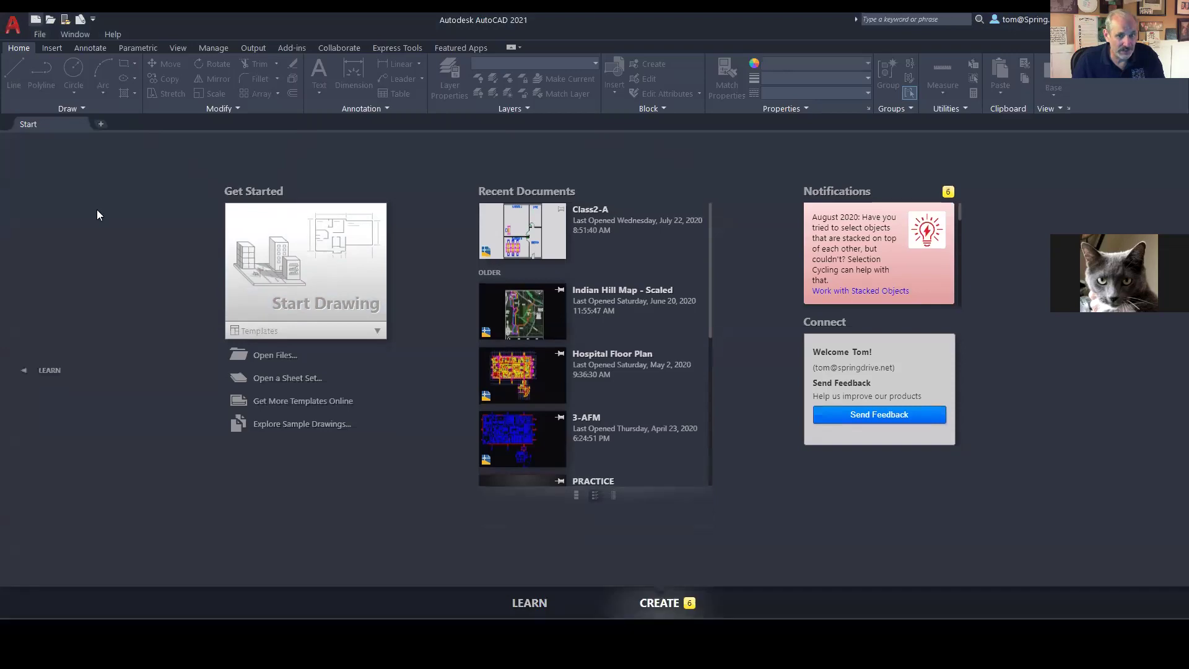
Step: Start a new blank drawing from the acad.dwt template
key(ctrl+n)
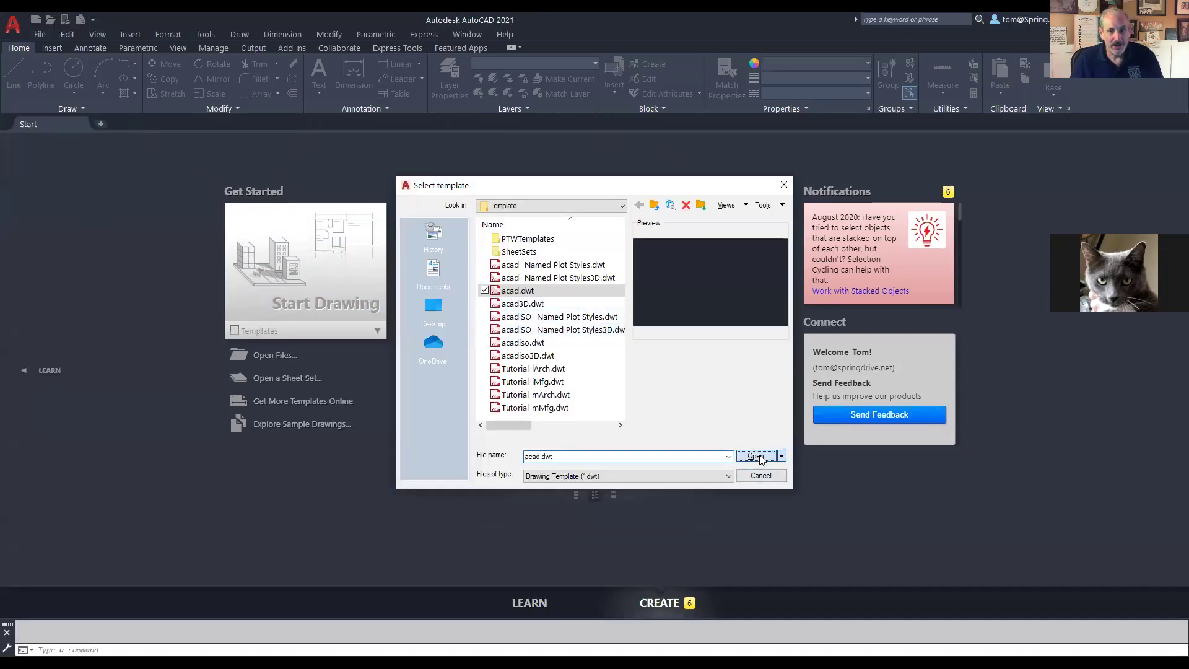
click(755, 456)
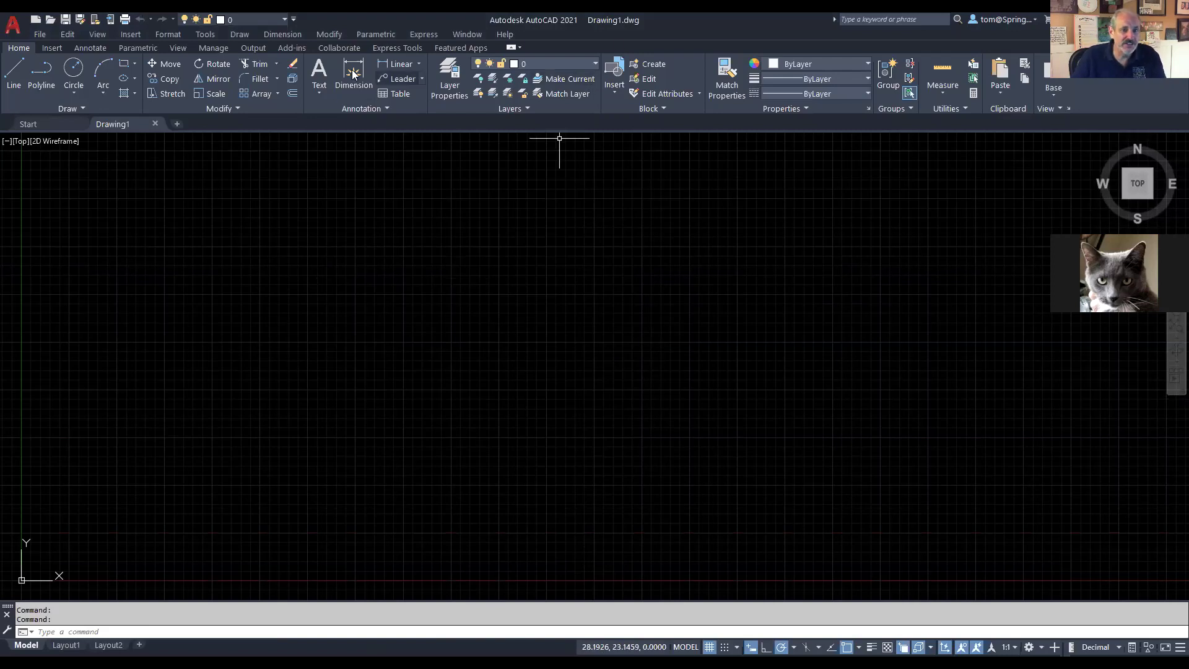
click(51, 48)
click(89, 49)
click(140, 47)
click(89, 49)
click(50, 48)
click(25, 49)
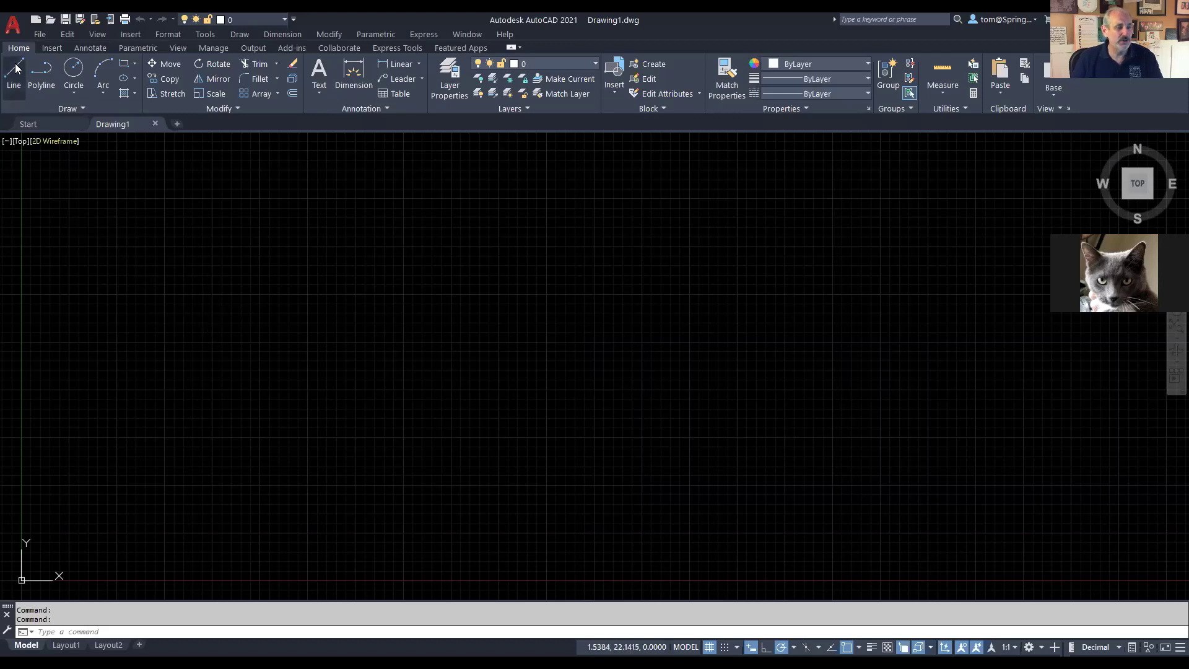
click(84, 103)
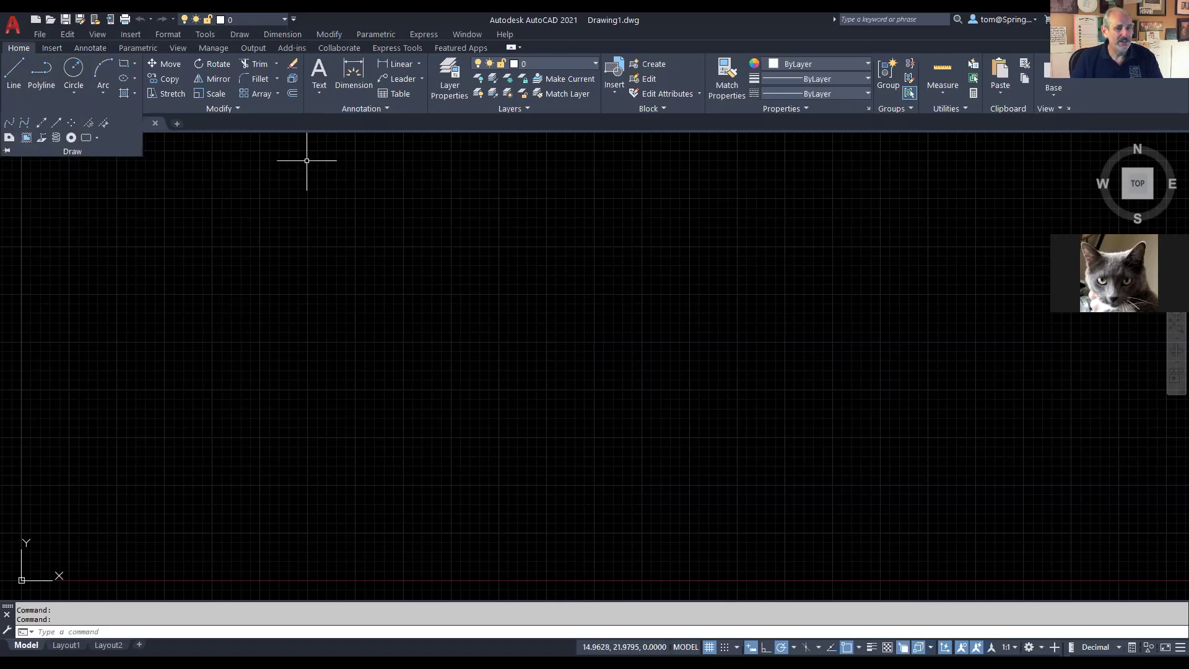
click(234, 107)
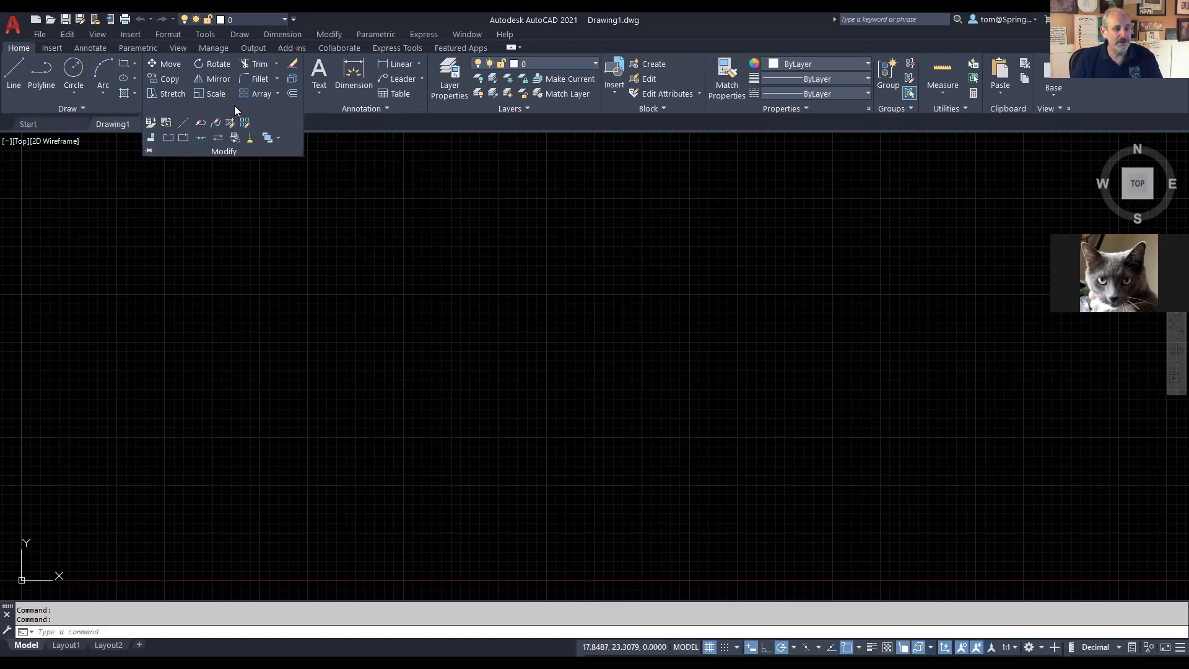
click(345, 180)
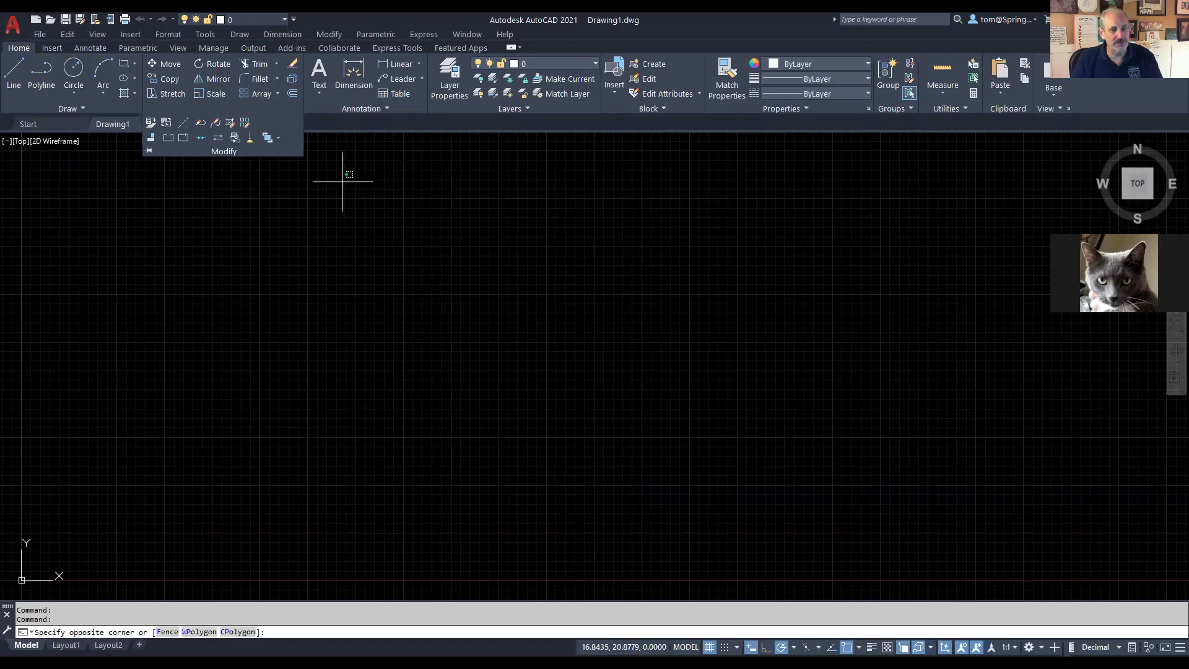
click(311, 250)
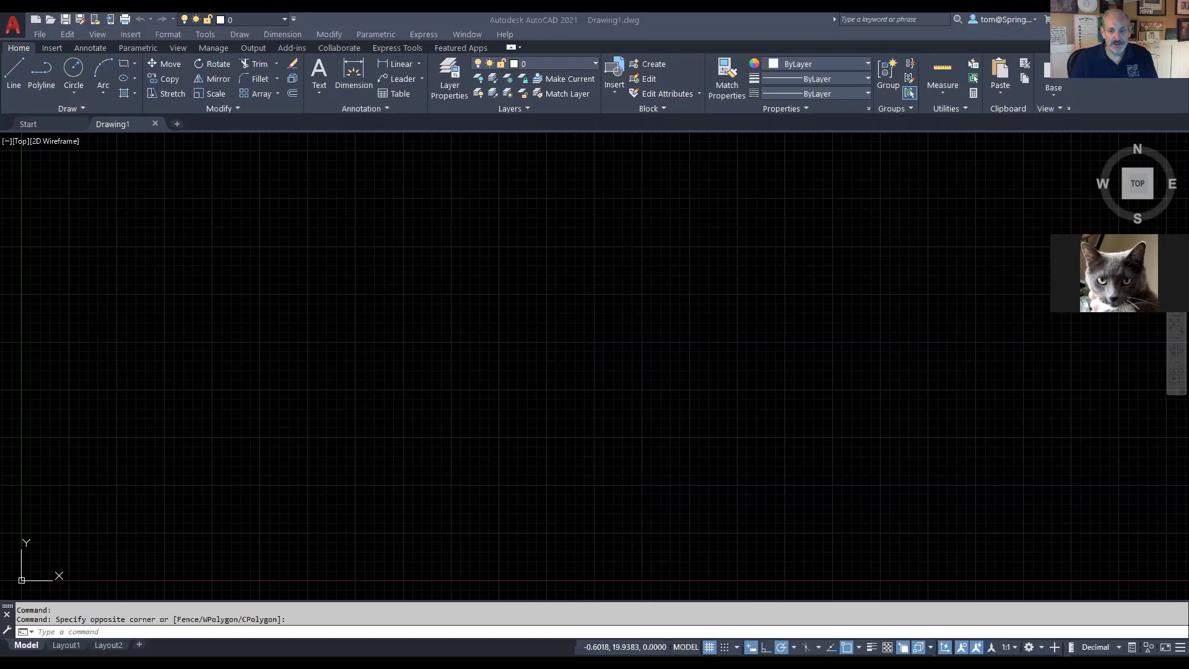
Step: Switch to the 4 HORSEMEN.tif status-bar reference image in Windows Photo Viewer
key(alt+Tab)
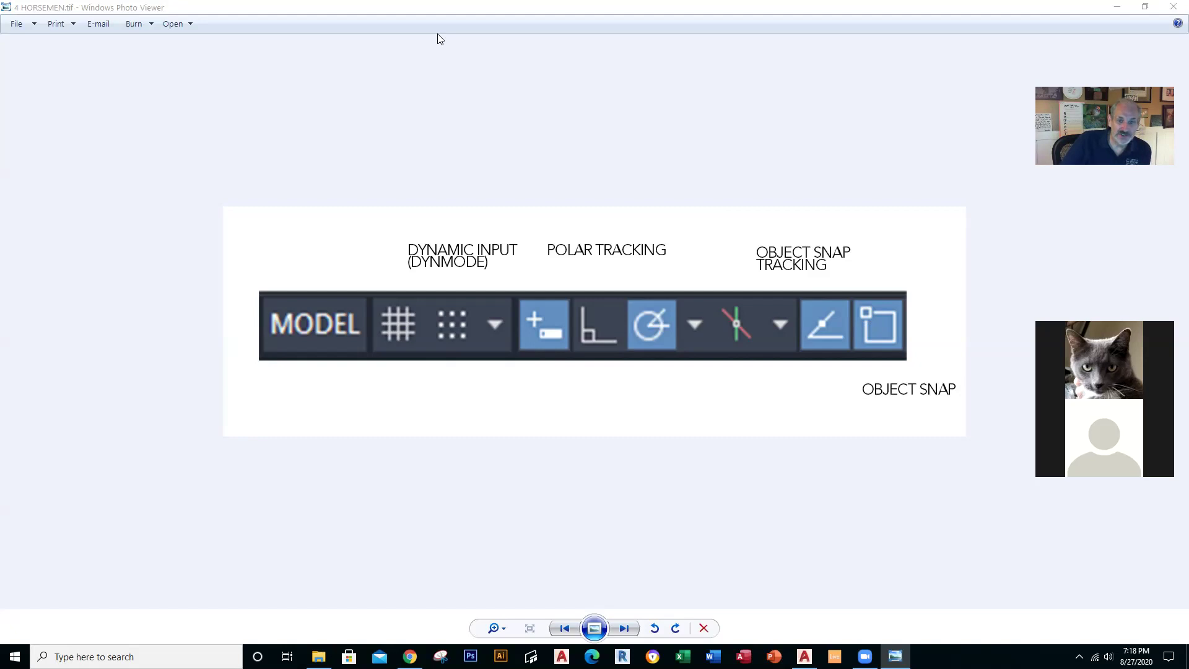
Step: Return from the reference image to the empty Drawing1 in AutoCAD
key(alt+Tab)
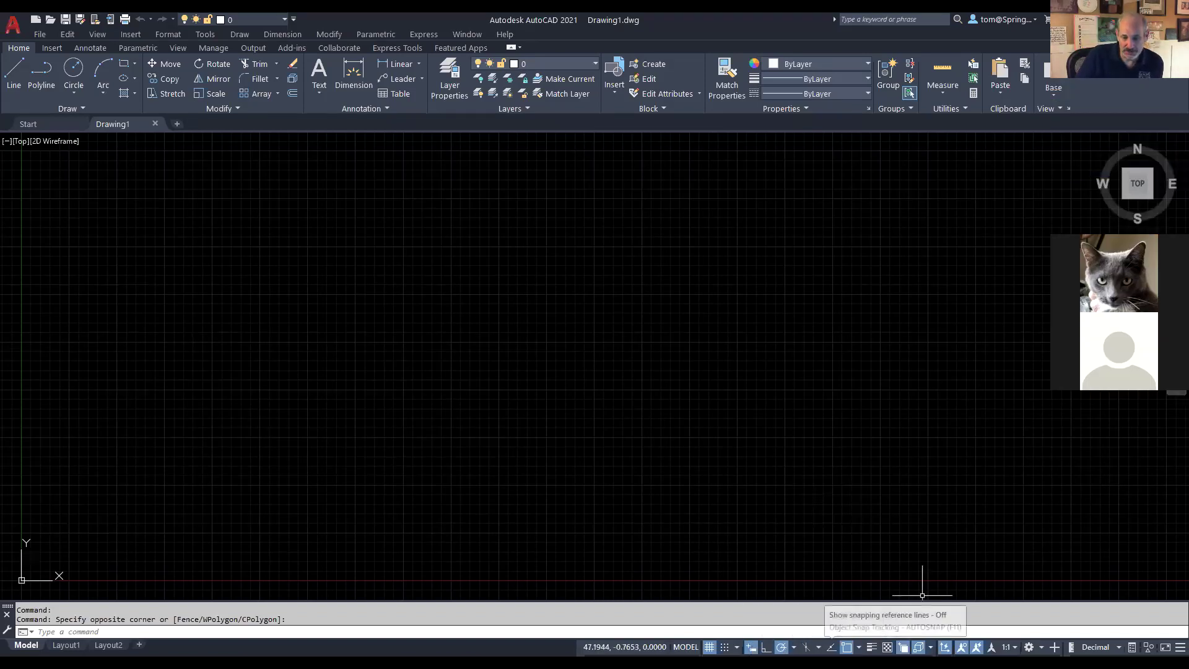
Step: Turn on Object Snap Tracking and confirm Dynamic Input, Polar Tracking and Object Snap are on
click(832, 647)
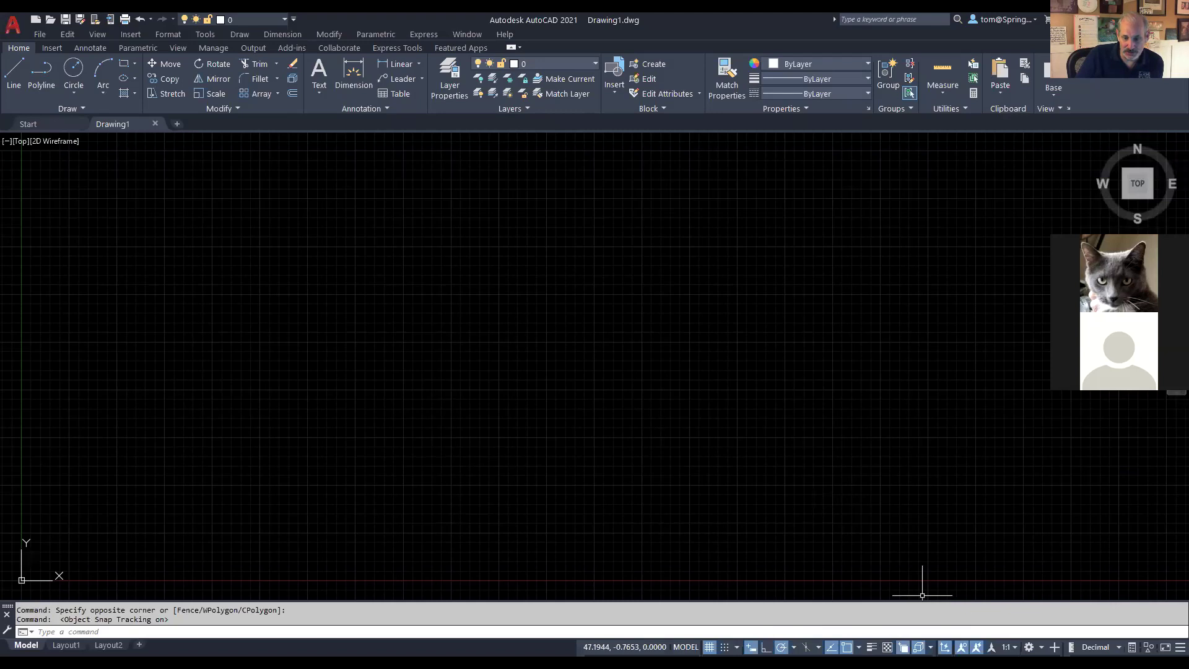
key(F12)
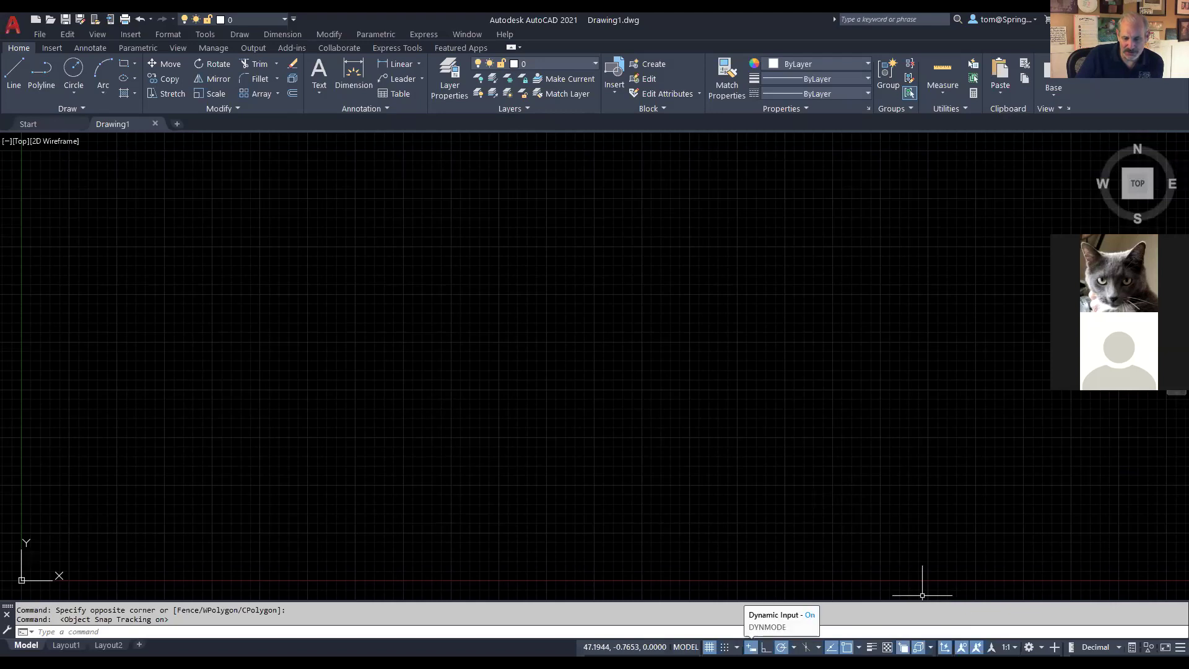
key(F10)
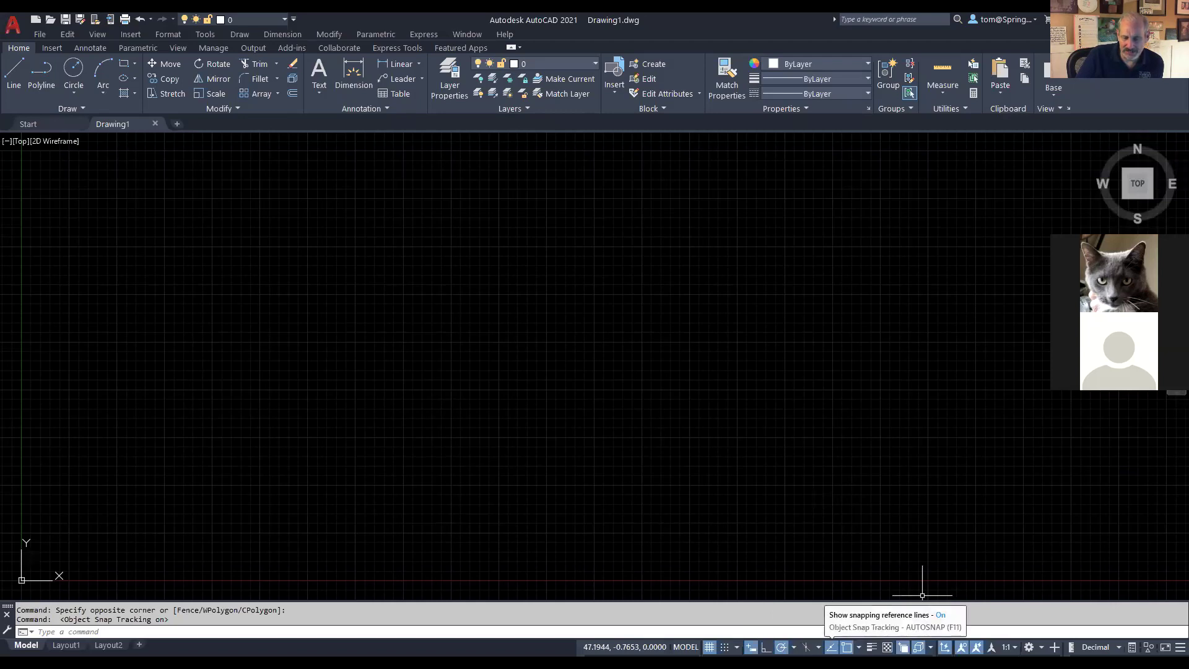
key(F3)
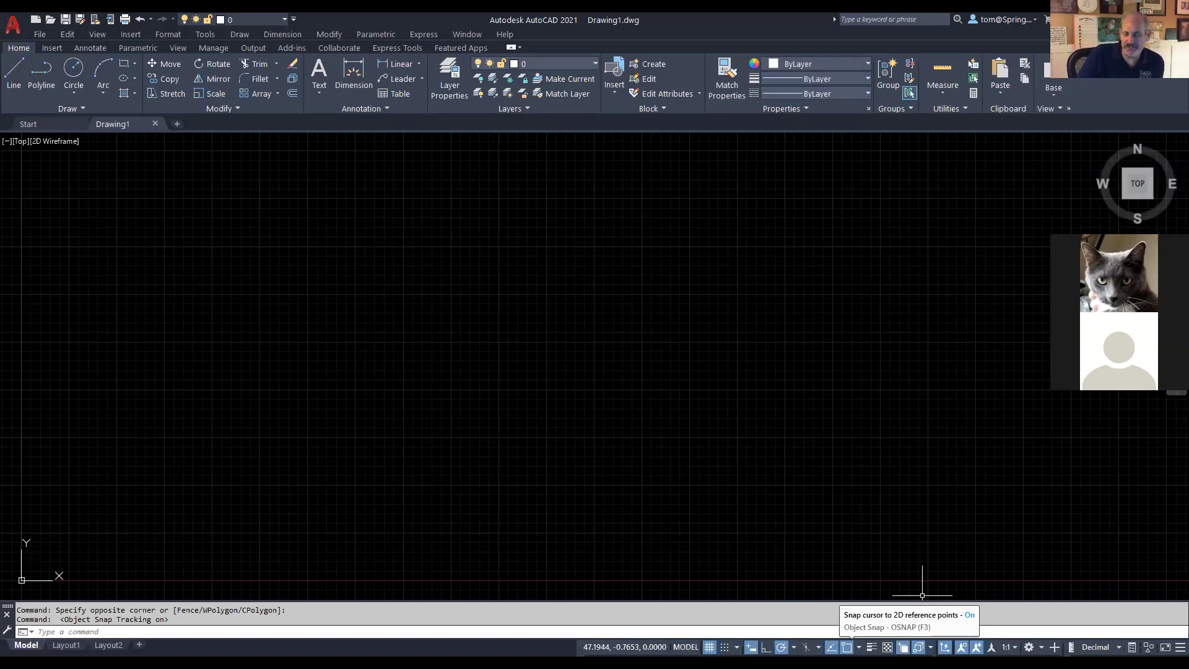
click(859, 647)
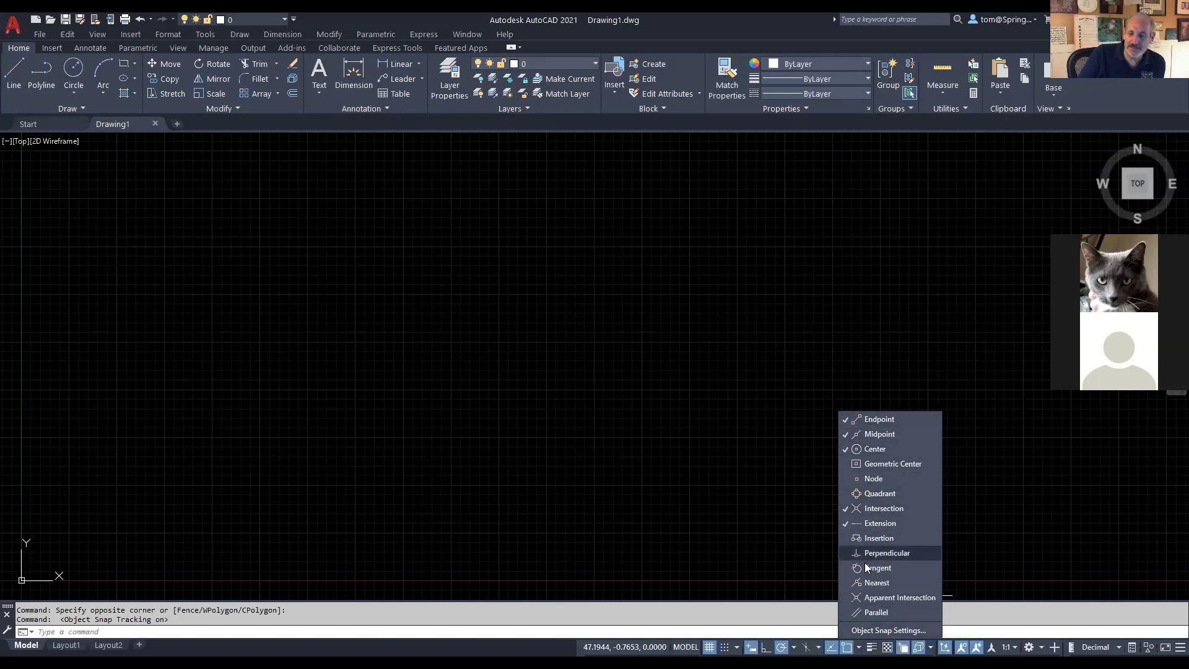
Step: Apply Endpoint, Midpoint, Center, Intersection and Extension snaps in Drafting Settings
click(860, 628)
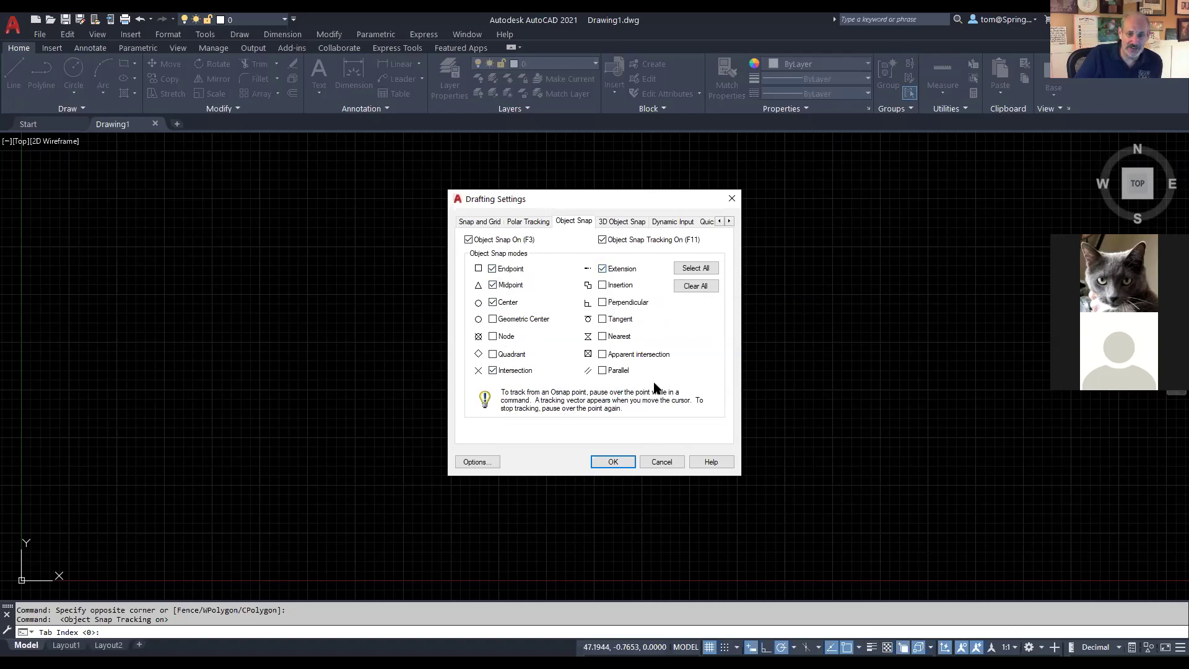
click(612, 463)
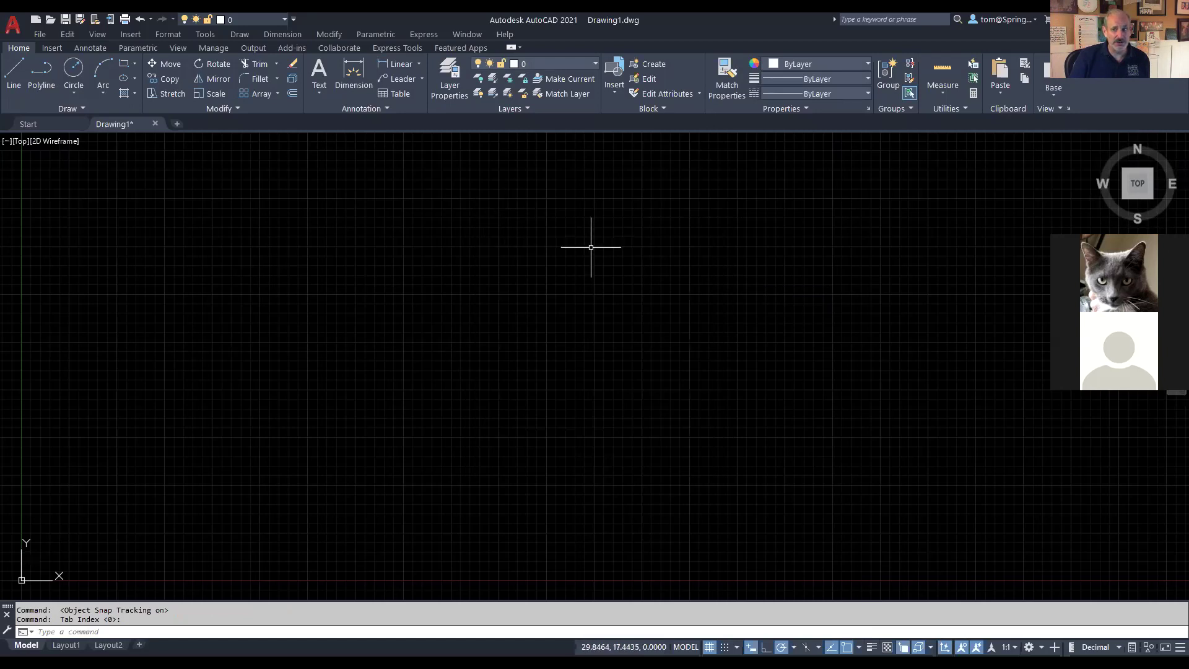
Step: Start the LINE command and bring up Help on the 2D Object Snap button
click(18, 81)
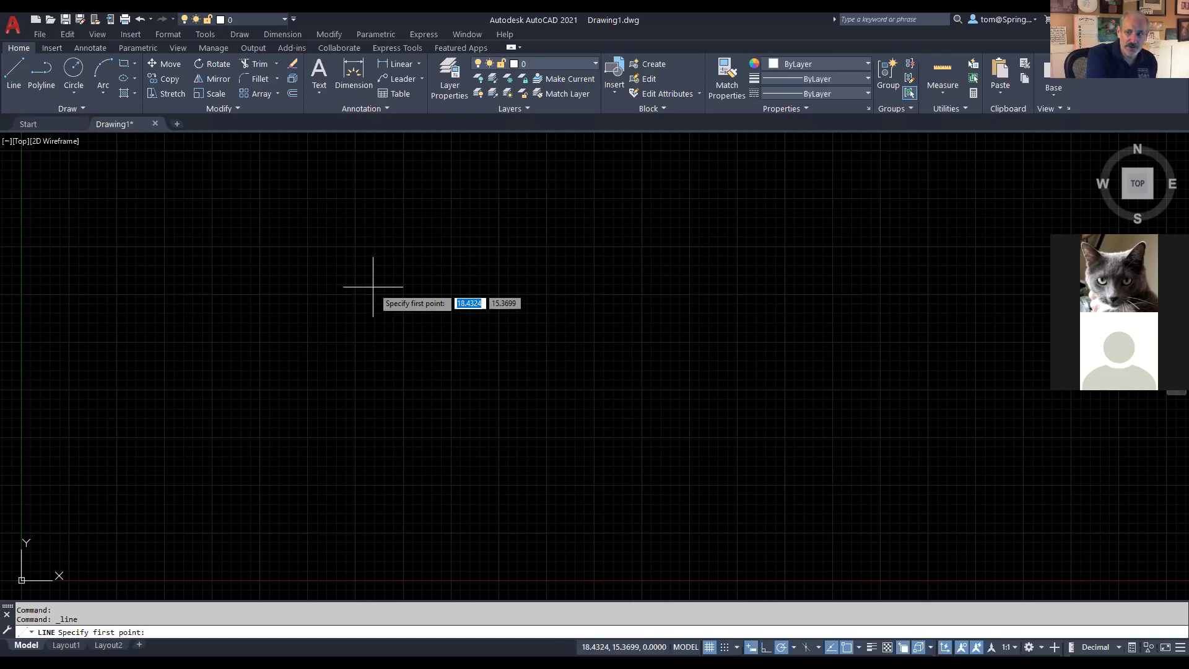
key(F1)
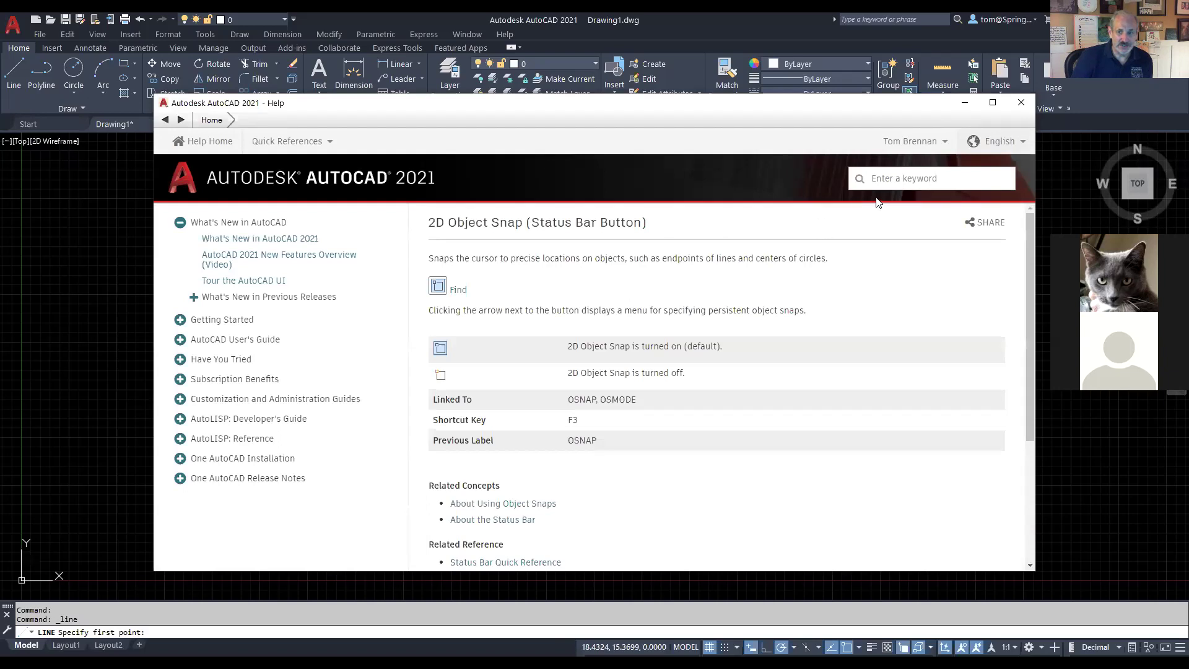
Step: Search Help for 'line' and open the LINE (Command) article to locate the line tool
click(884, 179)
text(l)
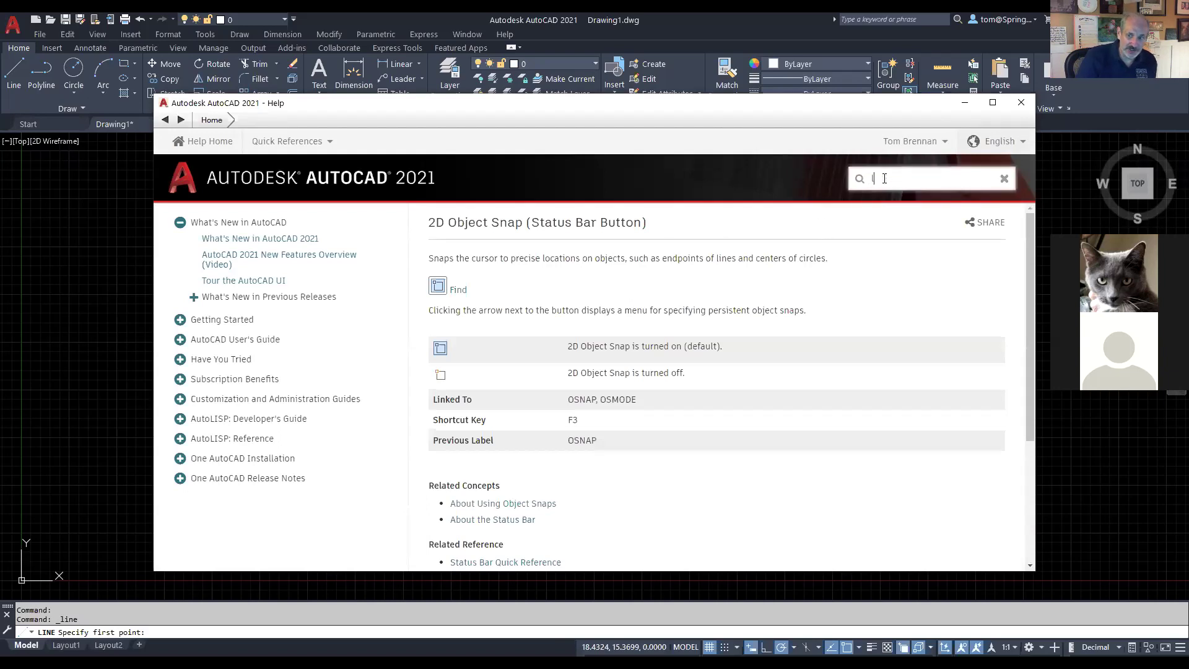
text(ine)
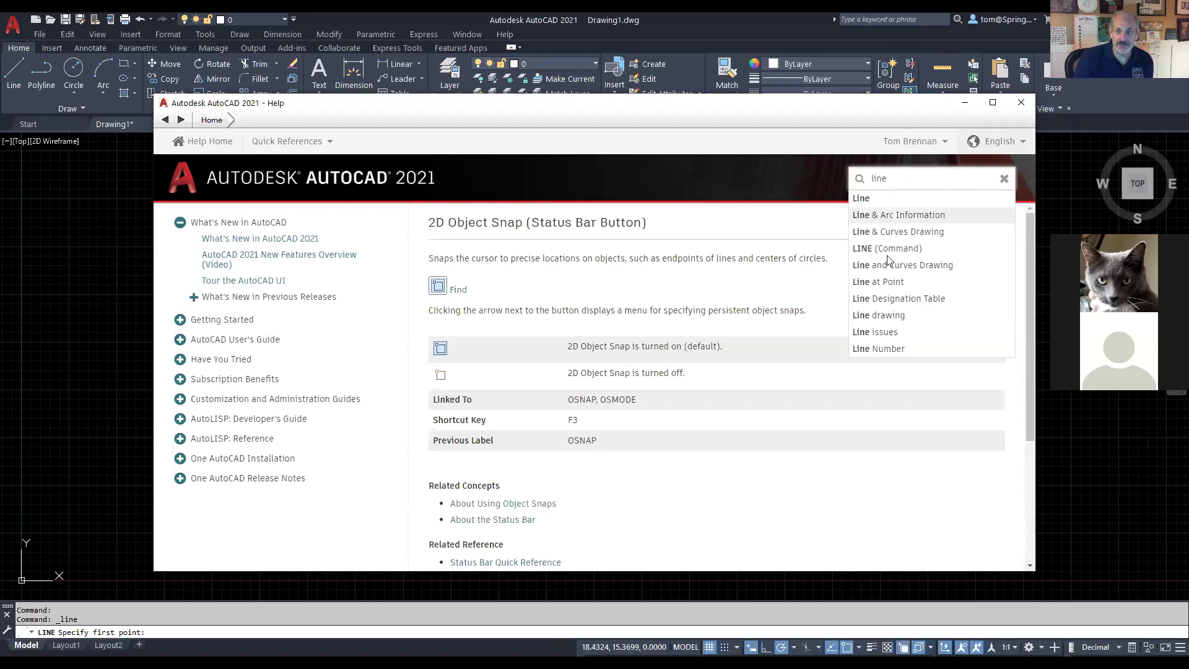
click(888, 247)
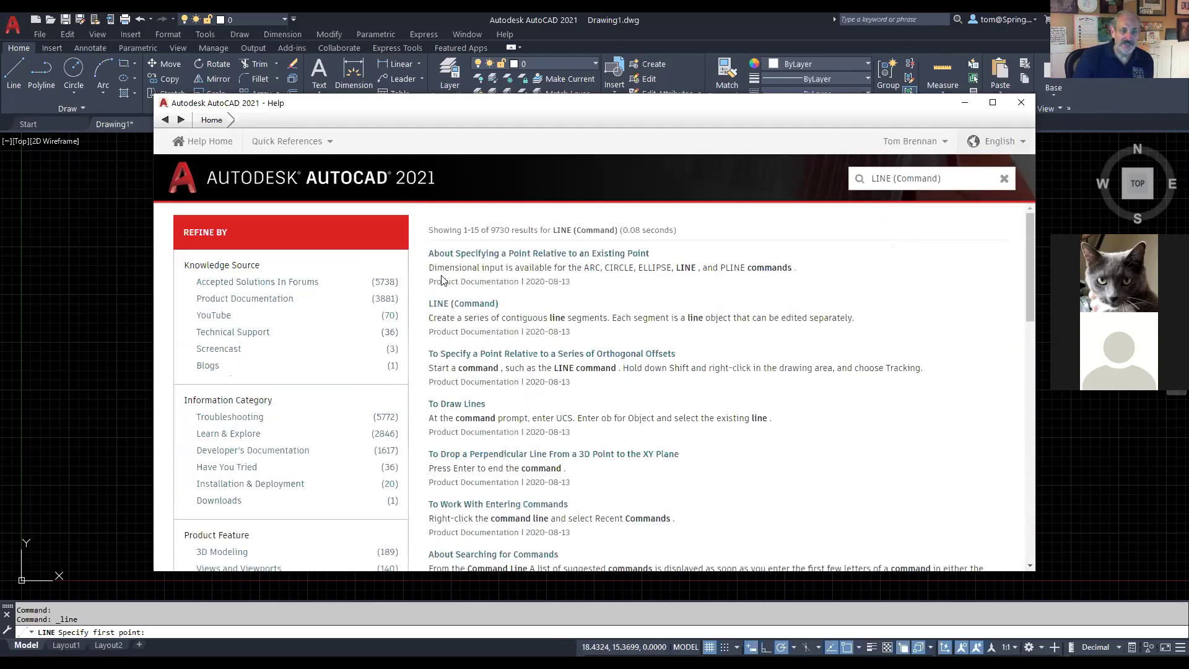
click(464, 304)
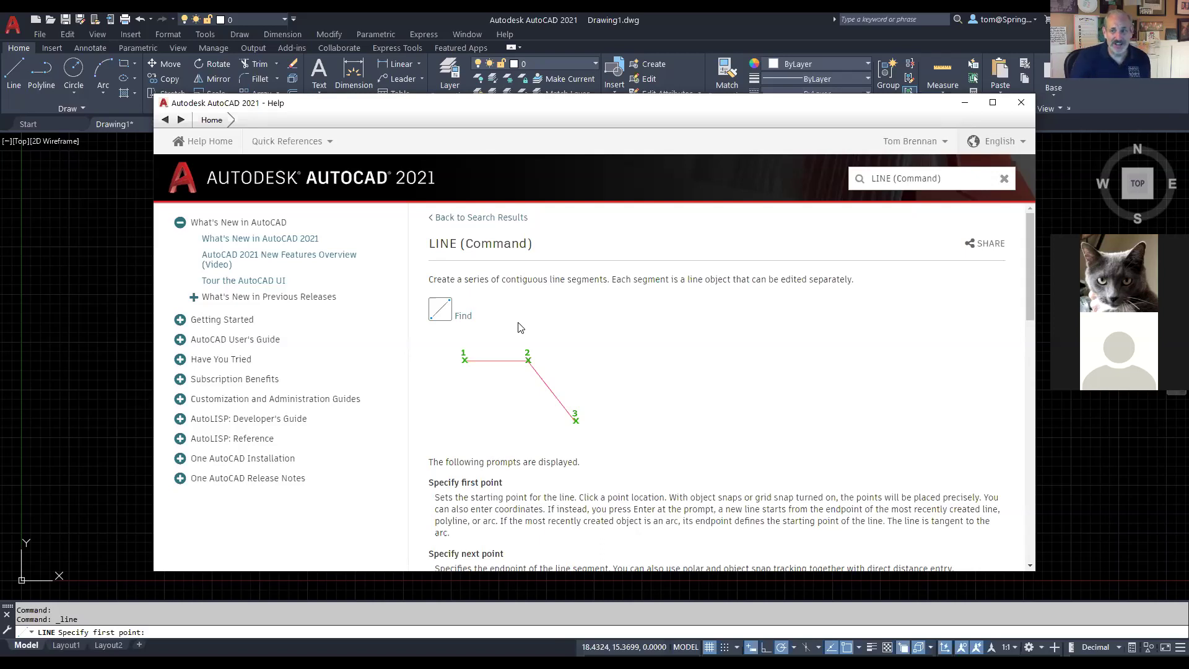
click(463, 317)
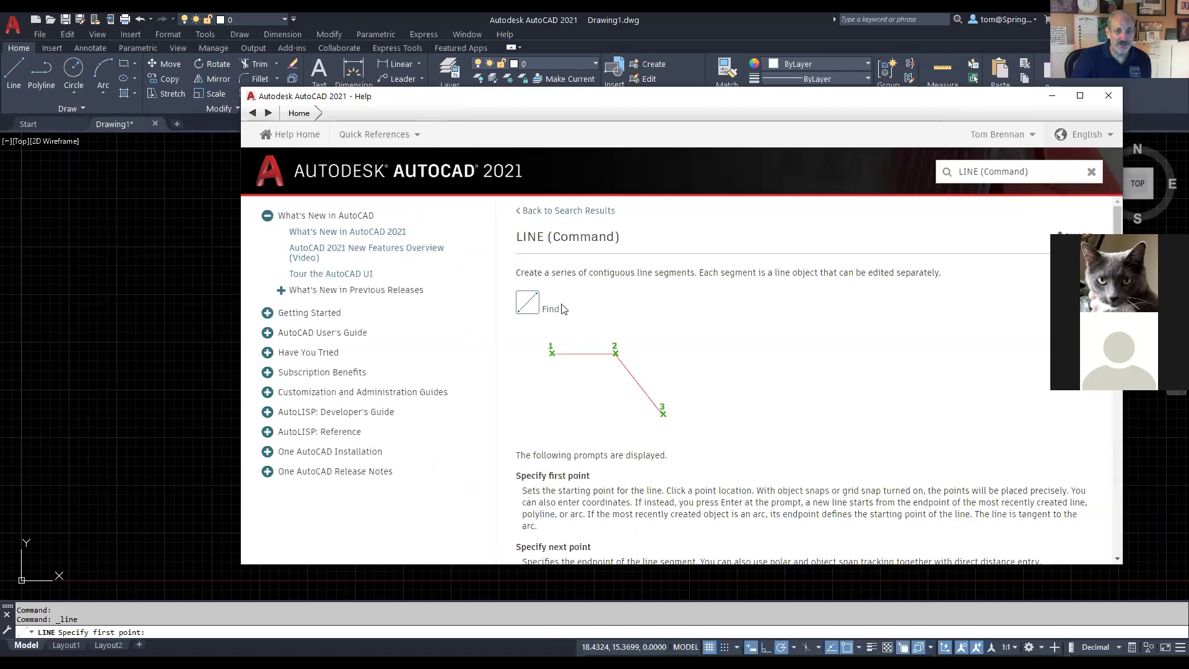
click(552, 308)
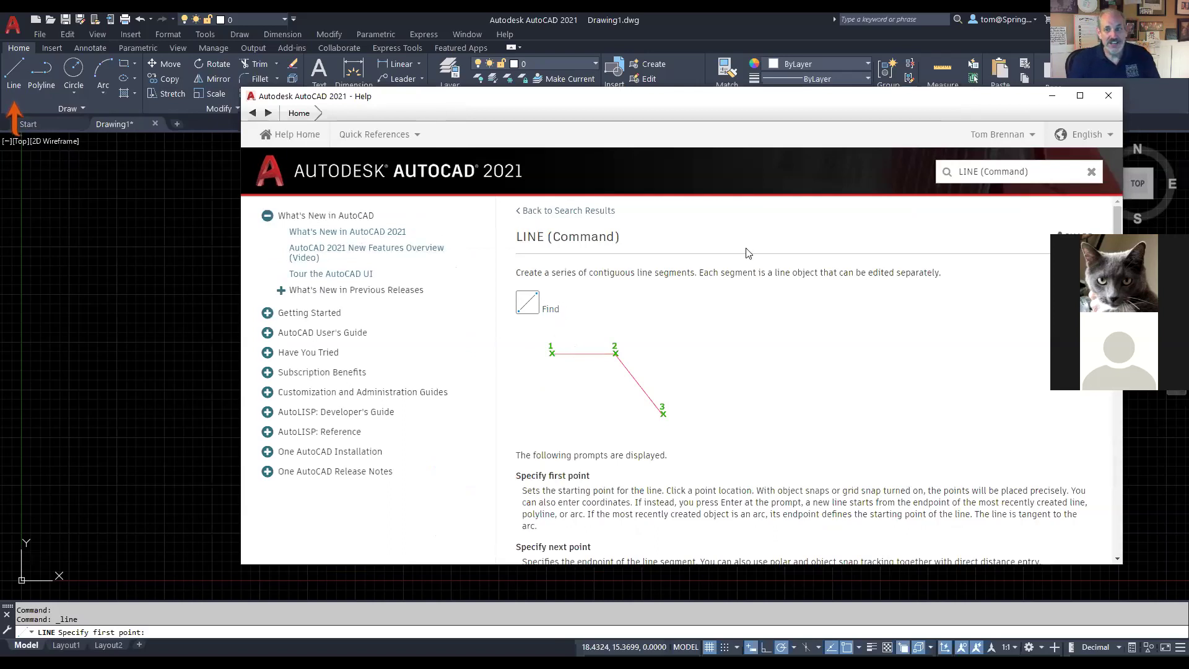
drag(959, 172, 1027, 170)
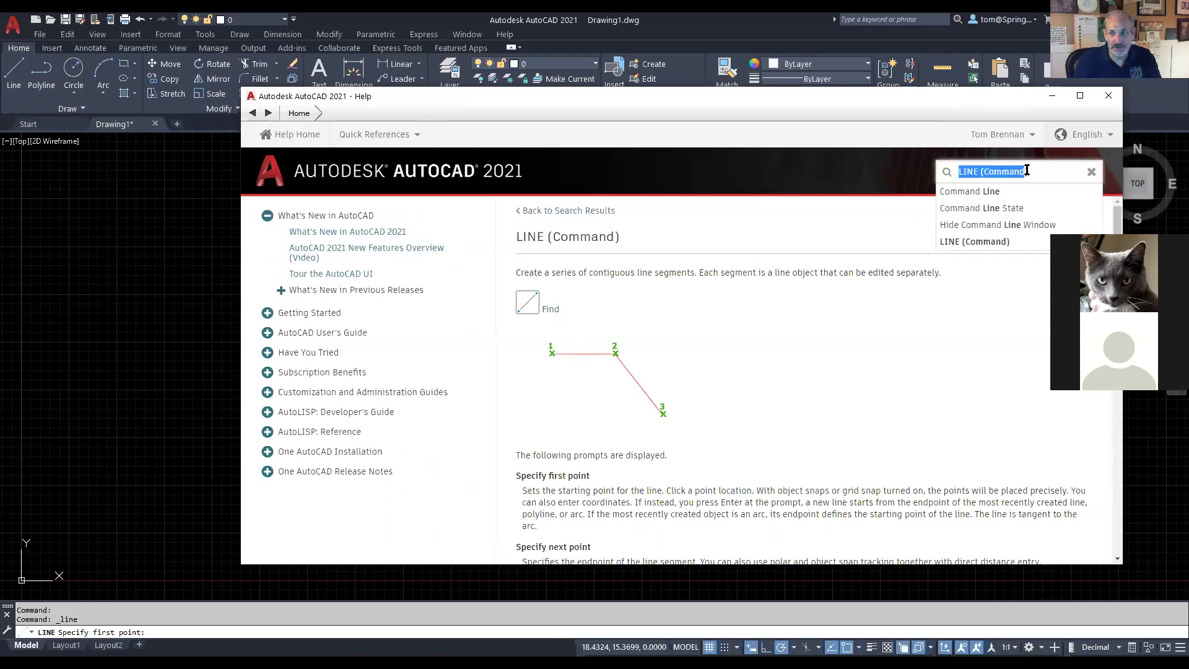
Step: Search Help for 'erase' and open the ERASE (Command) article
text(e)
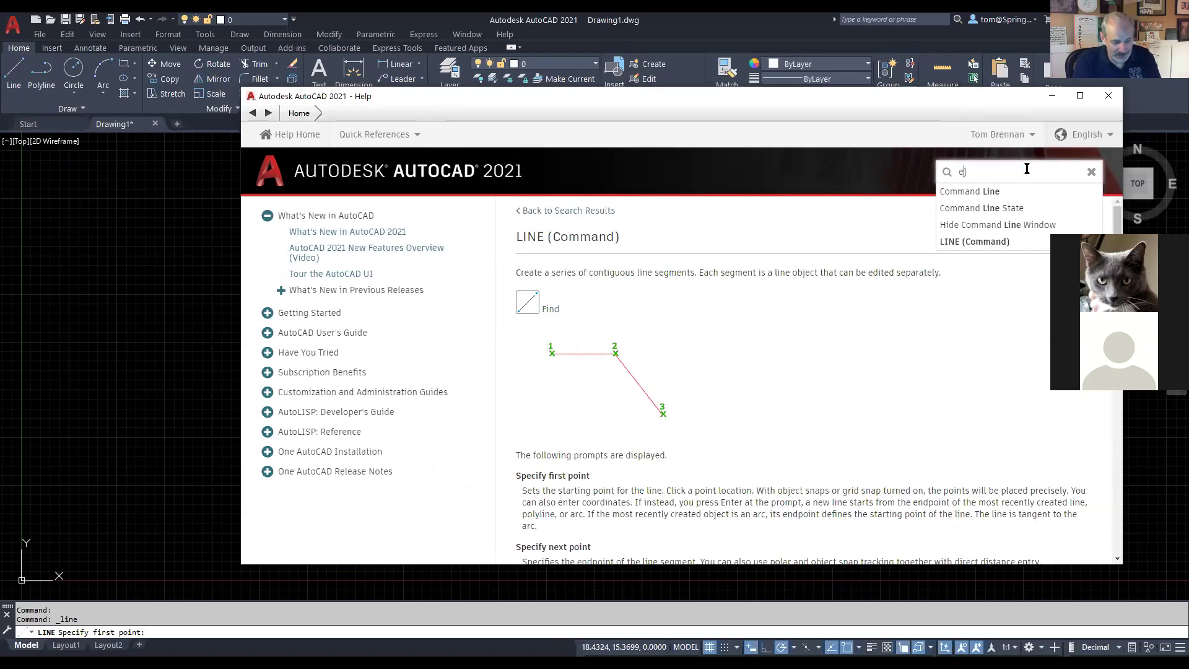
text(rase)
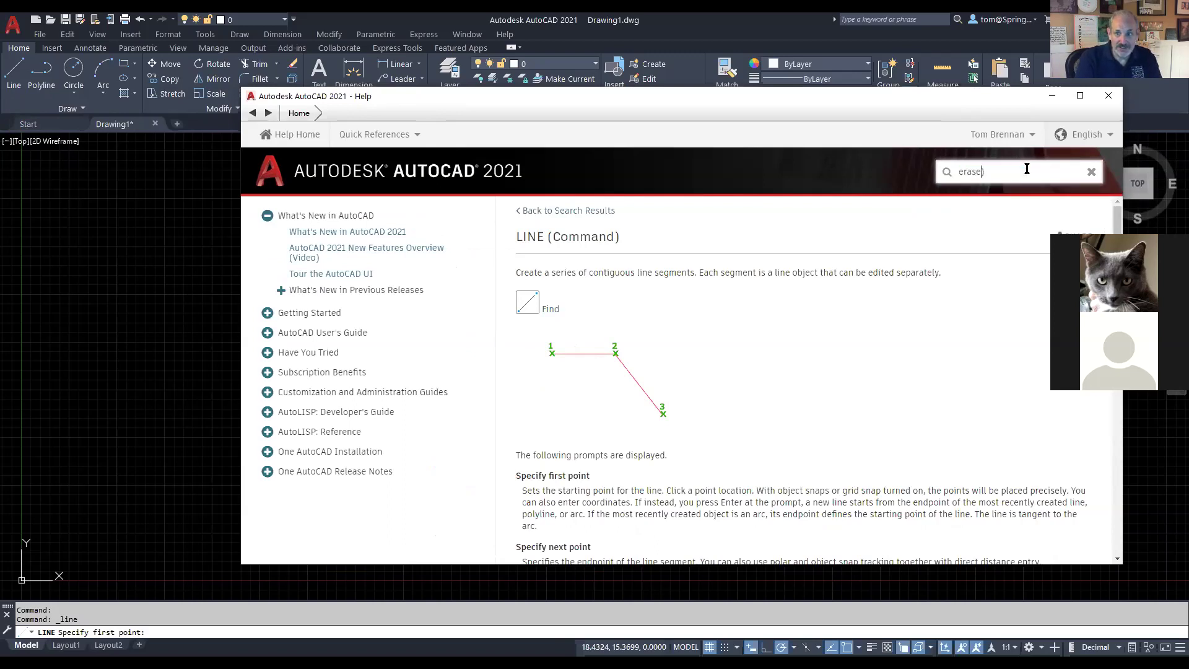
key(Return)
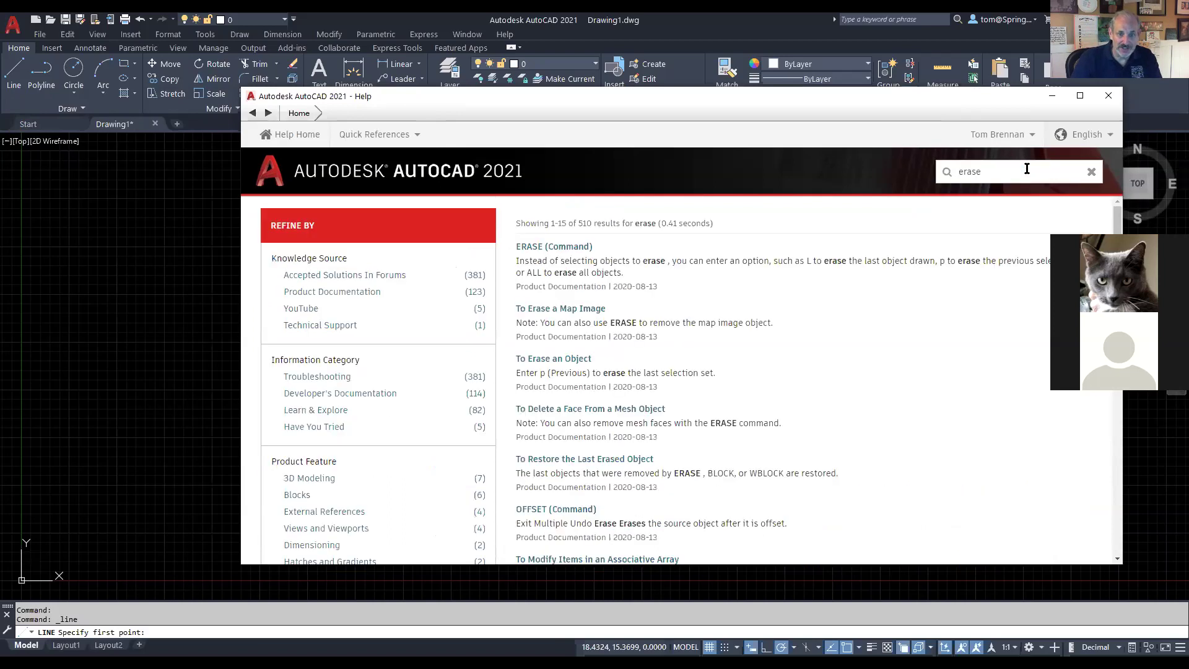
click(580, 248)
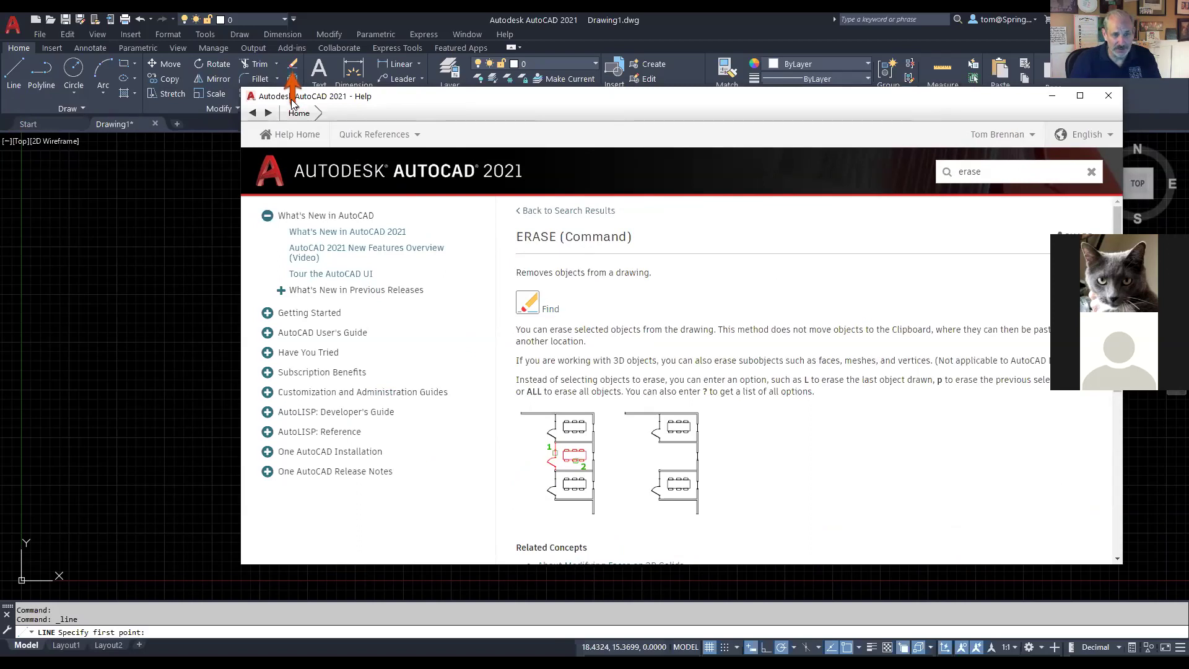
Step: Close the Help window and cancel the pending LINE command
drag(763, 107, 611, 122)
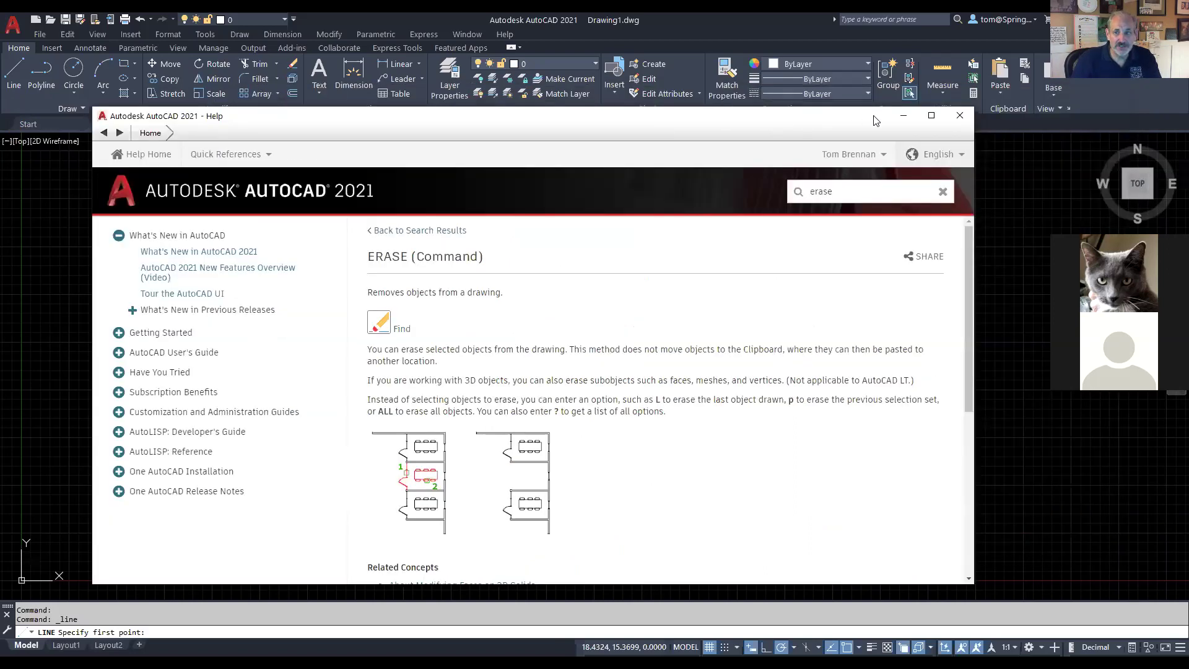
click(957, 112)
key(Escape)
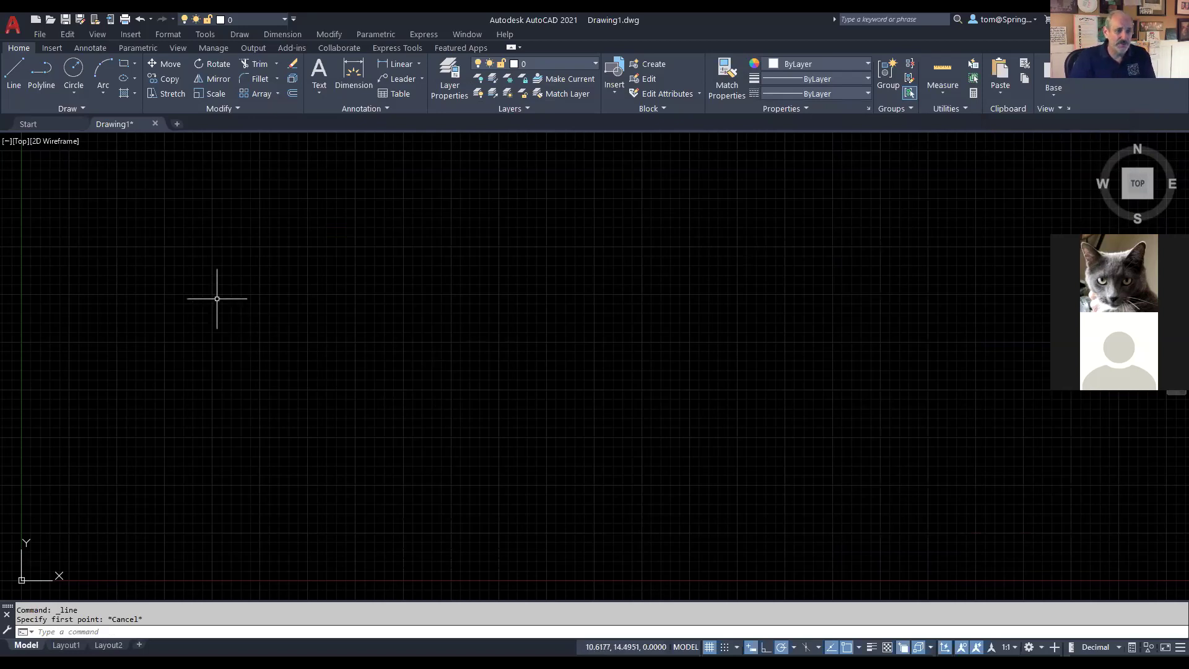
Step: Draw a zigzag of connected line segments down the left side of the drawing
click(13, 71)
click(152, 179)
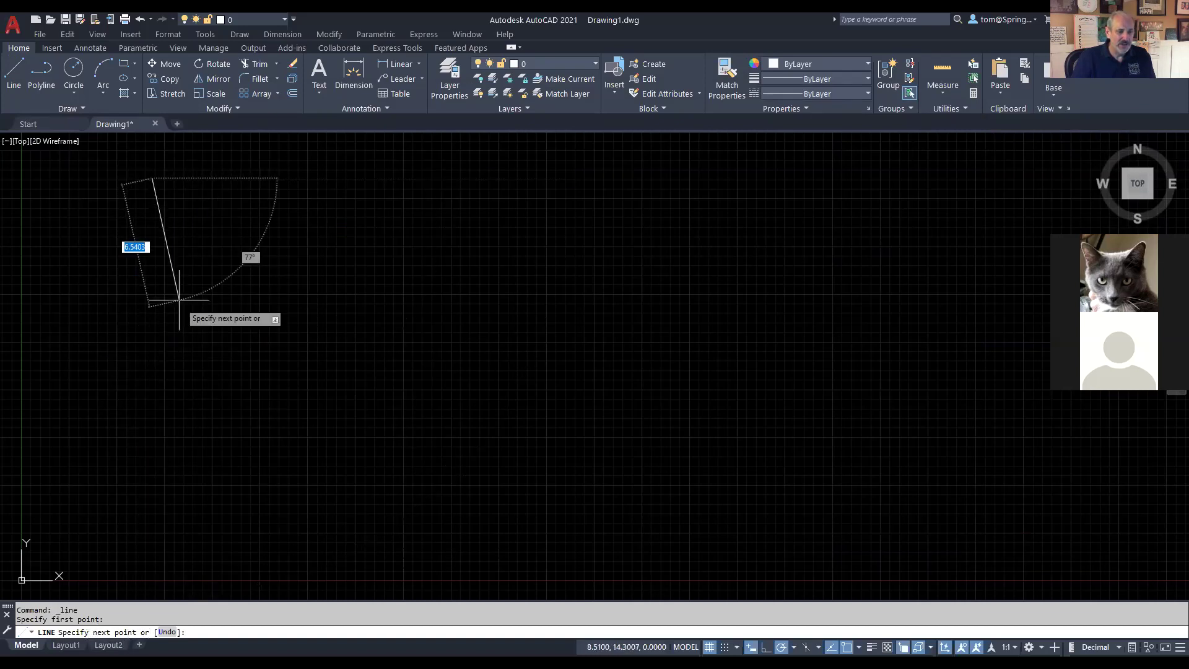
click(210, 246)
click(159, 285)
click(209, 335)
click(146, 414)
click(217, 465)
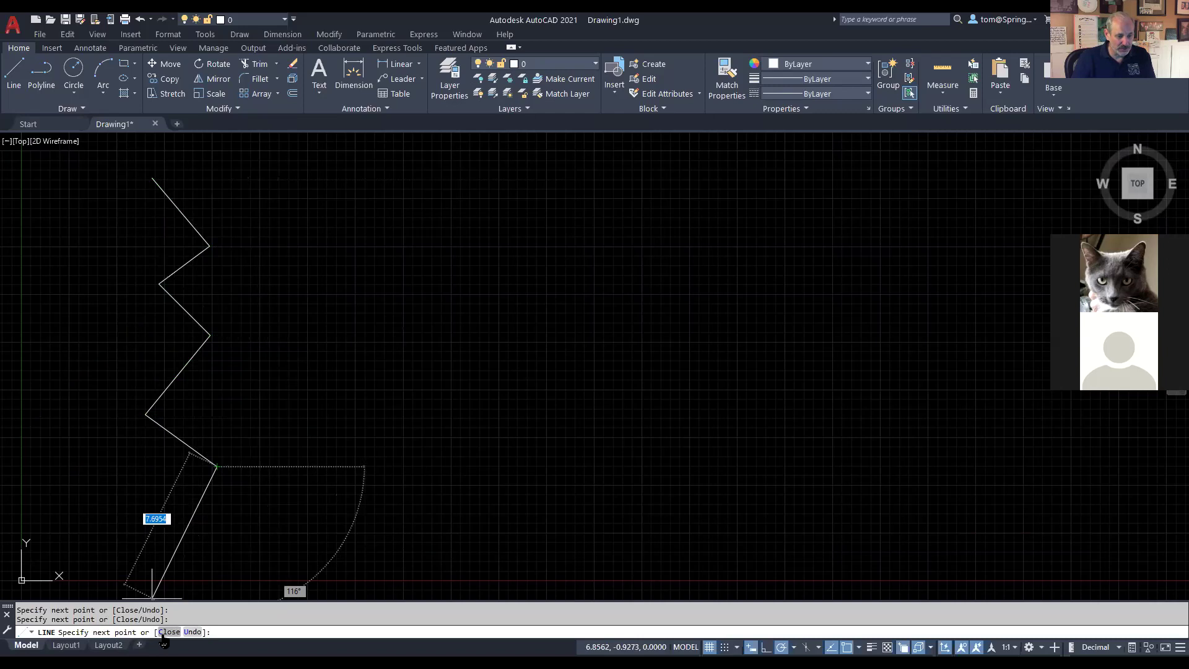
Step: Undo the last two zigzag segments and redraw the lower vertices, retrying once
click(193, 638)
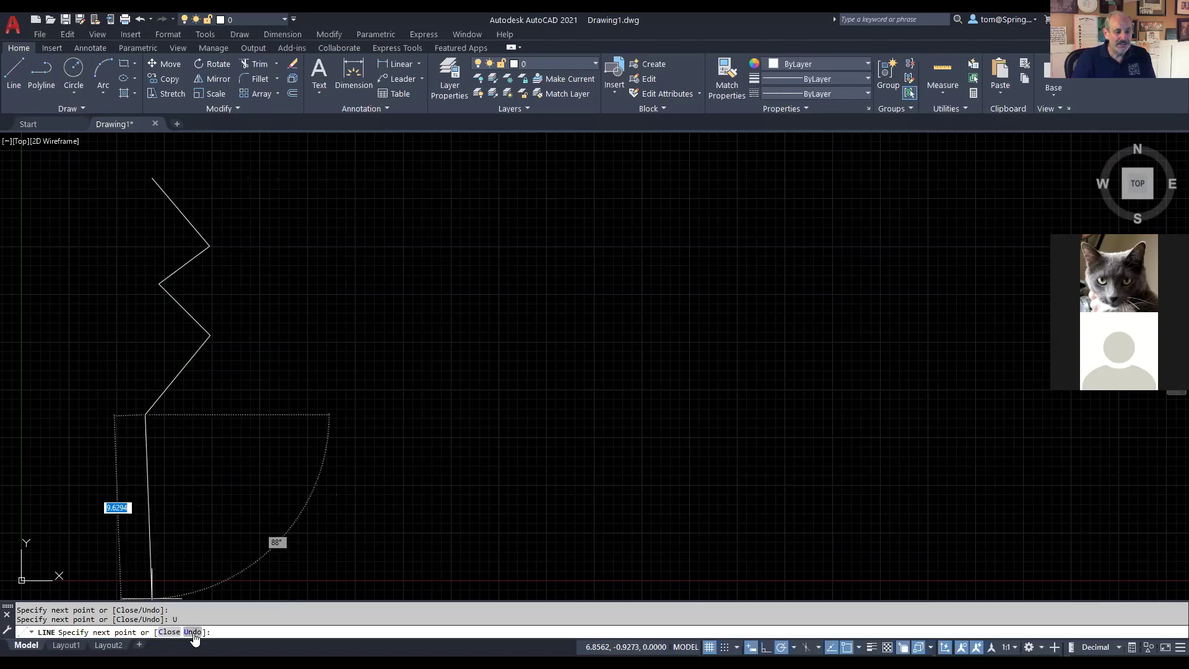
click(194, 637)
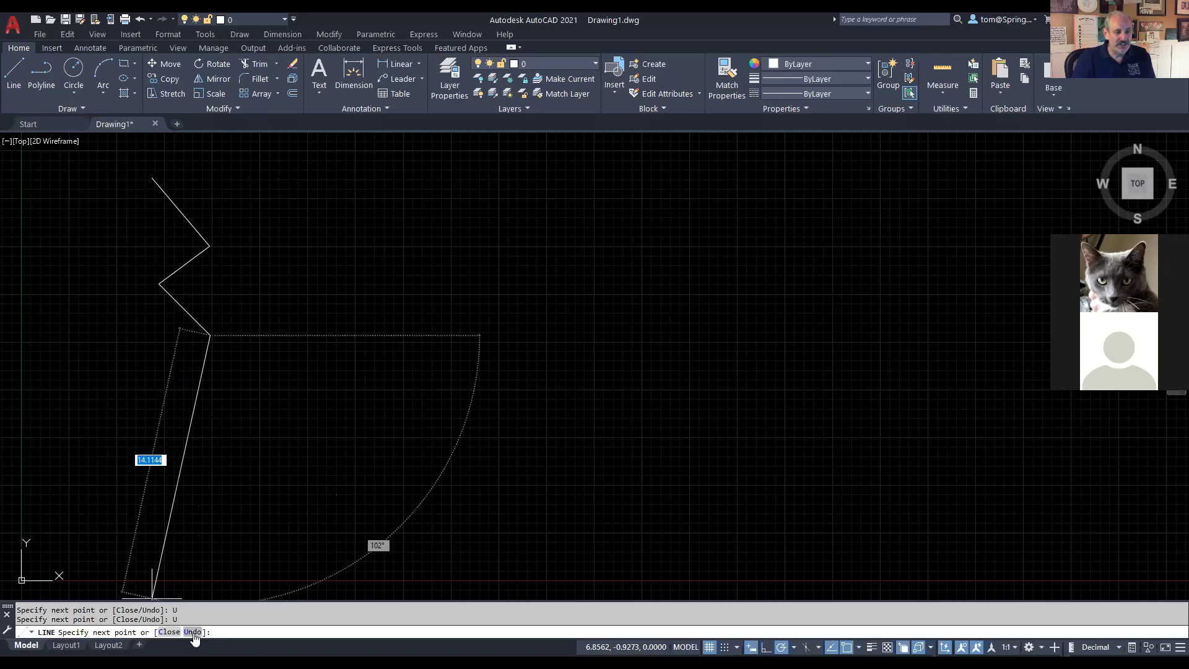
click(156, 414)
click(193, 481)
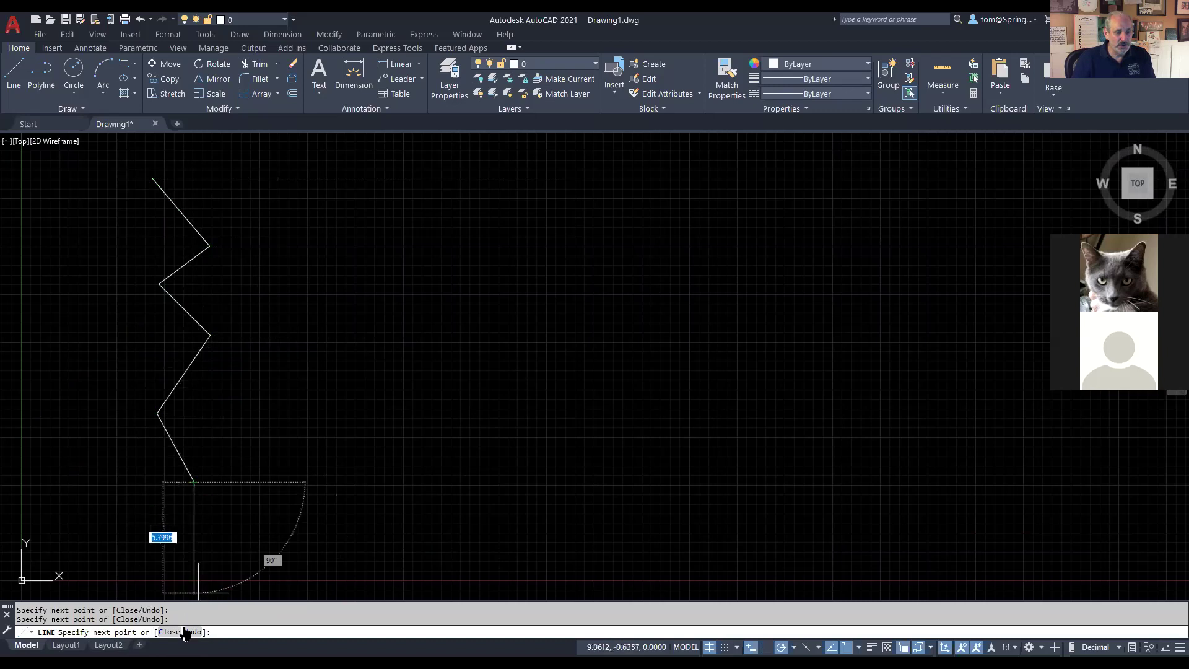
click(189, 632)
click(197, 632)
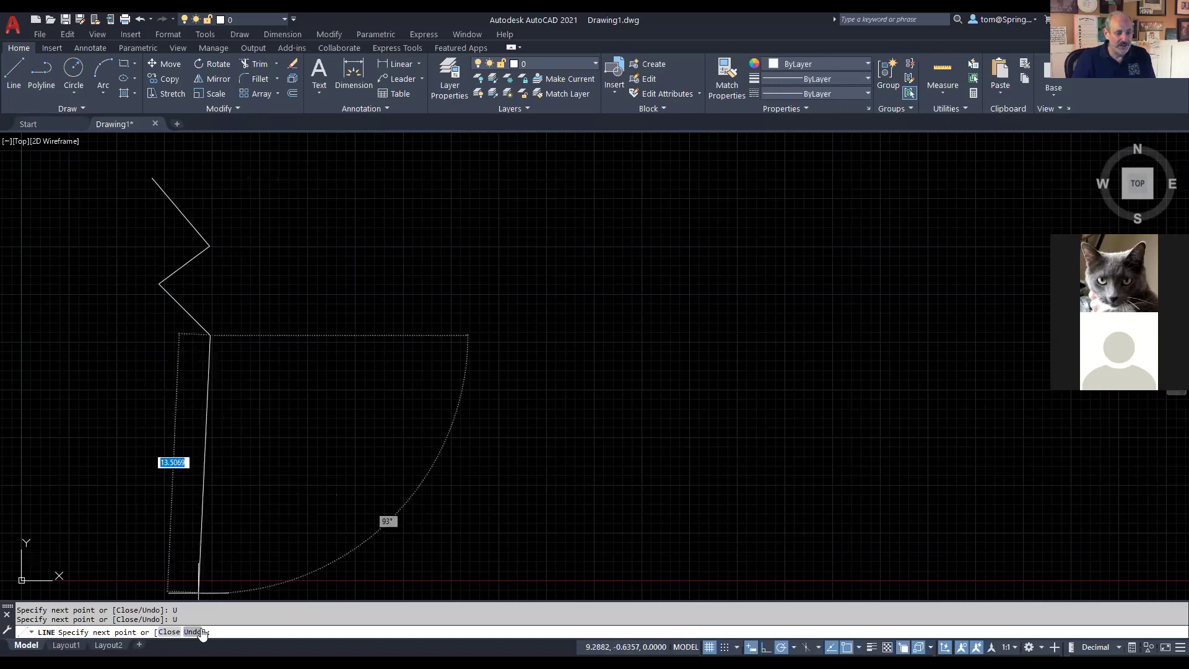
click(146, 445)
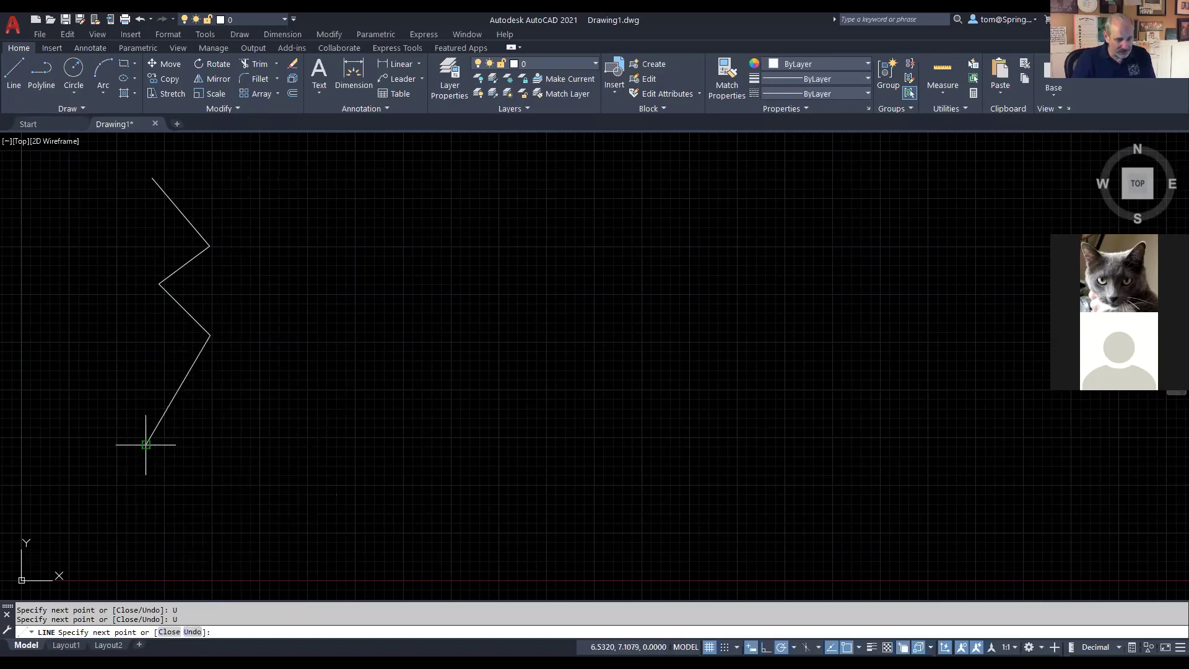
click(192, 504)
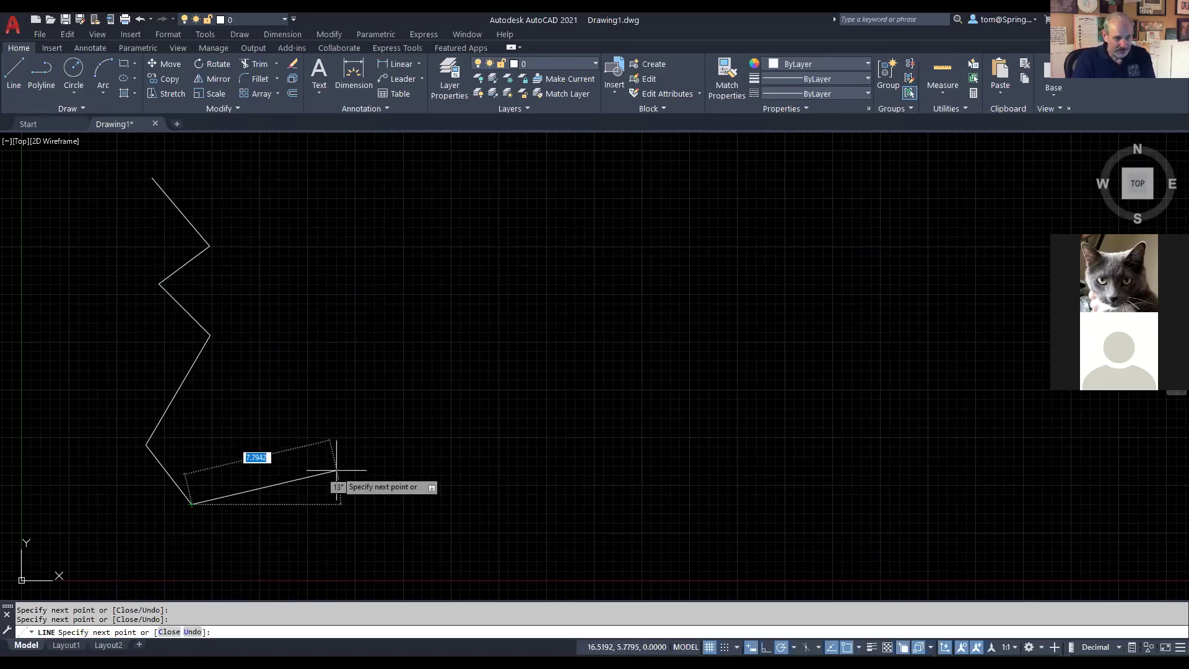
Step: Undo two more segments with U and redraw the zigzag down-left, then down-right
text(u)
key(Return)
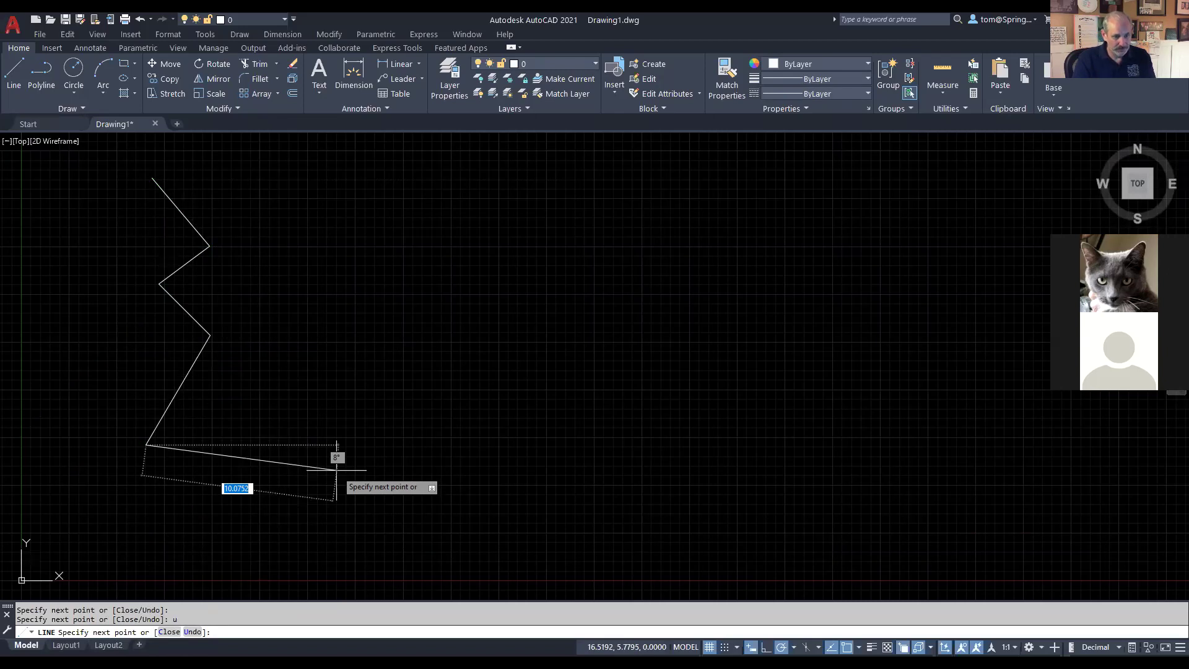
text(u)
key(Return)
click(164, 381)
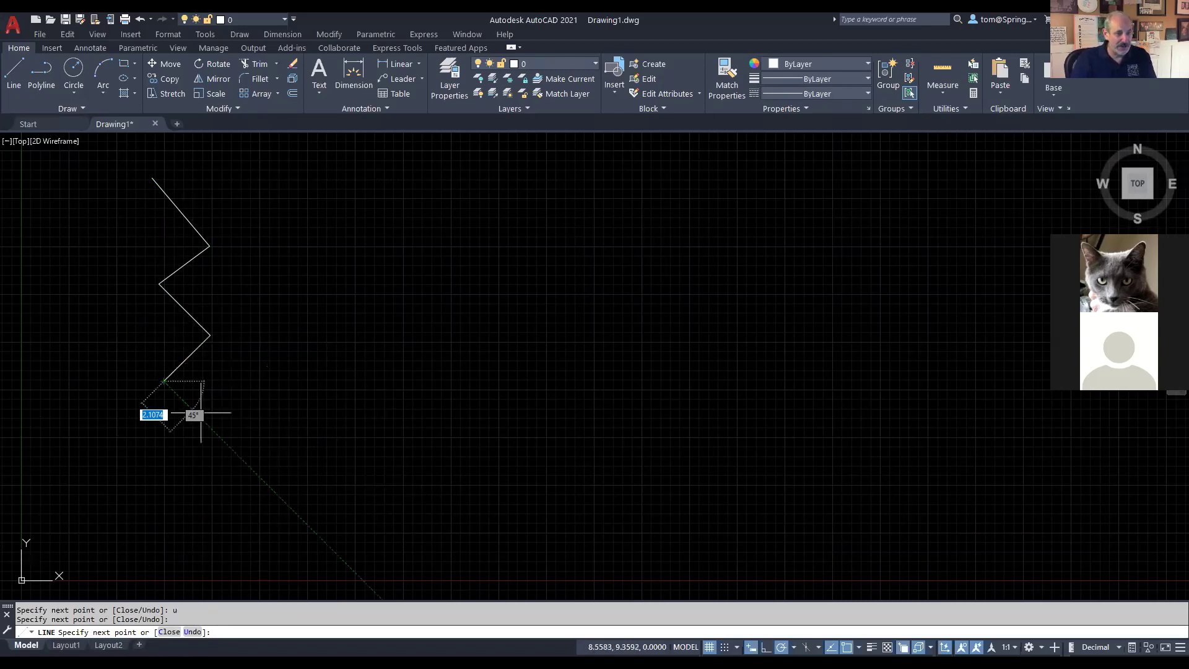
click(213, 423)
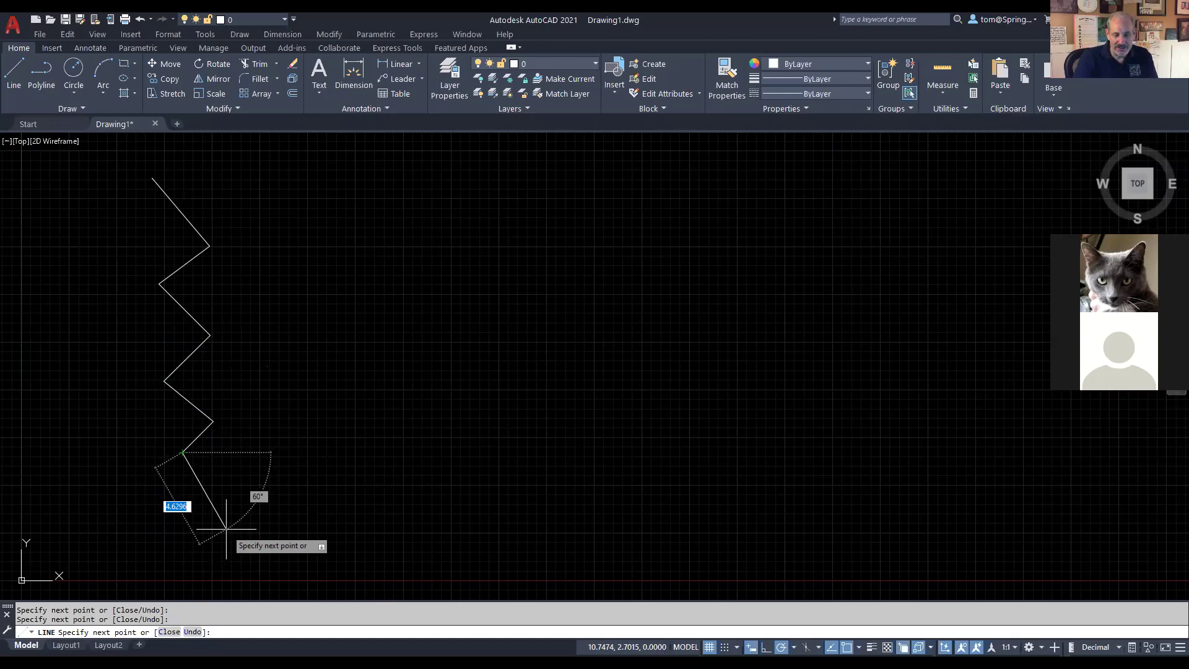
Step: Undo the latest segments through the LINE options list and place a new zigzag vertex
key(Down)
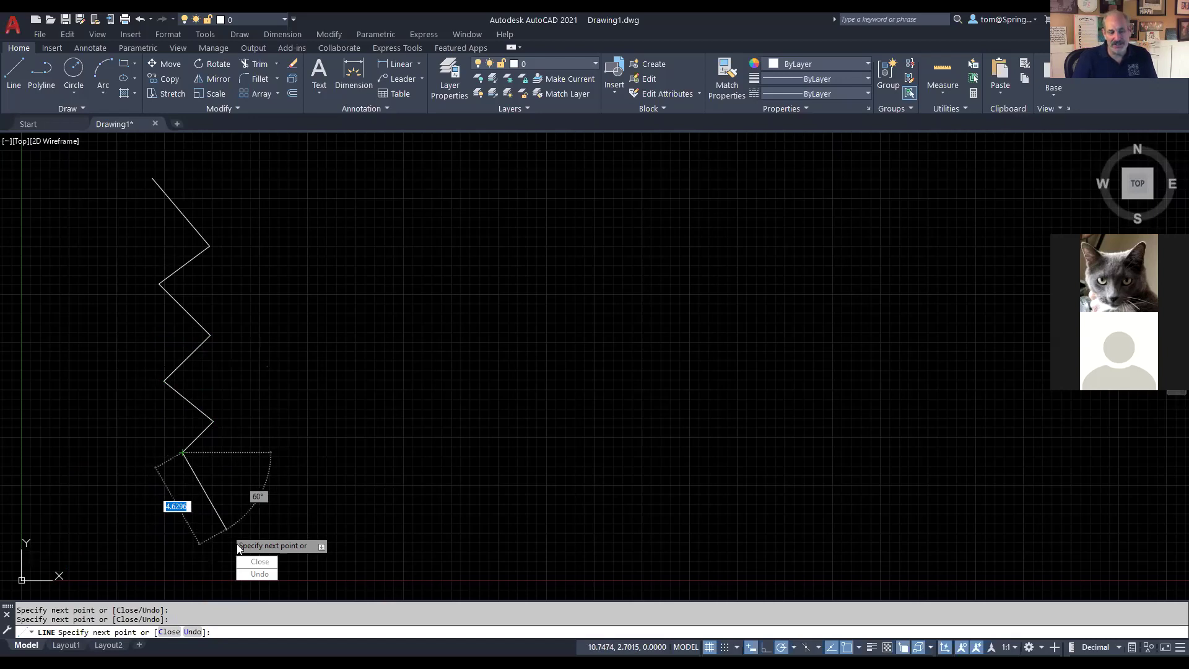
click(259, 575)
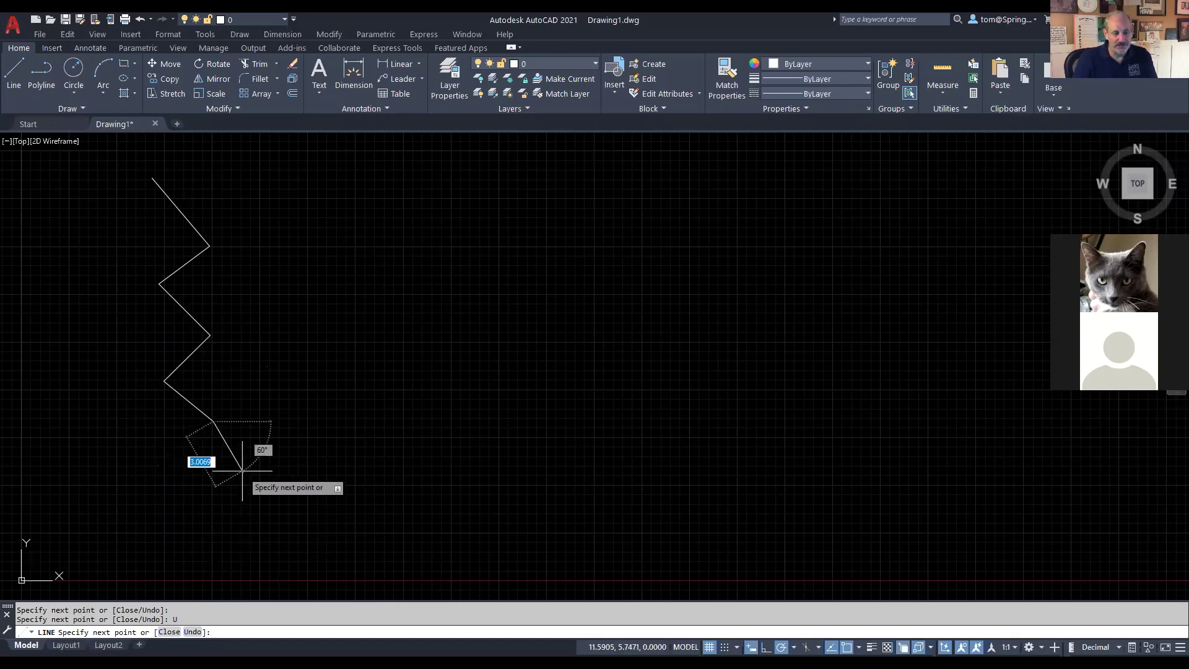
key(Down)
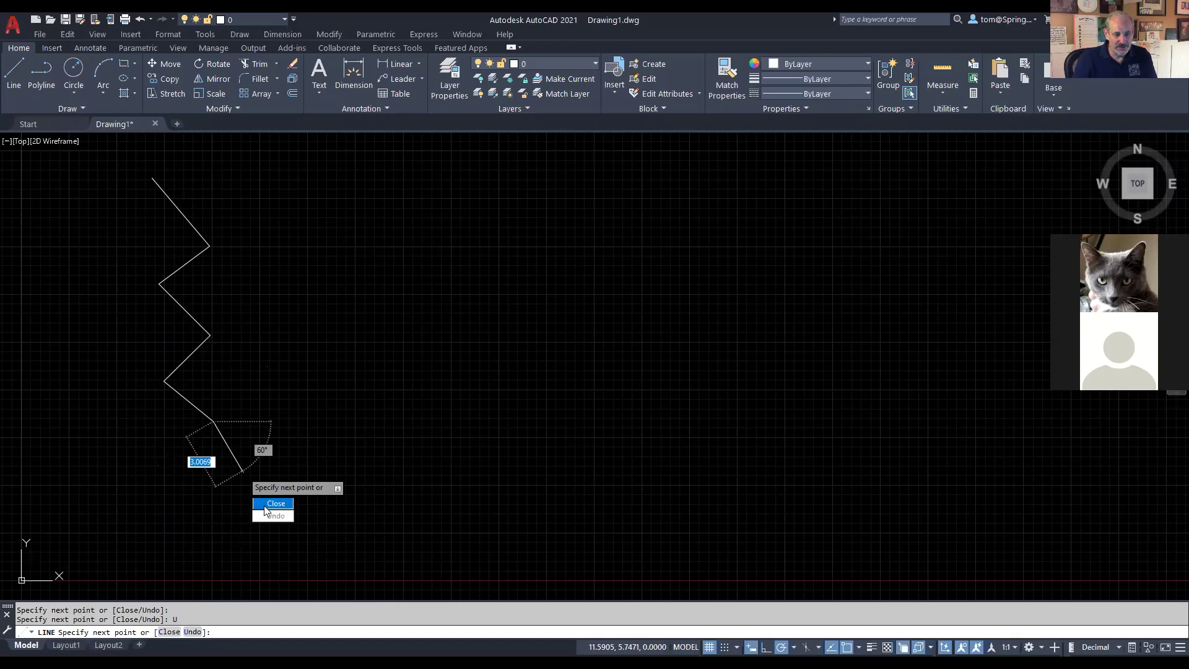
click(286, 523)
click(226, 442)
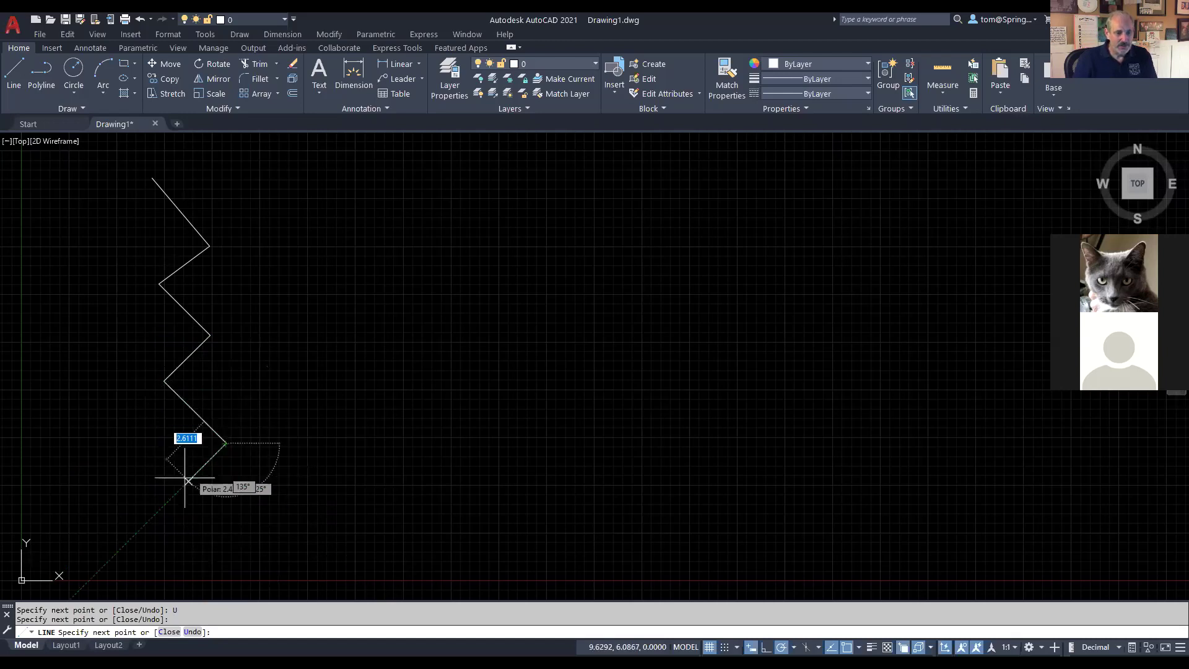
Step: Place the final zigzag vertex, then use the Close option to join the outline back to its start
click(178, 493)
right_click(249, 520)
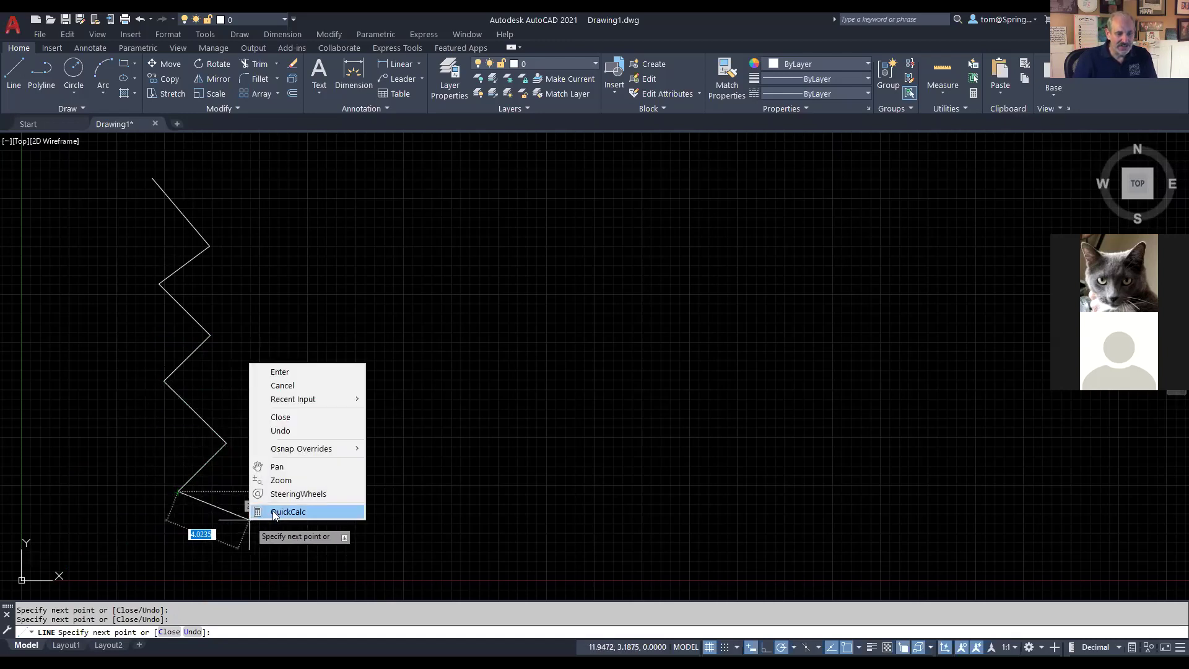
click(307, 420)
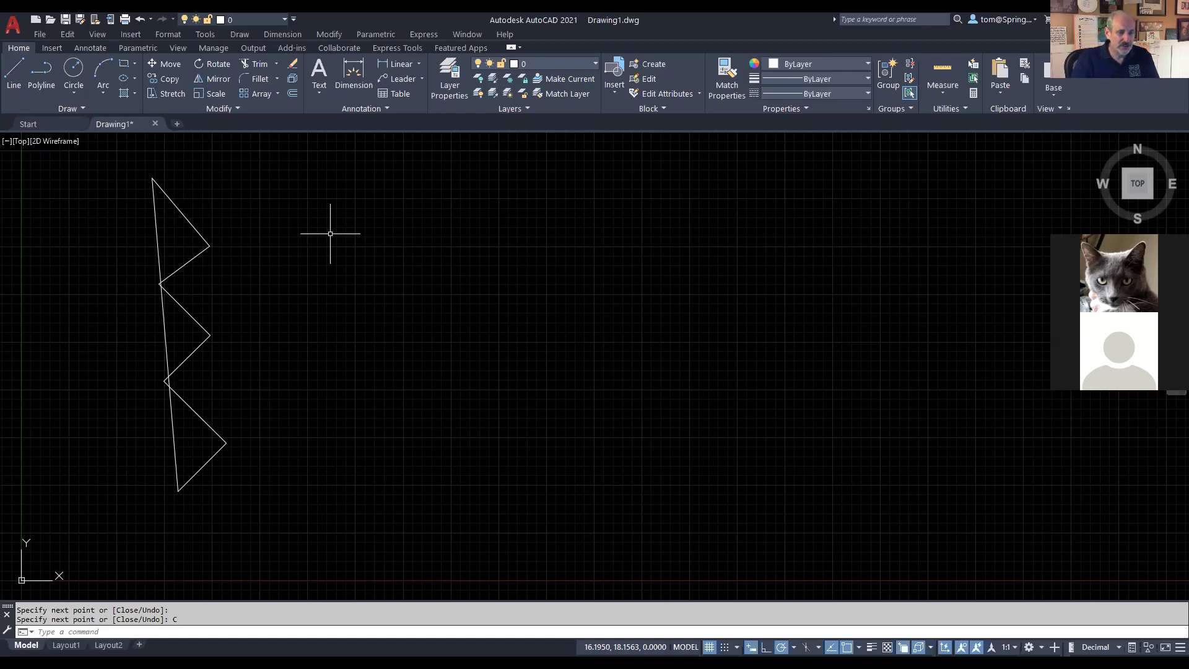
Step: Close Drawing1 without saving changes and switch to the Chrome browser
click(156, 127)
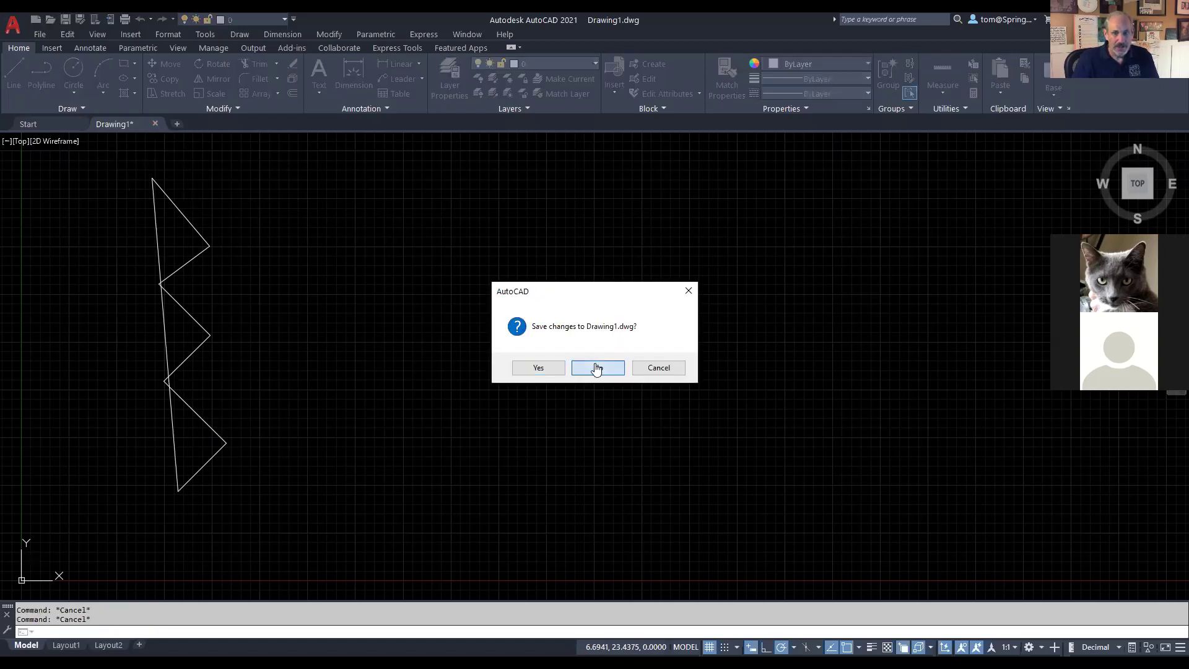
click(598, 367)
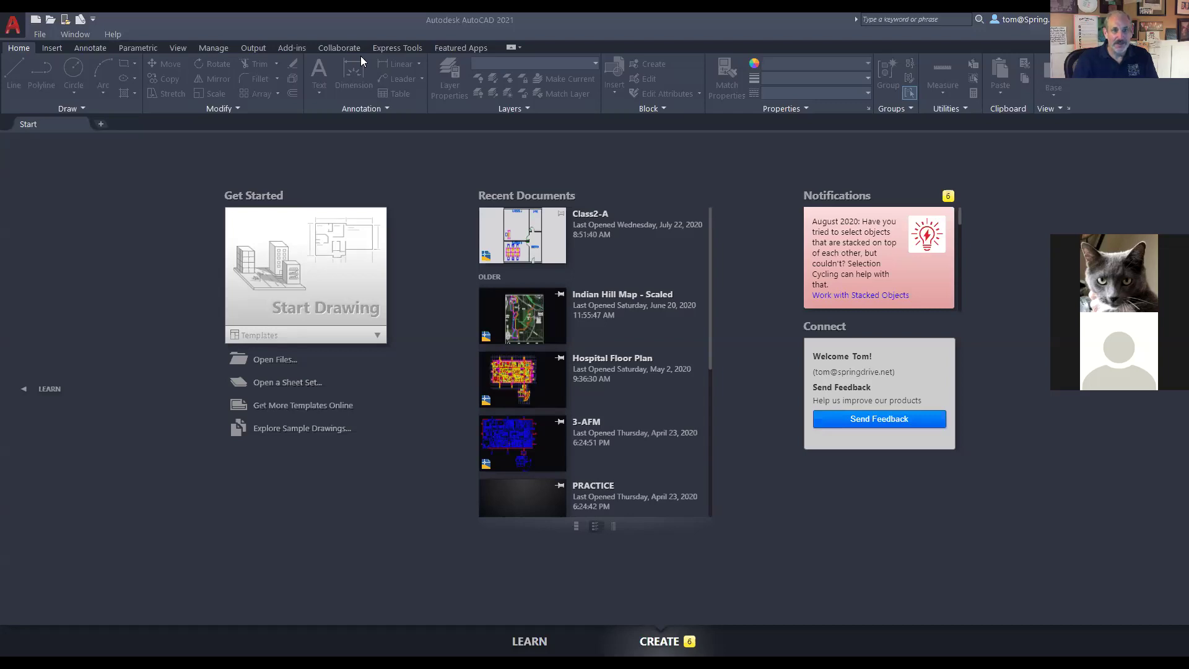
key(alt+Tab)
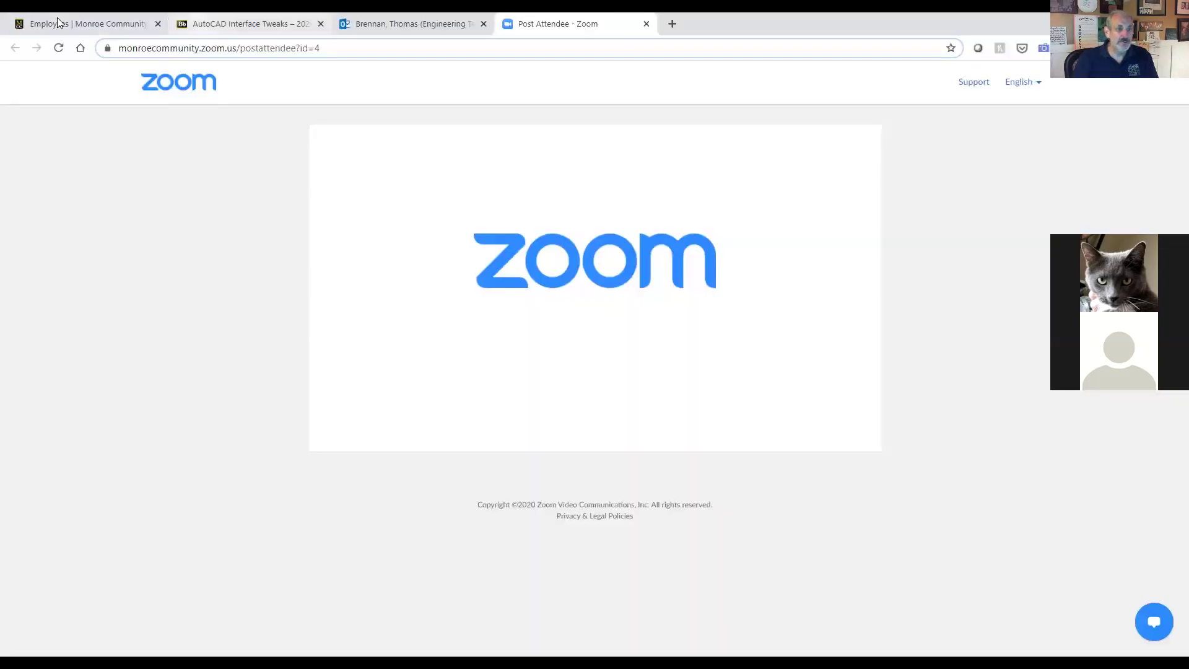
Step: From the AutoCAD Interface Tweaks page, go to the course's AUTOCAD TUTORIALS section
click(248, 24)
scroll(474, 522, down, 1)
scroll(474, 522, down, 1)
scroll(473, 526, up, 2)
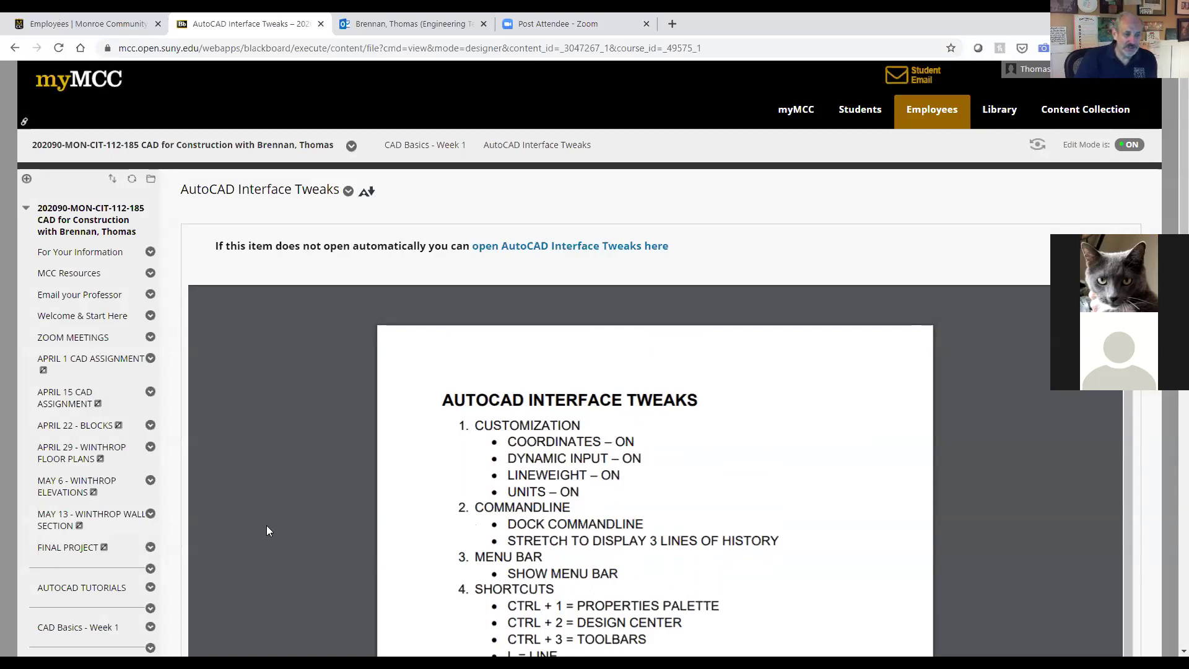
scroll(248, 535, down, 1)
click(88, 589)
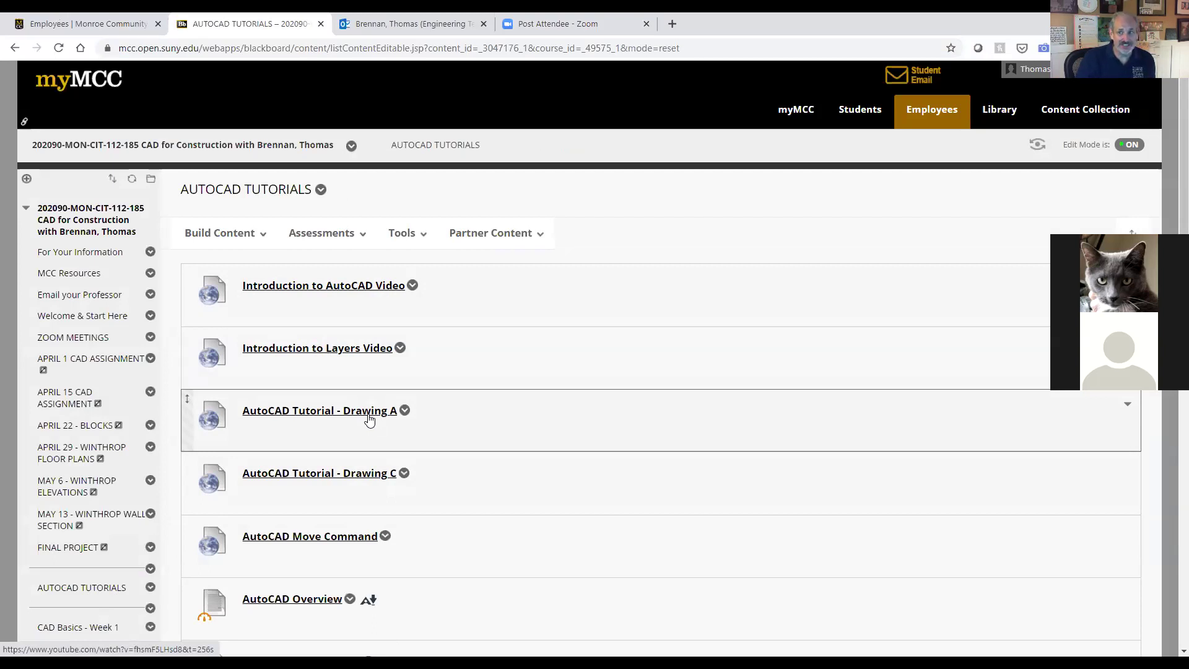
Step: Open the Introduction to AutoCAD Video and rewind it to 0:00
click(379, 288)
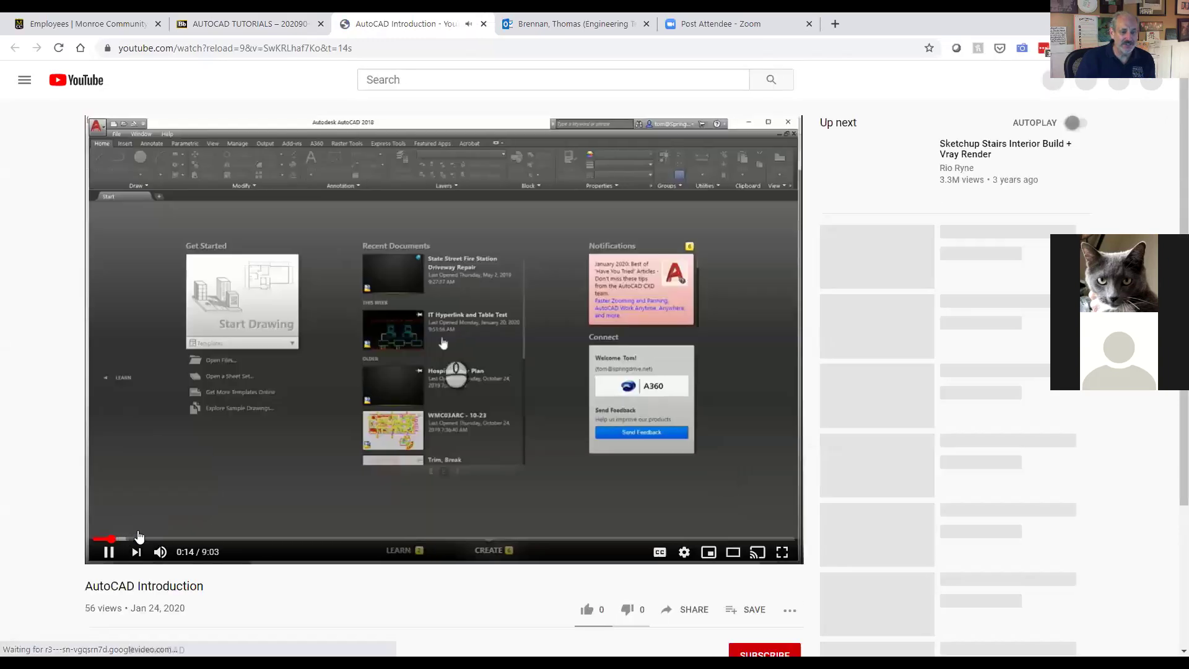
click(93, 538)
click(93, 539)
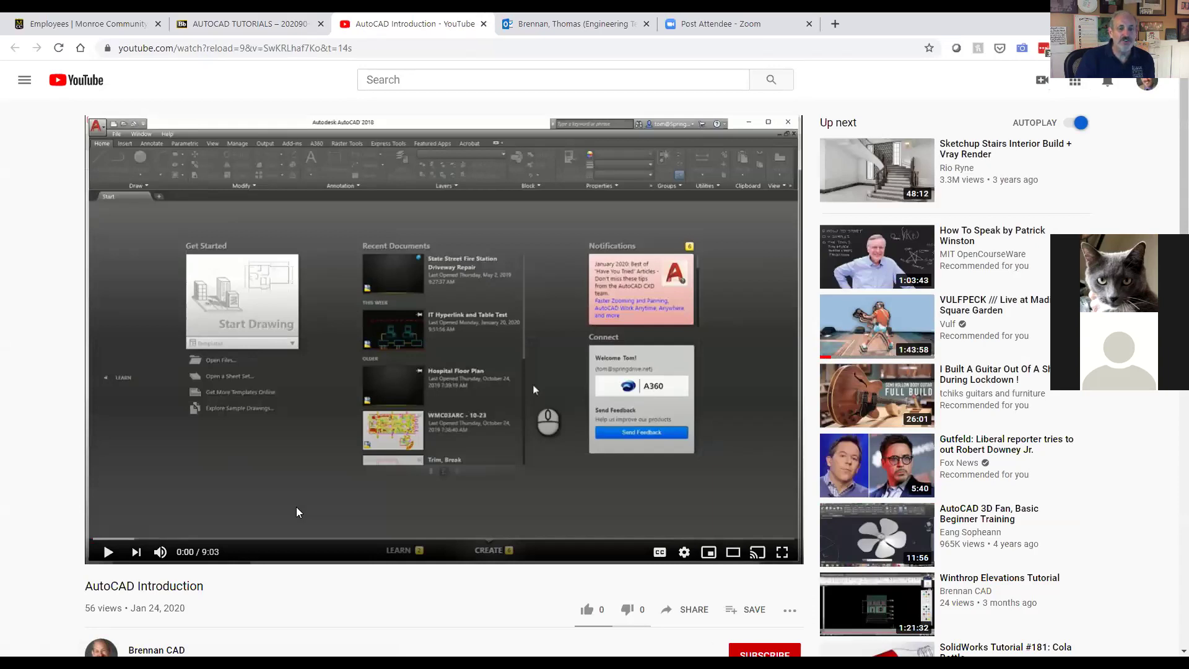
Step: Play the video with captions on, pause it, and return to the AUTOCAD TUTORIALS page
click(108, 552)
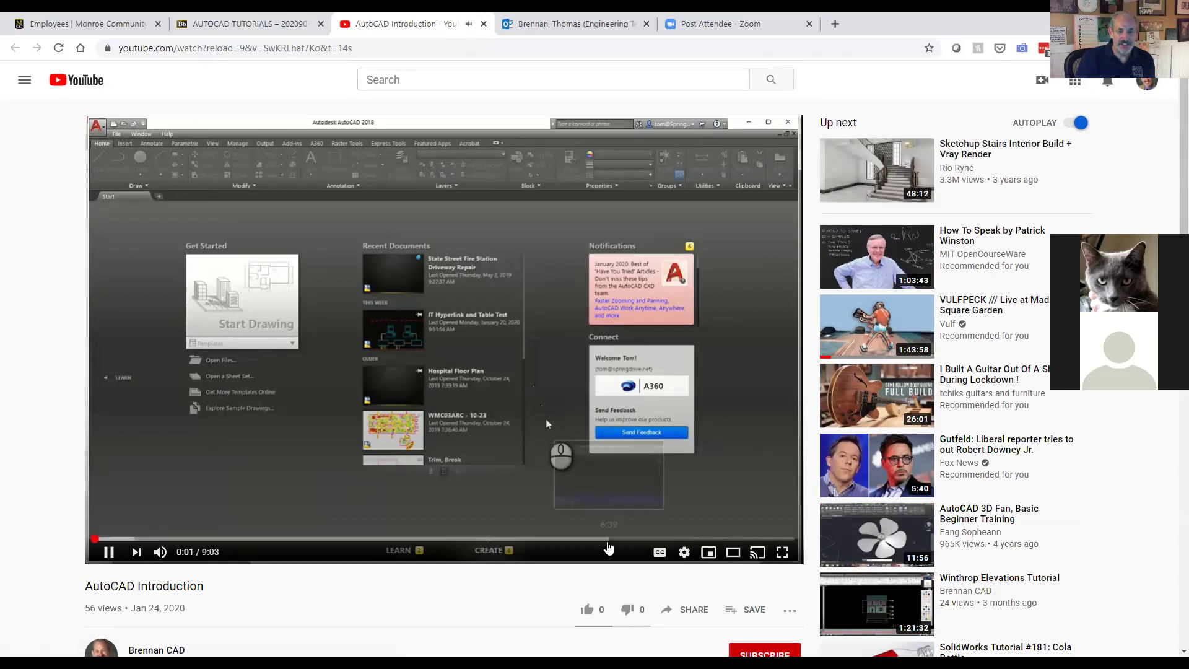
click(659, 554)
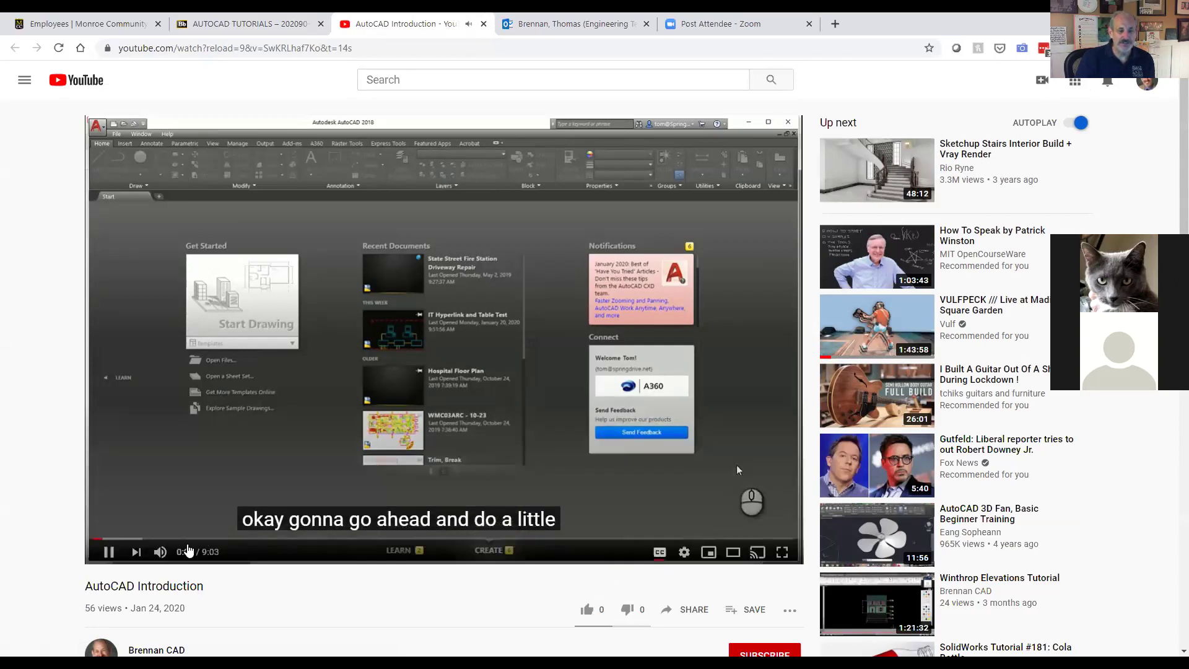
click(229, 438)
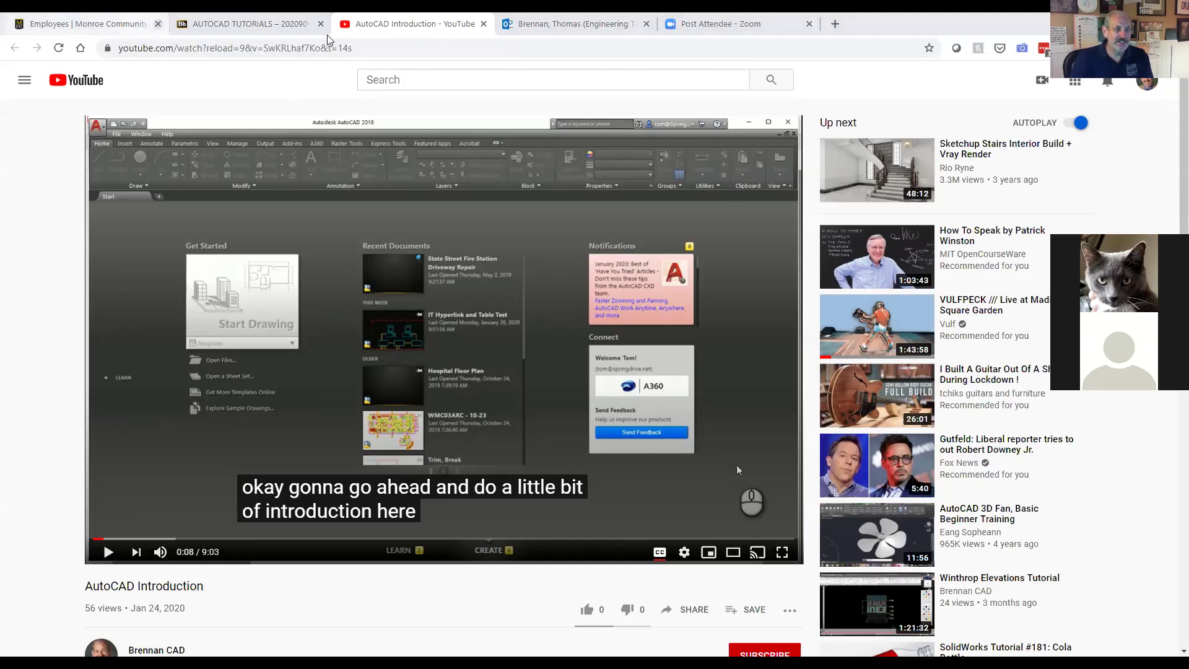
click(291, 24)
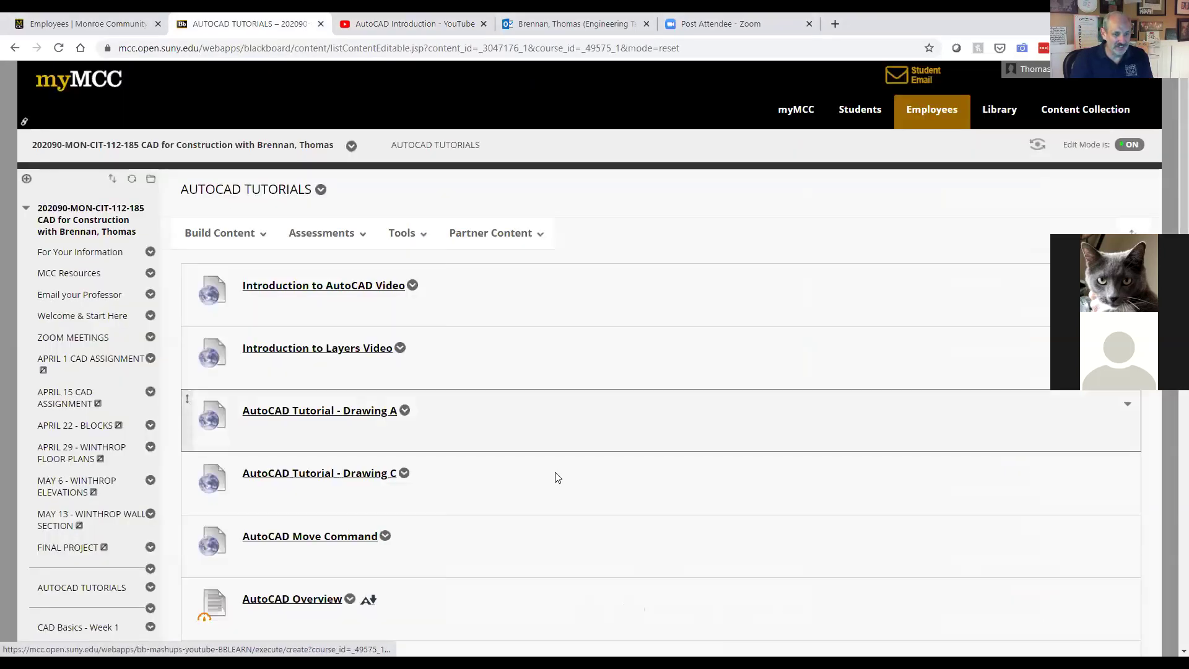
Step: Open CAD Basics - Week 1 and download the Hospital Floor Plan .dwg file
scroll(165, 447, down, 4)
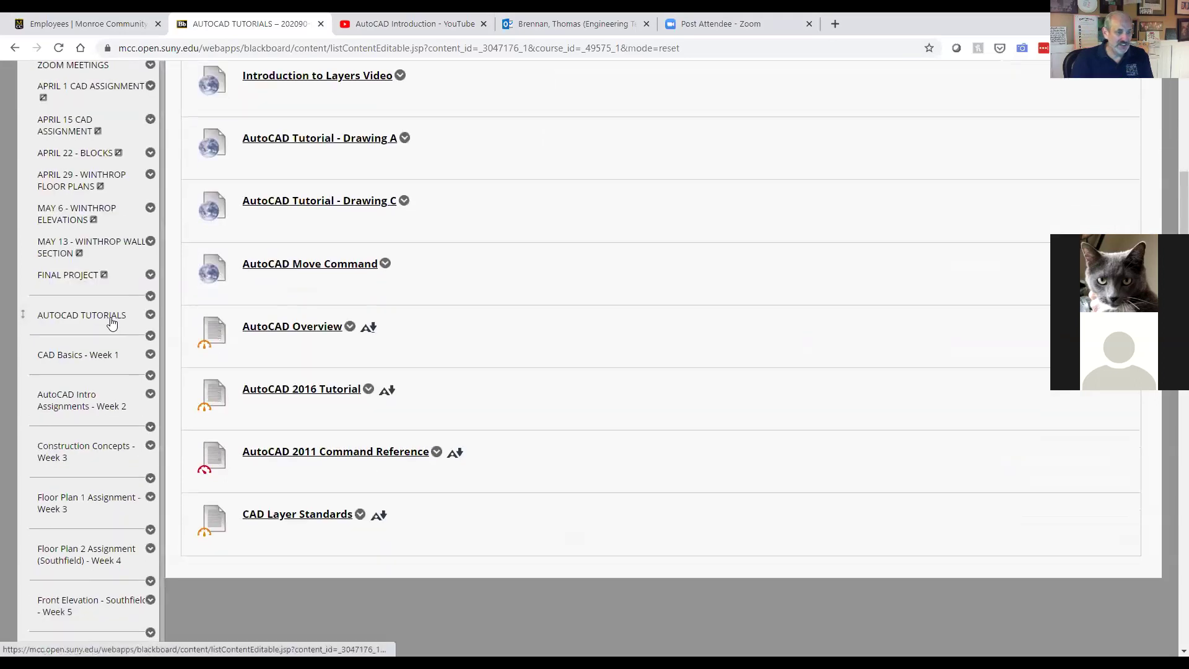
click(102, 358)
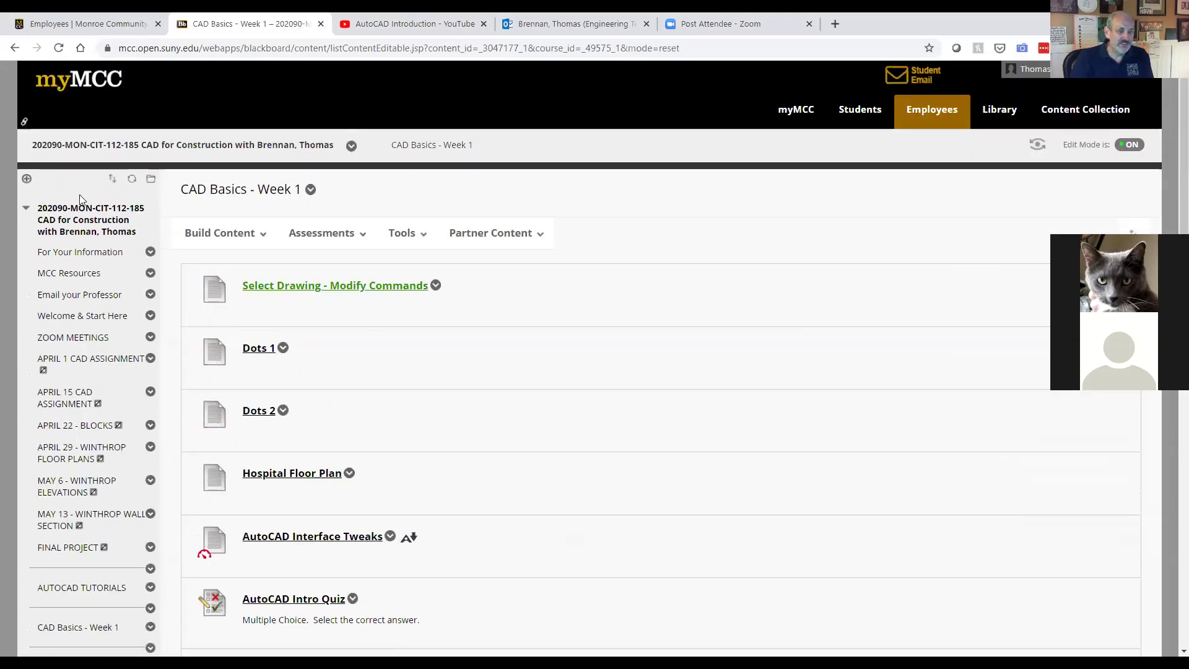
click(220, 233)
scroll(521, 365, down, 1)
scroll(520, 372, down, 2)
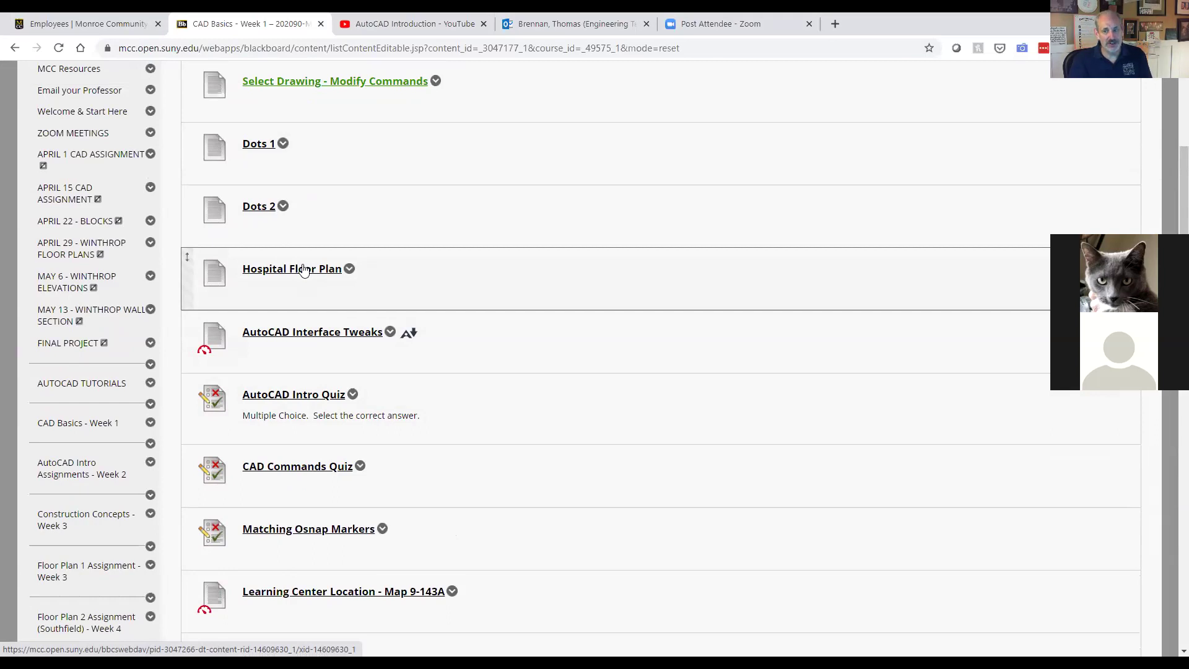
click(303, 270)
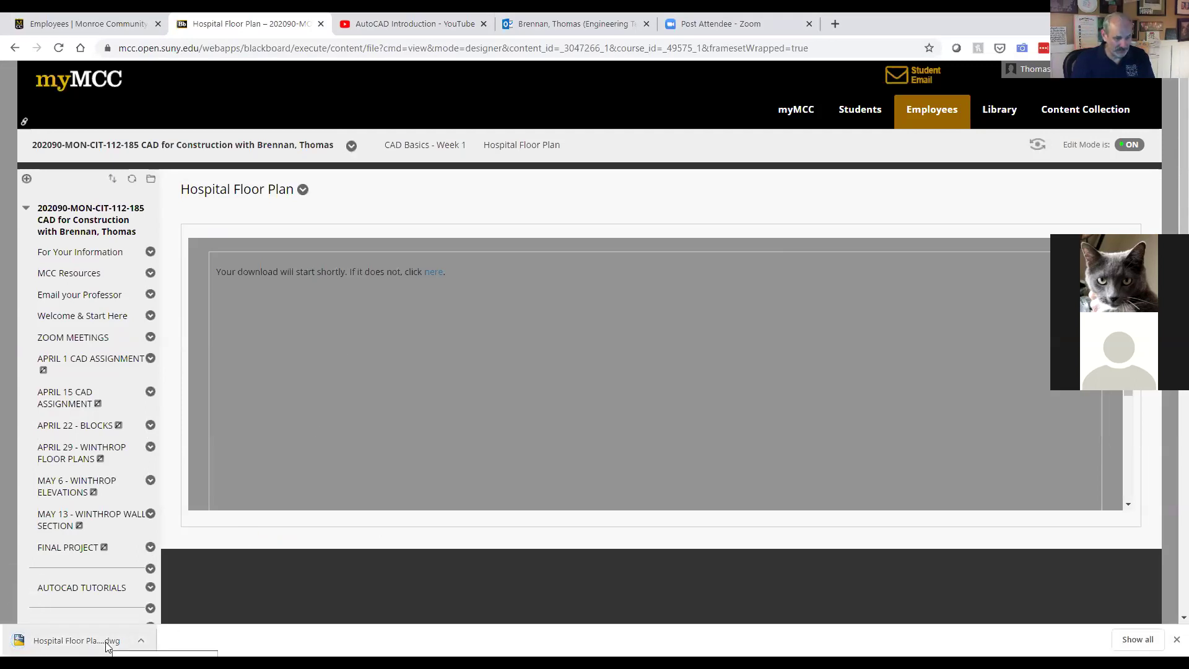
Step: Open the downloaded Hospital Floor Plan .dwg from Chrome's download shelf
click(107, 646)
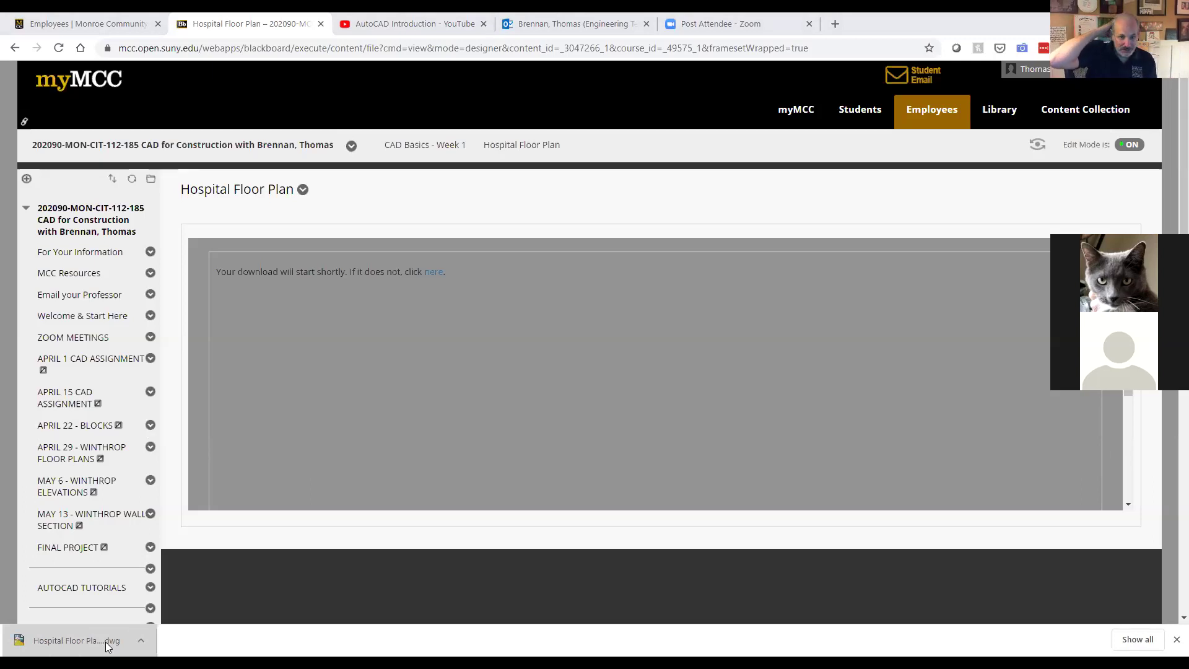
Step: Dismiss the downloads bar and switch to AutoCAD showing Hospital Floor Plan(1).dwg
click(105, 642)
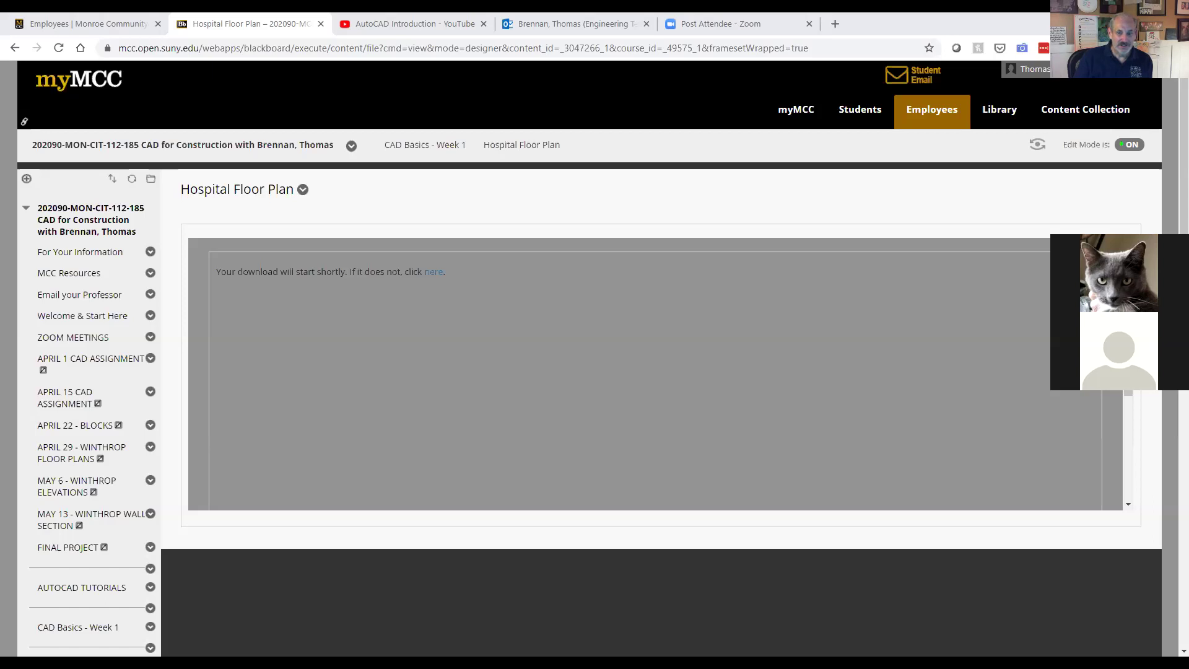
key(alt+Tab)
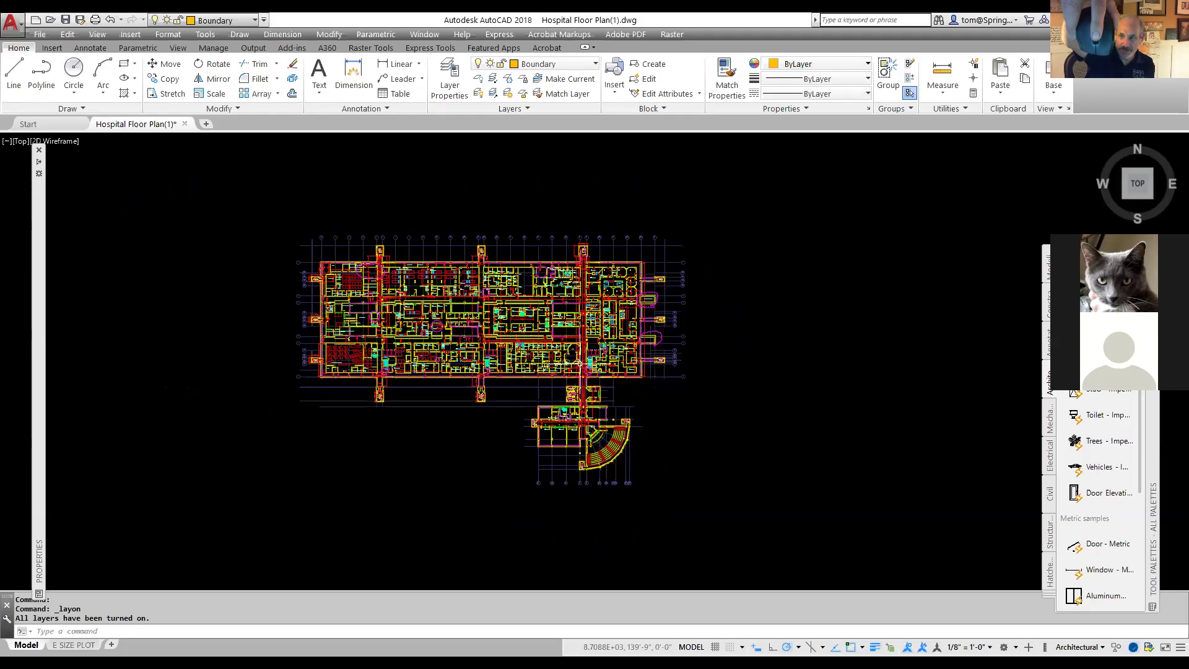
Step: Zoom and pan the floor plan to get a close, legible view of the CHAPEL
scroll(579, 362, down, 5)
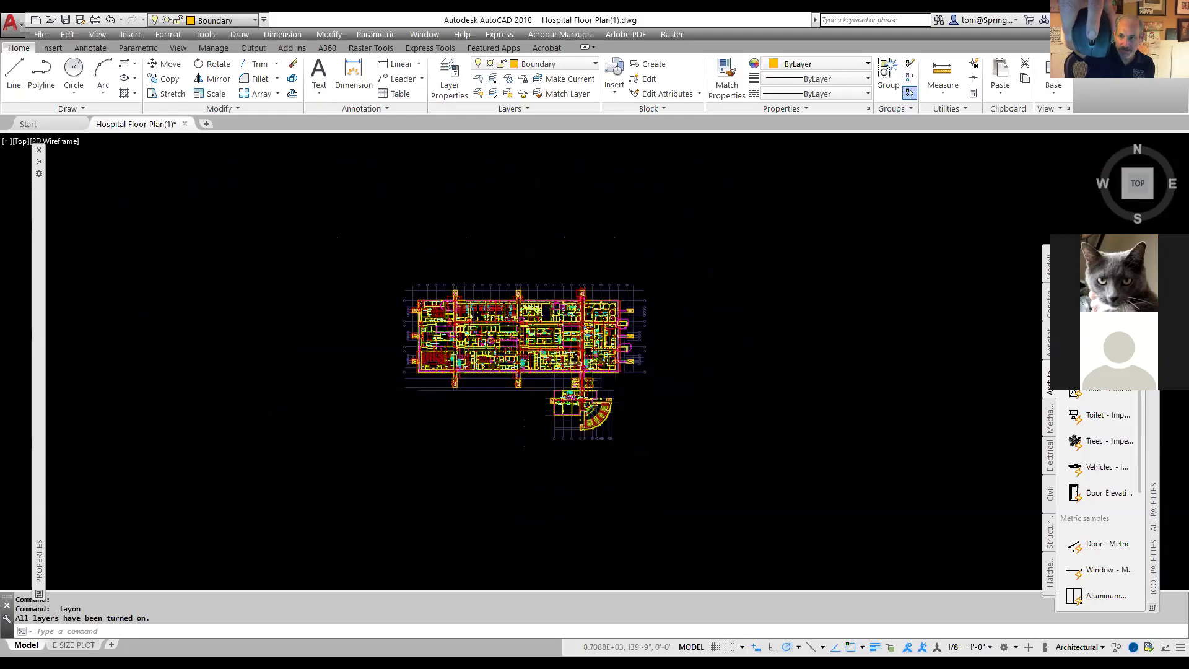
scroll(579, 362, up, 8)
scroll(579, 363, down, 10)
scroll(579, 362, up, 6)
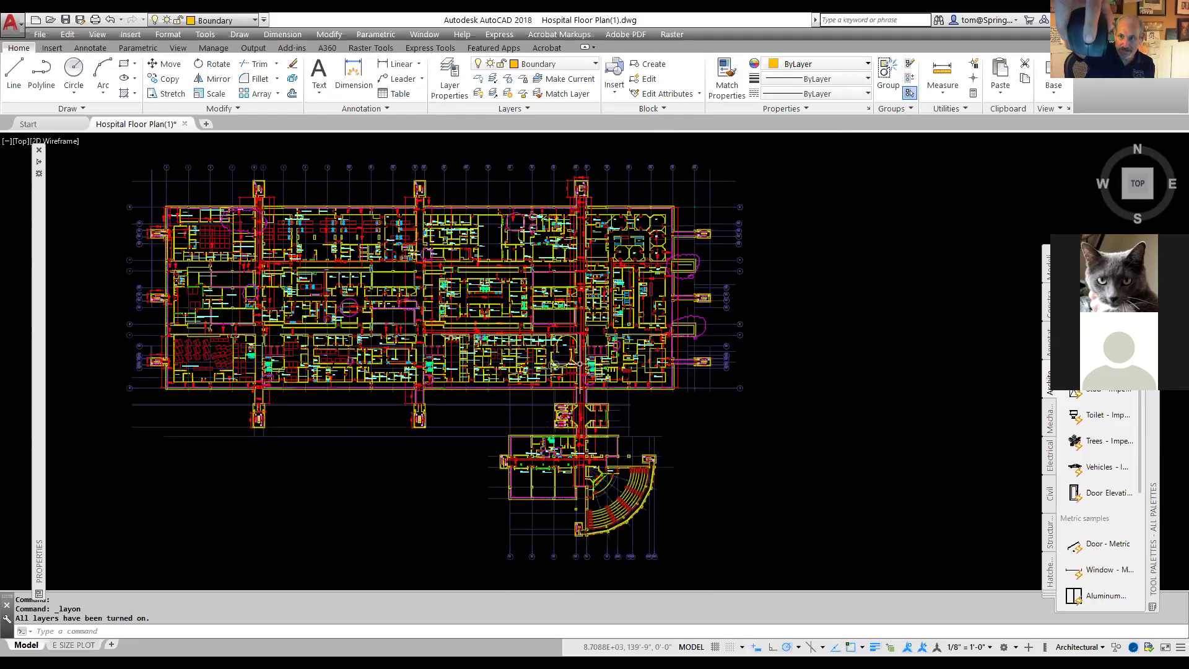
scroll(579, 362, down, 6)
scroll(579, 363, up, 6)
scroll(579, 363, down, 6)
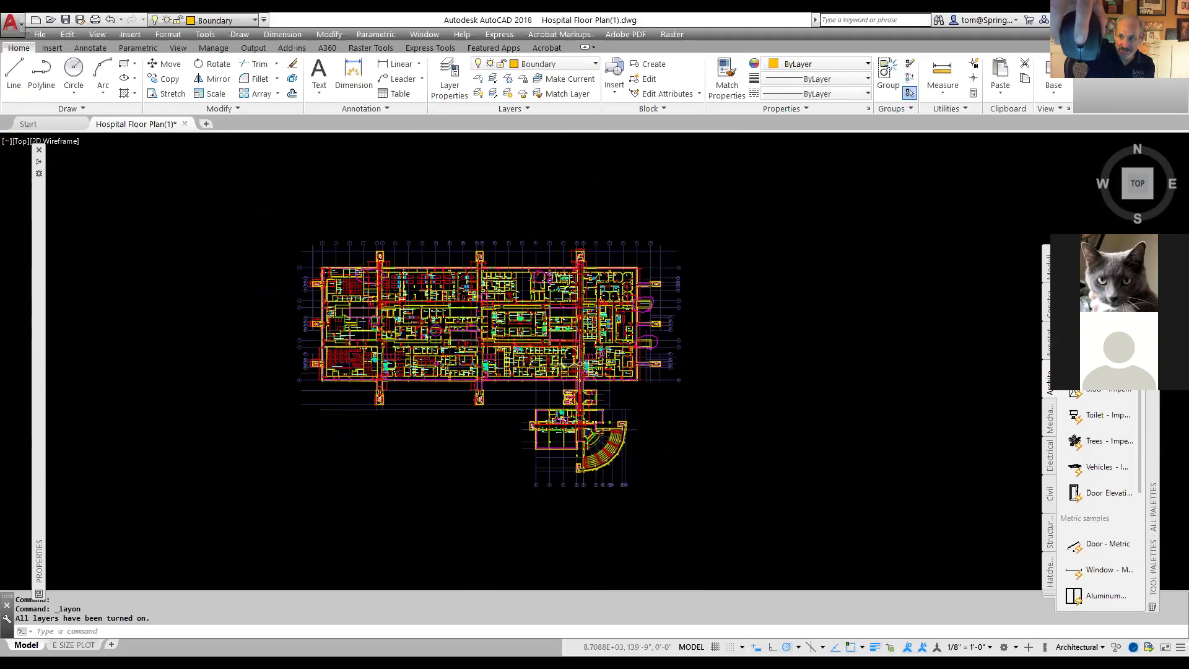
scroll(609, 310, up, 2)
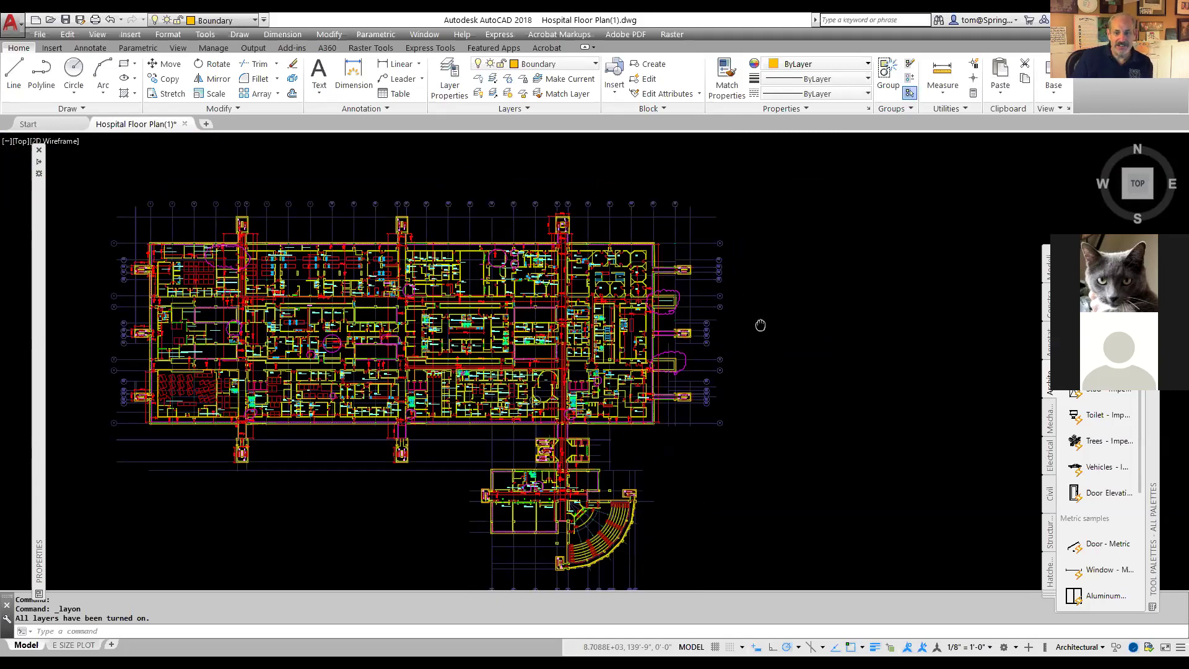
drag(761, 324, 836, 305)
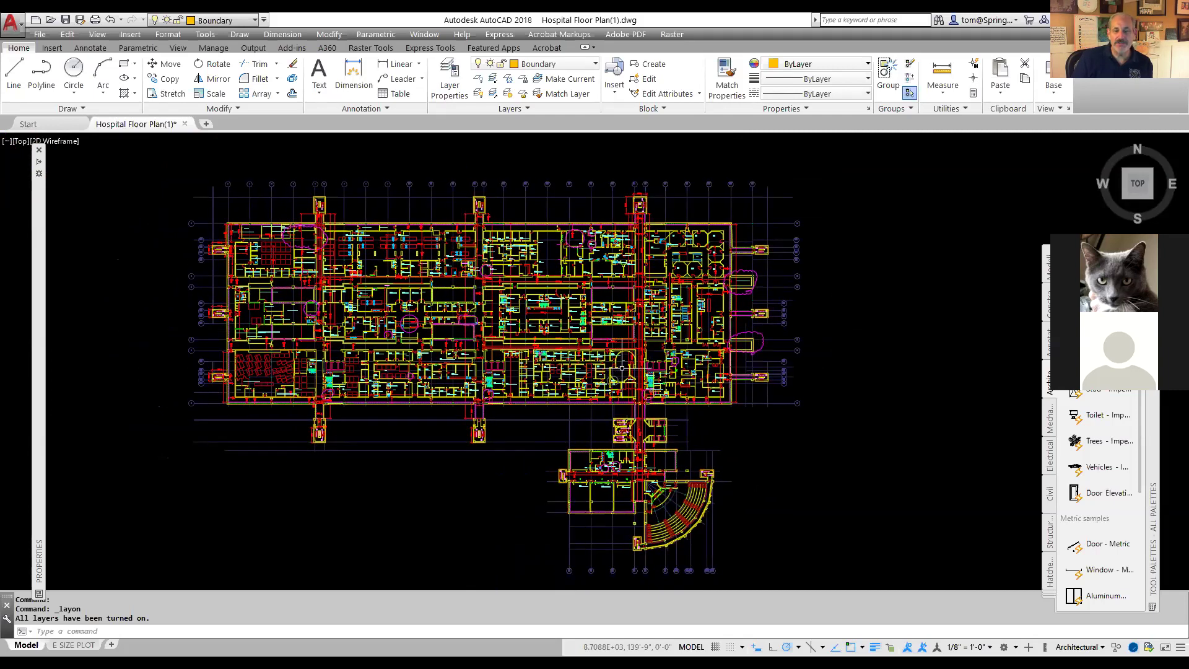
scroll(622, 369, up, 10)
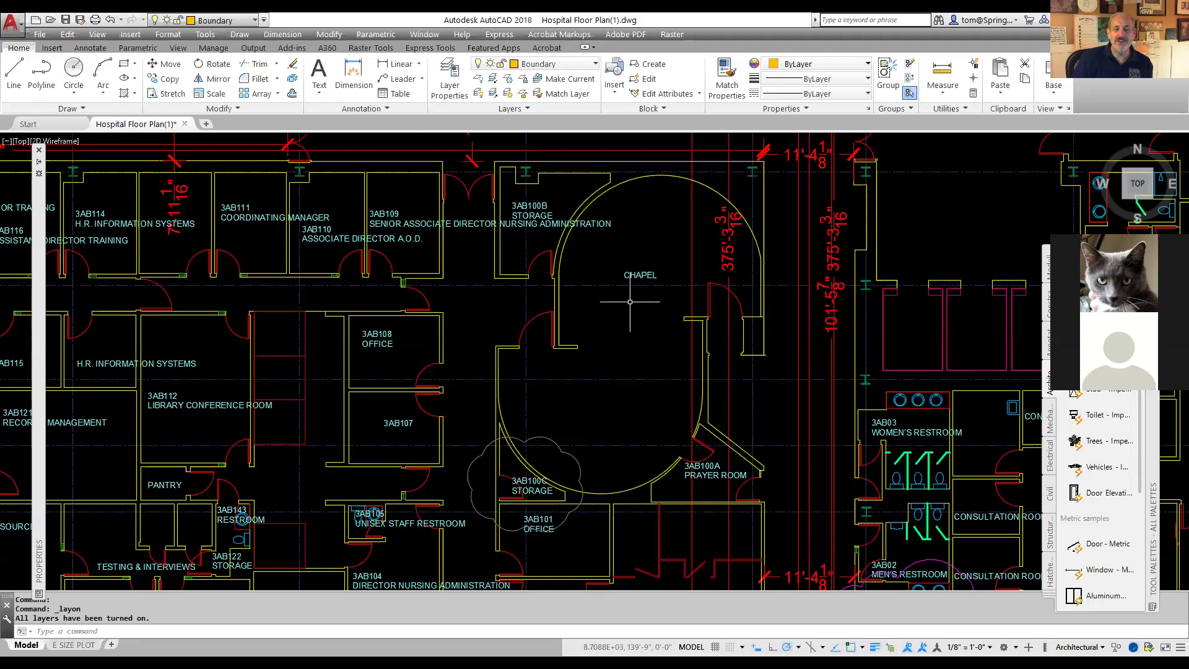
Step: Pan across the restrooms, consultation rooms and offices beside the chapel, then zoom out
middle_click(647, 328)
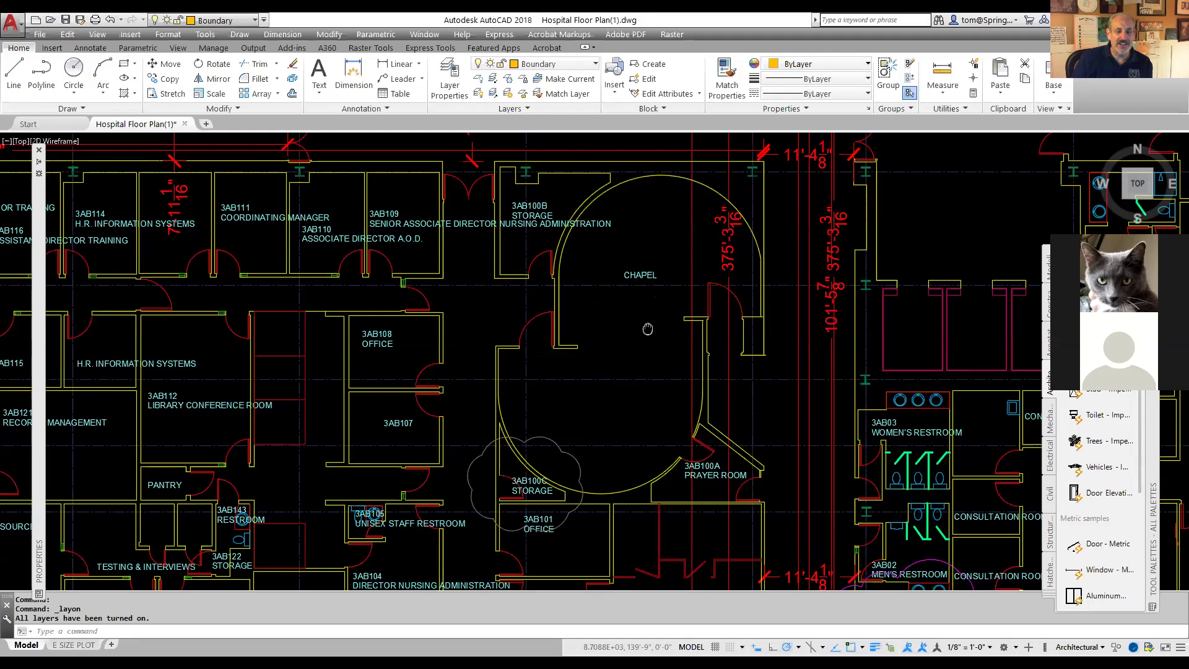
drag(648, 329, 295, 313)
middle_click(272, 320)
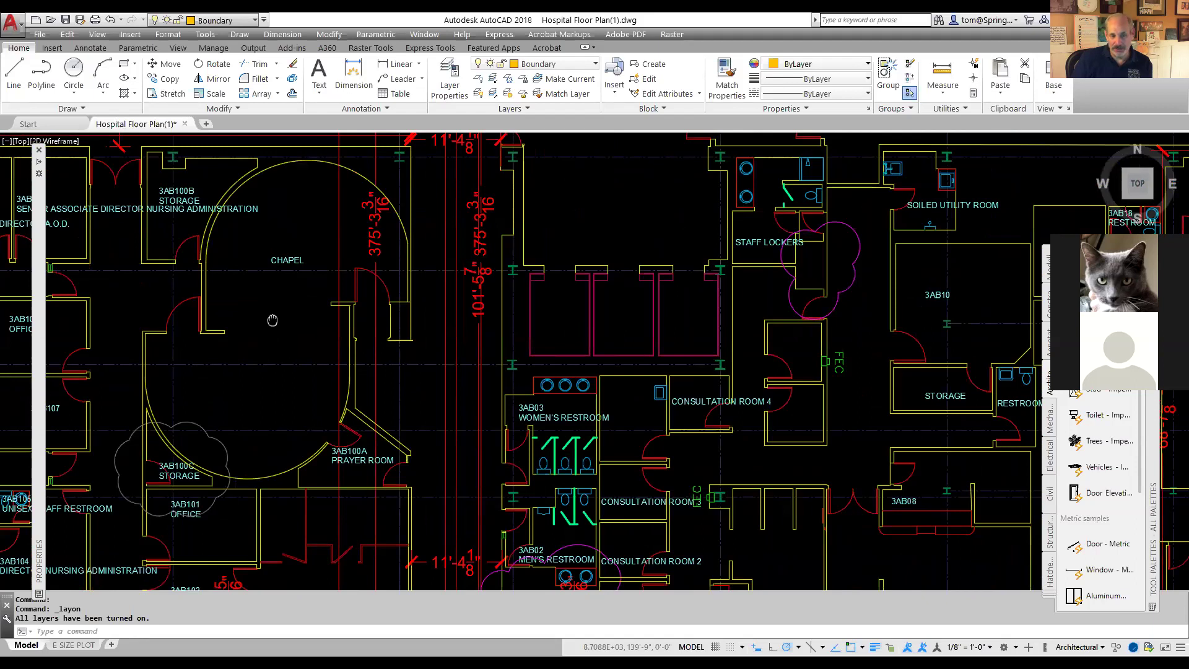
drag(273, 319, 545, 327)
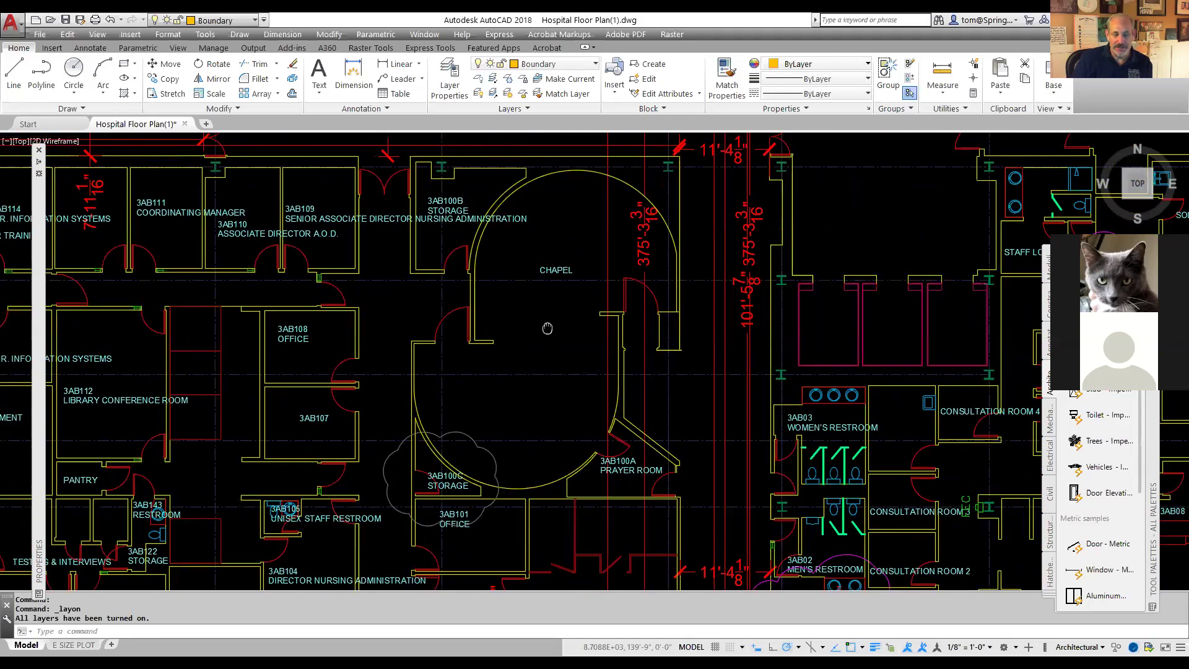
scroll(547, 328, up, 3)
scroll(547, 328, down, 7)
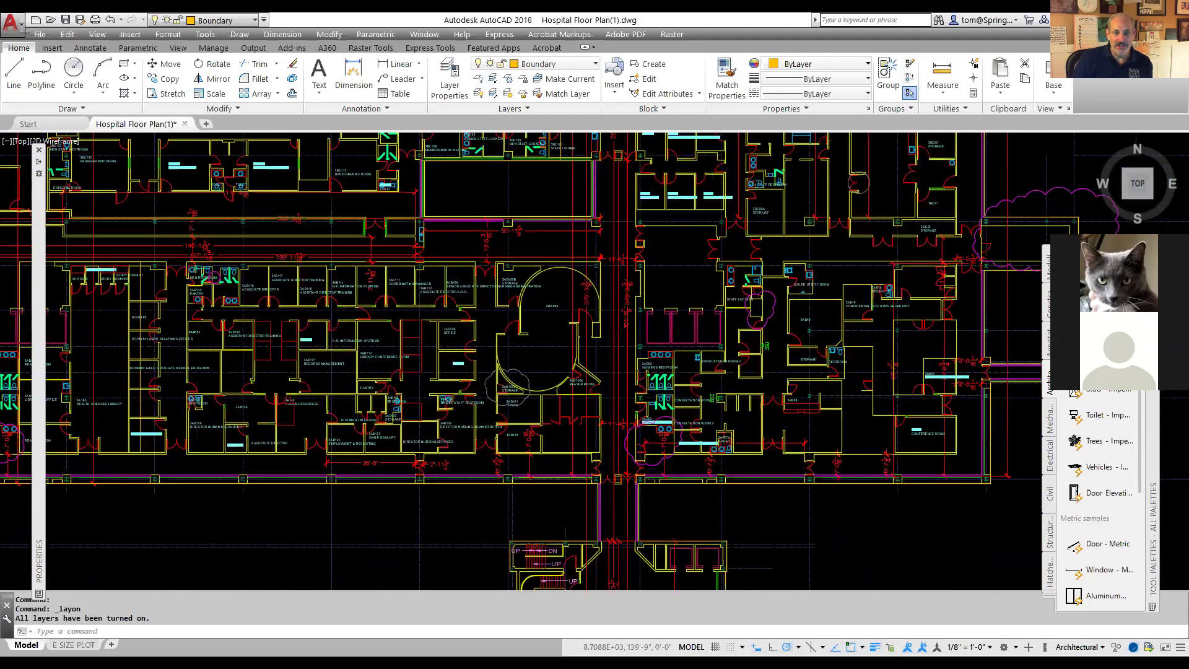
Step: Turn the navigation bar on using the NAVBAR command
scroll(547, 328, up, 4)
scroll(545, 324, down, 3)
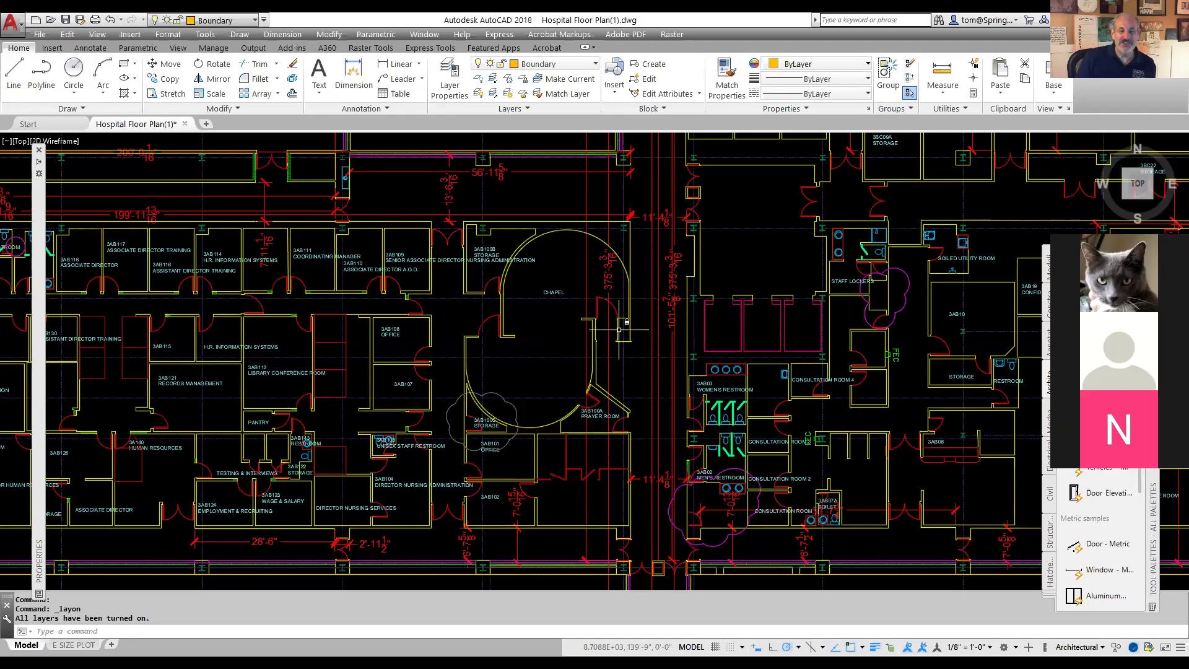
scroll(560, 339, up, 2)
scroll(560, 339, down, 2)
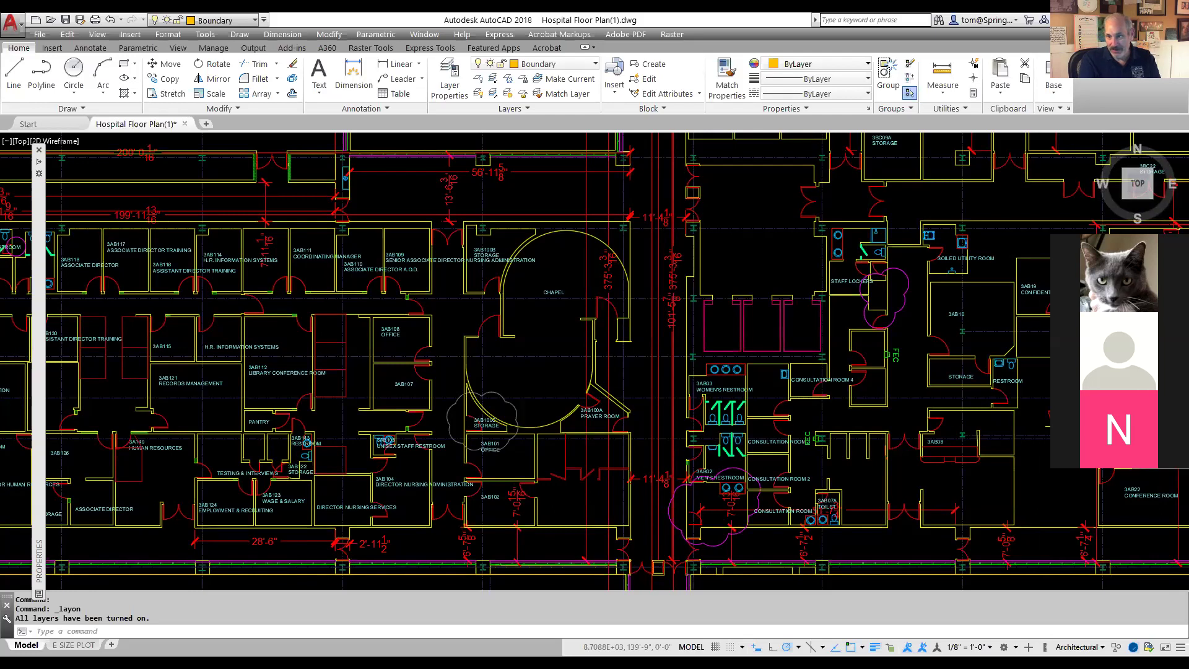
text(navbar)
key(Return)
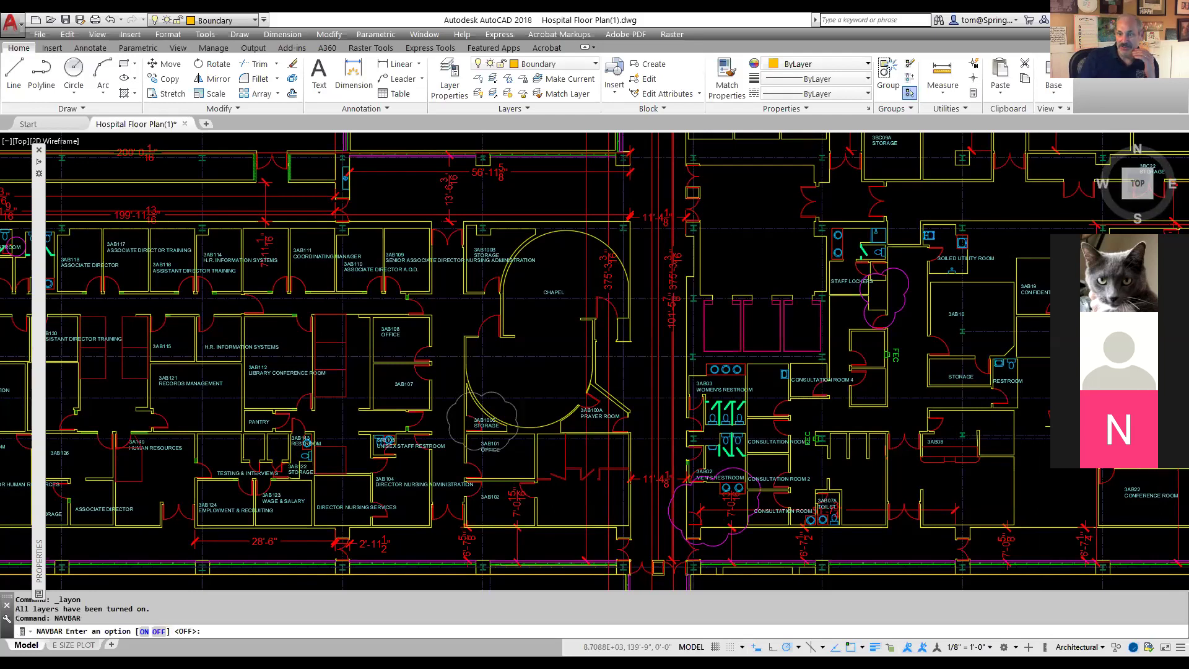
text(on)
key(Return)
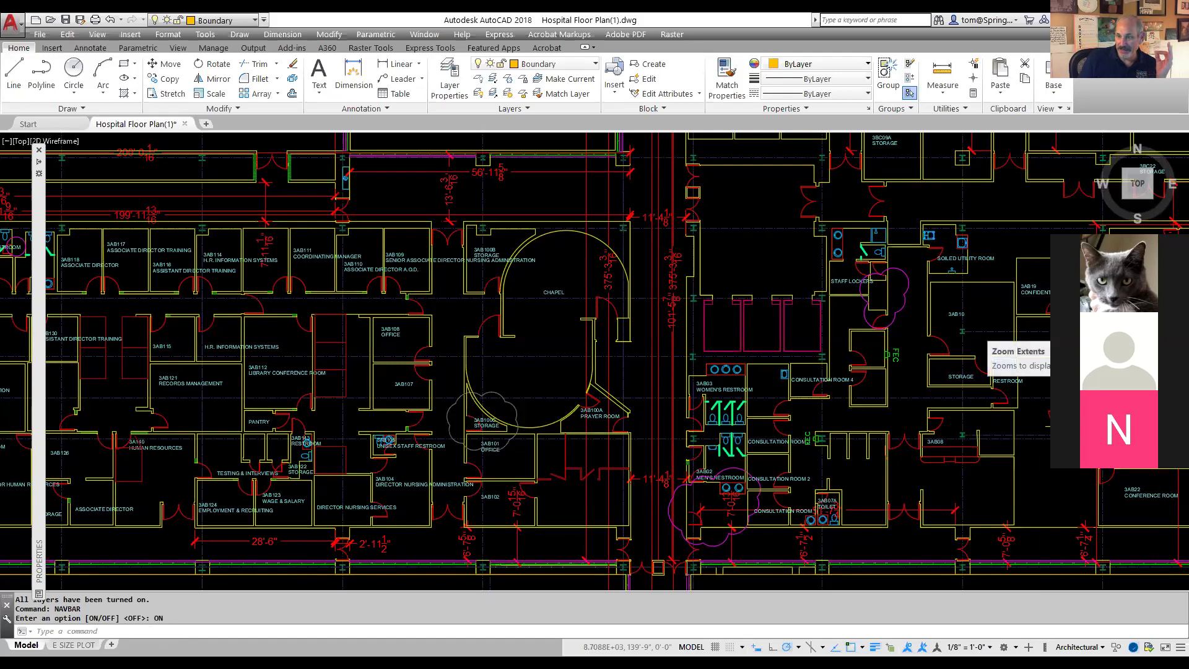
Step: Use the navigation bar's zoom options to window-zoom on the chapel, then zoom in and out
click(1176, 351)
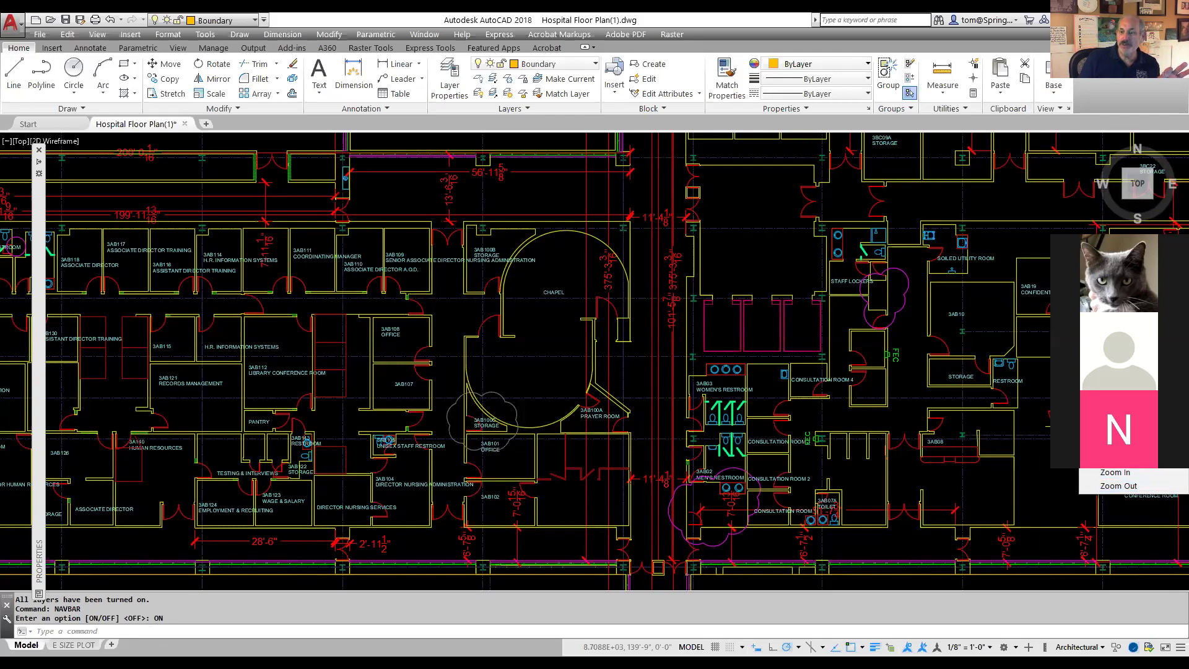
click(1115, 363)
click(342, 180)
click(706, 464)
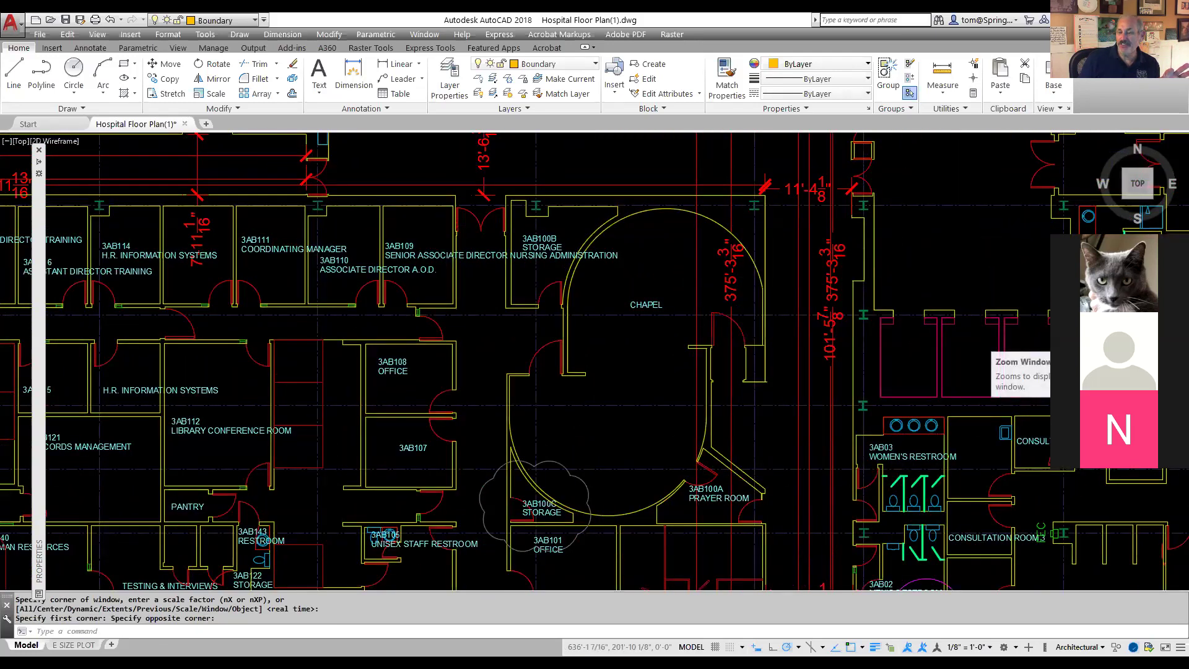
click(1180, 340)
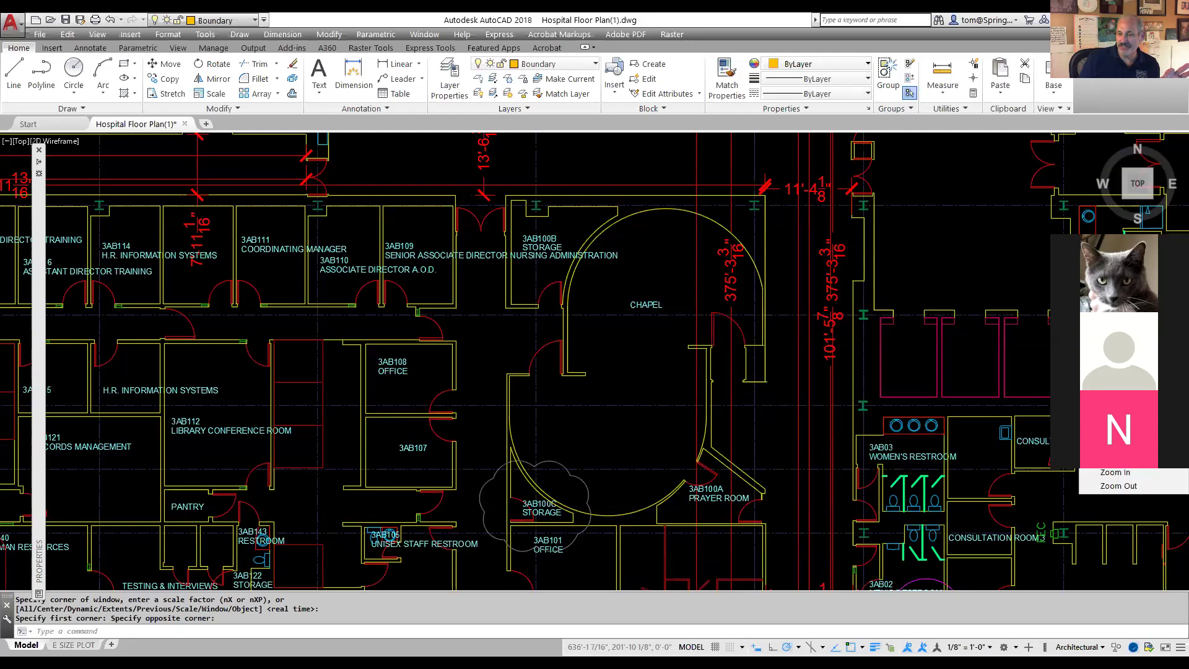
click(1115, 349)
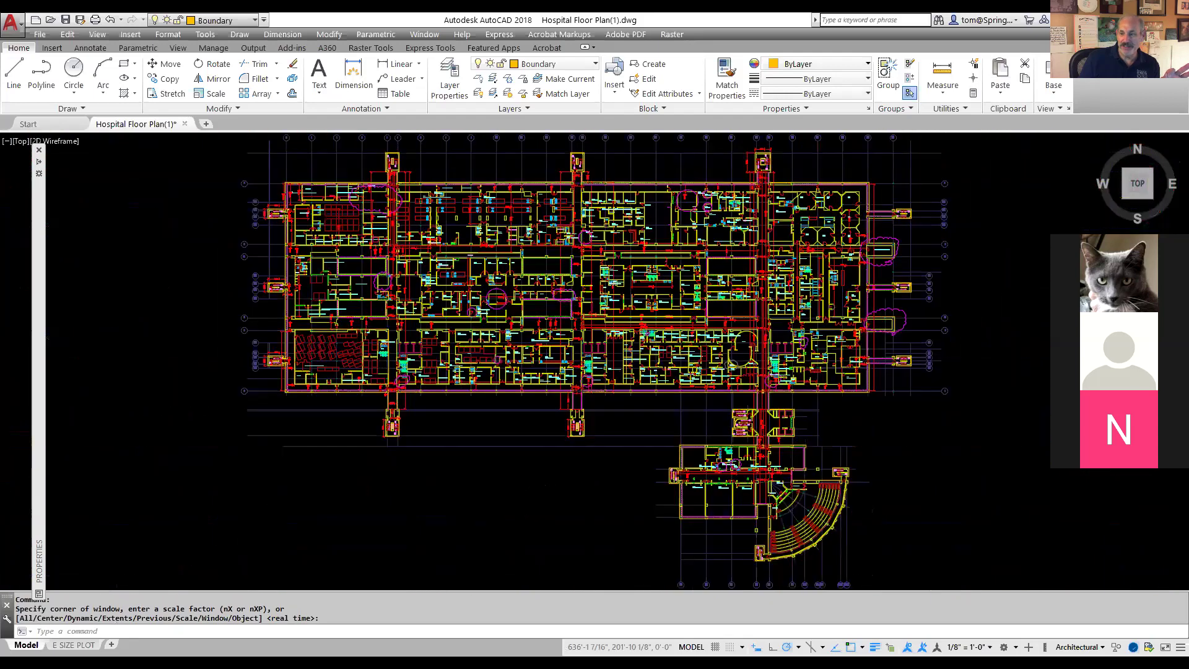
click(1180, 339)
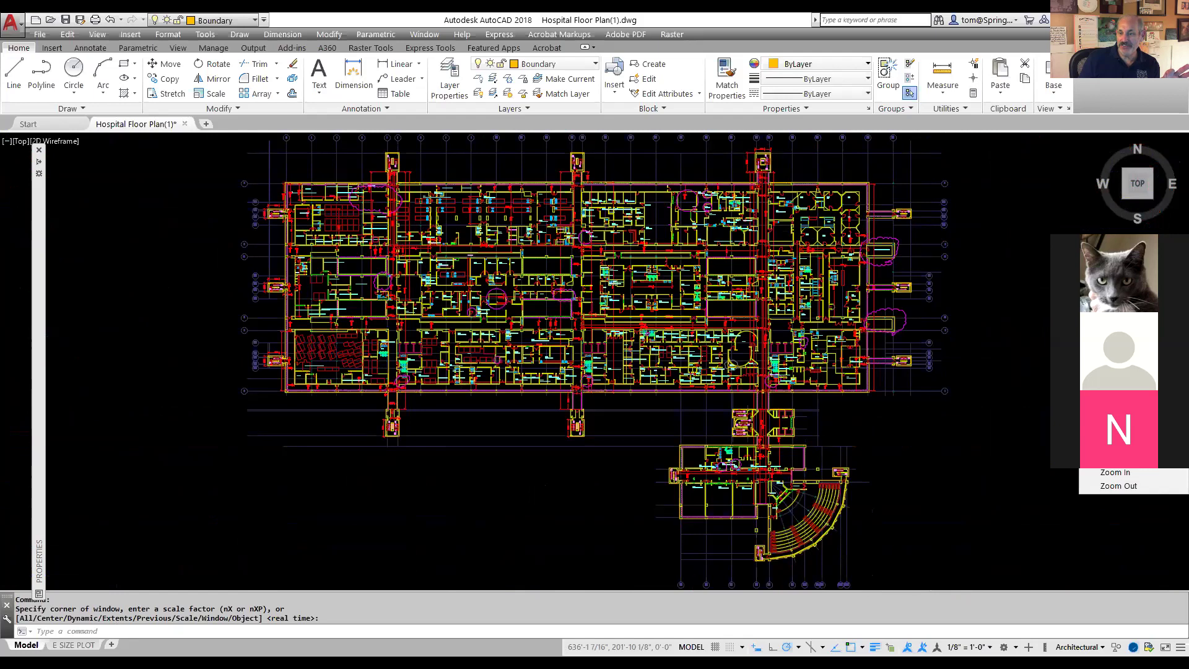
click(1114, 473)
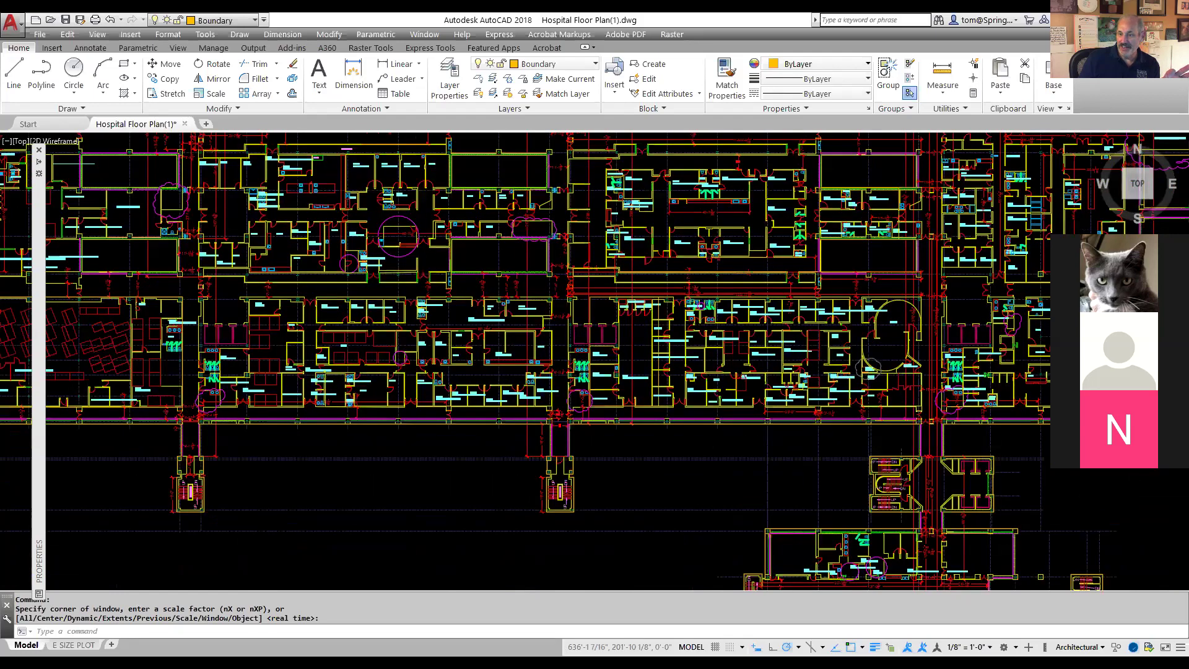
click(1180, 339)
click(1142, 482)
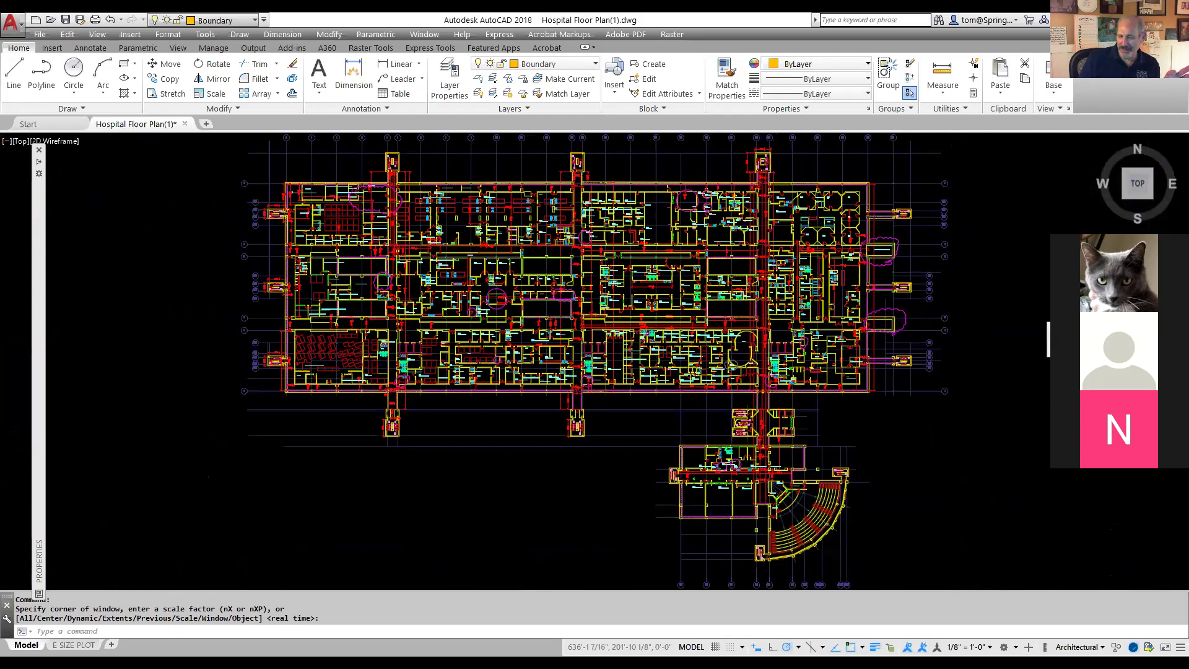
Step: Pan around the floor plan's linework, then end the Pan command
click(1048, 310)
drag(670, 316, 591, 343)
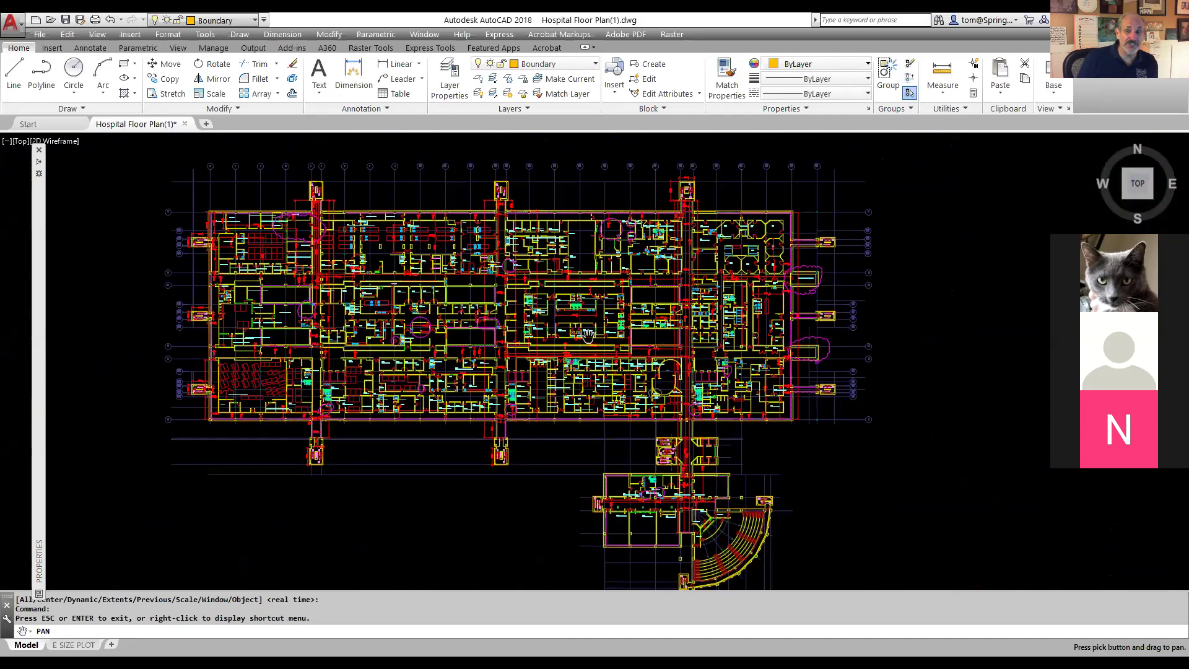
scroll(604, 357, up, 6)
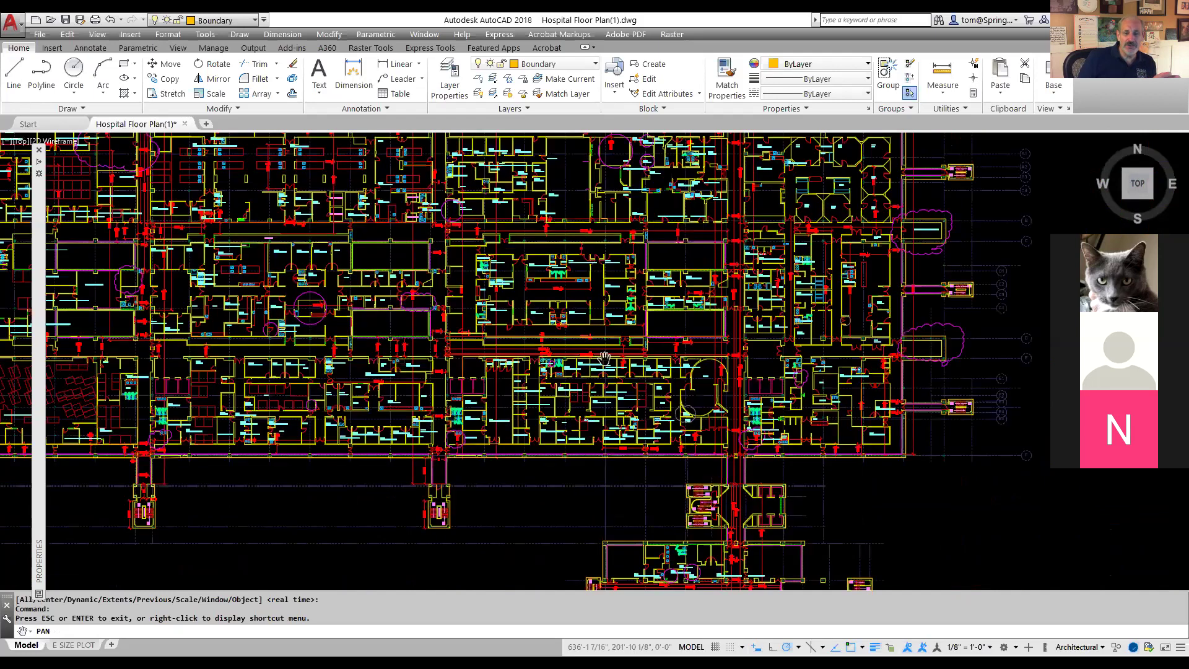
scroll(604, 358, down, 10)
scroll(757, 304, up, 2)
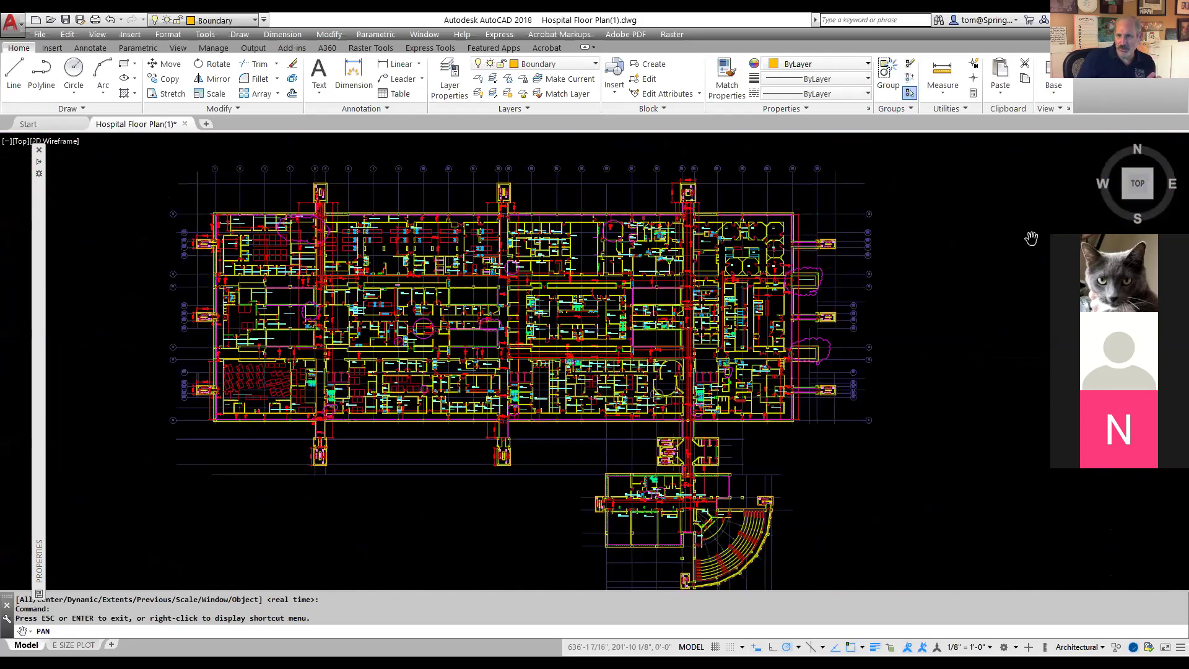
key(Escape)
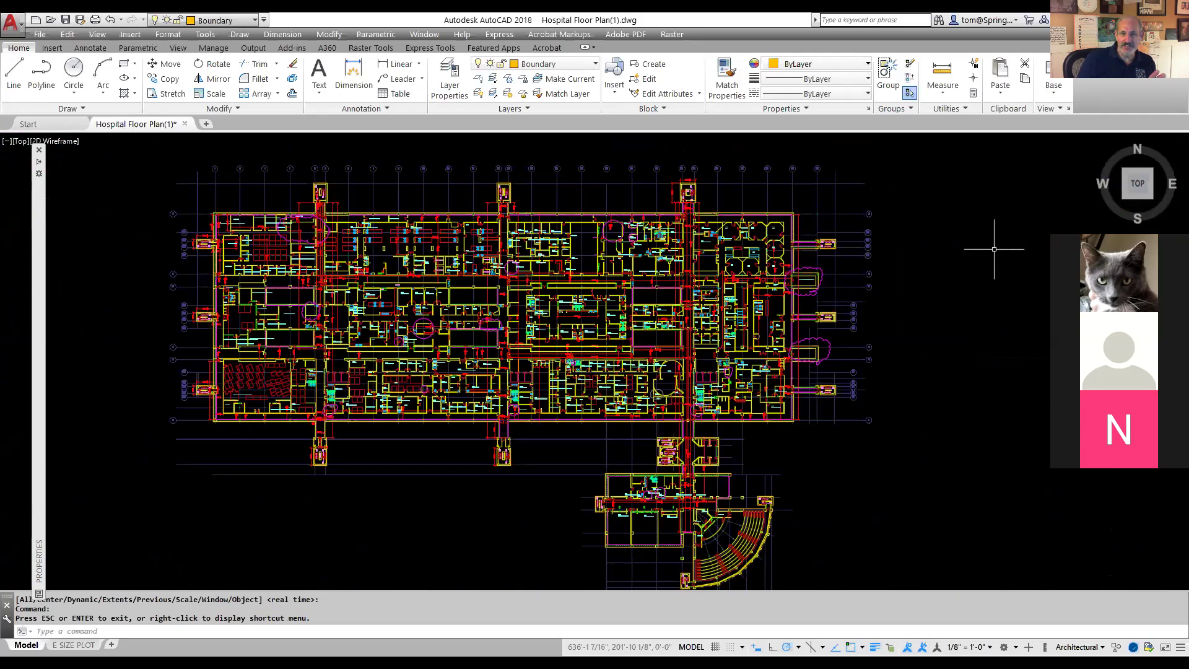
Step: In the Layer list, test toggling the A-Wall, A-Flor-Case and A-Door layers, leaving them visible
click(594, 65)
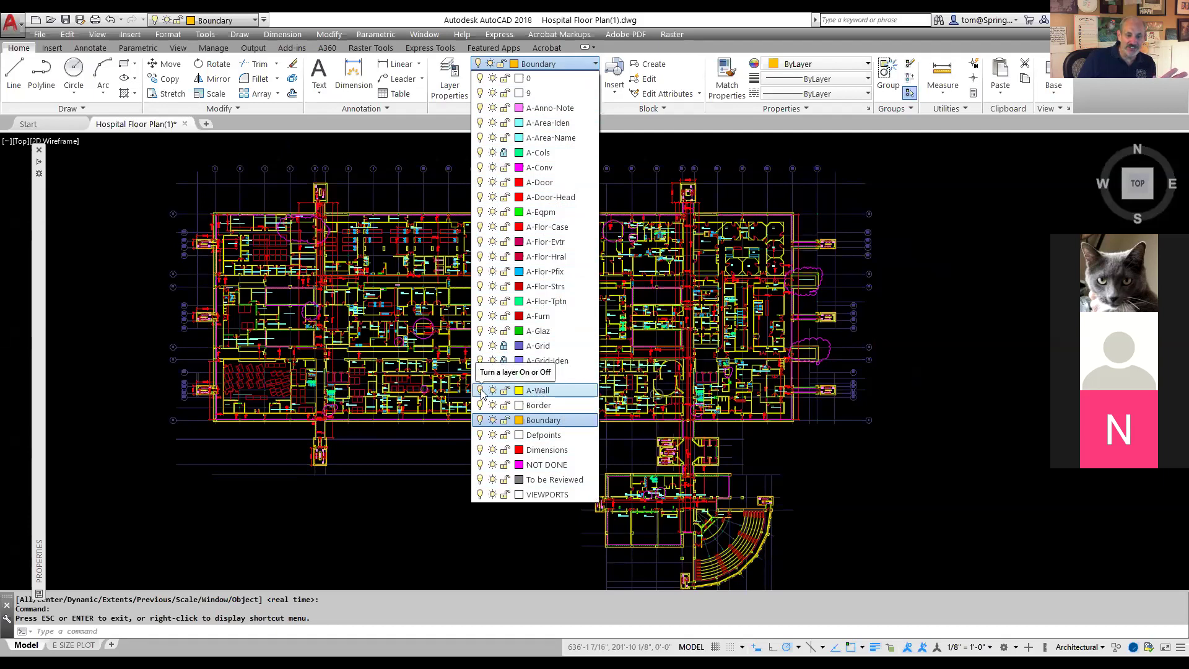
click(481, 390)
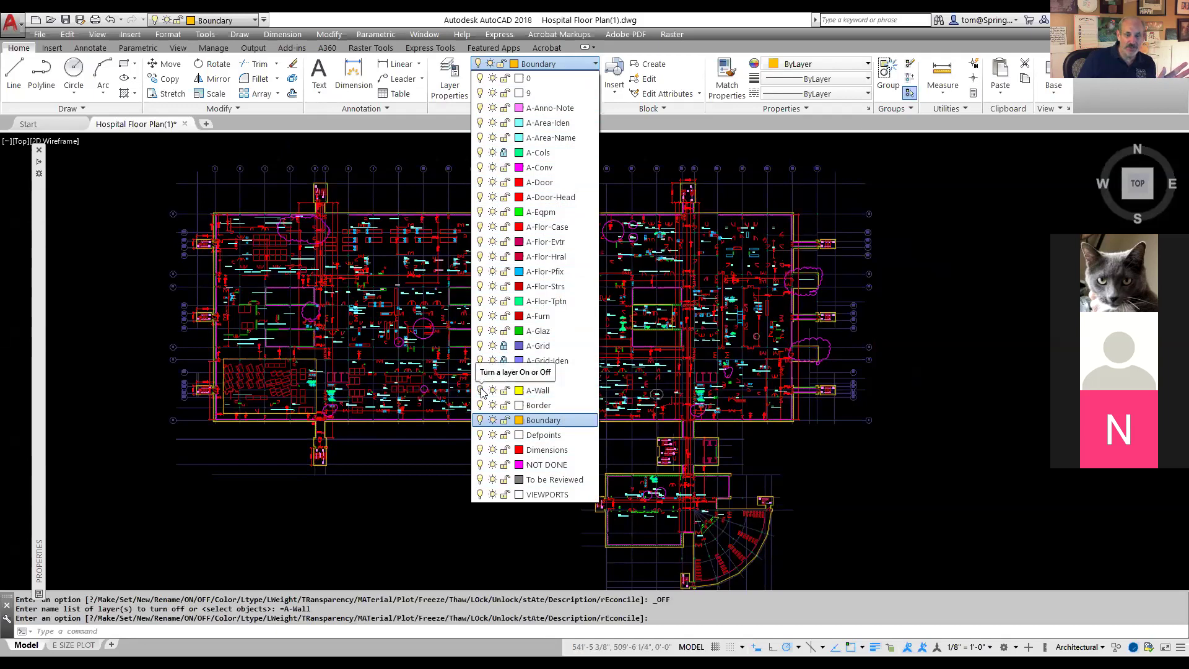
click(481, 390)
click(480, 390)
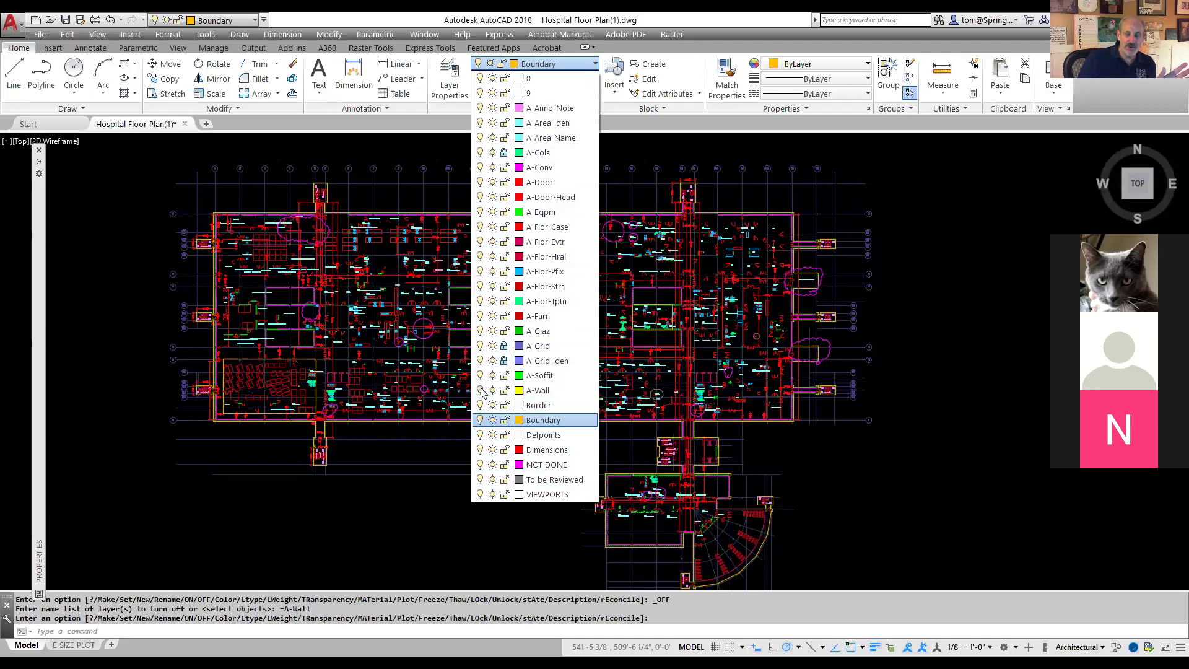
click(480, 390)
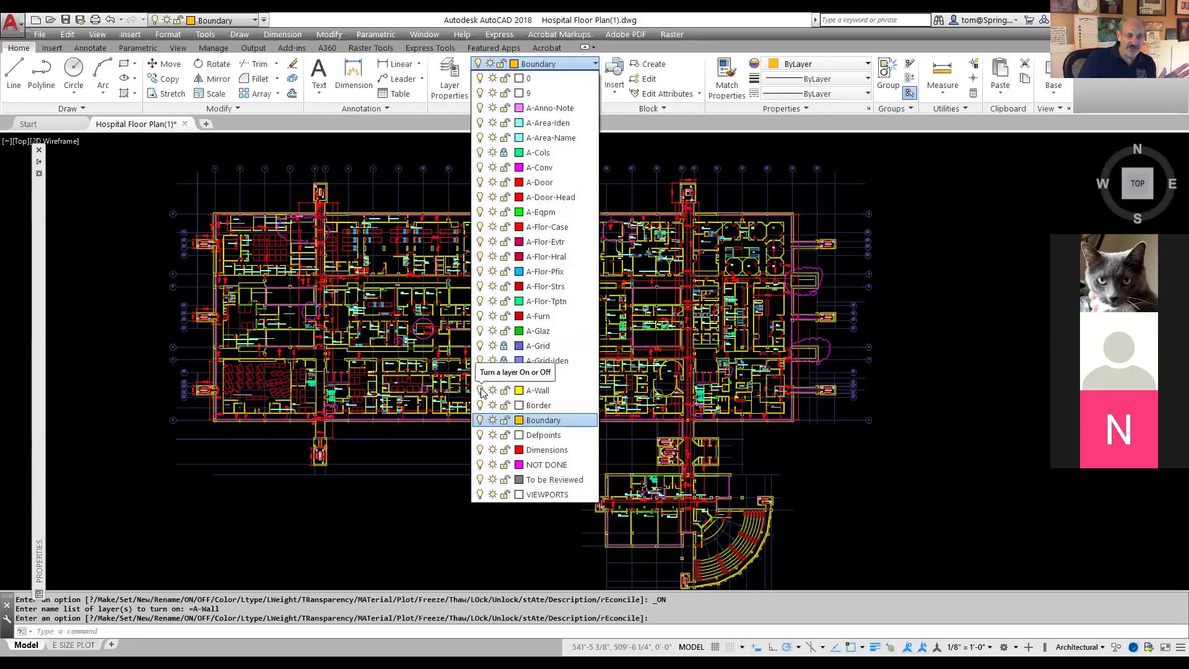
click(481, 226)
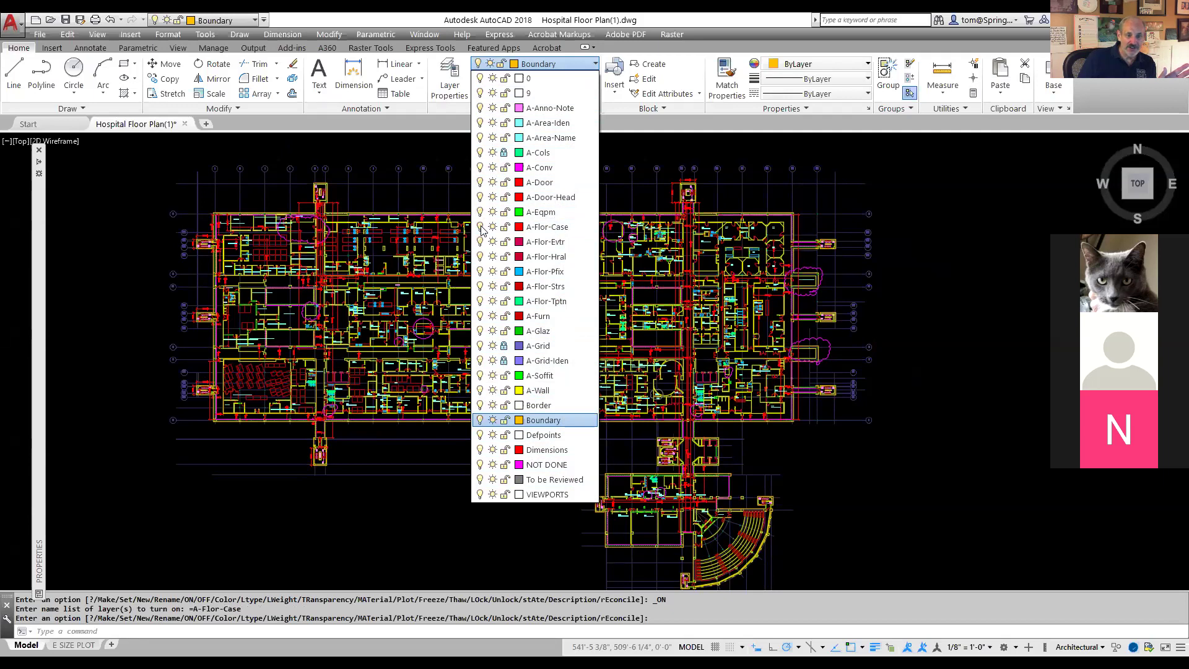
click(481, 227)
click(480, 227)
click(481, 227)
click(481, 183)
click(480, 183)
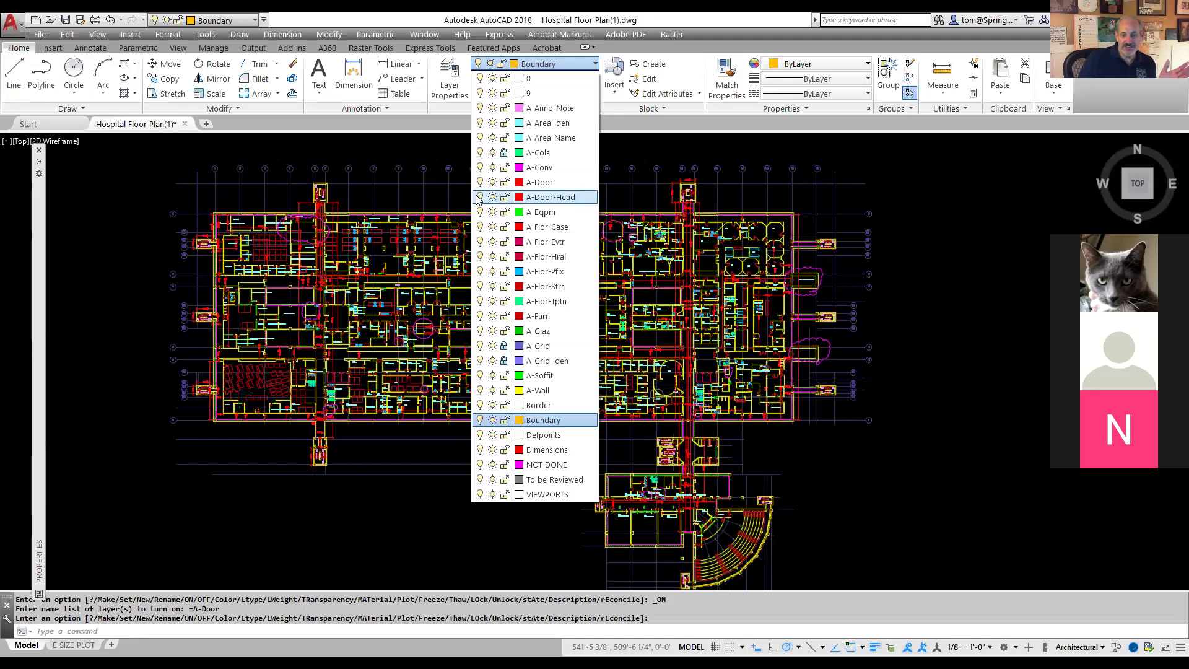
Step: Turn off the Dimensions and A-Furn layers, then close the layer list
click(480, 450)
click(480, 450)
click(480, 450)
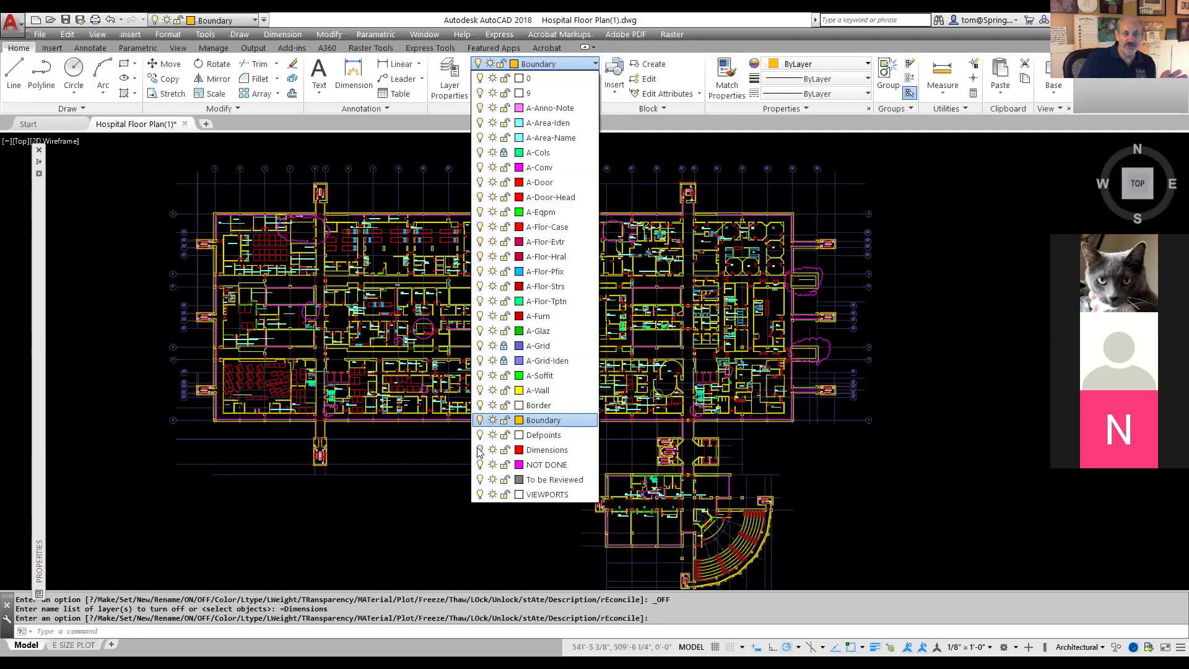
click(481, 317)
click(481, 317)
click(480, 317)
click(481, 316)
click(480, 316)
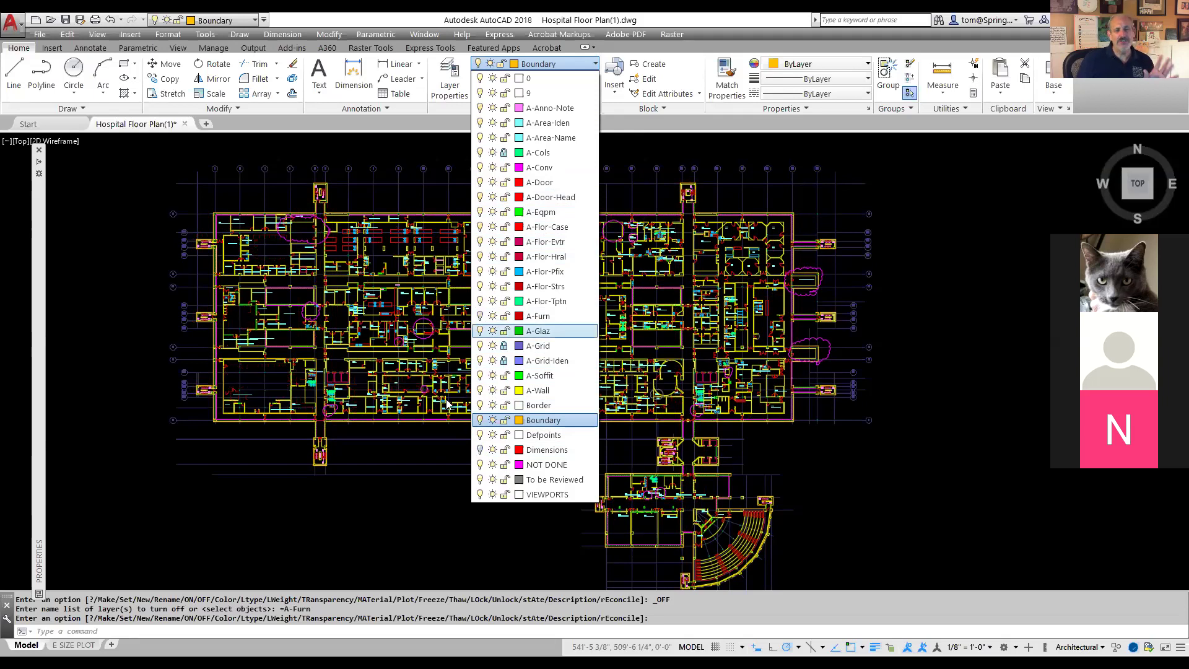
click(441, 509)
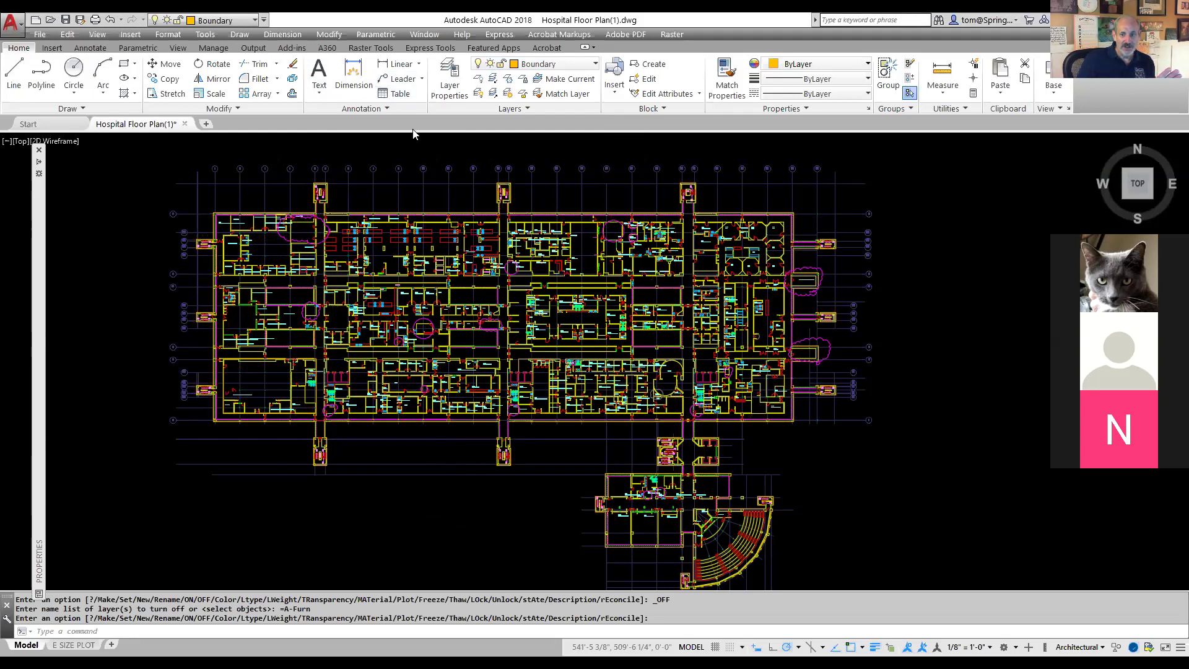
Step: In Chrome, return to the CAD Basics - Week 1 list, download Dots 1, and return to AutoCAD
key(alt+Tab)
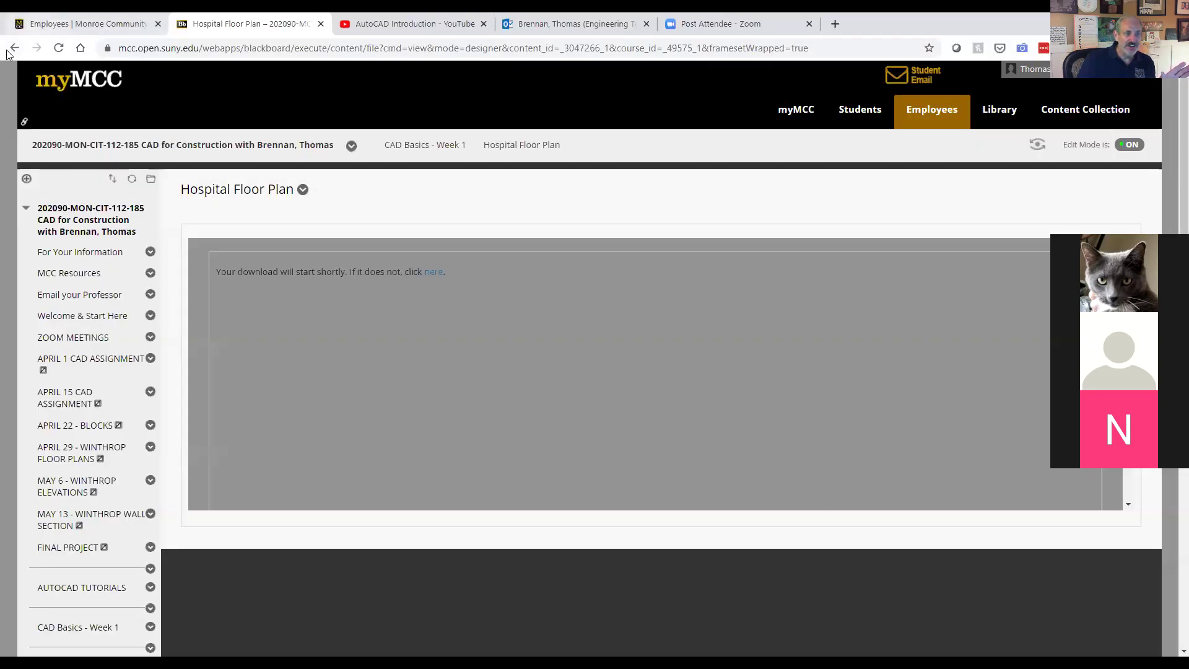
click(12, 49)
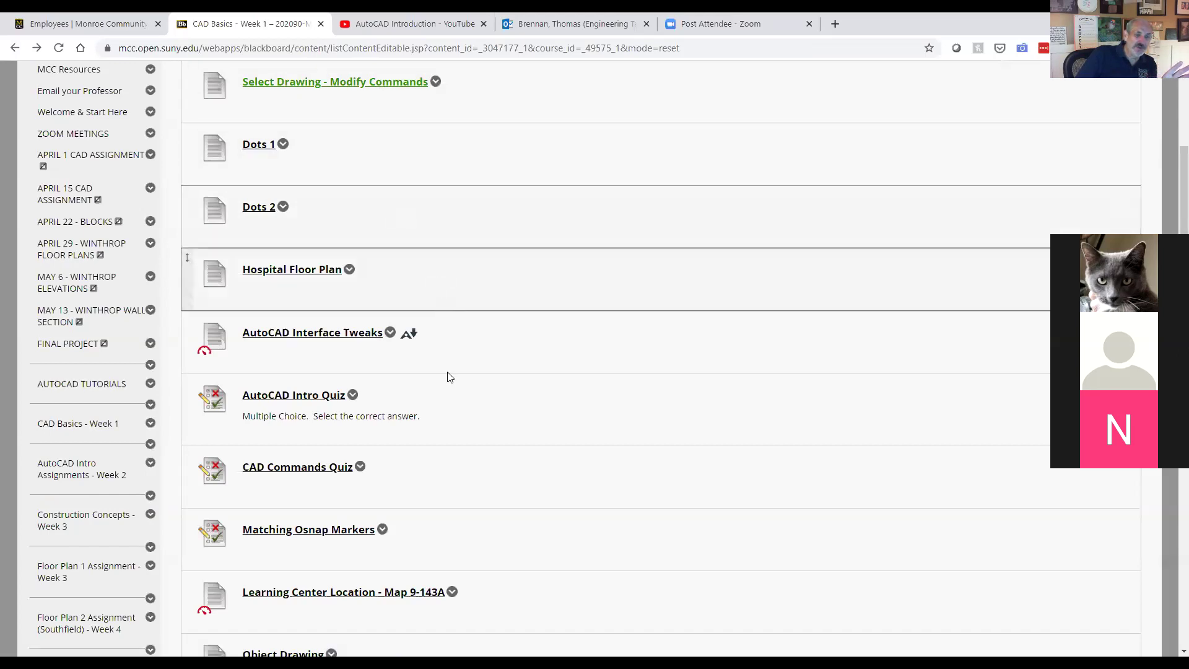
scroll(461, 462, down, 2)
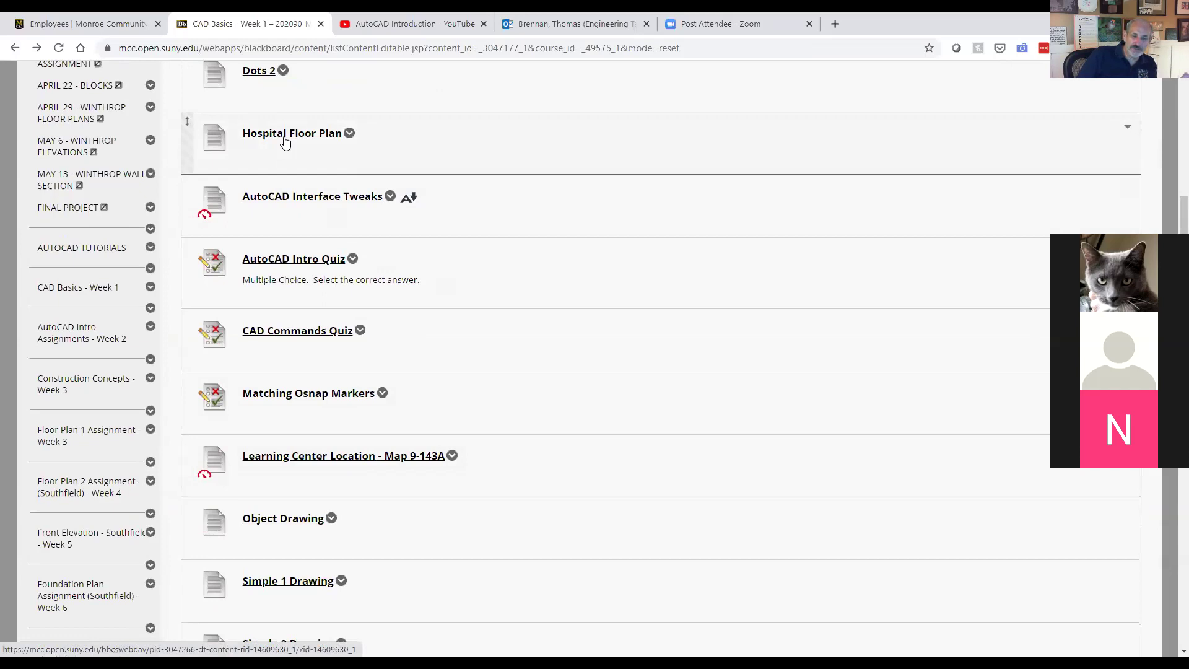
scroll(467, 284, down, 1)
scroll(467, 284, up, 6)
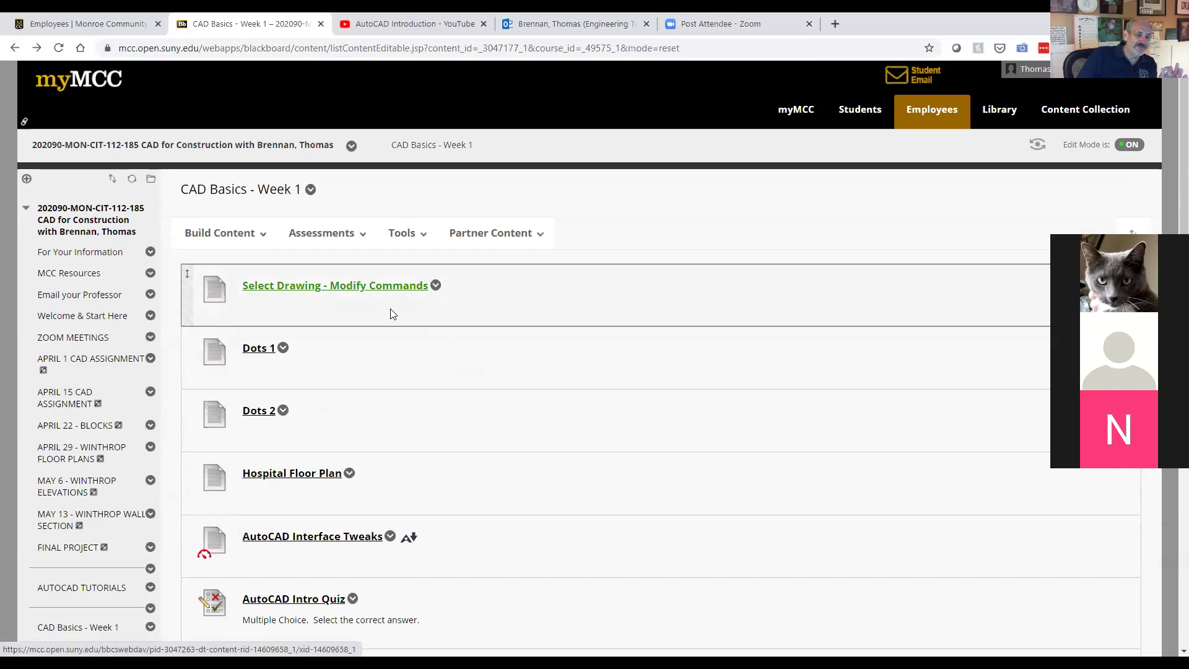
scroll(415, 332, down, 3)
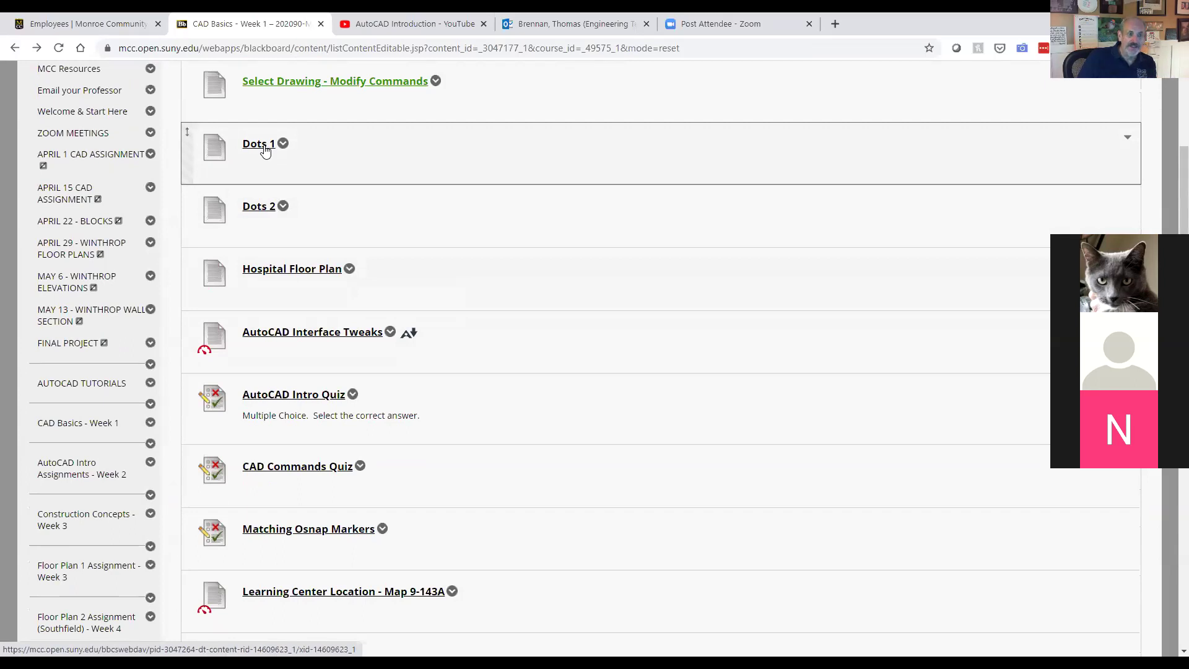
click(265, 144)
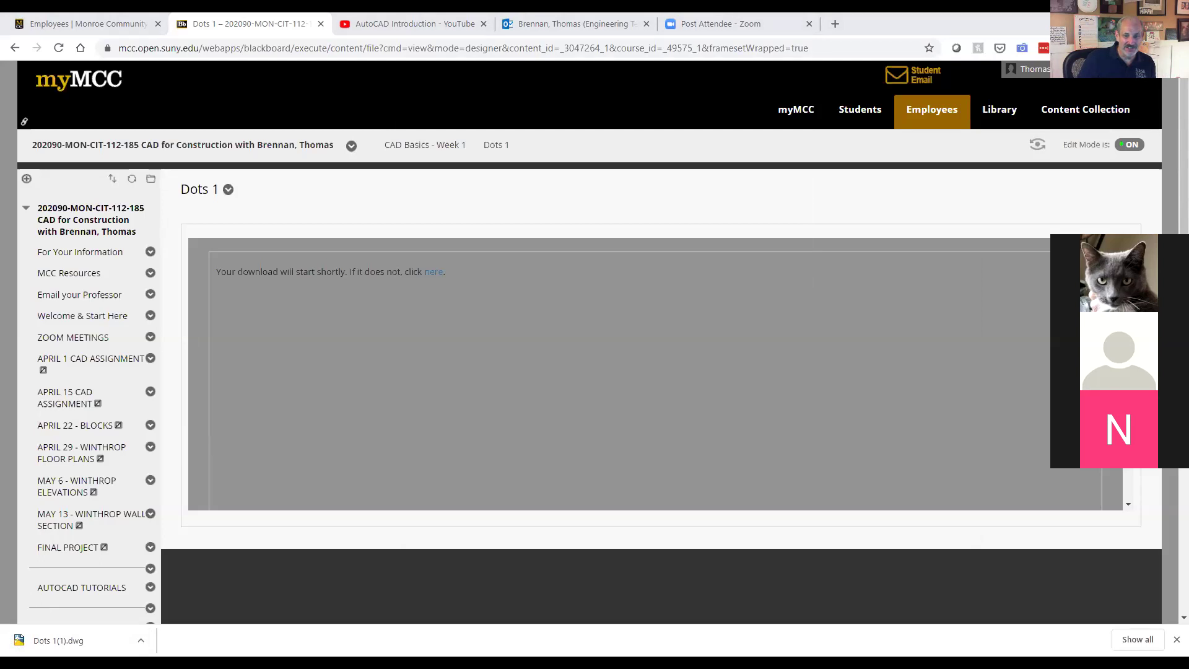
key(alt+Tab)
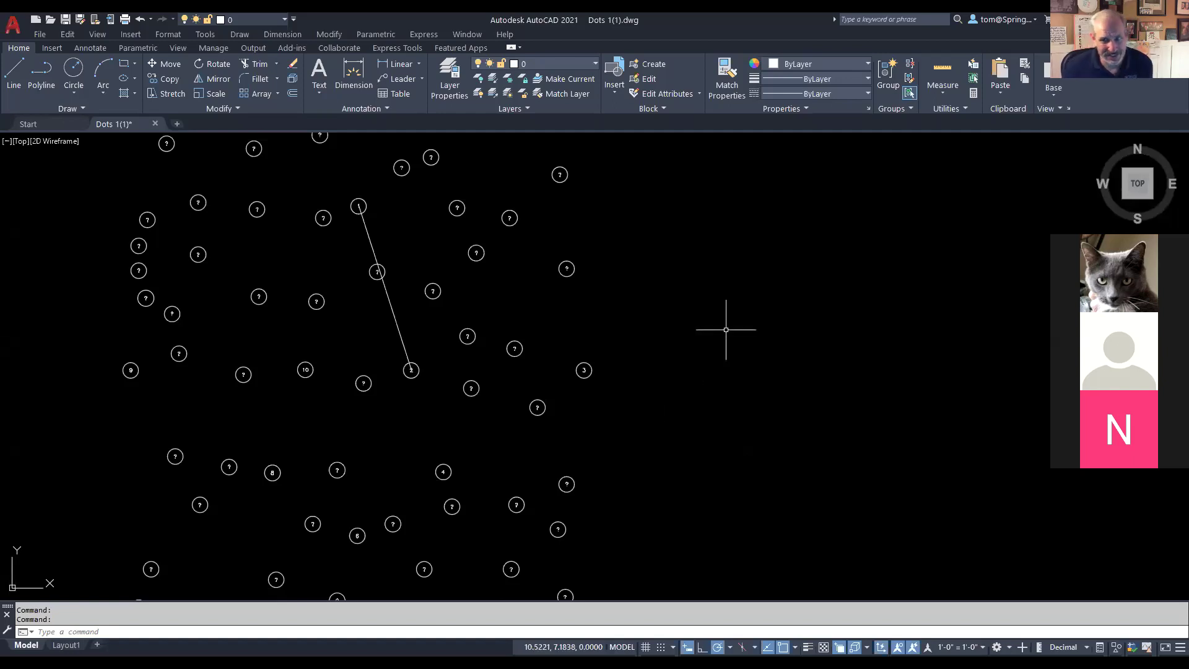
scroll(637, 317, down, 2)
scroll(637, 318, up, 4)
scroll(637, 316, down, 2)
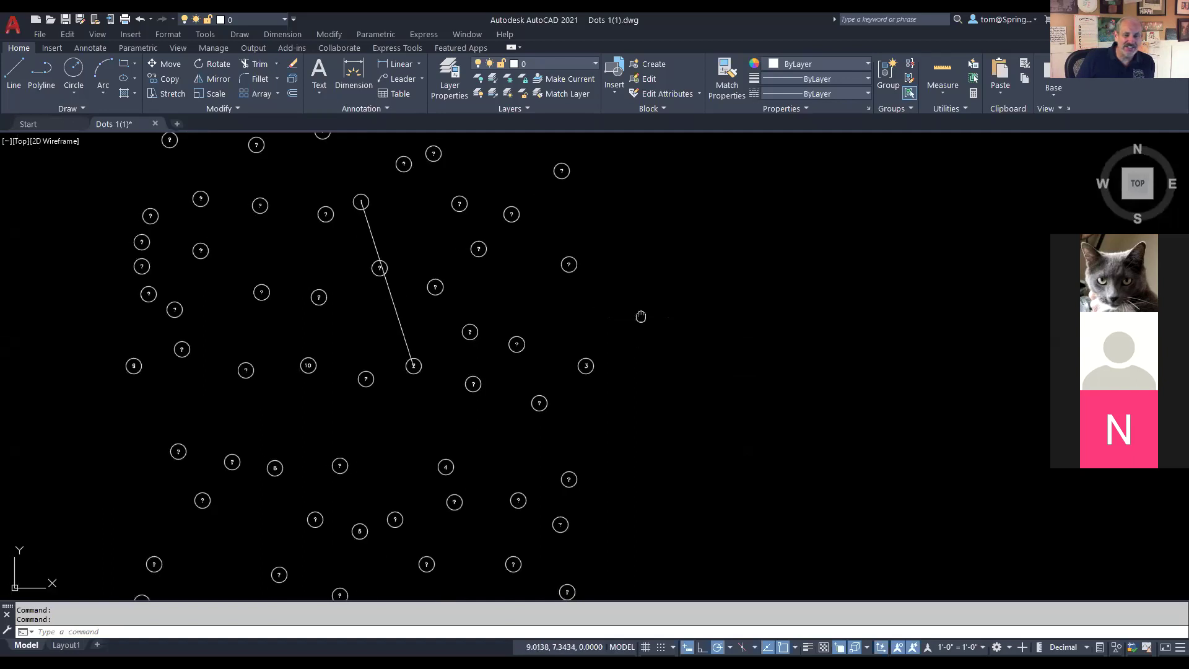
drag(641, 316, 691, 318)
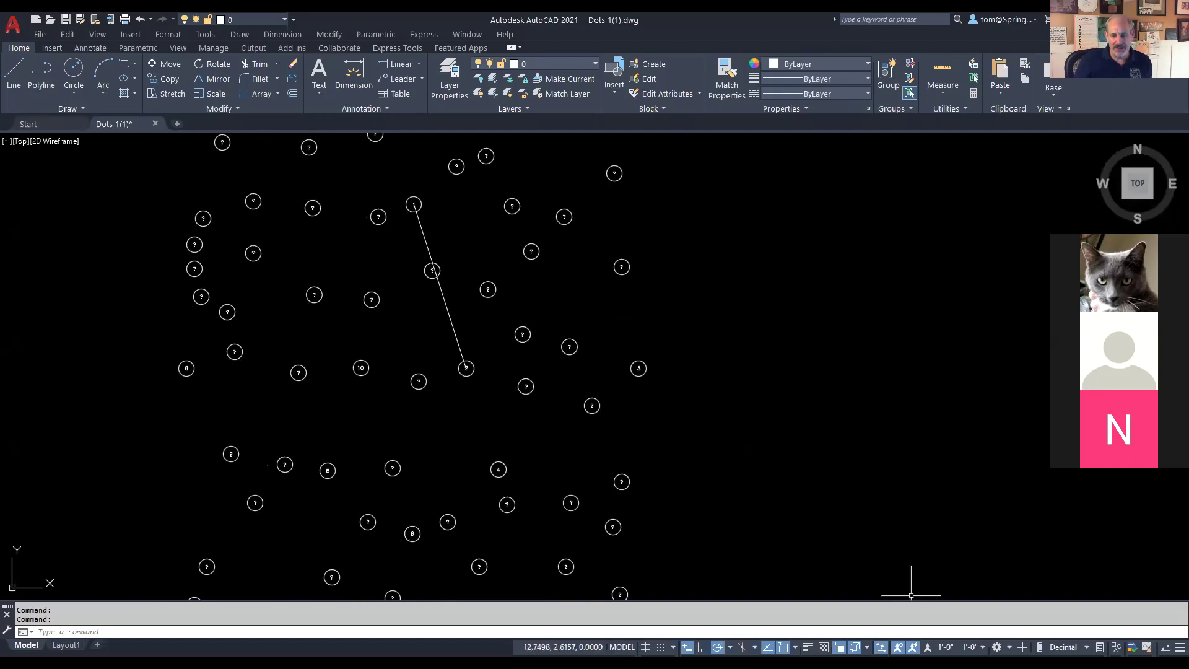
click(795, 647)
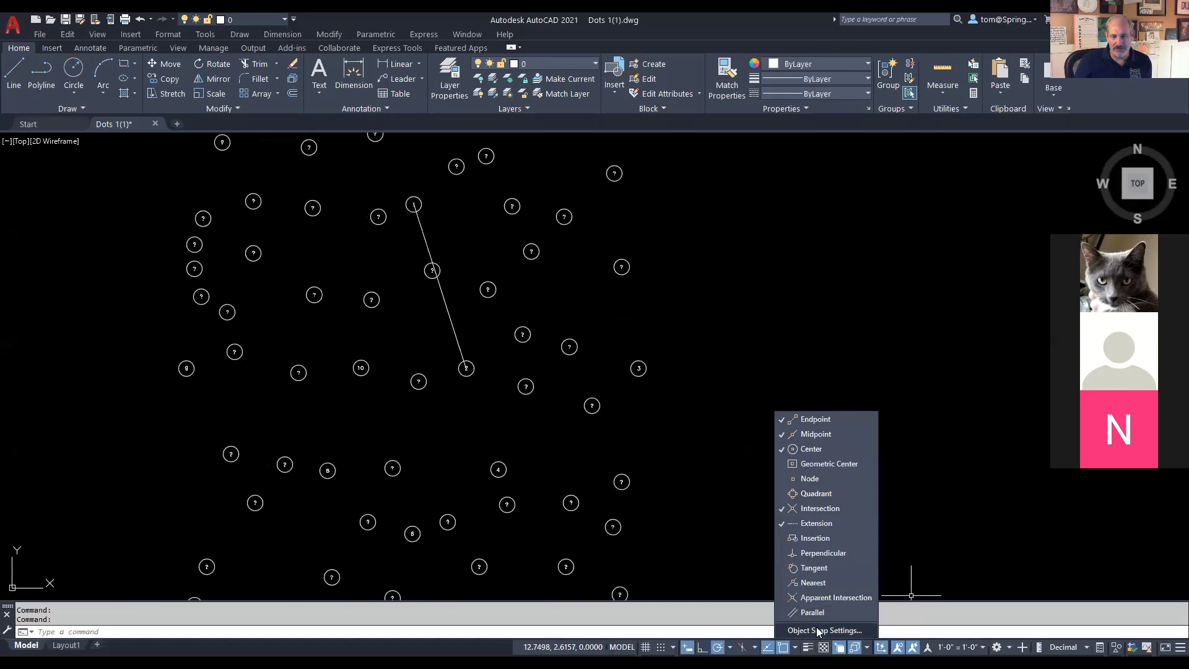
click(818, 630)
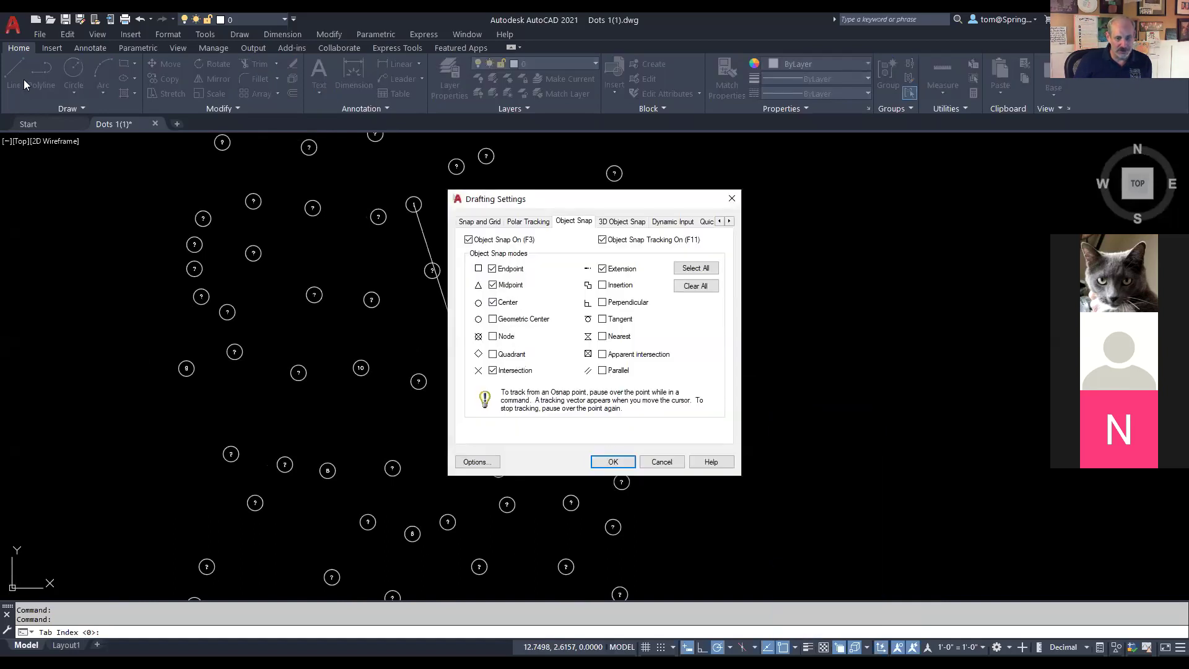
key(Return)
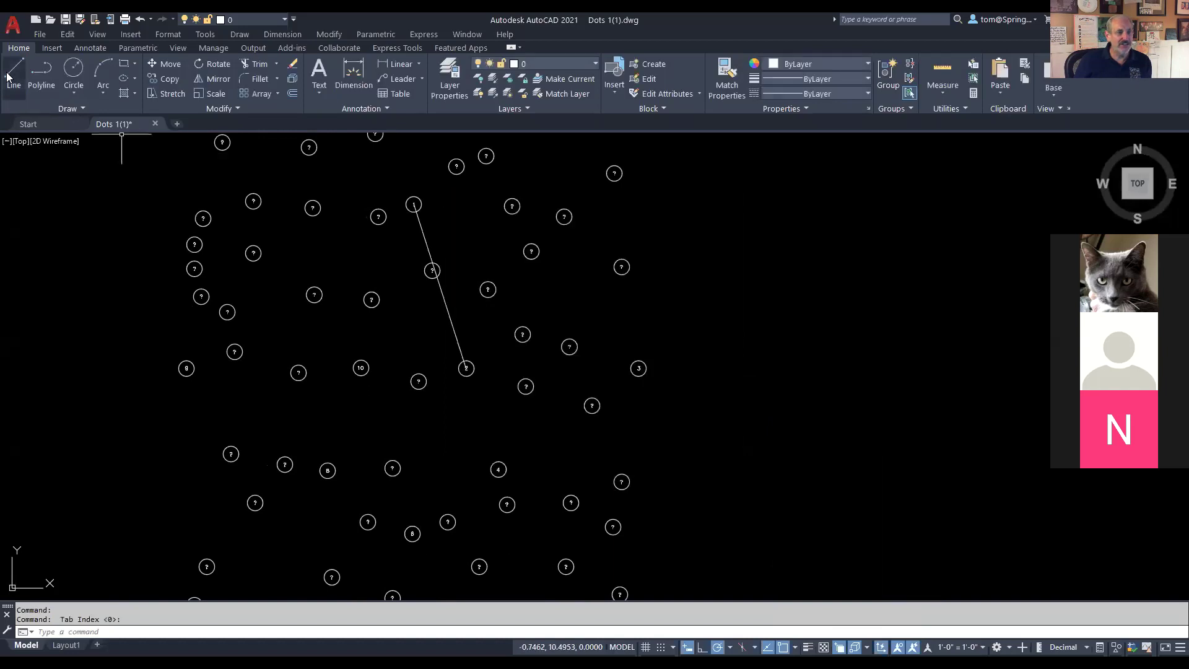
Step: Start a line at circle 2 and draw the horizontal segment across the dot cluster
click(8, 76)
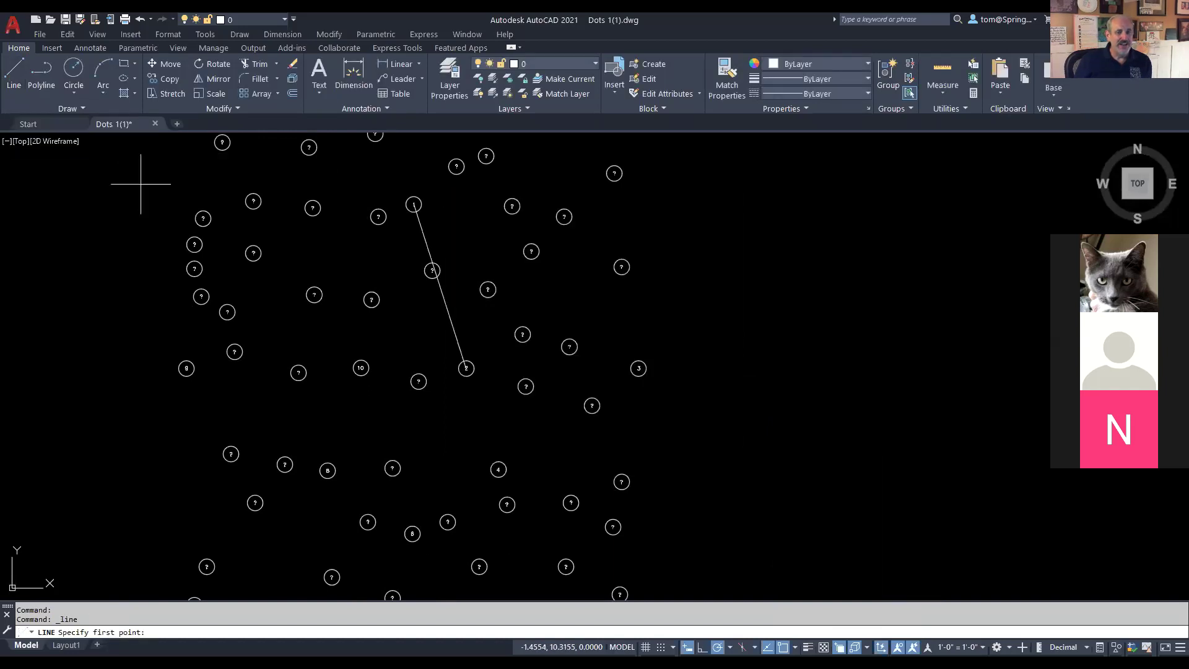
scroll(465, 385, up, 4)
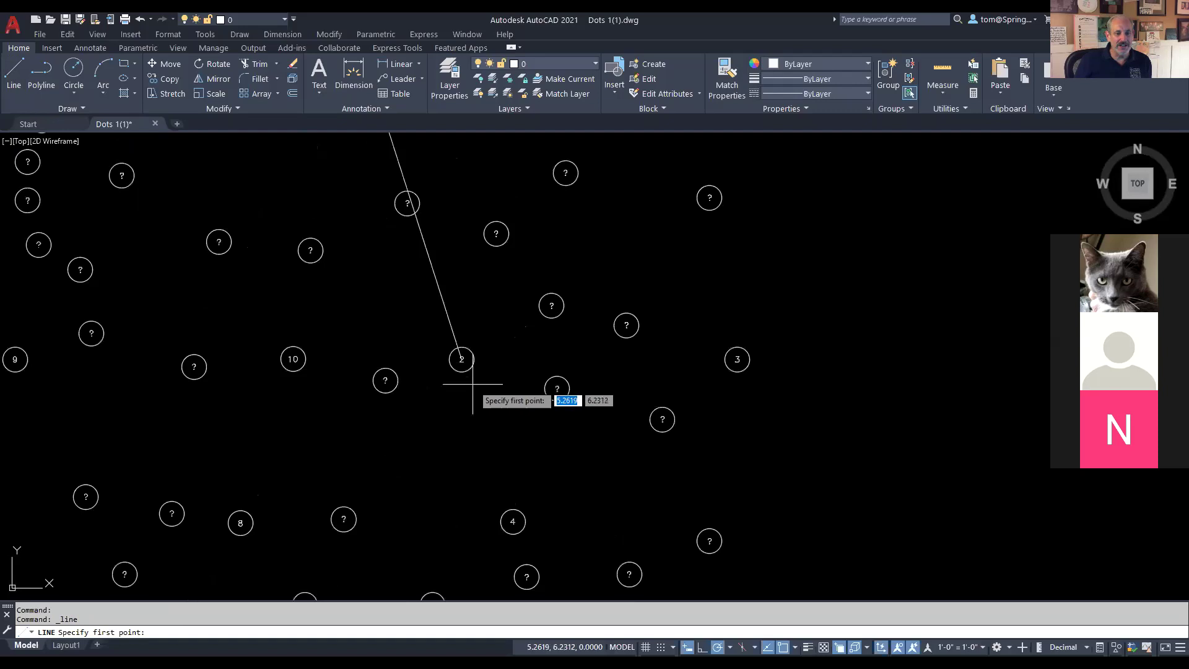
scroll(472, 384, up, 2)
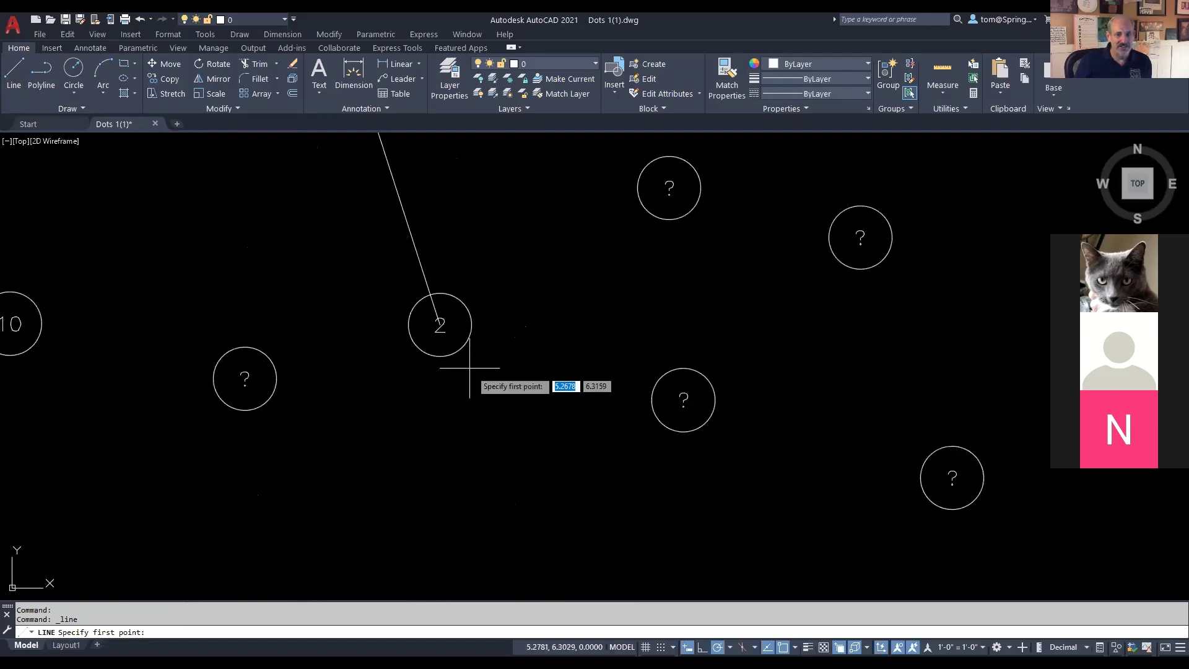
click(440, 324)
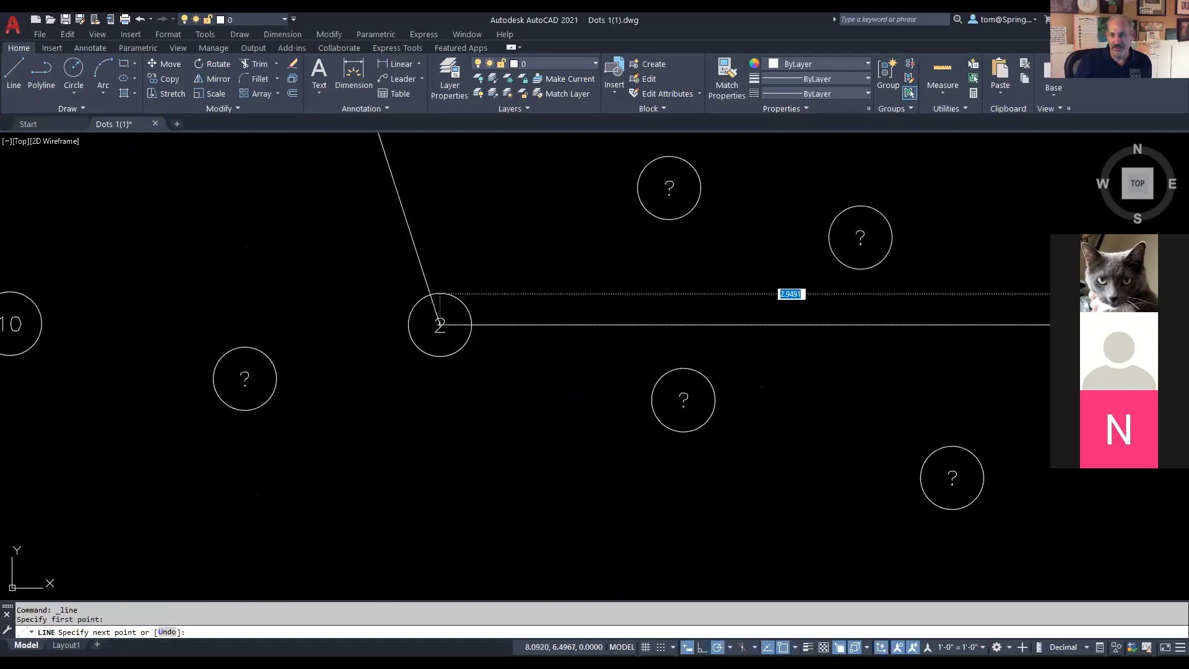
click(1138, 324)
scroll(1084, 394, down, 10)
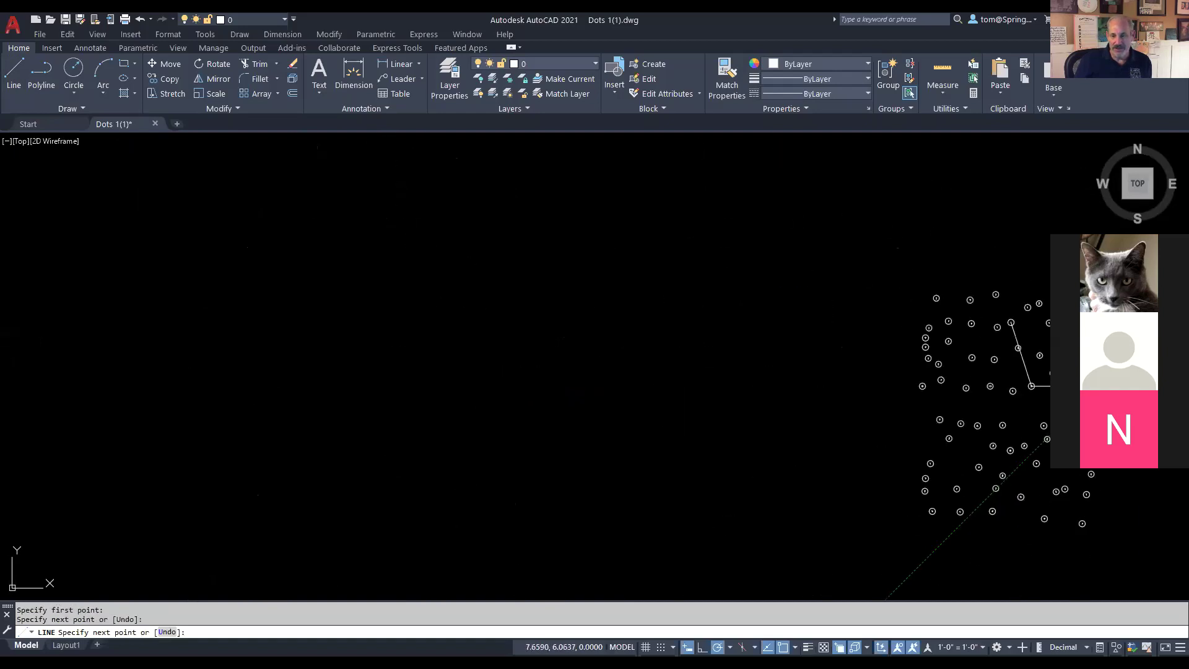
drag(1073, 410, 797, 308)
scroll(569, 409, up, 8)
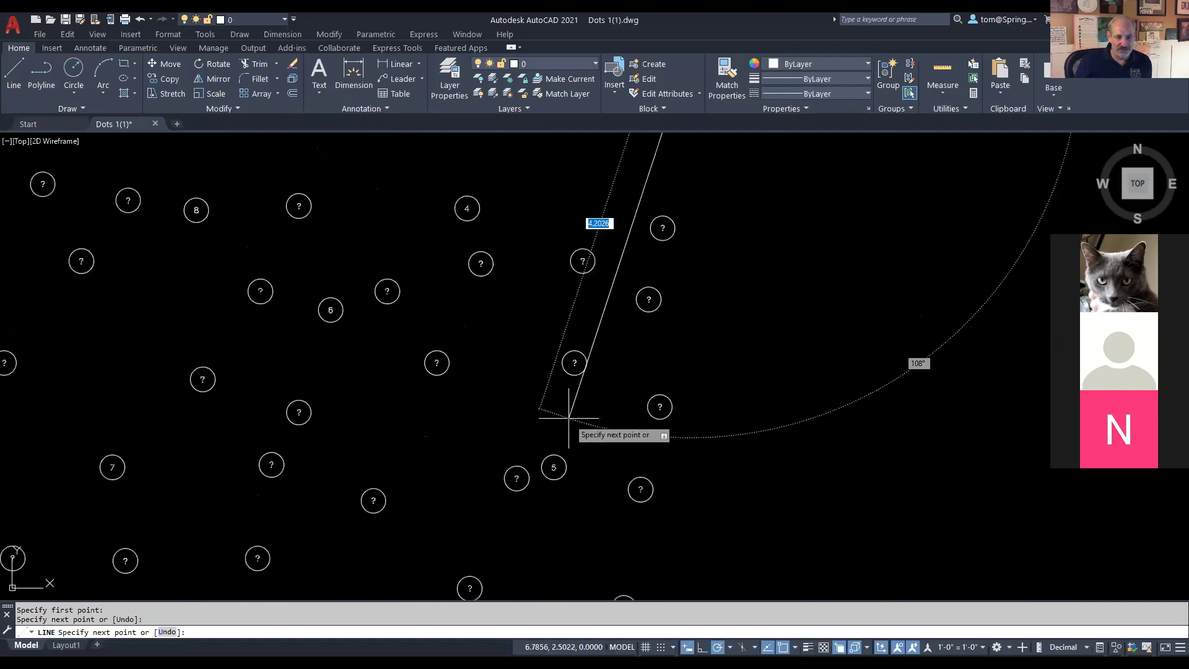
scroll(570, 421, down, 3)
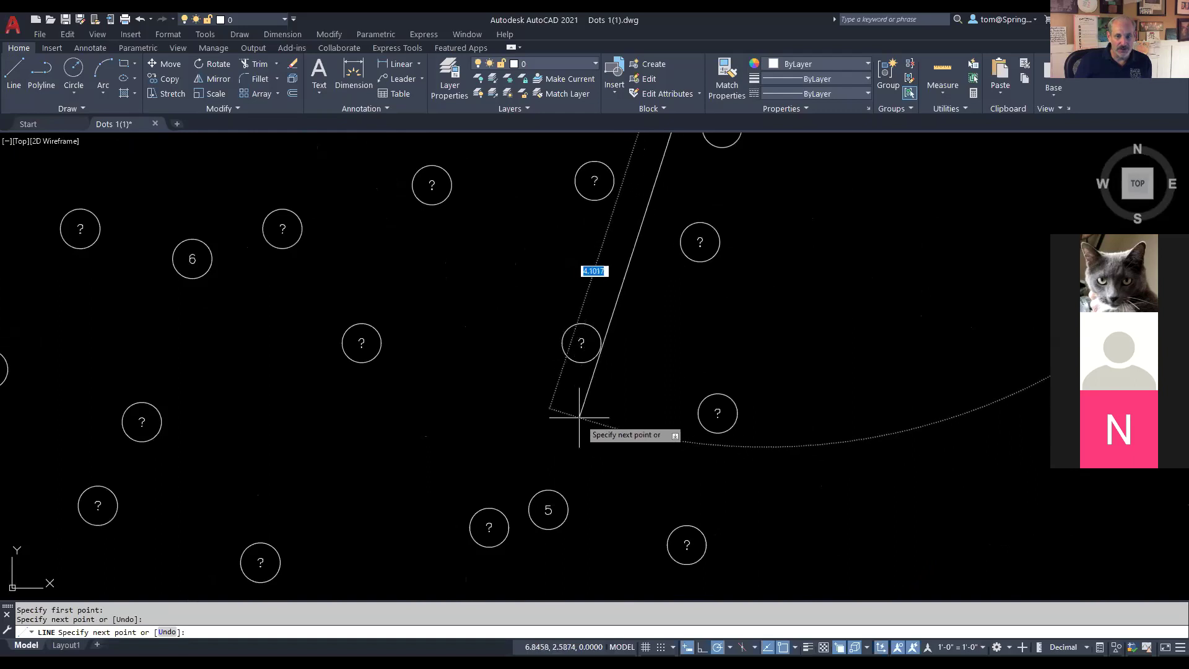
drag(512, 361, 483, 533)
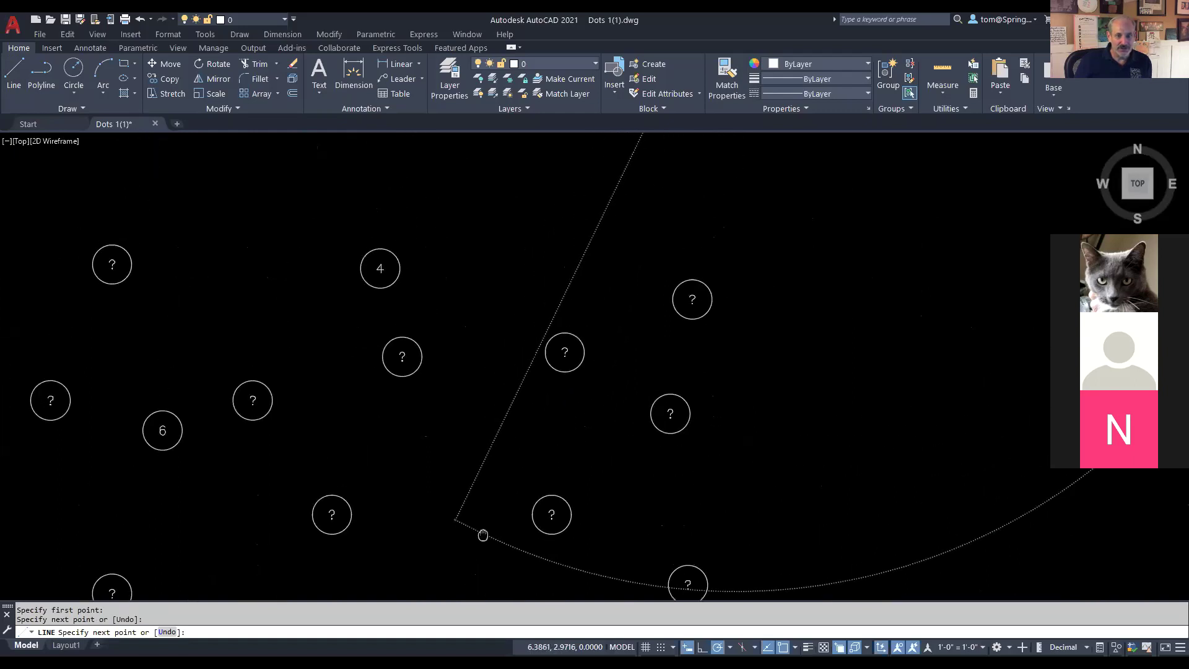
Step: Continue the line through dots 4, 5, 6 and 7
click(392, 279)
scroll(463, 436, down, 2)
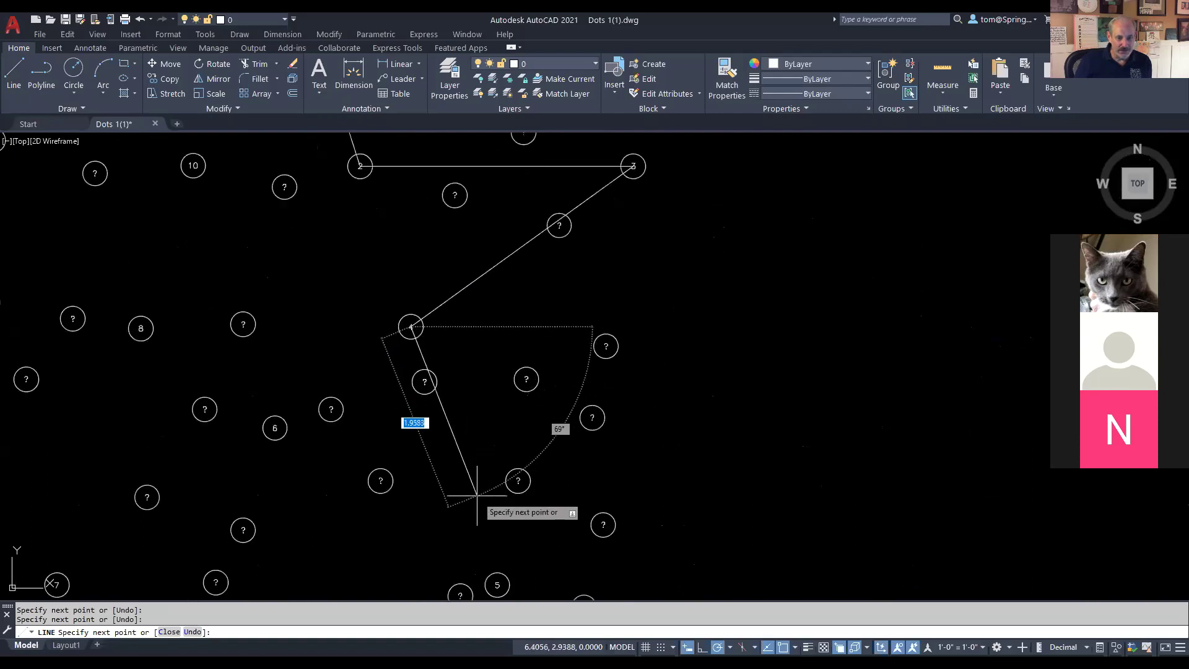
scroll(493, 584, up, 8)
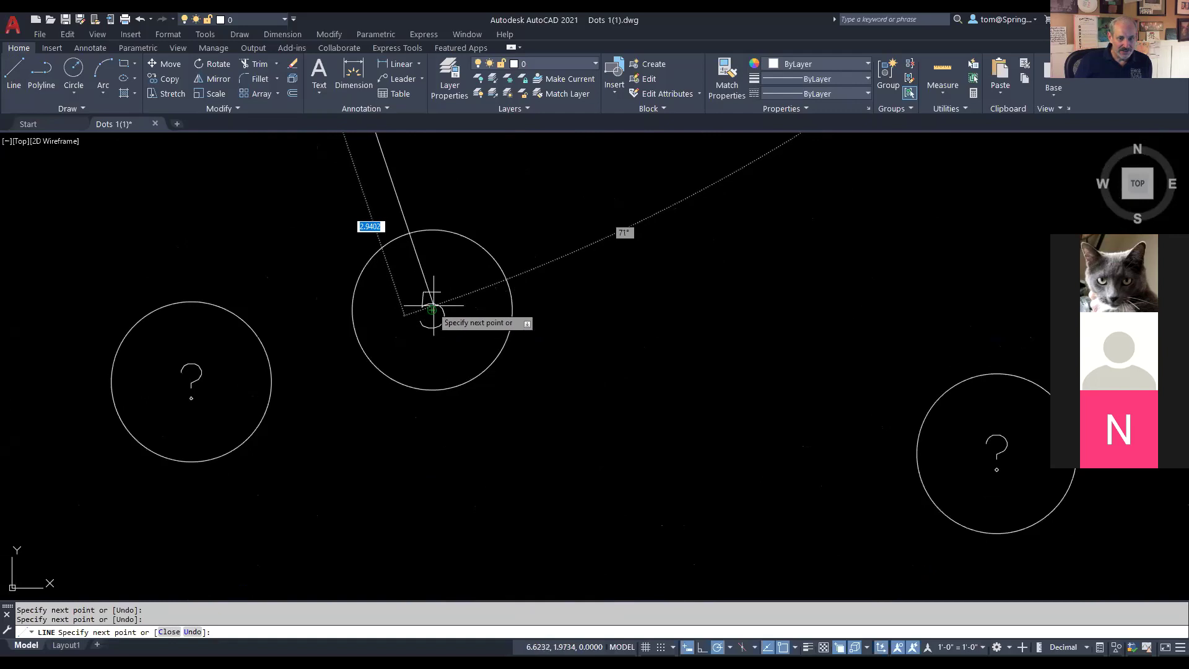
click(427, 313)
scroll(312, 417, down, 3)
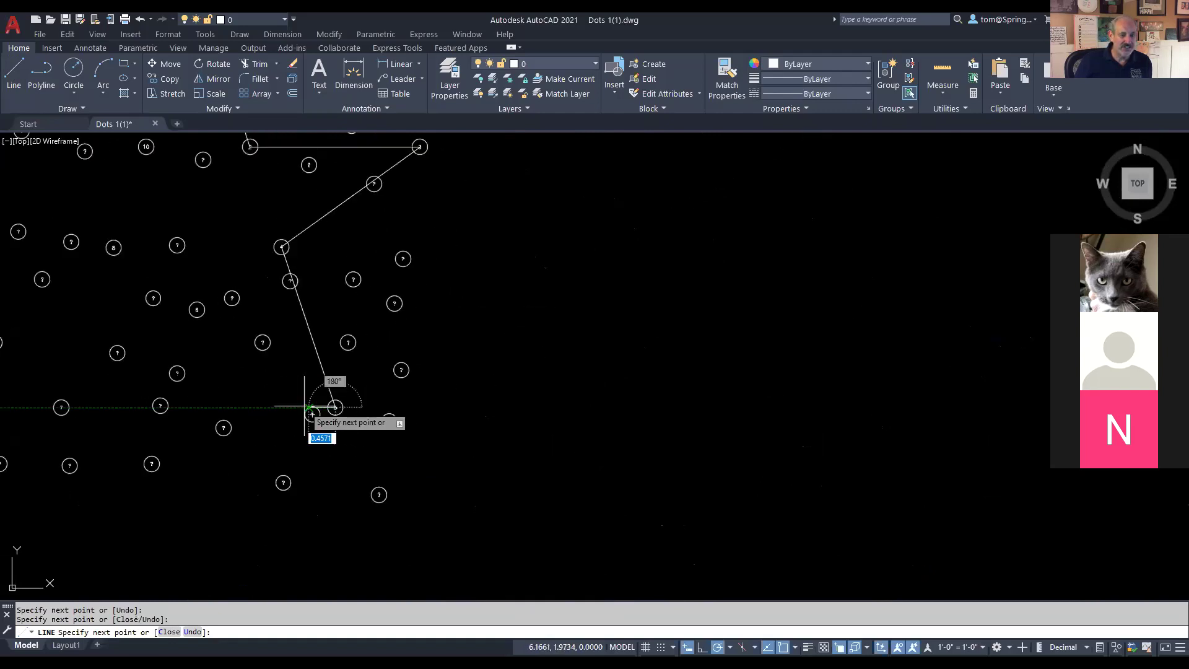
scroll(531, 399, up, 3)
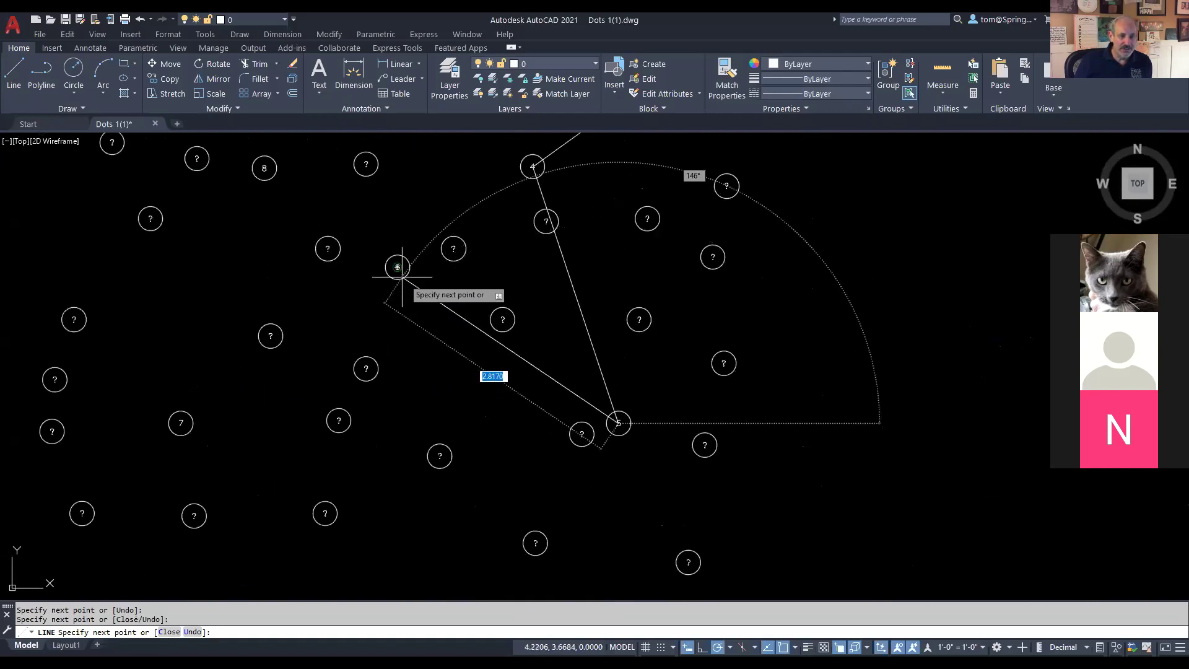
click(397, 267)
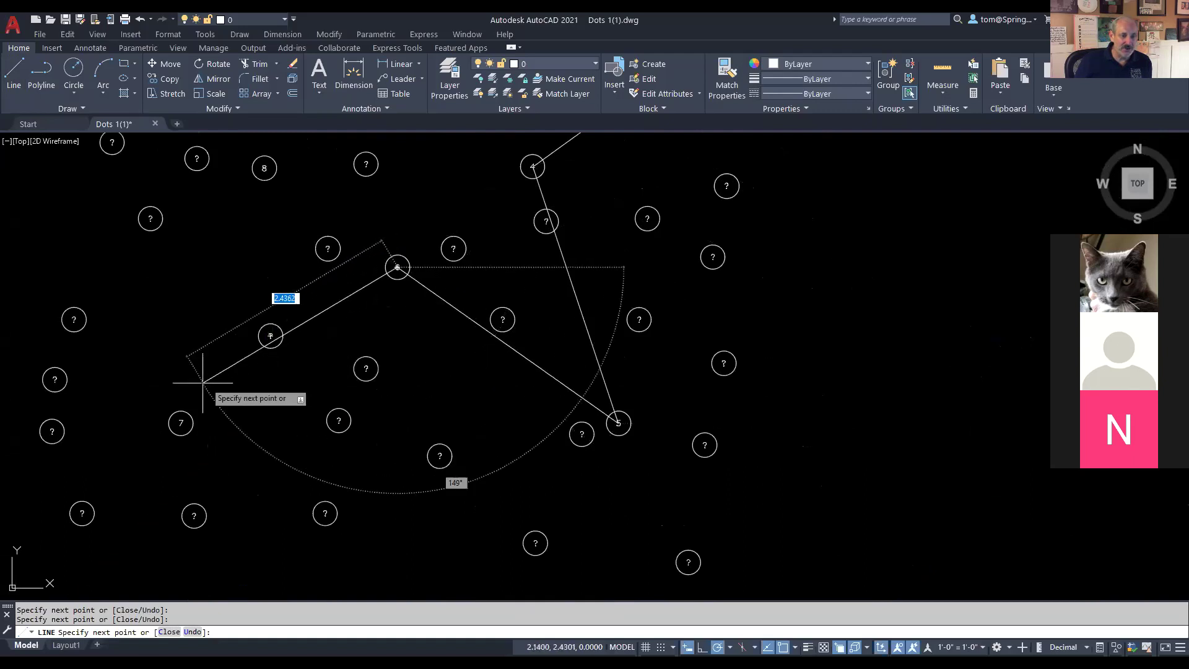
click(181, 423)
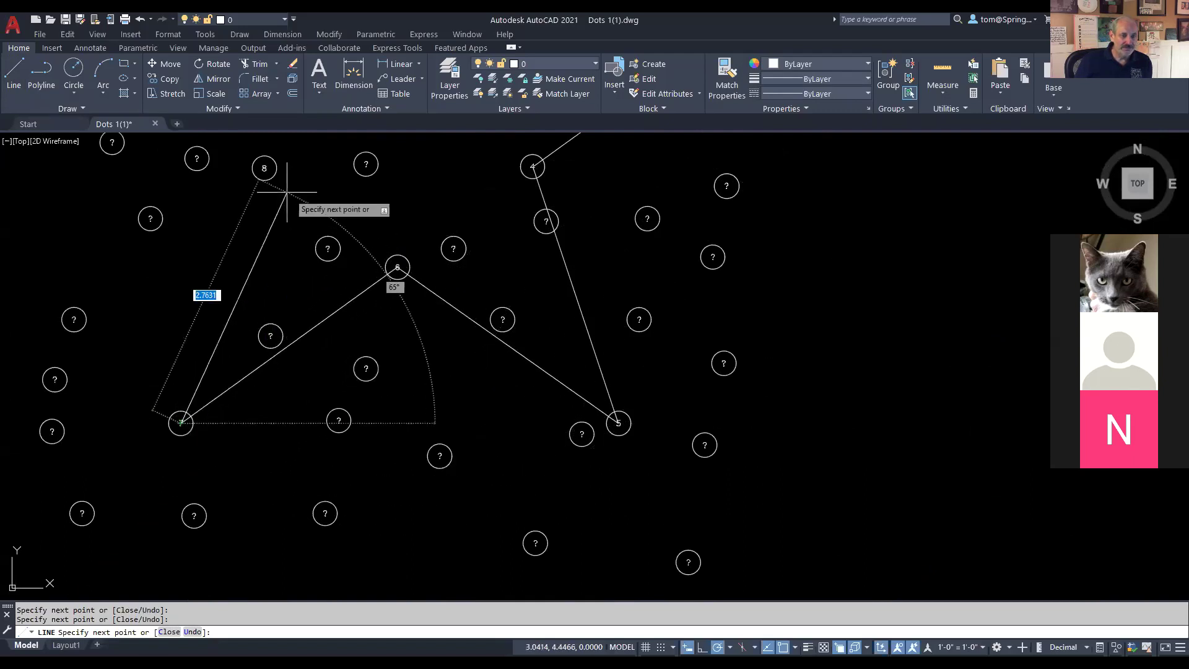
Step: Continue through dots 8, 9 and 10, close the star back at dot 1, and end LINE
scroll(264, 181, up, 6)
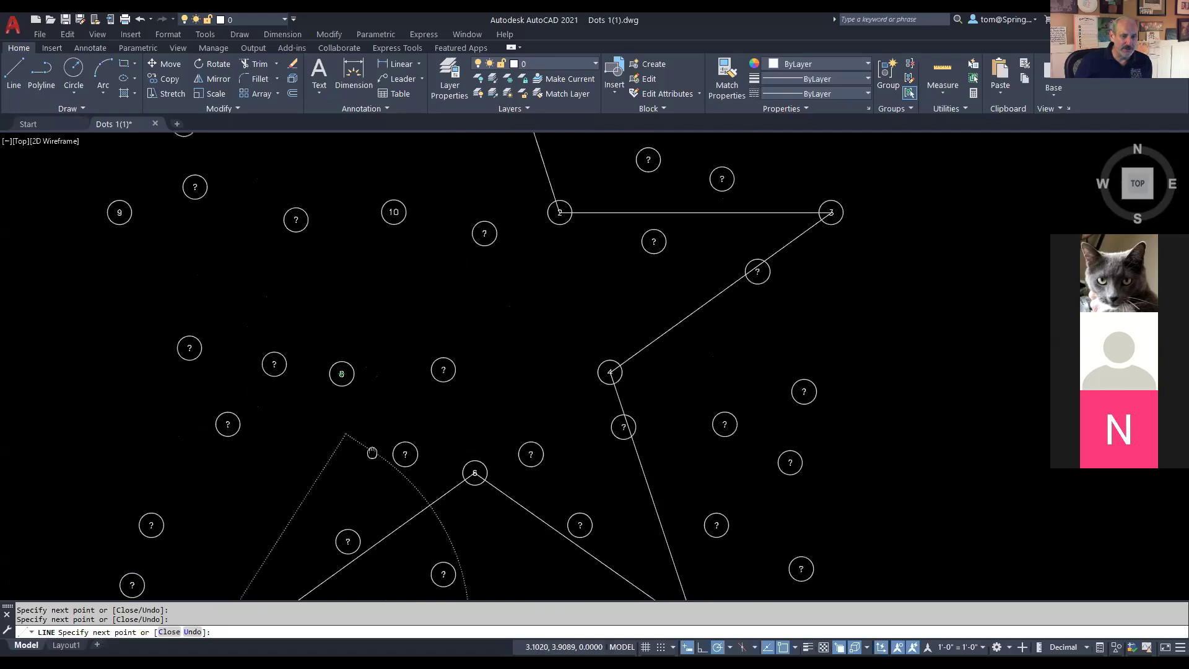
click(348, 304)
scroll(346, 308, down, 5)
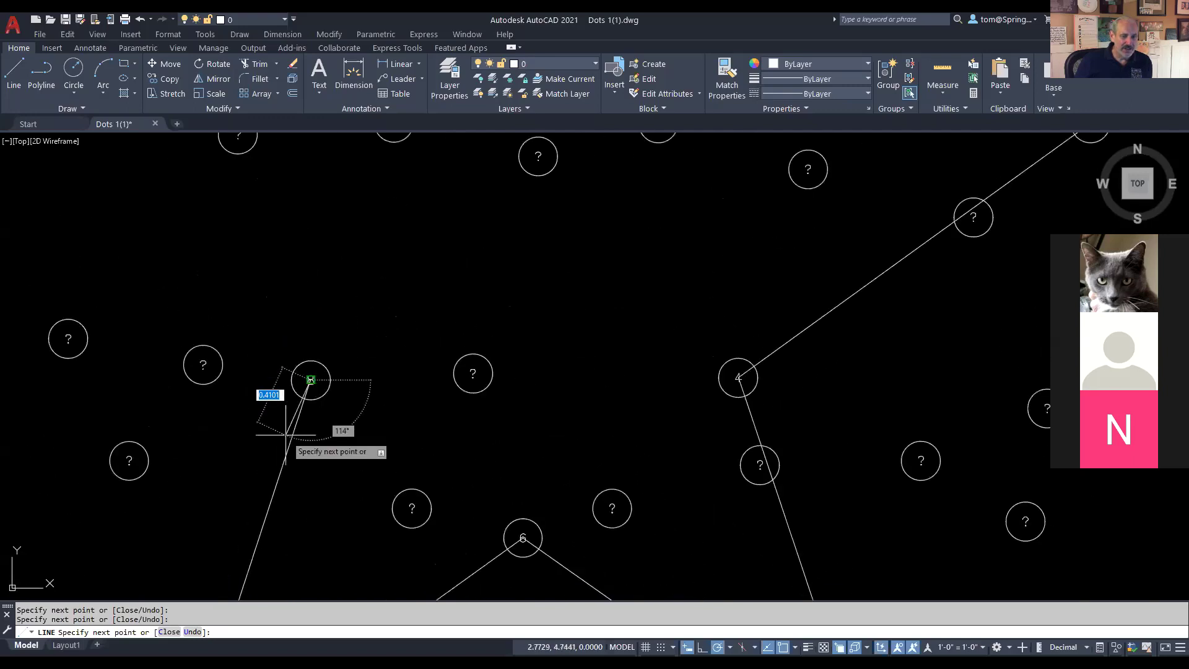
click(80, 239)
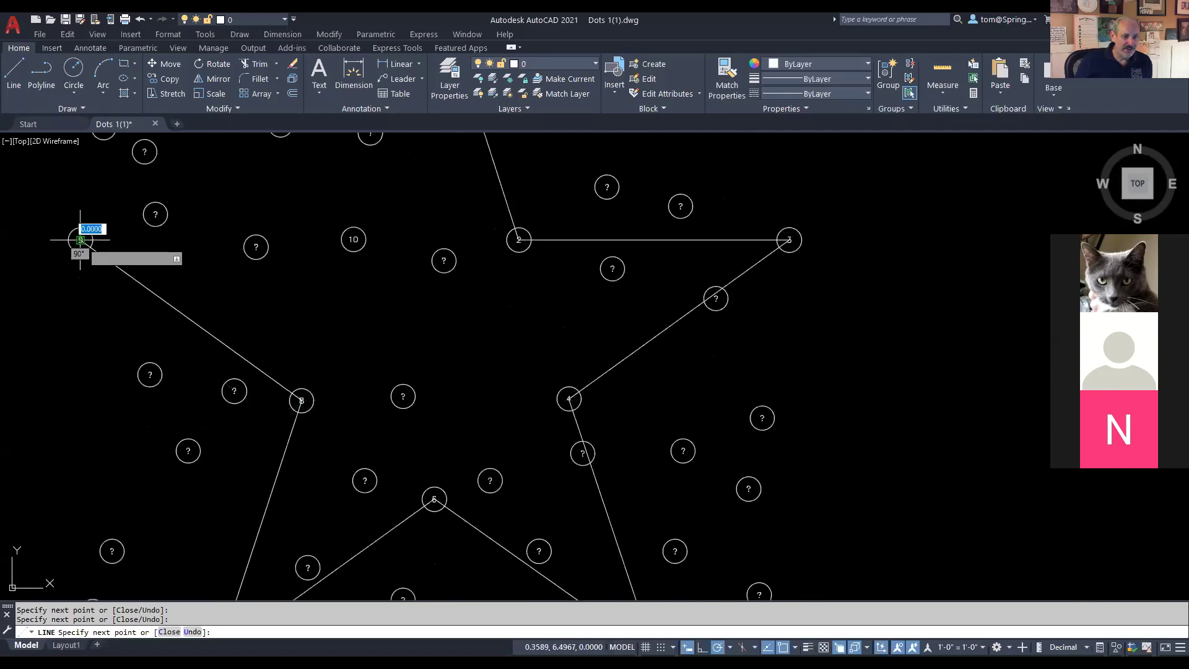
click(353, 239)
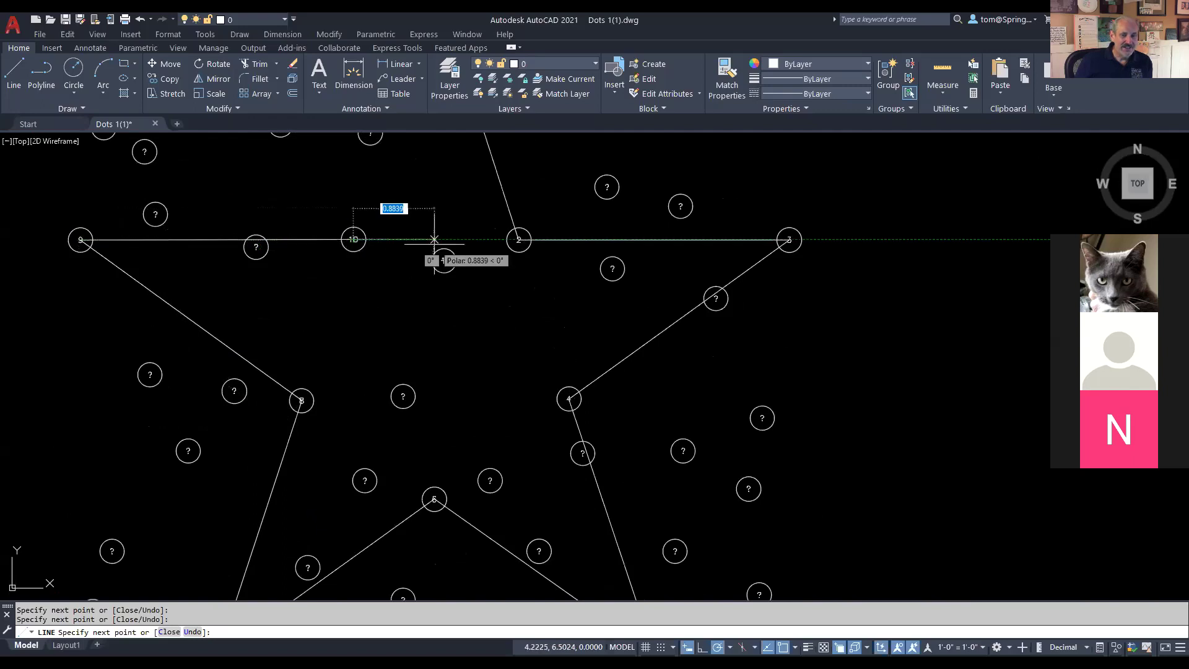
scroll(418, 244, down, 5)
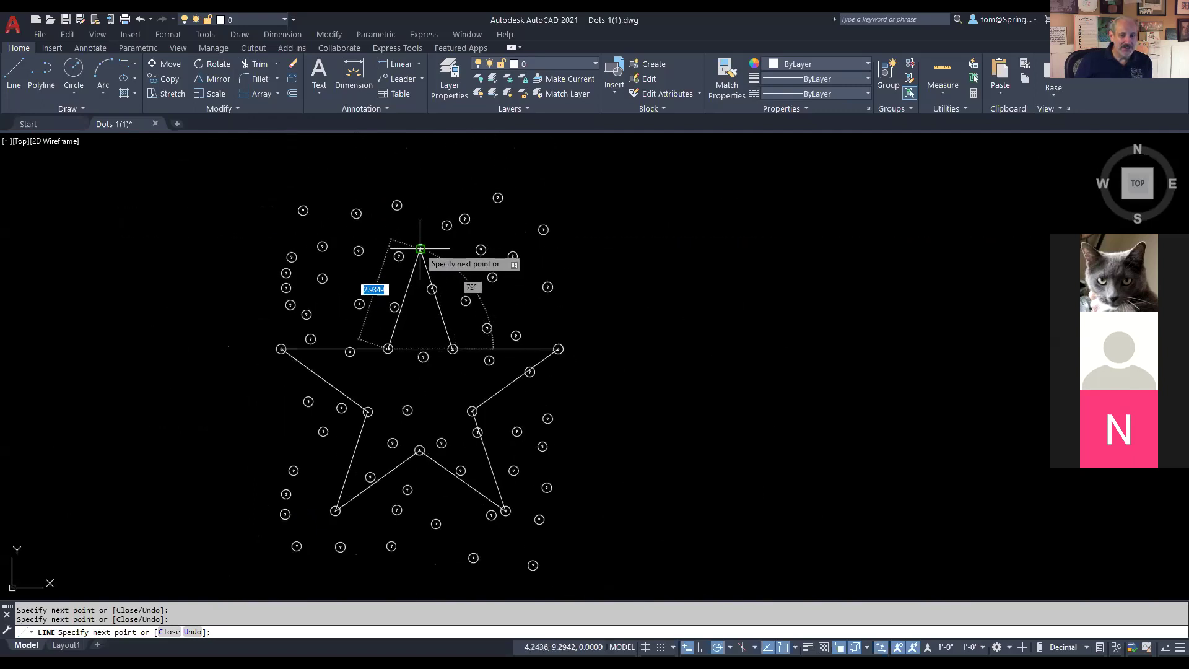
scroll(420, 249, up, 6)
click(420, 249)
key(Escape)
scroll(534, 291, down, 3)
scroll(557, 372, down, 4)
Step: Centre the finished star, then close Dots 1(1).dwg, choosing No to discard the changes
mouse_move(562, 358)
mouse_down()
mouse_move(561, 231)
mouse_move(560, 279)
mouse_up()
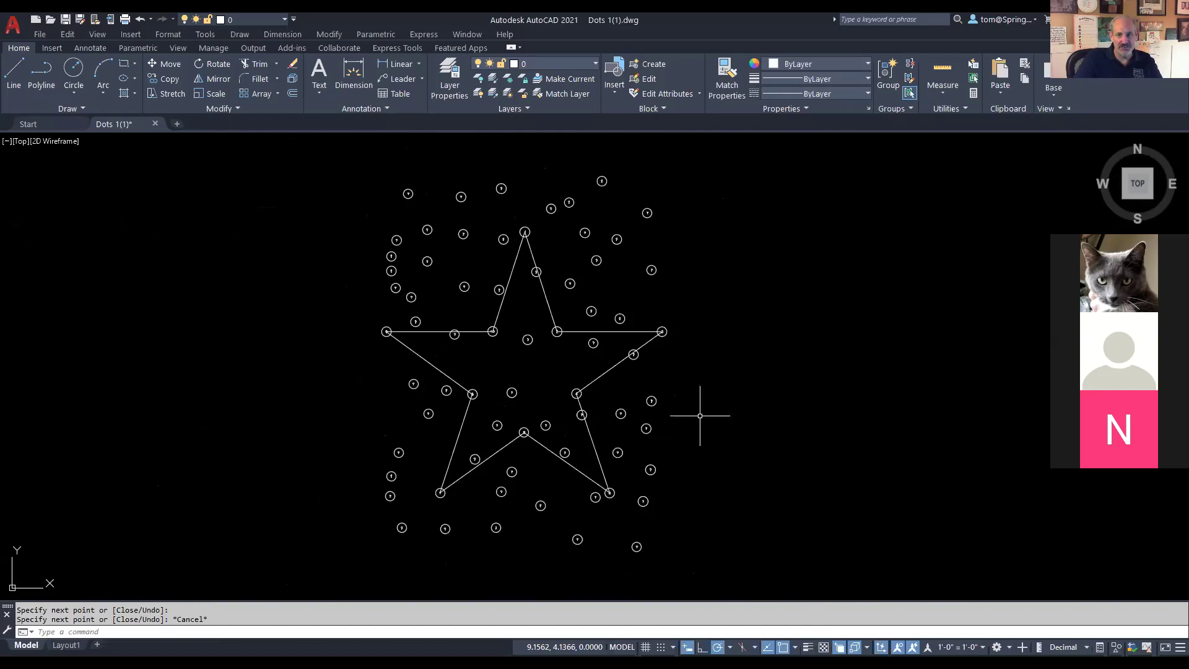
click(156, 123)
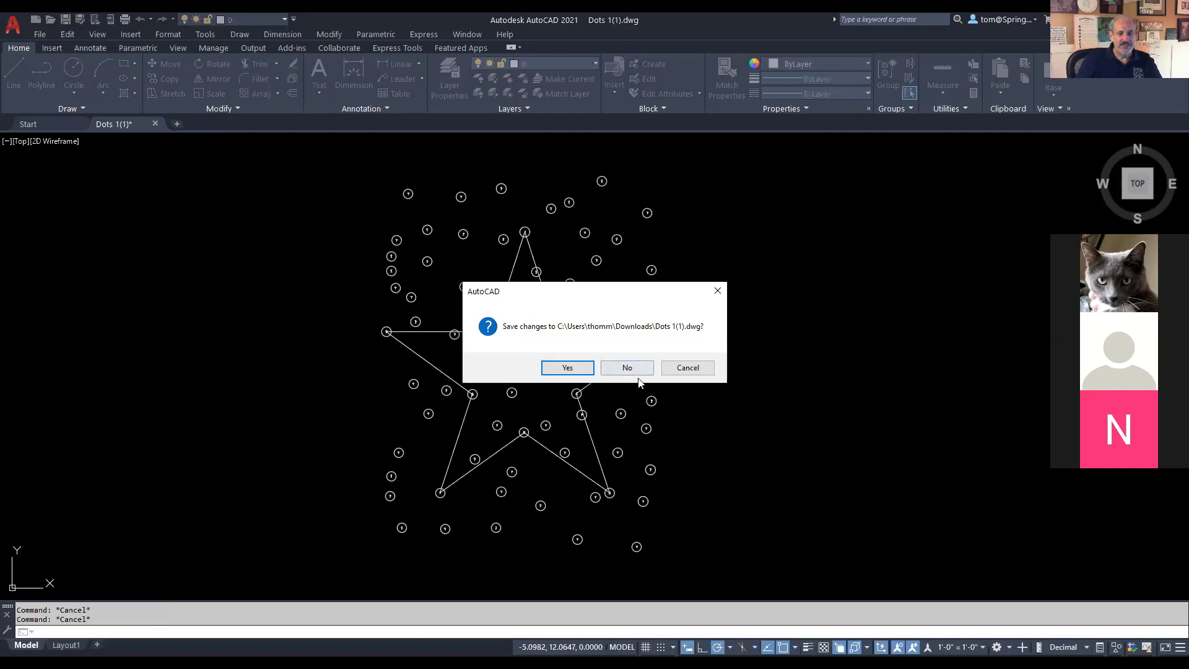
click(633, 369)
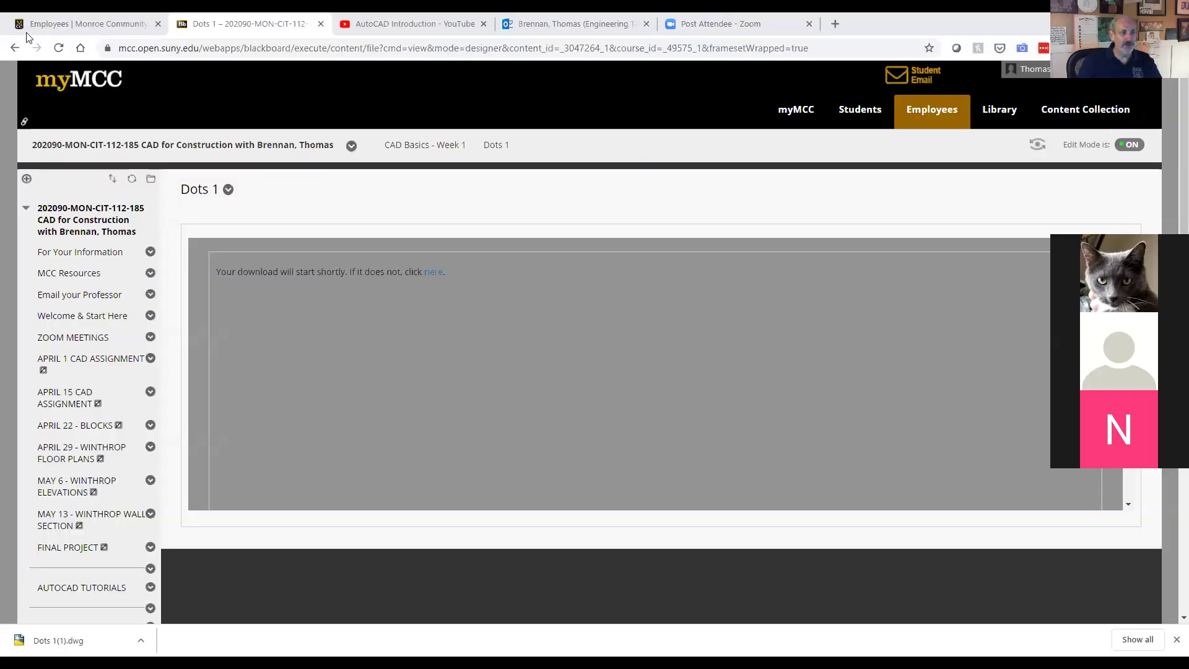
Step: Download the Dots 2 item from the Week 1 content list and return to AutoCAD
click(15, 47)
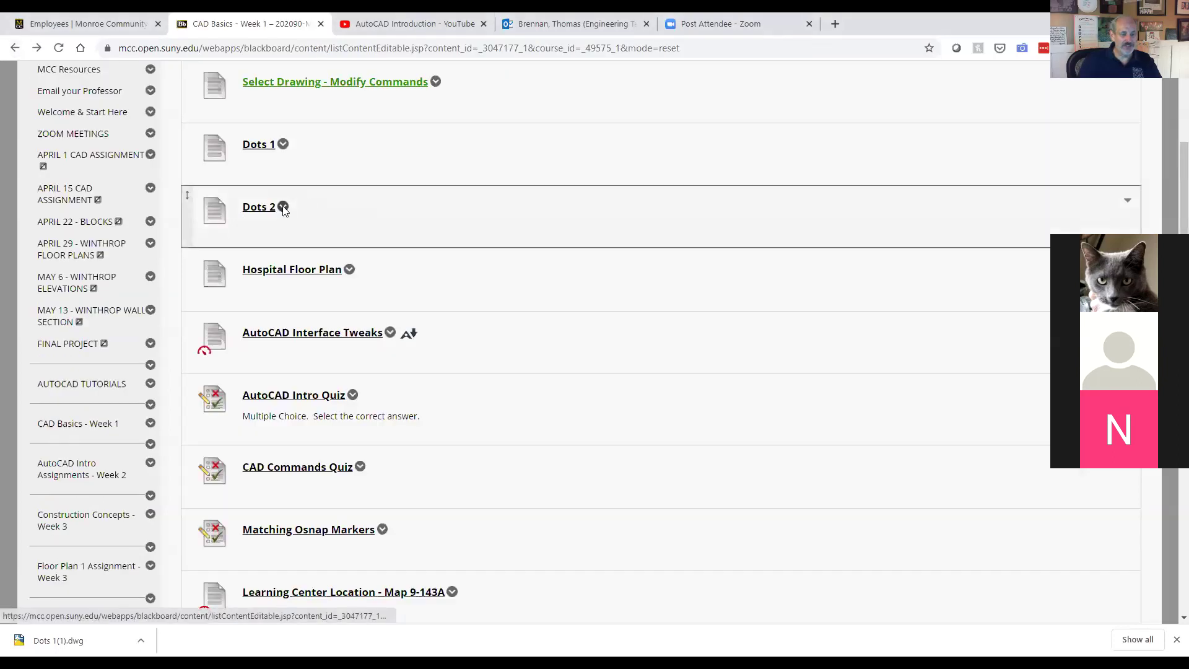
click(283, 207)
click(440, 190)
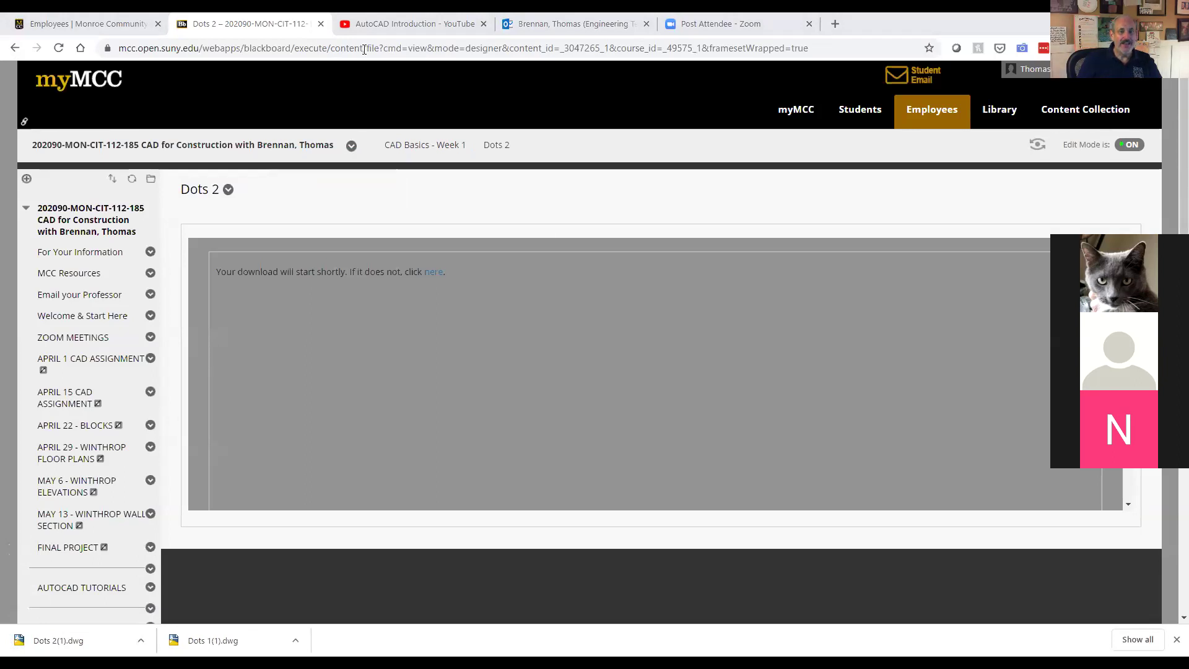
key(alt+Tab)
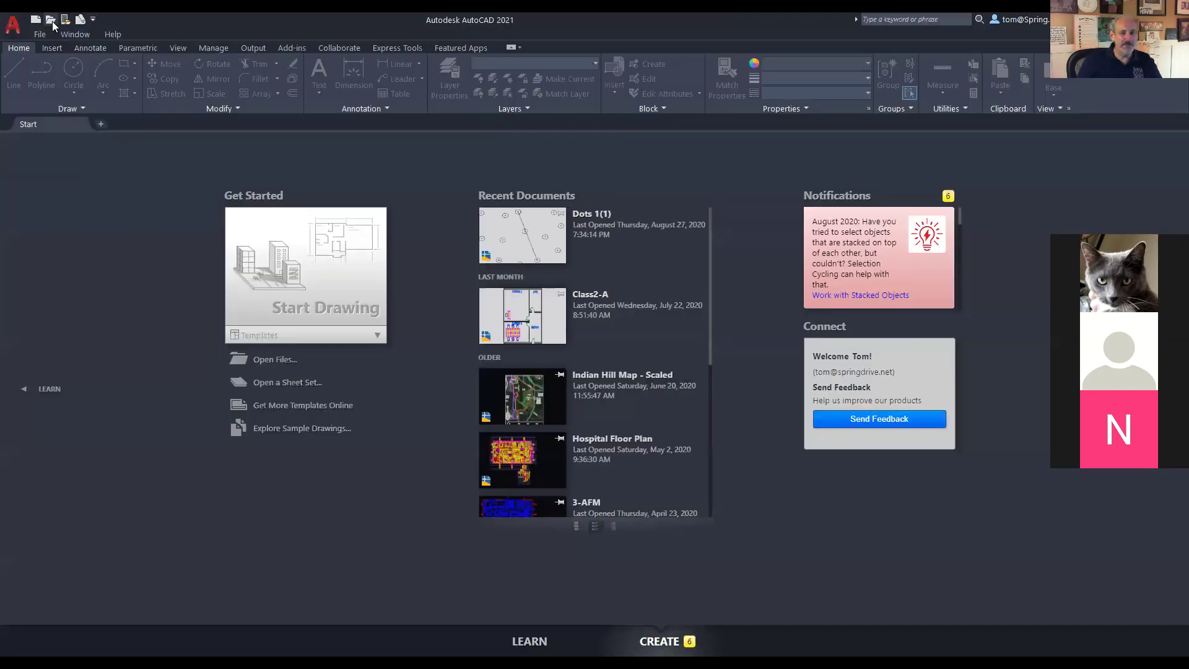
Step: Open Dots 2(1).dwg from Downloads, zoom to extents, then zoom in on dots 1 and 2
click(52, 21)
click(530, 153)
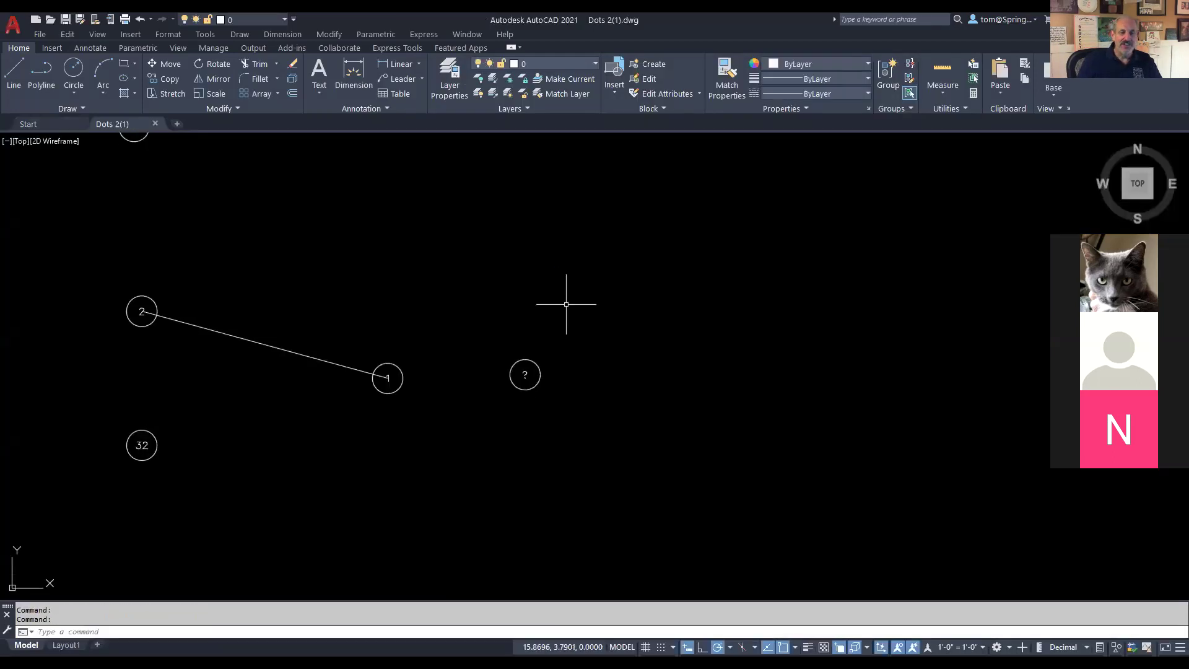
middle_click(566, 304)
middle_click(566, 304)
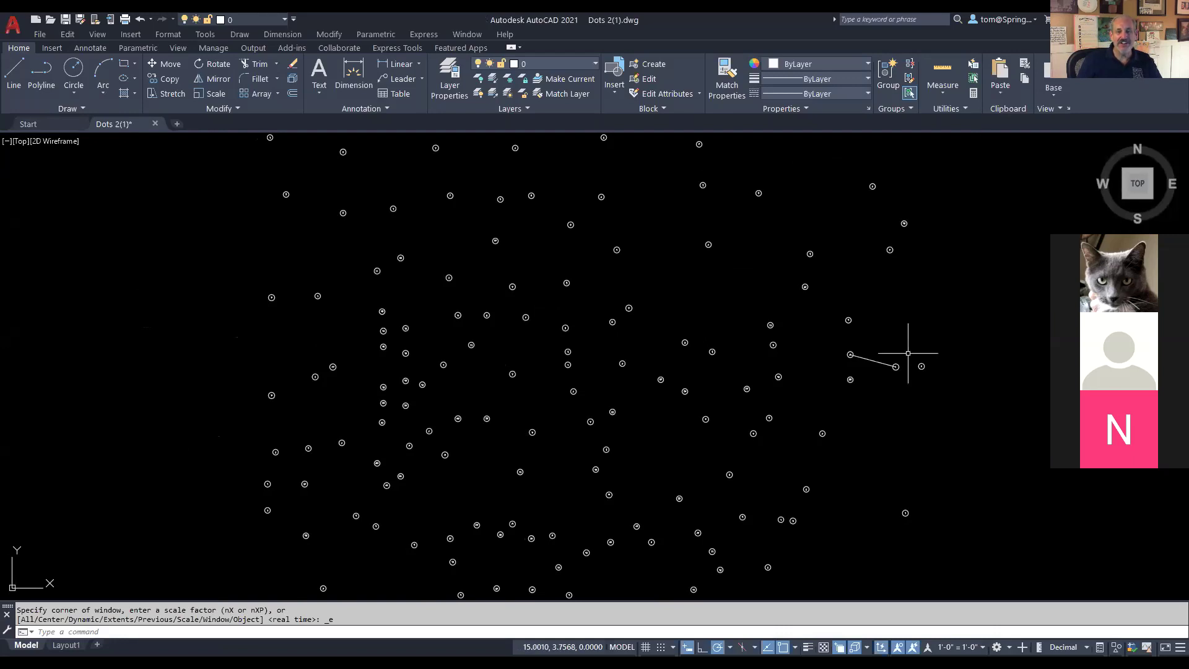
scroll(890, 349, up, 6)
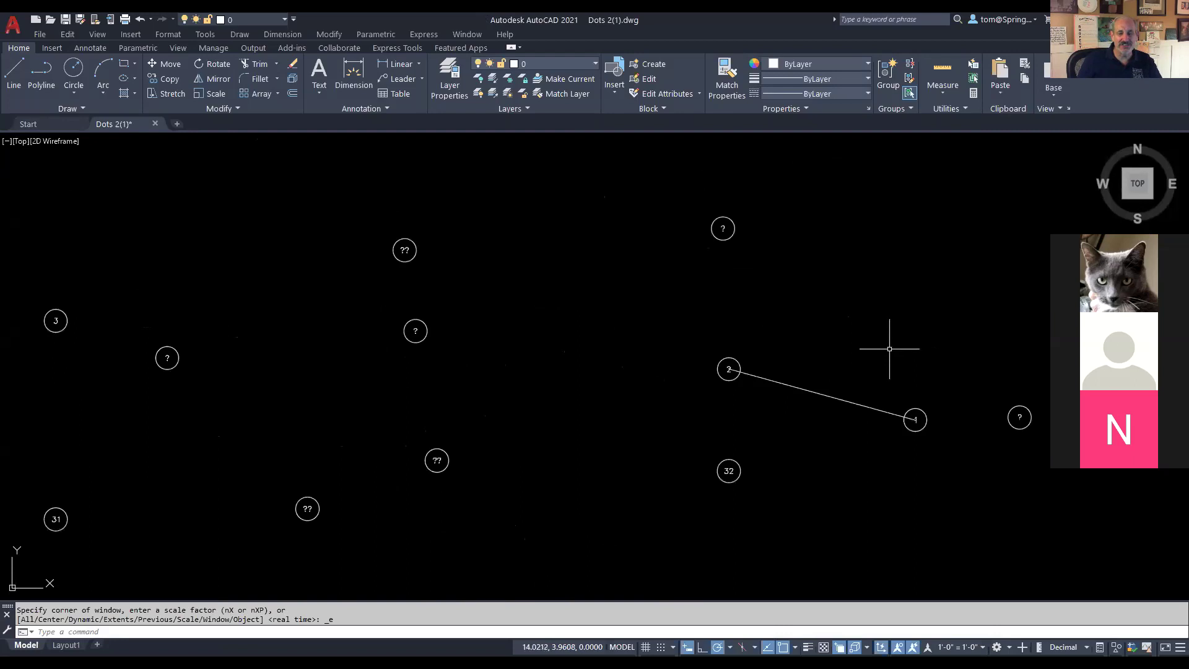
scroll(889, 349, up, 2)
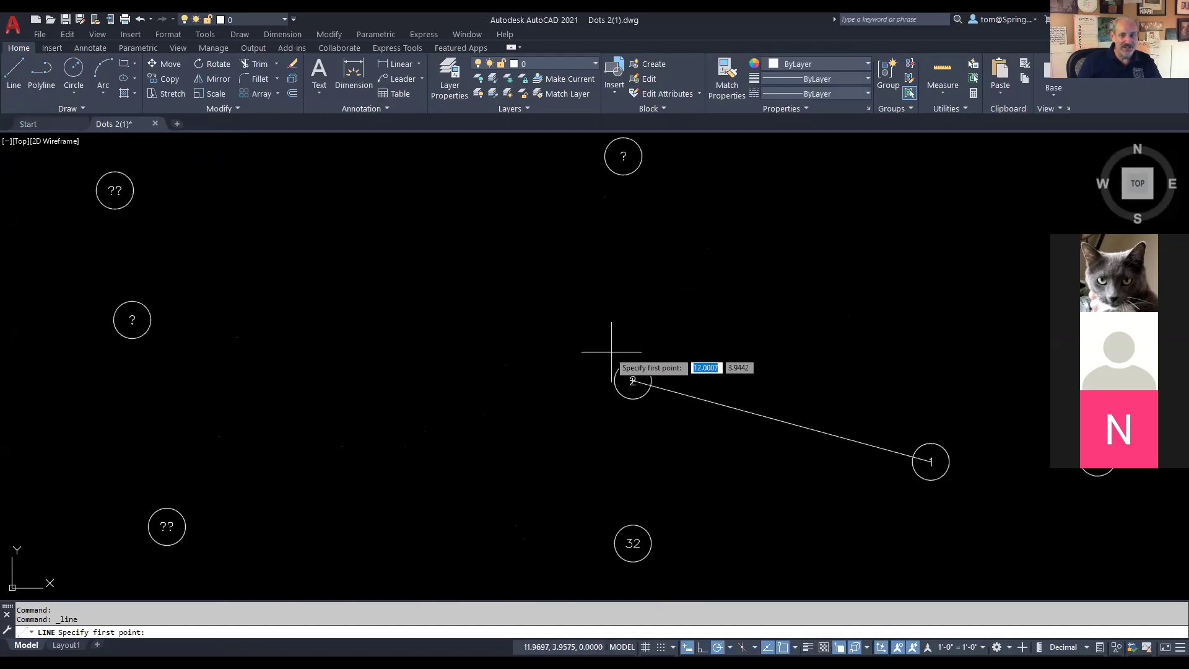
Step: Draw line segments from dot 2 through dots 3 and 4 to dot 5
click(632, 380)
scroll(284, 297, down, 2)
drag(284, 297, 551, 366)
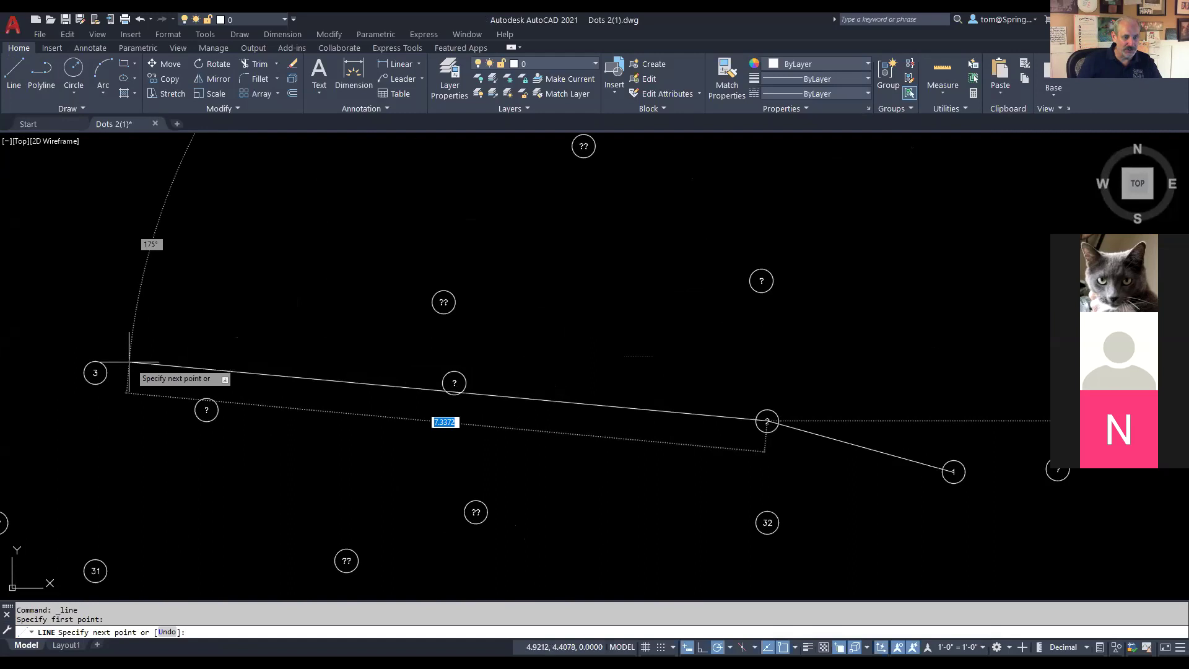
click(95, 373)
scroll(161, 312, down, 2)
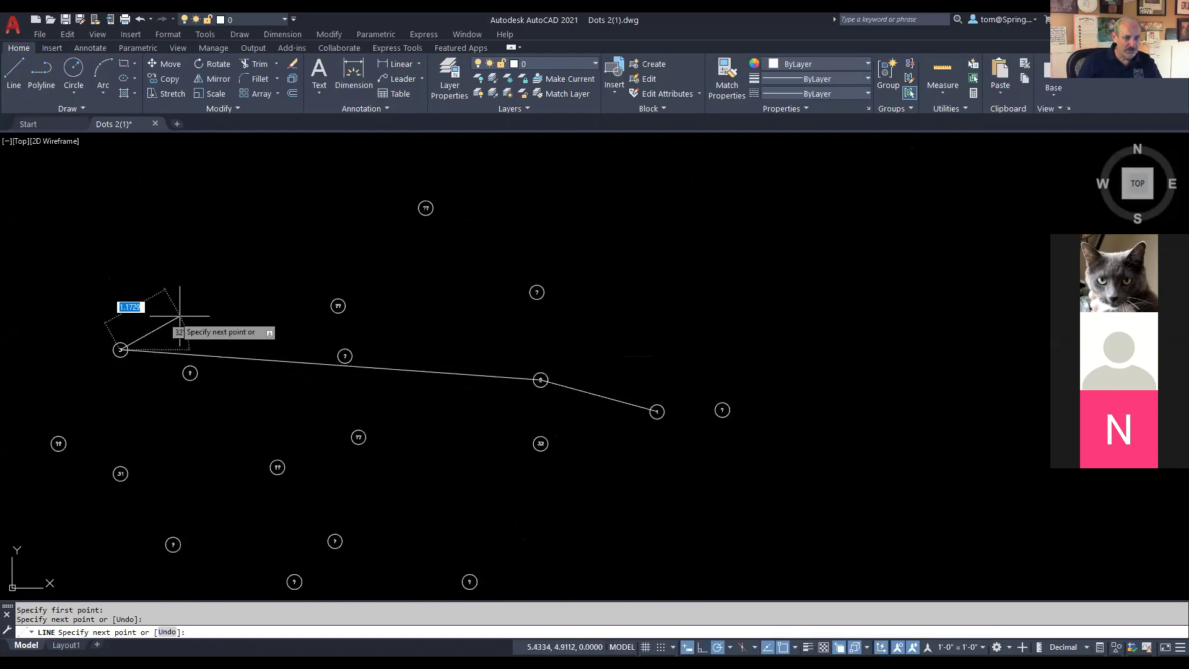
drag(35, 333, 287, 464)
scroll(223, 427, up, 2)
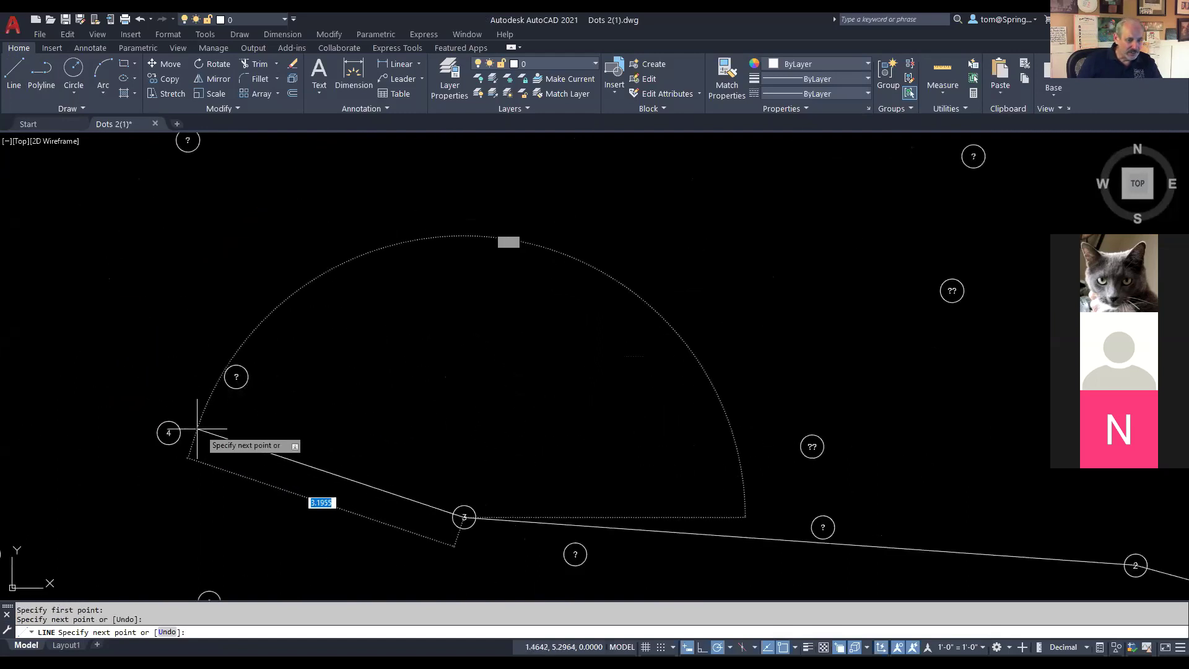
click(168, 432)
scroll(254, 347, down, 2)
drag(314, 350, 350, 418)
scroll(304, 416, up, 4)
scroll(304, 416, down, 2)
drag(520, 319, 478, 505)
drag(521, 379, 595, 544)
drag(576, 396, 576, 558)
scroll(563, 499, down, 2)
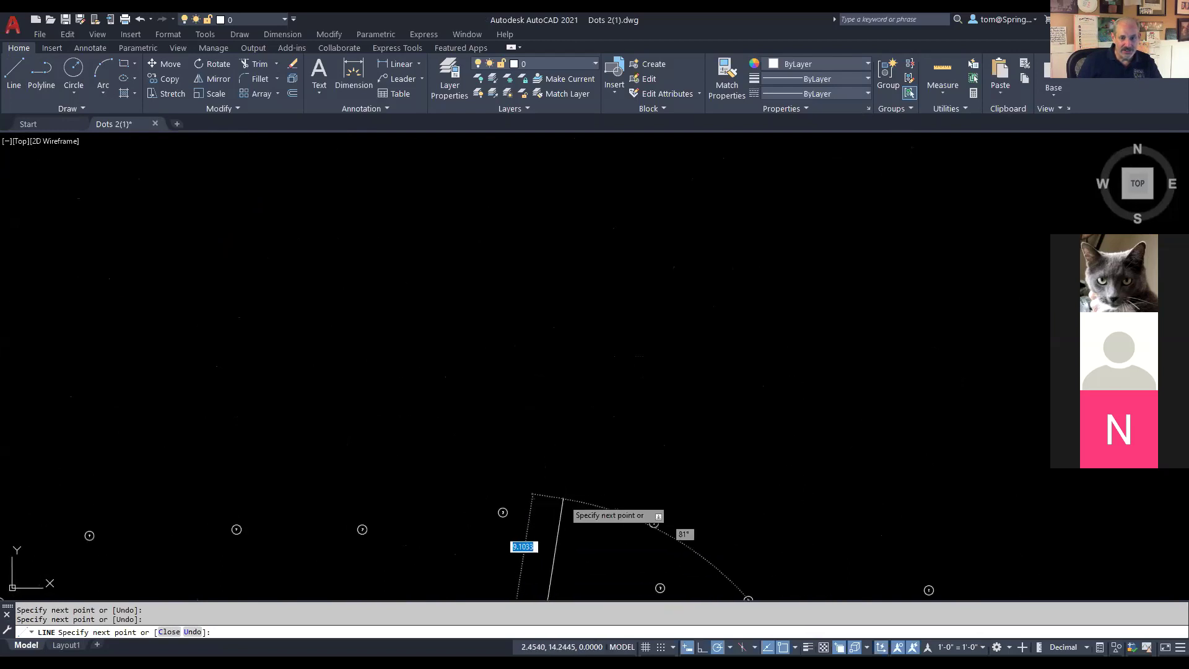
scroll(637, 499, down, 5)
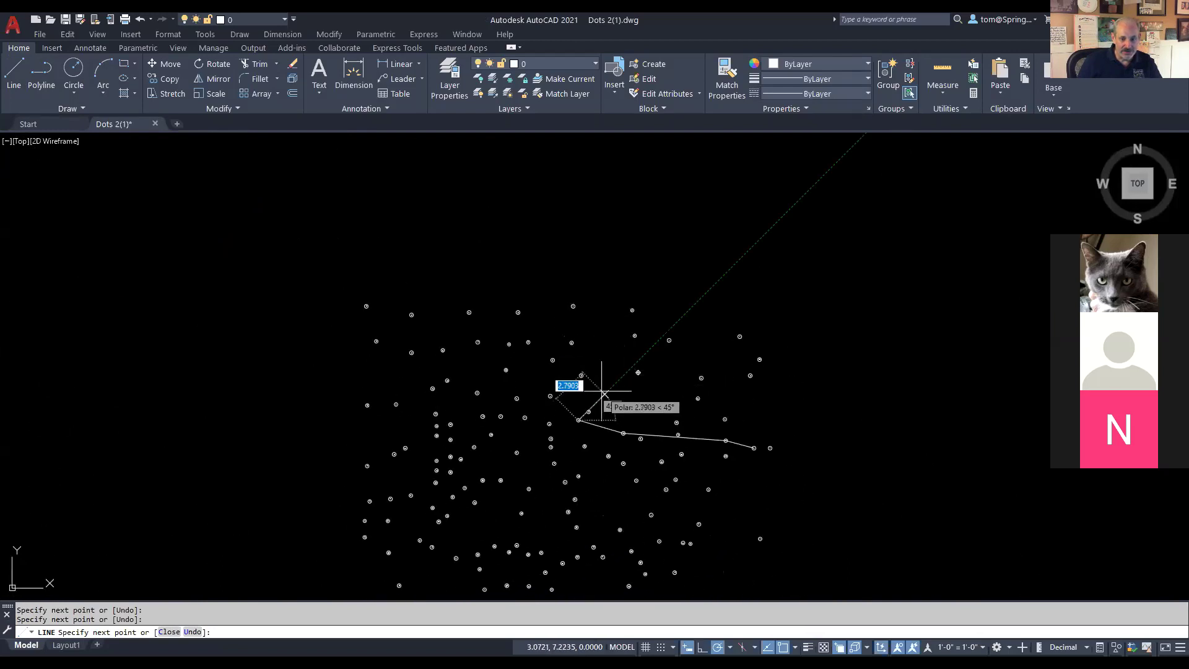
scroll(551, 398, up, 5)
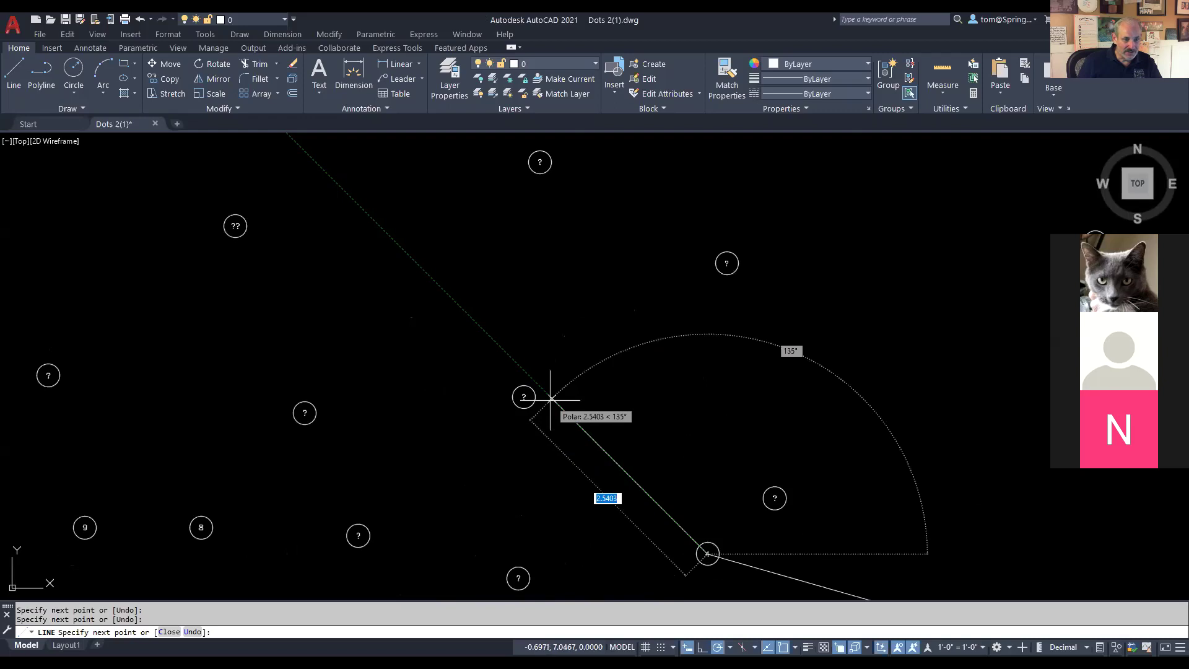
scroll(233, 528, up, 1)
scroll(233, 528, down, 3)
scroll(526, 531, up, 2)
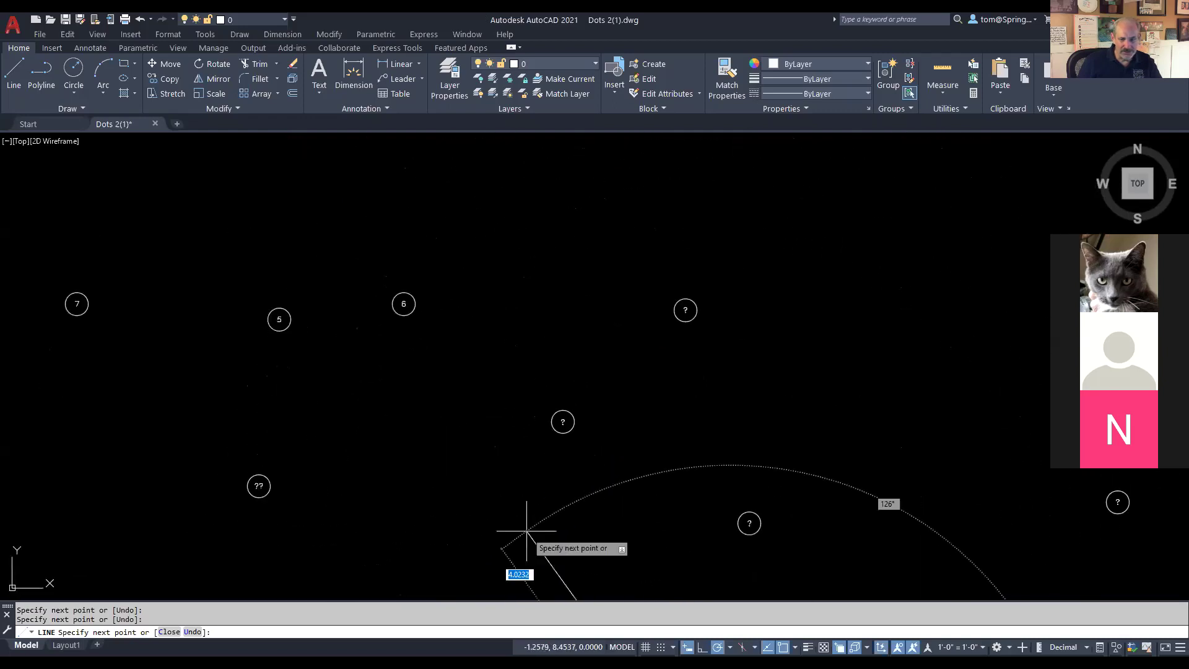
click(277, 320)
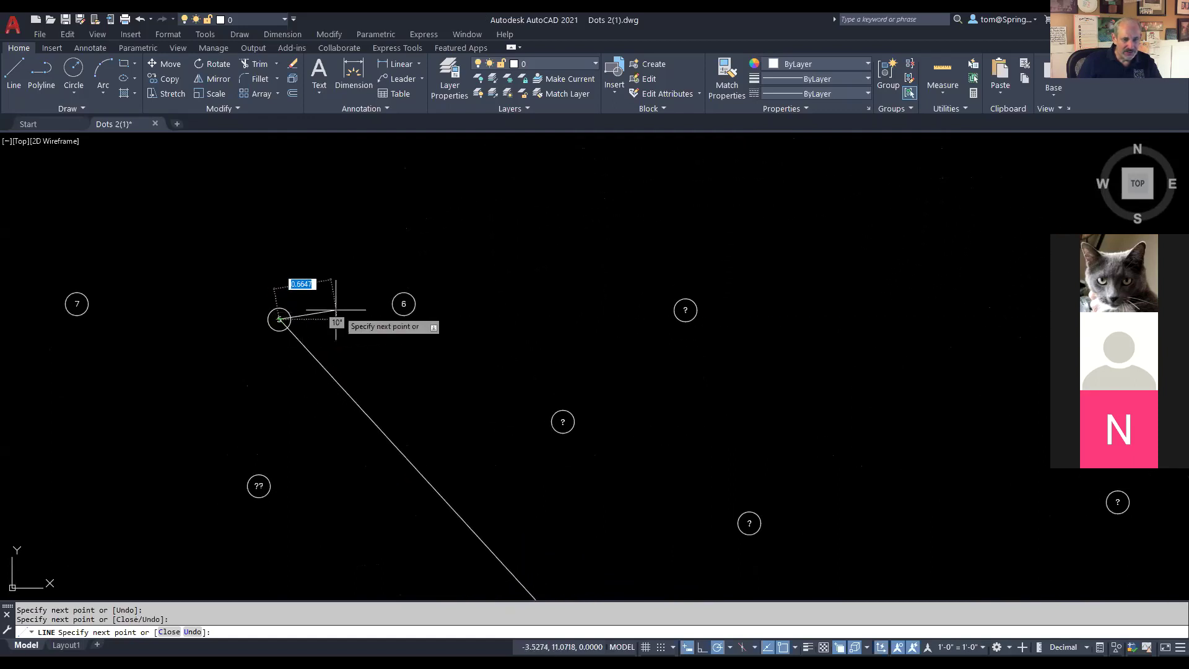
Step: Extend the outline from dot 5 on to dots 6 and 7
scroll(403, 303, up, 3)
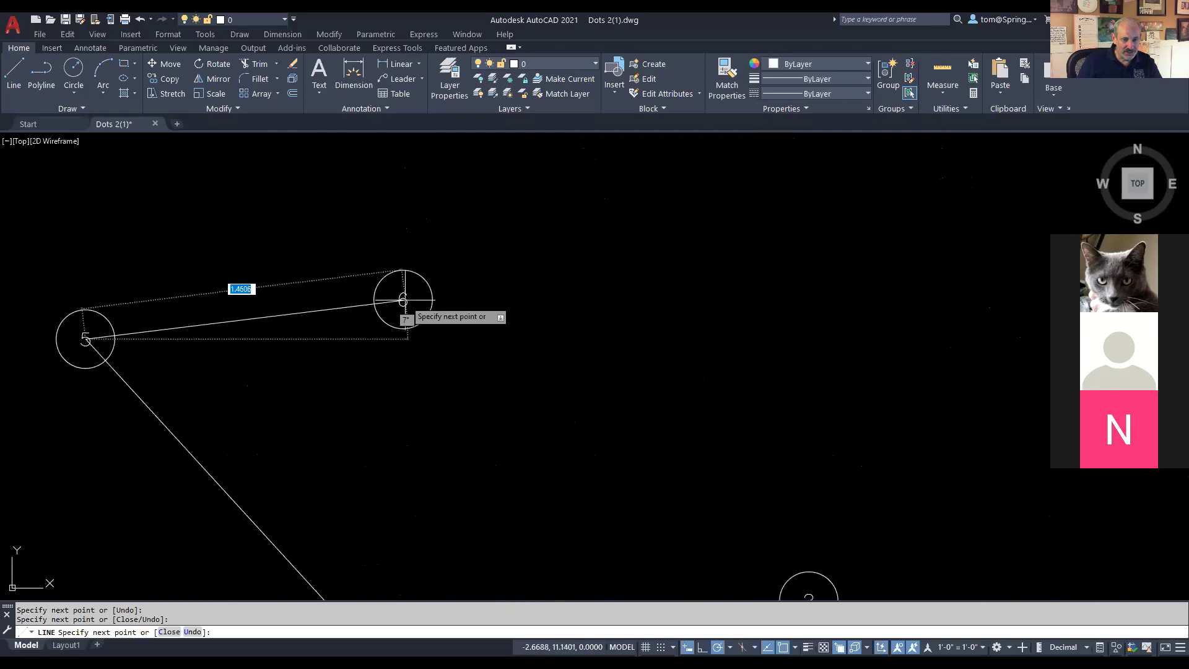
click(403, 300)
scroll(403, 300, down, 2)
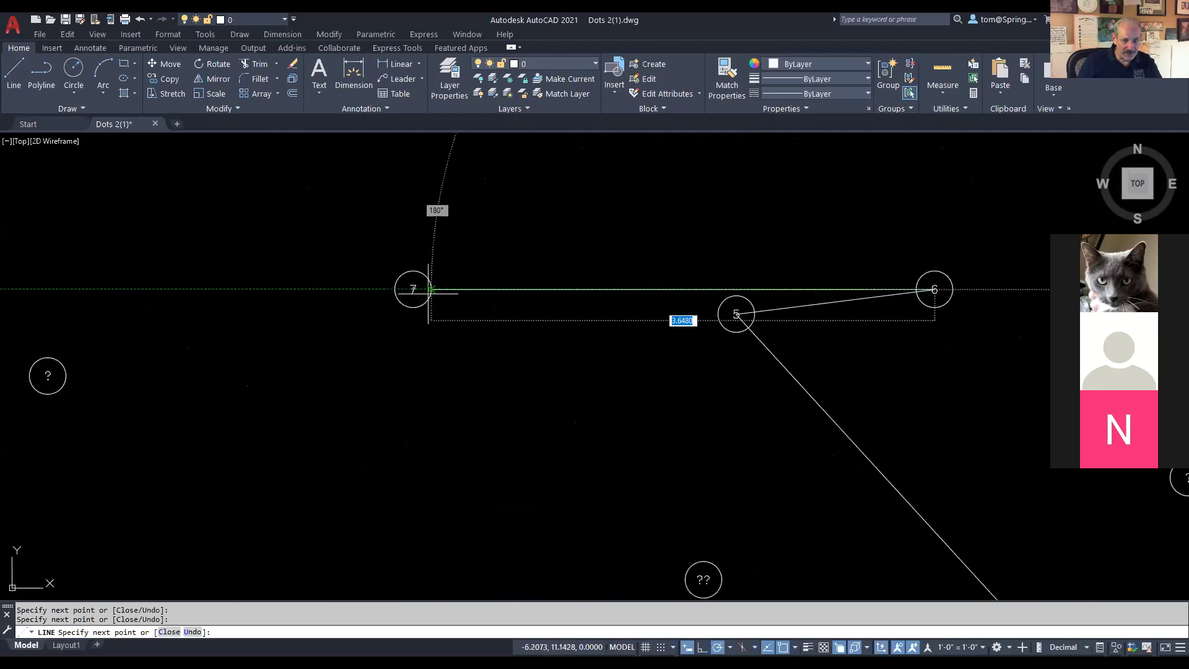
click(413, 289)
scroll(449, 390, down, 2)
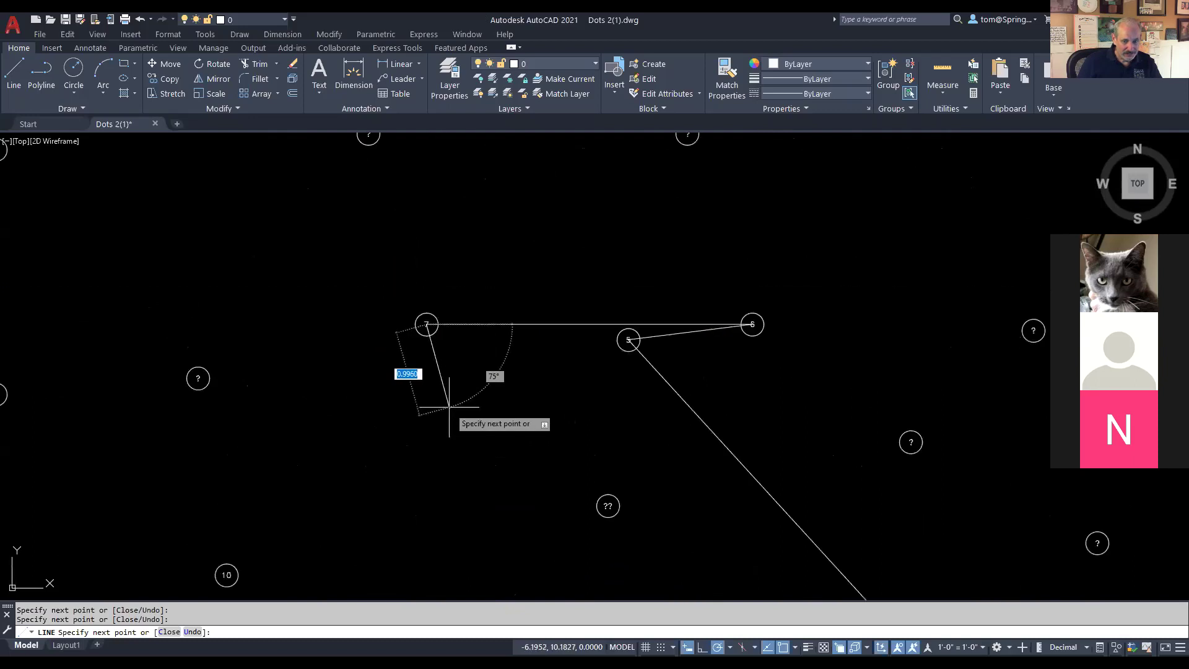
scroll(539, 411, down, 2)
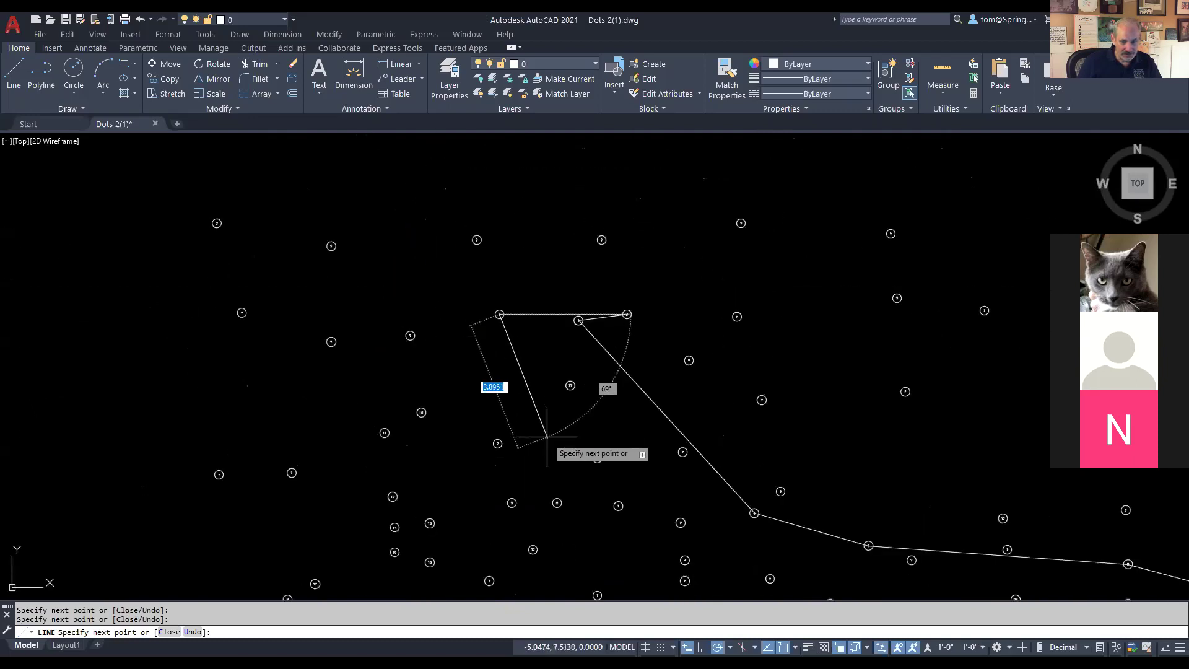
scroll(547, 440, up, 5)
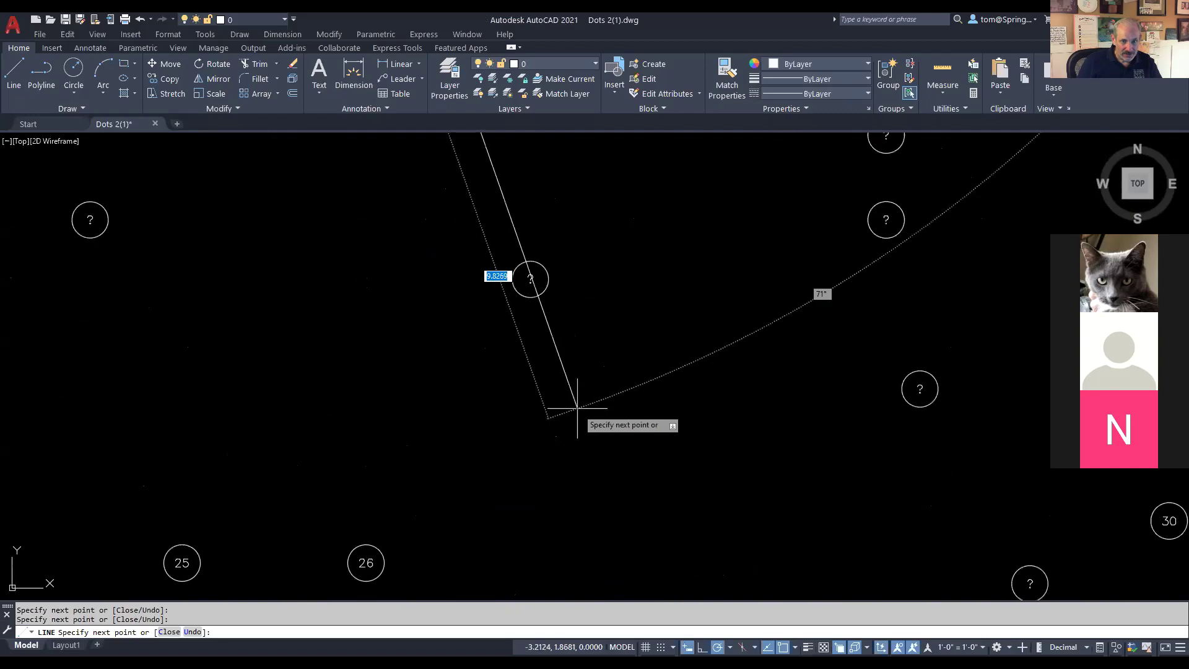
Step: Continue the outline through dots 8 to 14
mouse_move(658, 353)
mouse_down()
mouse_move(581, 354)
mouse_move(578, 557)
mouse_move(593, 617)
mouse_up()
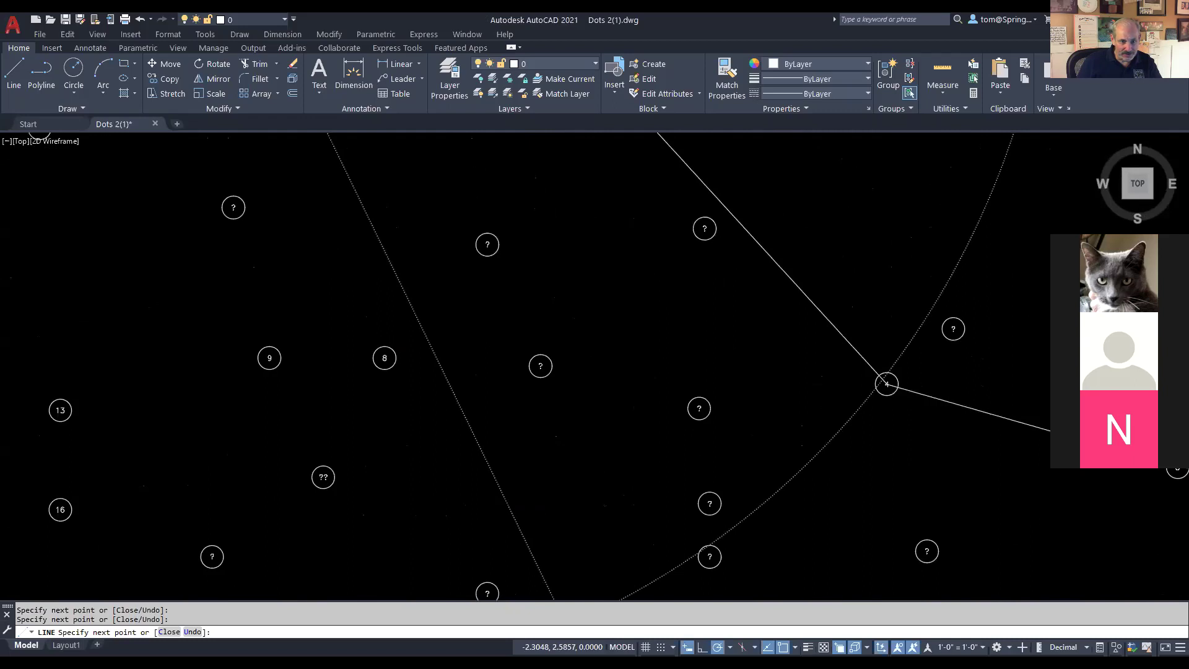
click(384, 357)
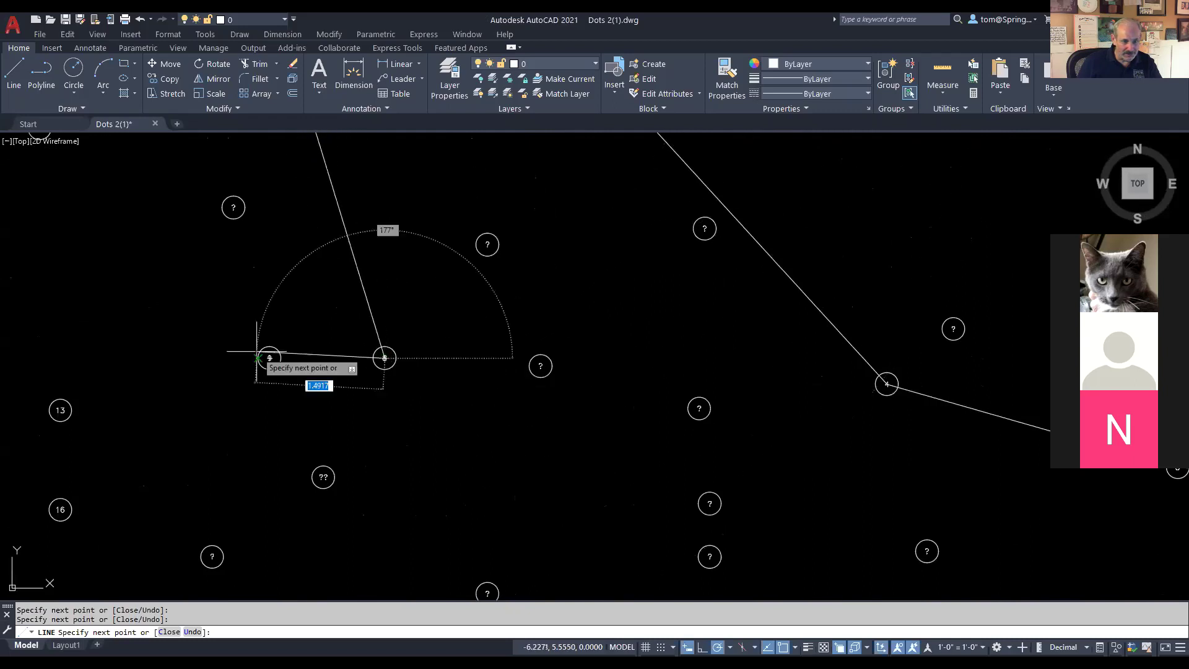
click(269, 357)
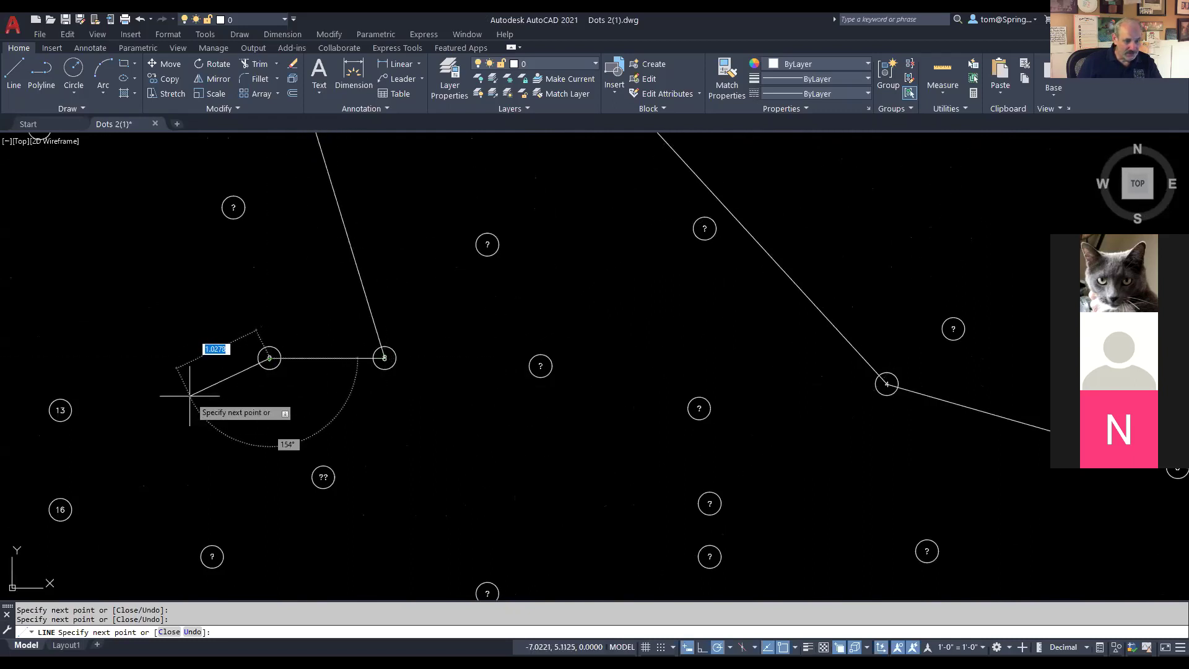
scroll(190, 395, down, 5)
scroll(433, 451, up, 5)
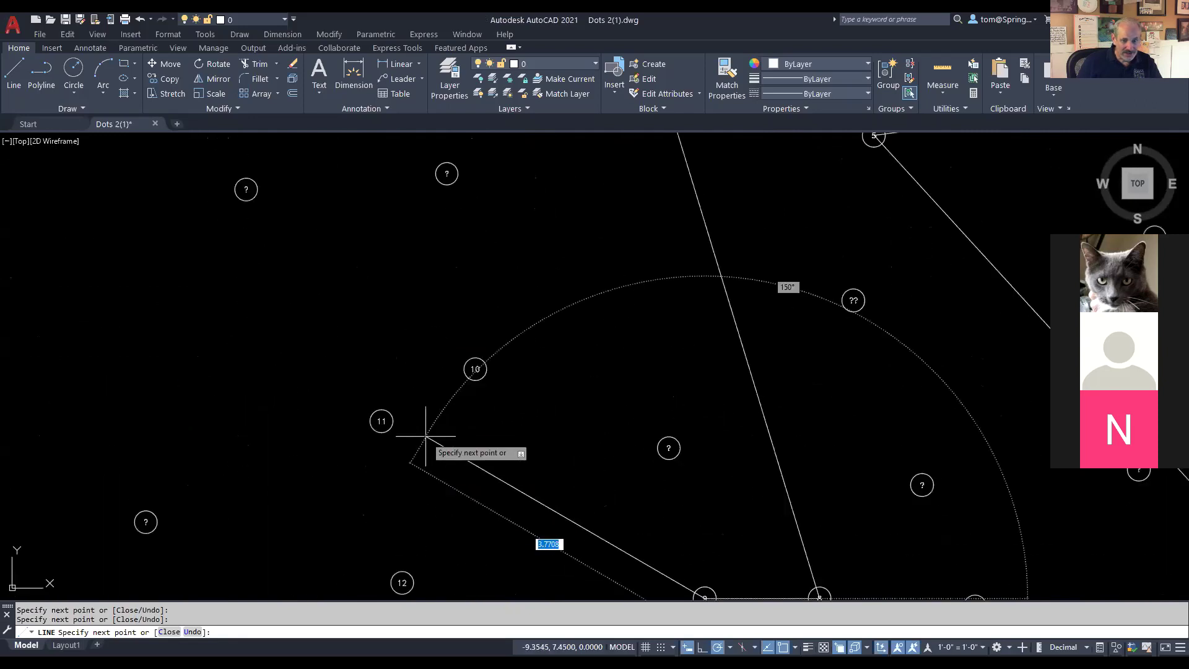
click(475, 369)
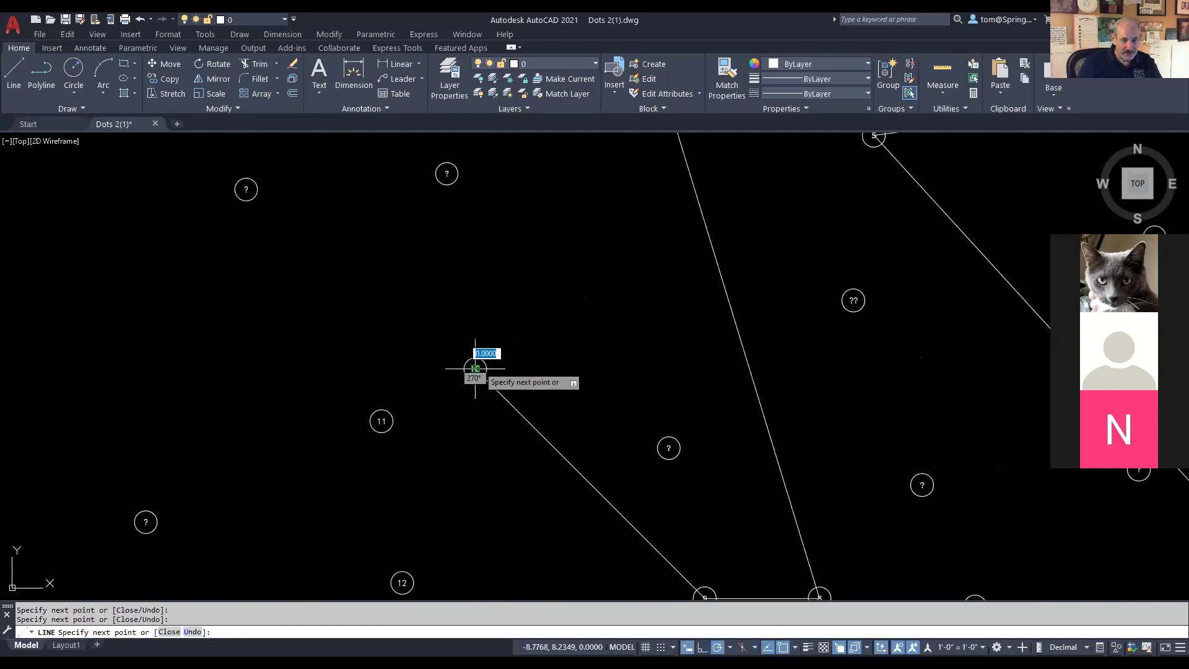
click(381, 421)
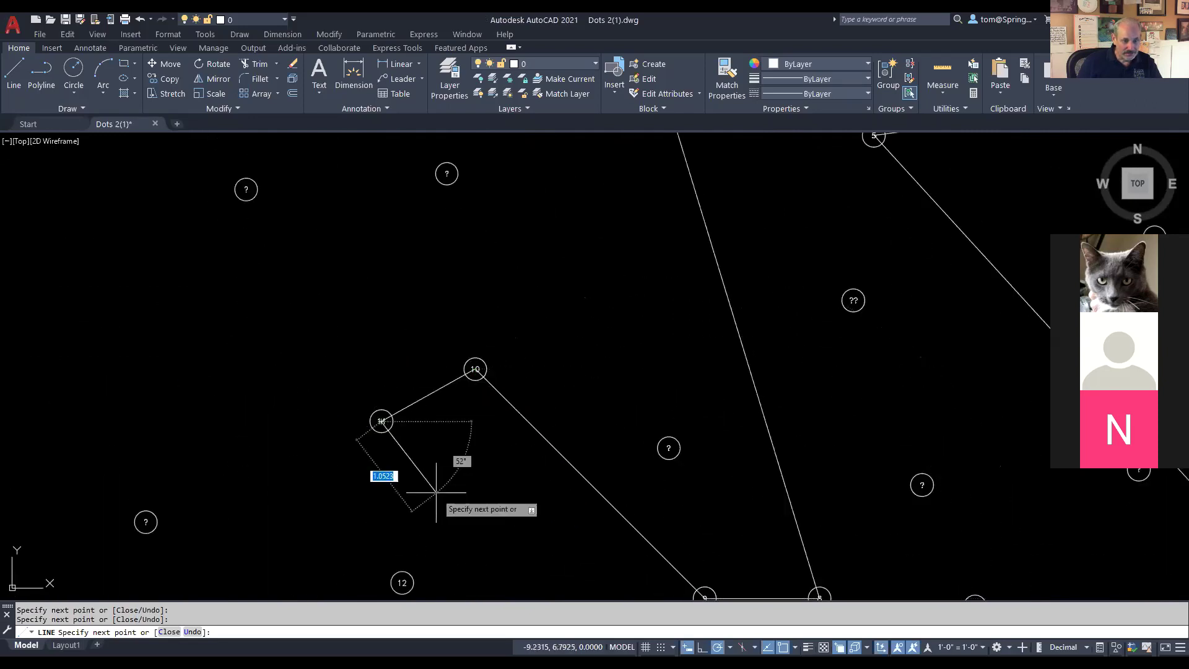
click(401, 583)
scroll(504, 483, down, 4)
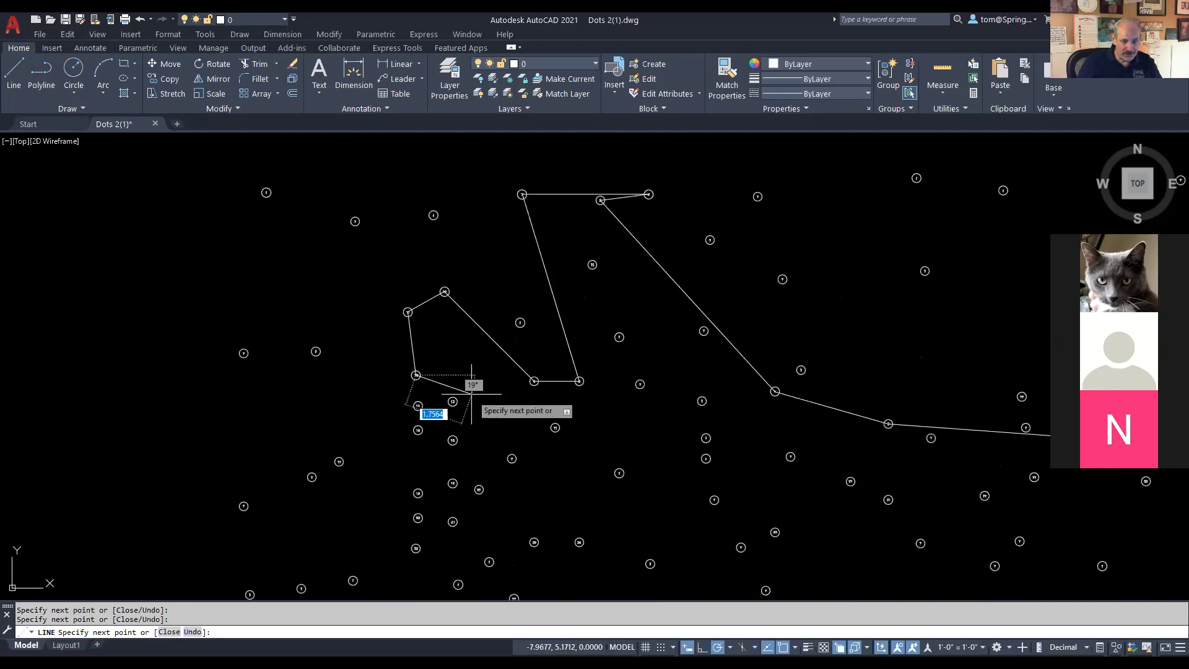
scroll(471, 393, up, 4)
click(452, 402)
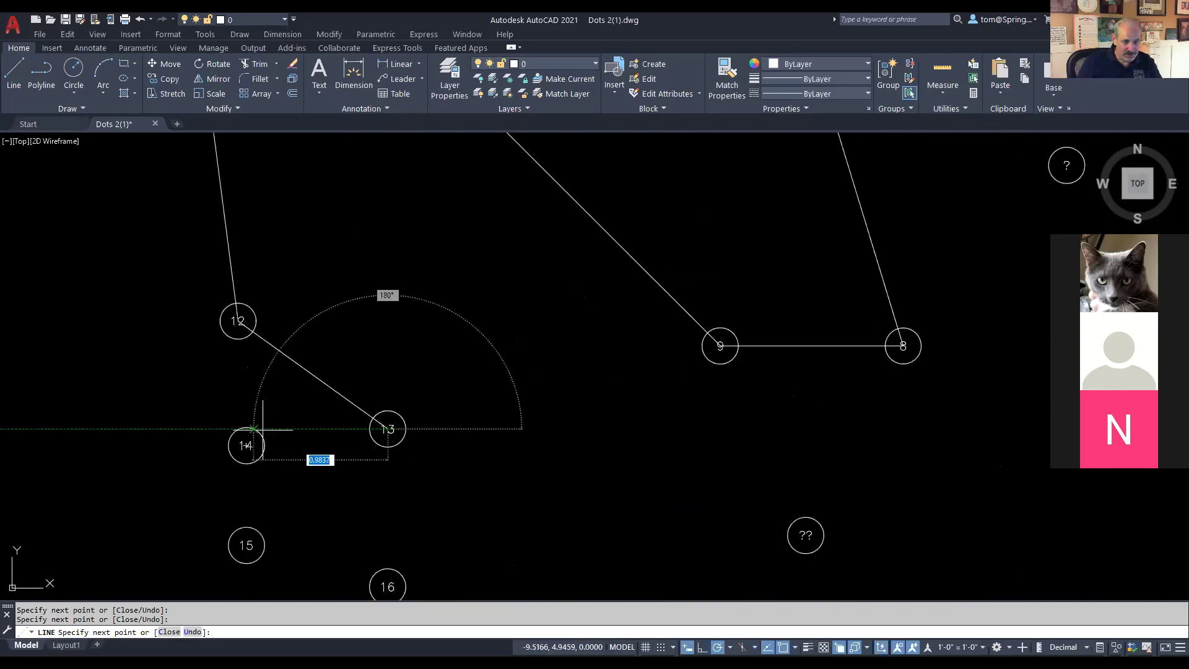
click(246, 445)
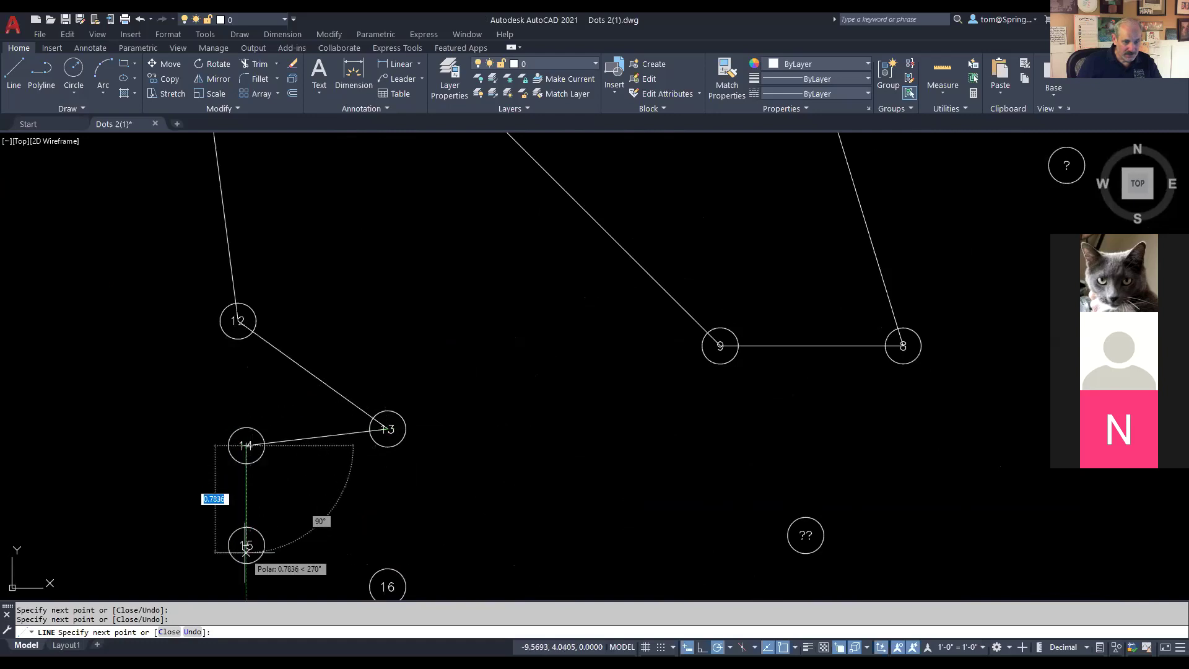
Step: Carry the outline through dots 15 and 16 and on to dots 17 to 21
click(387, 585)
scroll(495, 501, down, 5)
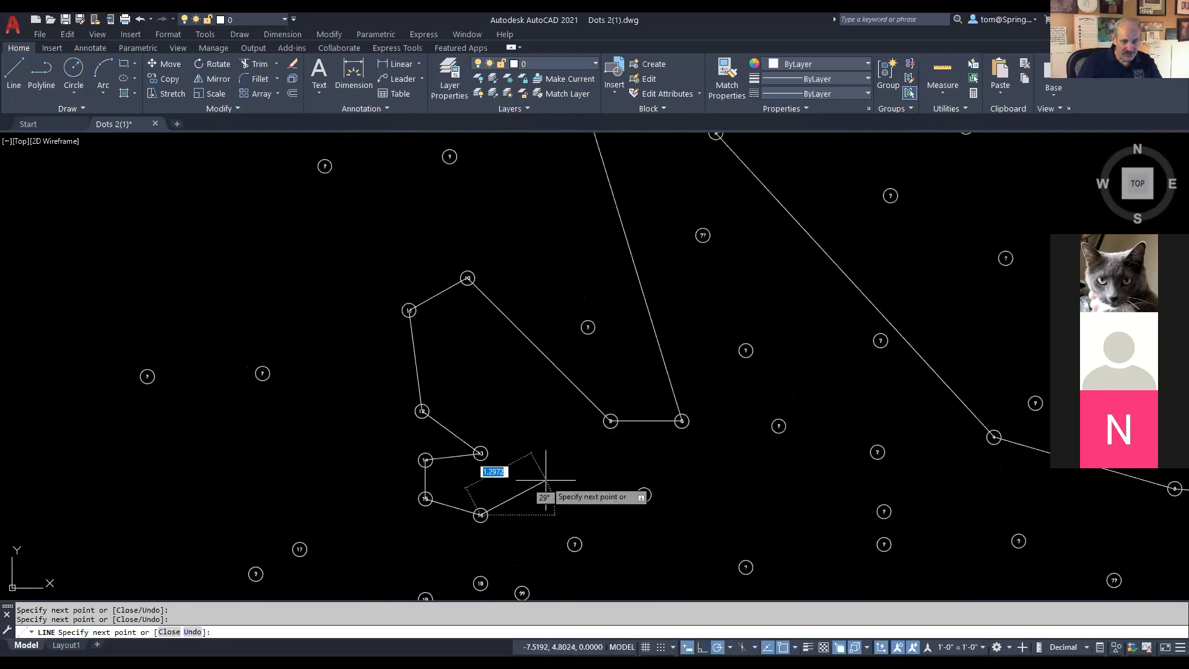
scroll(381, 403, up, 5)
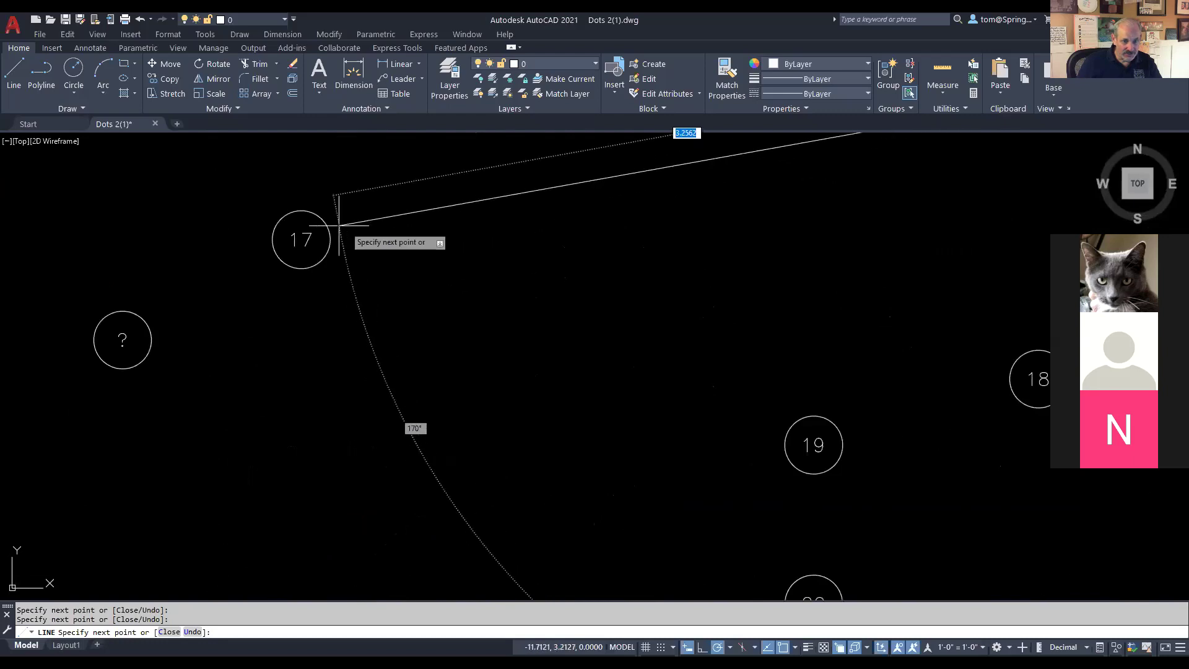
click(302, 240)
scroll(745, 298, down, 4)
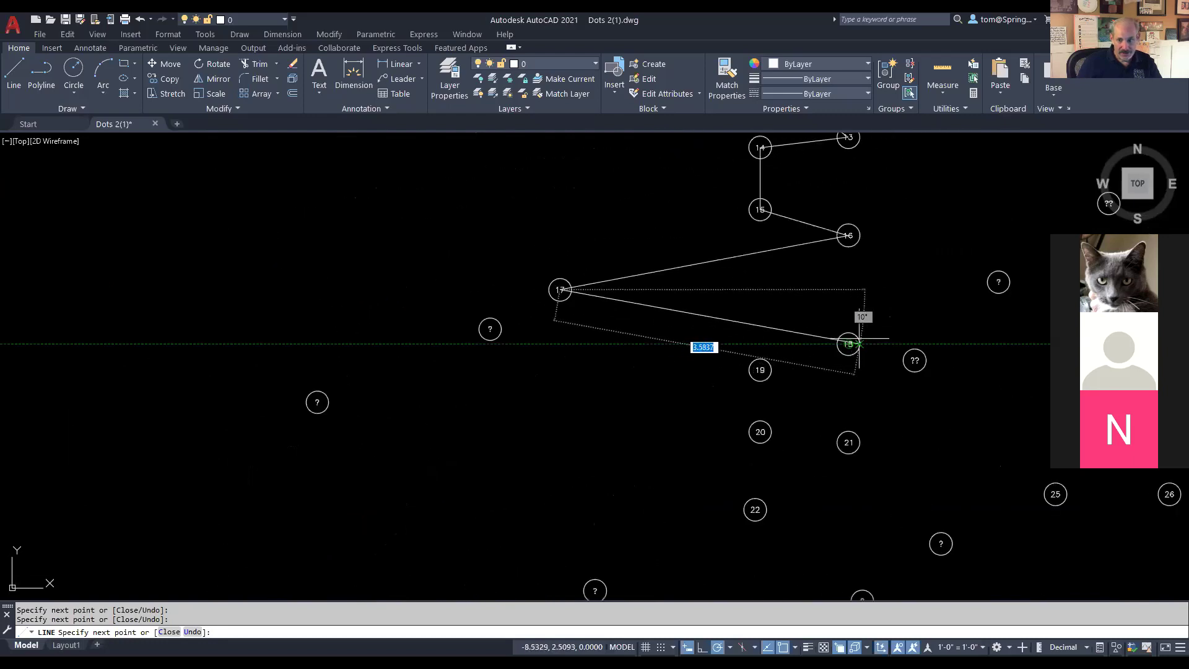
scroll(851, 345, up, 4)
click(807, 338)
click(582, 404)
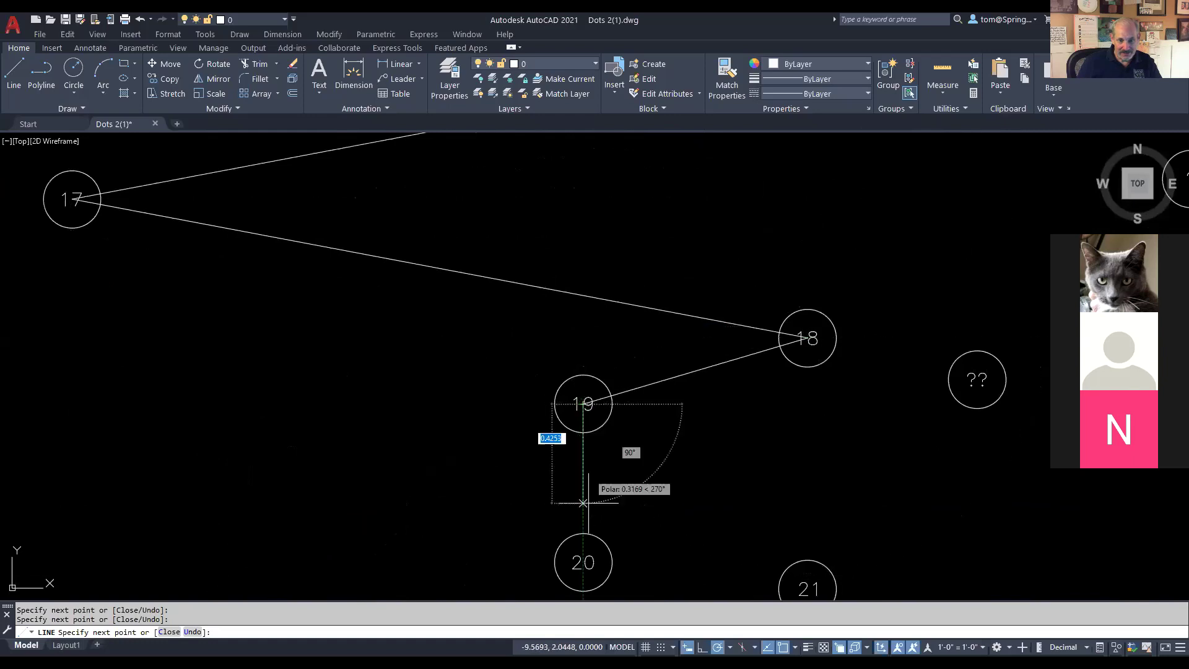
click(583, 562)
scroll(749, 496, down, 3)
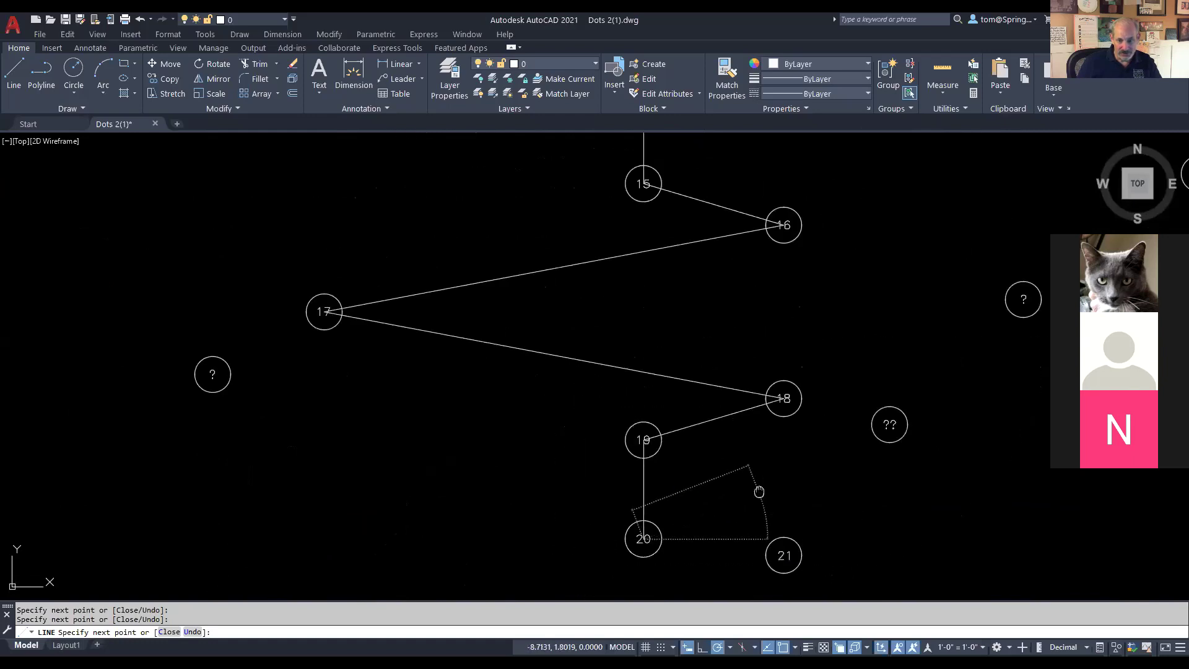
drag(759, 491, 559, 269)
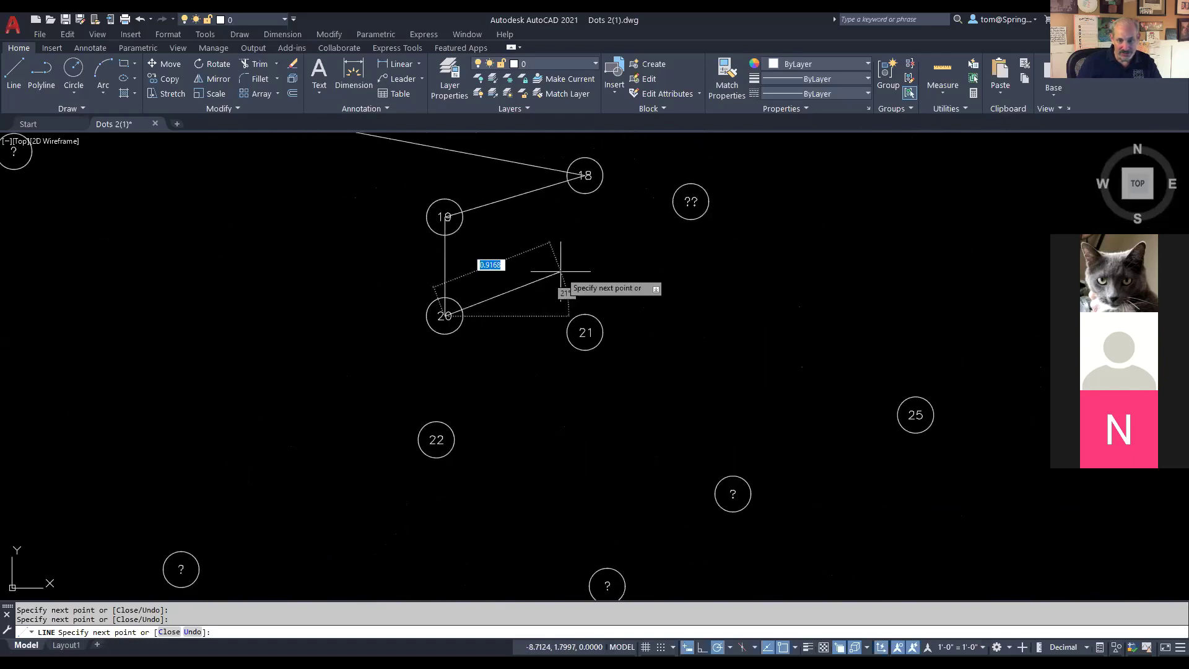
click(585, 333)
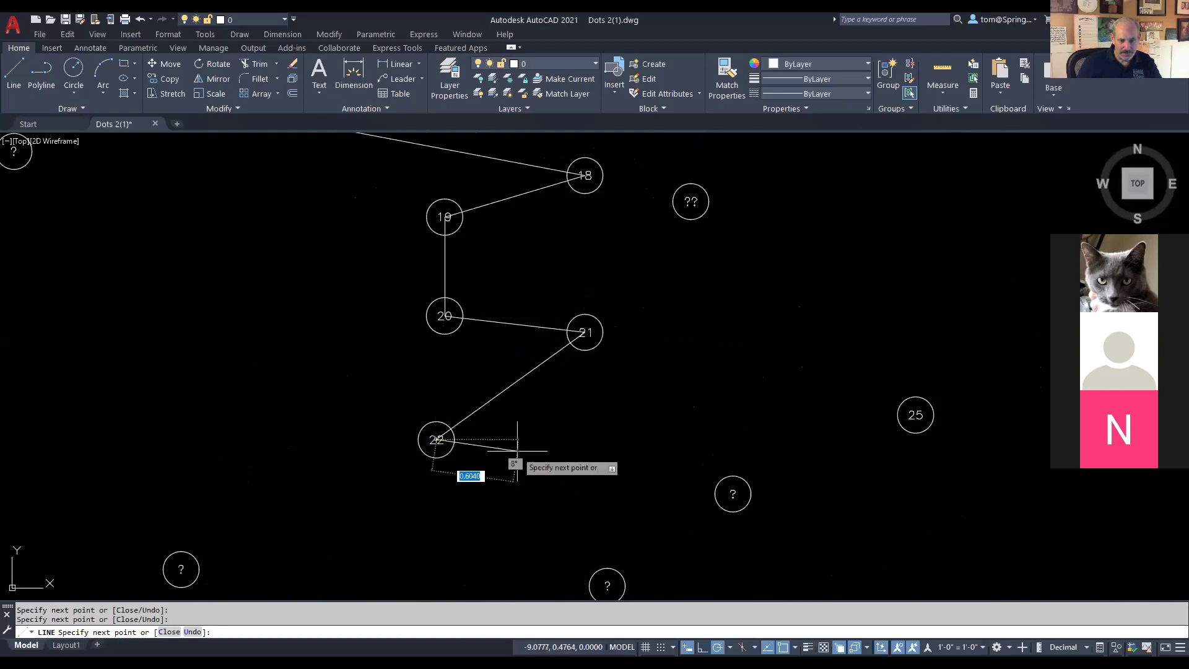
Step: Continue the outline down to dot 23 and on through dot 29
scroll(517, 451, down, 2)
drag(517, 454, 658, 247)
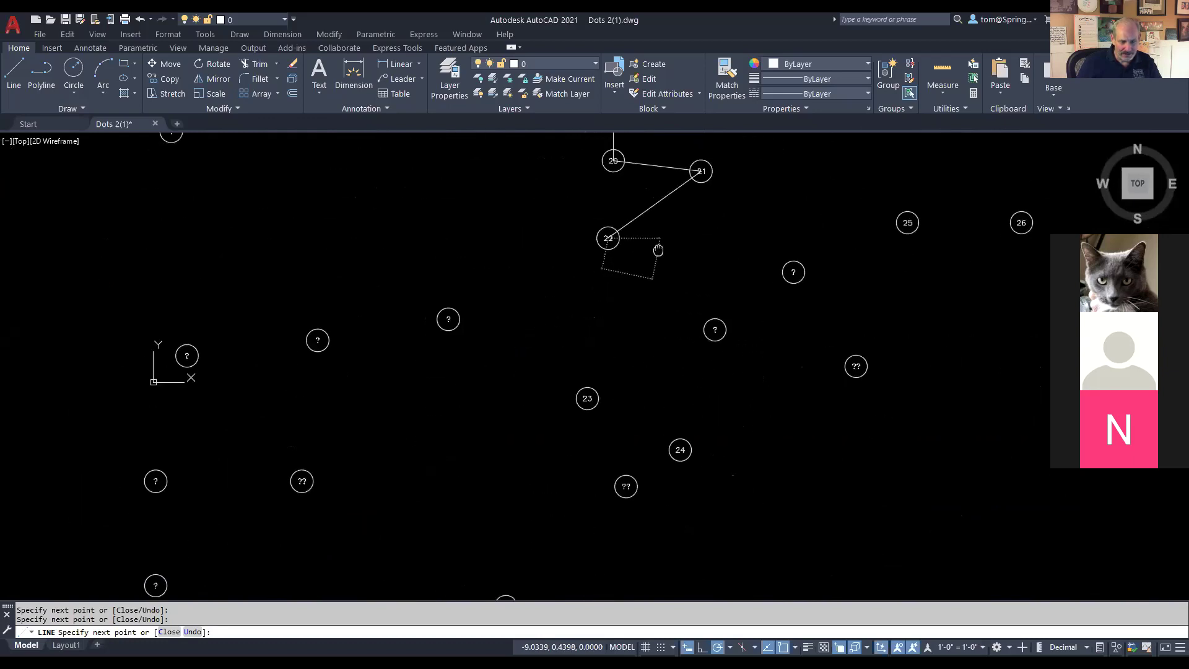
click(587, 397)
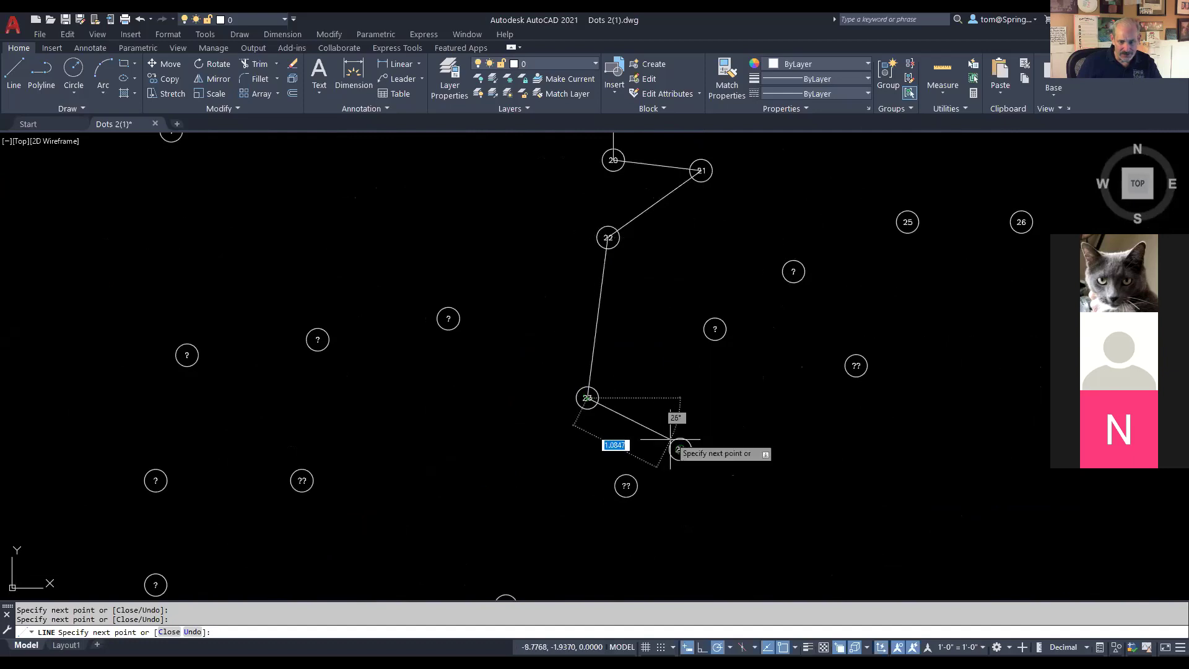
click(680, 449)
scroll(783, 414, down, 2)
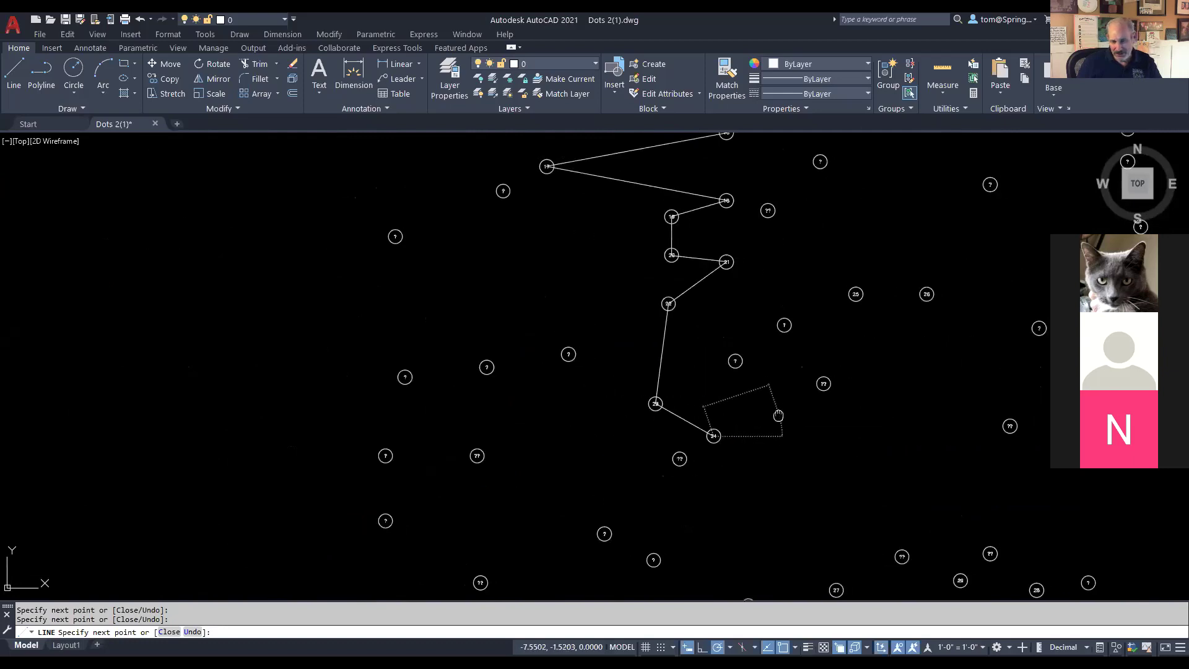
scroll(664, 317, up, 4)
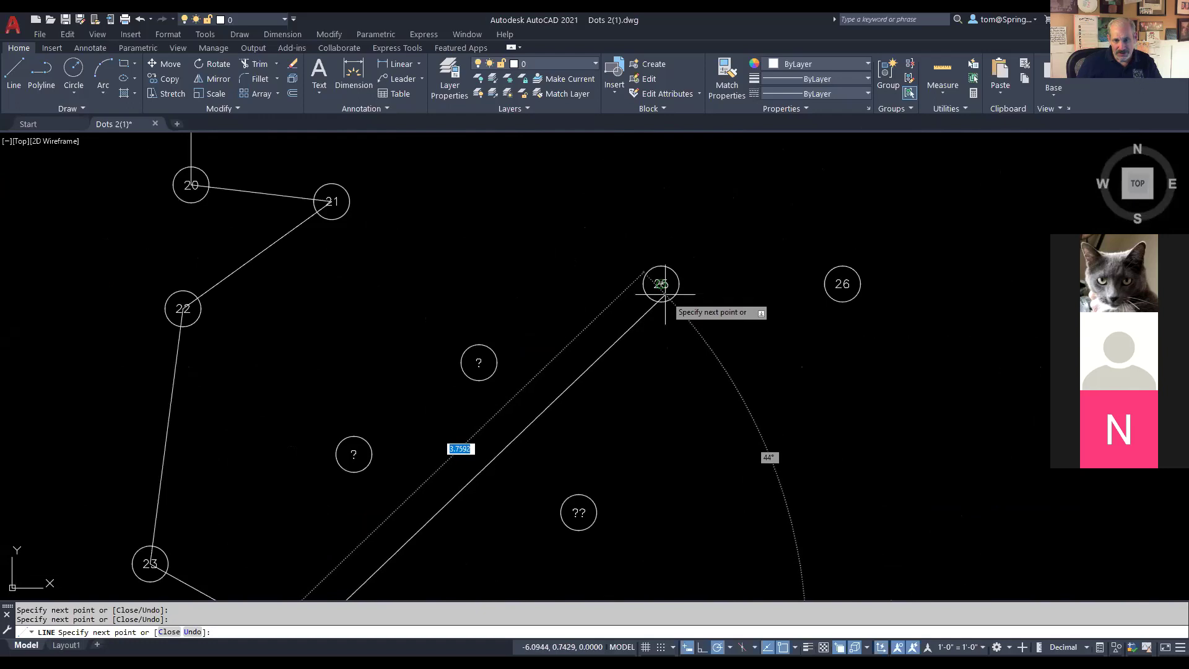
click(661, 283)
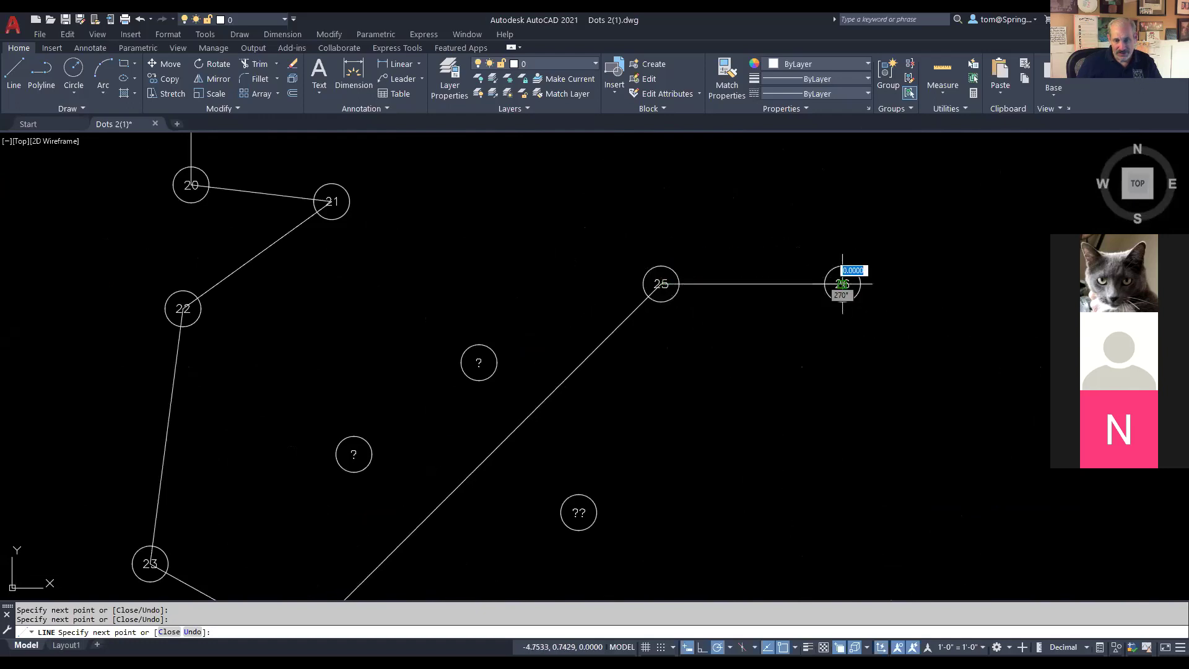
click(842, 283)
scroll(854, 365, down, 3)
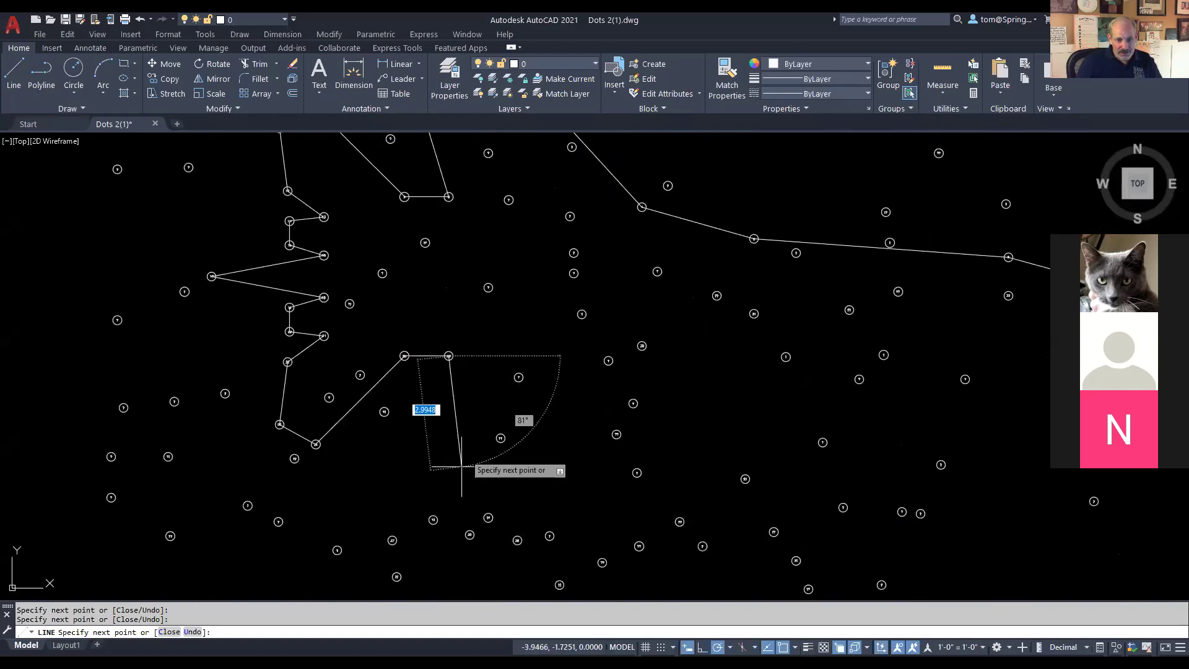
scroll(489, 272, up, 6)
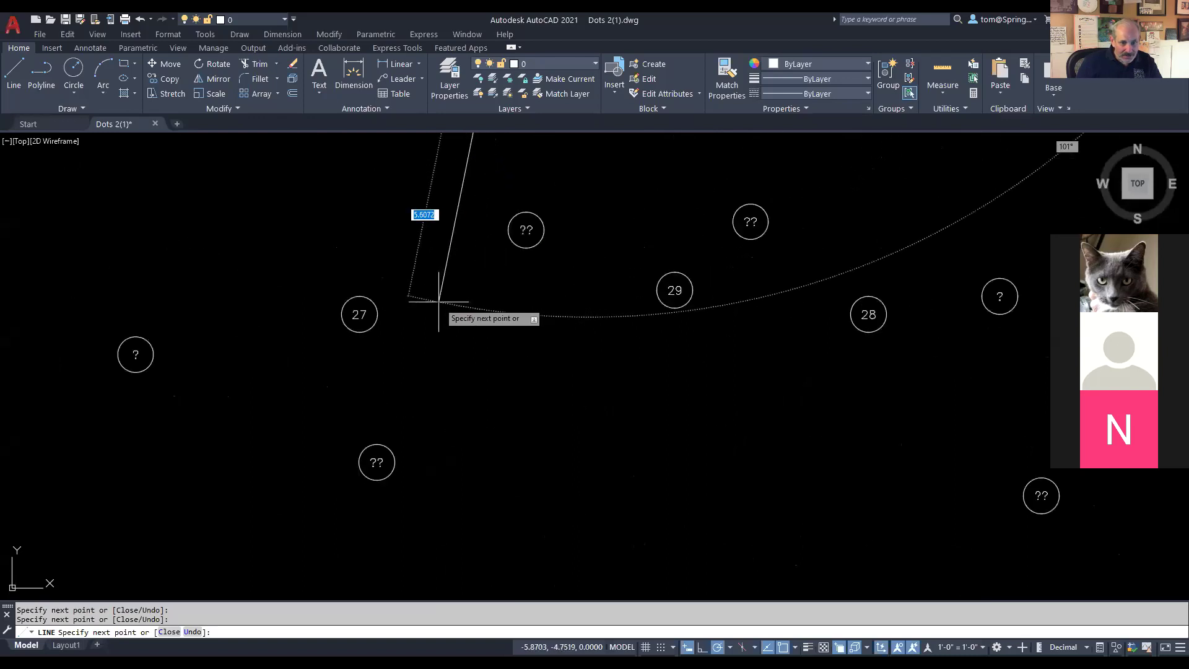
click(360, 314)
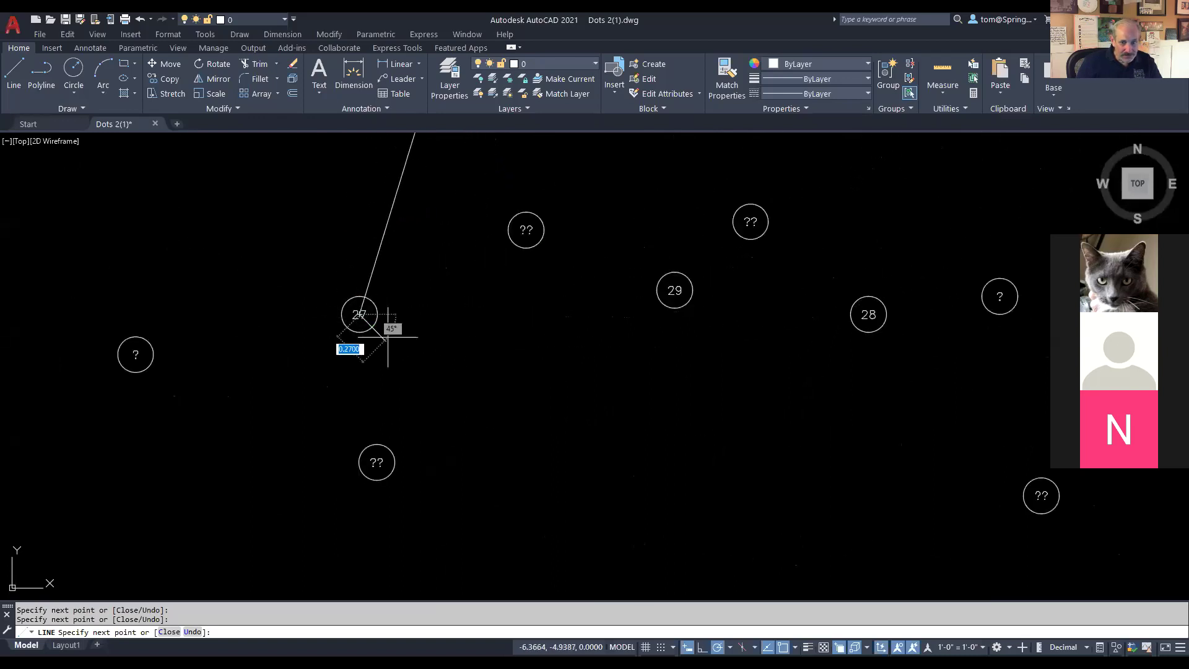
click(868, 314)
click(674, 290)
Step: Join dots 30, 31 and 32, then close the outline back at dot 1
scroll(836, 242, down, 4)
drag(867, 213, 615, 603)
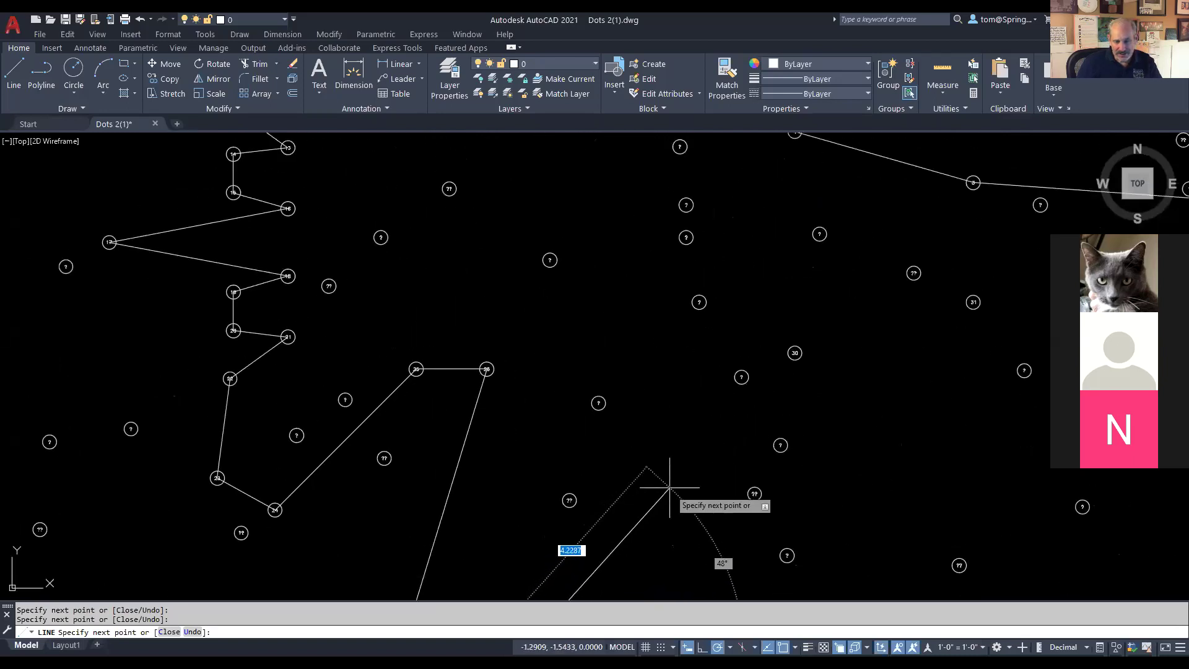
drag(681, 447, 651, 553)
scroll(660, 447, up, 4)
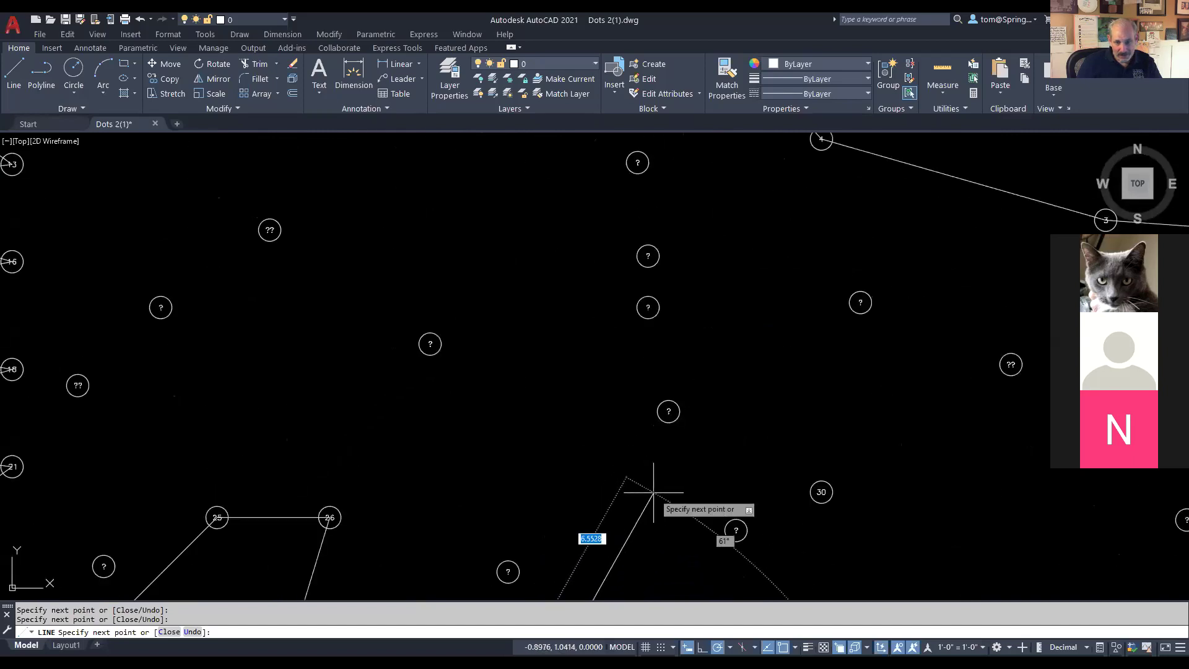
click(821, 491)
scroll(871, 473, down, 3)
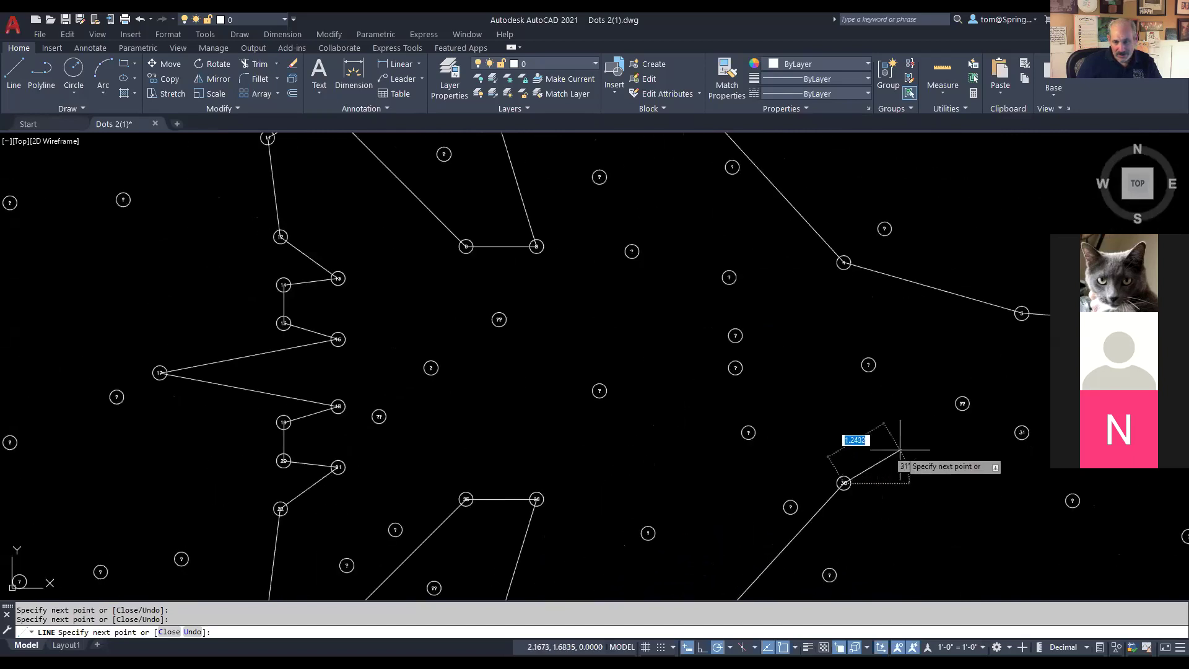
scroll(359, 441, up, 2)
scroll(600, 486, up, 1)
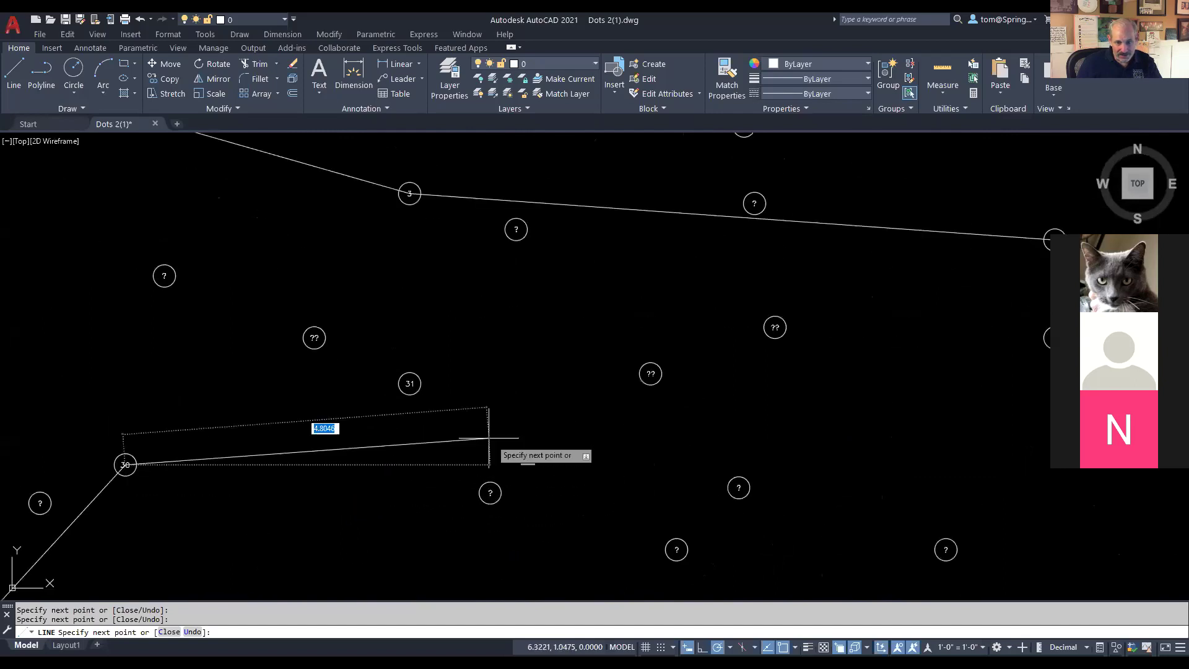
click(409, 383)
scroll(816, 408, down, 3)
scroll(823, 406, up, 3)
scroll(486, 367, up, 1)
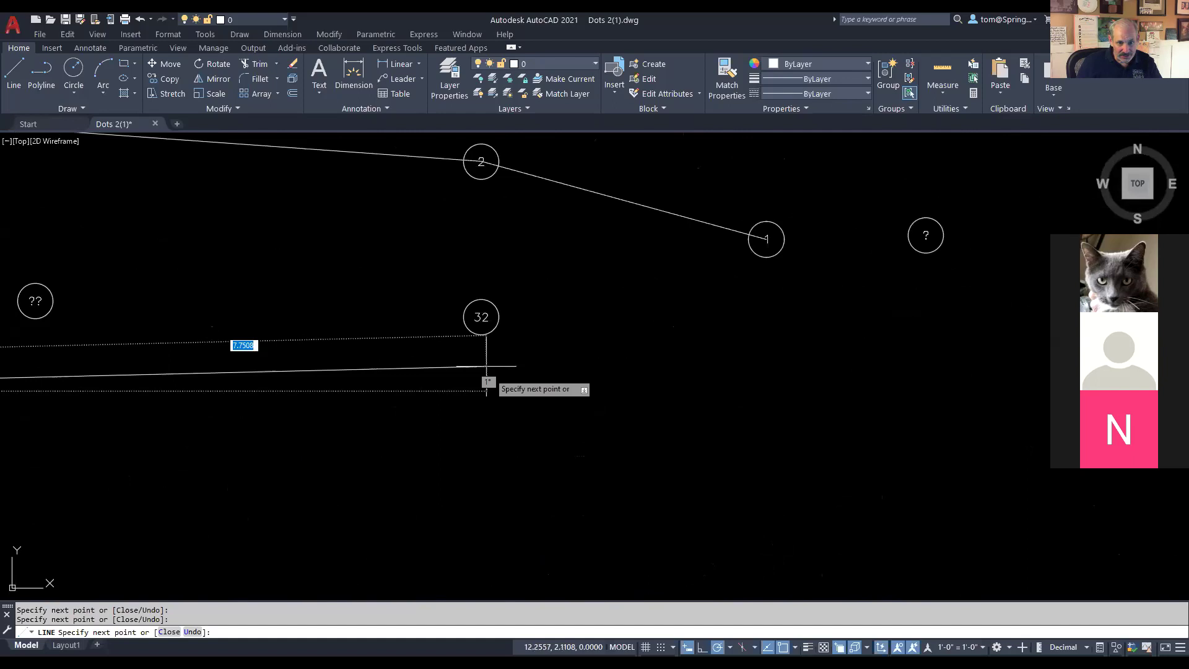
click(481, 317)
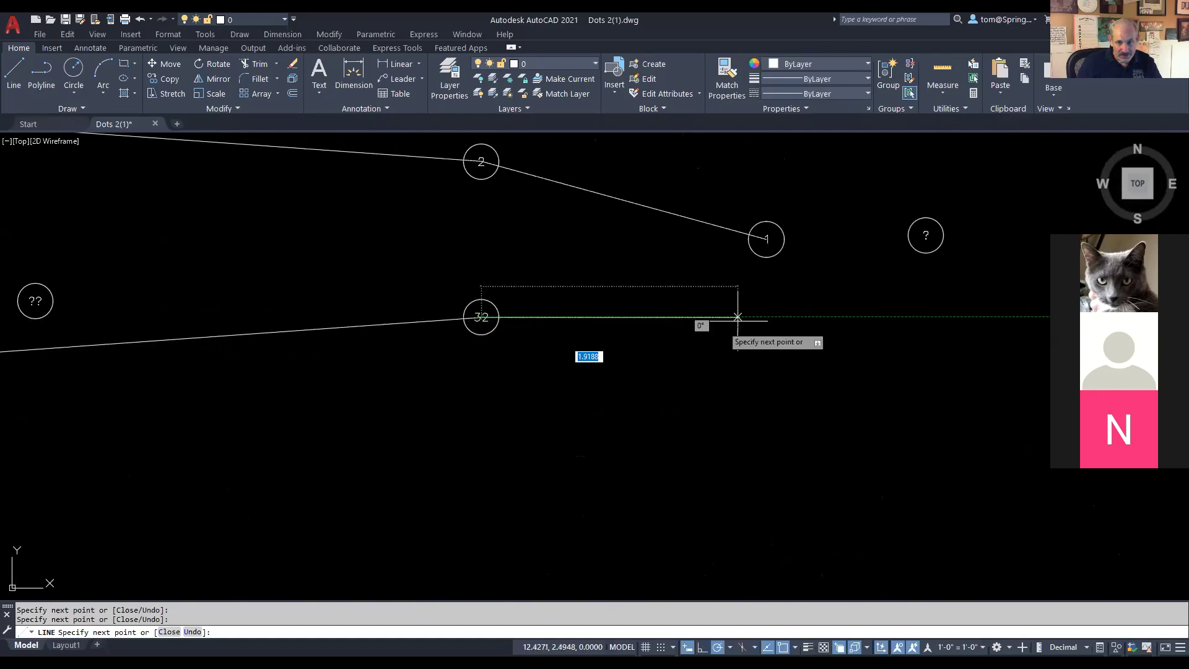
click(774, 243)
Step: End the LINE command, frame the whole jet outline, and return to the browser
key(Escape)
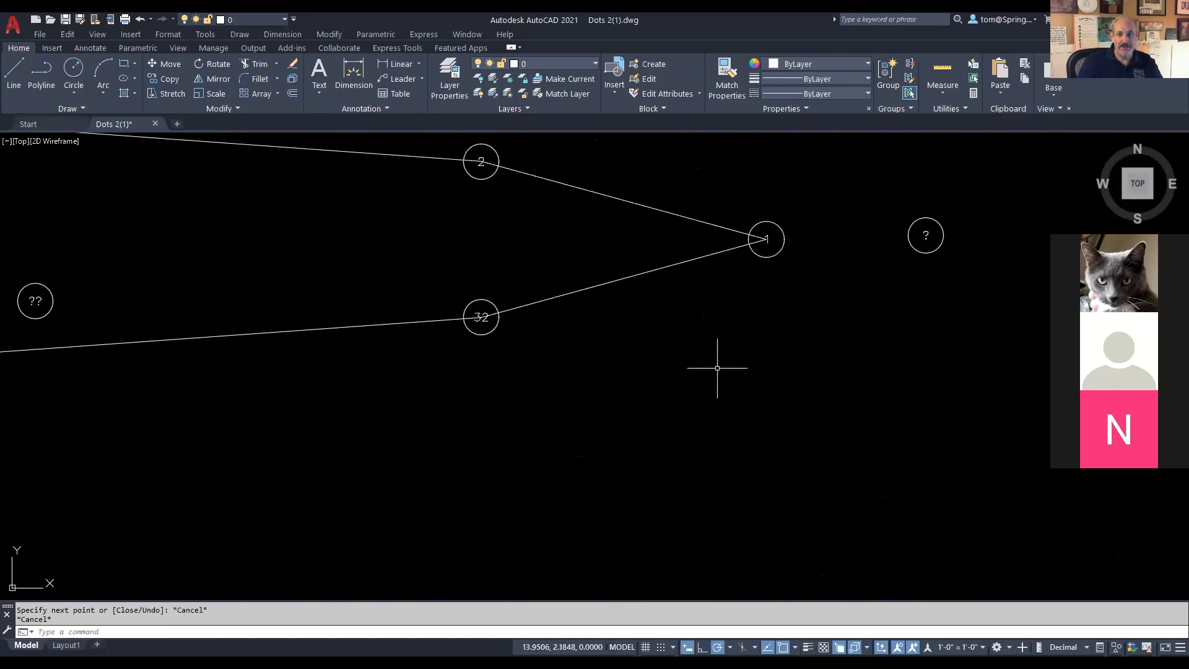
scroll(660, 445, down, 5)
drag(660, 445, 739, 380)
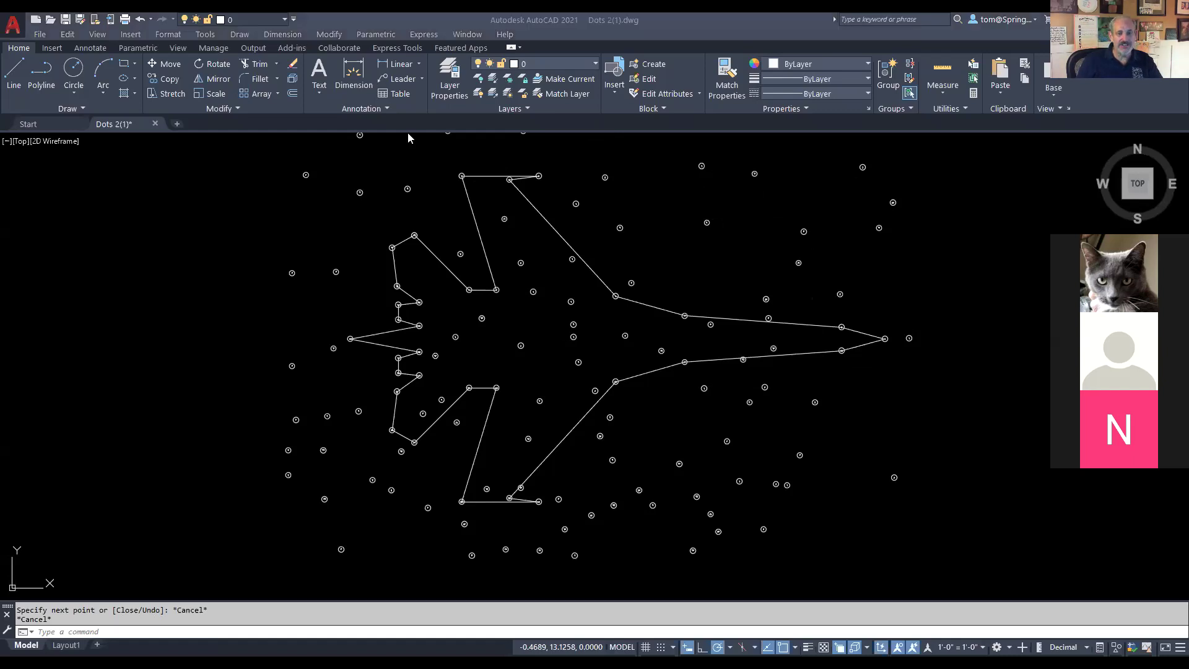
key(alt+Tab)
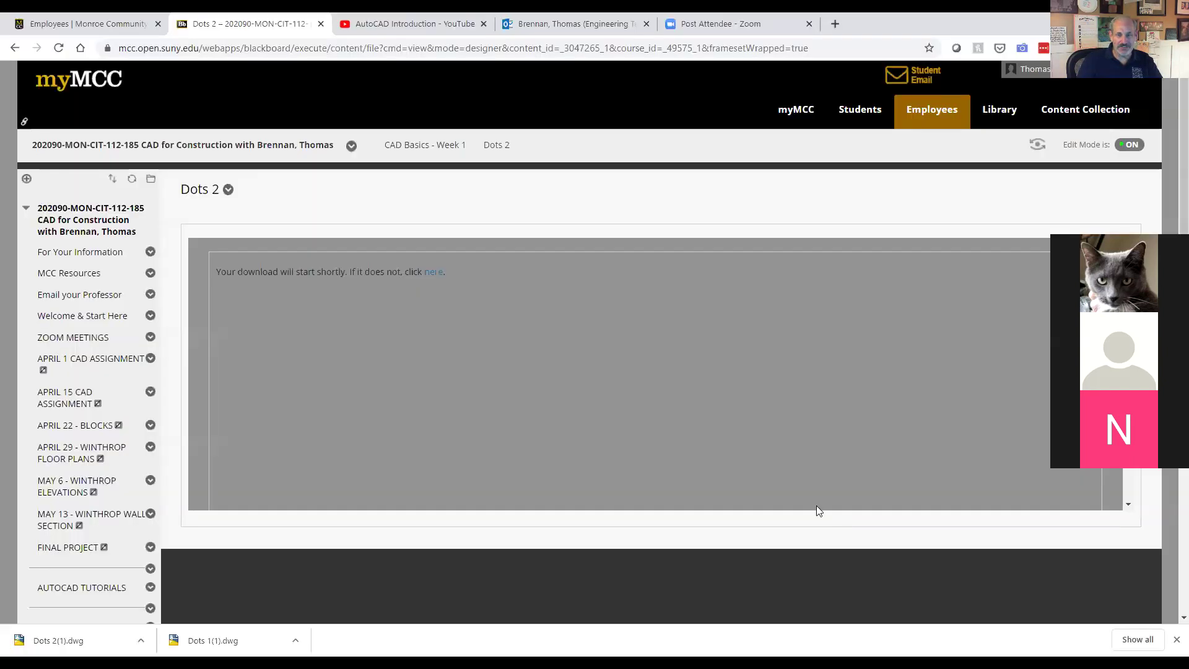
Step: Return to the CAD Basics - Week 1 list and scroll to Tutorial - Basic Drawing and Editing Commands
click(16, 49)
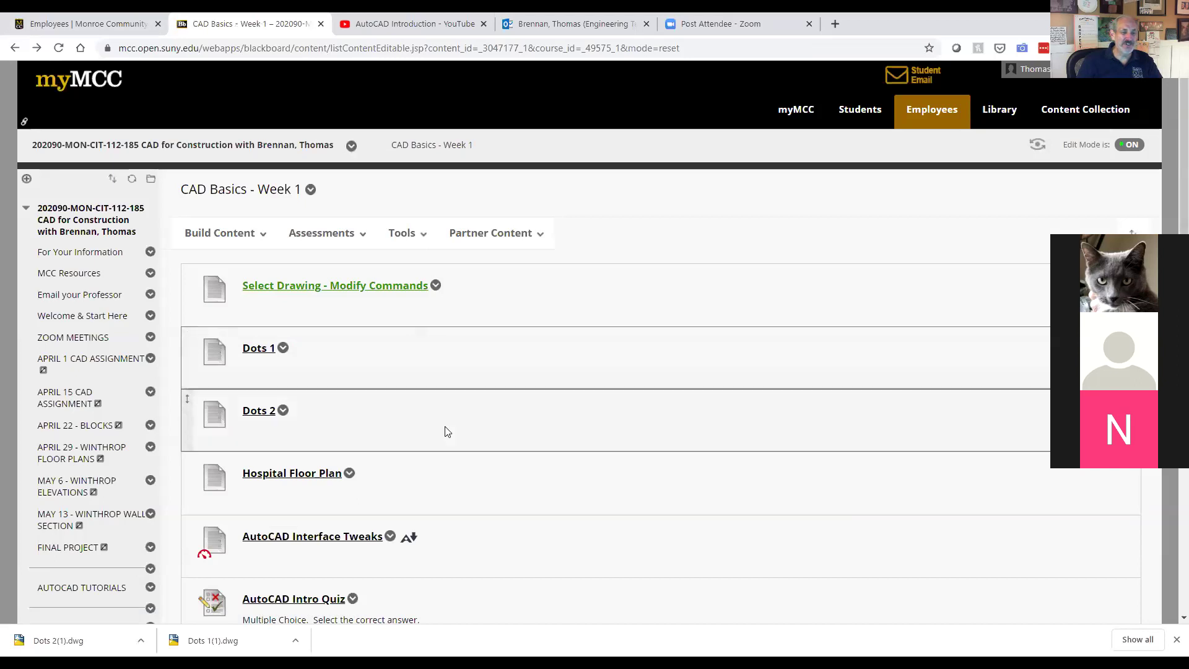
scroll(384, 427, down, 1)
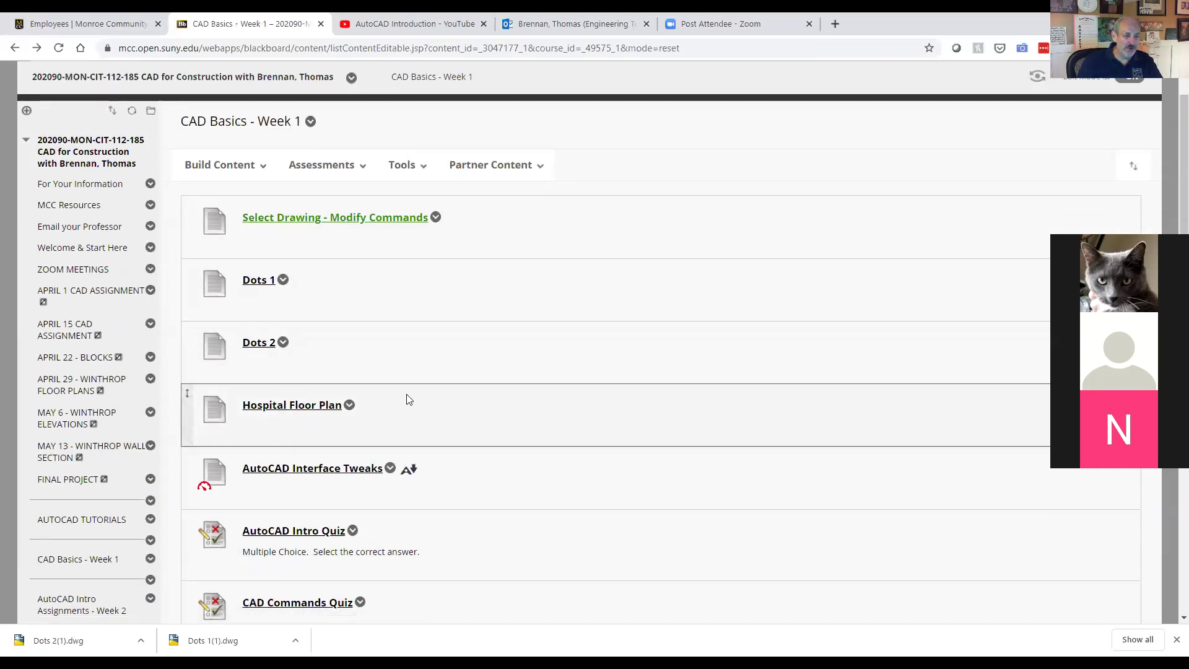
scroll(485, 406, down, 3)
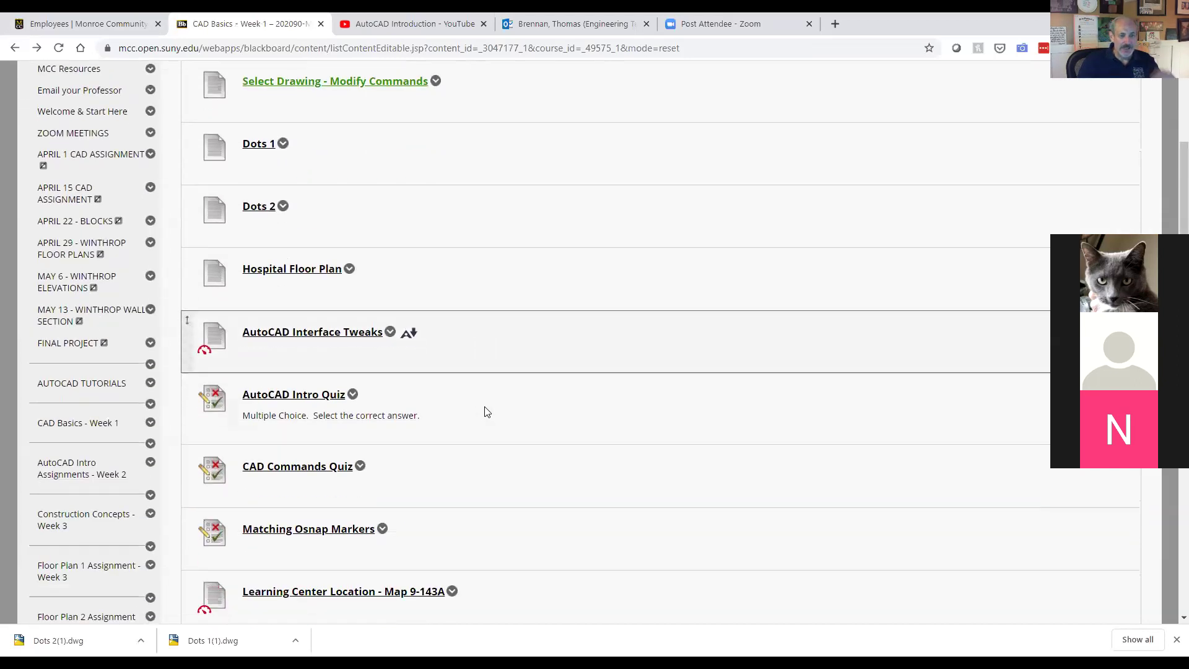
scroll(486, 409, down, 7)
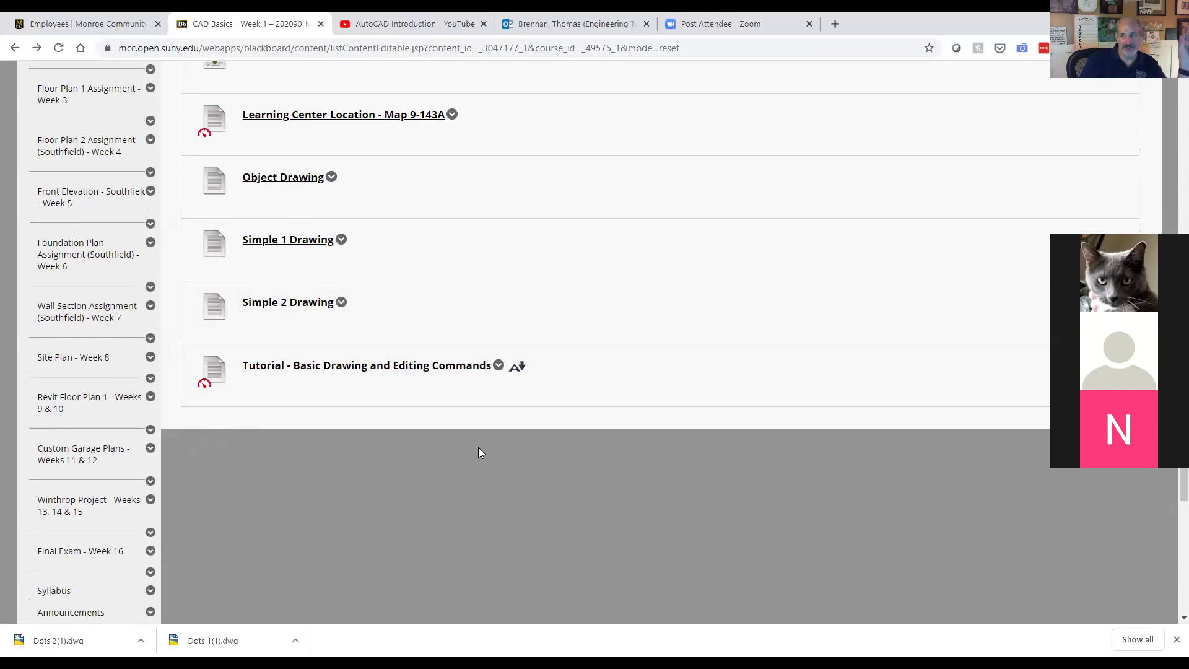
scroll(308, 443, up, 1)
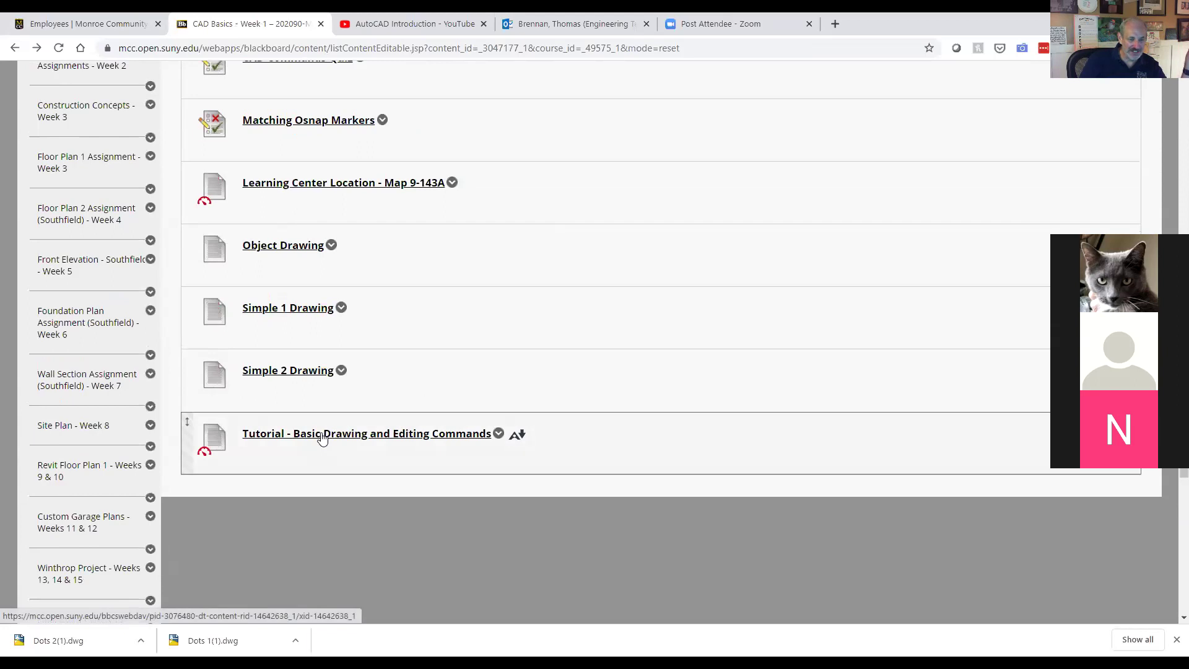
click(321, 437)
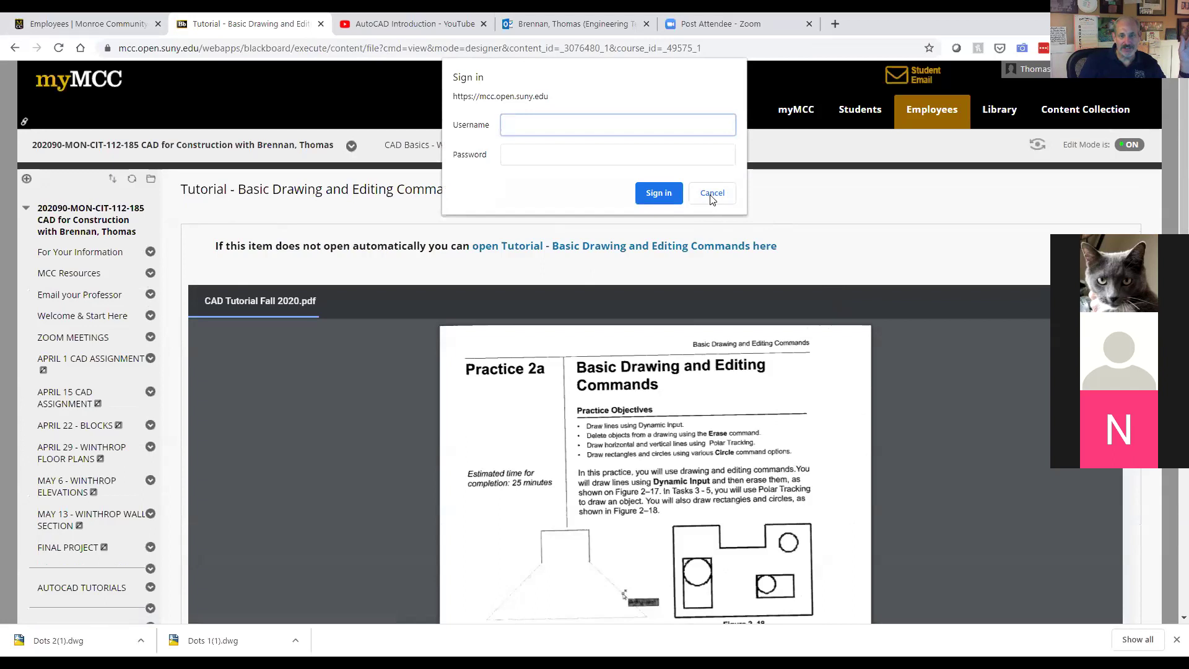
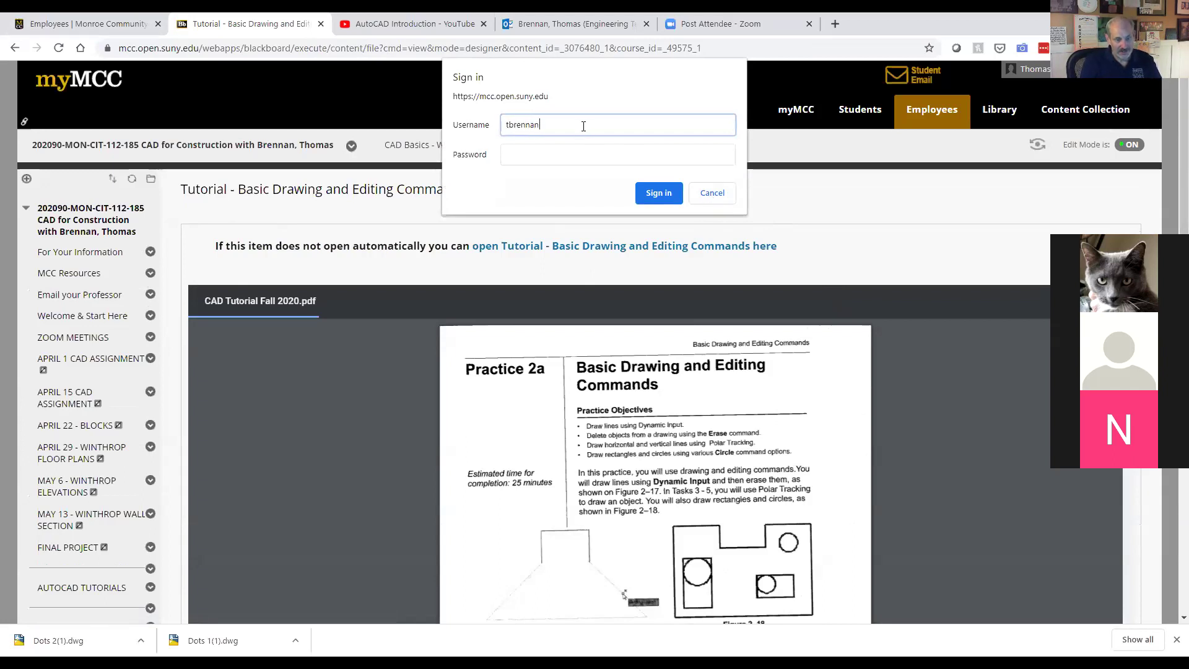
click(569, 161)
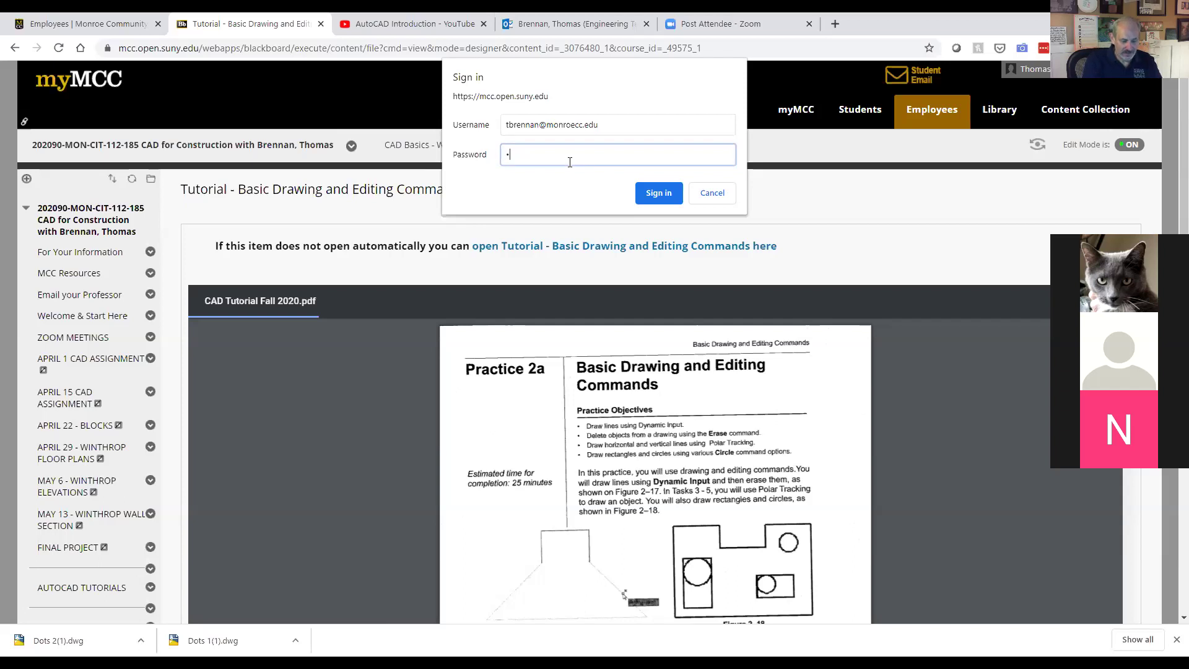
text(•••••••)
key(Return)
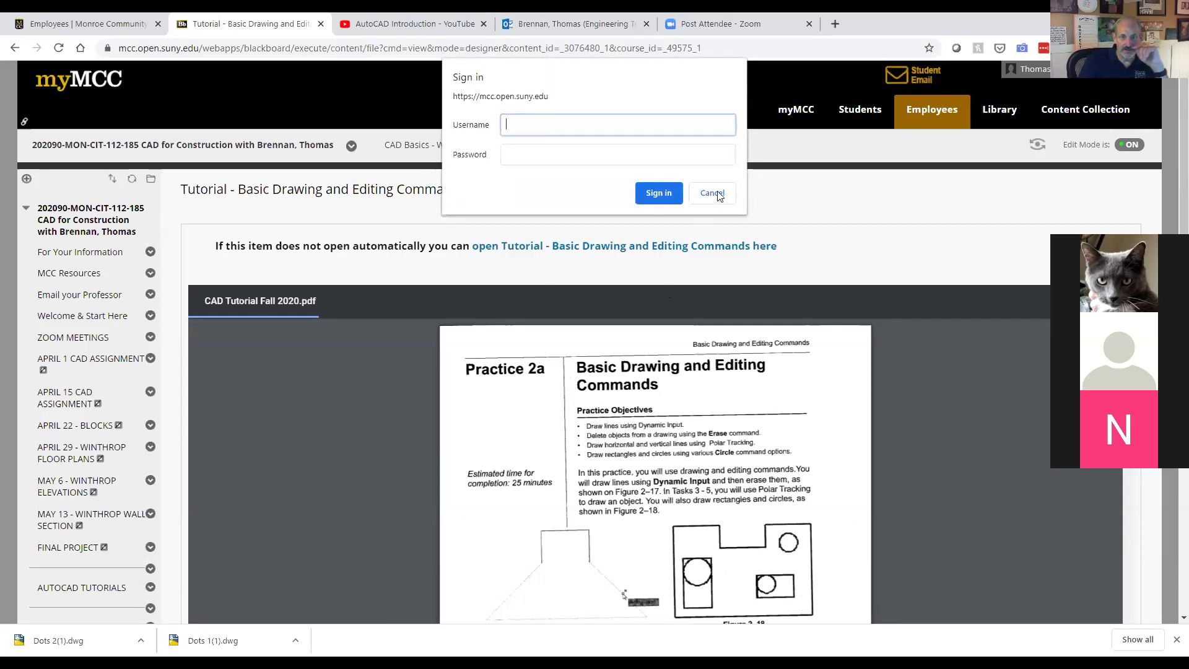
click(713, 192)
scroll(790, 449, down, 1)
scroll(790, 449, up, 1)
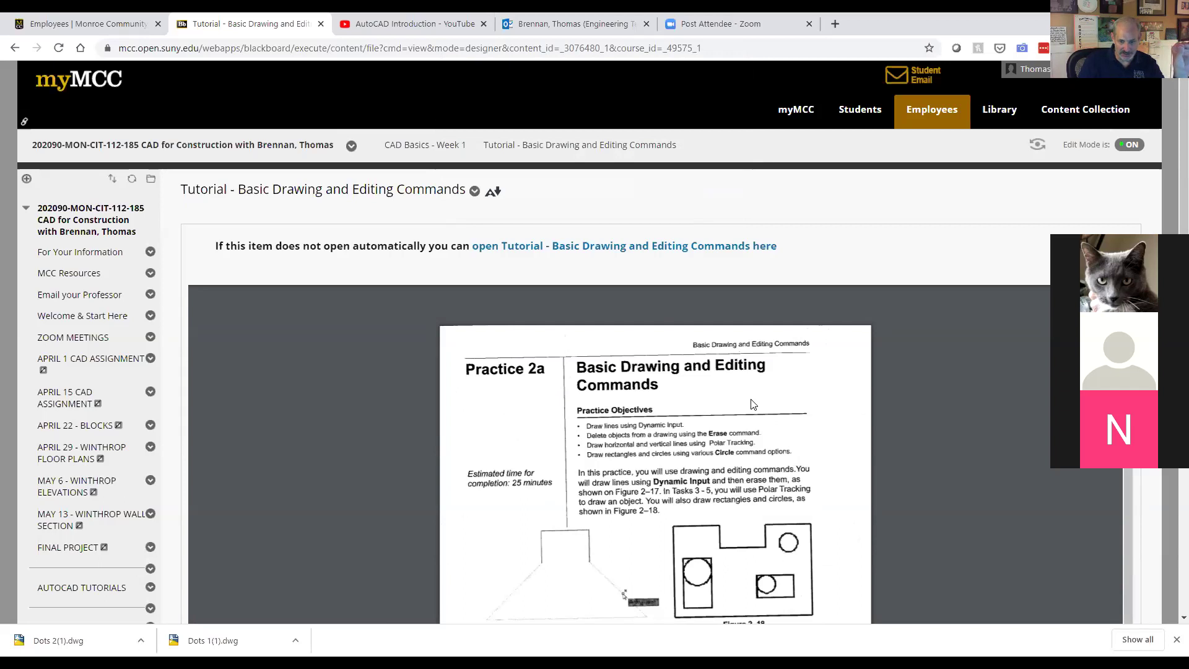
scroll(753, 404, down, 2)
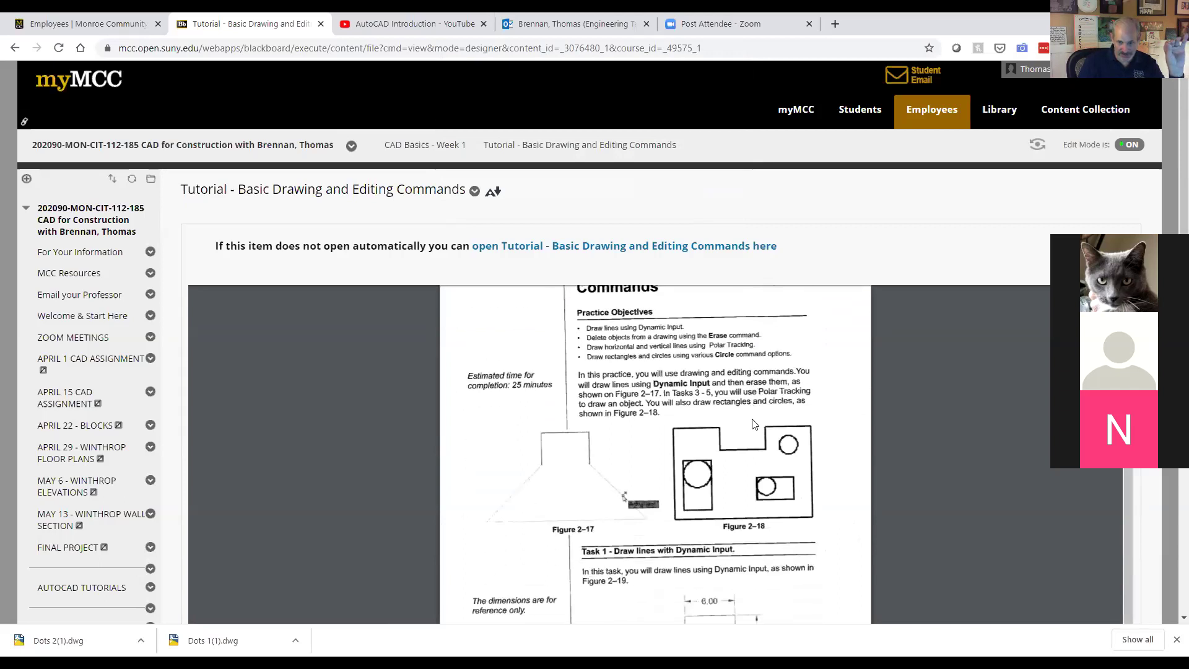
scroll(781, 427, down, 1)
scroll(805, 439, down, 6)
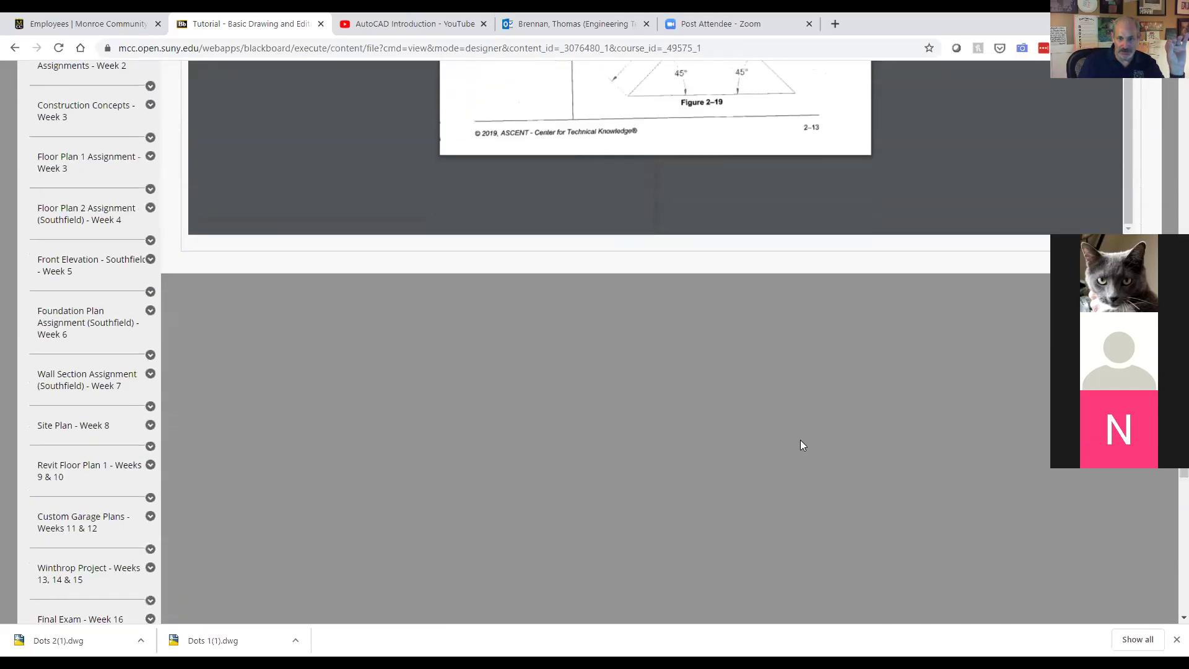
scroll(800, 439, up, 4)
scroll(799, 440, up, 5)
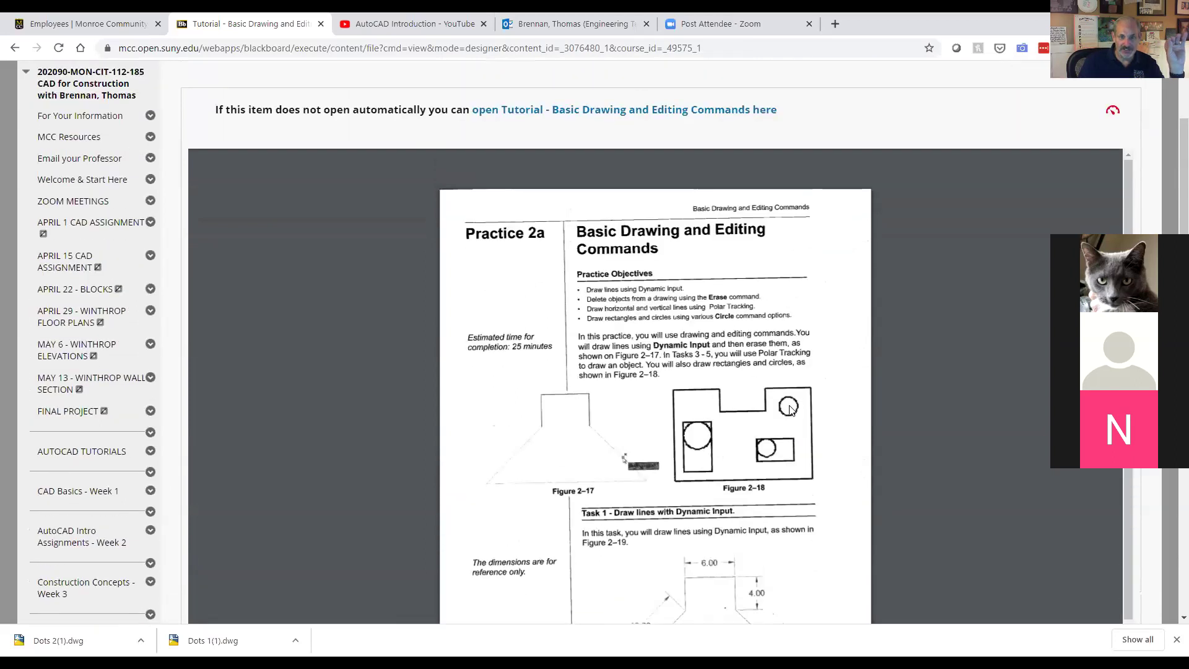
scroll(791, 410, down, 1)
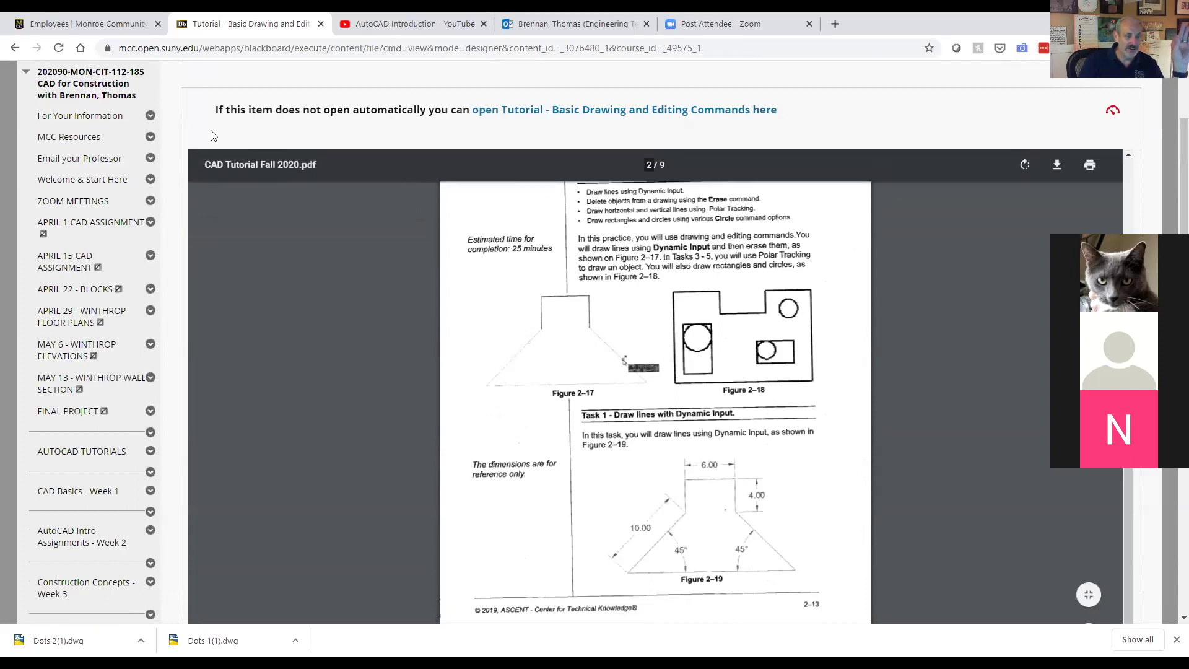
click(15, 47)
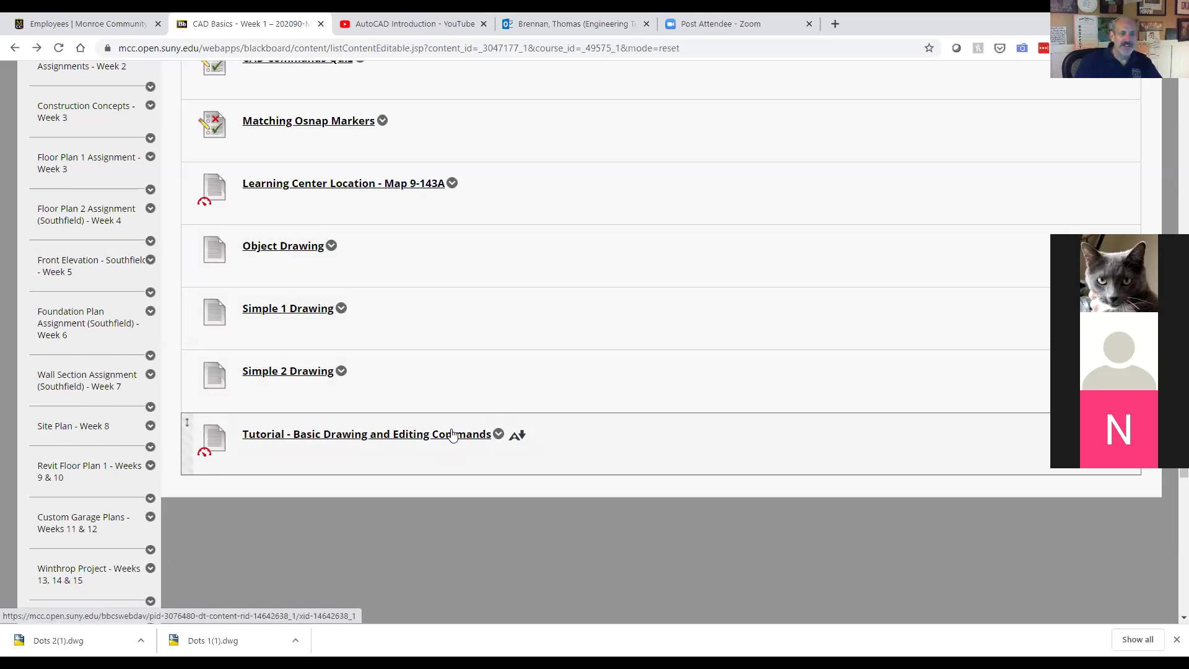
scroll(379, 305, up, 3)
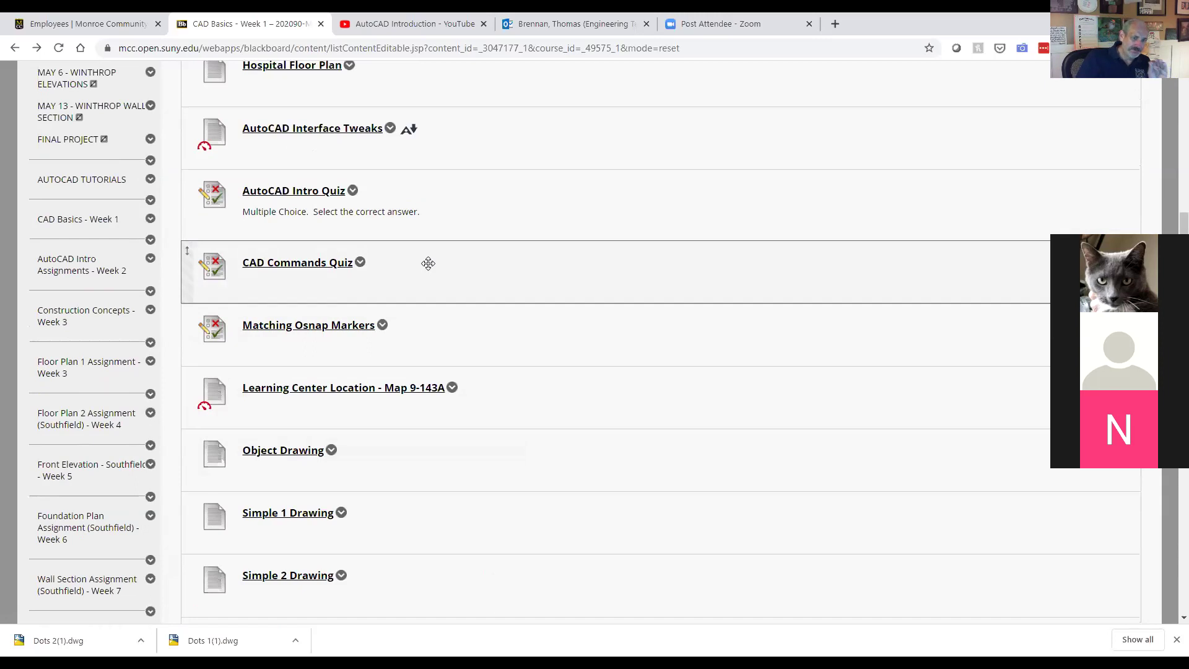
scroll(428, 263, down, 1)
scroll(429, 263, up, 1)
scroll(428, 263, up, 4)
scroll(429, 263, down, 1)
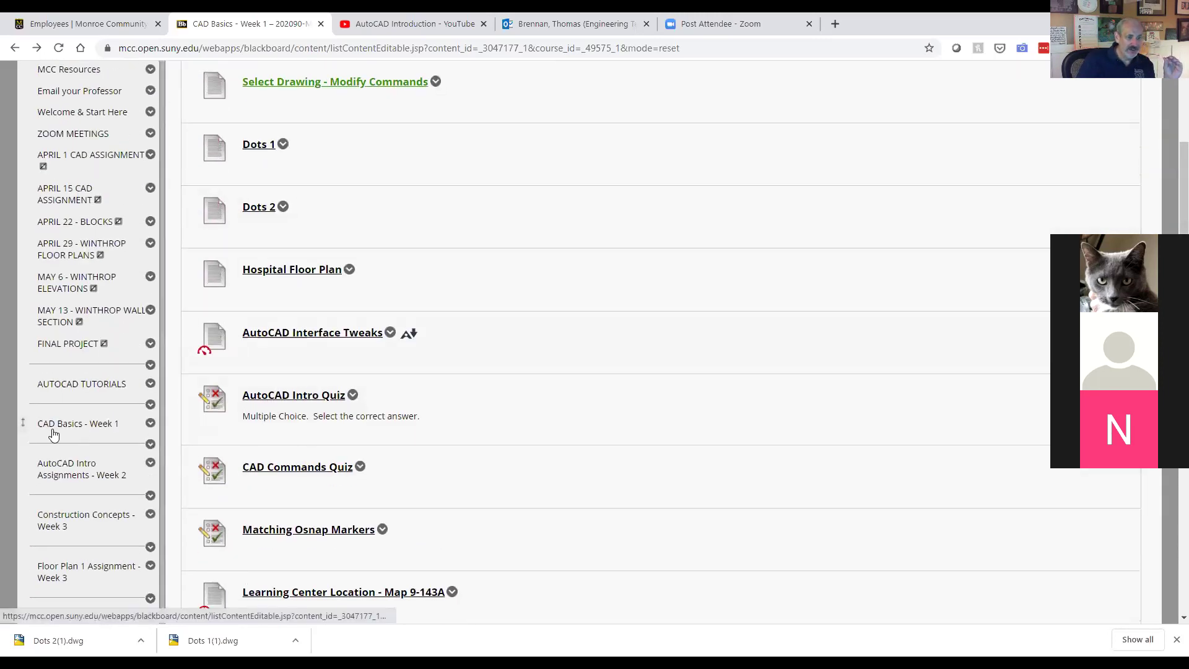
Step: Go to AutoCAD Intro Assignments - Week 2, check WEEK 2 CAD FILES, then open AutoCAD Intro Assignments 2019
click(71, 475)
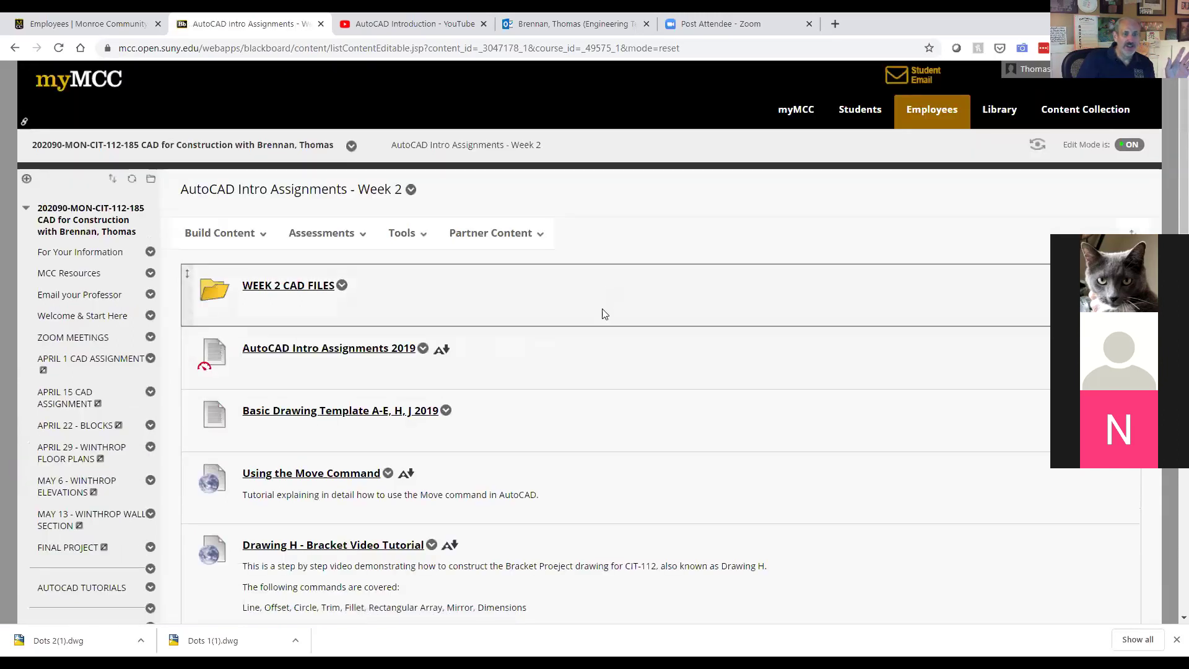
scroll(604, 313, down, 1)
scroll(604, 312, down, 1)
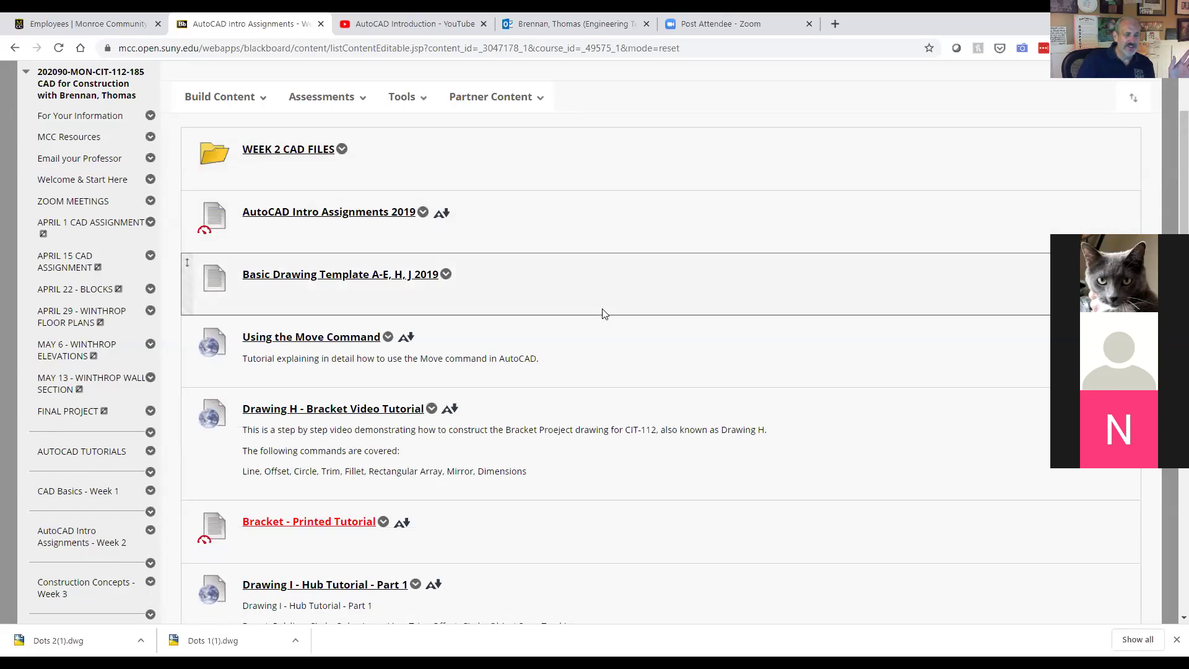
click(298, 156)
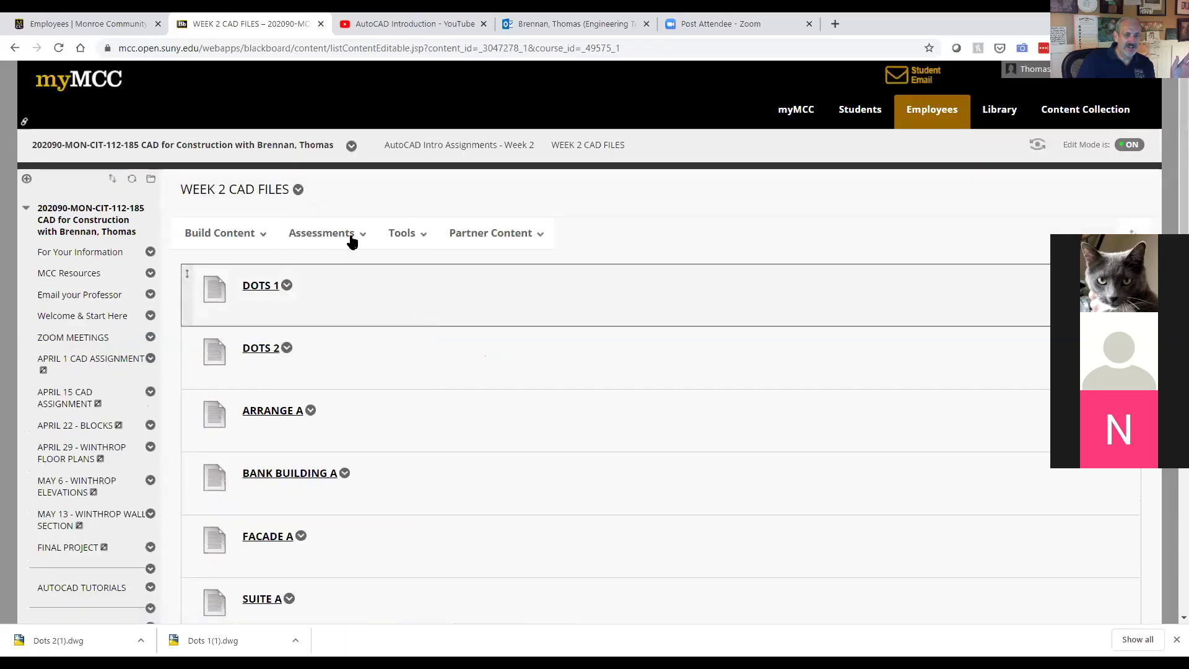
click(16, 49)
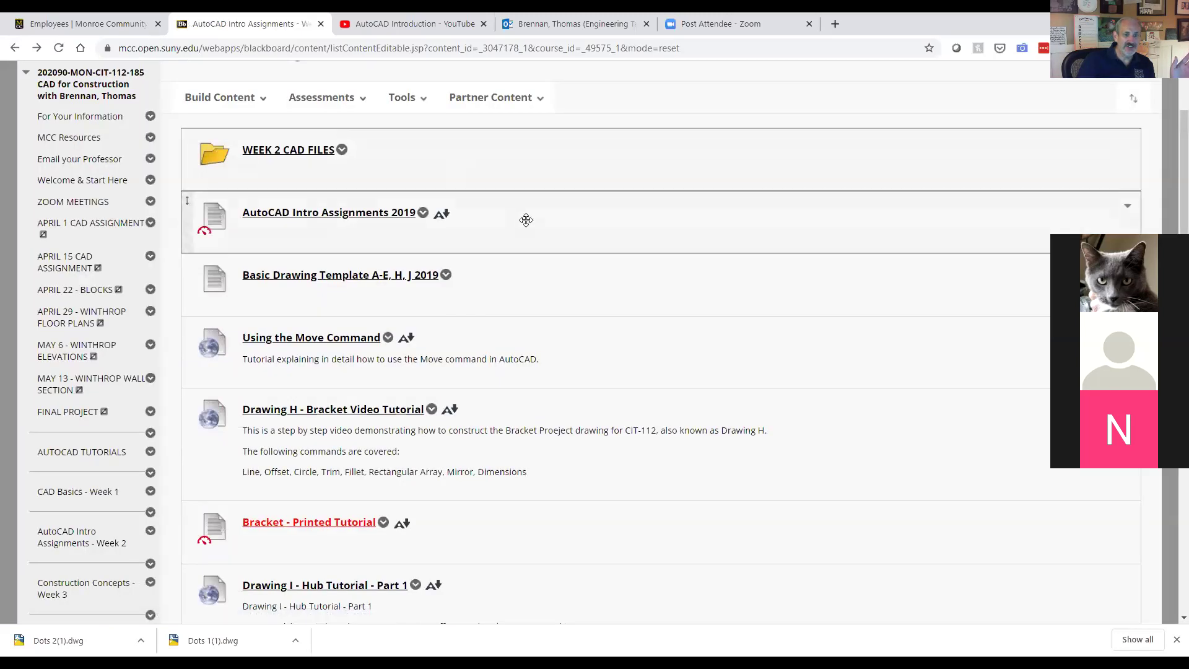
click(361, 214)
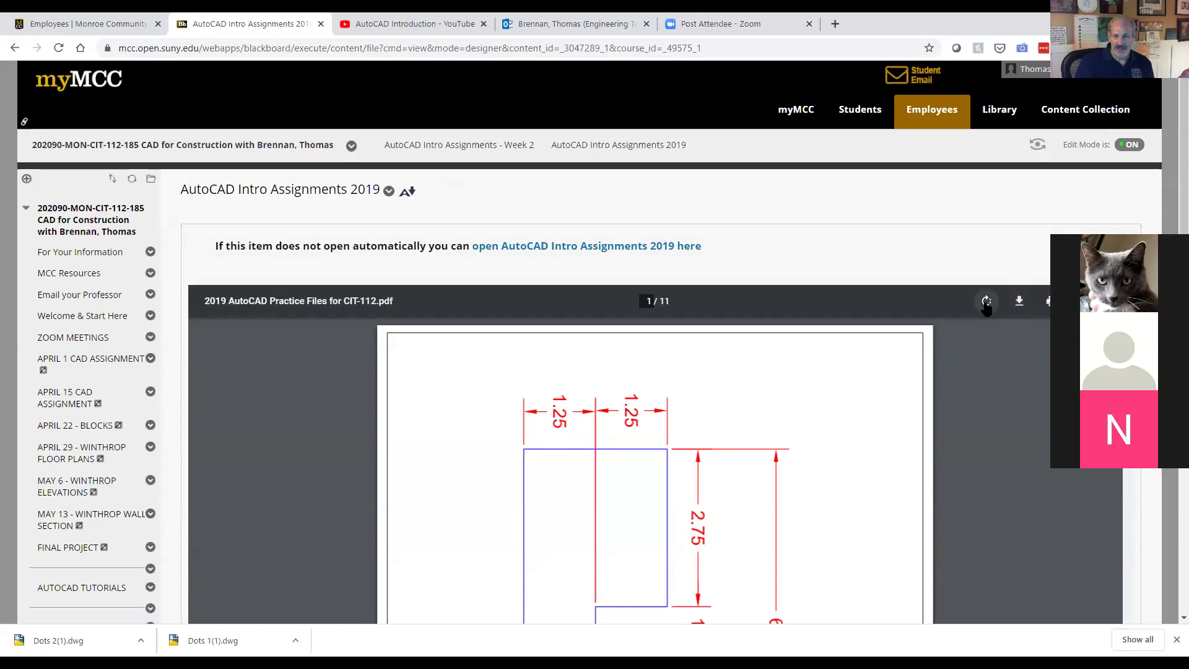
Step: Rotate the practice PDF page so it sits upright
click(987, 302)
click(987, 302)
click(987, 302)
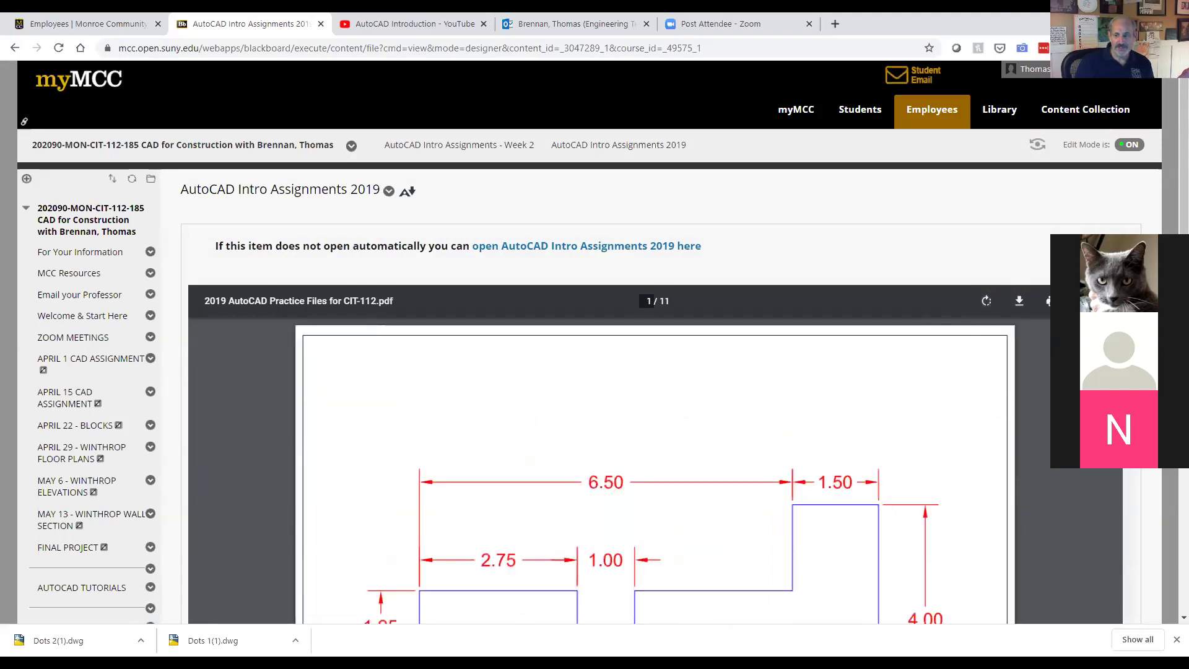
Step: Scroll through practice Drawings A to D, then return to the Week 2 content list
scroll(588, 341, down, 4)
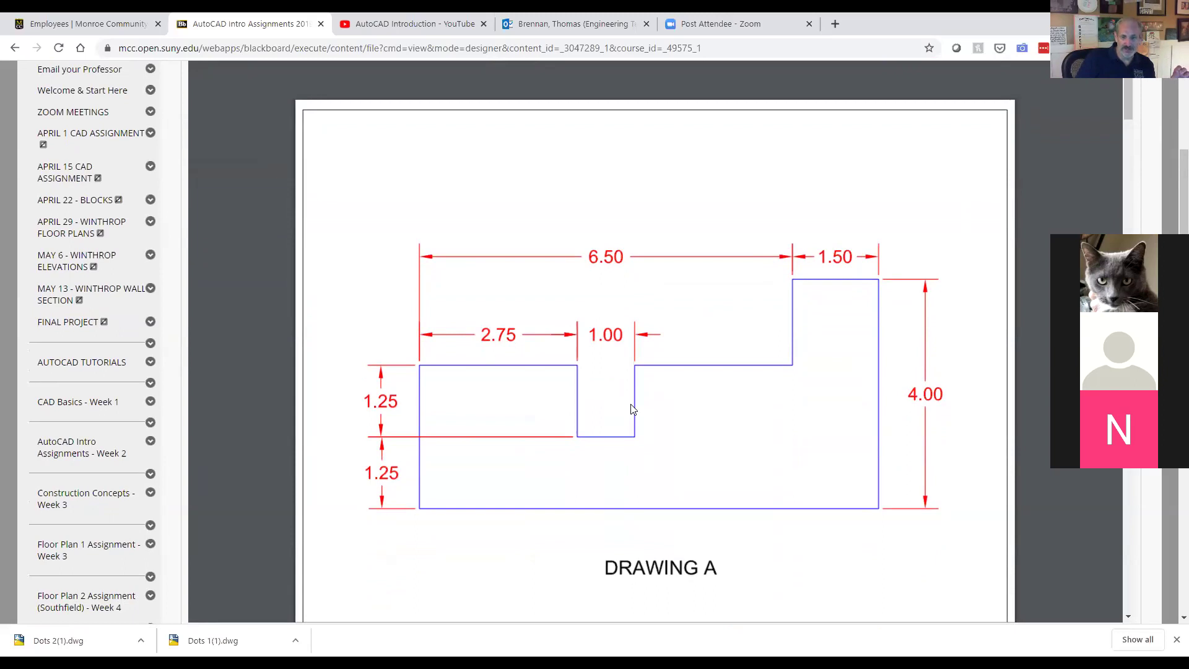
scroll(631, 409, down, 6)
scroll(633, 410, down, 4)
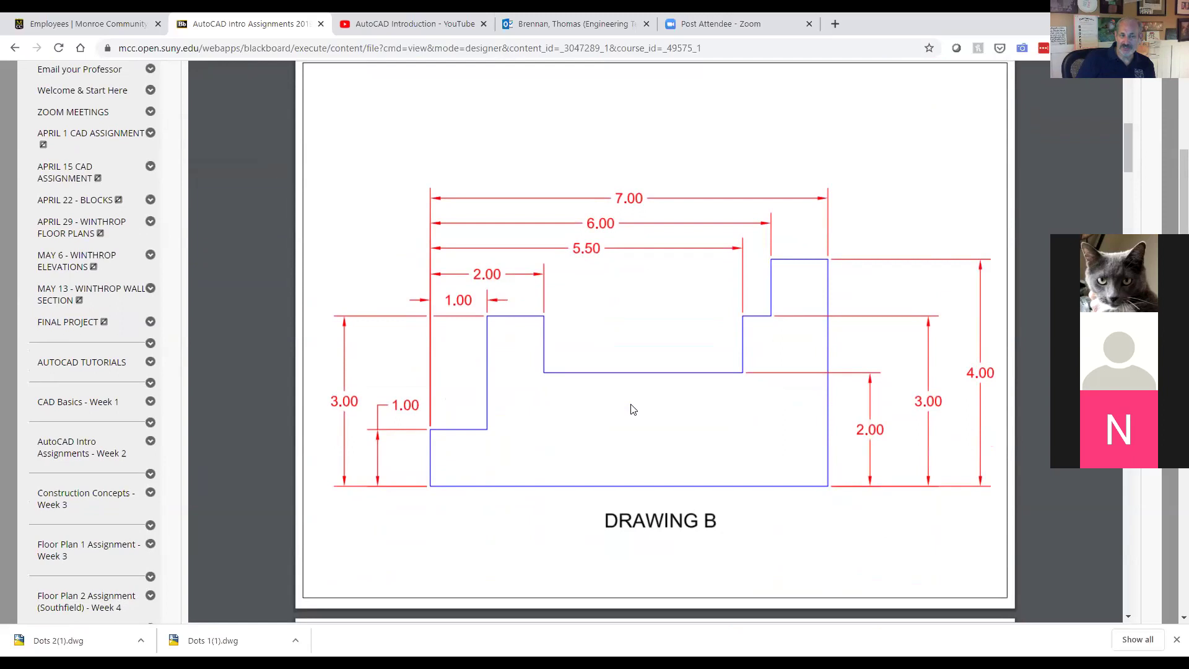
scroll(633, 410, down, 9)
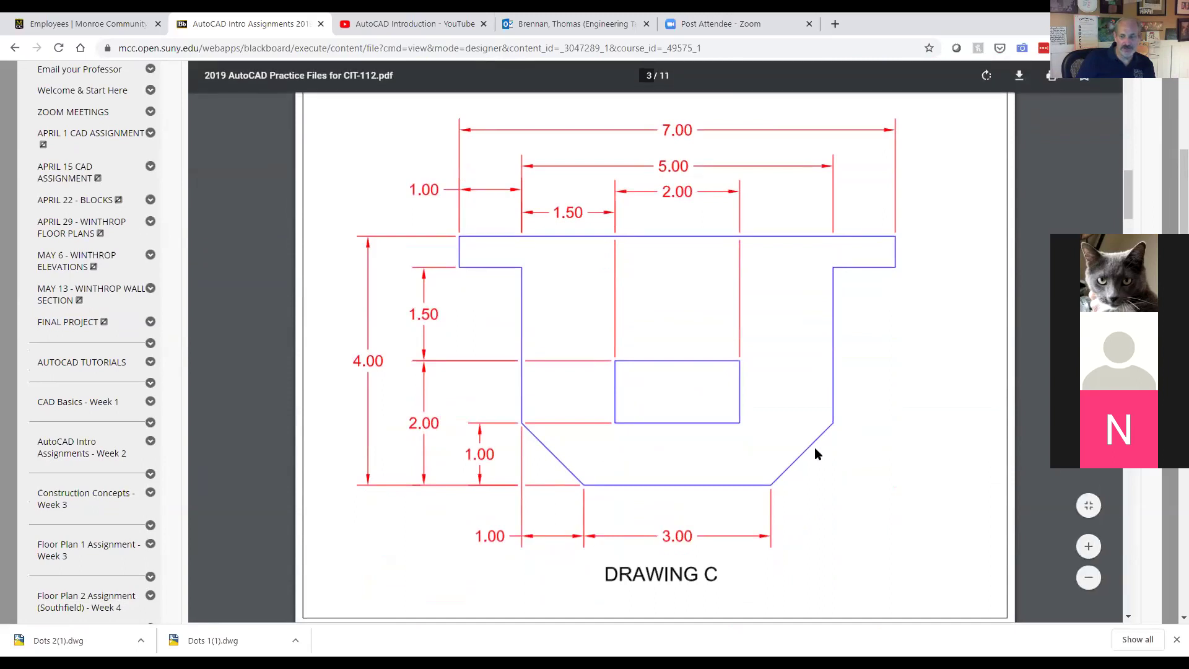
scroll(815, 449, down, 10)
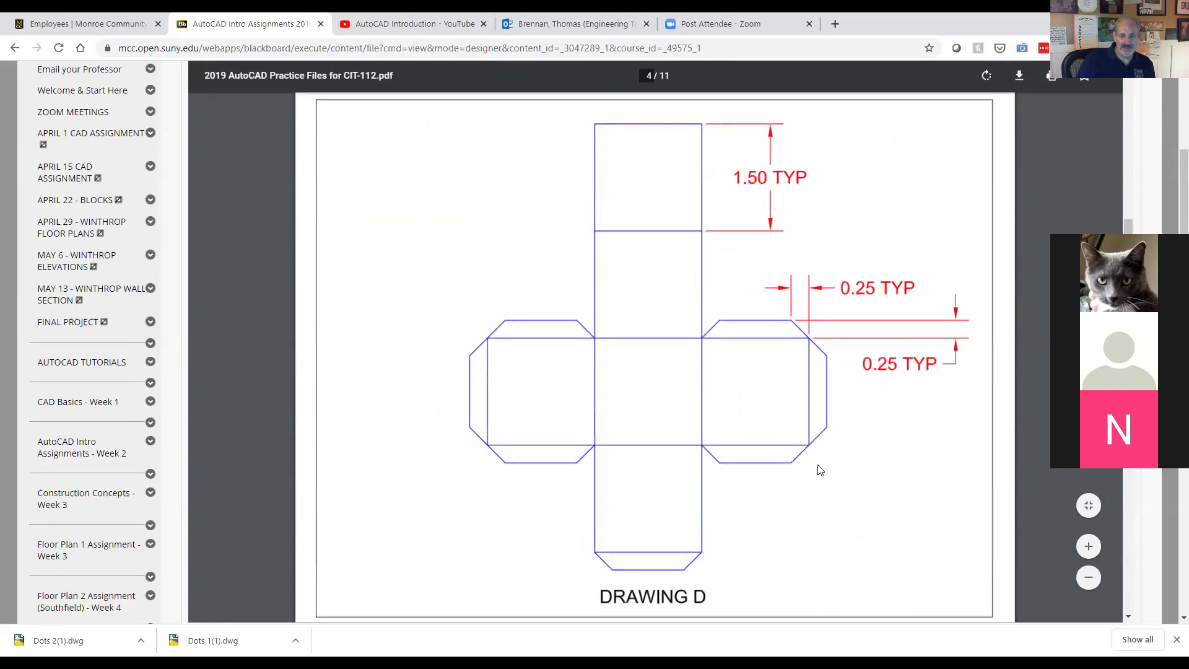
scroll(819, 470, down, 1)
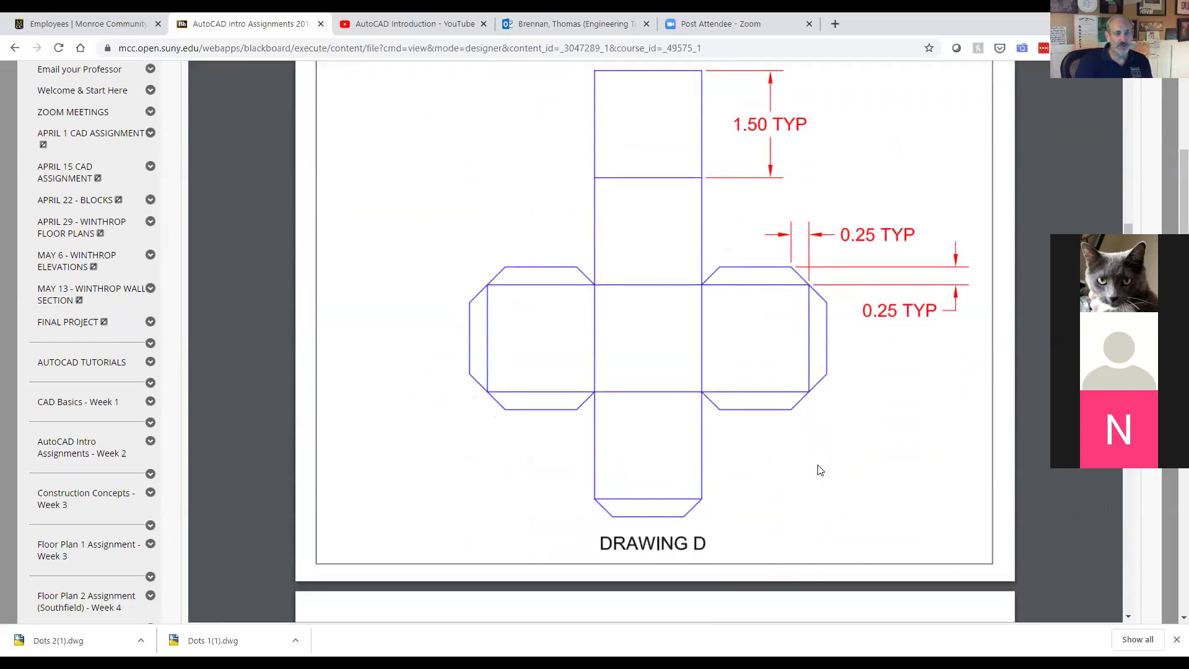
scroll(819, 470, up, 15)
scroll(819, 470, up, 12)
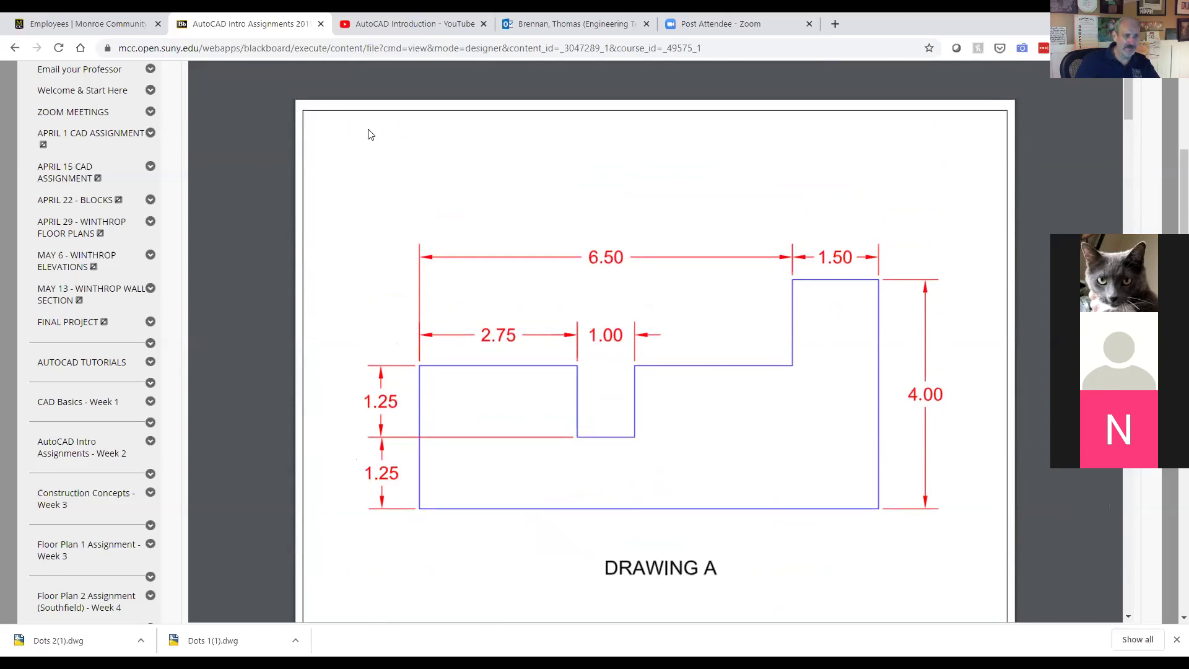
click(14, 48)
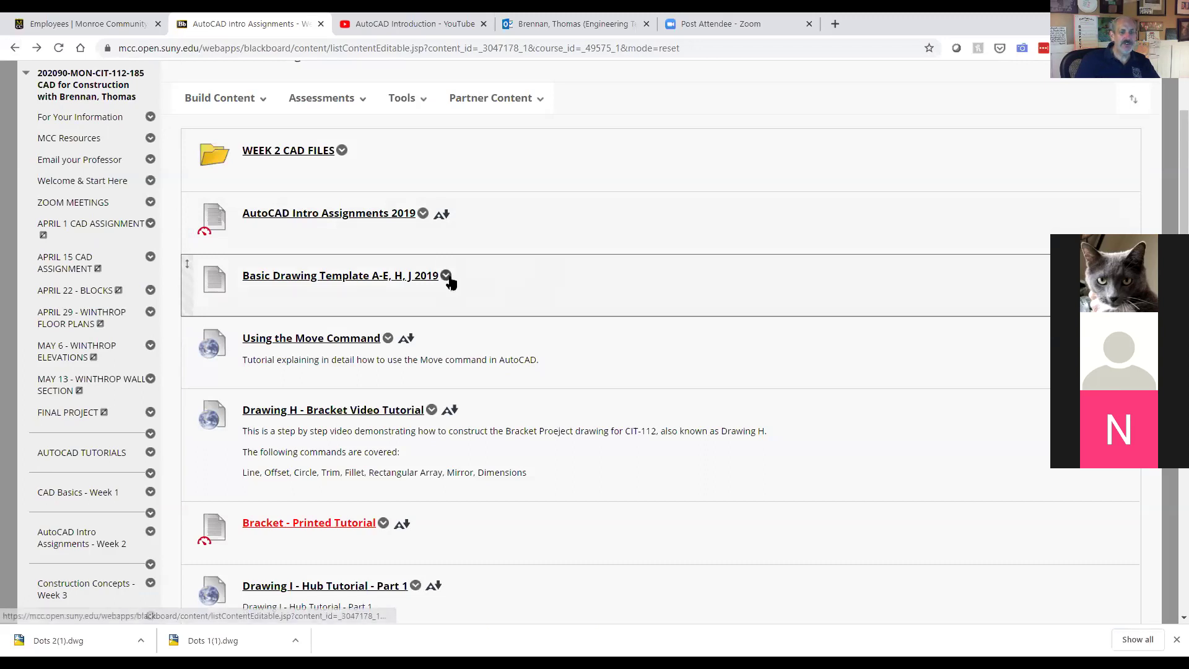
Step: Download and open the Basic Drawing Template A-E, H, J 2019 .dwt, then return to AutoCAD
click(445, 276)
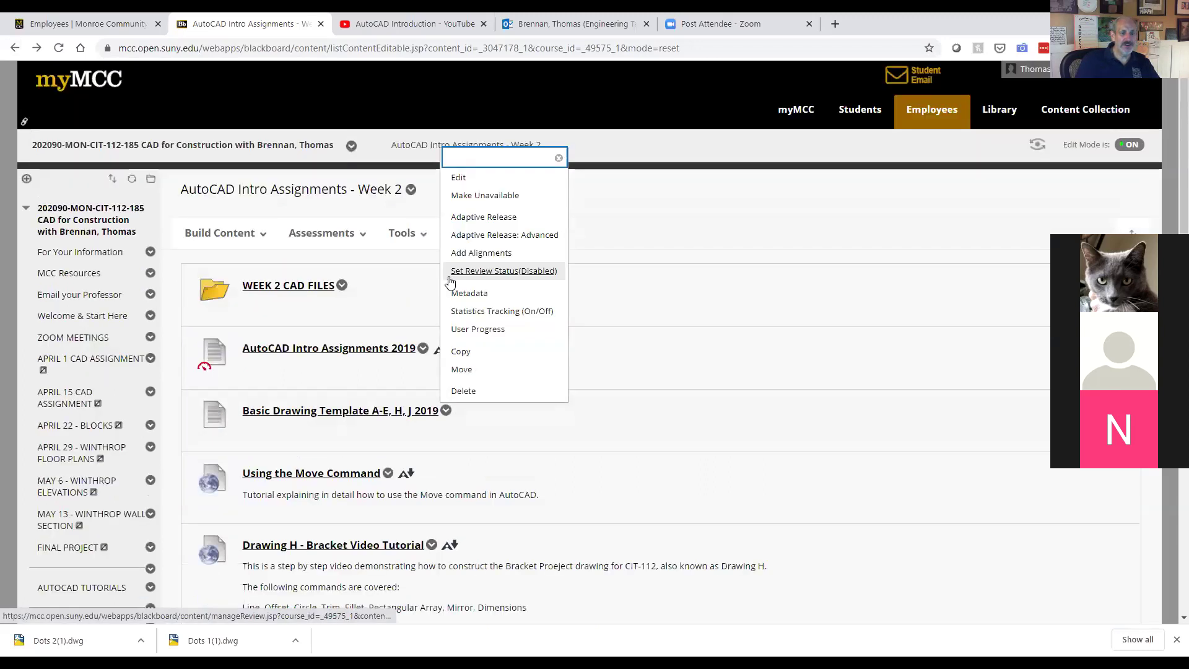
click(398, 297)
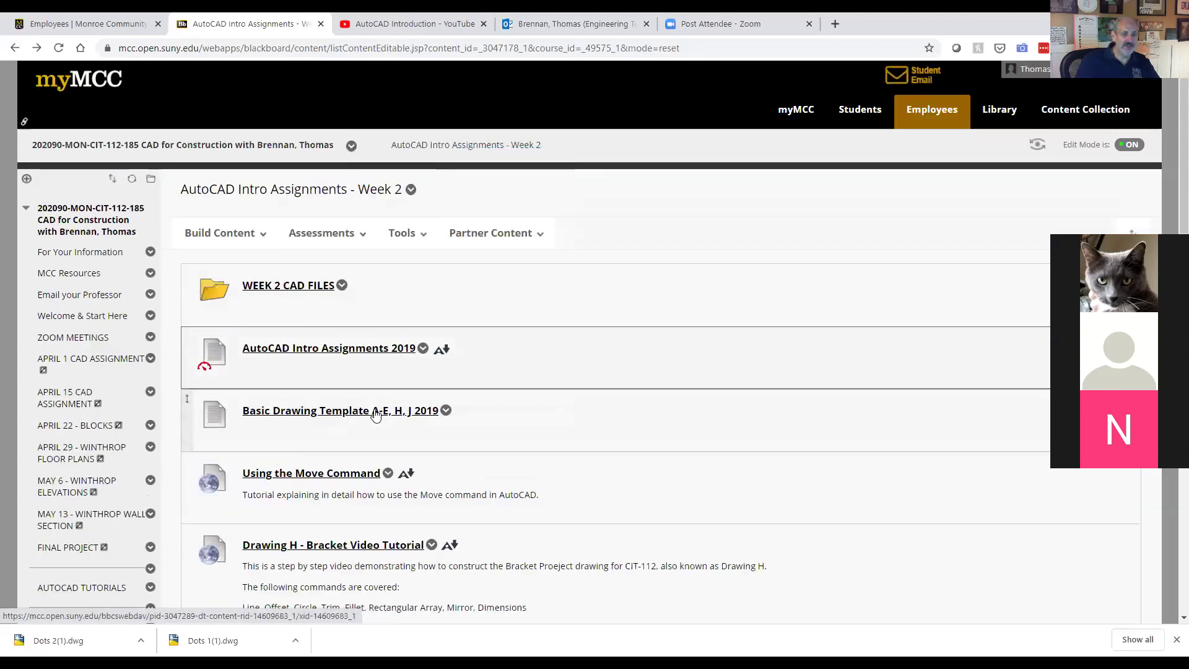
scroll(355, 396, down, 1)
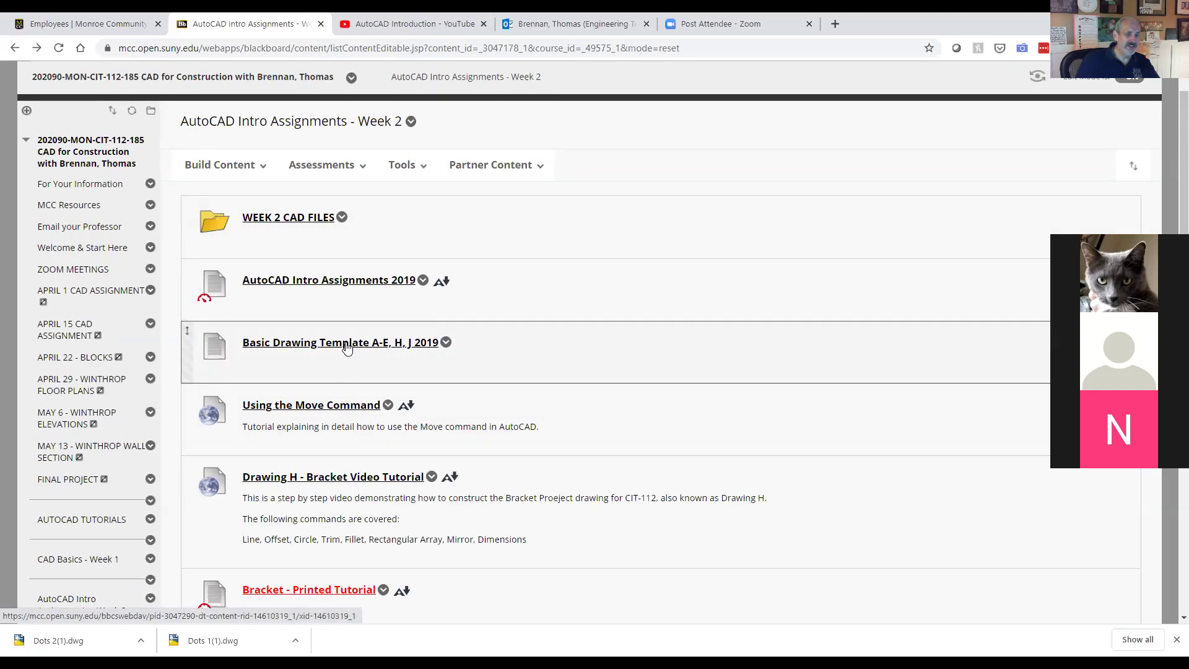
click(446, 344)
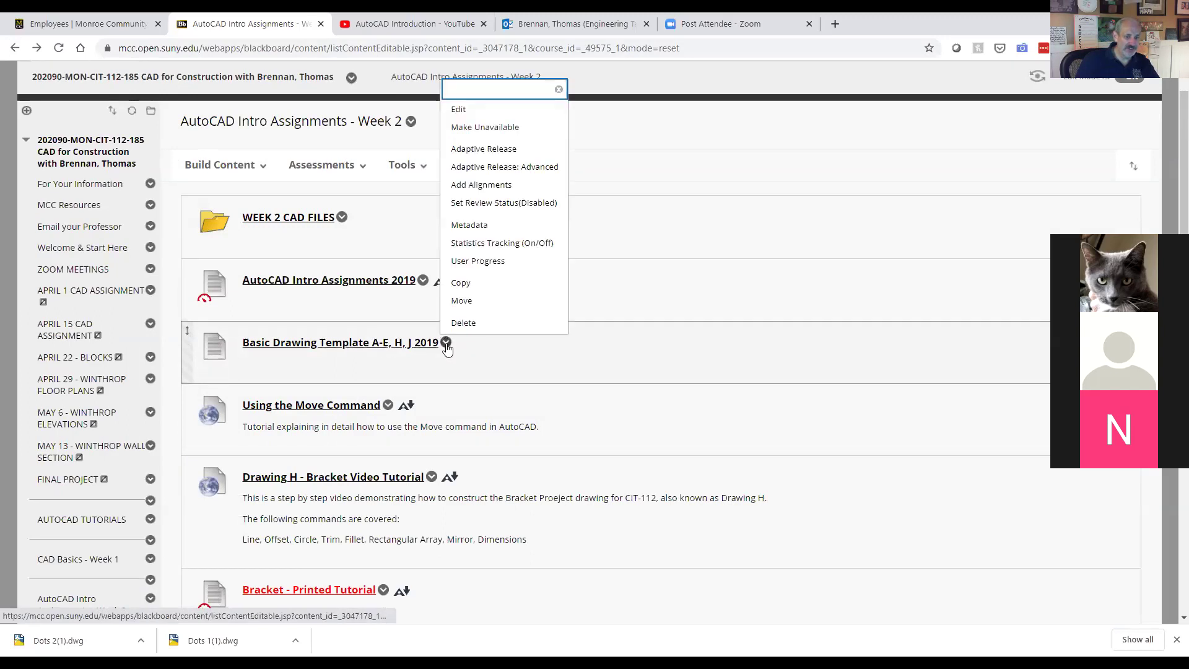
click(392, 344)
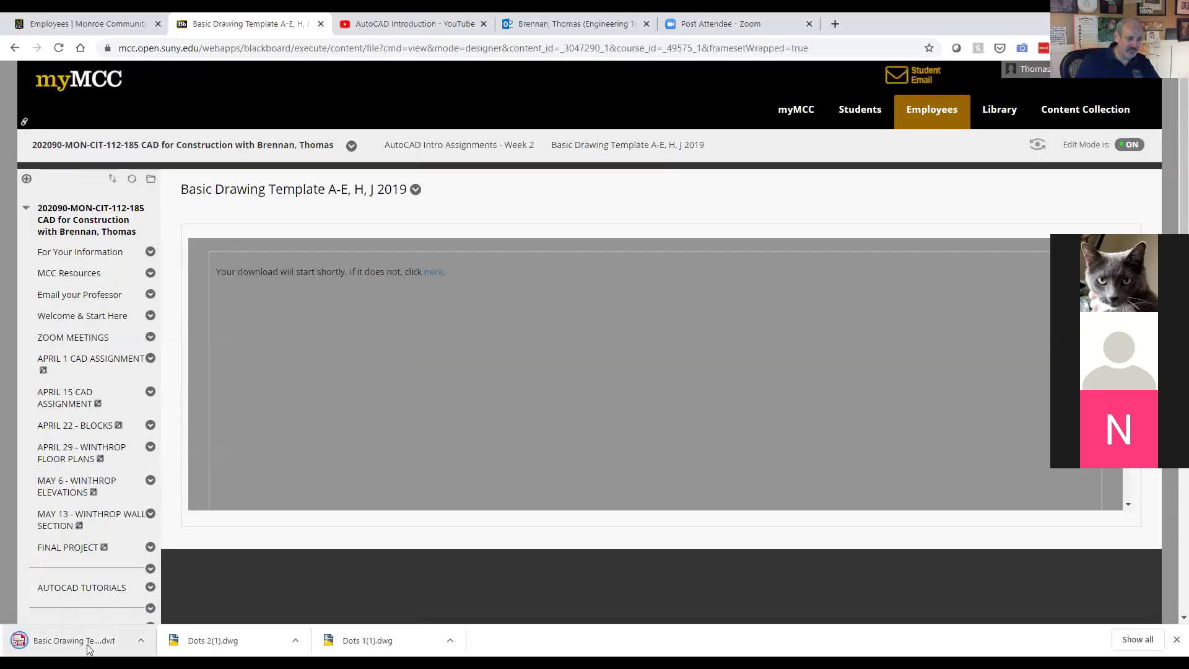
click(90, 649)
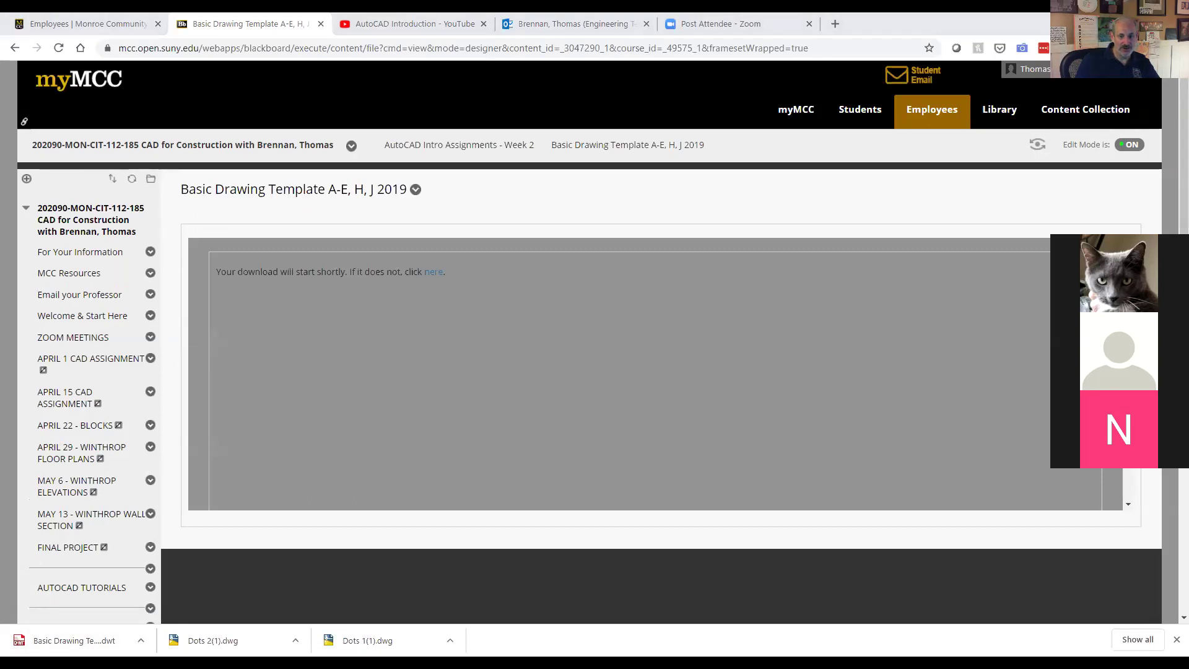
key(alt+Tab)
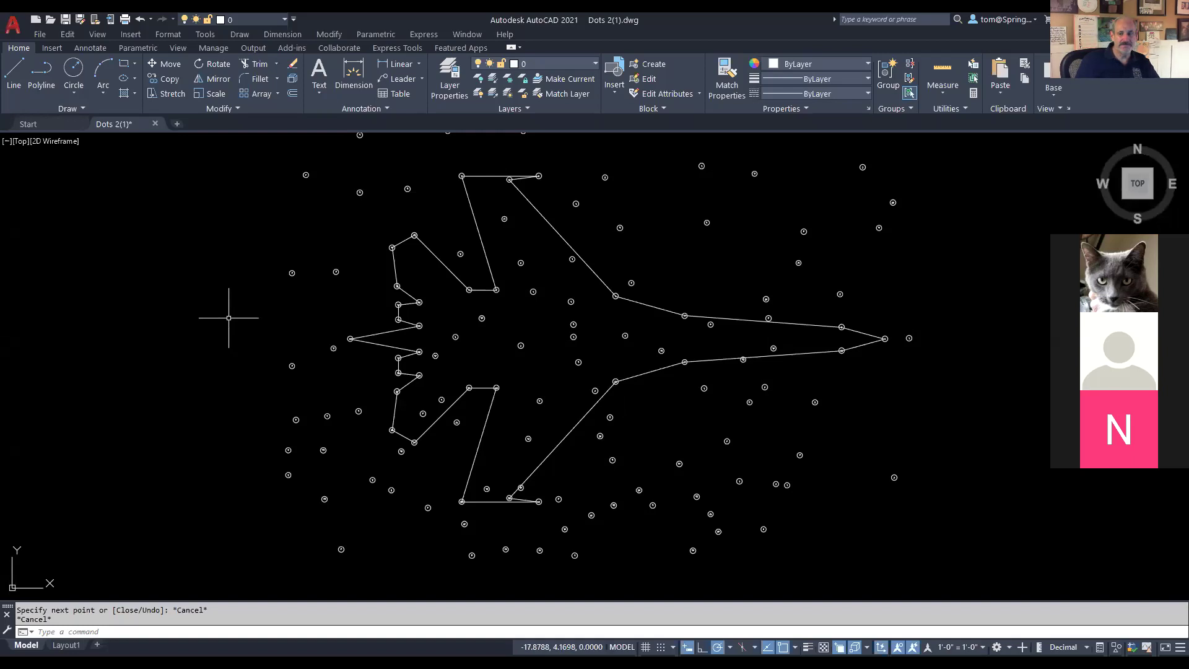
Step: Close Dots 2(1) without saving; start Drawing2 from Downloads' Basic Drawing Template A-E, H, J 2019.dwt
click(156, 124)
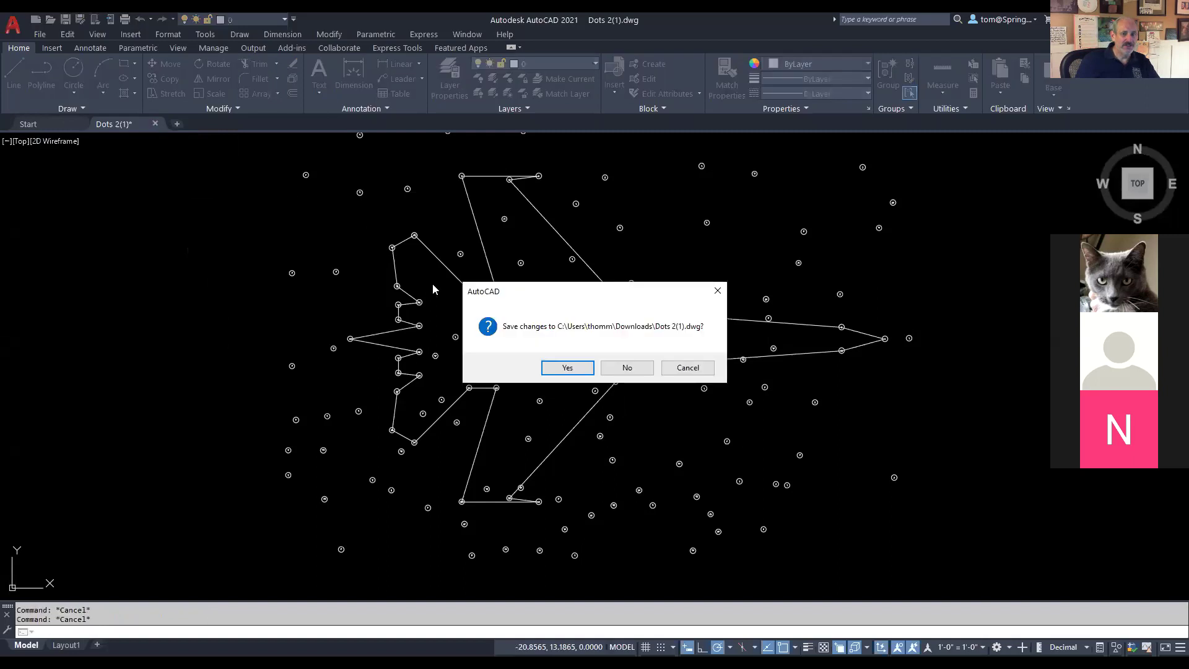
click(629, 370)
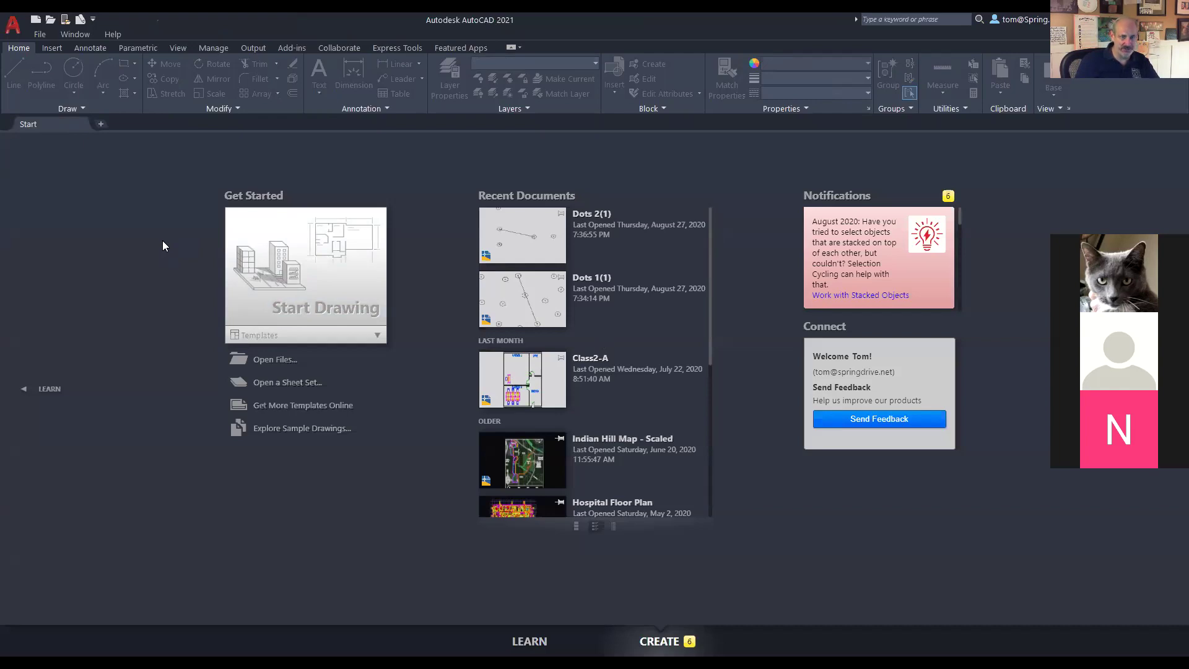
click(36, 21)
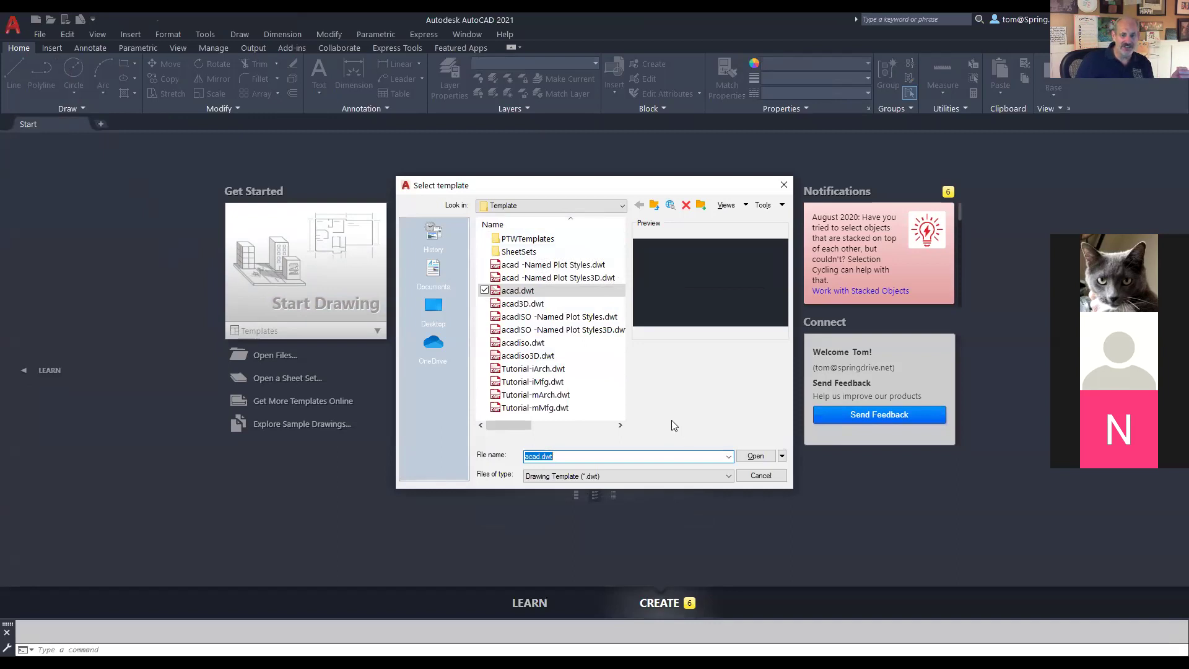
click(622, 205)
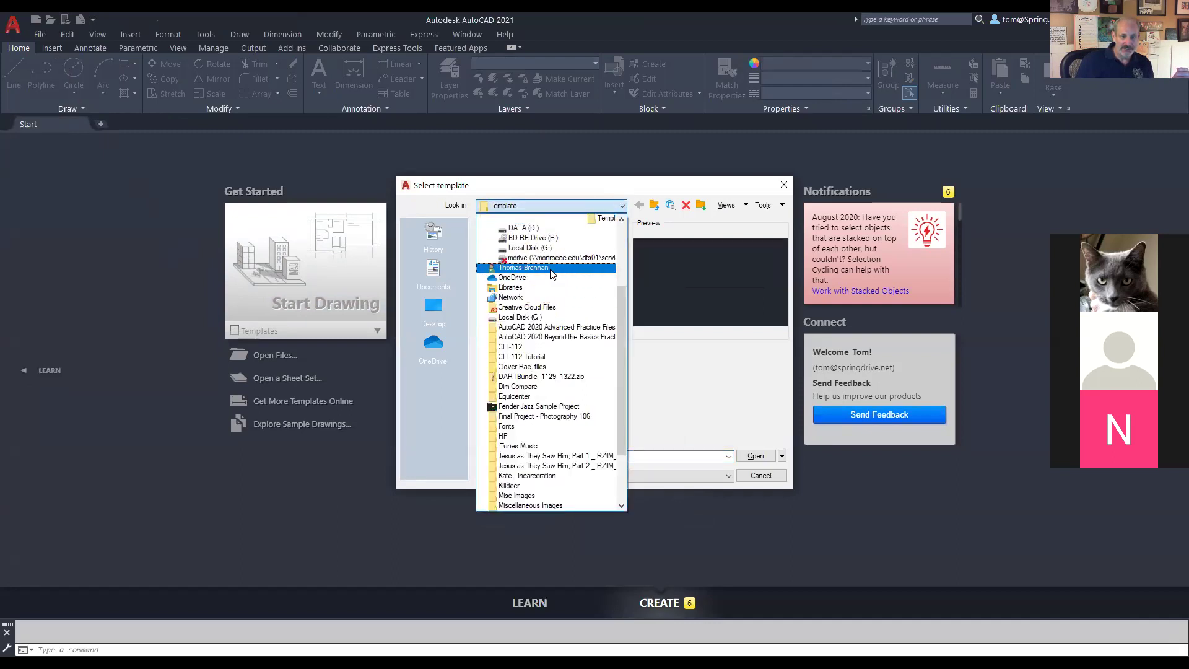
click(551, 268)
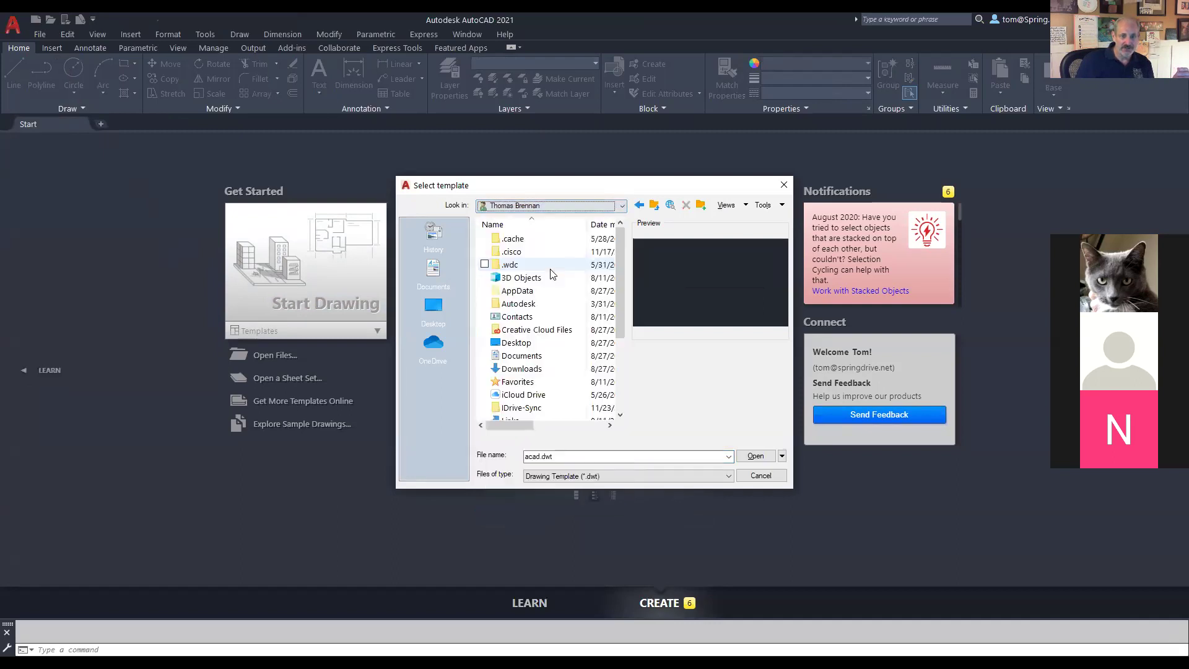
double_click(526, 369)
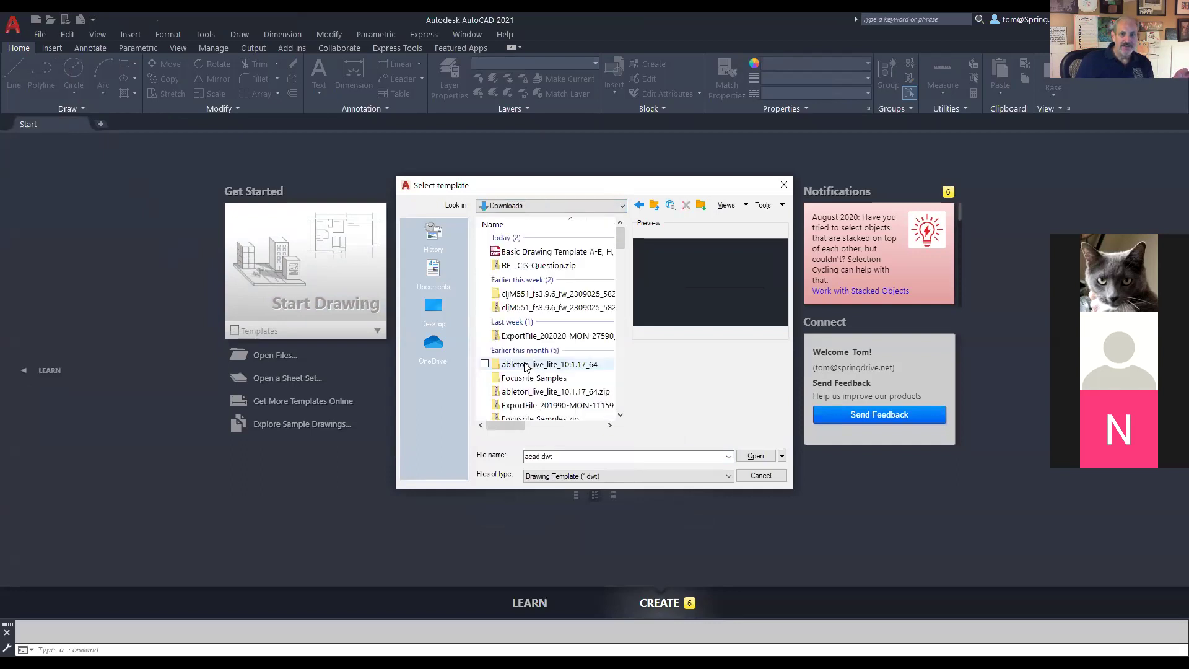
click(546, 252)
double_click(545, 253)
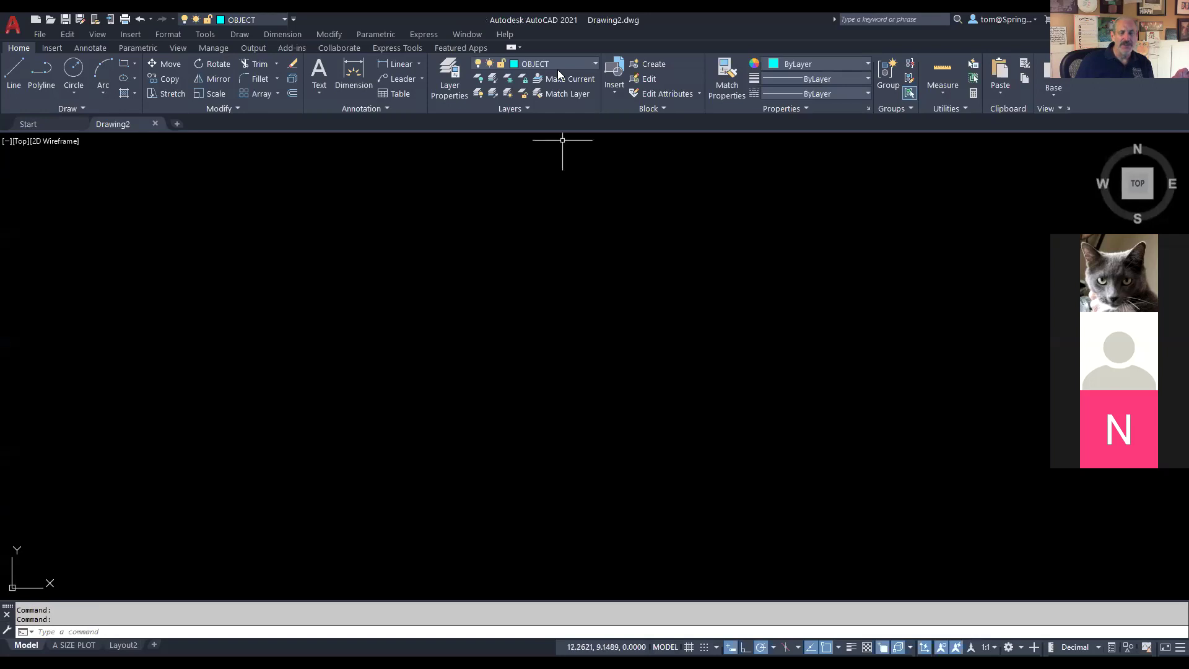
Step: Review the template's OBJECT, DIMENSIONS and TEXT layers in the Layer list, then return to the browser
click(592, 64)
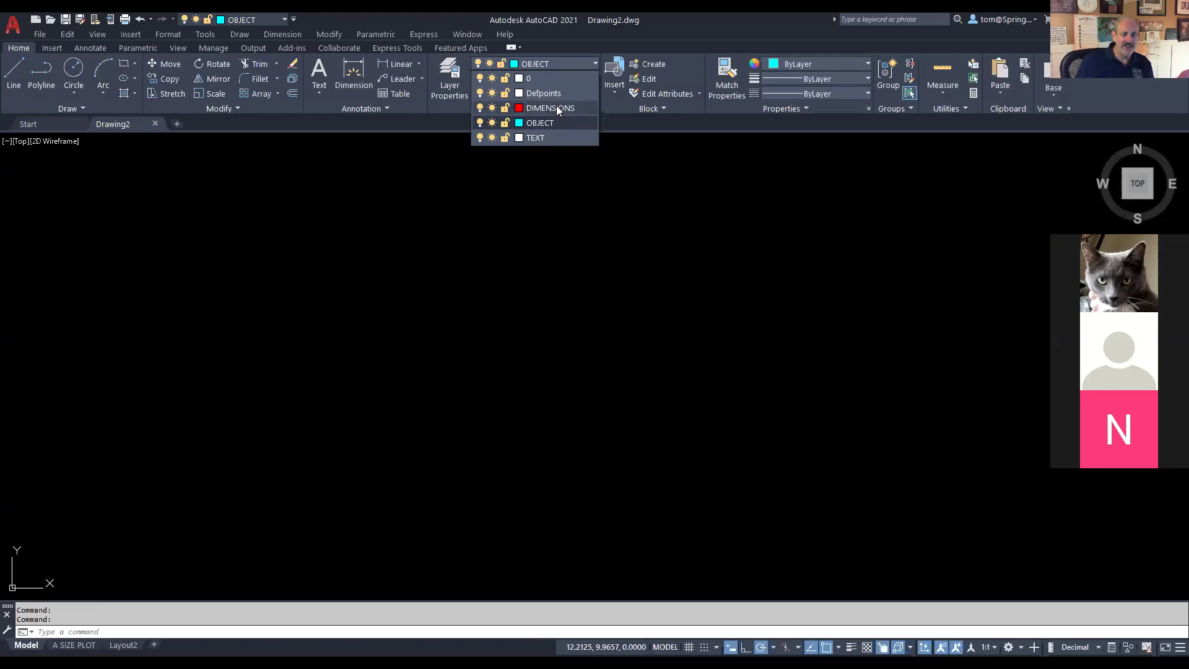
click(603, 194)
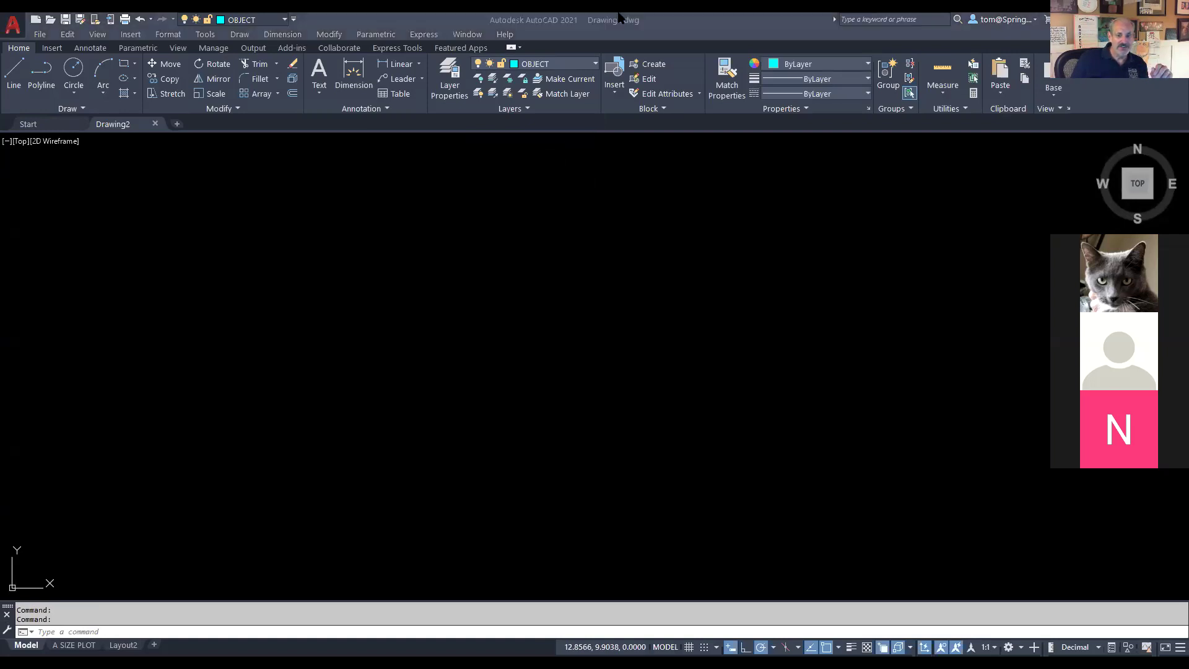
key(alt+Tab)
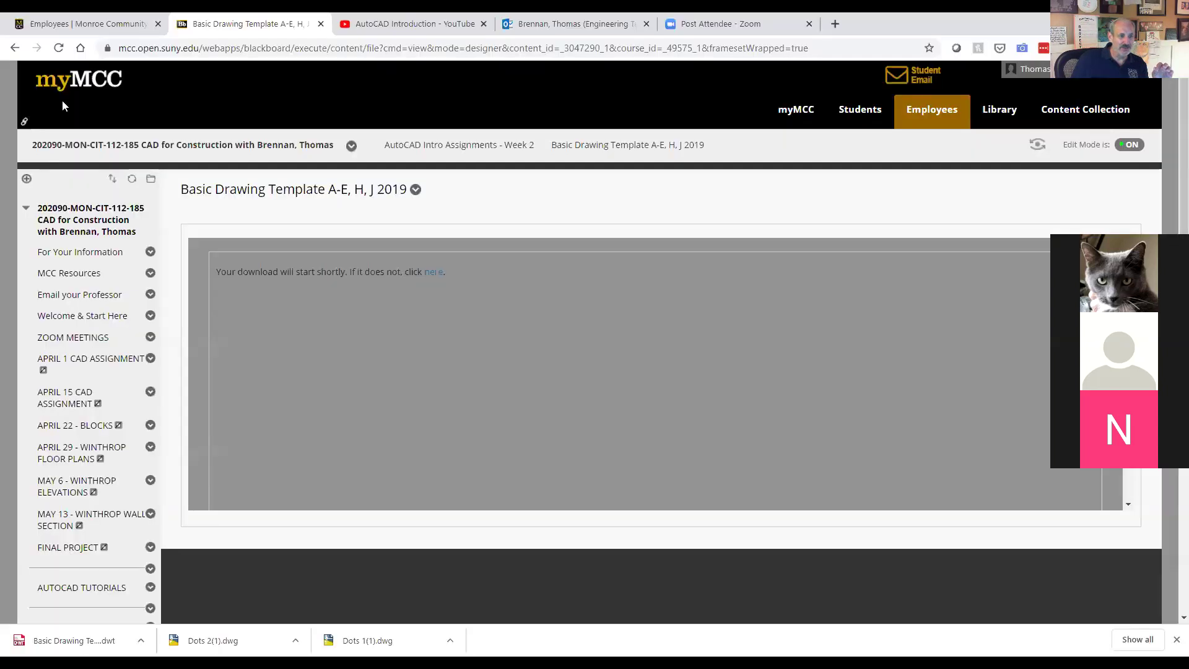
Step: Reopen the AutoCAD Intro Assignments 2019 PDF, rotate it upright, and scroll to Drawing A's dimensions
click(14, 48)
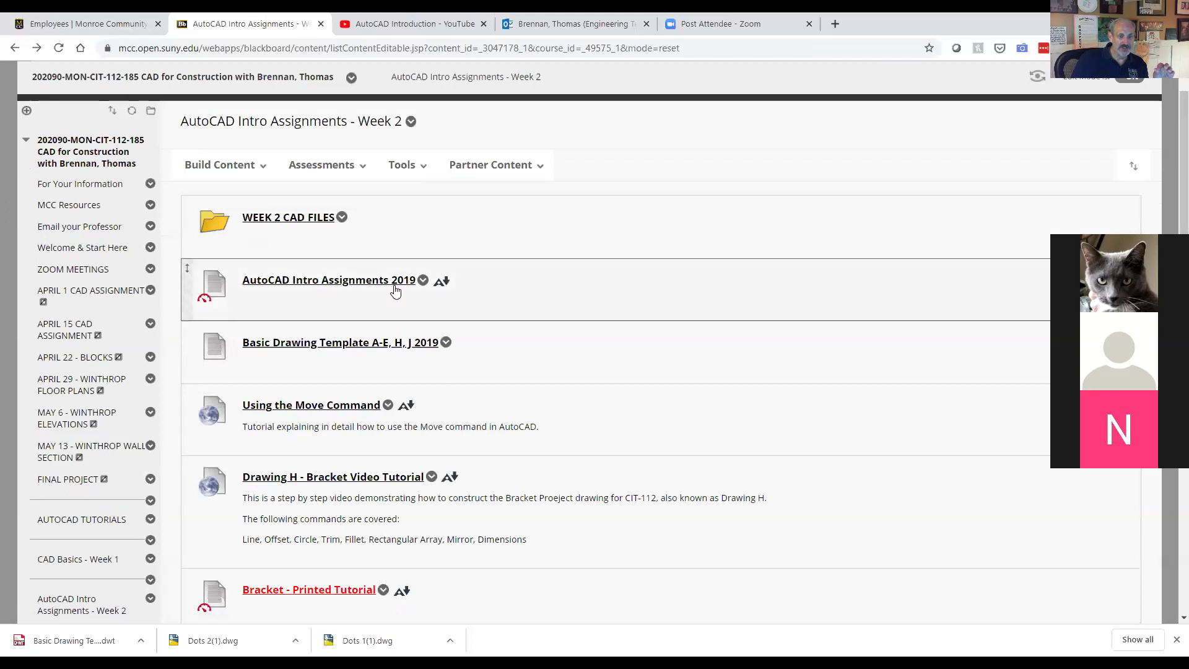
click(395, 284)
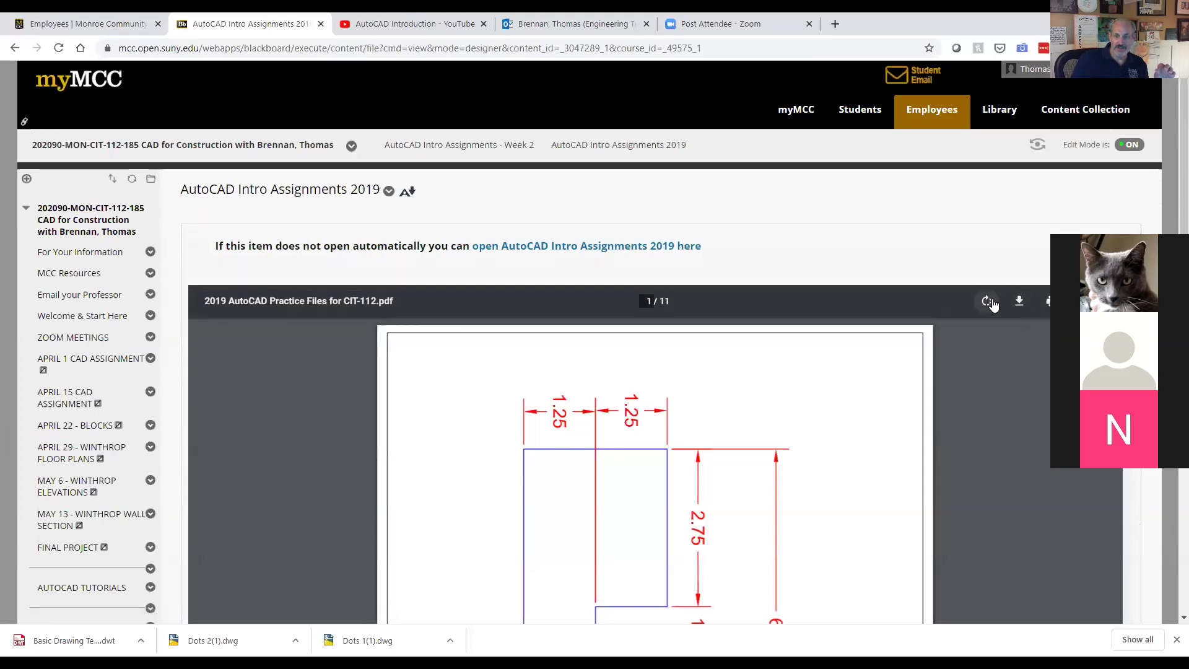
click(989, 301)
click(989, 302)
scroll(935, 396, down, 2)
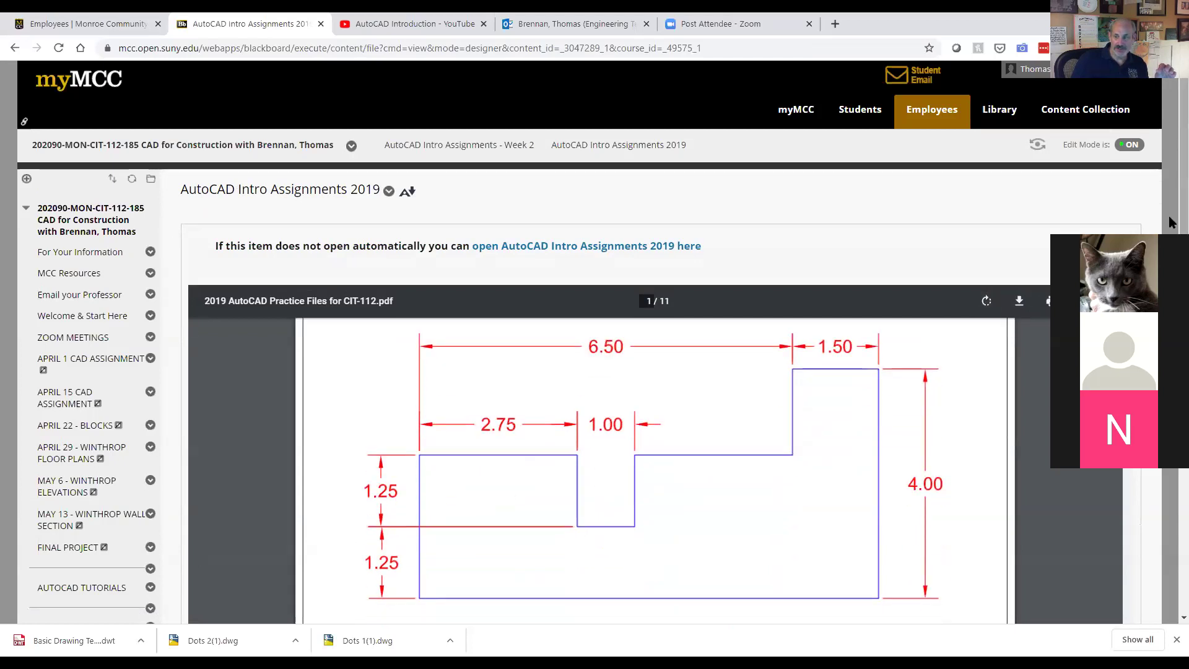
scroll(1173, 221, down, 2)
scroll(1173, 222, down, 1)
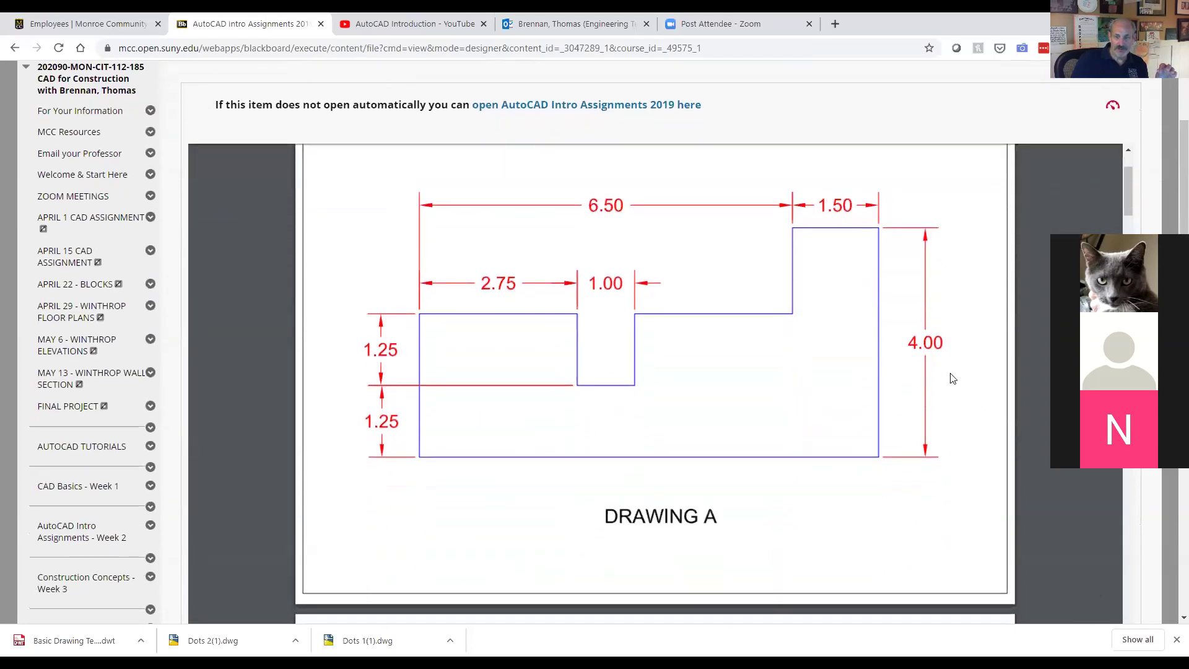
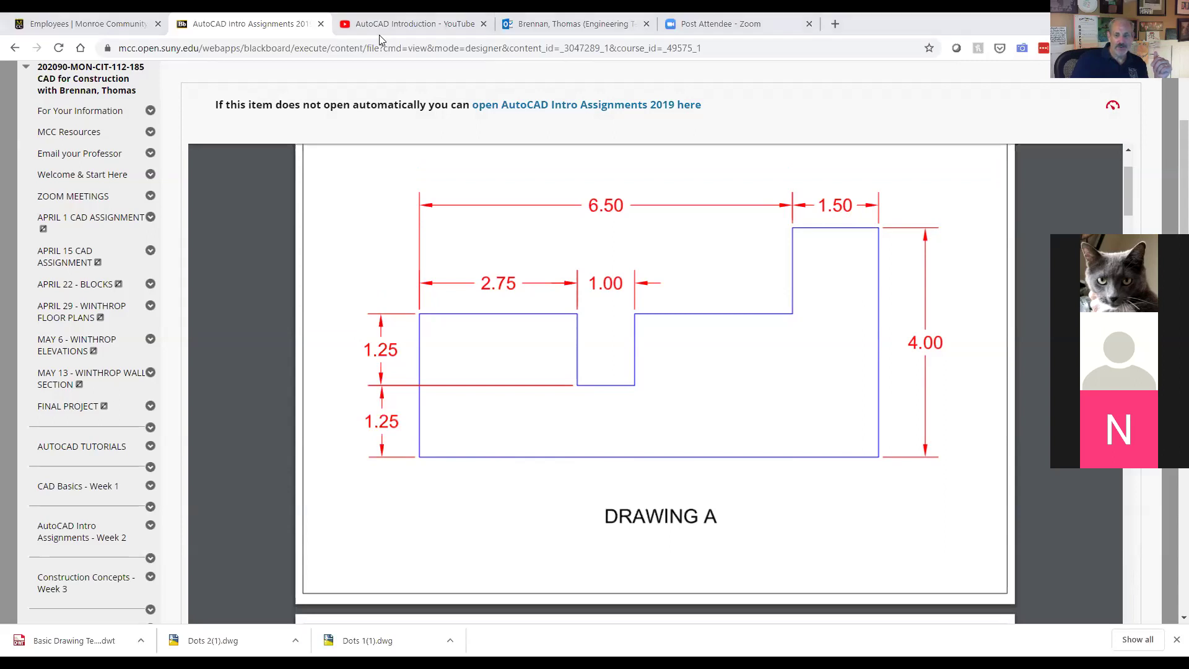
Step: Switch from the Drawing A PDF in Chrome back to the AutoCAD drawing
key(alt+Tab)
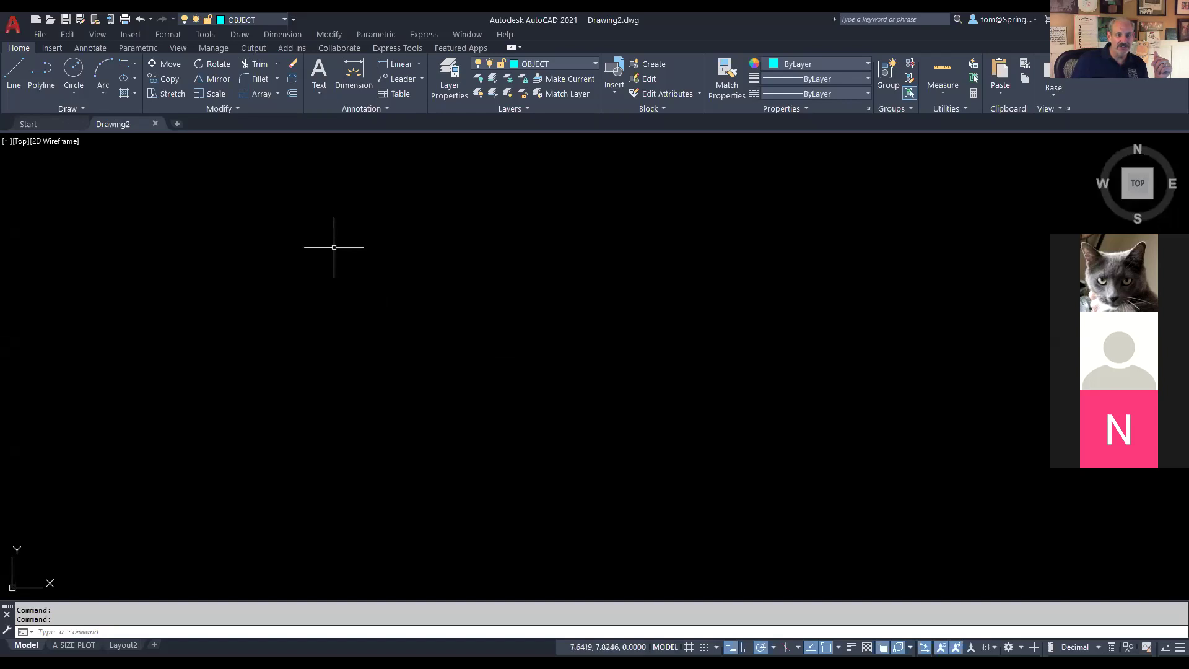
Step: Start a Line outline with an 8-unit base, 4-unit right side and 1.5-unit top edge, then check Drawing A
click(14, 79)
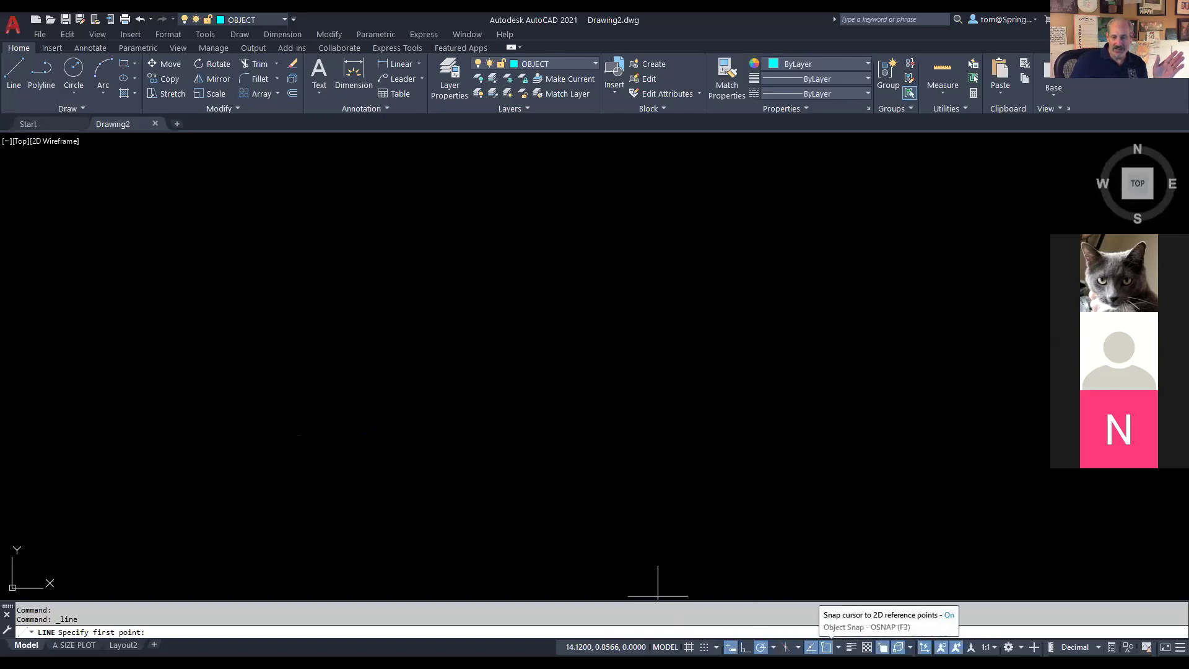
click(235, 471)
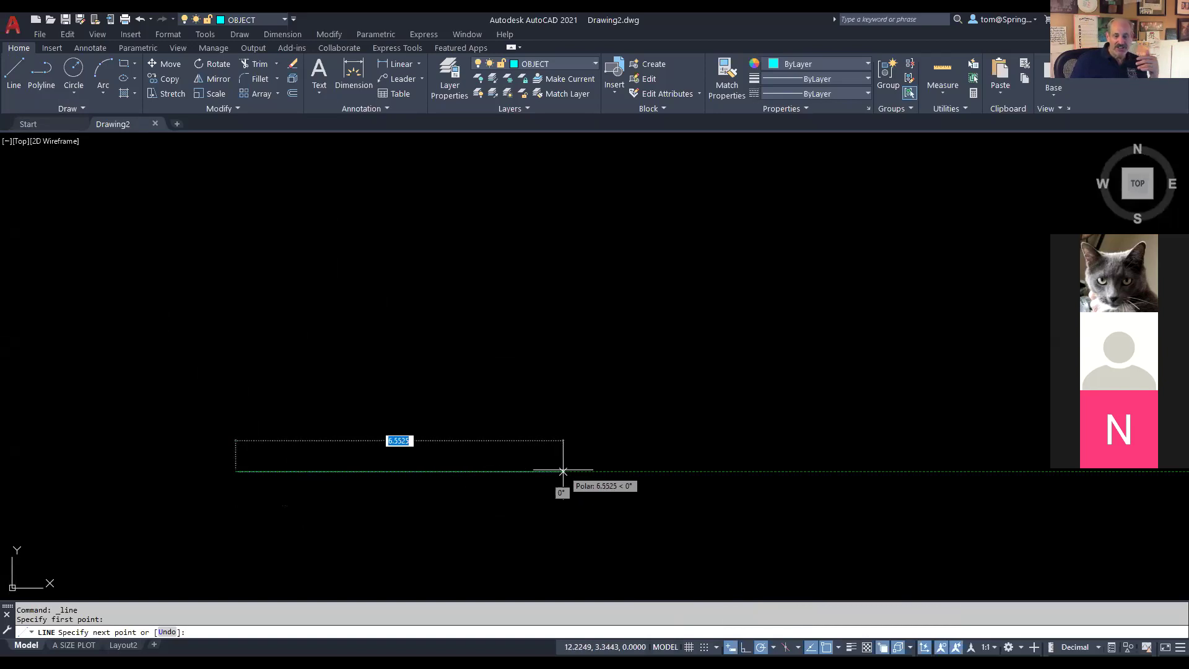
text(8)
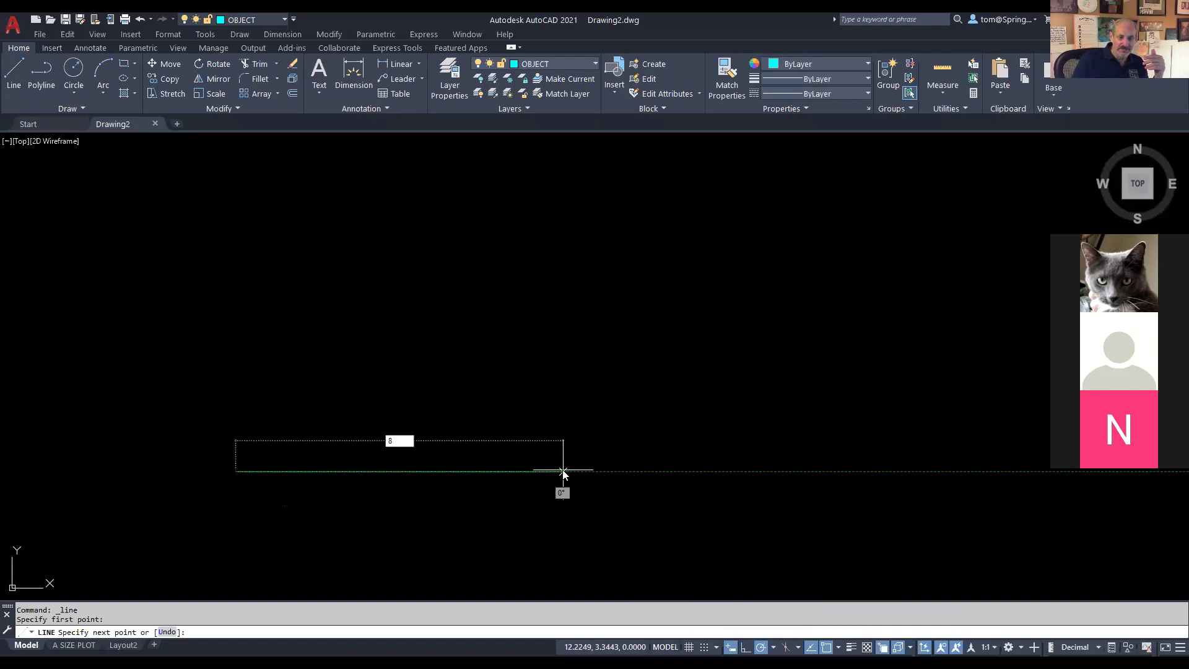
key(Return)
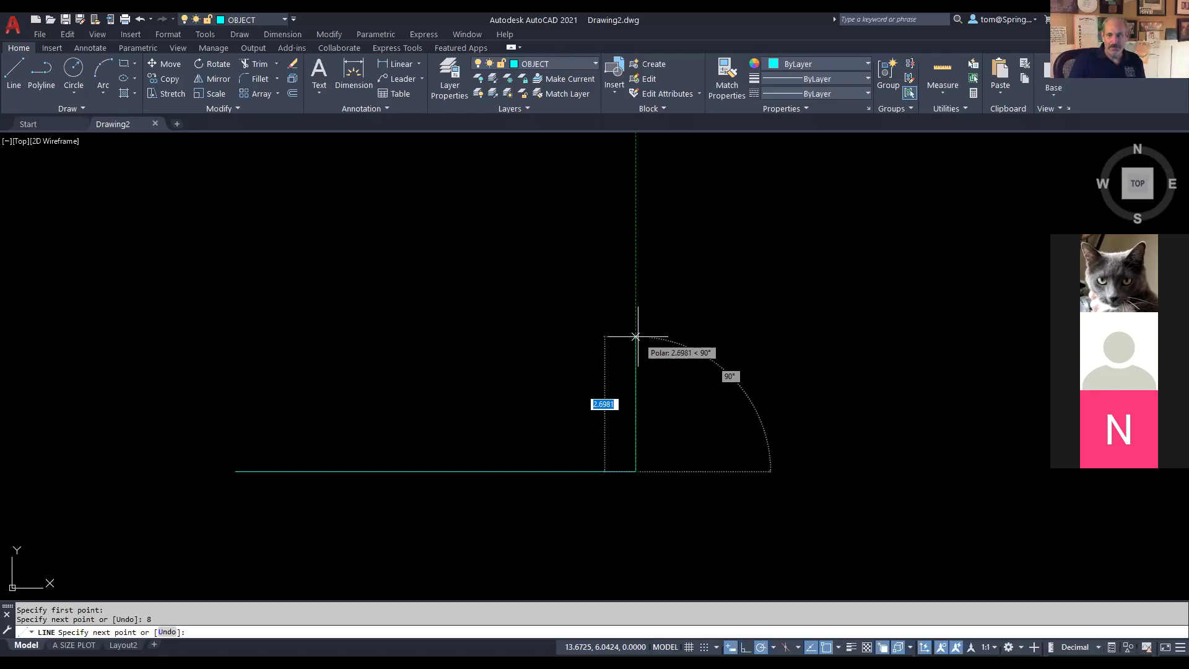
text(4)
key(Return)
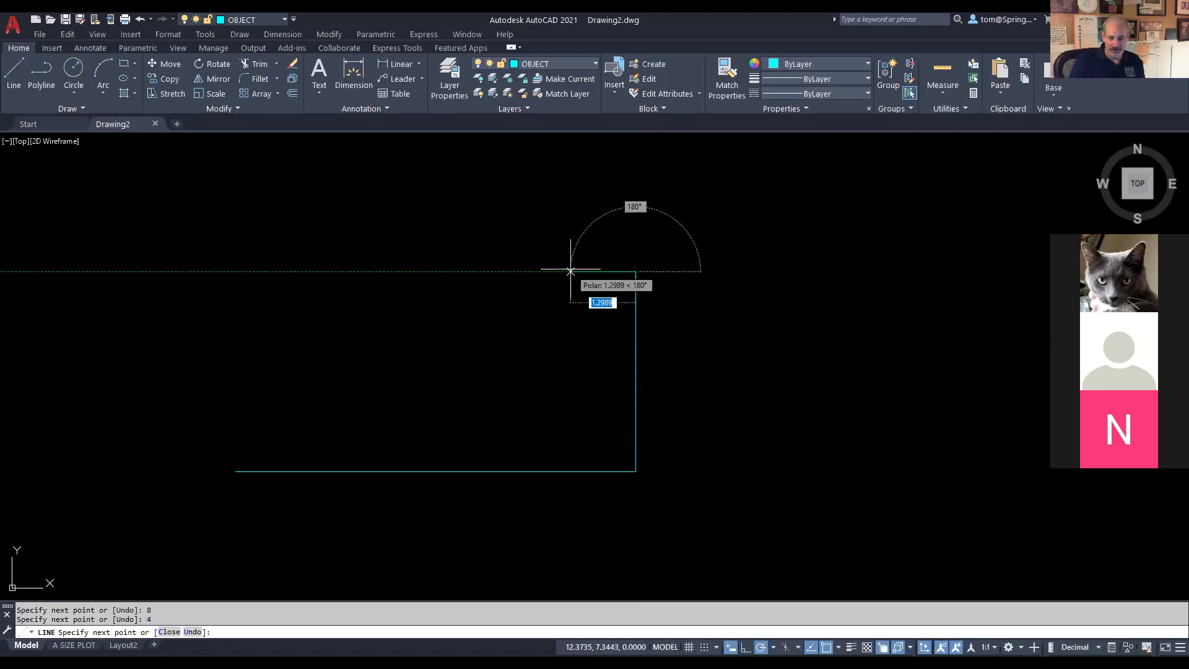
text(1.5)
key(Return)
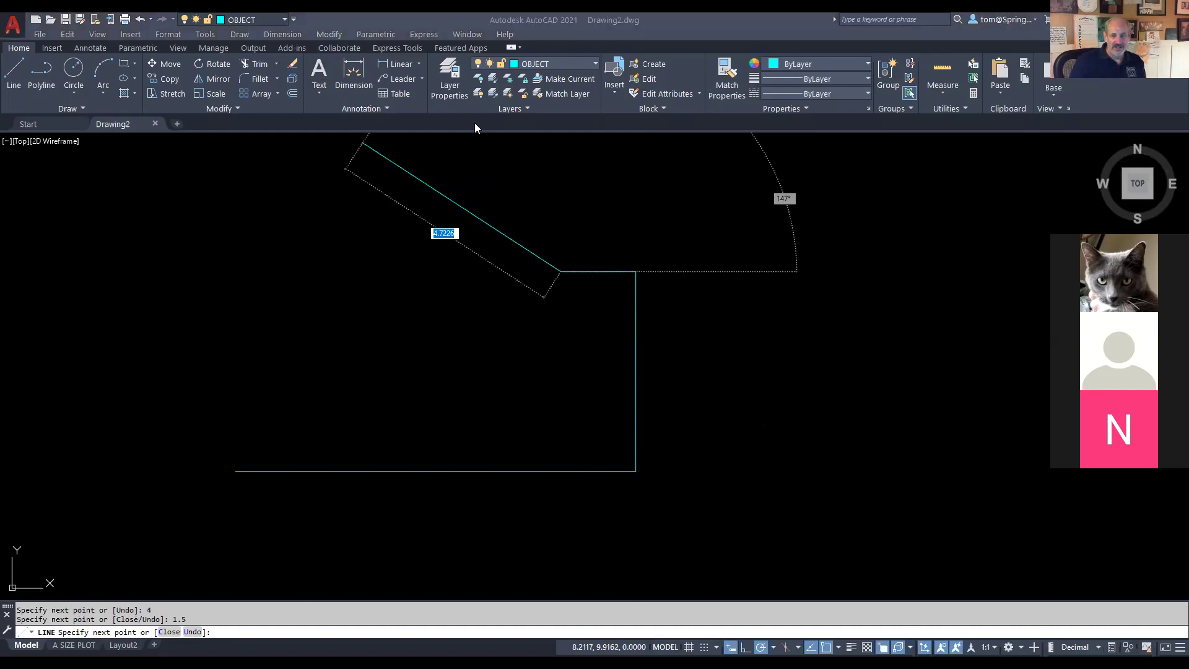
key(alt+Tab)
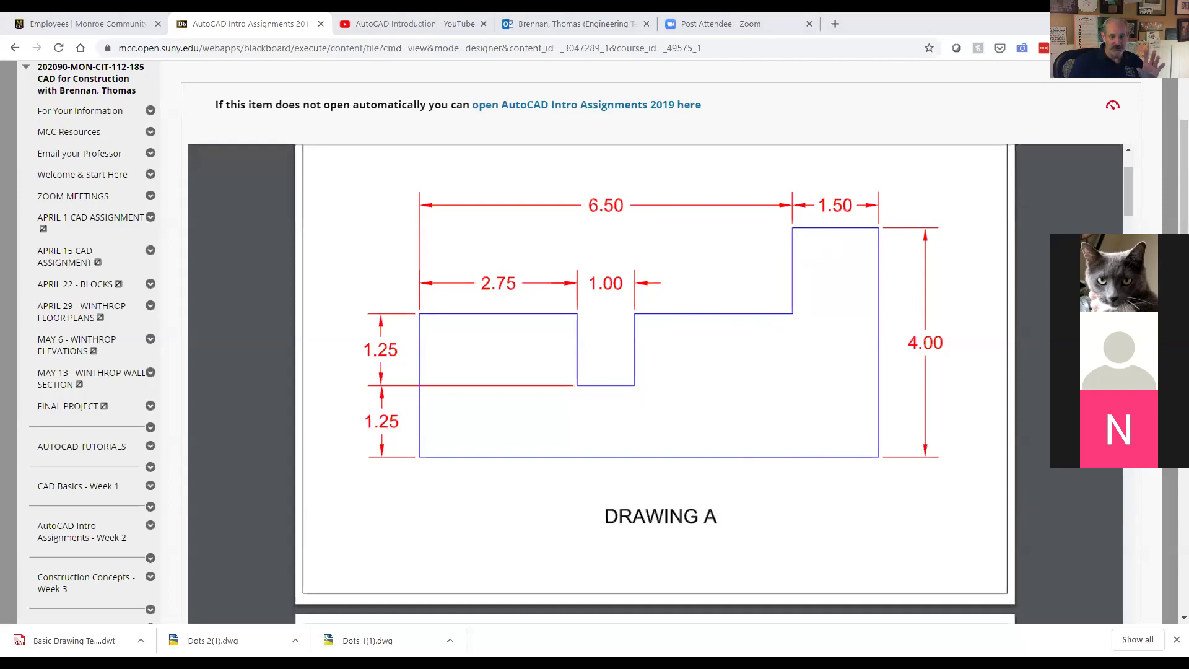
Step: Continue the outline: 1.5 down, 2.75 left, a 1.25 drop into the notch and its 1-unit bottom
key(alt+Tab)
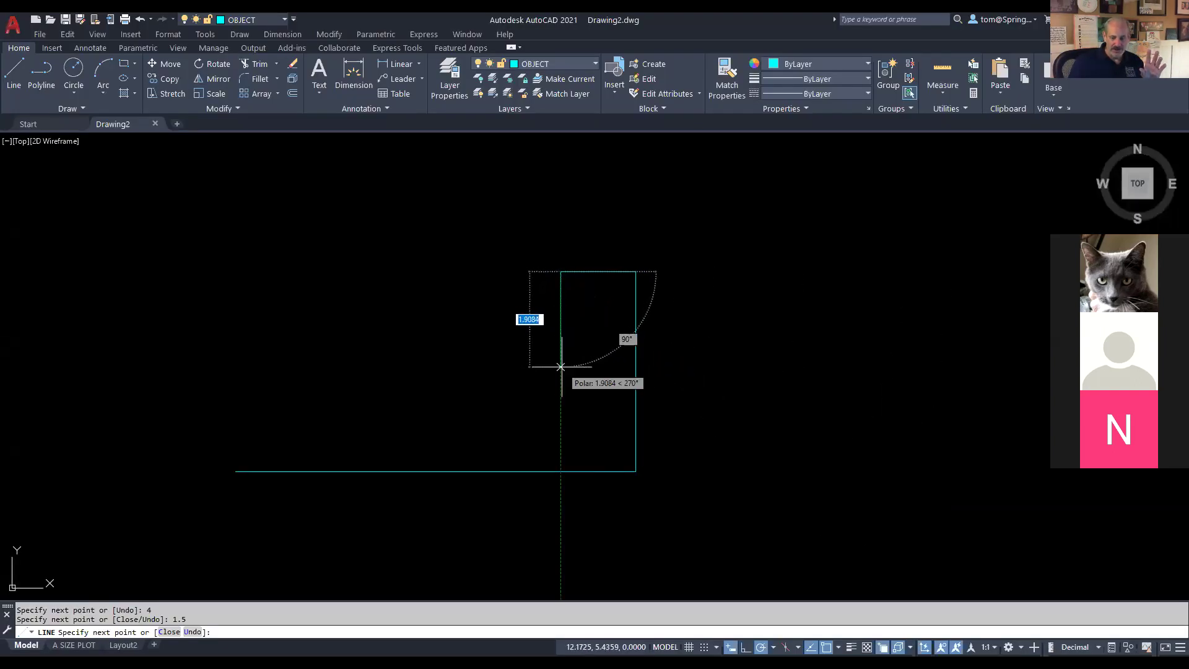
text(1)
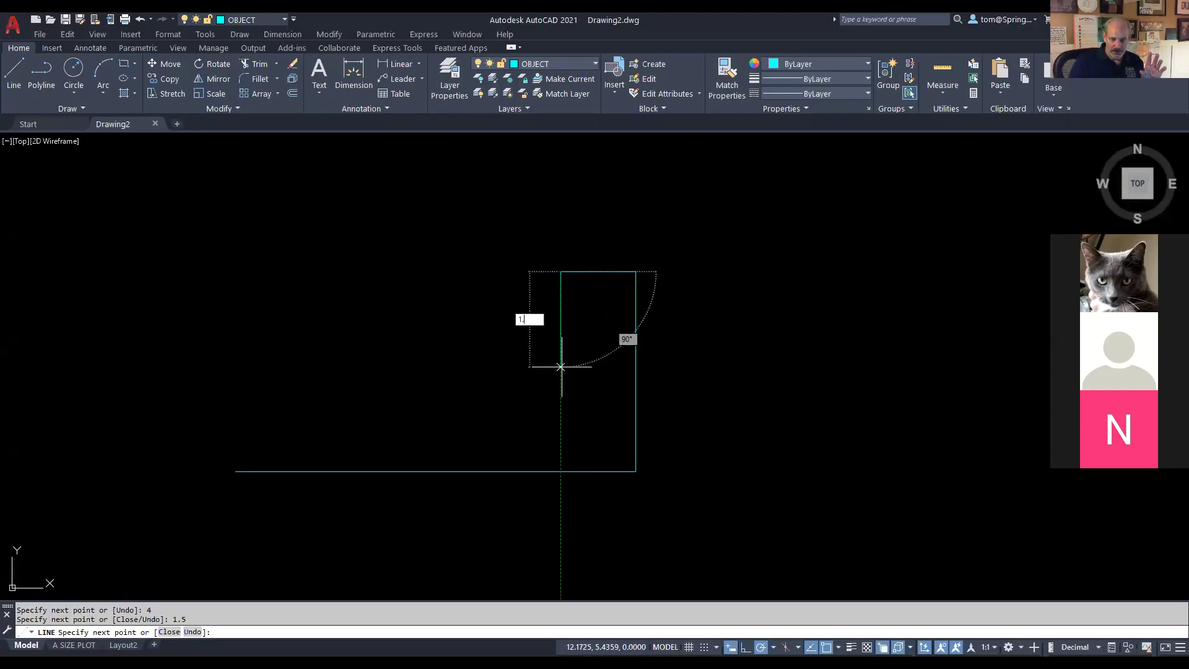
text(.5)
key(Return)
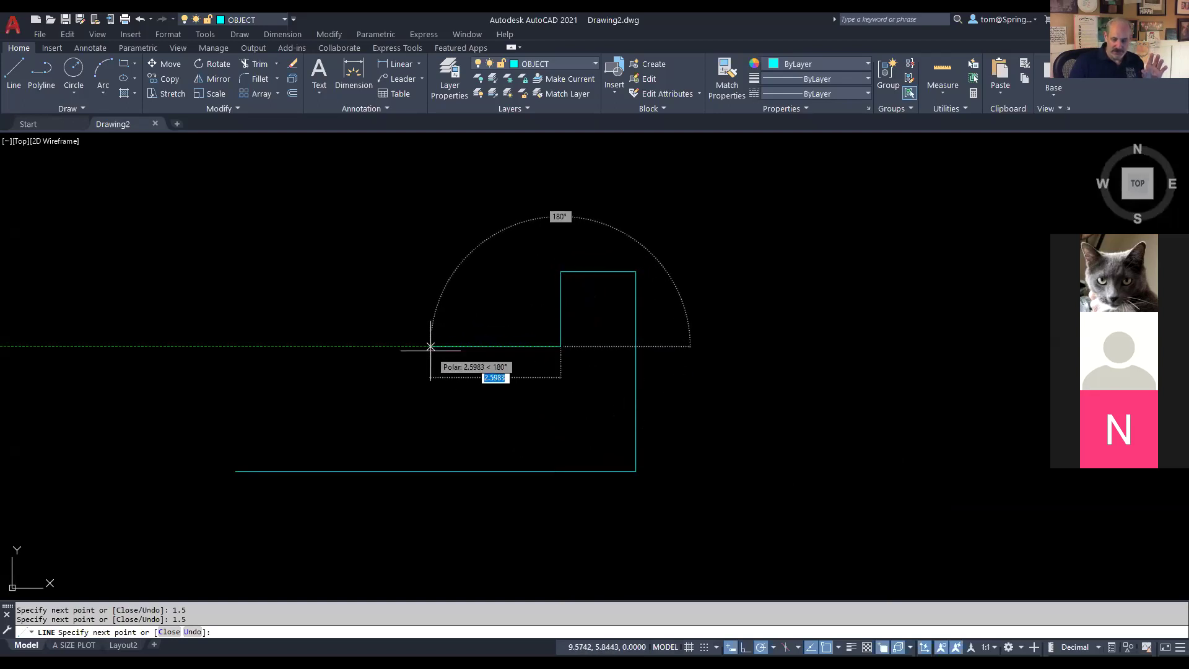
text(2.)
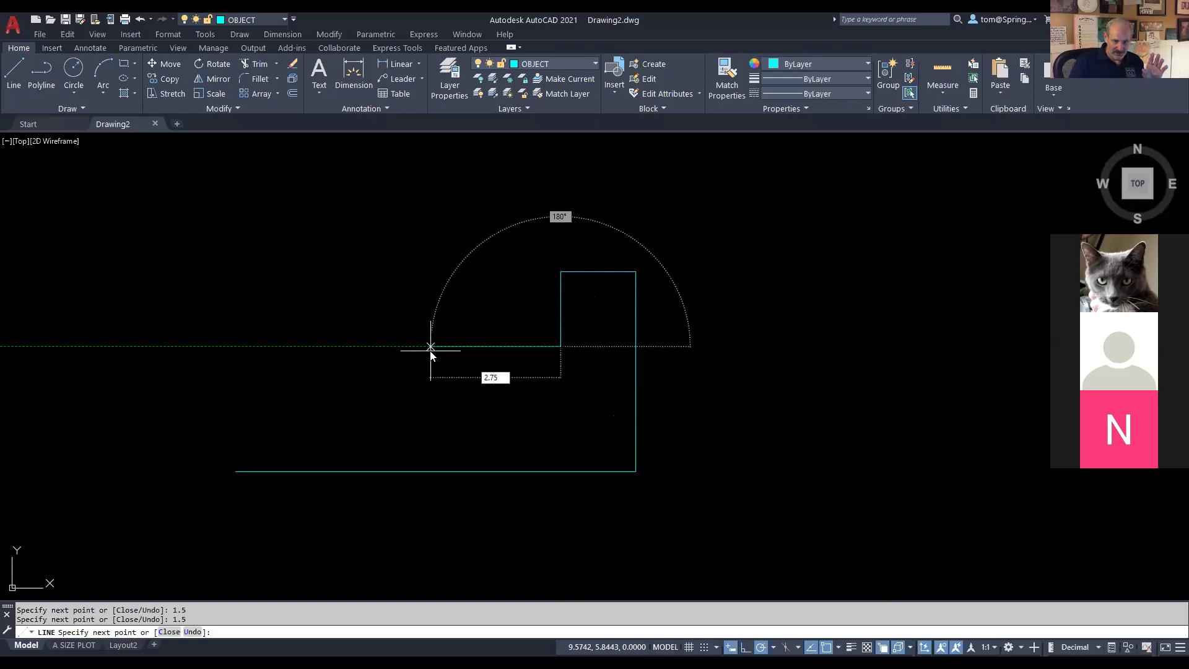
text(75)
key(Return)
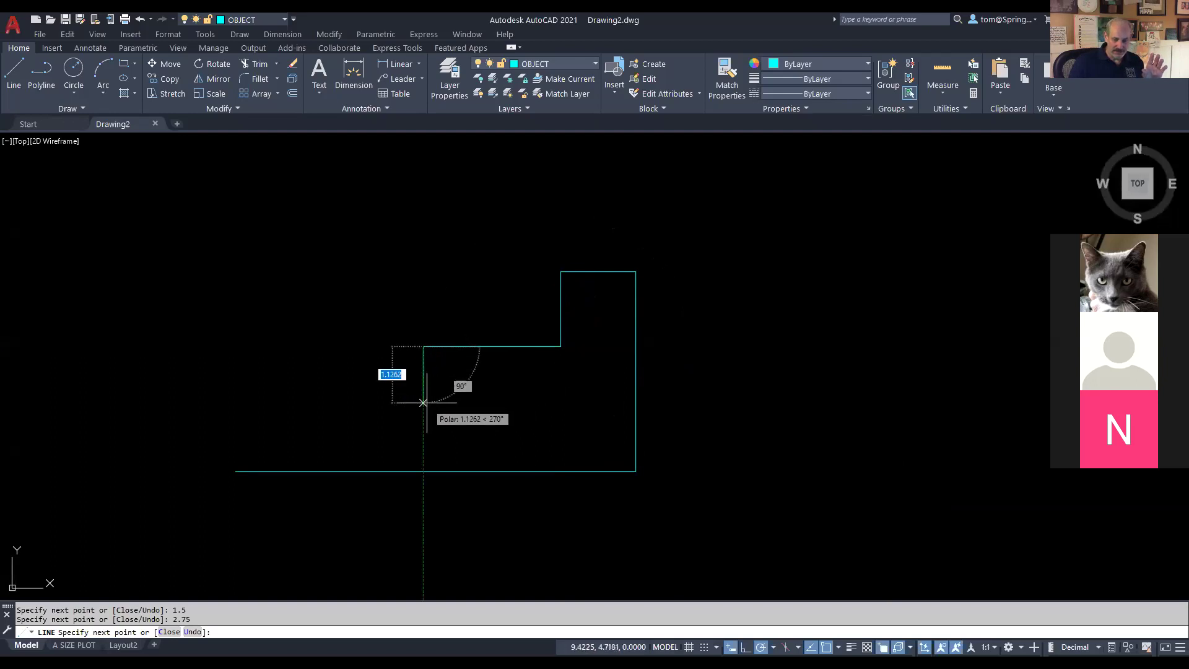
text(1.25)
key(Return)
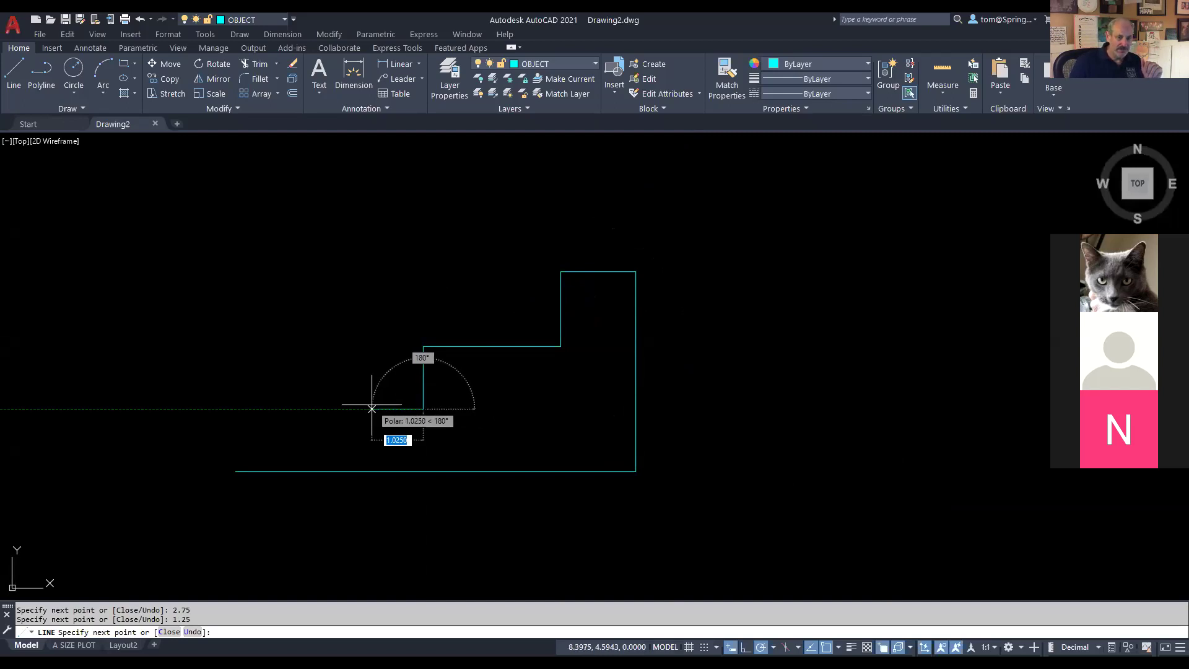
text(1)
key(Return)
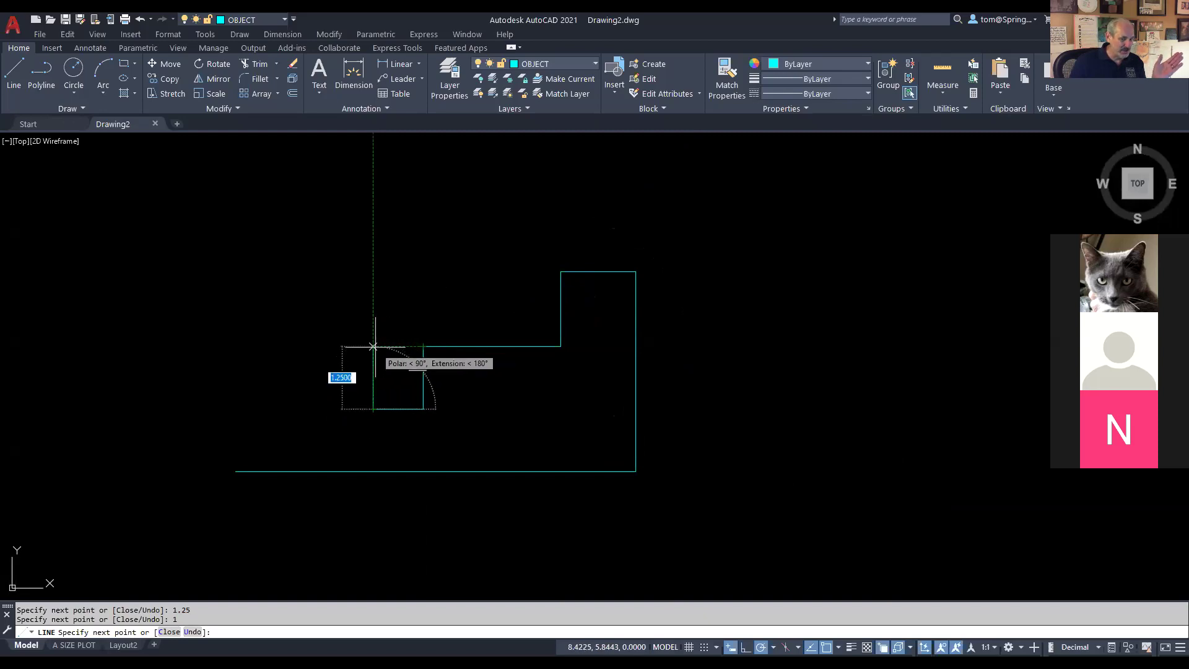
Step: Raise the notch side to the top edge, add the 2.75 upper-left segment, close the shape and center it
click(373, 346)
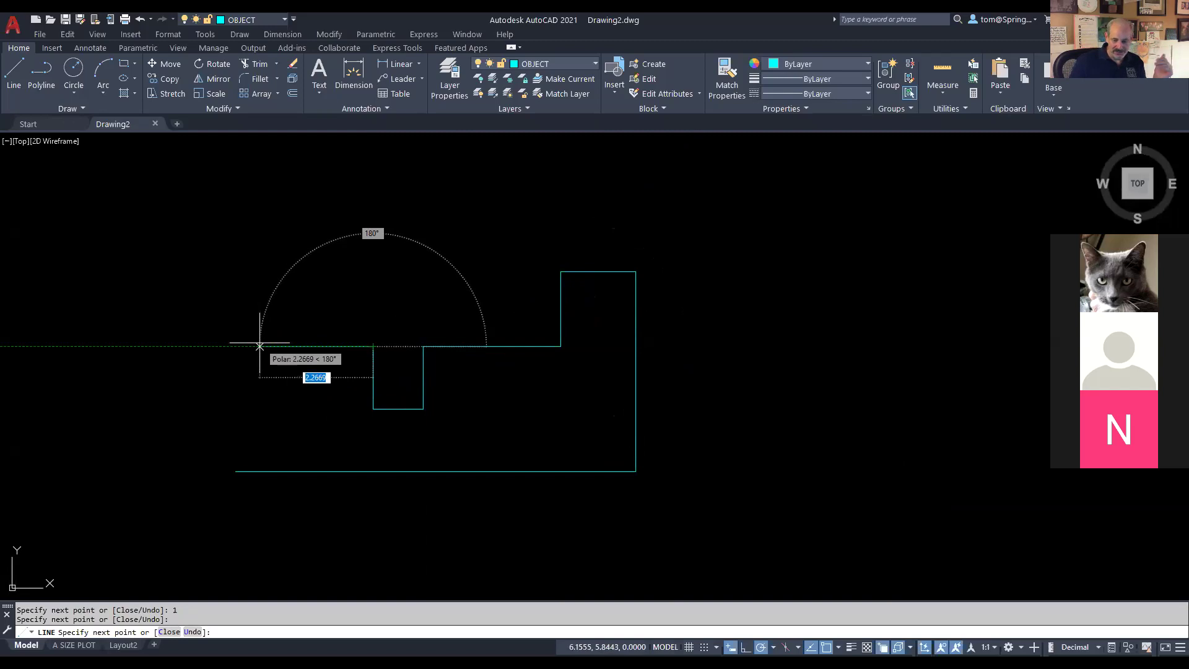
text(2.75)
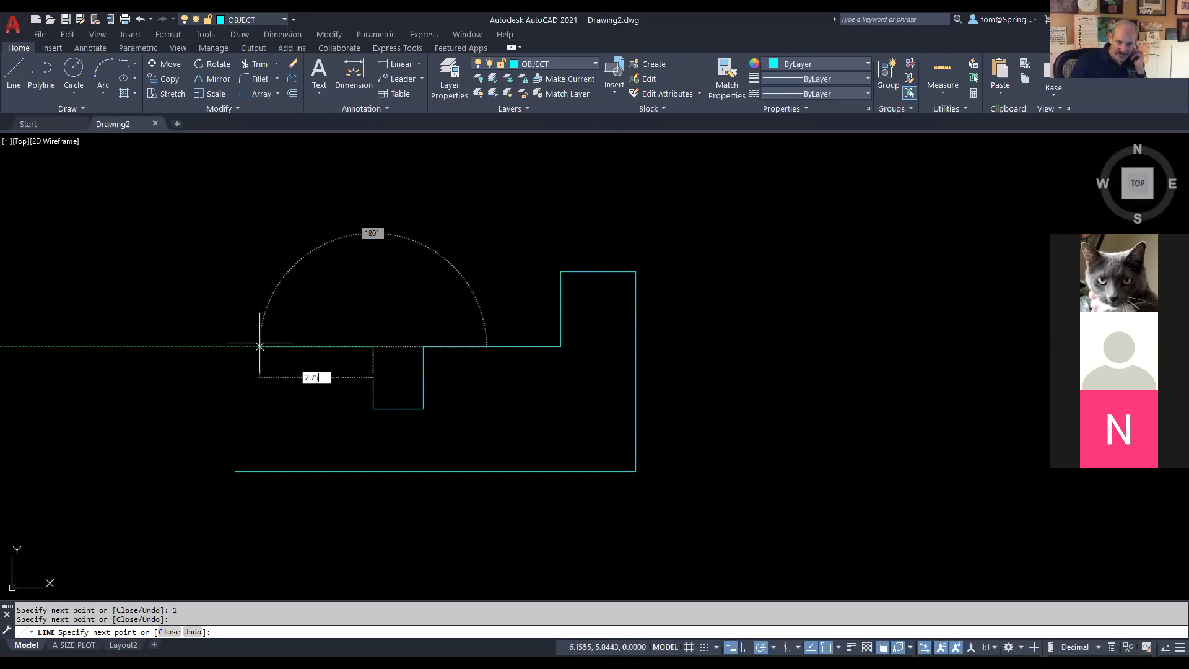
key(Return)
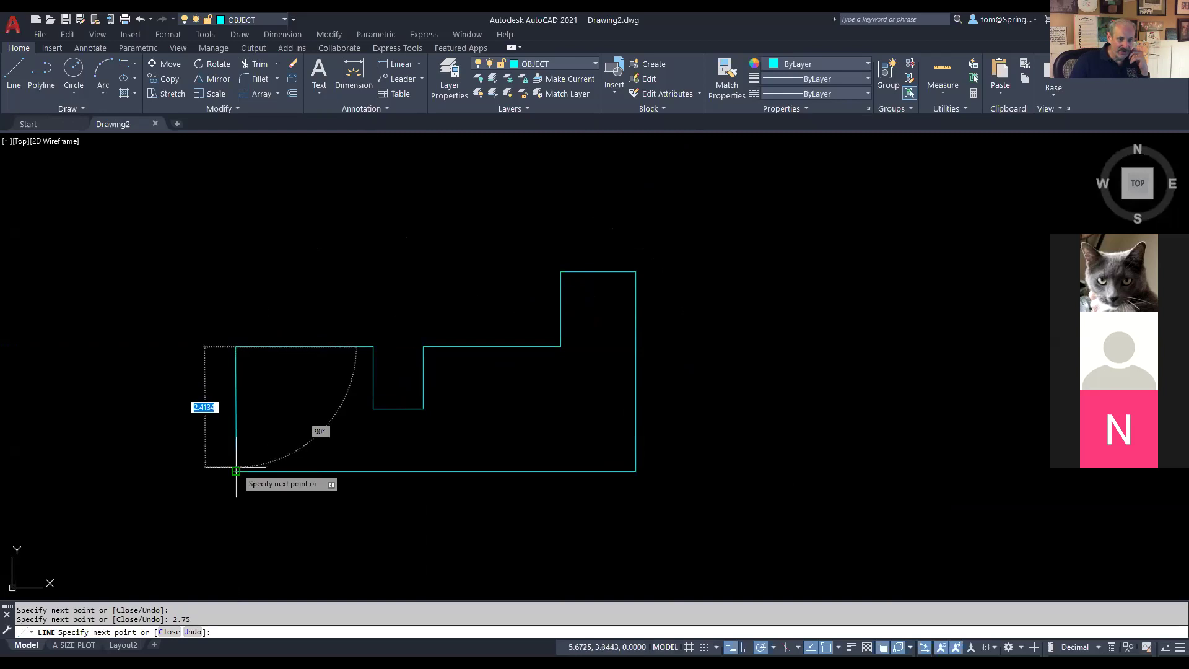
right_click(235, 424)
click(276, 473)
drag(465, 543, 576, 533)
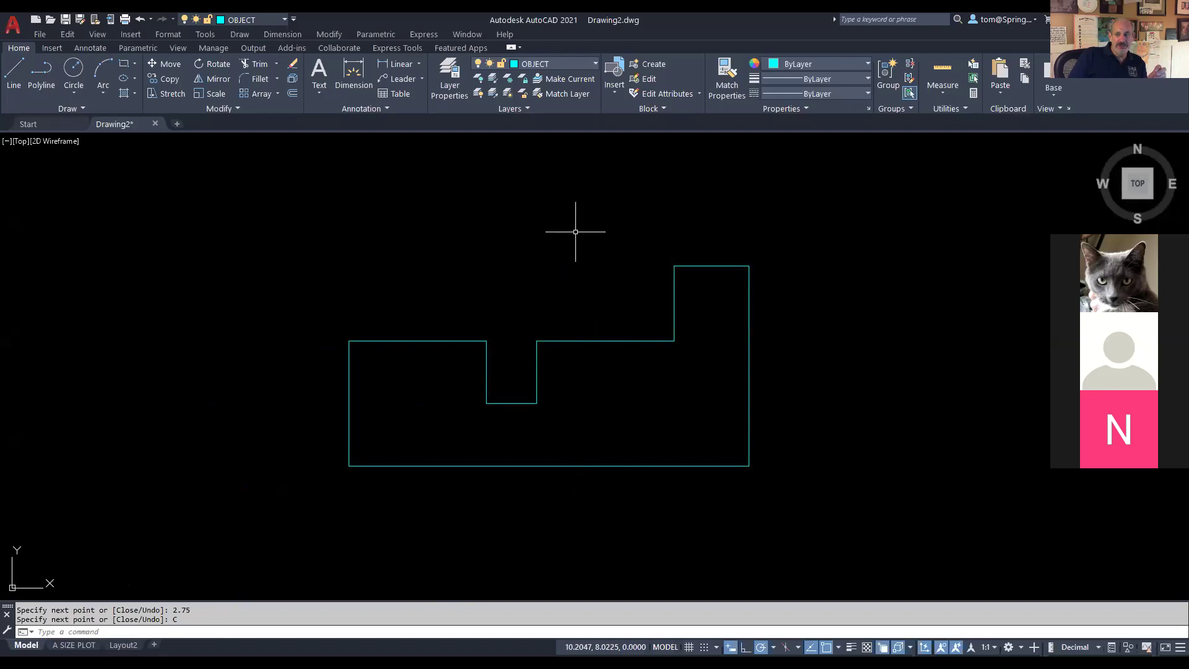
Step: Make DIMENSIONS the current layer and add the 6.50 linear dimension above the outline
click(595, 64)
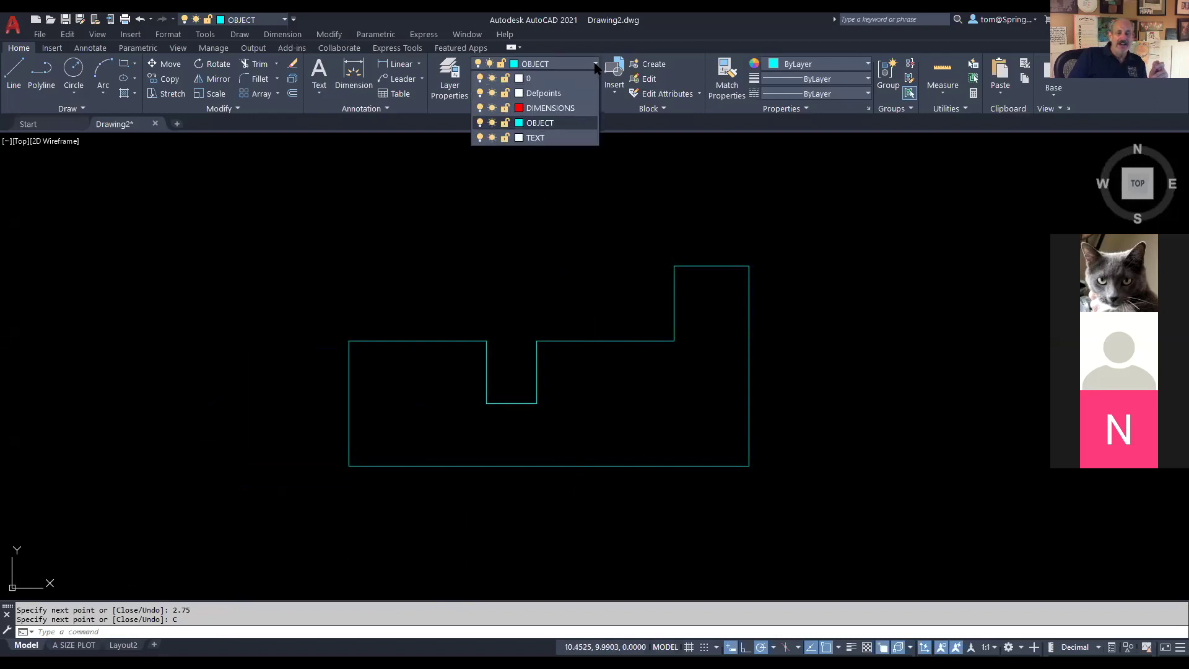
click(571, 108)
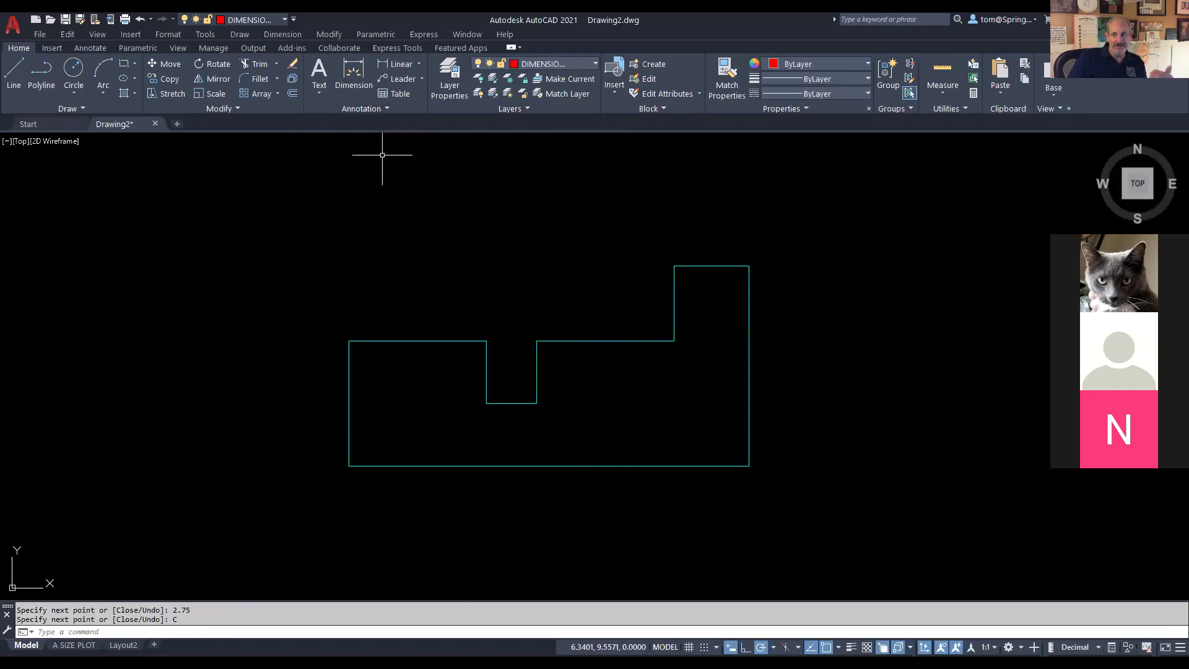
click(418, 64)
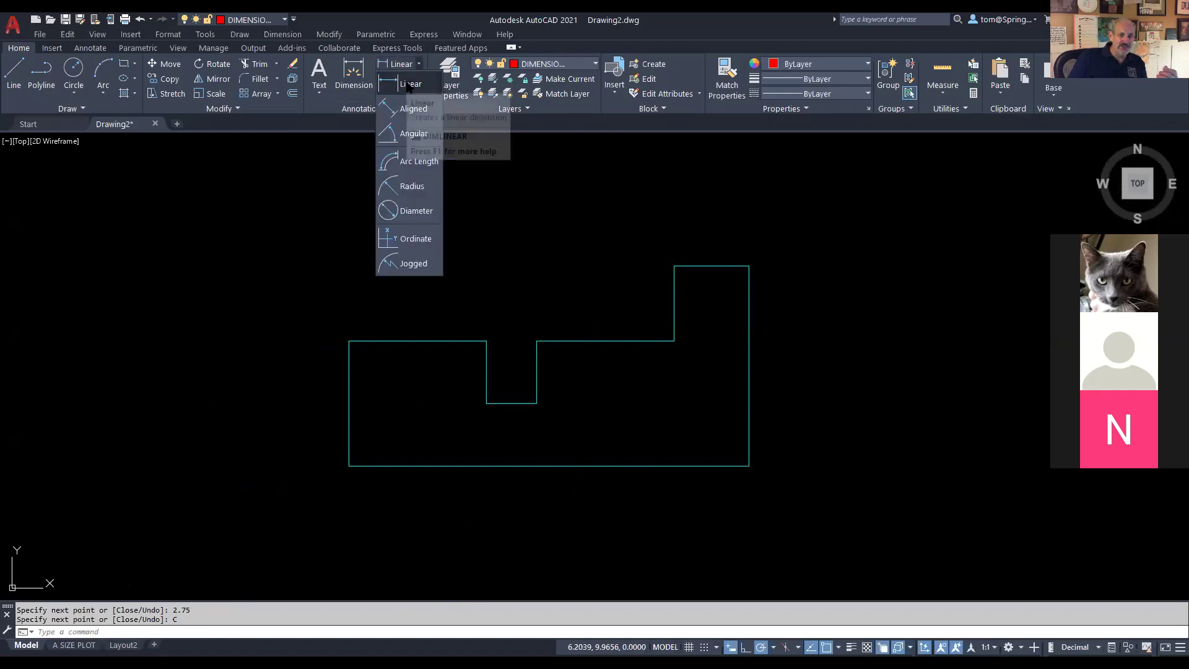
click(408, 85)
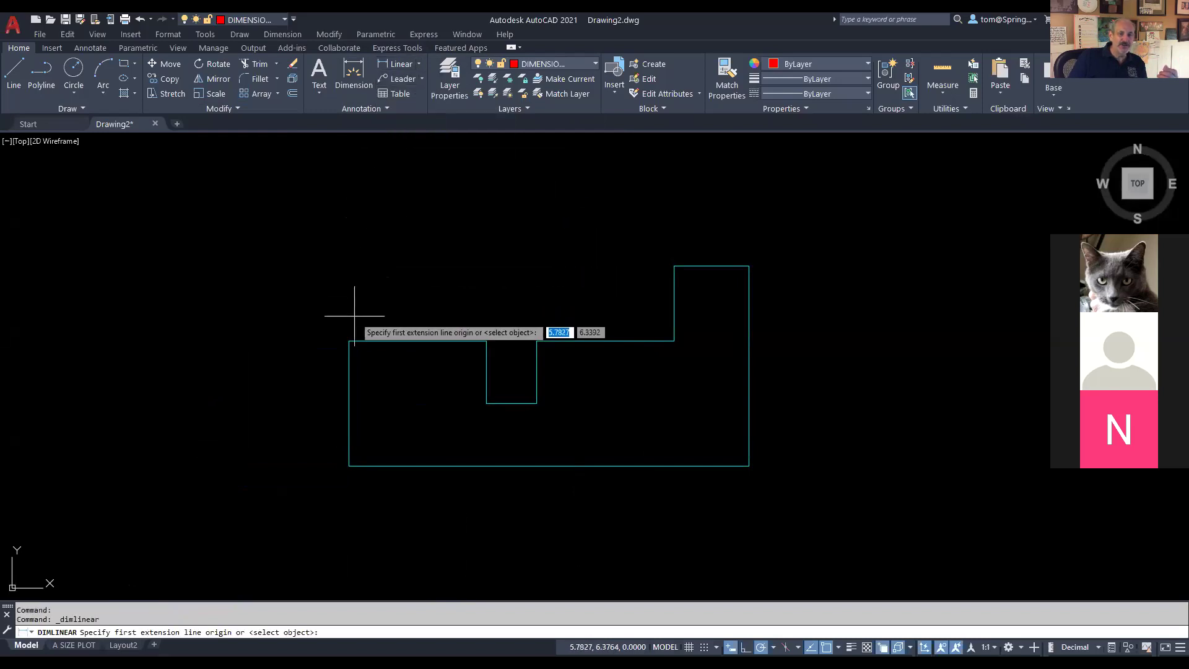
click(350, 340)
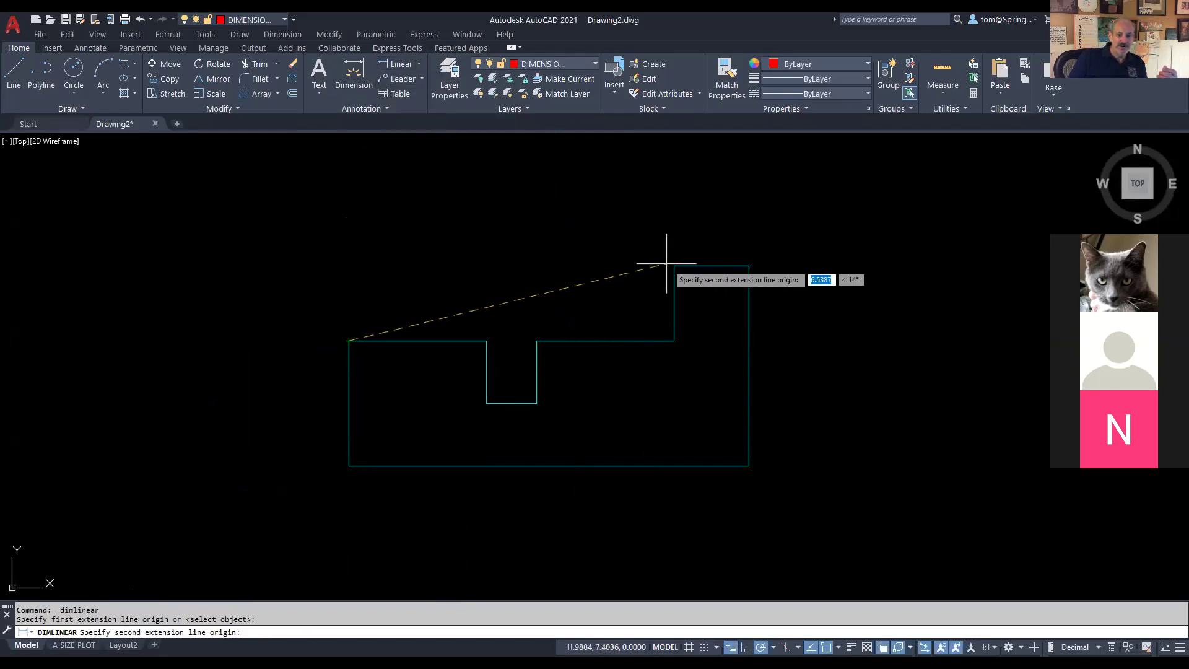
click(673, 266)
click(618, 193)
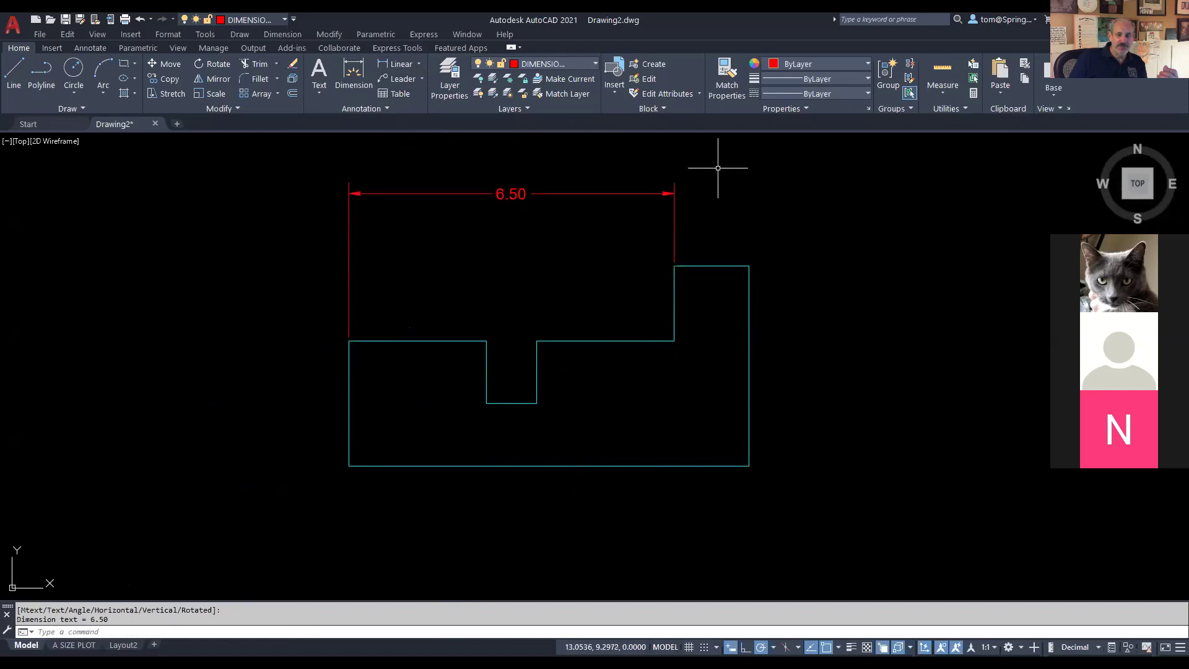
Step: Add the 1.50 step dimension in line with 6.50 and the 4.00 height on the right
right_click(719, 176)
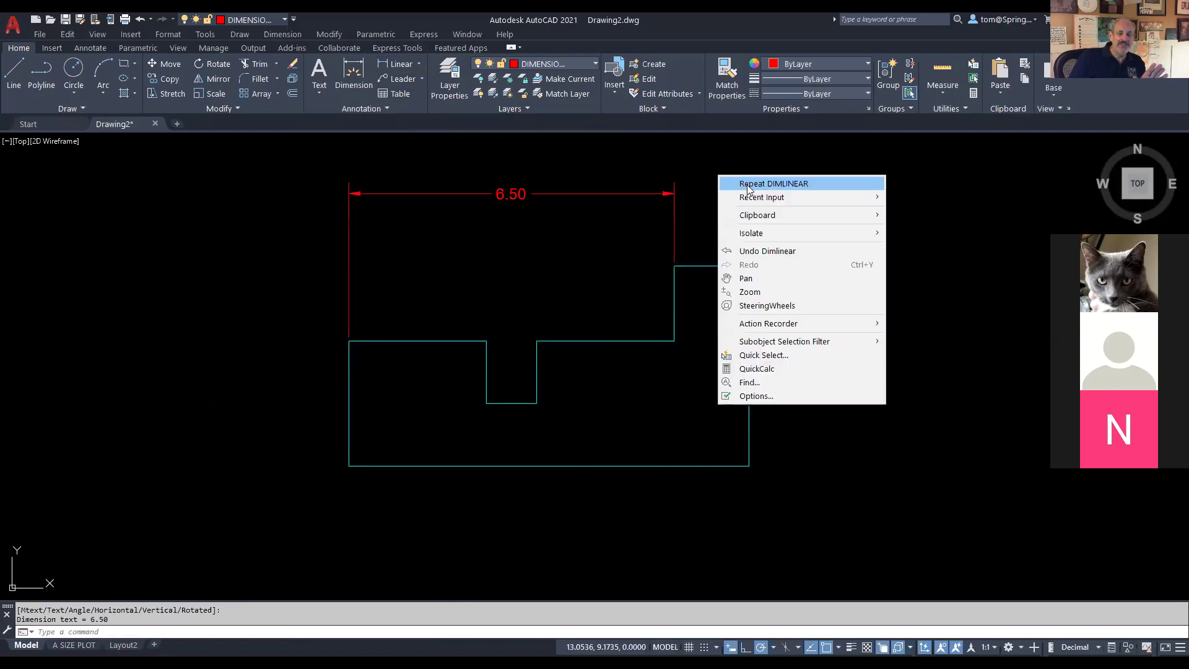
mouse_move(761, 202)
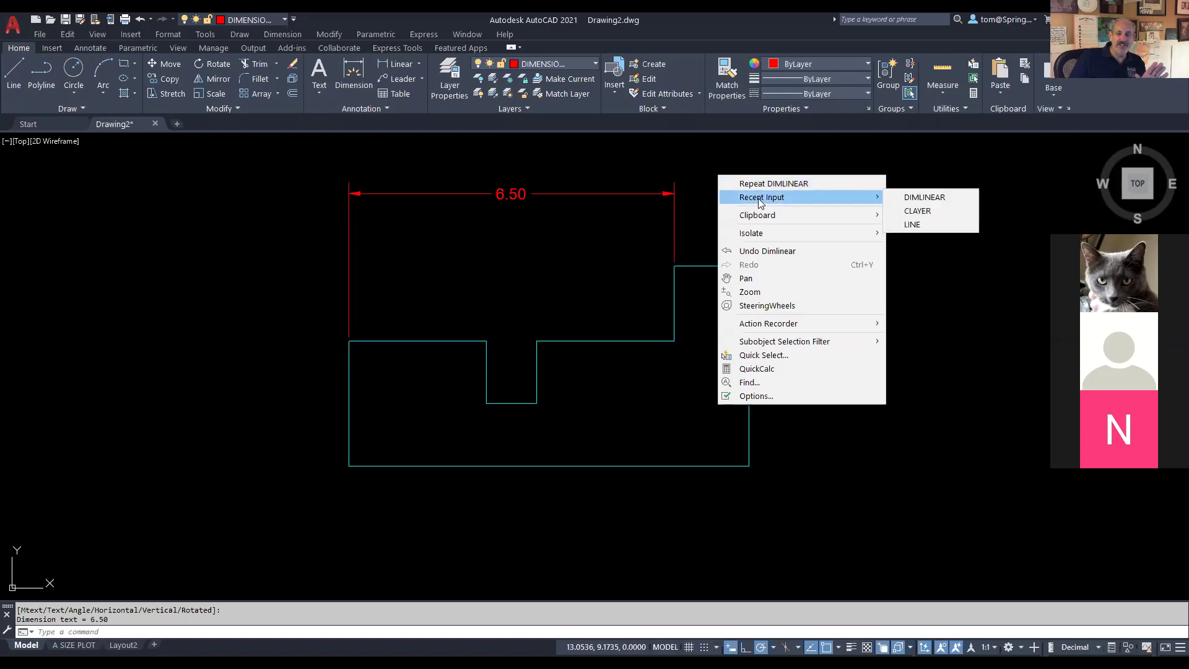
click(769, 183)
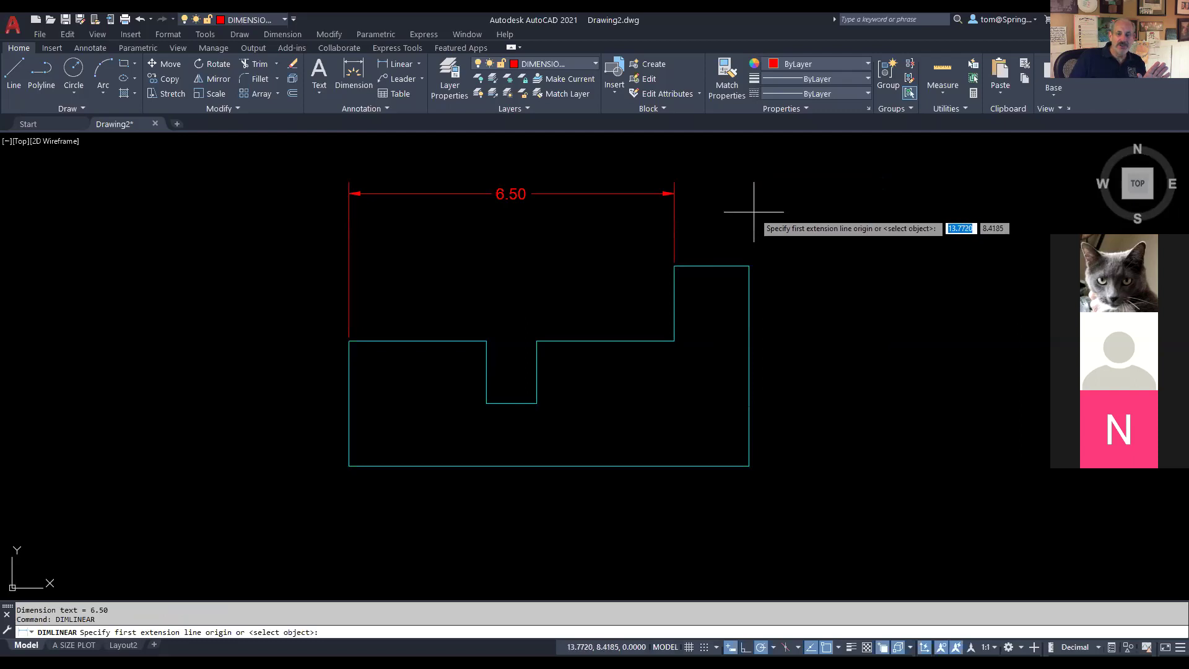
click(674, 266)
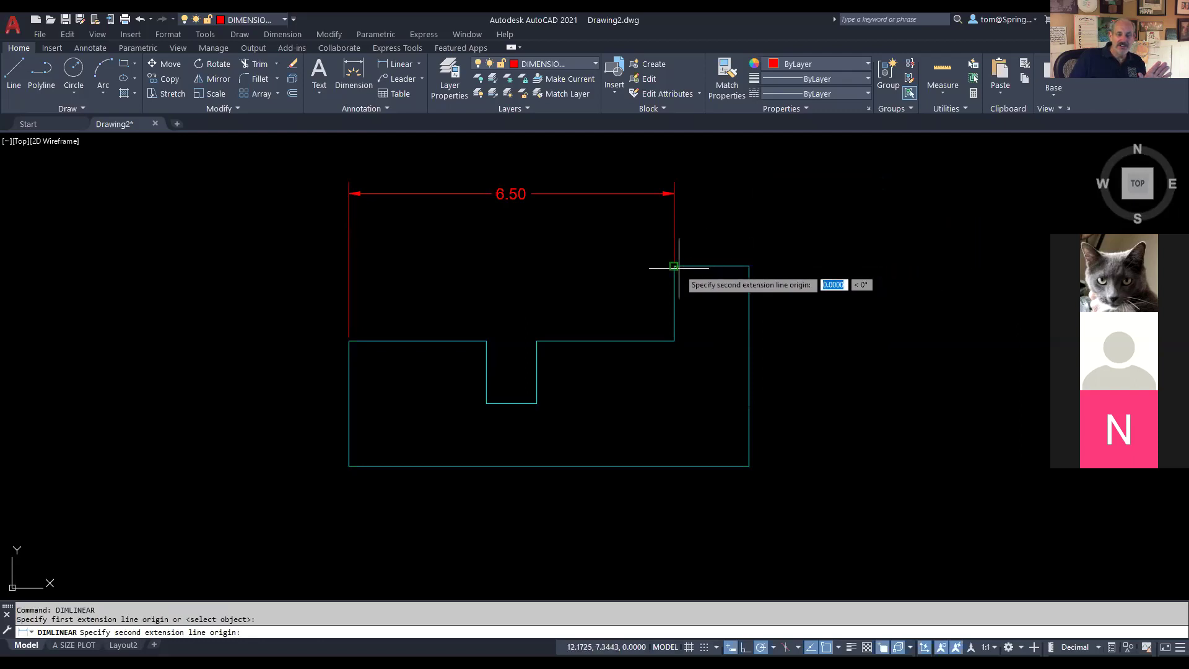
click(748, 266)
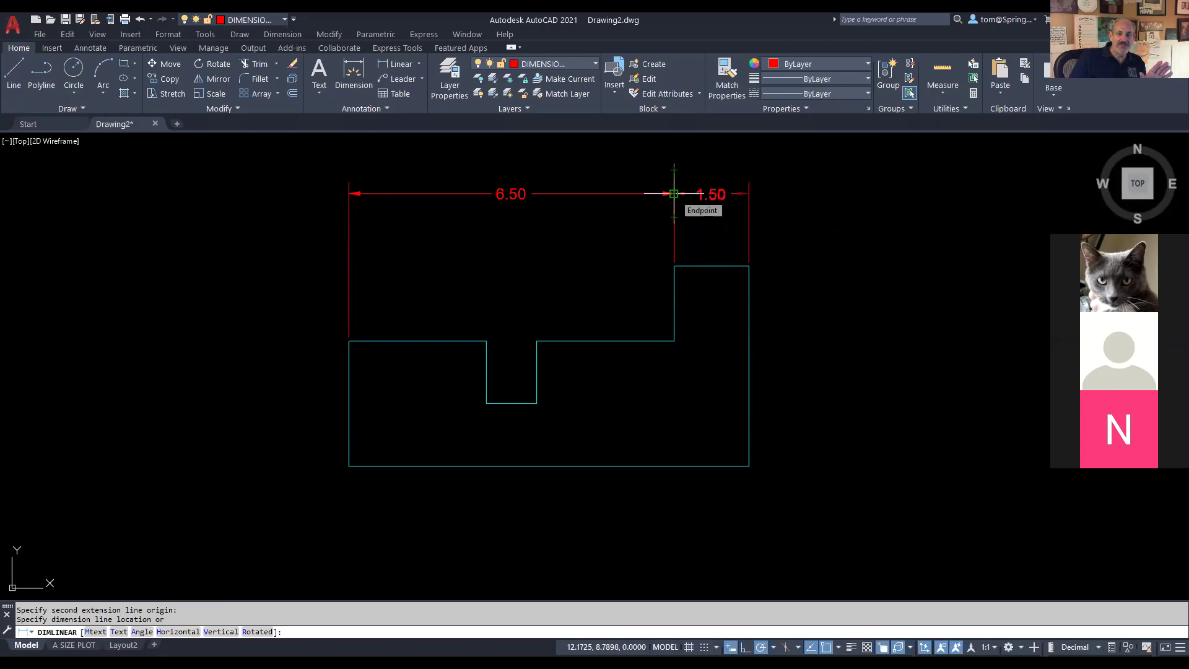
click(674, 194)
right_click(804, 284)
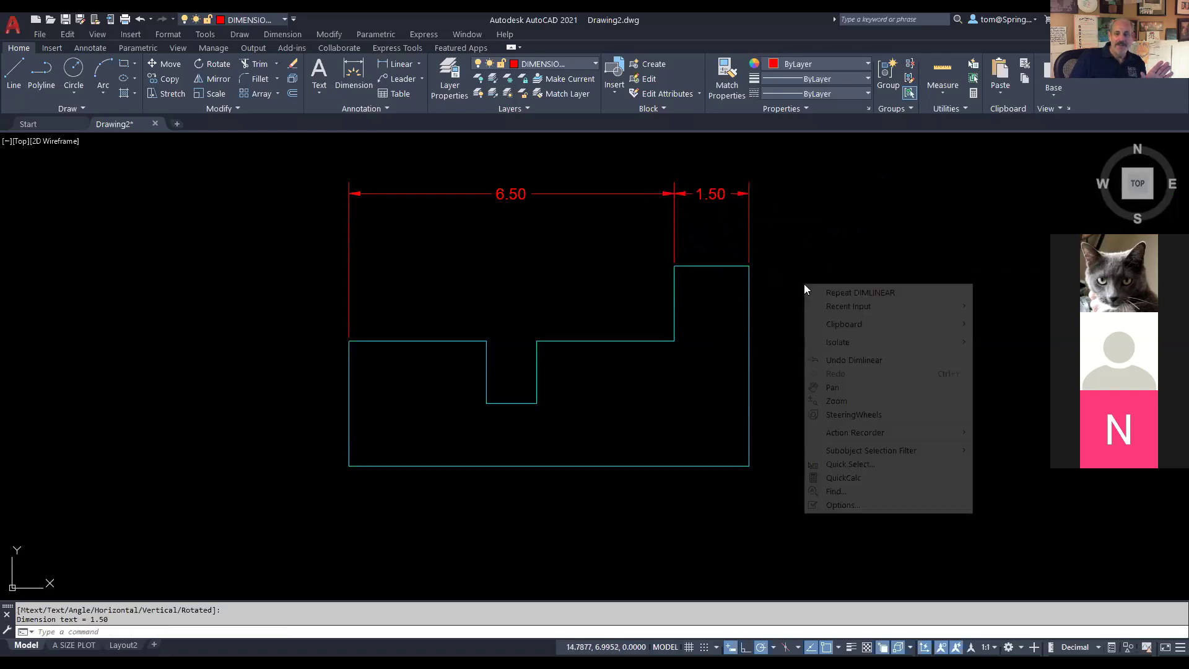
click(811, 292)
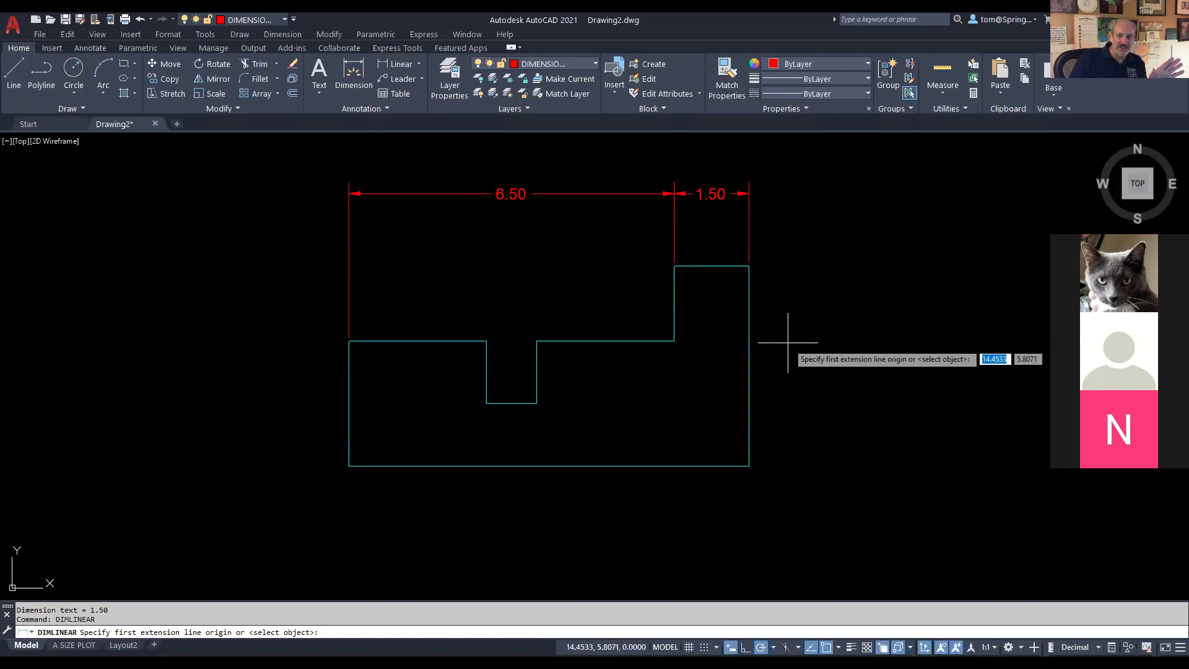
key(Return)
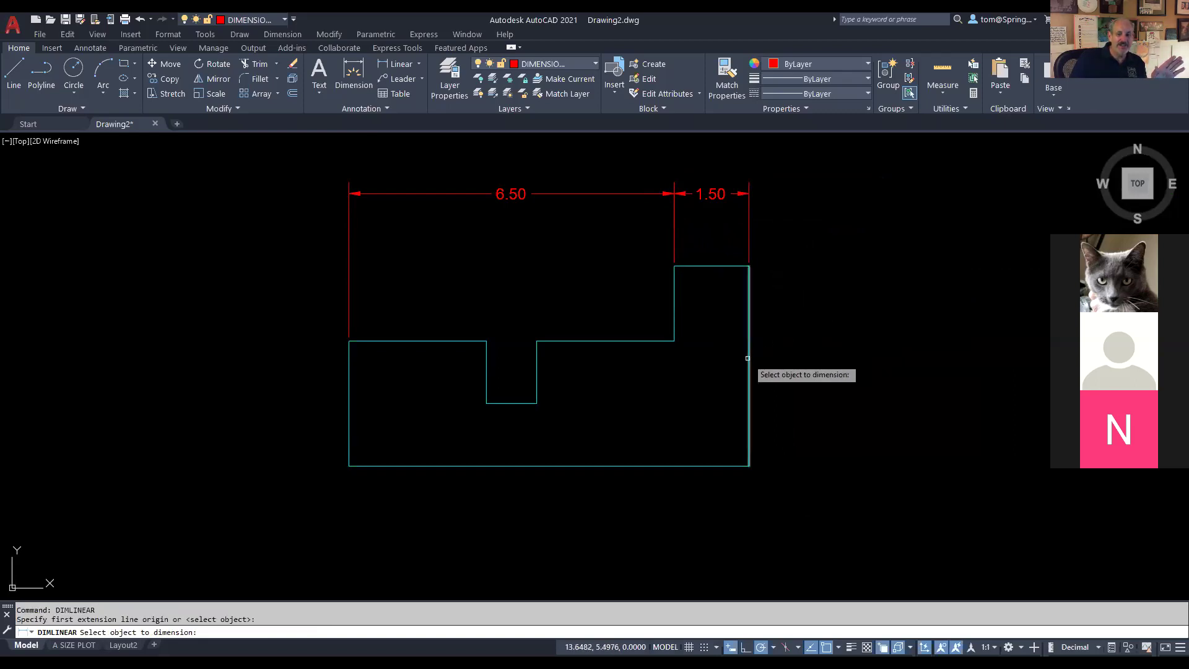
click(748, 358)
click(834, 366)
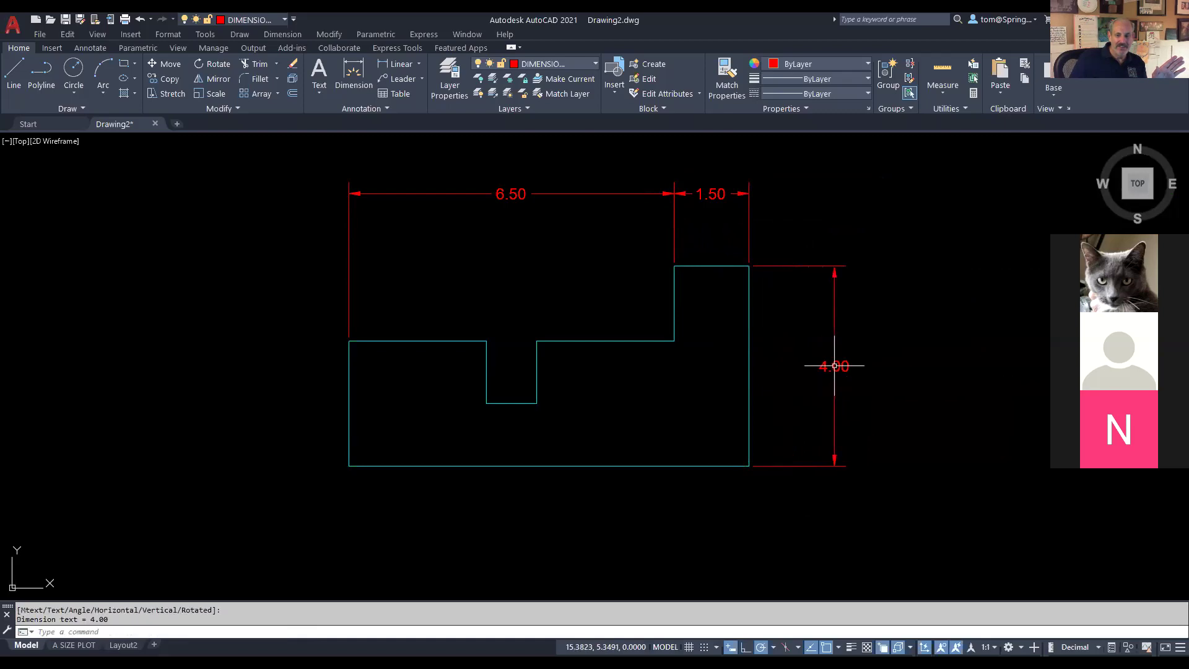
Step: Dimension the top-left 2.75 edge and the 1.00 notch width above the outline
right_click(511, 282)
click(568, 292)
key(Return)
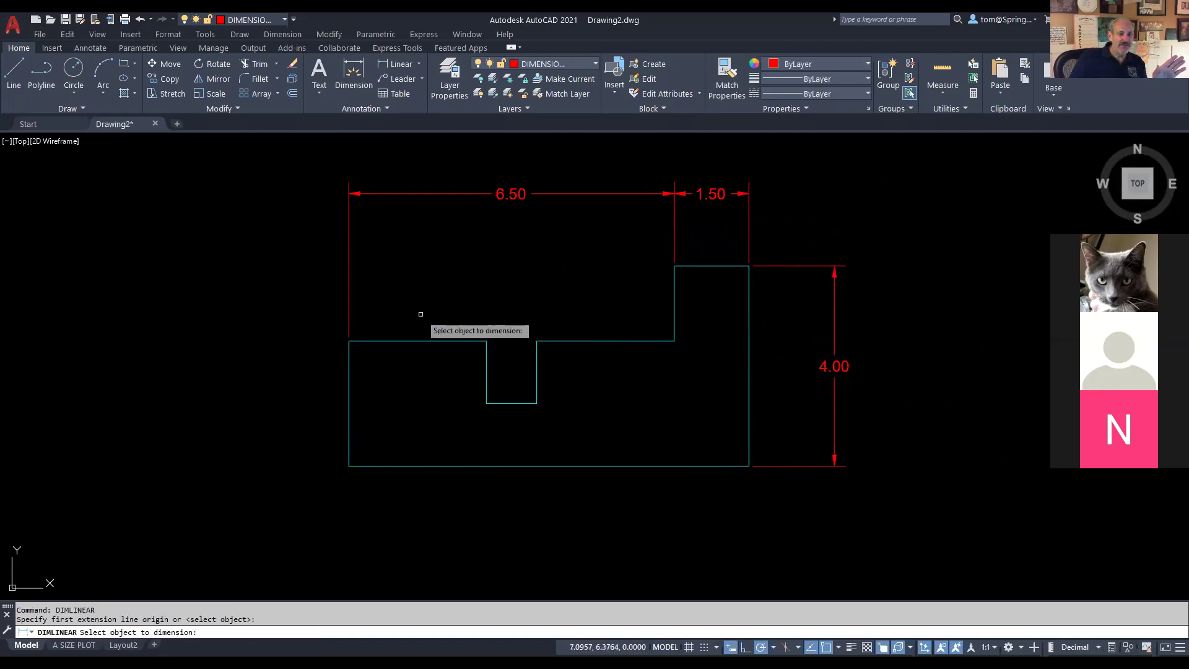
click(424, 341)
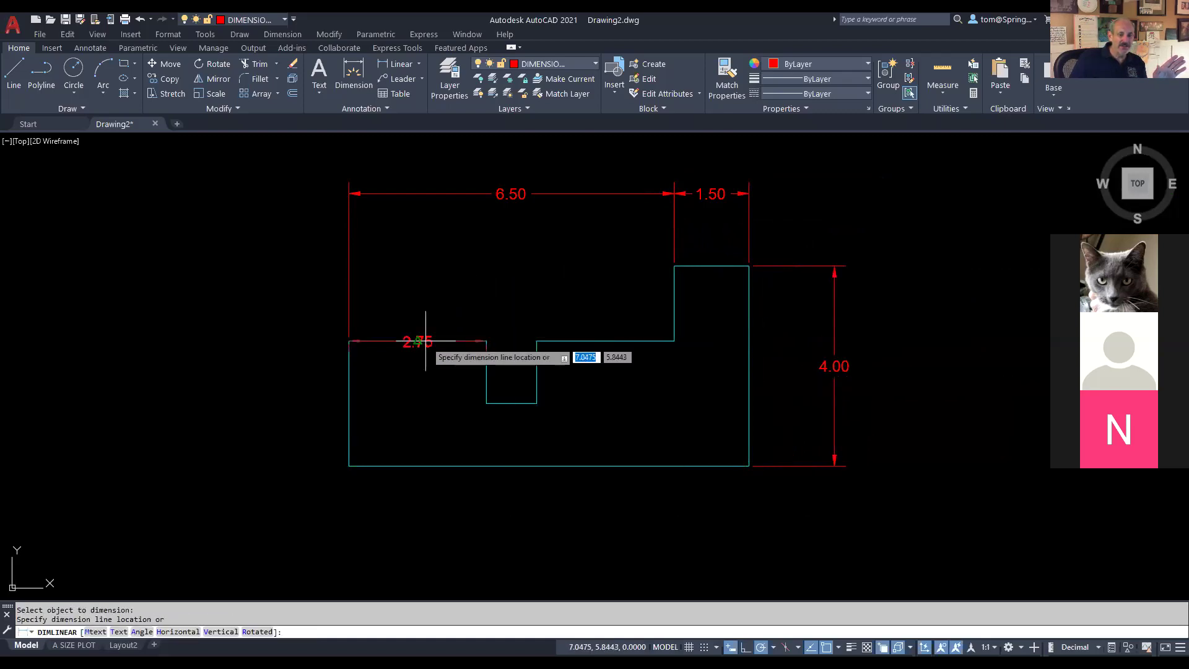
click(473, 288)
right_click(503, 280)
click(514, 286)
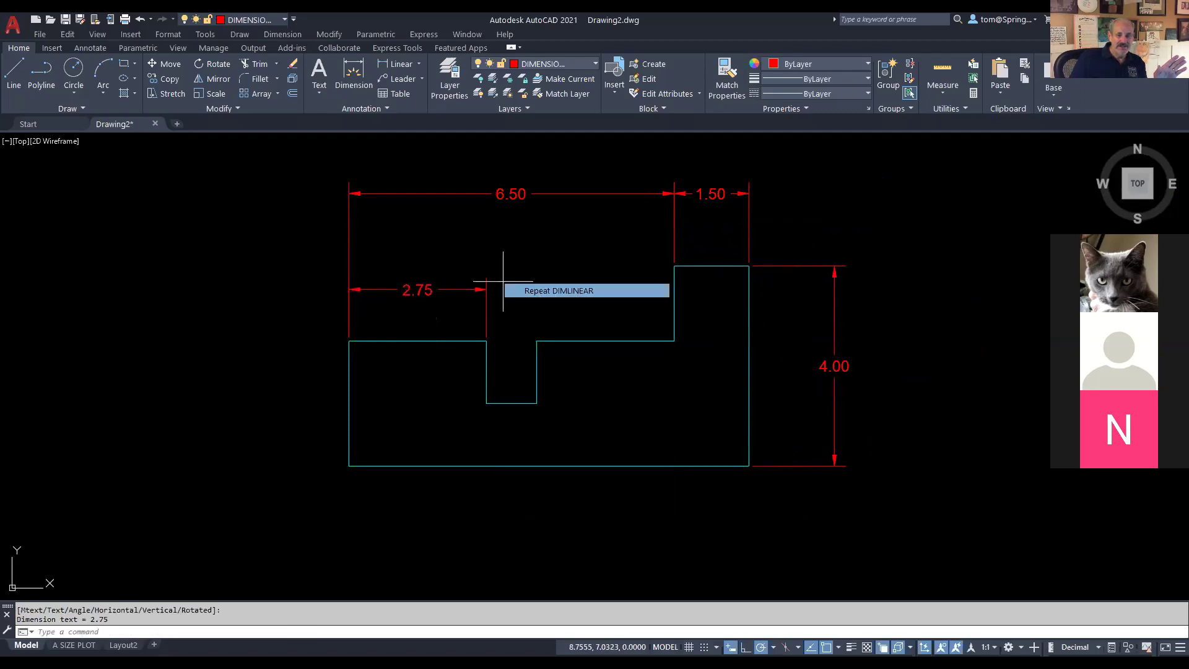
click(486, 340)
click(537, 341)
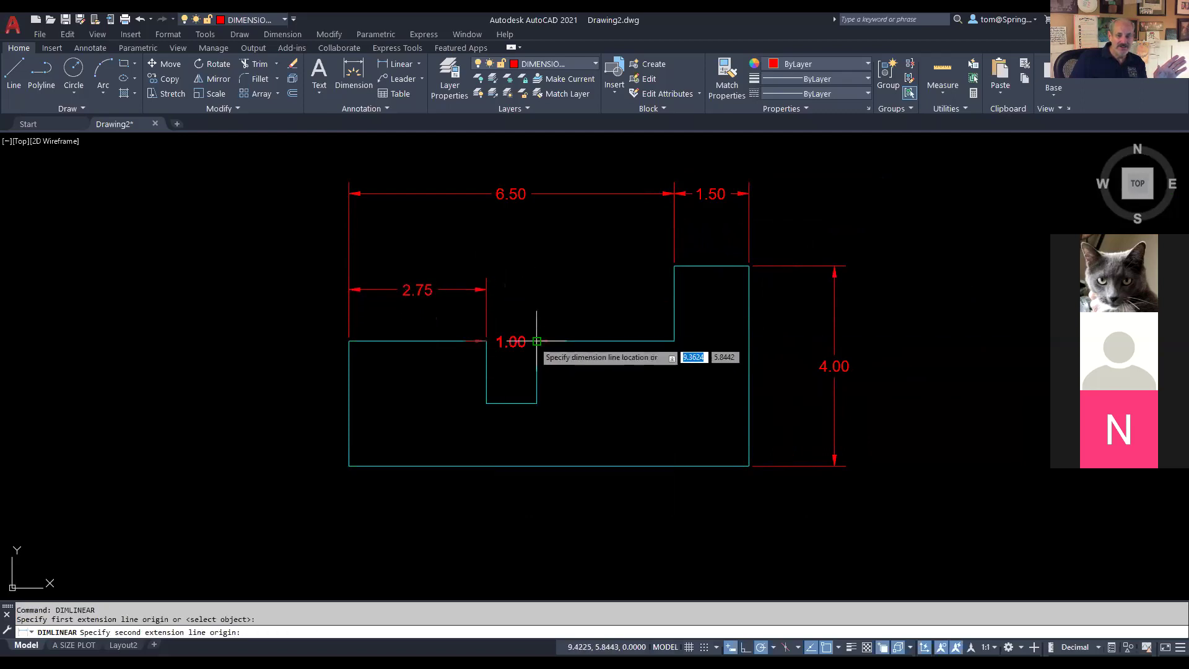
click(486, 289)
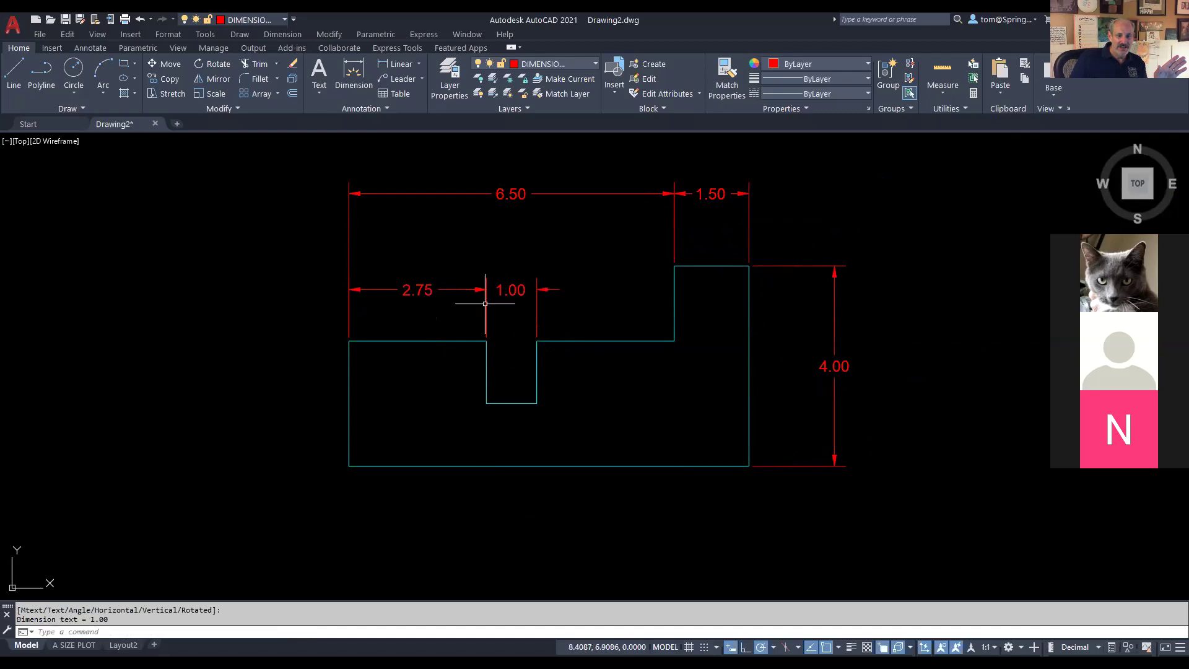
Step: Add two stacked 1.25 vertical dimensions on the left side, above and below the notch-bottom level
right_click(216, 333)
click(302, 341)
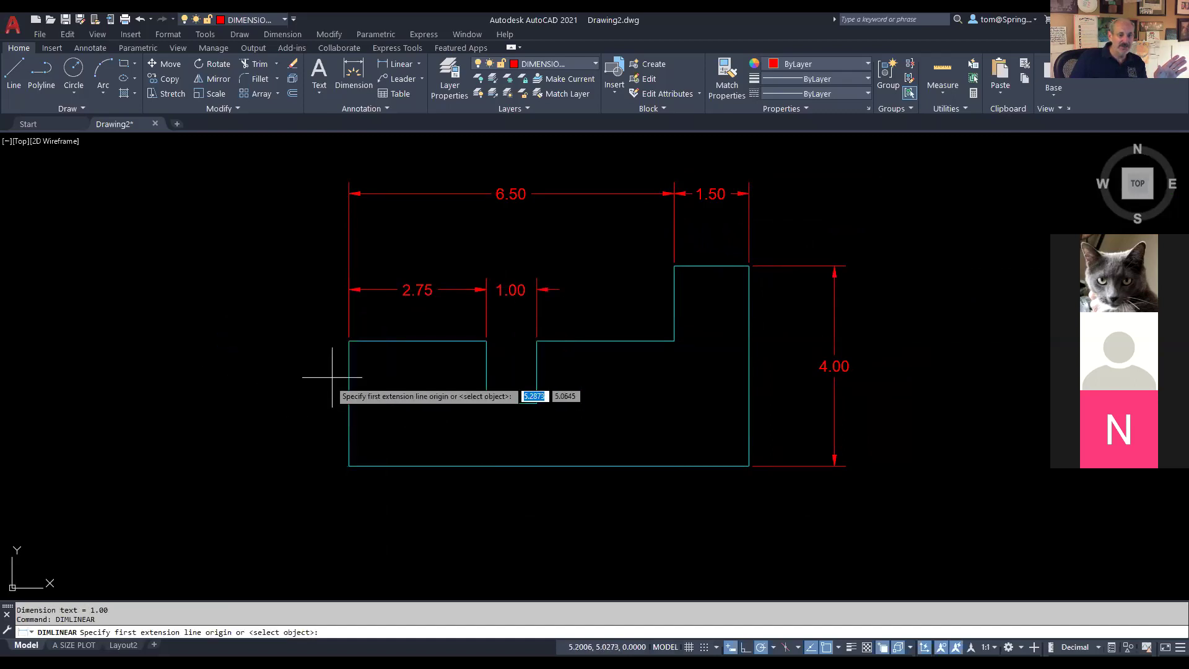
click(349, 341)
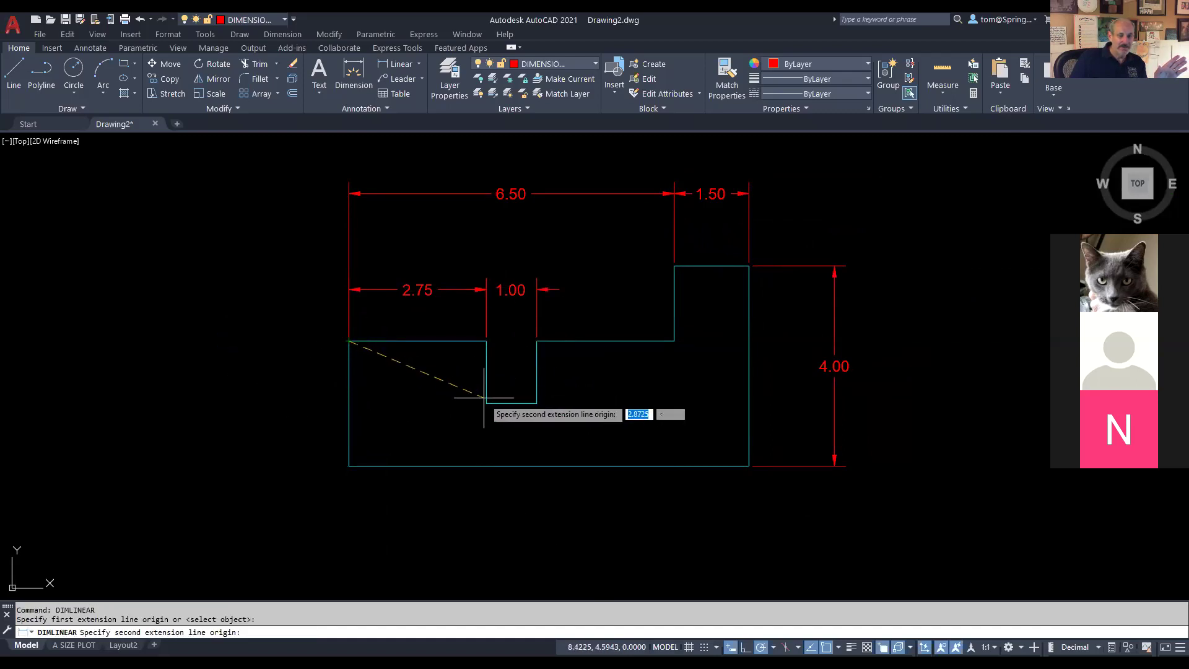
click(486, 403)
click(284, 350)
right_click(255, 294)
mouse_move(321, 316)
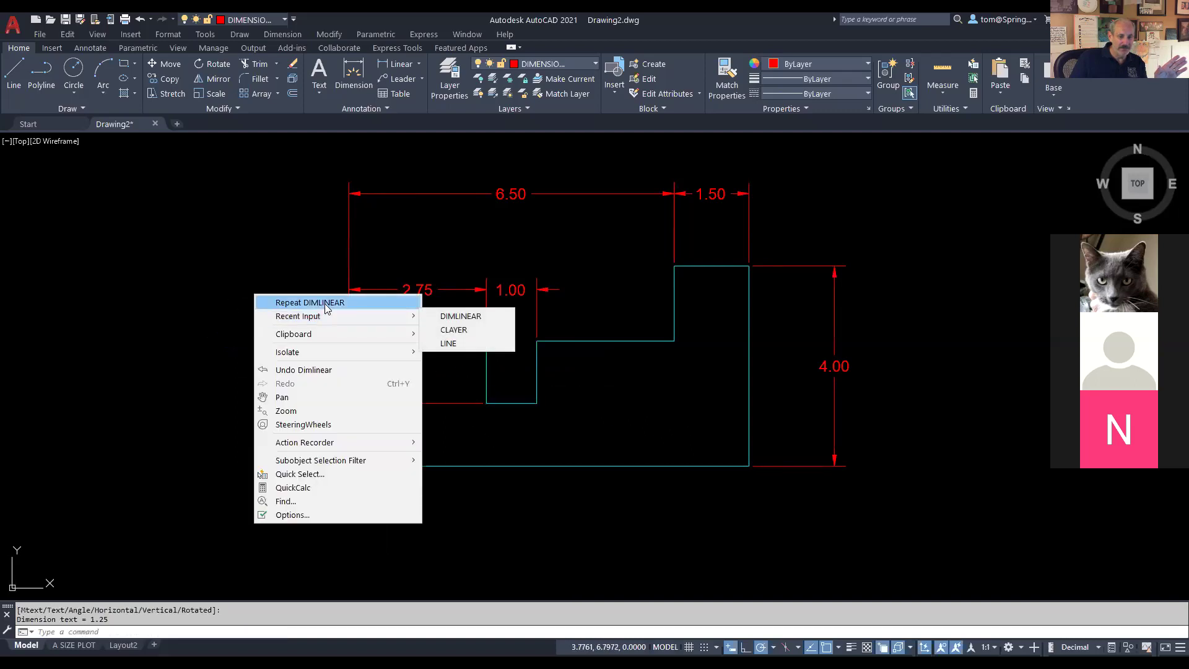
click(324, 303)
click(349, 466)
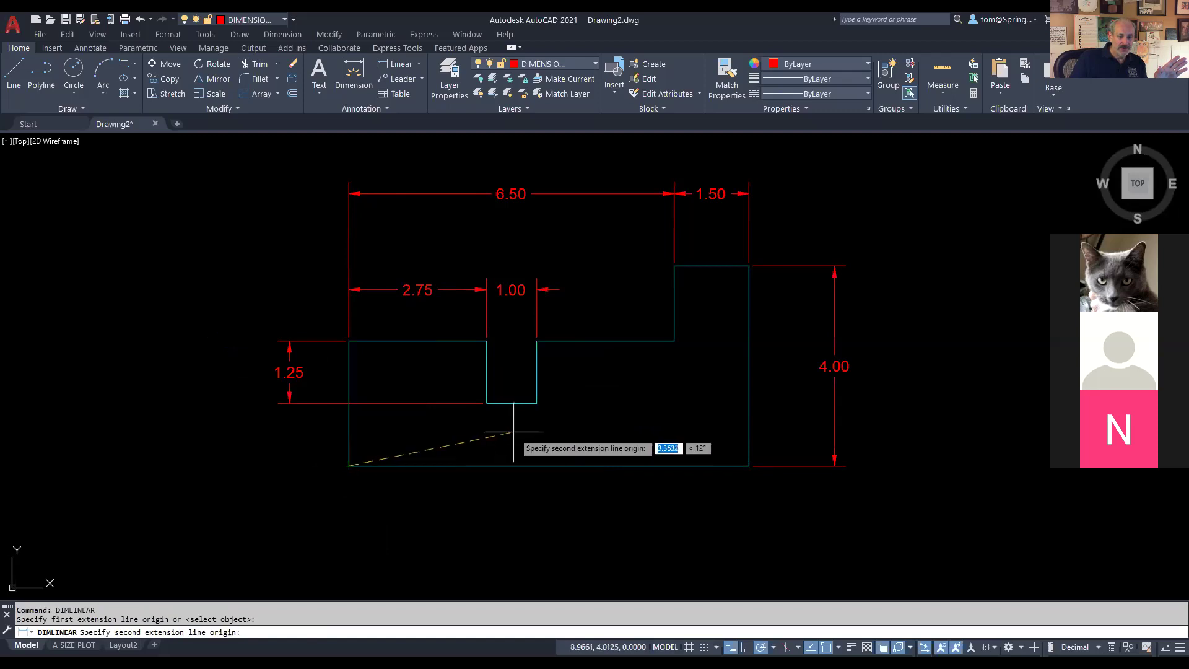
click(486, 403)
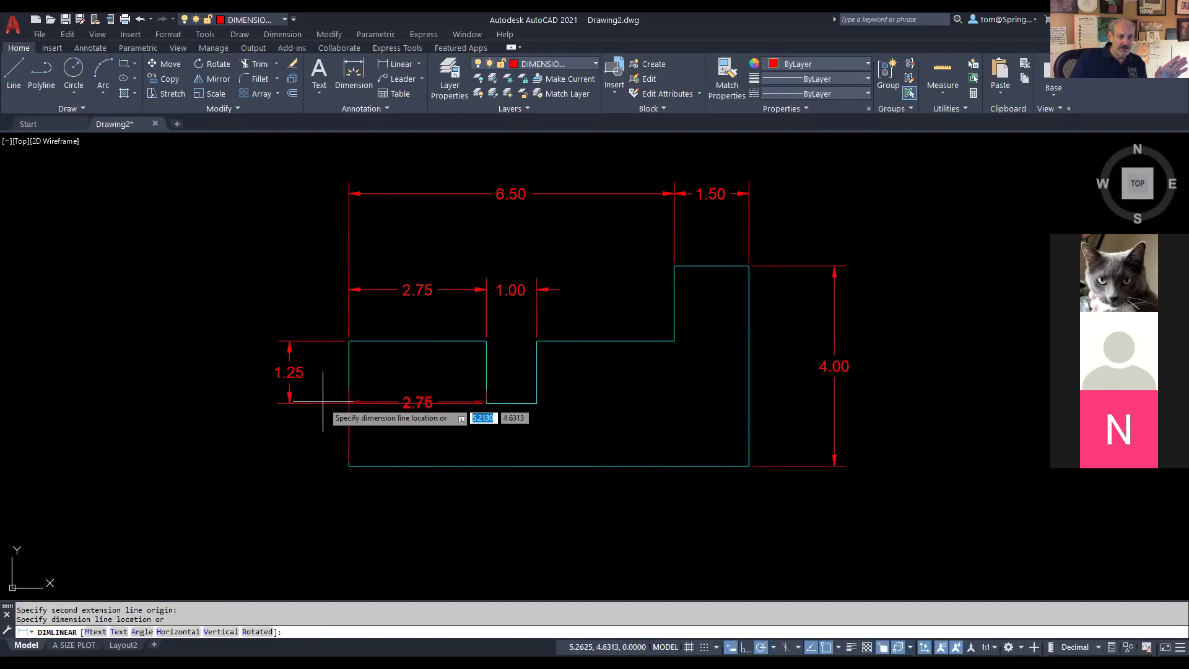
click(289, 402)
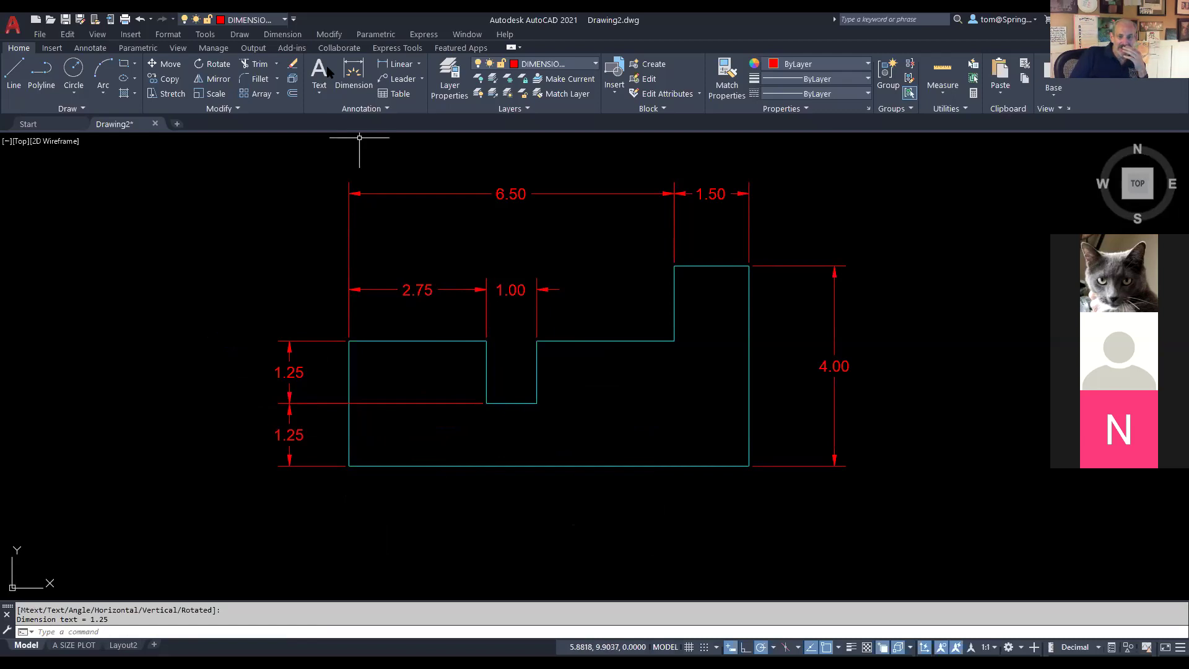
key(alt+Tab)
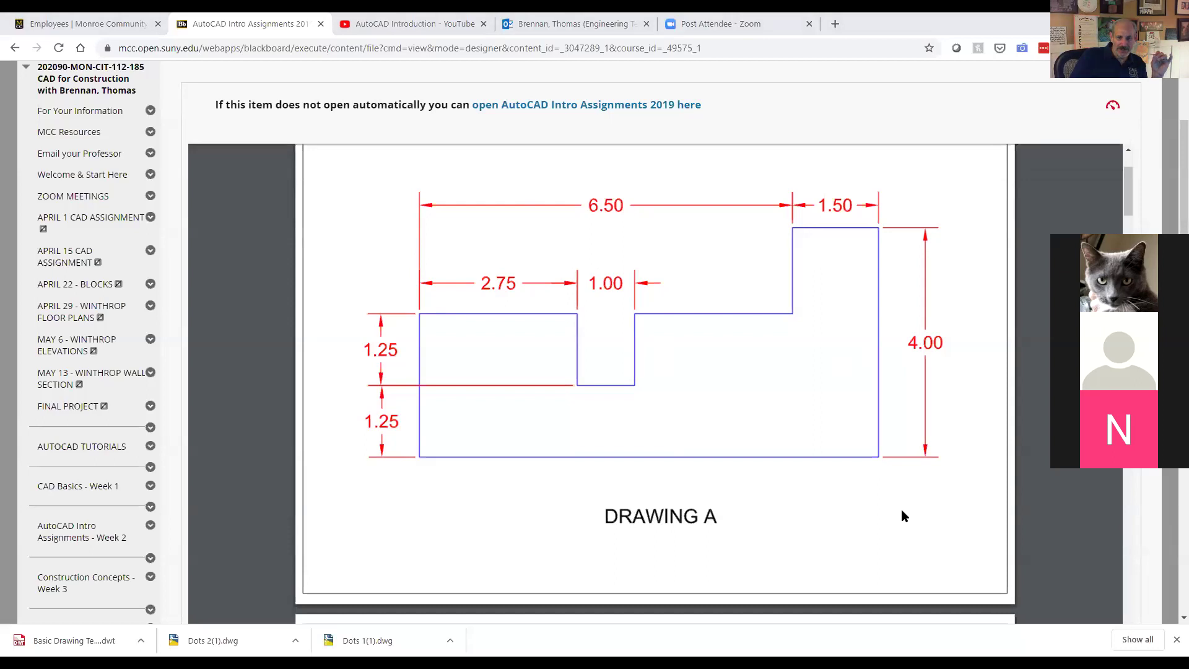
key(alt+Tab)
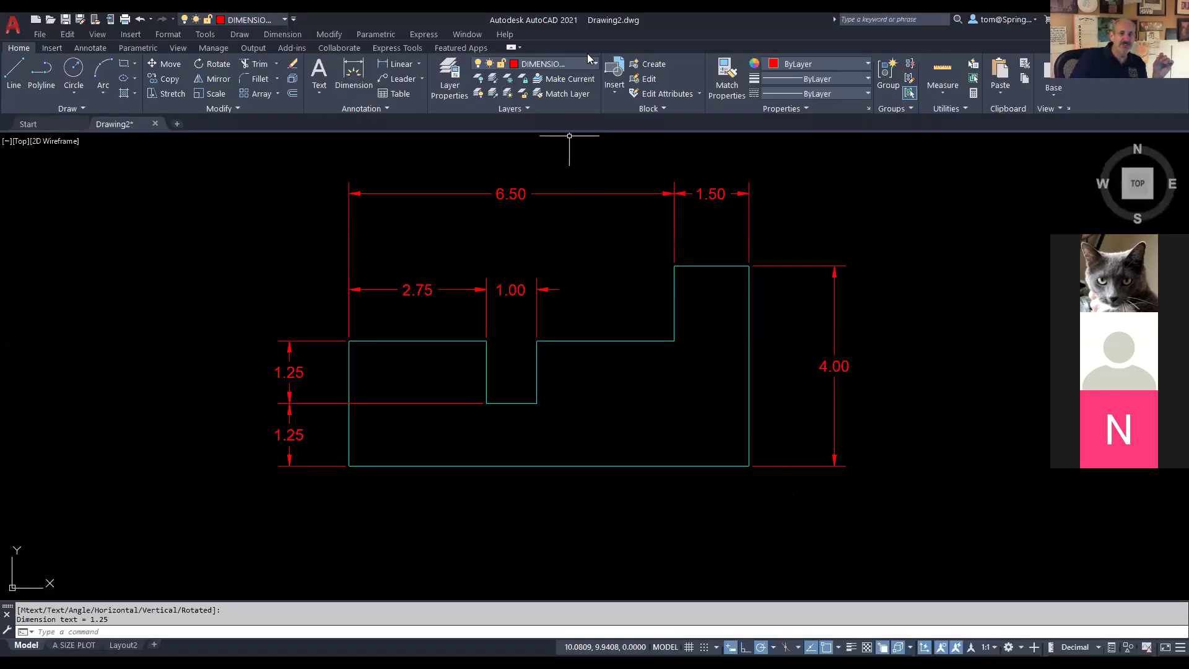
Step: On the TEXT layer, add a 'DRAWING A' multiline label beneath the profile, then view the reference PDF
click(594, 64)
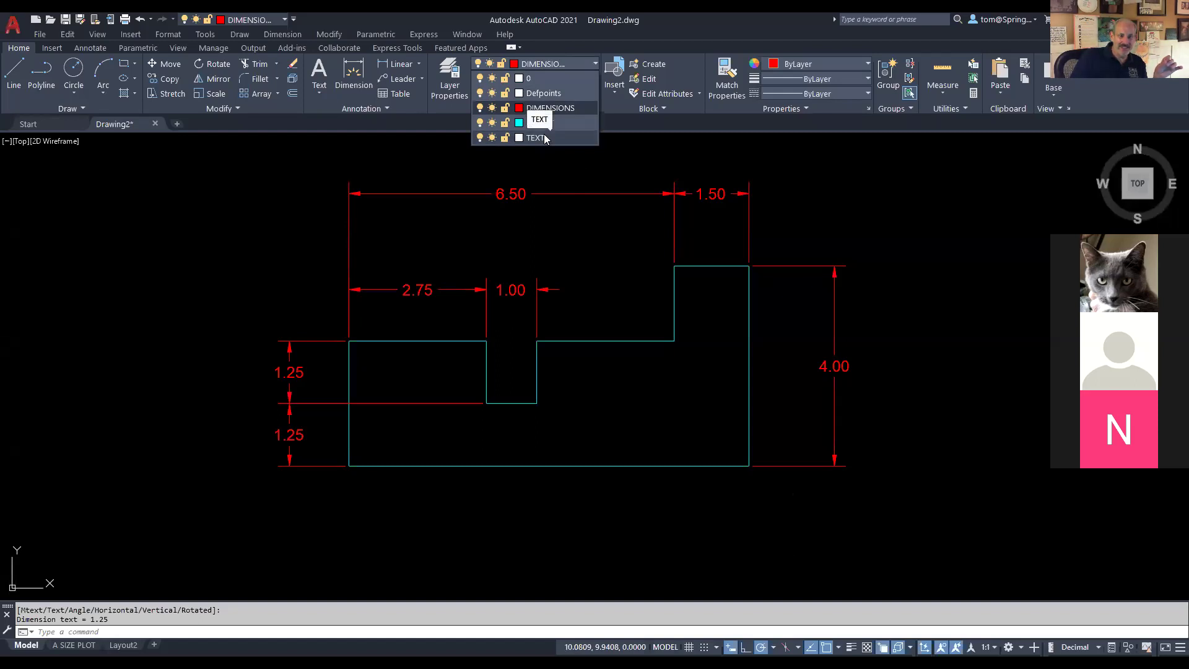
click(544, 136)
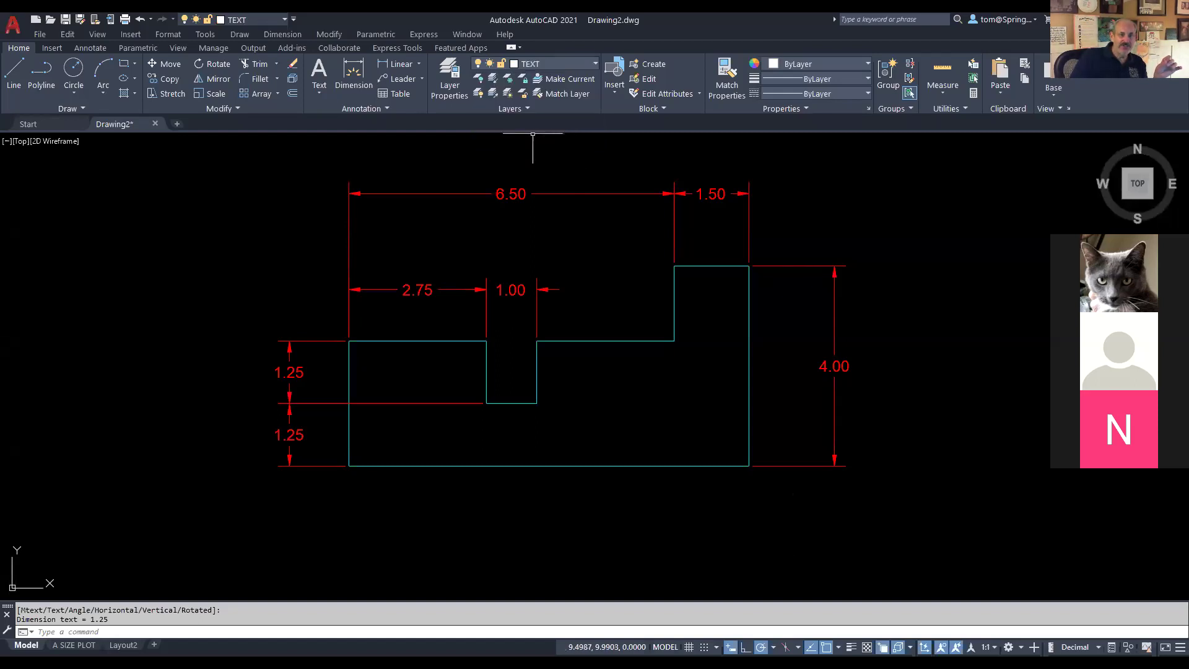
click(319, 94)
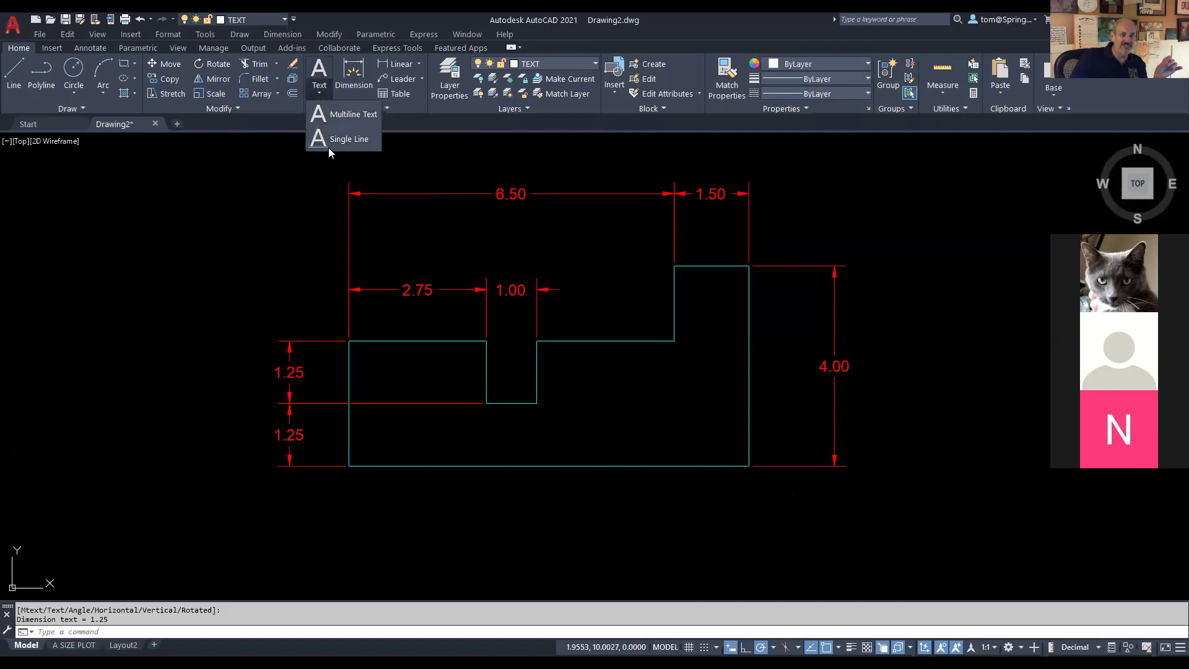
click(342, 118)
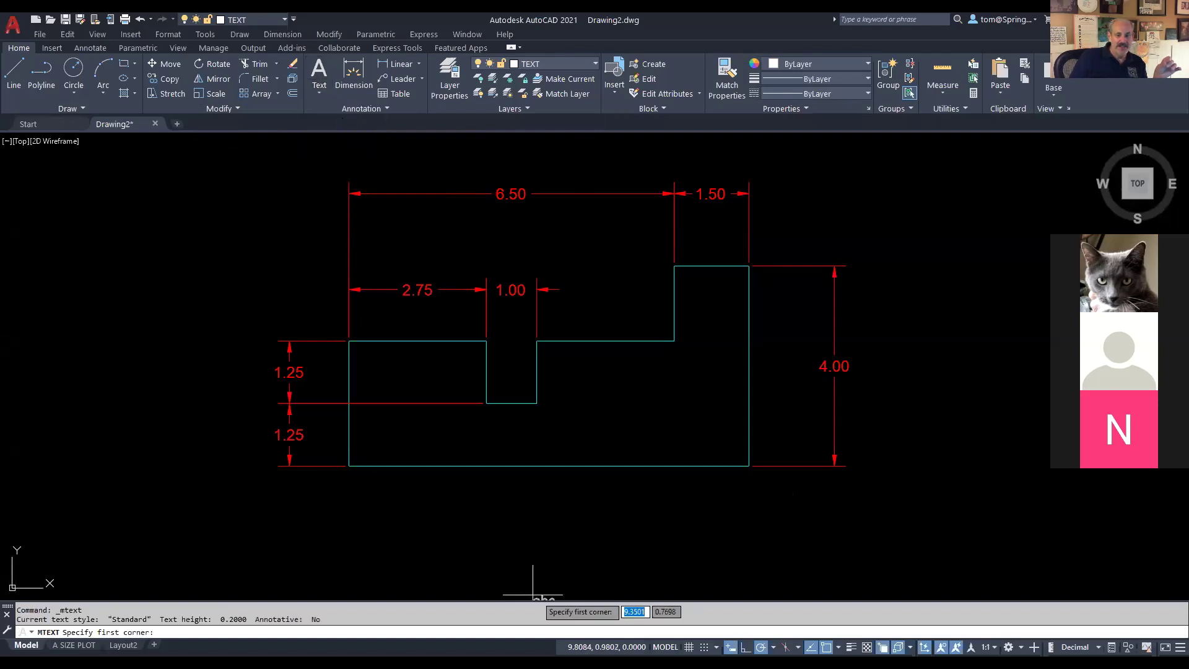
click(489, 539)
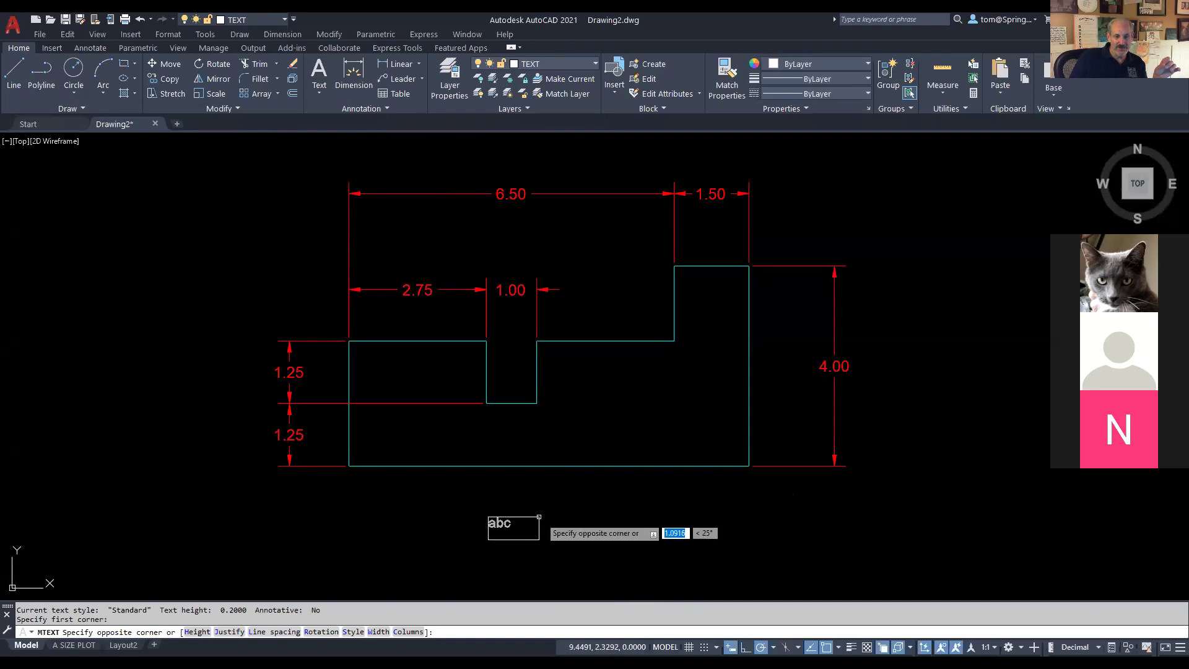
click(636, 493)
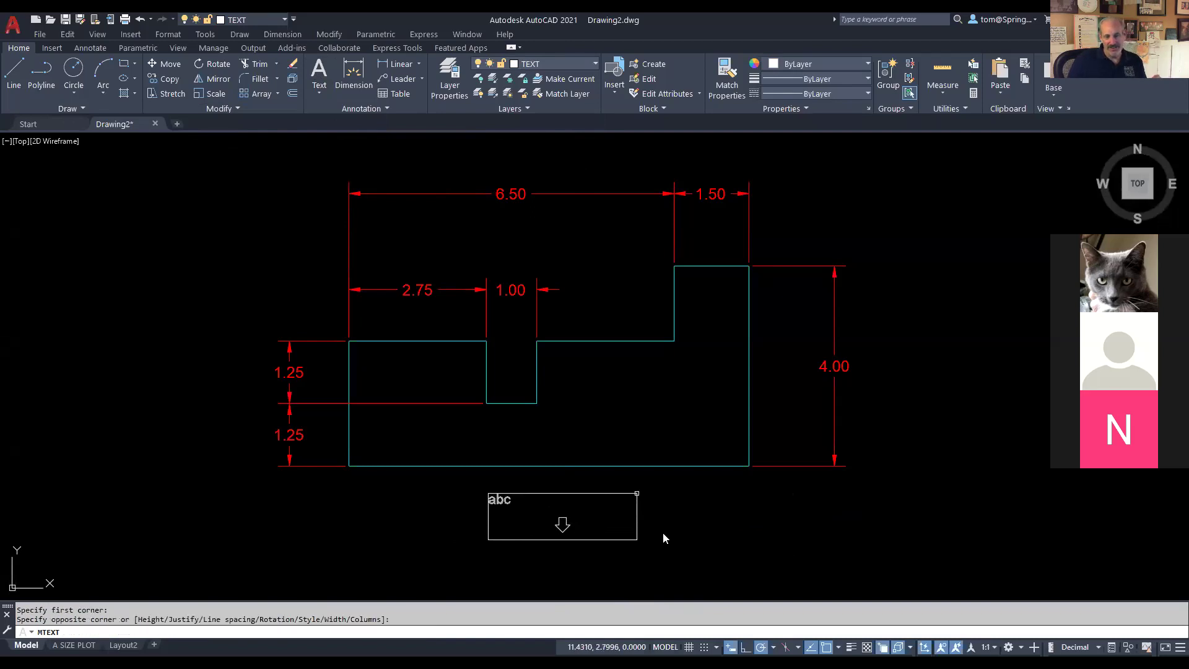
text(DRAWING A)
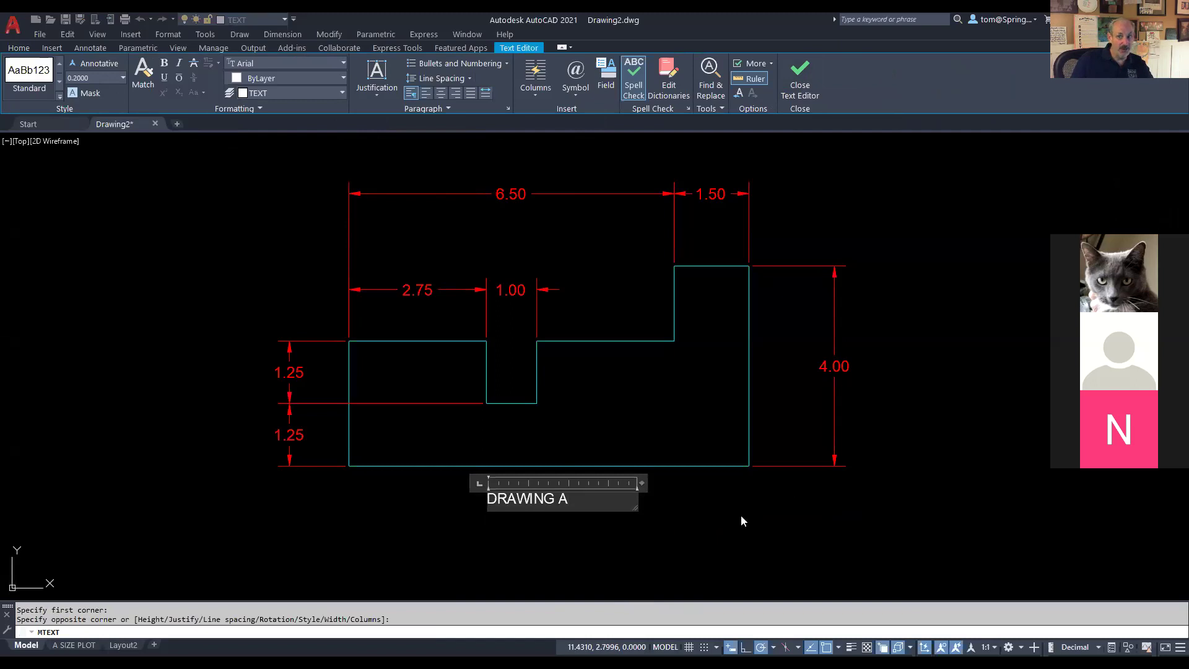
click(799, 71)
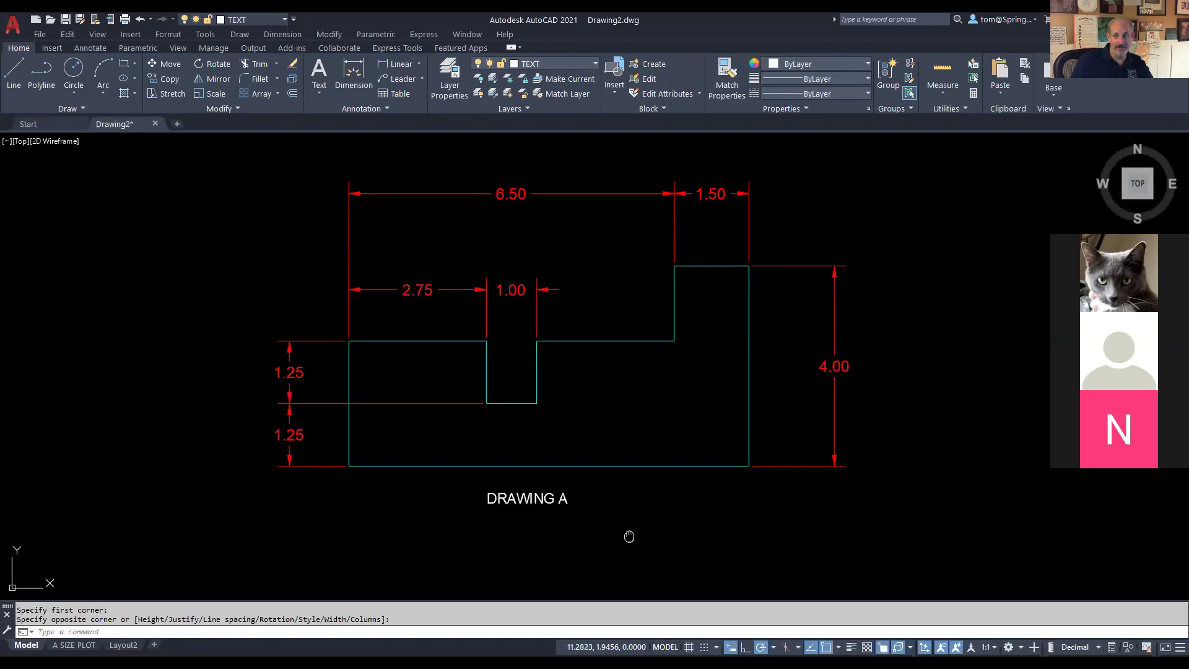
drag(629, 536, 629, 552)
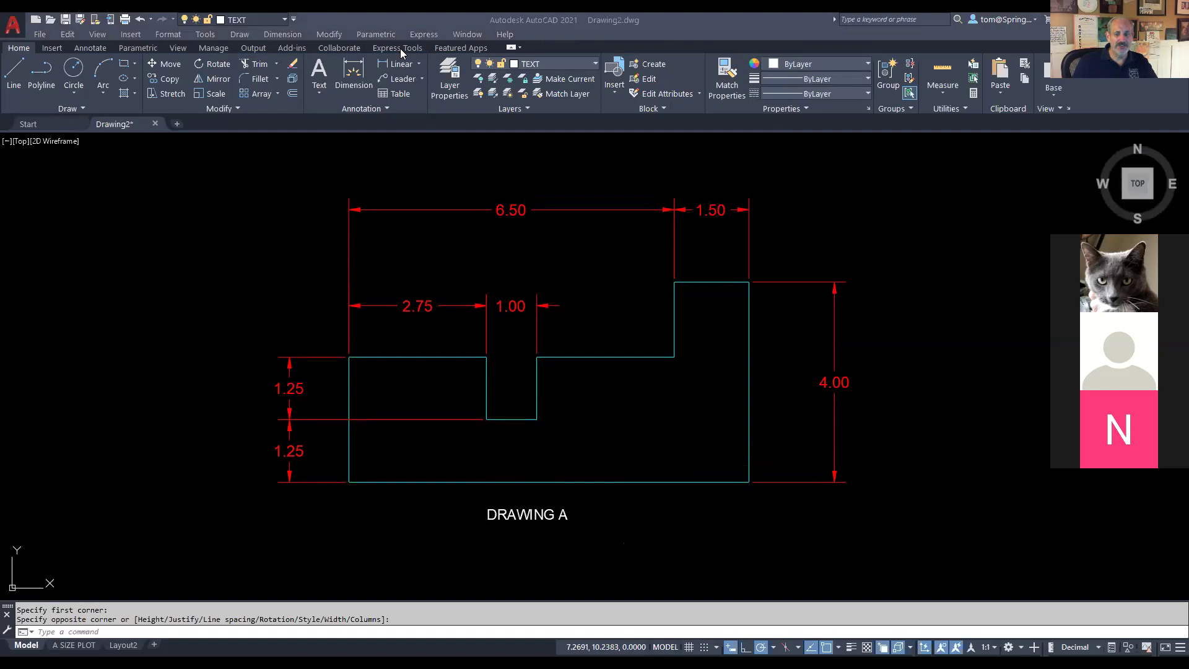
key(alt+Tab)
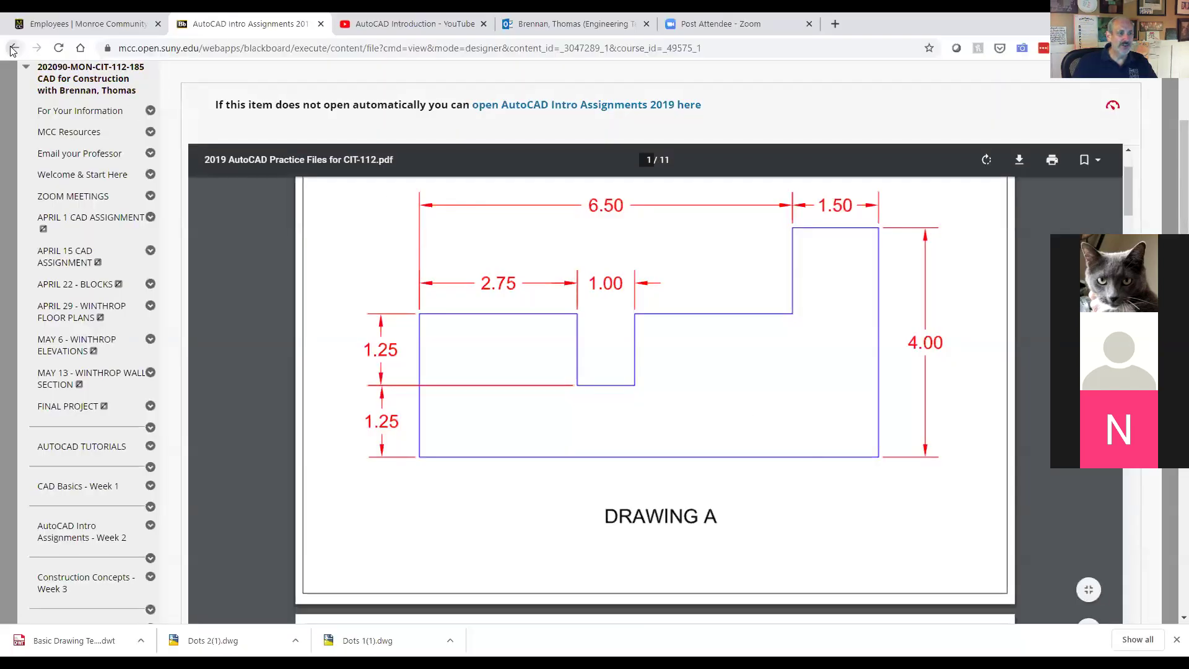
Step: Go back to the Week 2 assignments list and scroll down to the Drawing A–D assignments
click(12, 50)
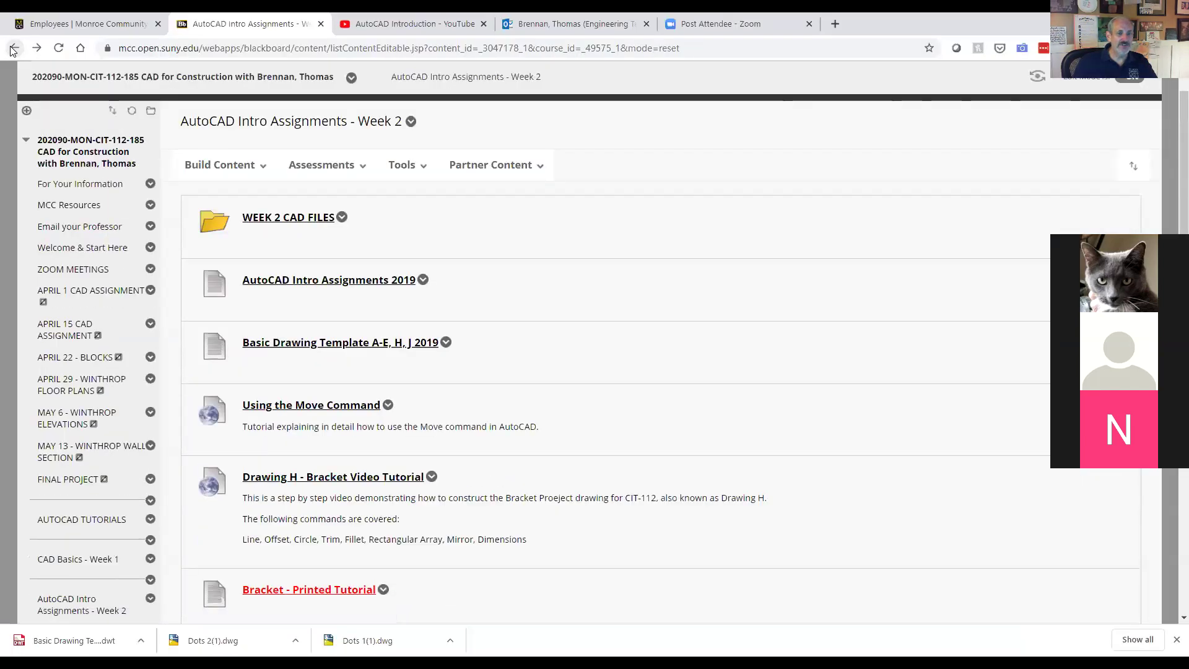
scroll(506, 403, down, 7)
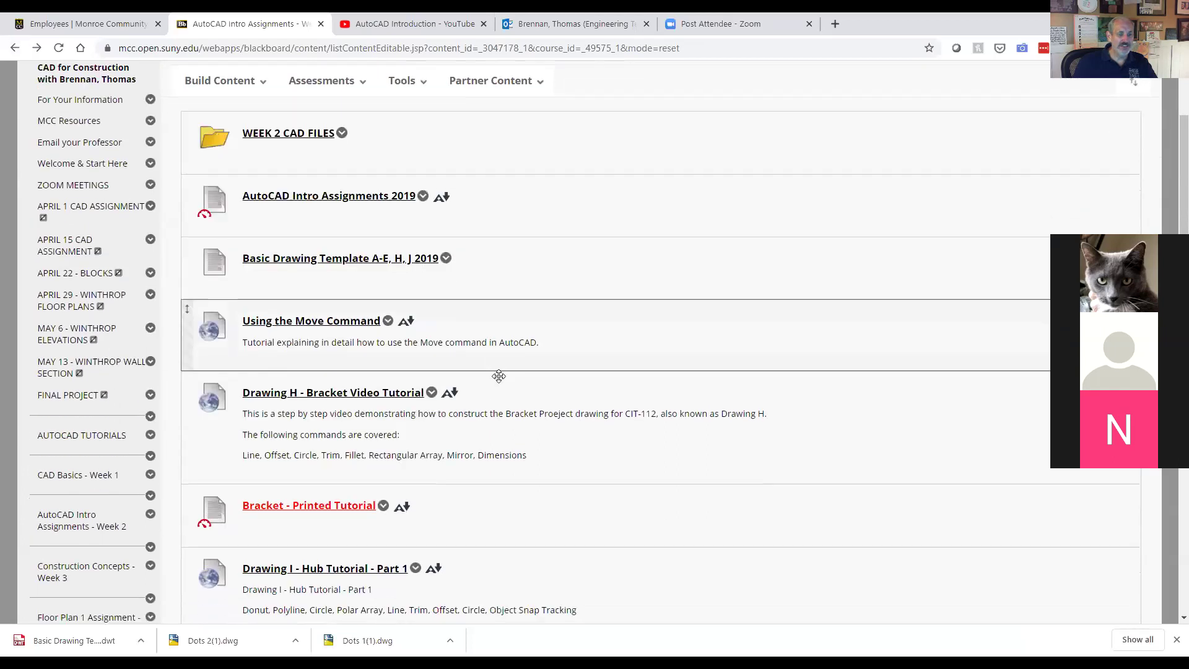
scroll(507, 403, down, 4)
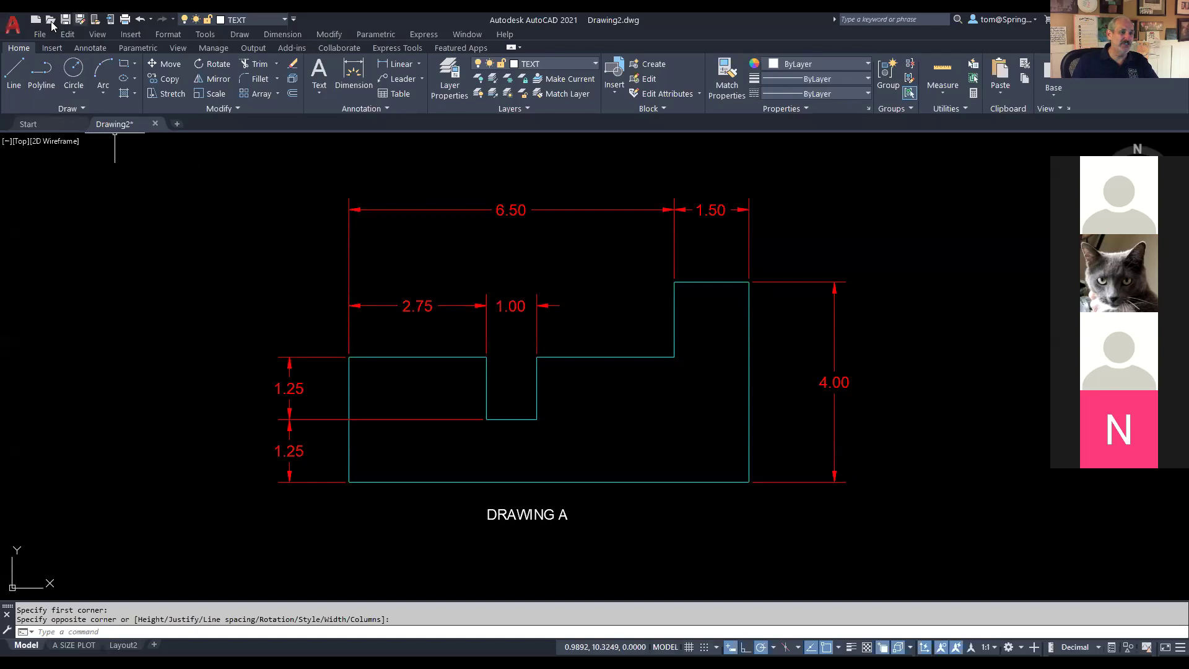
Step: Save the drawing to the Desktop as 'DRAWING A - ' followed by the student's surname
key(ctrl+shift+s)
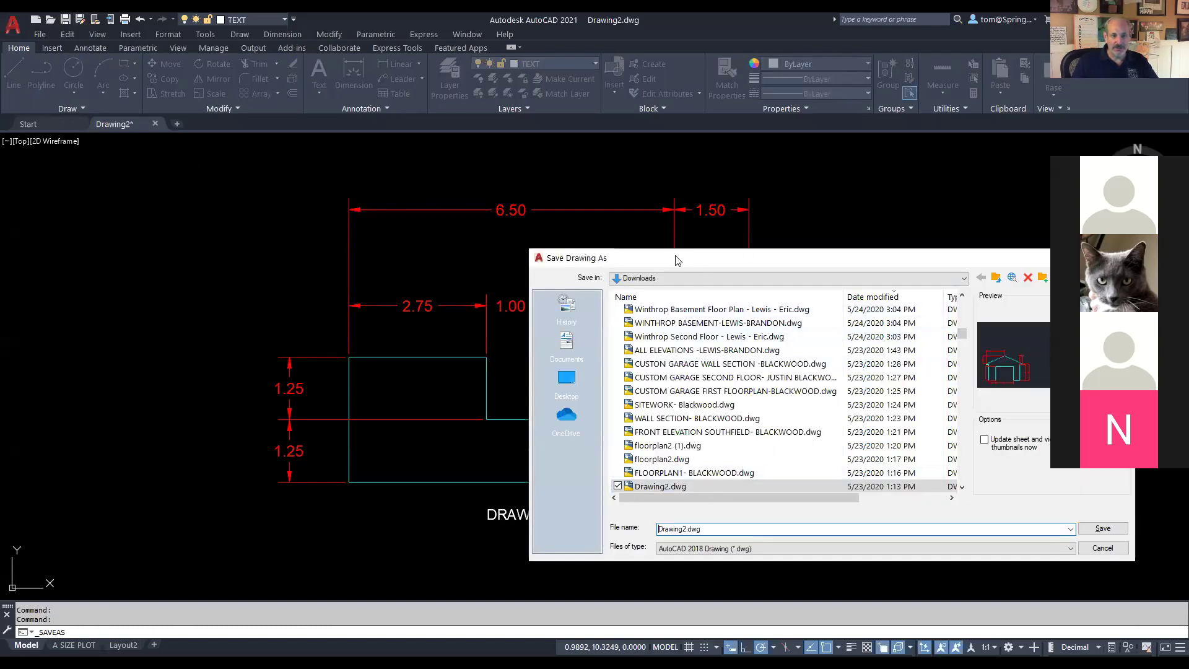
drag(677, 260, 360, 217)
click(251, 336)
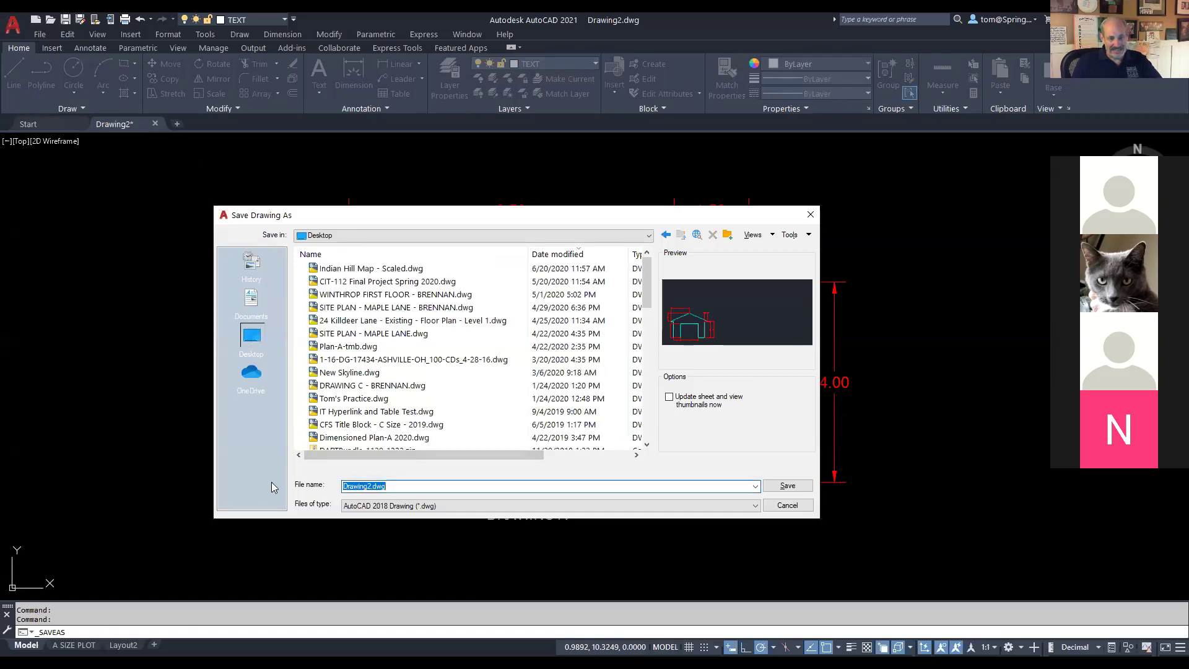
text(D)
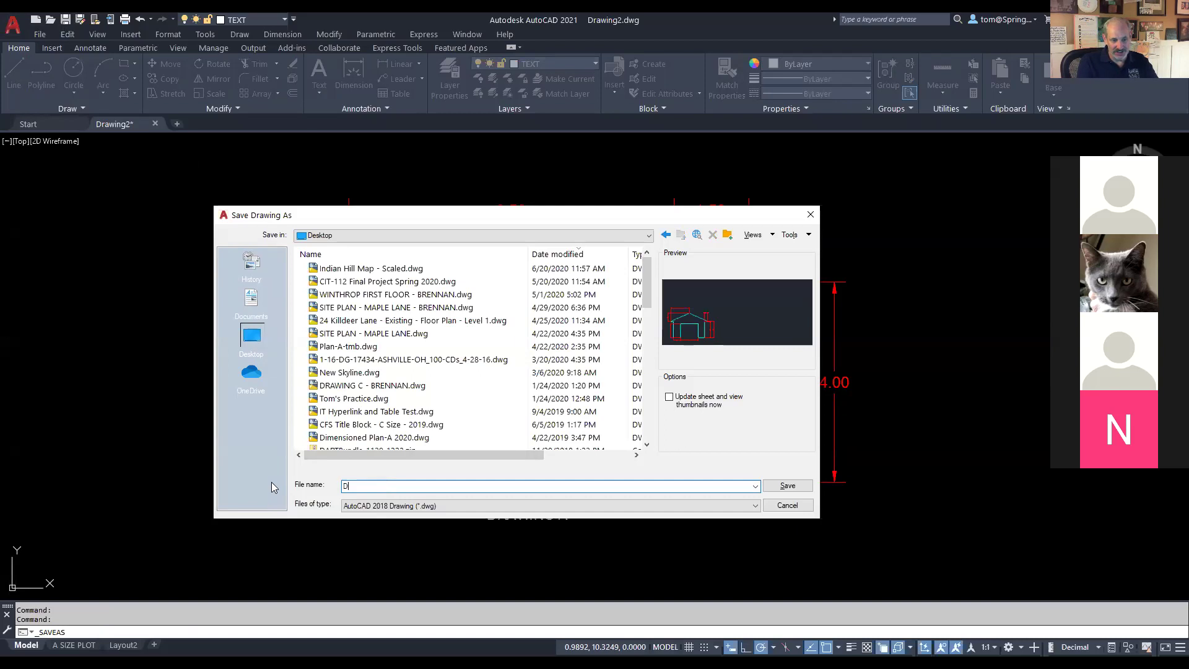
text(RAWING)
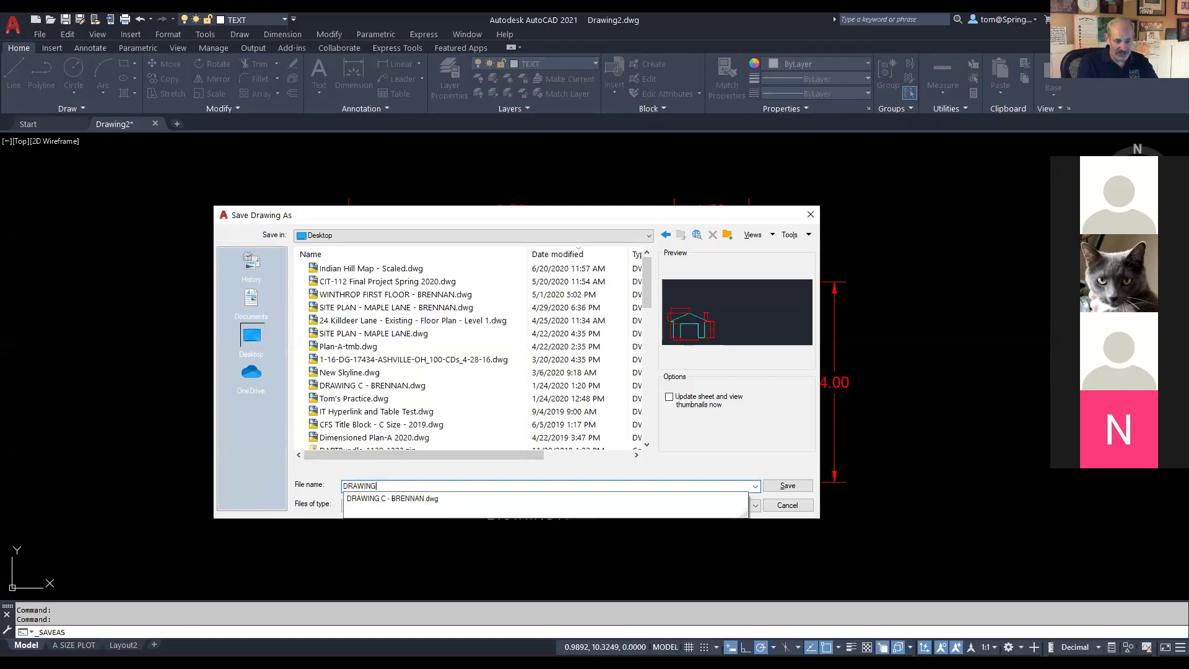
text( -)
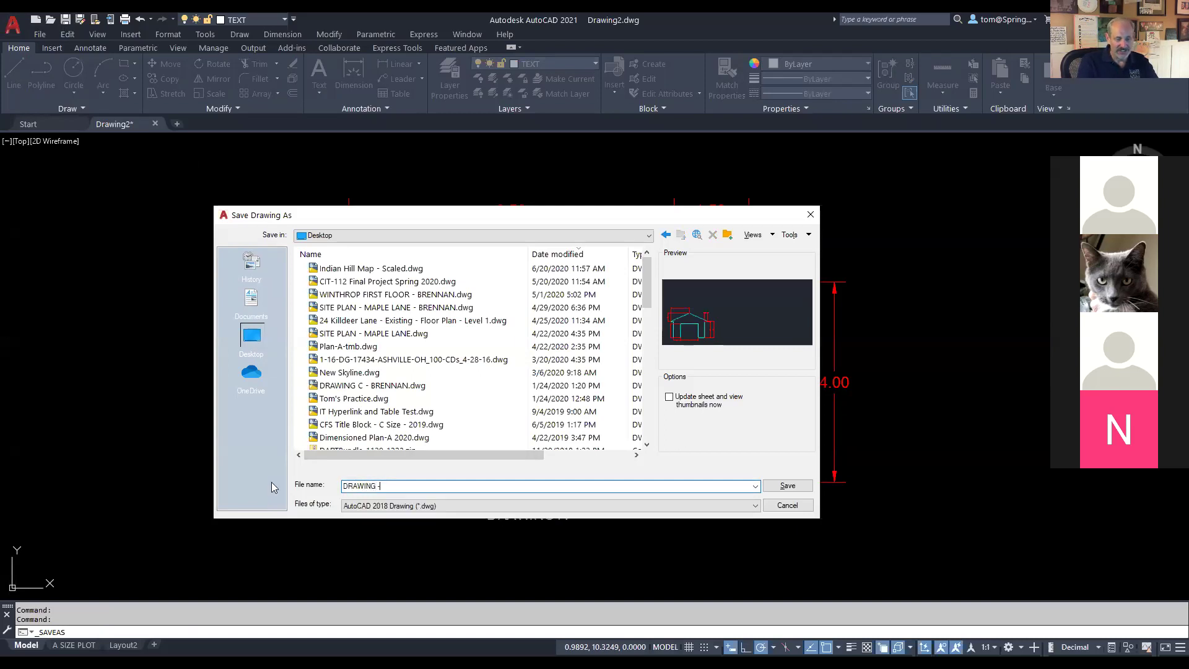
text( BRENNAN)
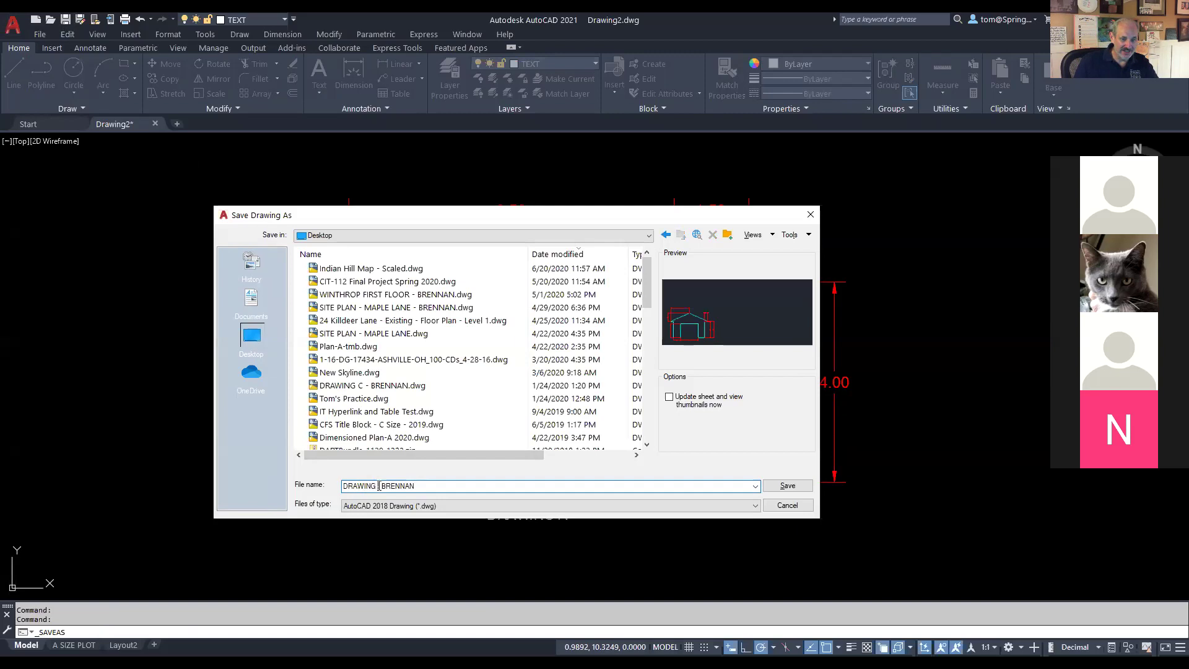
text(A)
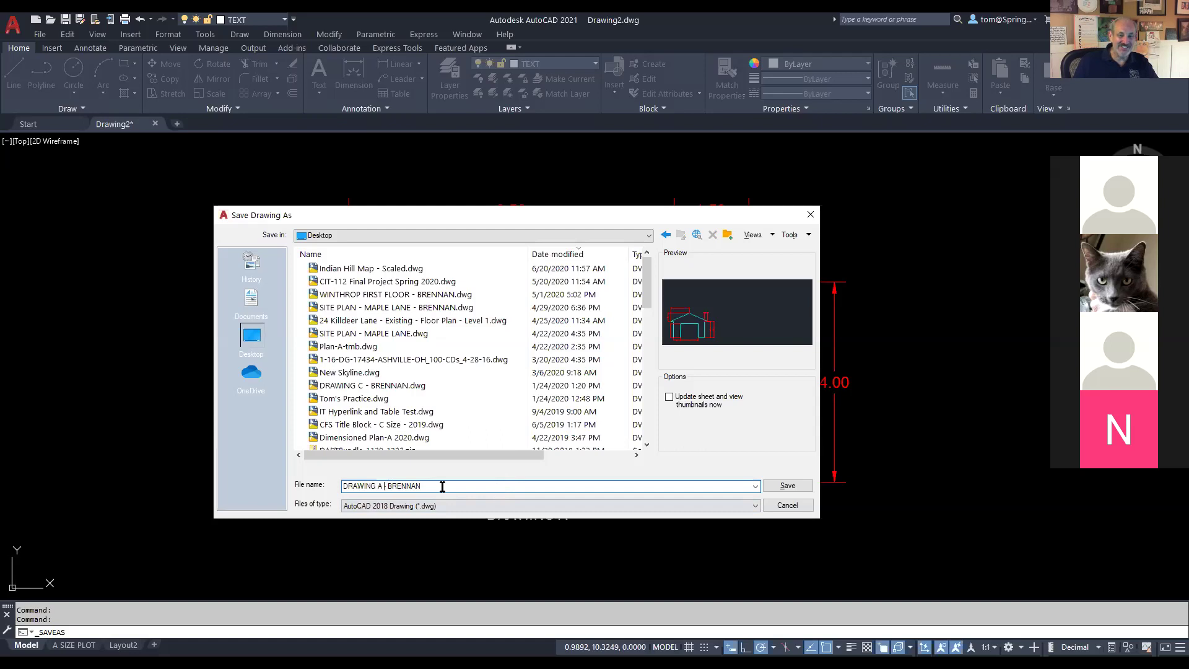
click(775, 489)
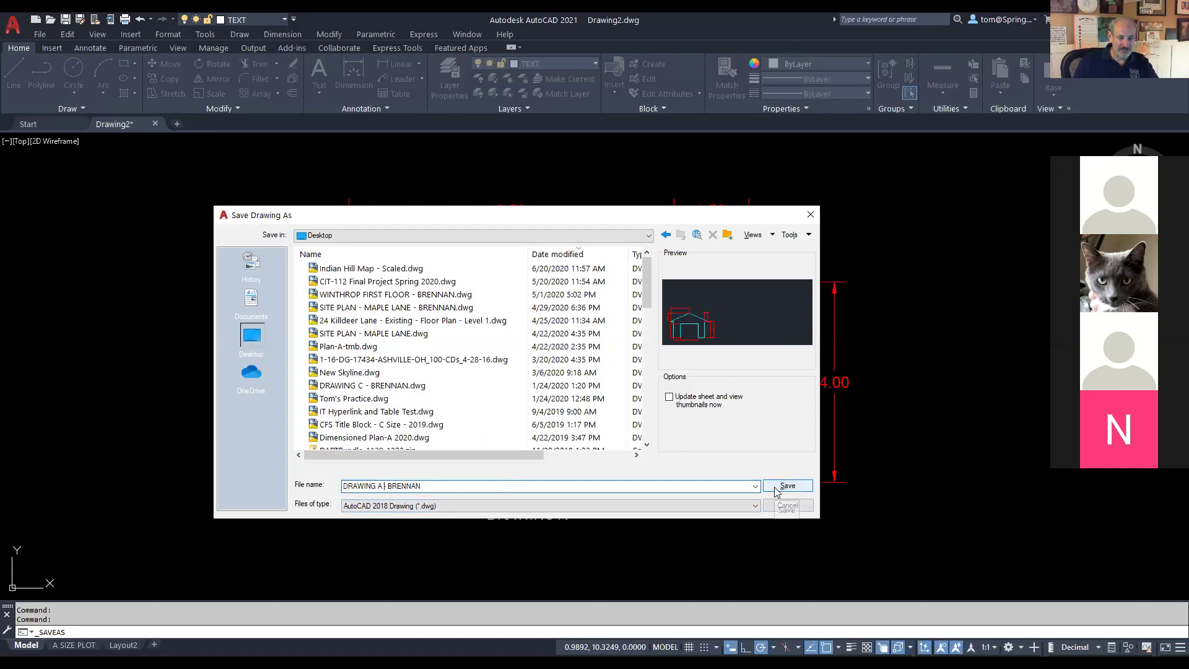
click(781, 487)
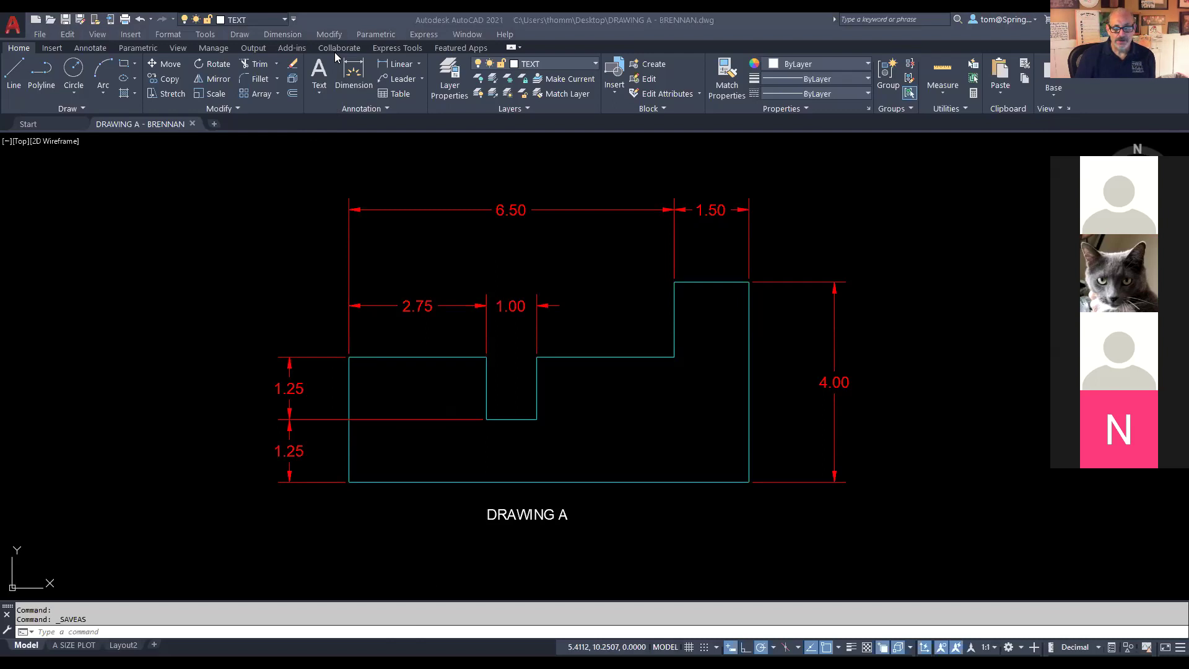
Step: Switch over to the course assignments page in the browser
key(alt+Tab)
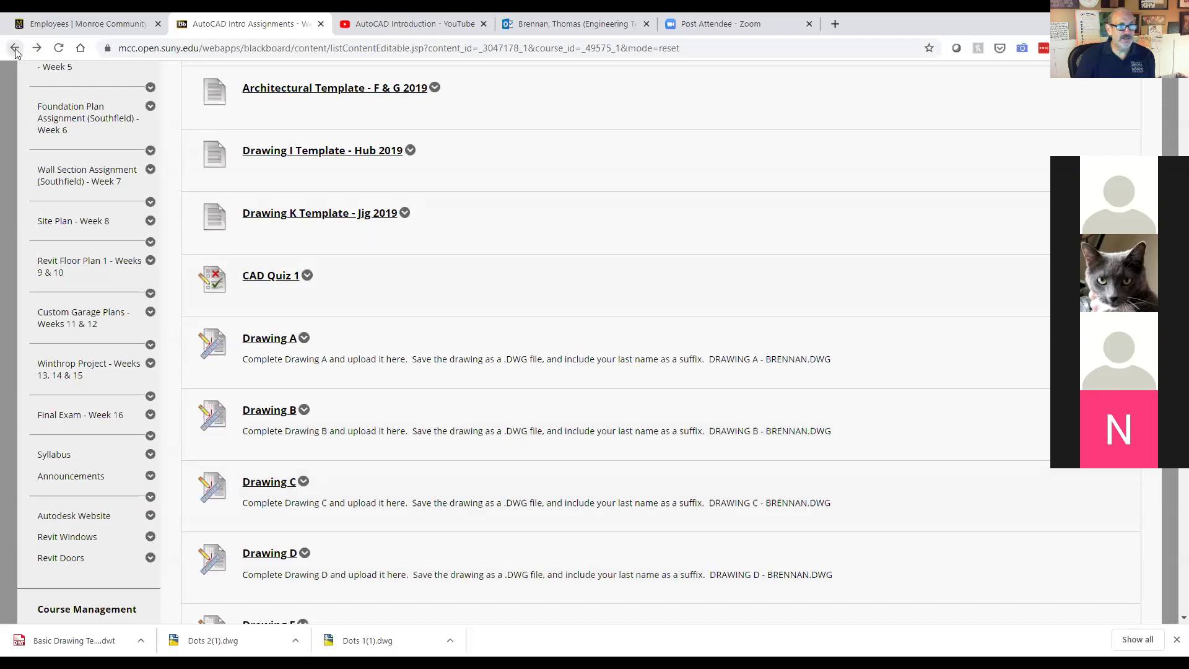
Step: Go back two pages and open CAD Basics - Week 1 from the course sidebar
click(15, 49)
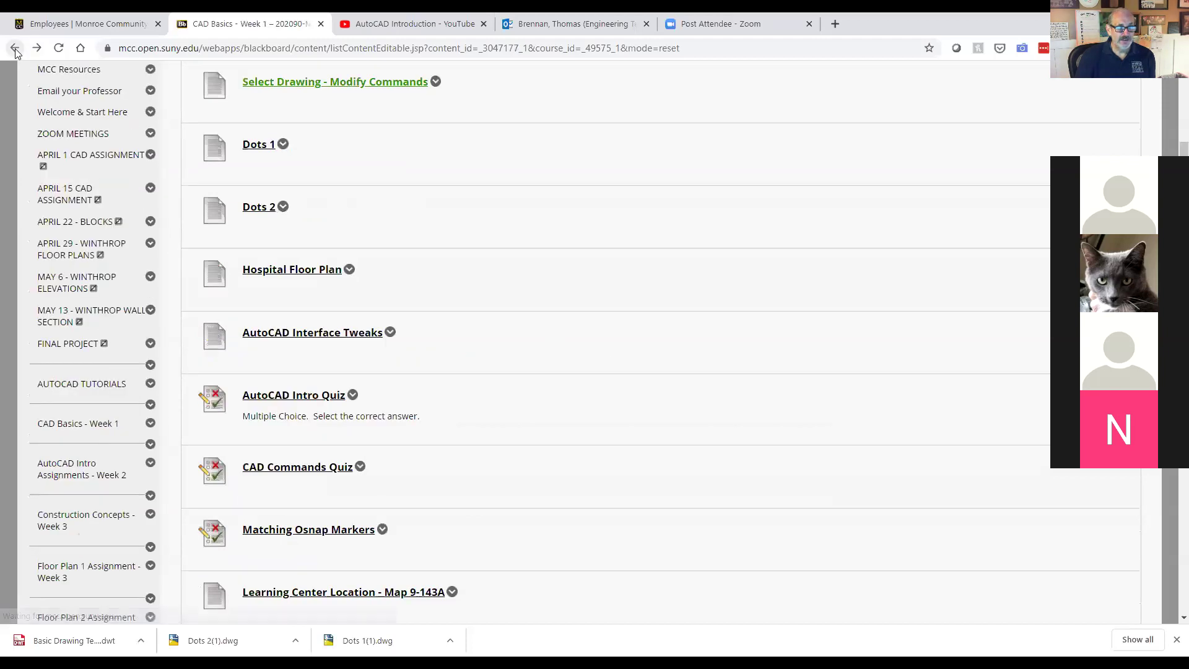
click(15, 48)
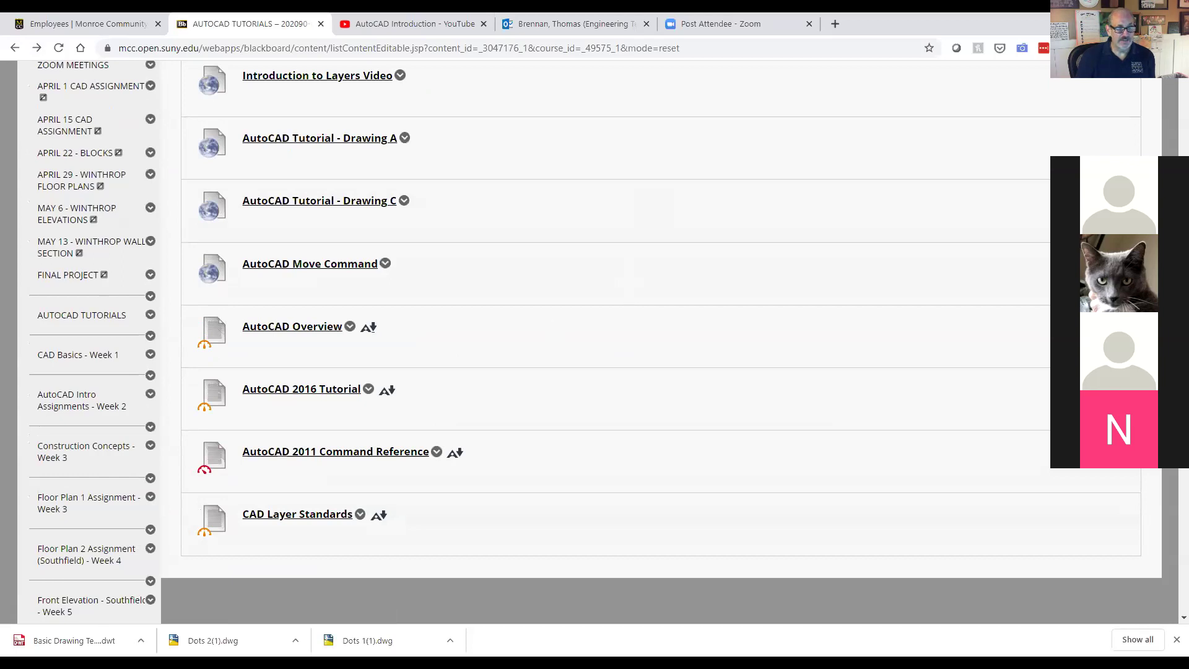
scroll(198, 425, up, 2)
scroll(198, 425, down, 1)
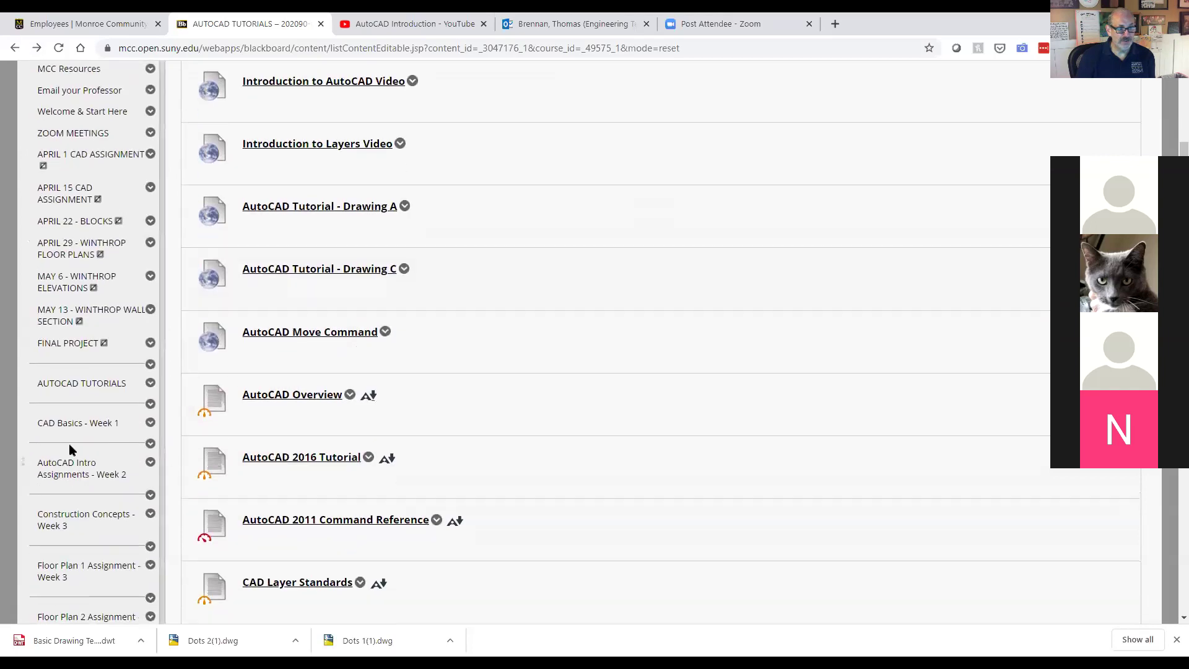
click(82, 423)
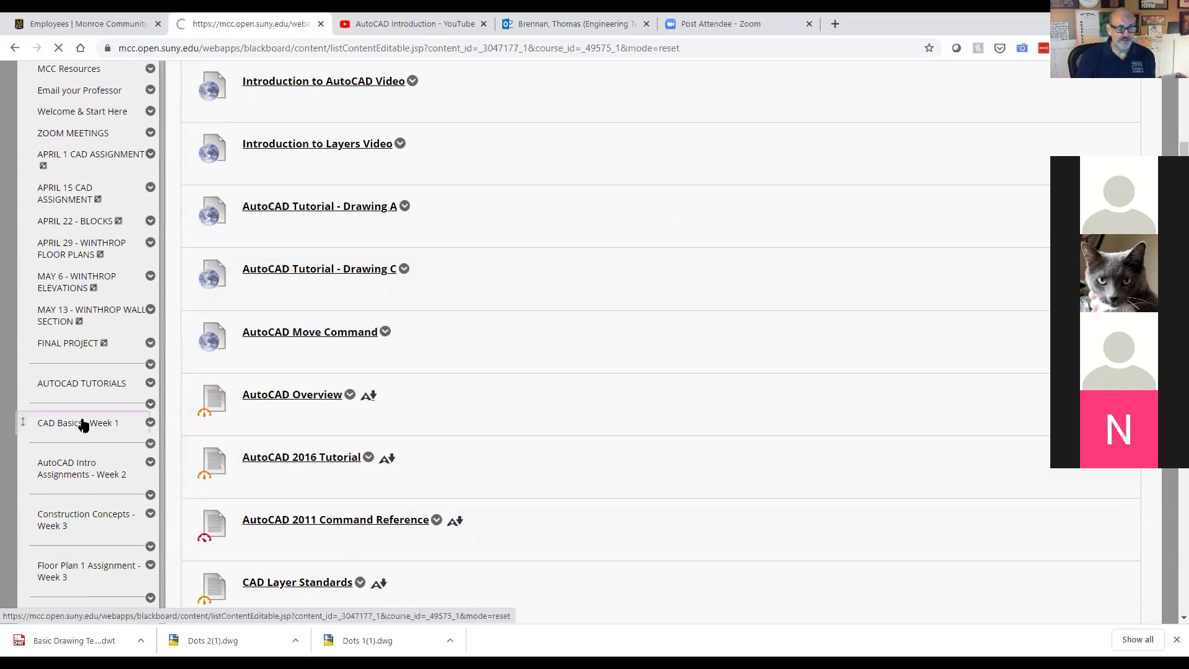
Step: Open AutoCAD Intro Assignments - Week 2 from the sidebar and scroll its content list
scroll(347, 372, down, 2)
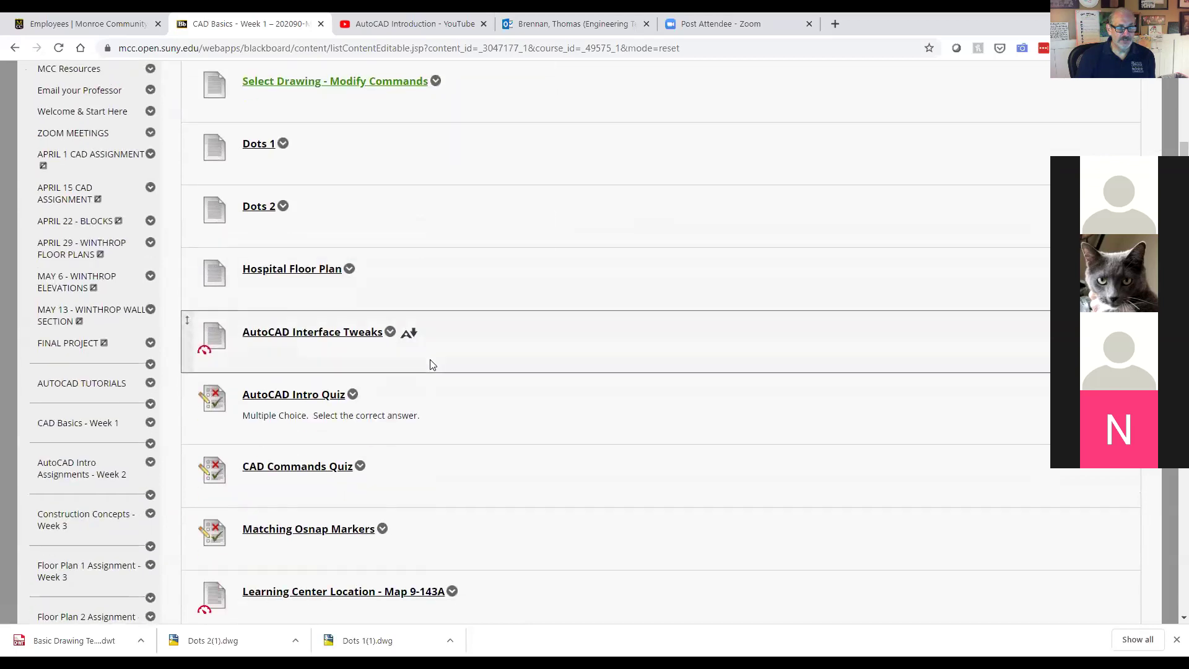
scroll(432, 365, down, 6)
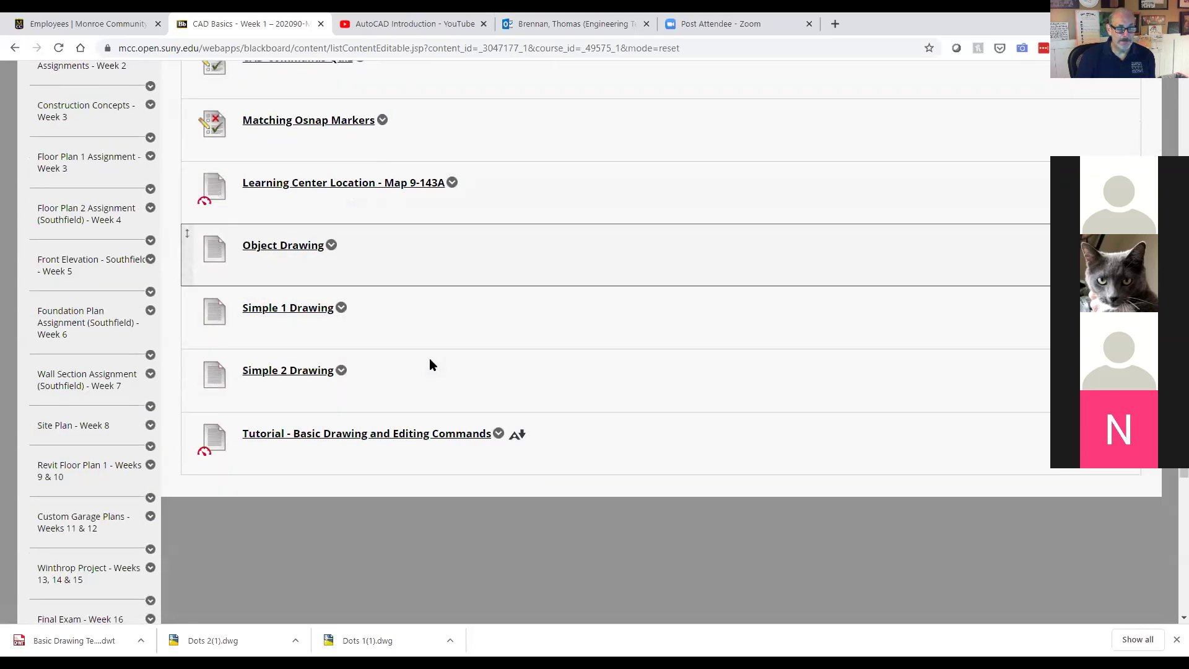
scroll(429, 358, up, 8)
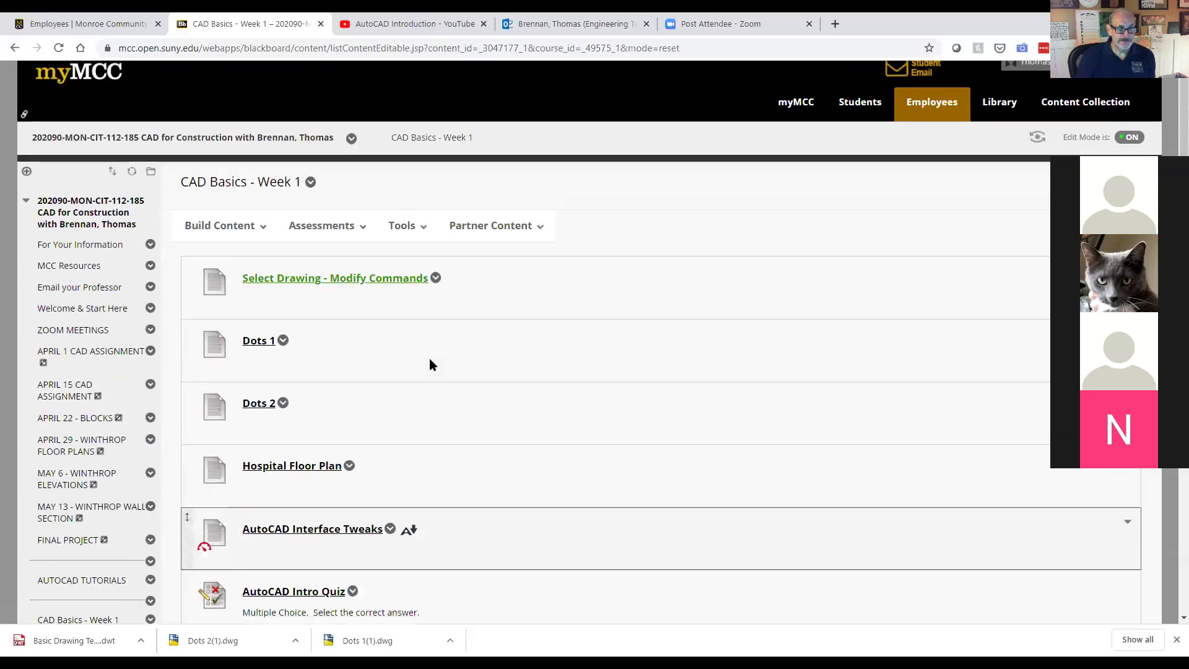
scroll(429, 358, down, 12)
scroll(139, 338, up, 4)
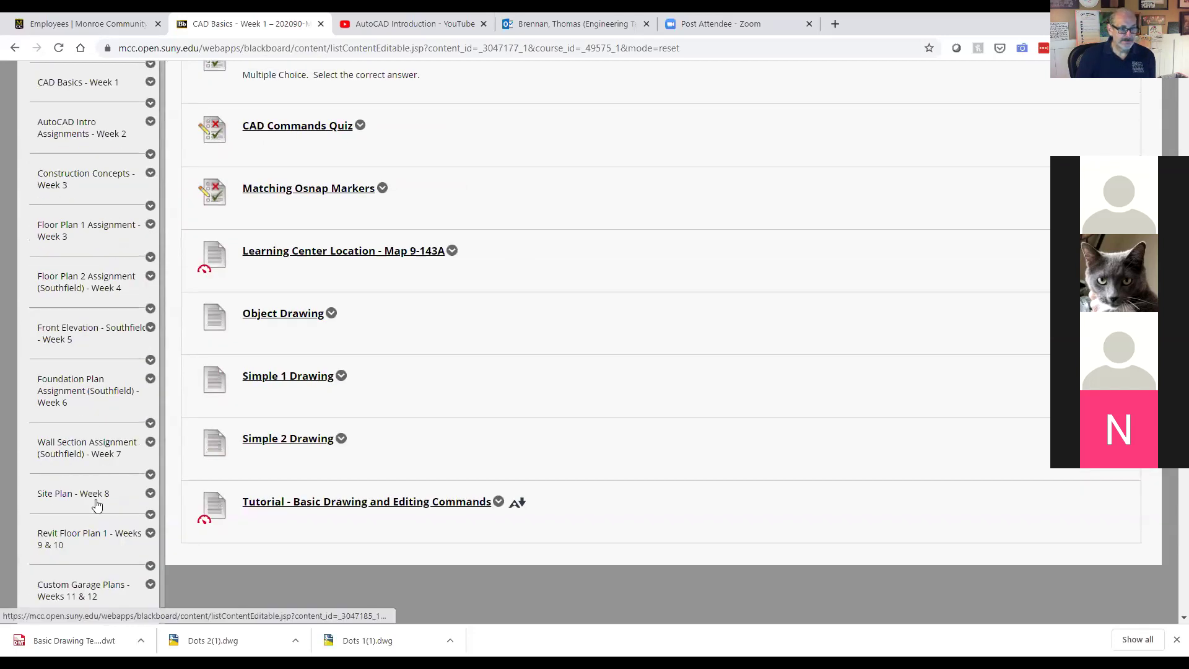
scroll(109, 466, up, 3)
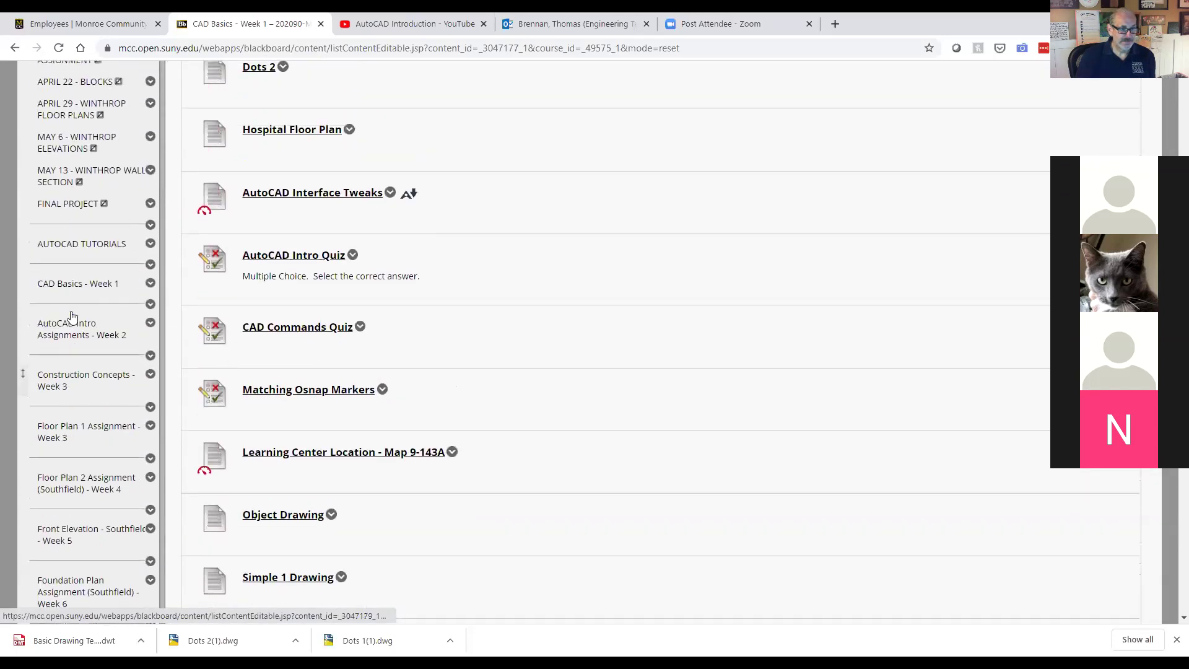
click(73, 337)
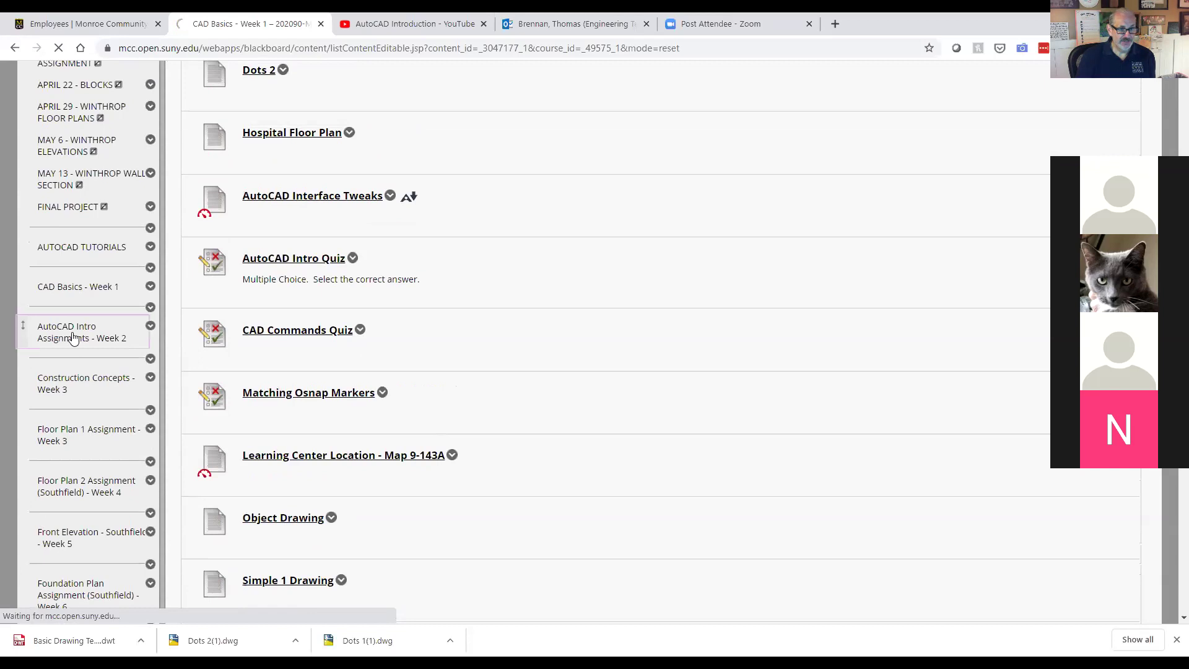
scroll(520, 335, down, 1)
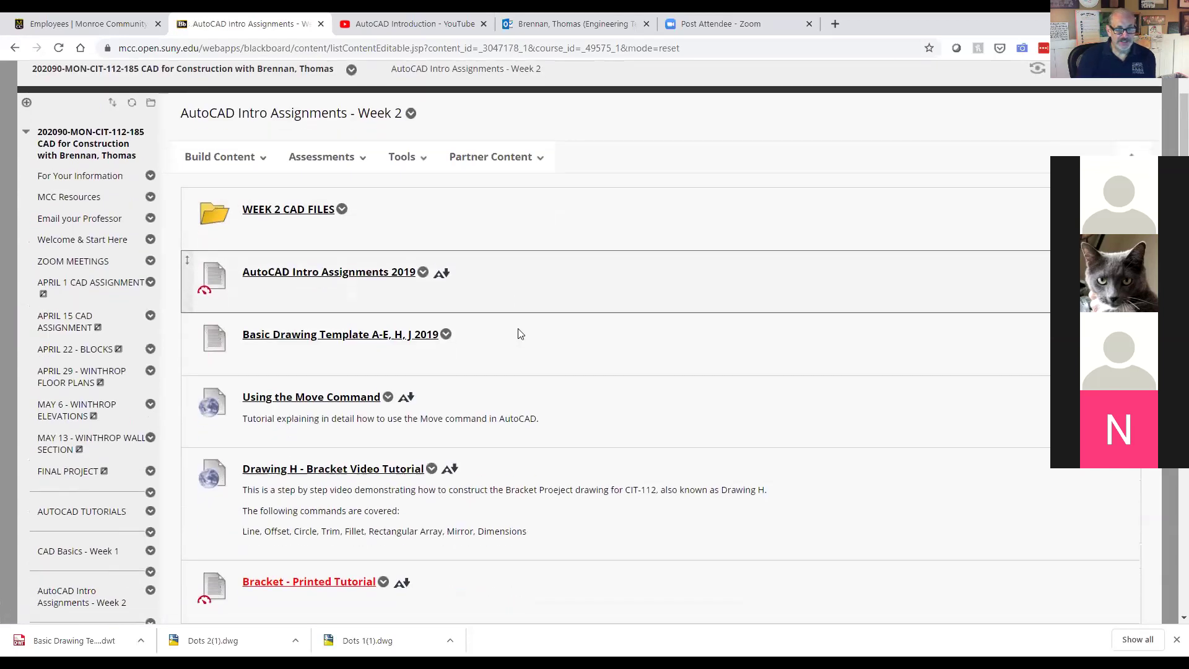
scroll(520, 334, down, 1)
Step: Download the drawing template, reopen the Intro Assignments 2019 PDF upright, and scroll to Drawing B
click(379, 280)
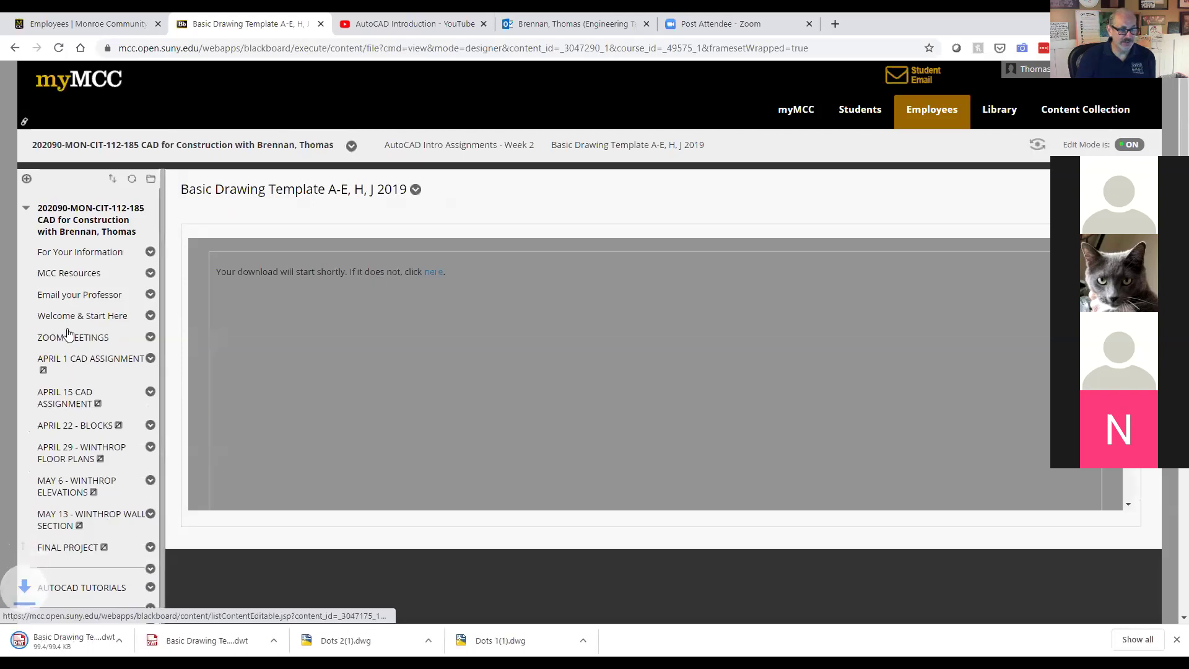
click(14, 48)
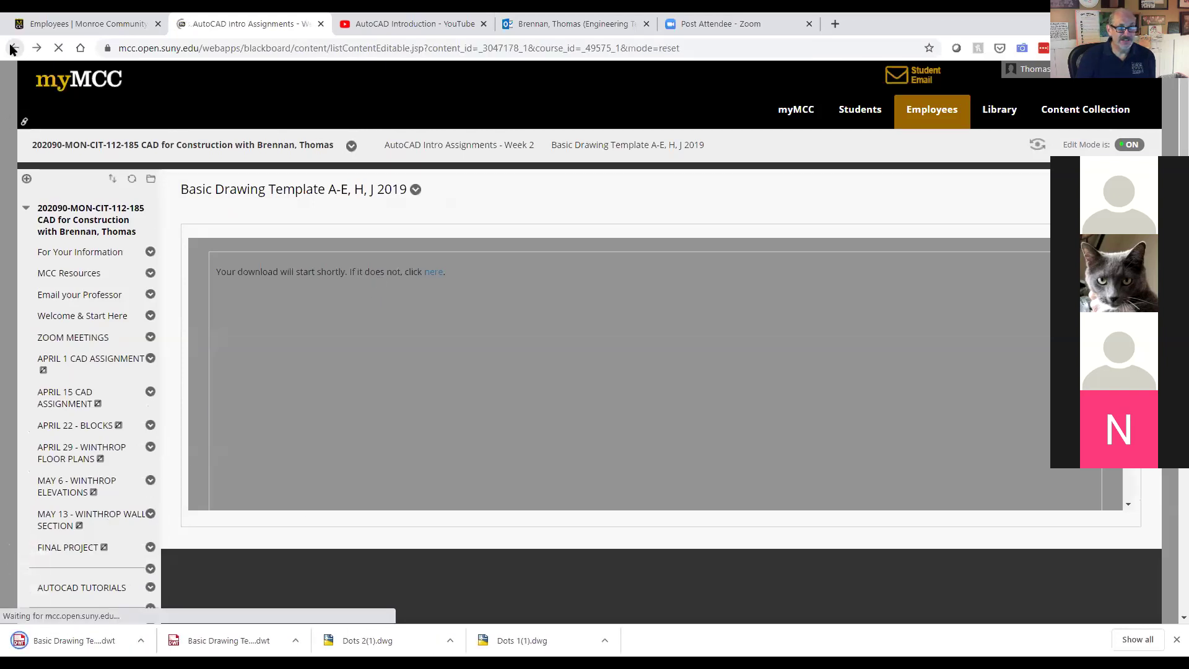
click(342, 214)
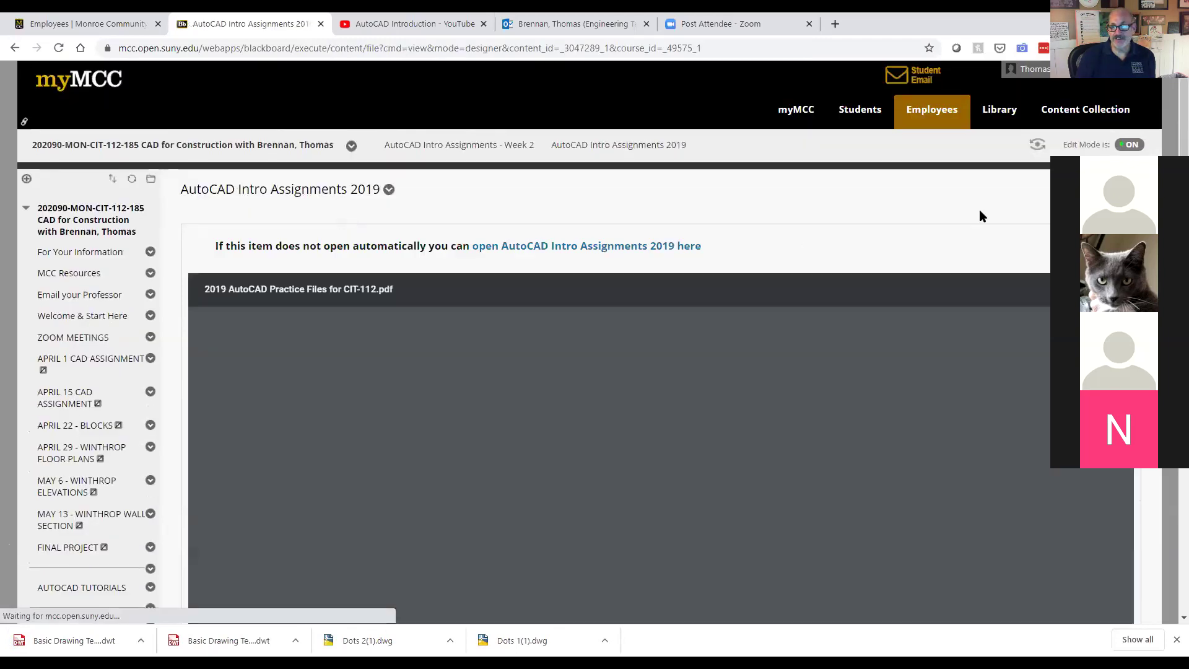
click(987, 302)
click(986, 302)
click(986, 302)
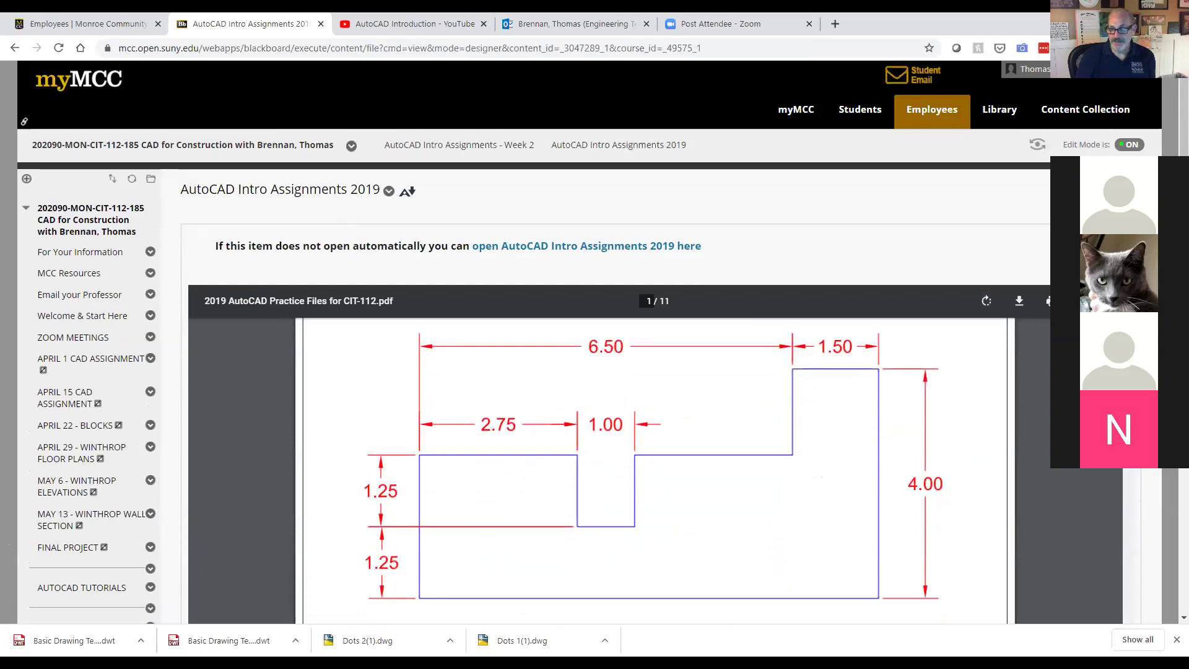
scroll(595, 341, down, 5)
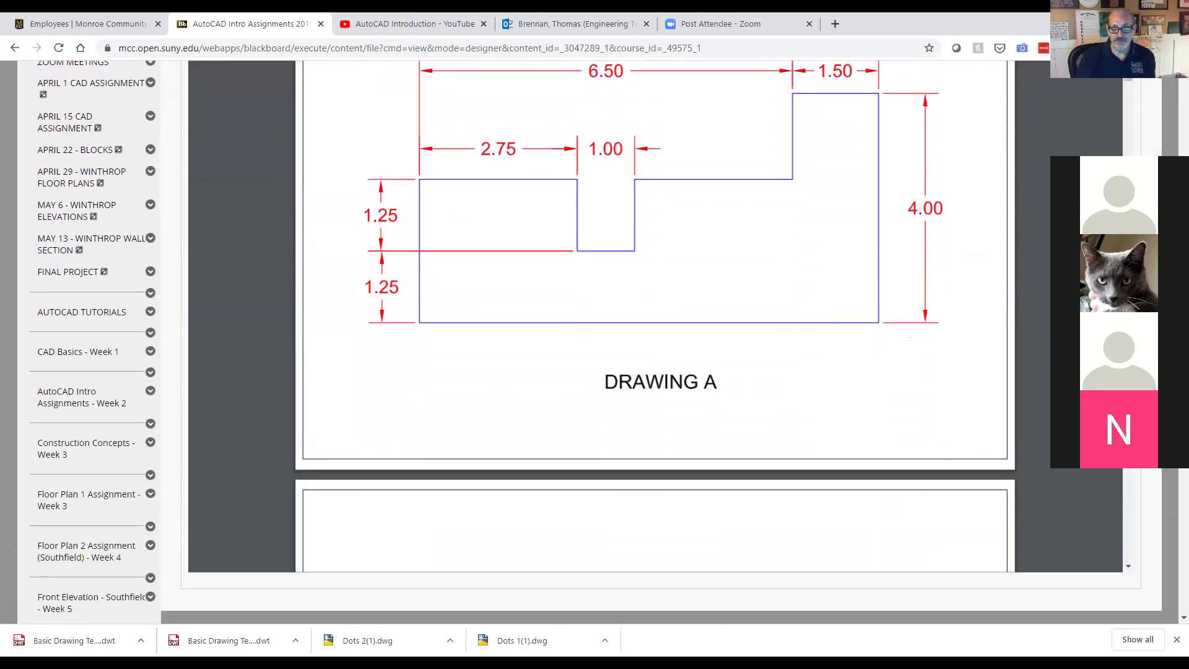
scroll(807, 439, down, 5)
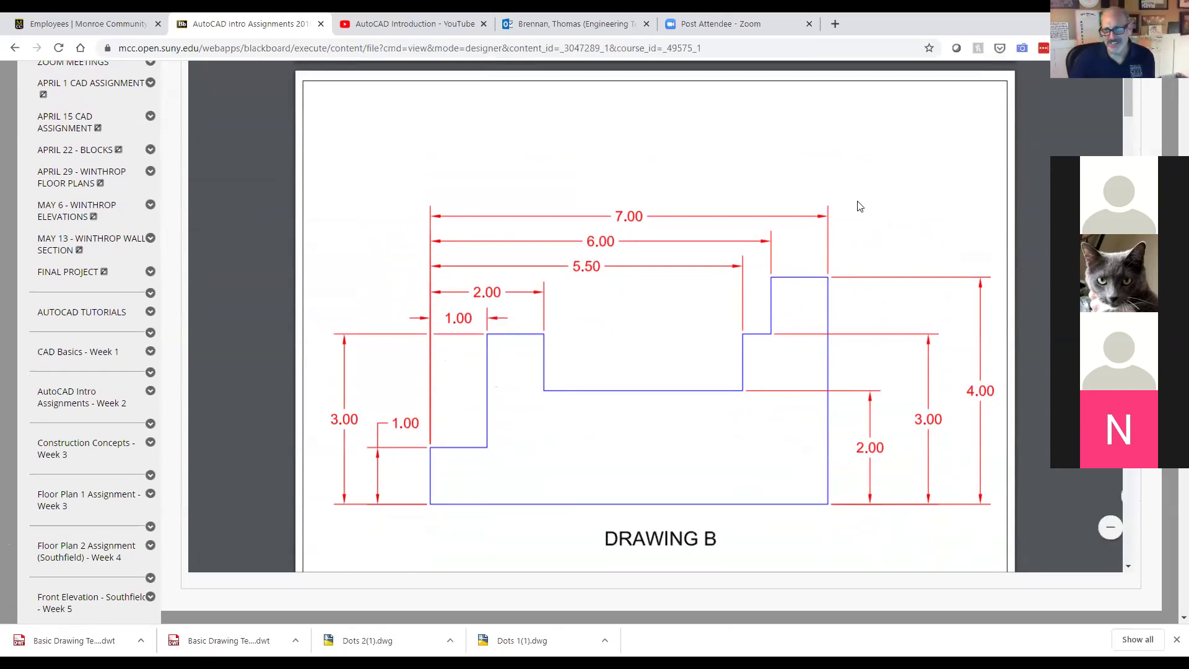
Step: Scroll the Blackboard PDF down past Drawing B toward the next practice drawing
scroll(852, 187, down, 1)
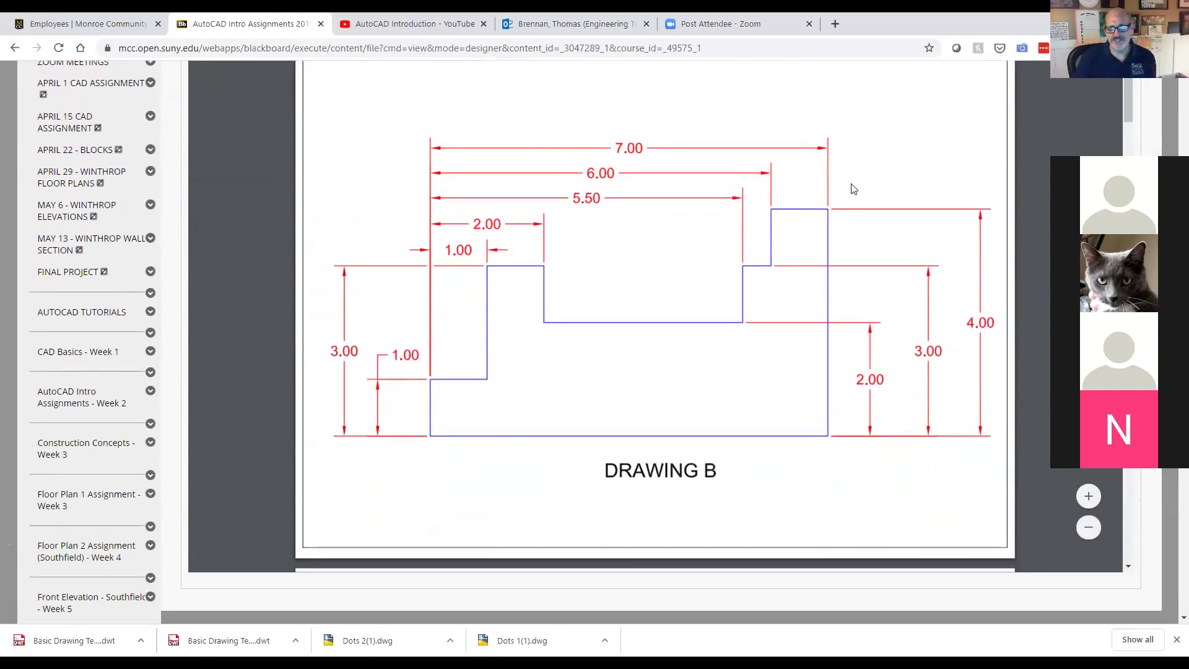
scroll(852, 188, down, 7)
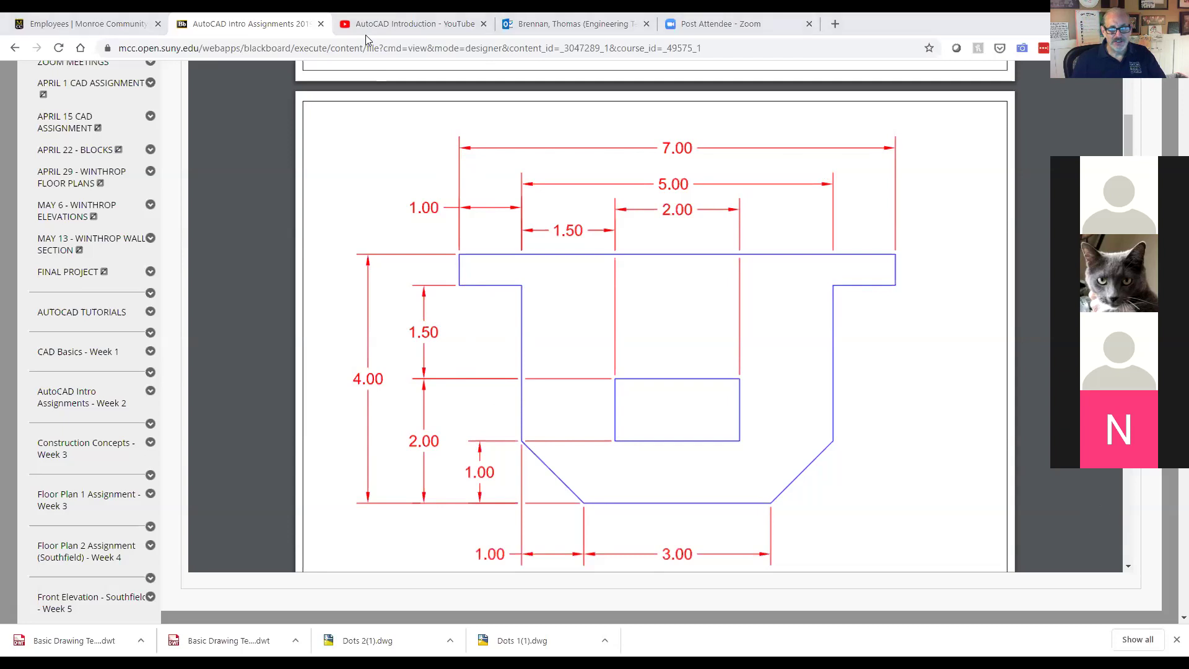
Step: Close the DRAWING A tab and create a new drawing from the Basic Drawing Template in Downloads
key(alt+Tab)
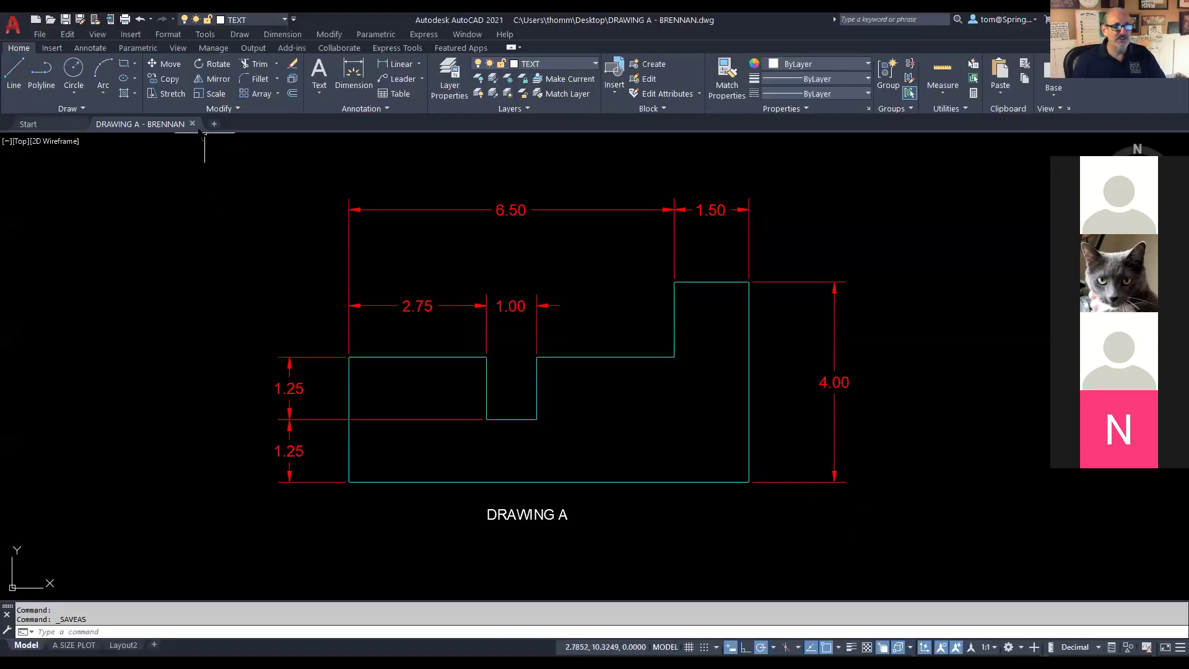
click(192, 124)
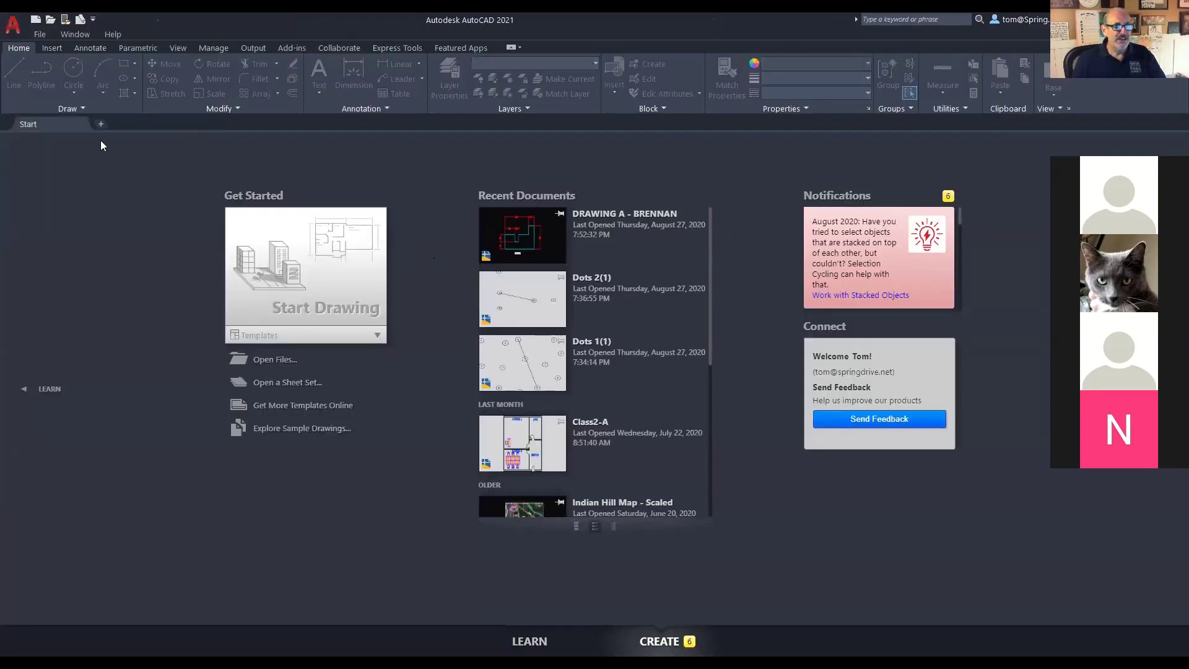
click(14, 26)
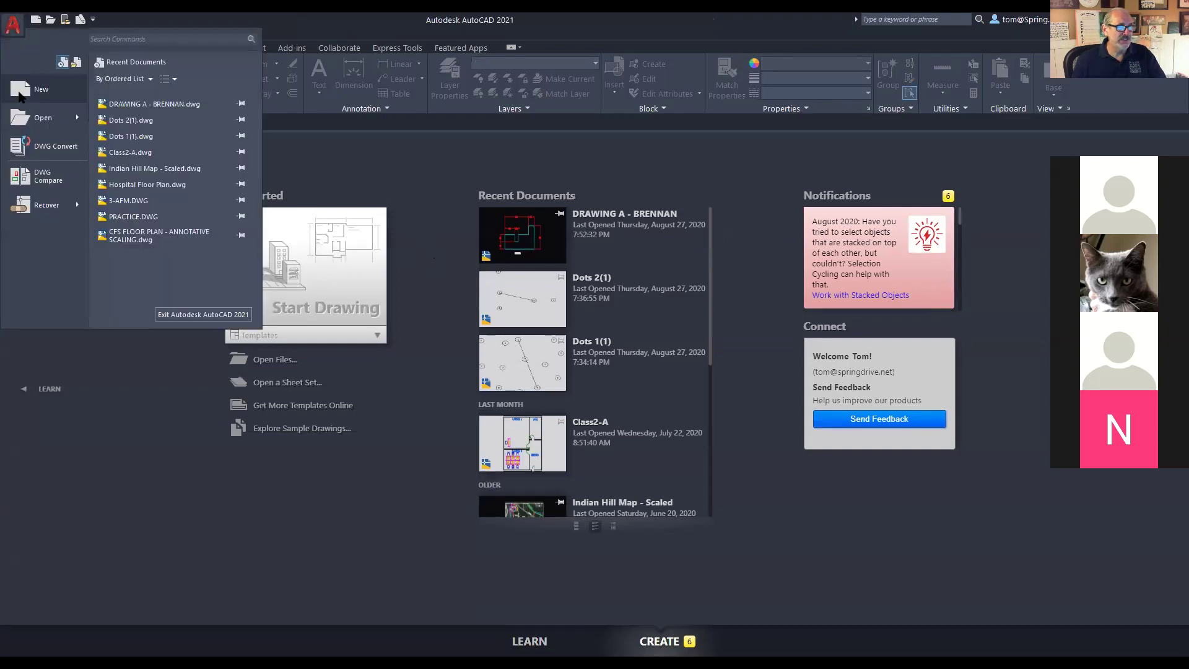
click(18, 90)
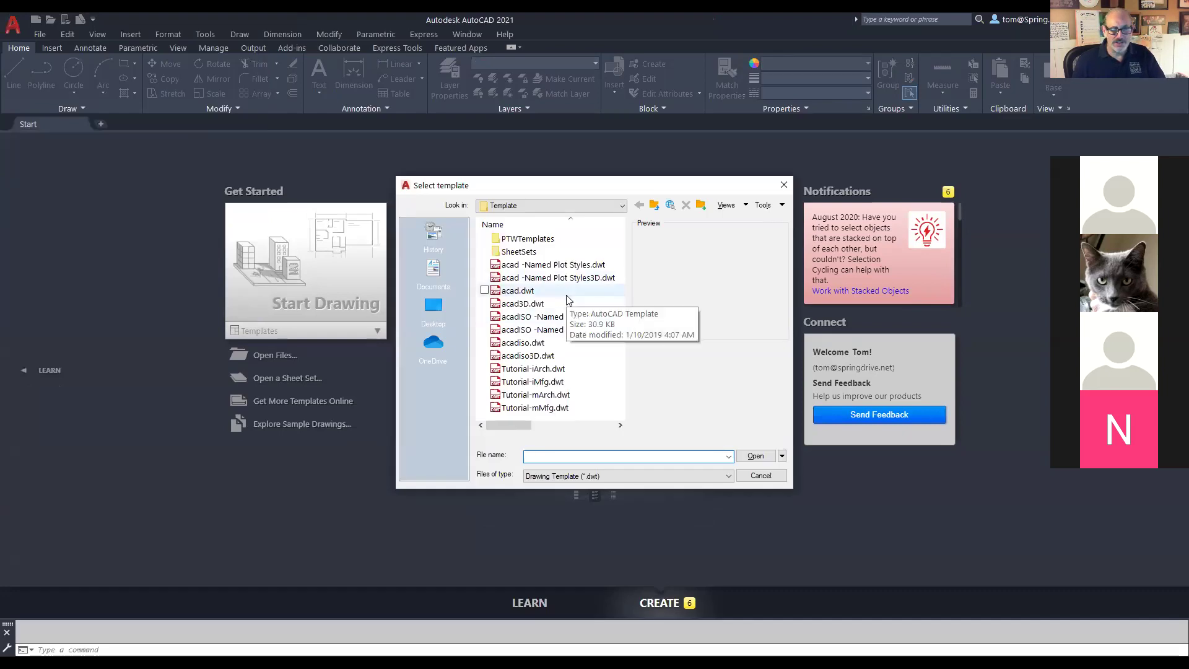
click(622, 207)
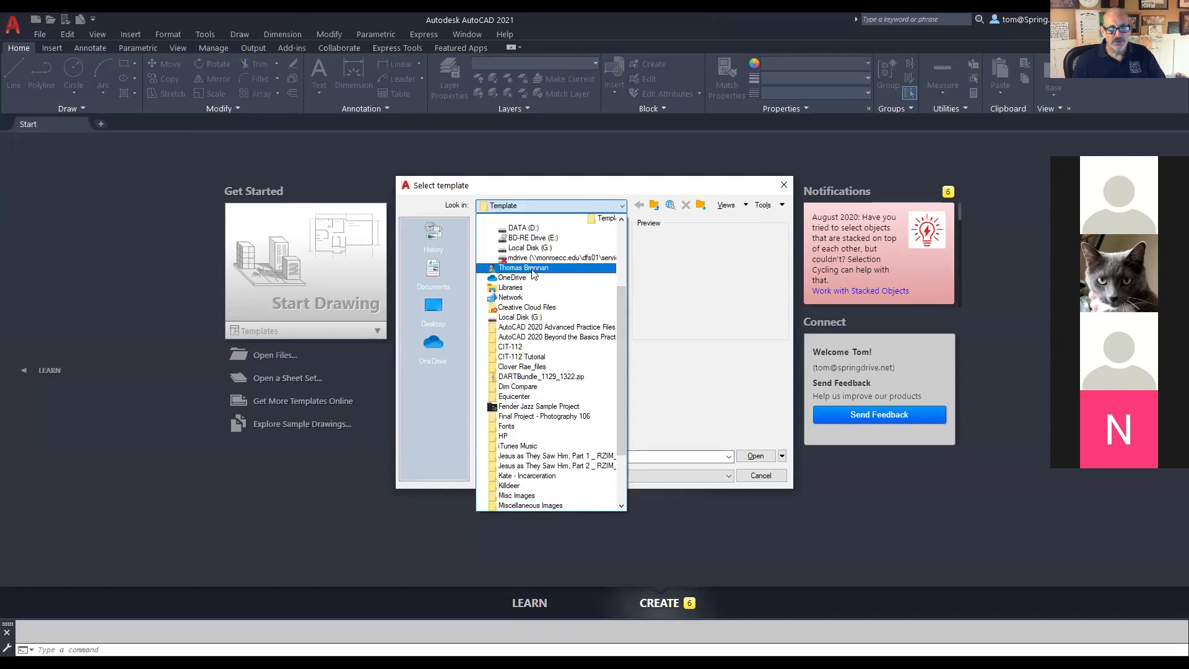
click(532, 268)
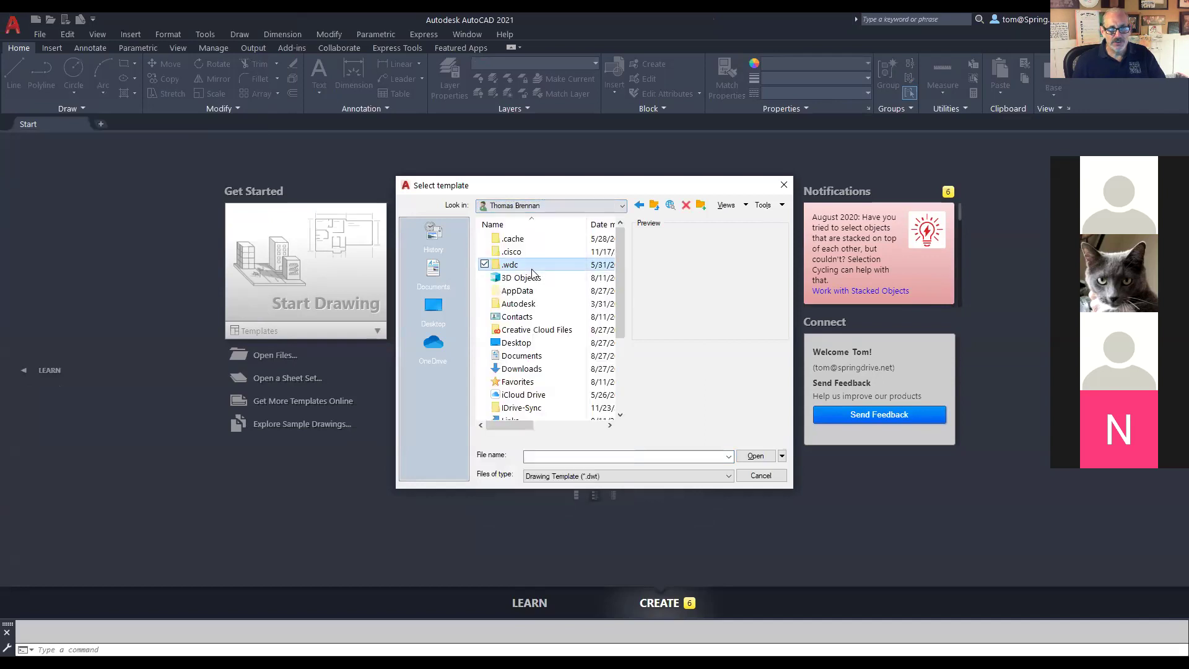
double_click(523, 369)
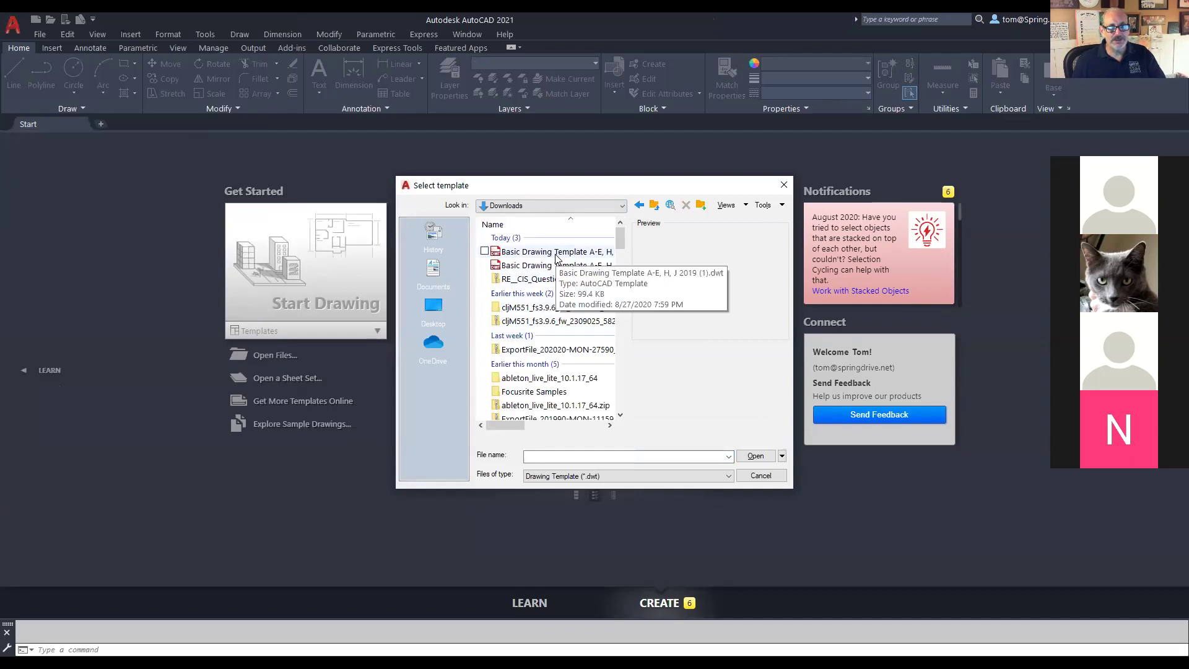
double_click(556, 255)
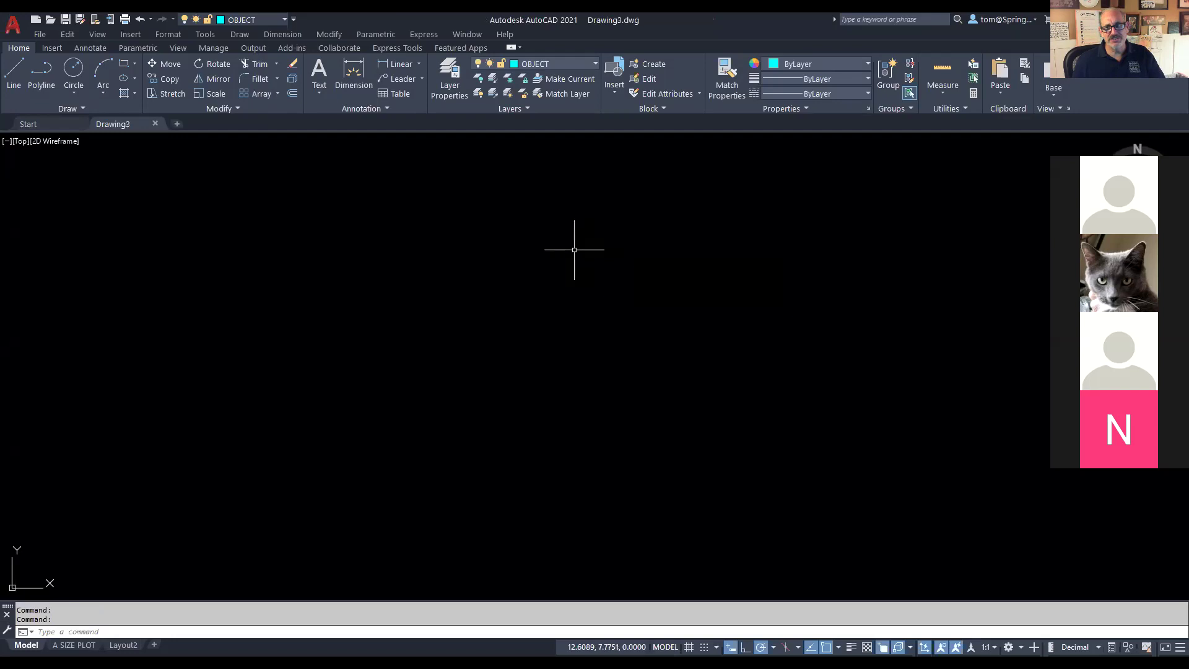
Step: Draw outline lines of 7 across, 0.5 down, 1 inward and 2.5 down, then recheck the reference
click(14, 73)
click(582, 266)
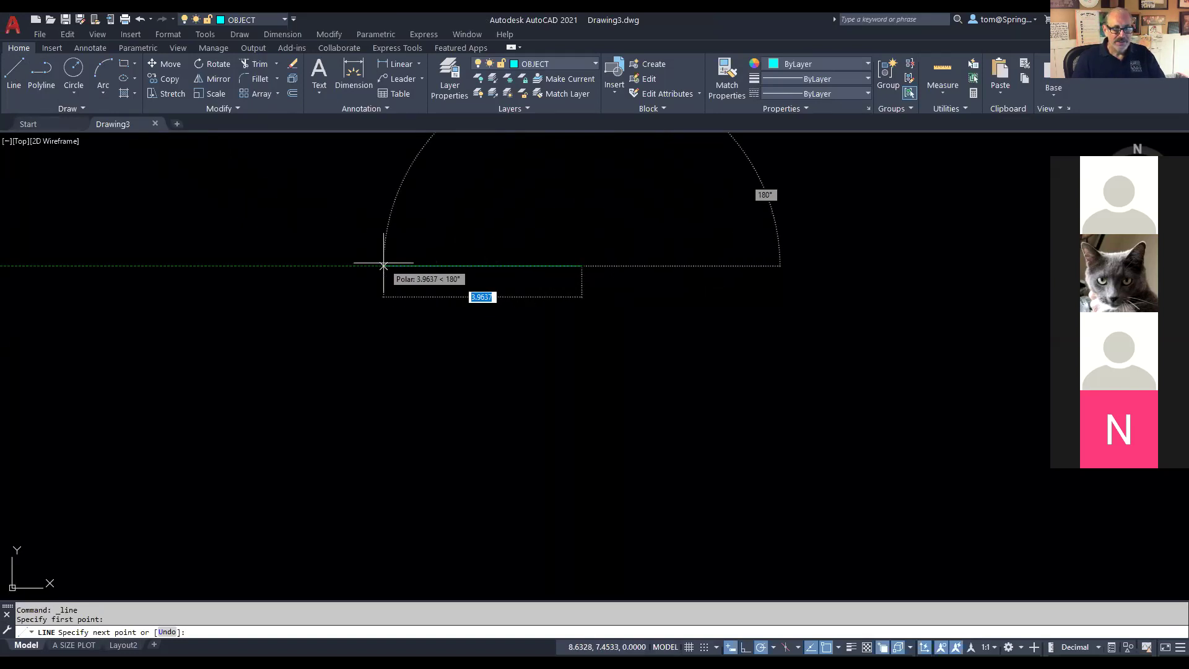
text(7)
key(Return)
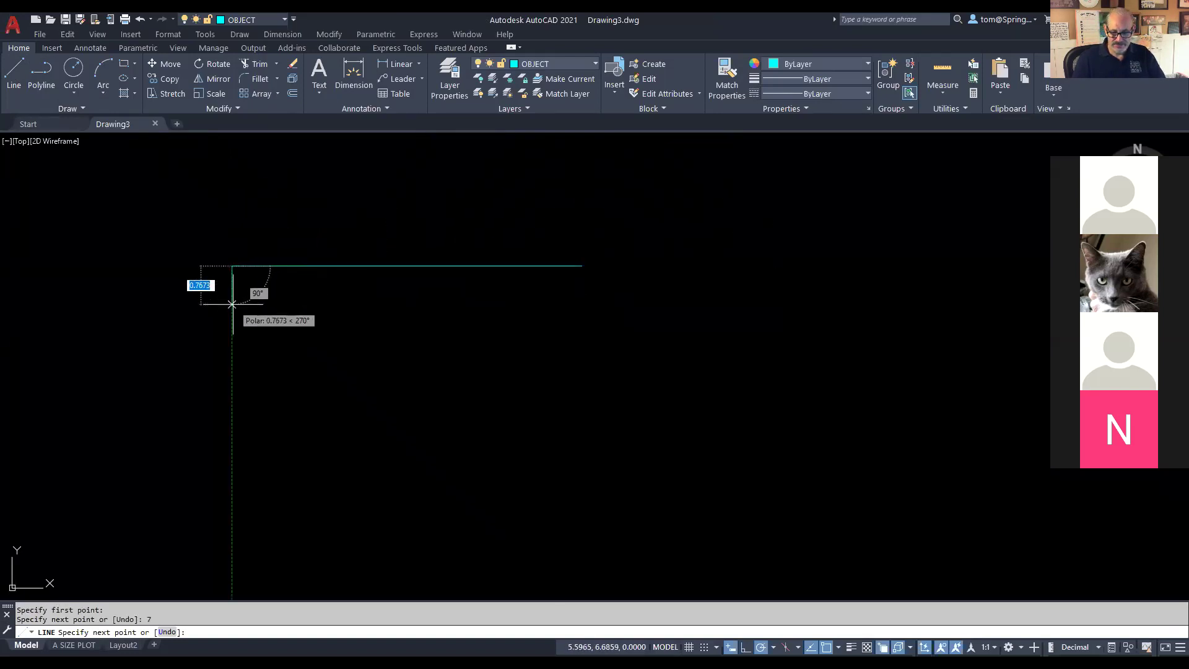
text(.5)
key(Return)
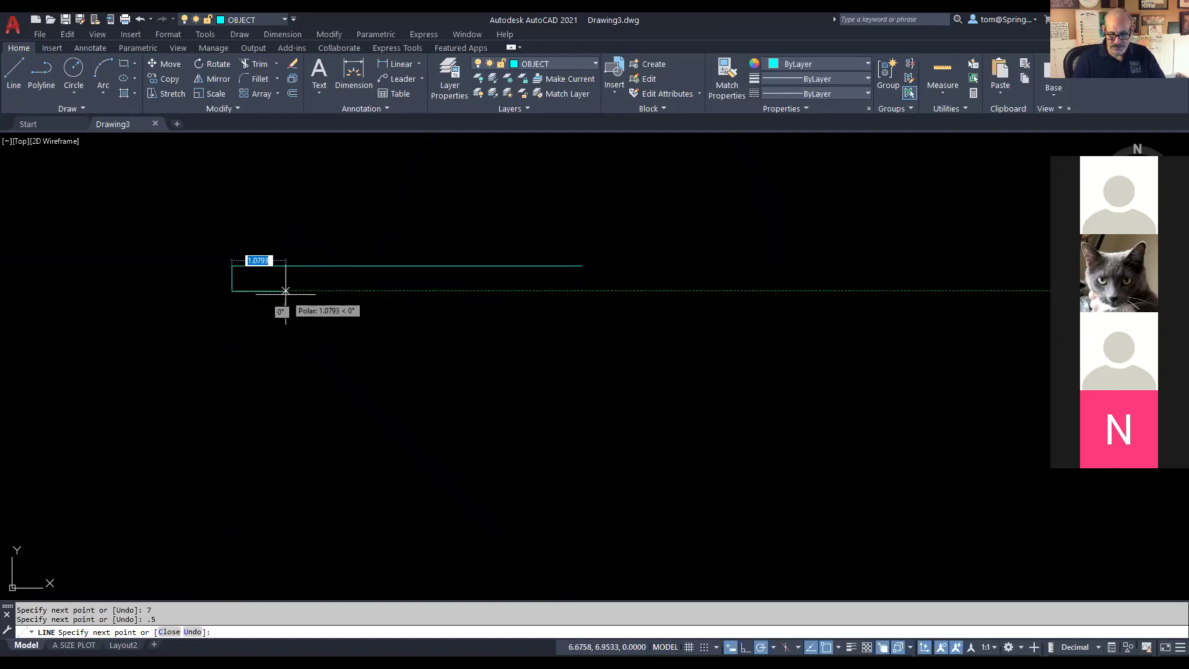
text(1)
key(Return)
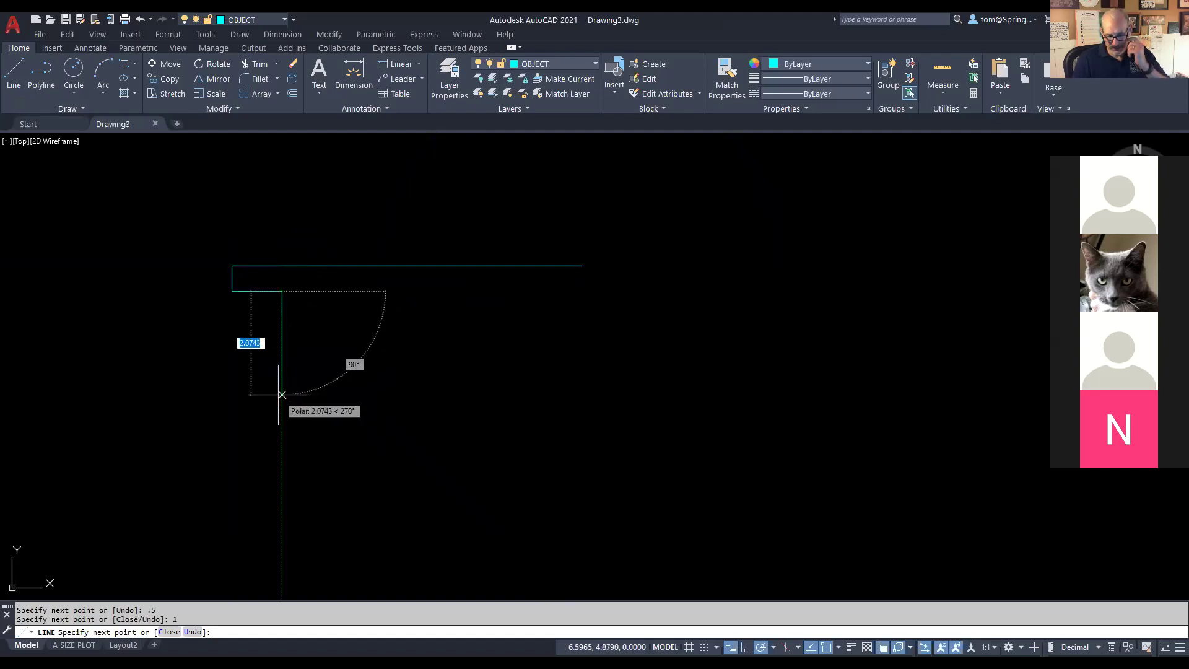
text(2.5)
key(Return)
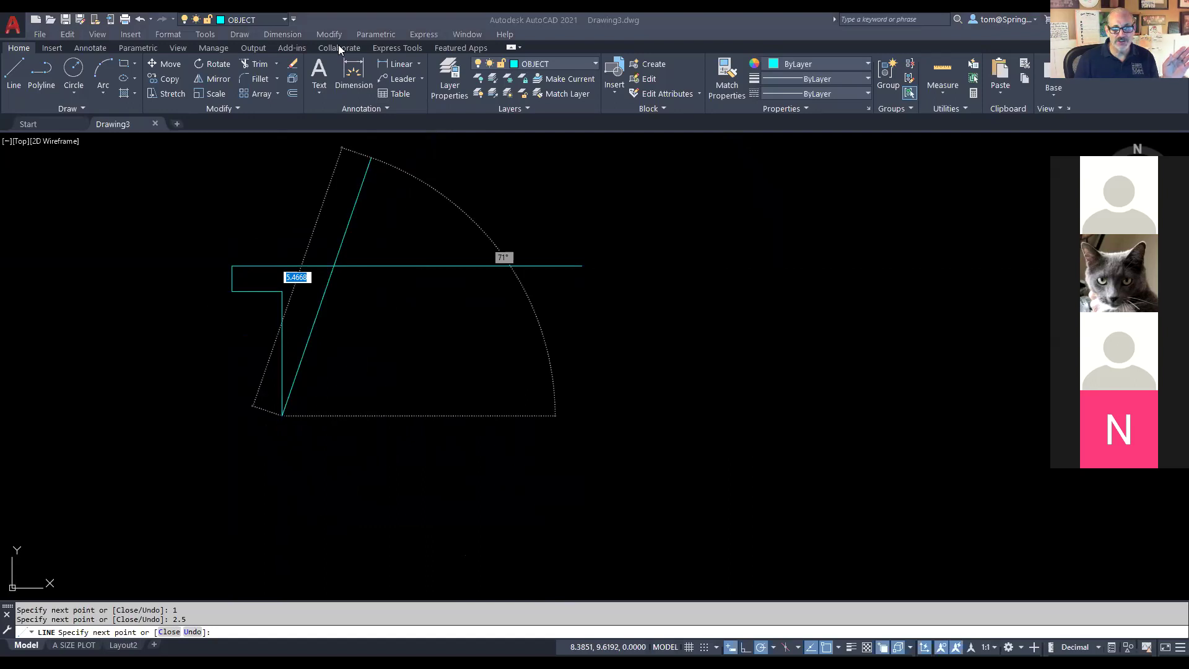
key(alt+Tab)
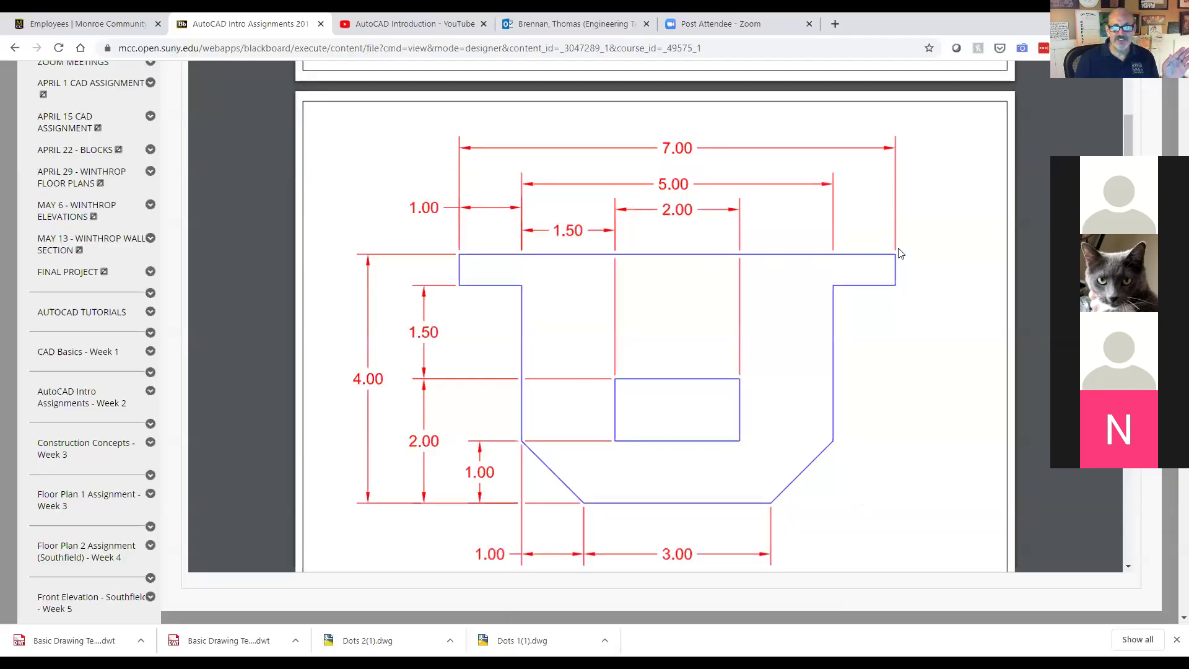
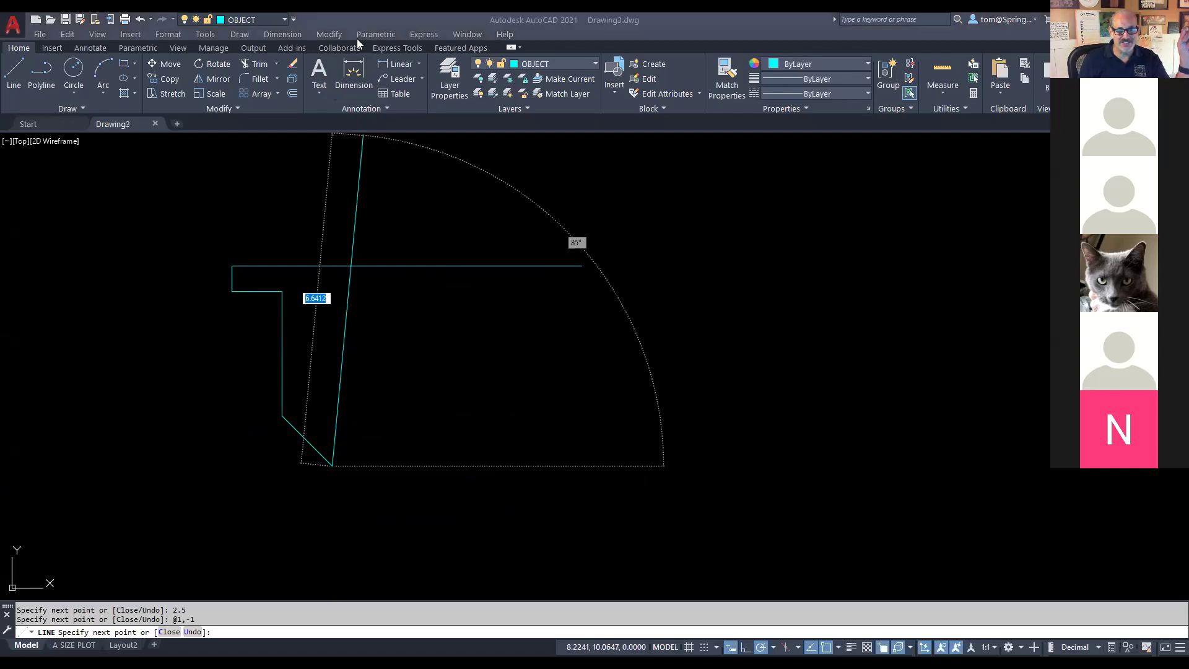
Step: After checking the reference, finish the outline with a 3 bottom line, @1,1 chamfer, 2.5 side and 1 ledge
key(alt+Tab)
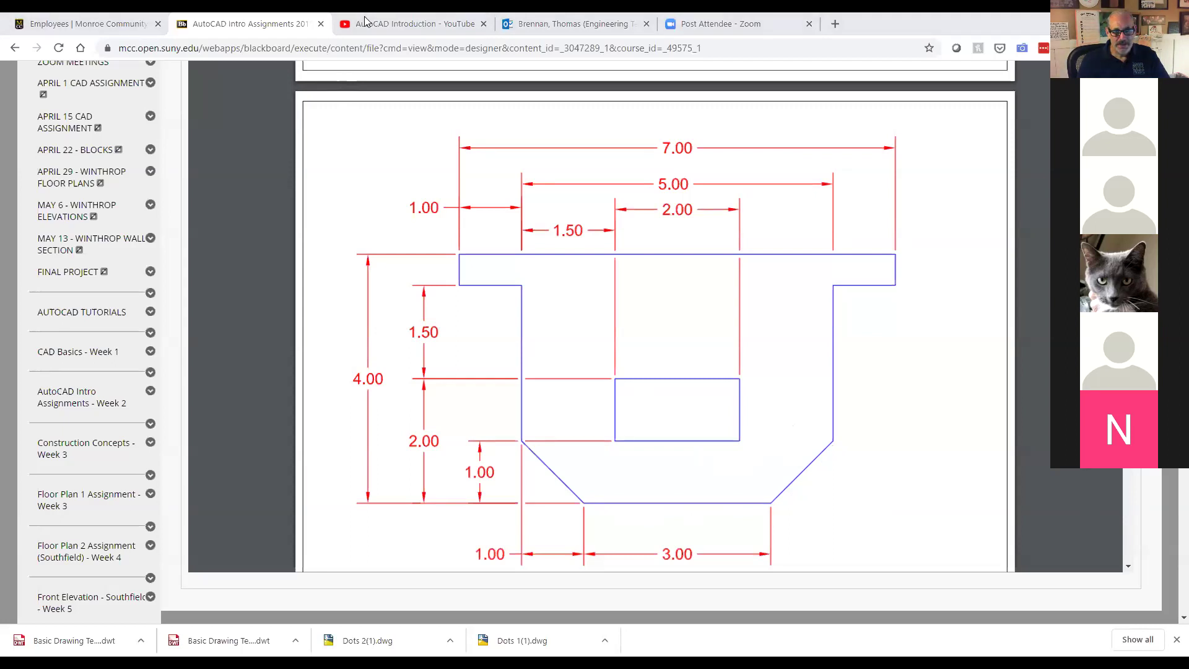
key(alt+Tab)
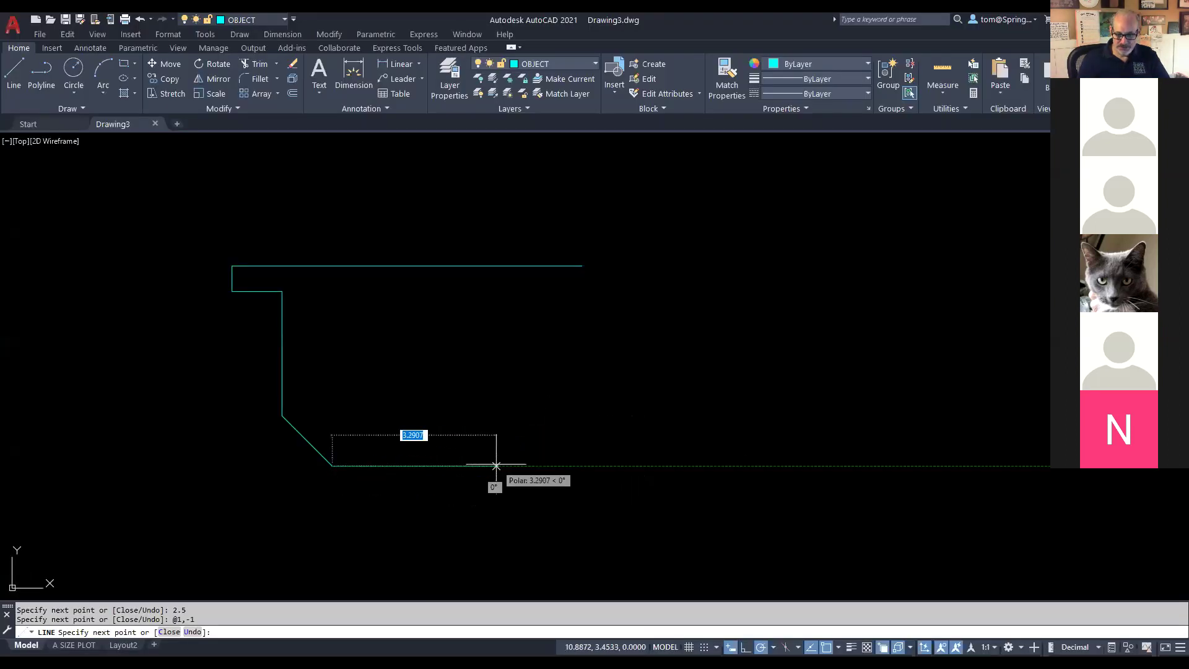
text(3)
key(Return)
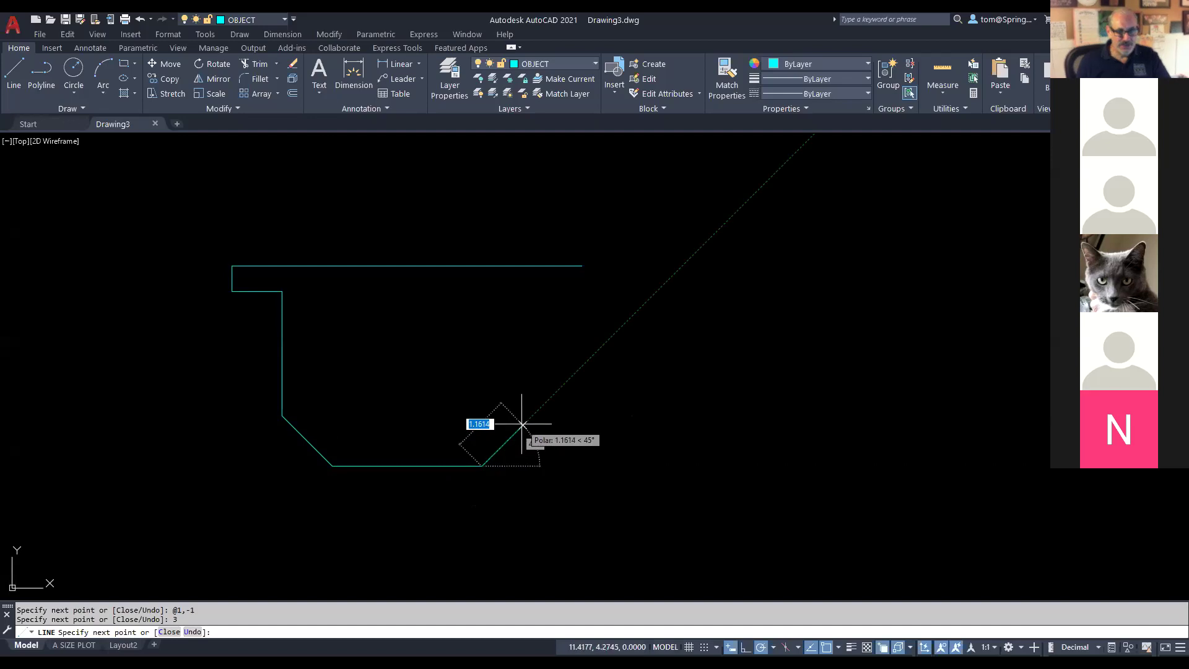
text(1)
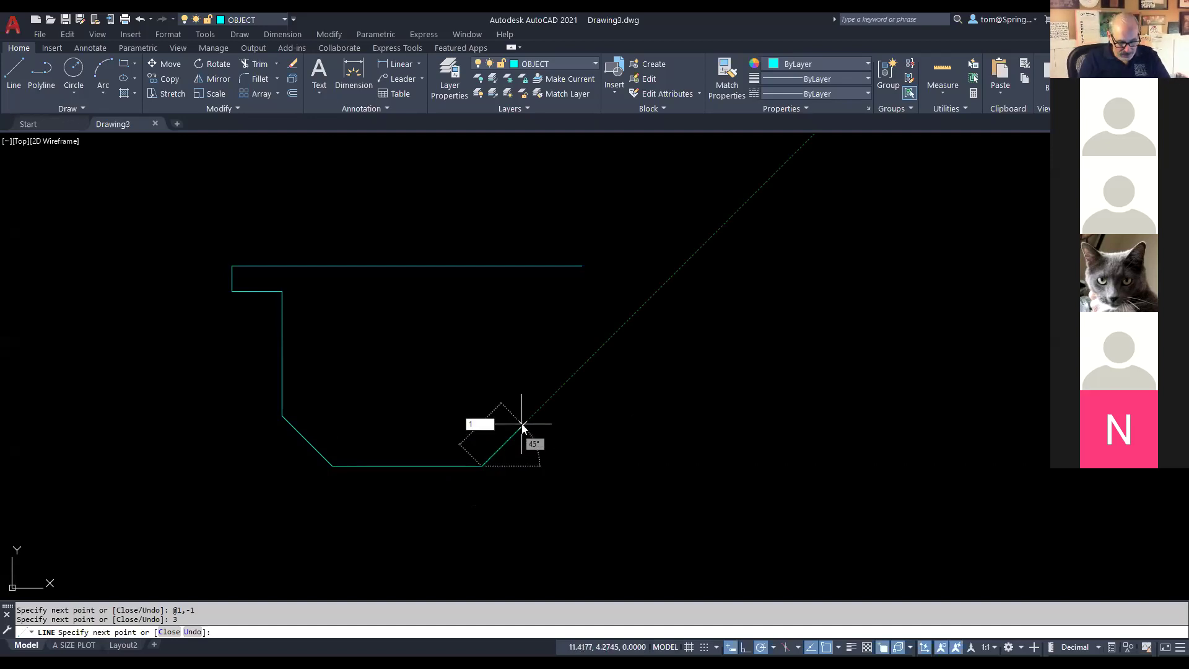
text(,1)
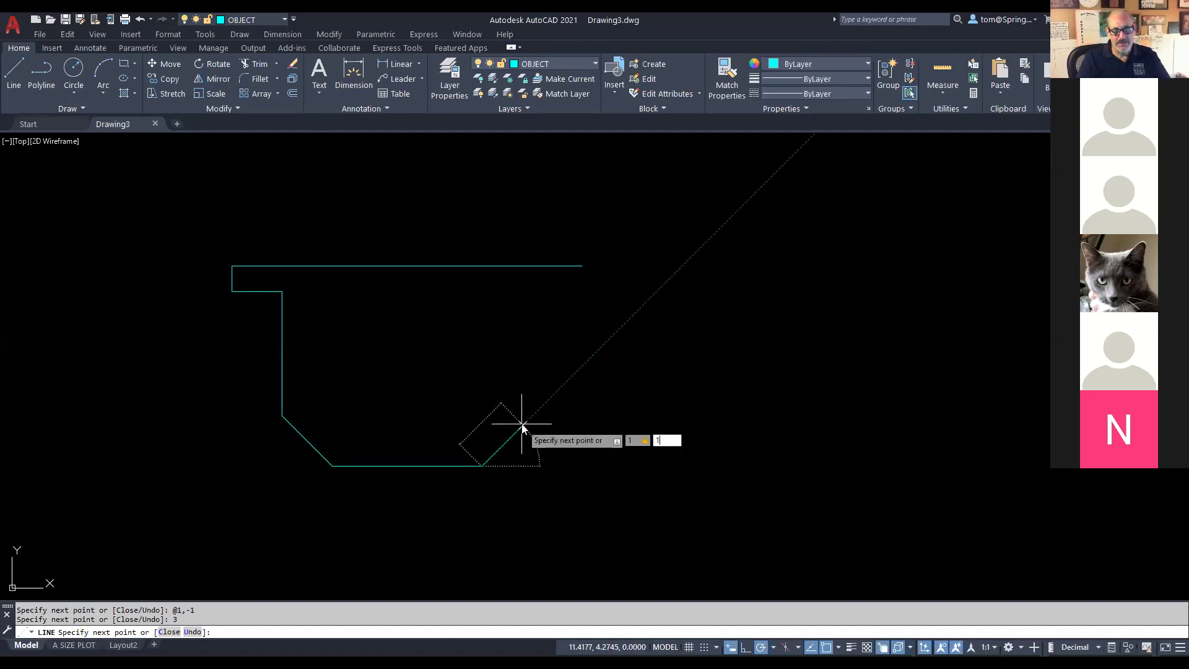
key(Return)
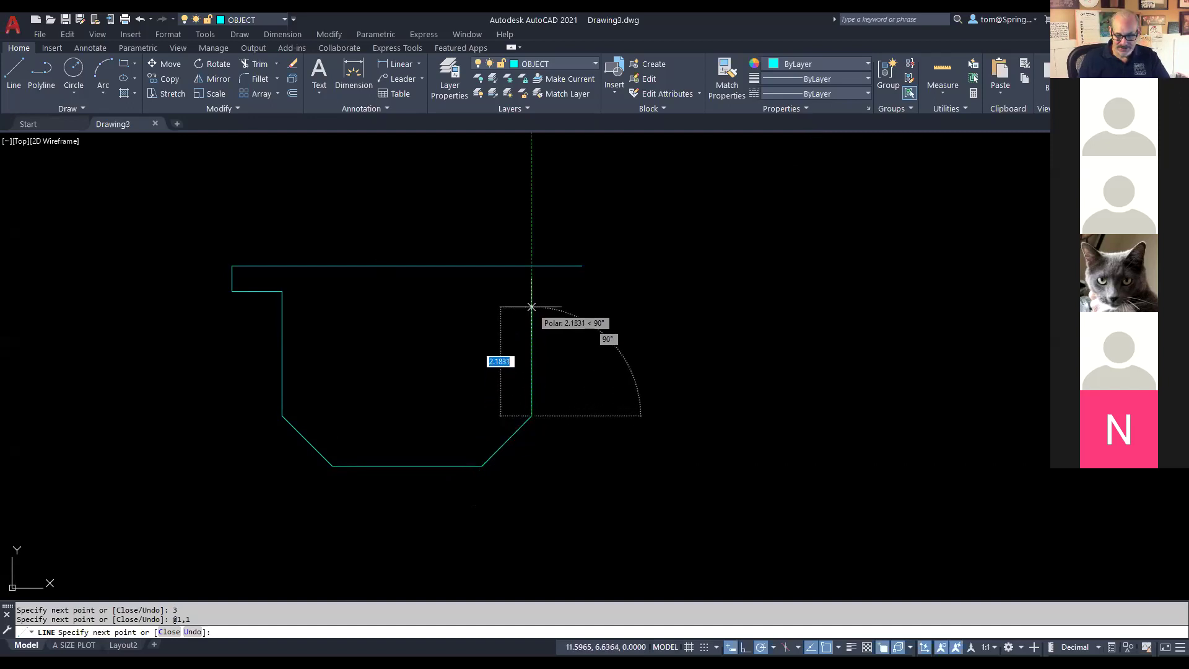
text(2.5)
key(Return)
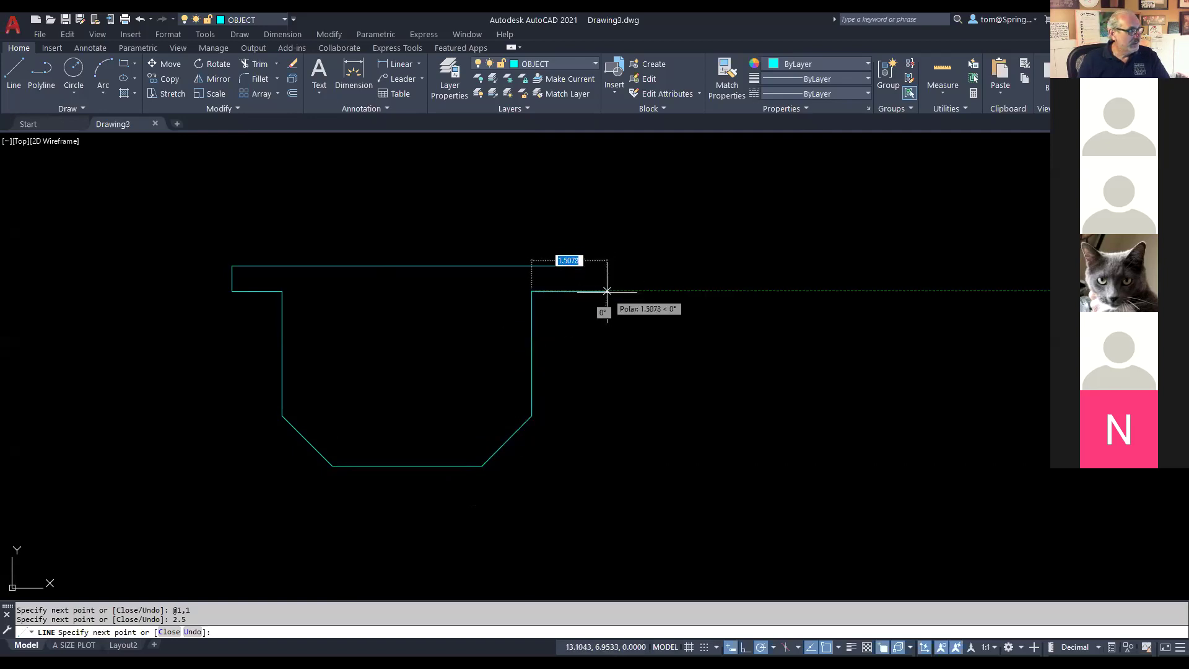
text(1)
key(Return)
key(Escape)
drag(678, 369, 752, 364)
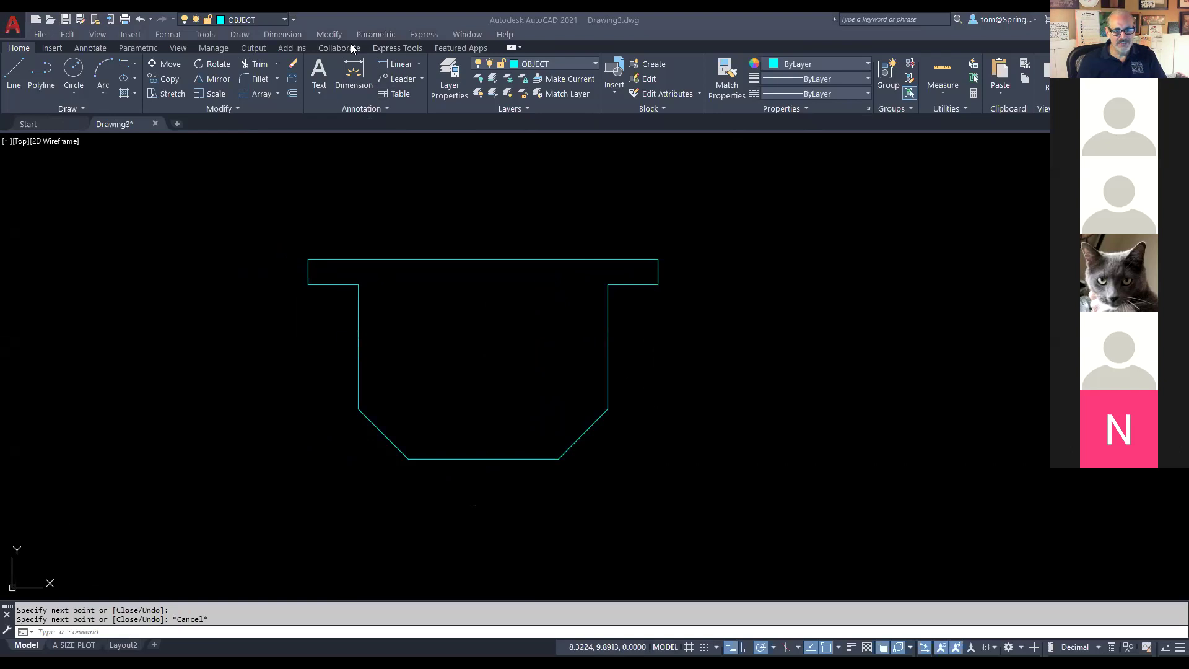
key(alt+Tab)
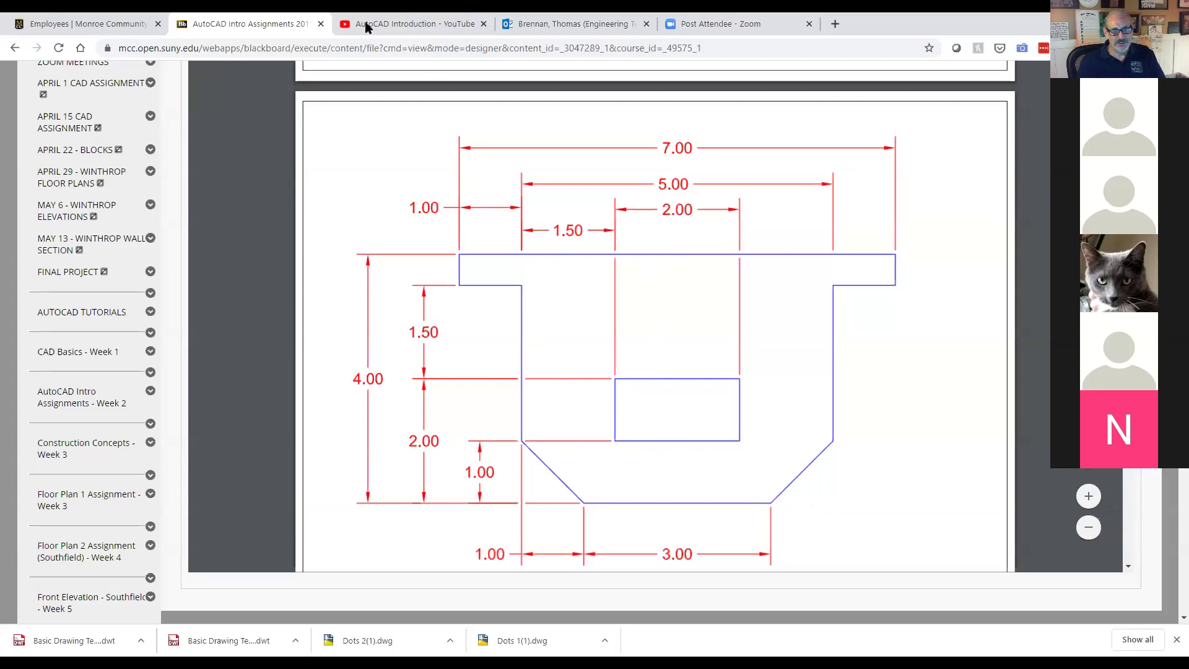
key(alt+Tab)
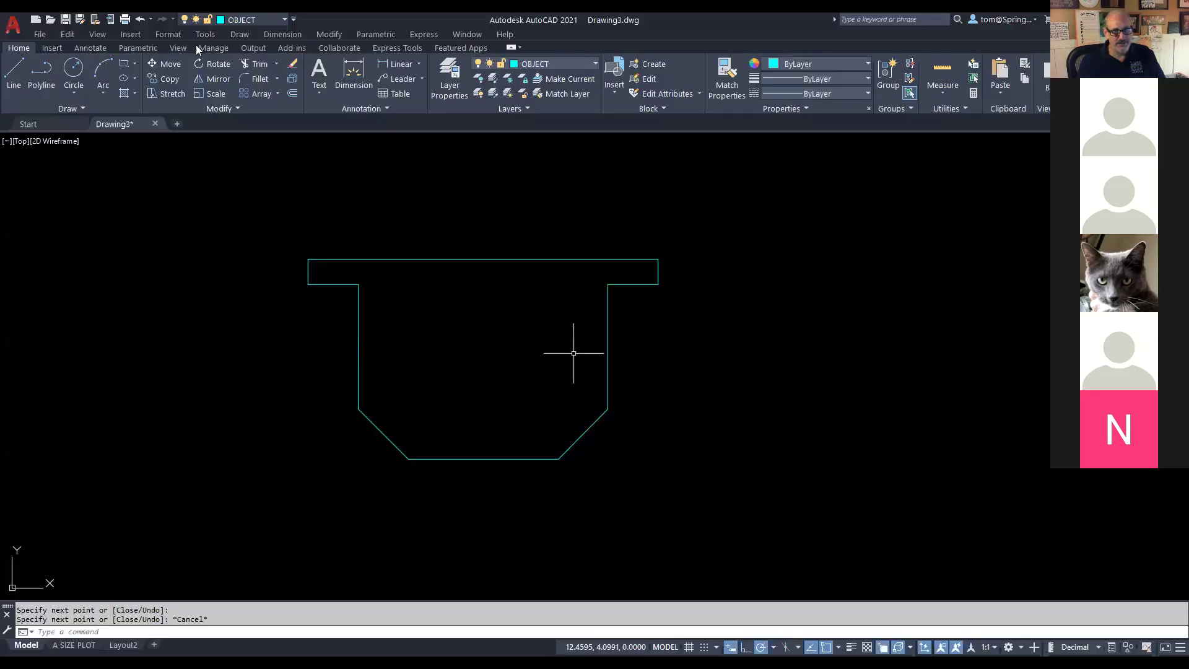
Step: From the lower-left wall corner, draw lines of 1.5, 1, 2 and 1 to form the inner rectangle
click(10, 78)
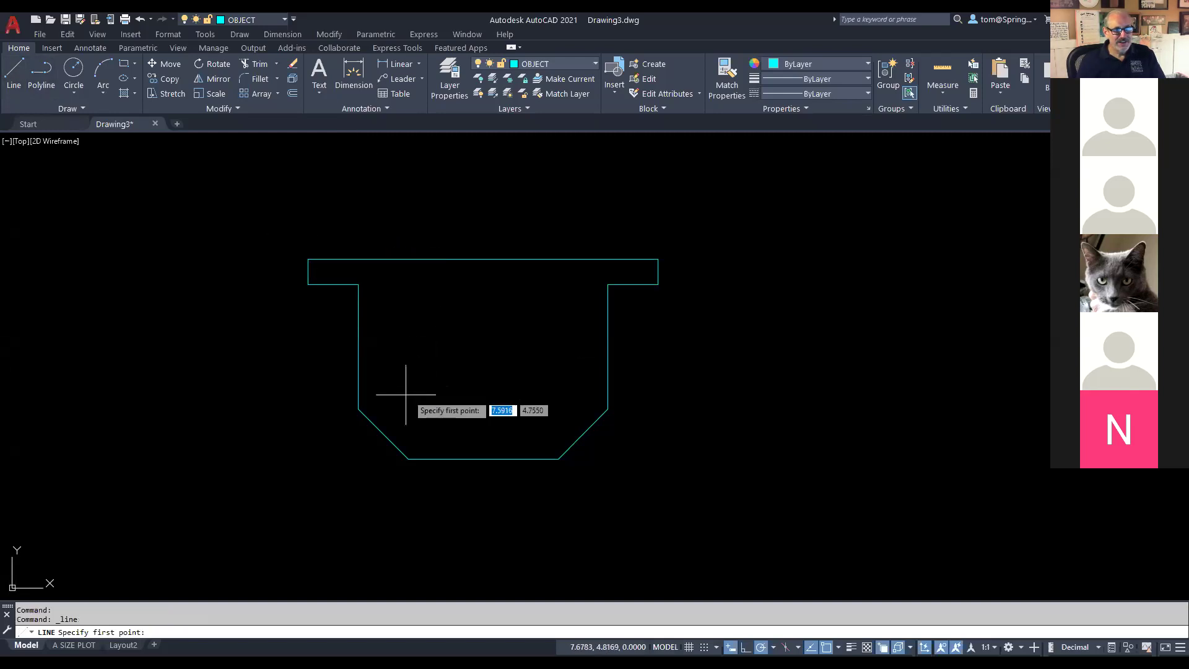
click(359, 409)
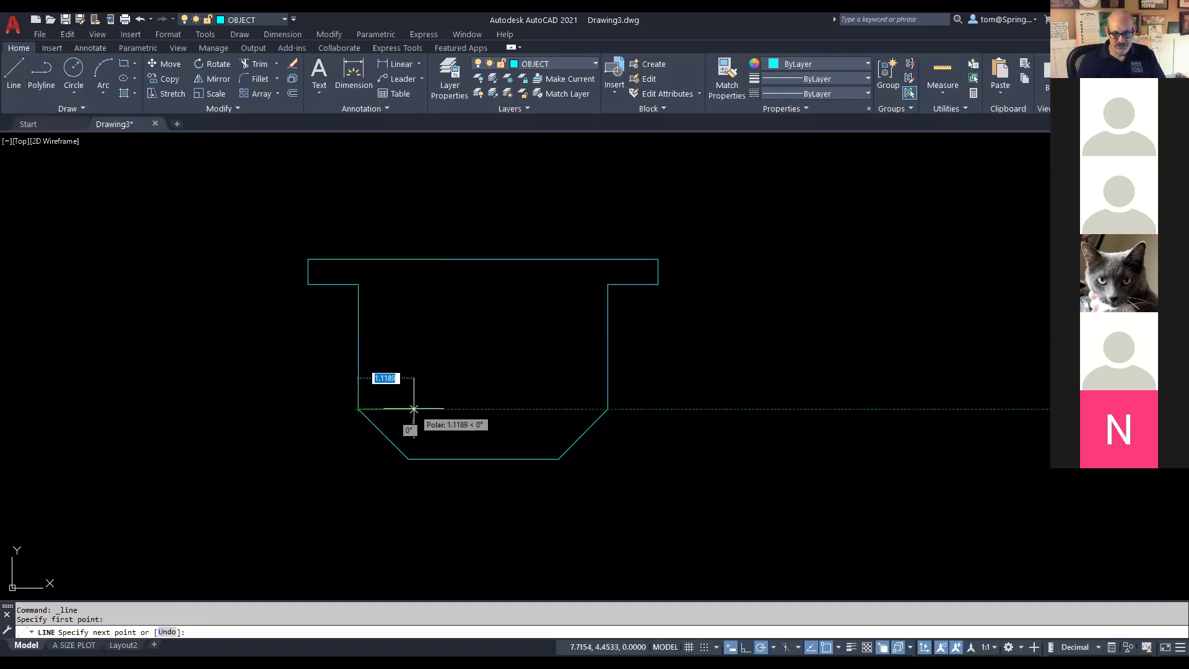
text(1.5)
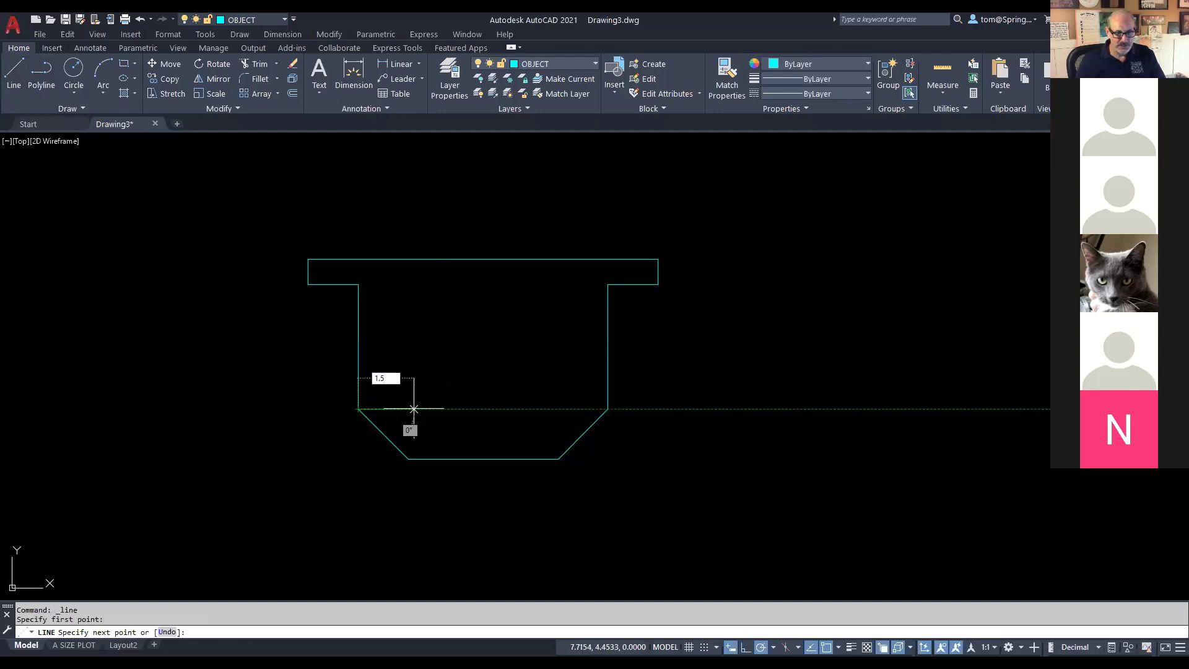
key(Return)
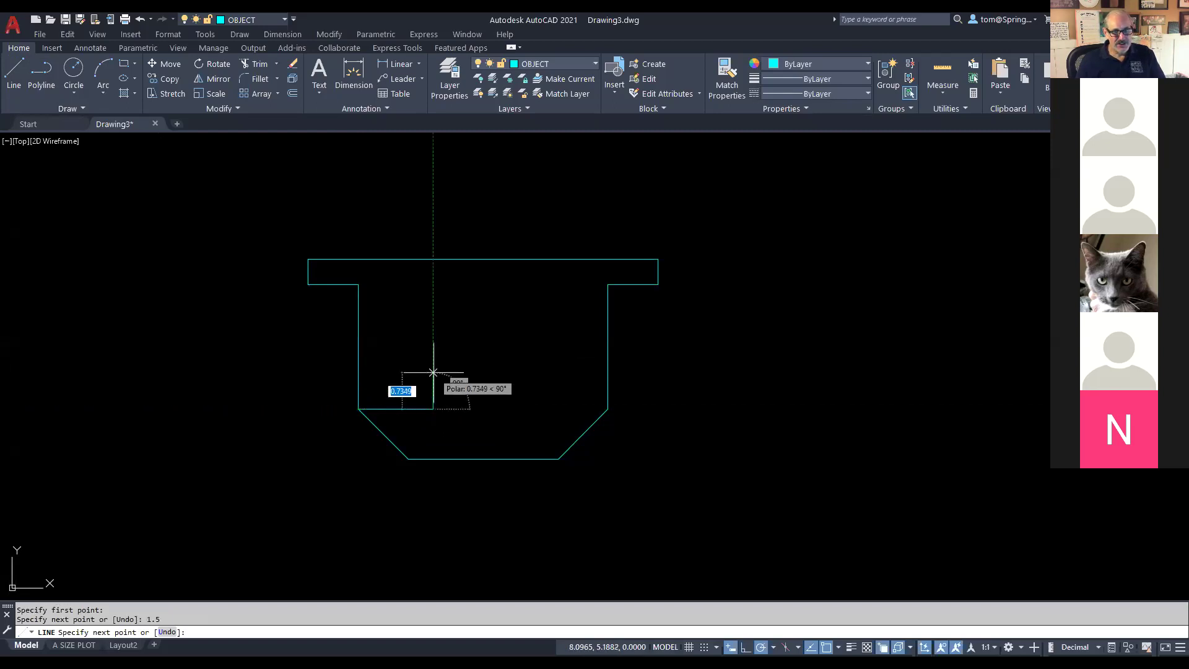
text(1)
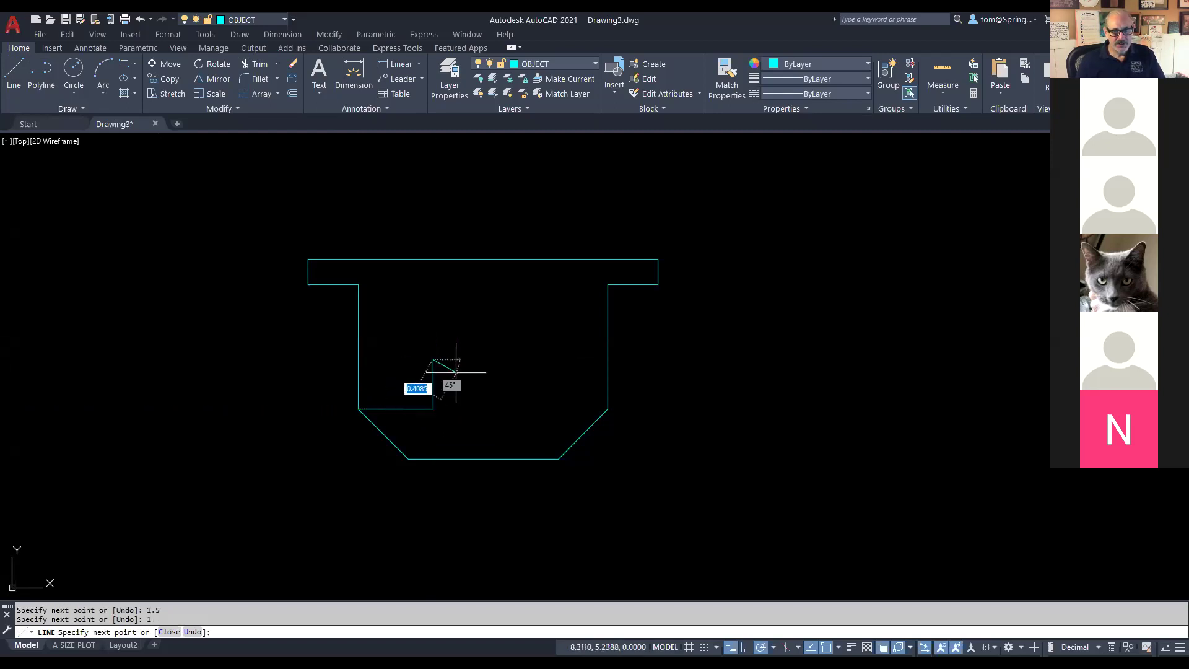
key(Return)
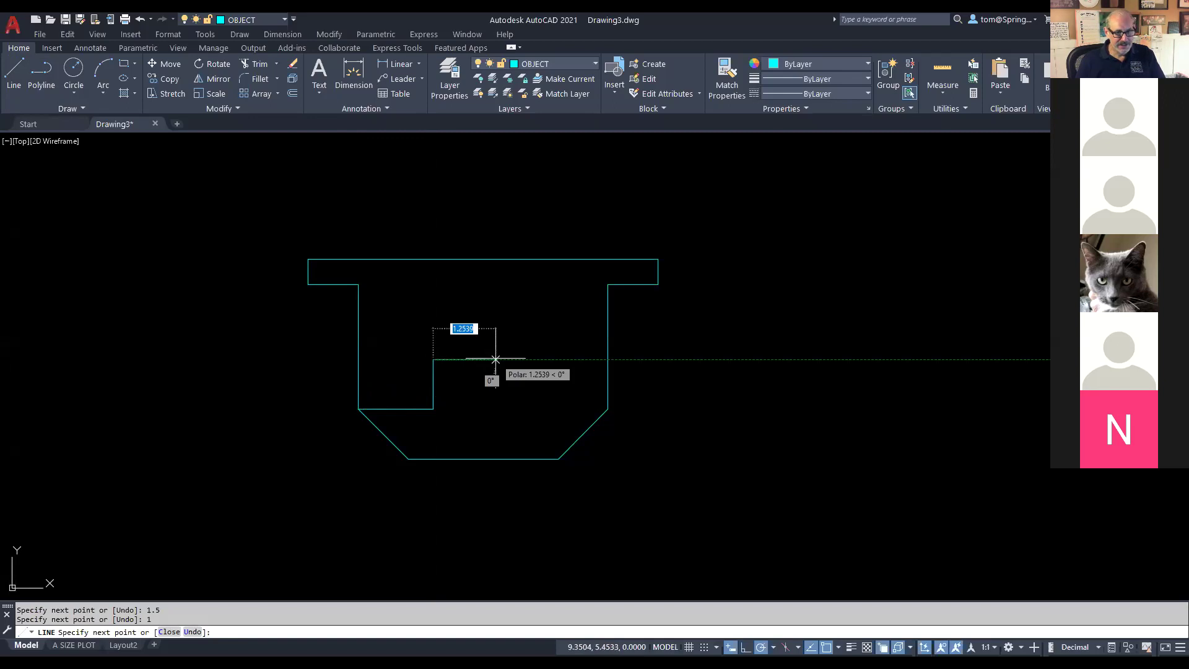
text(2)
key(Return)
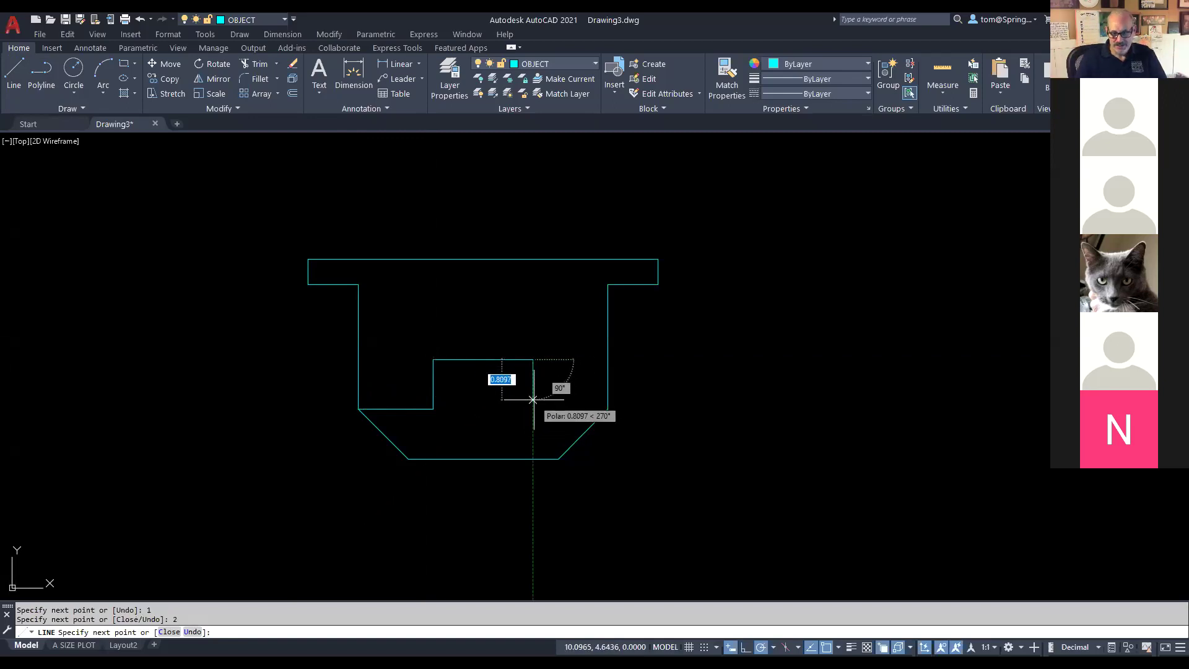
text(1)
key(Return)
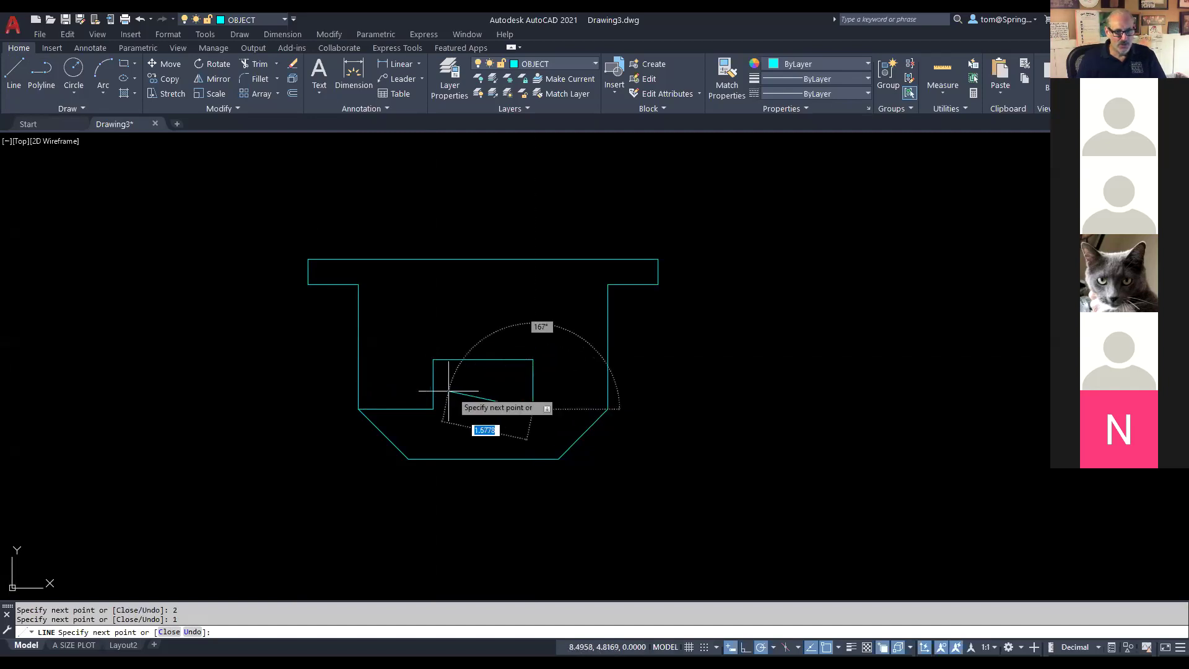
key(Escape)
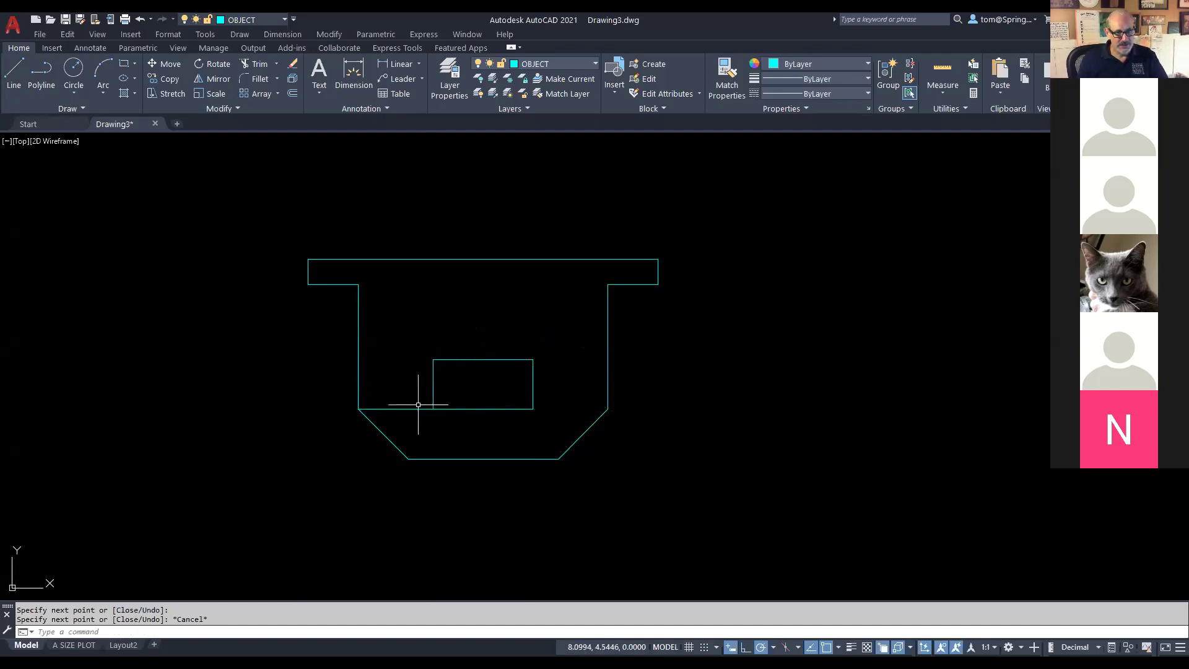
Step: Erase the stray 1.5-unit bottom line and recentre the view
click(395, 408)
key(Delete)
drag(696, 356, 750, 359)
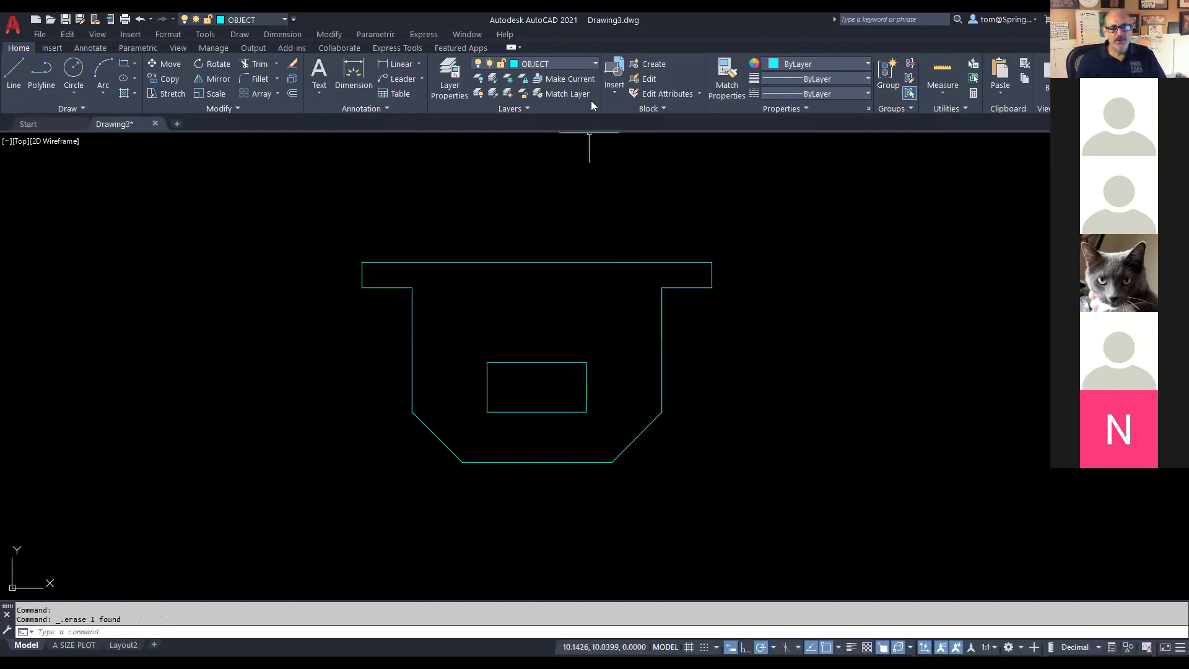
Step: Make DIMENSIONS the current layer and dimension the top flange width at 7.00
click(595, 65)
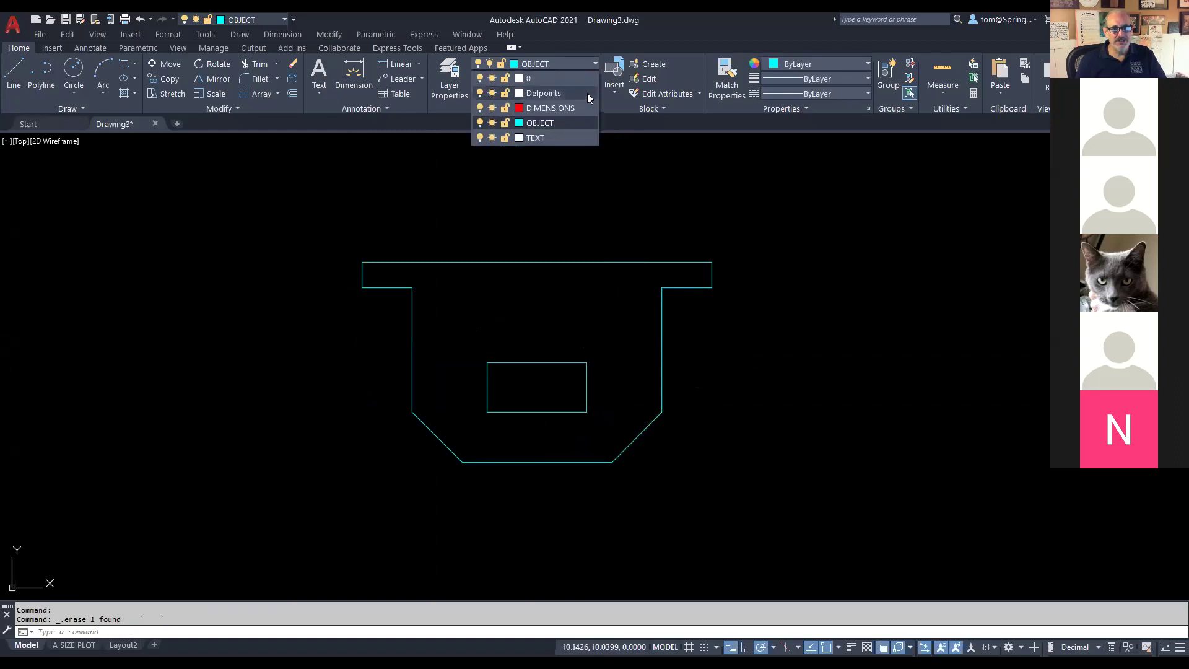
click(582, 104)
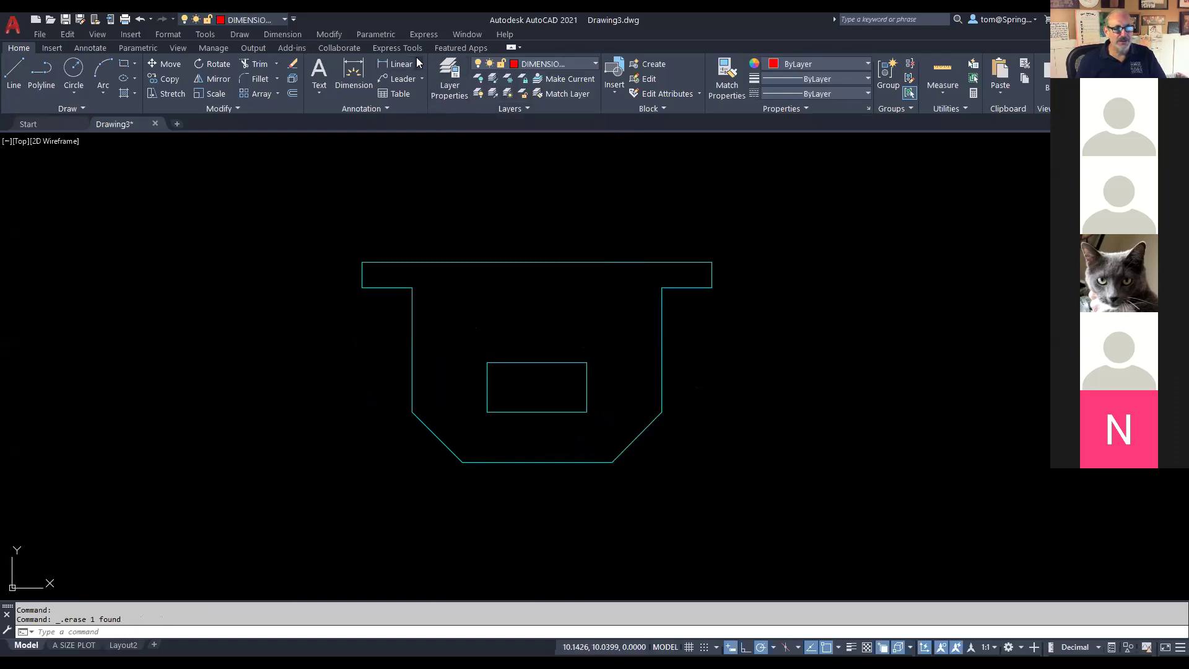
click(418, 64)
click(406, 85)
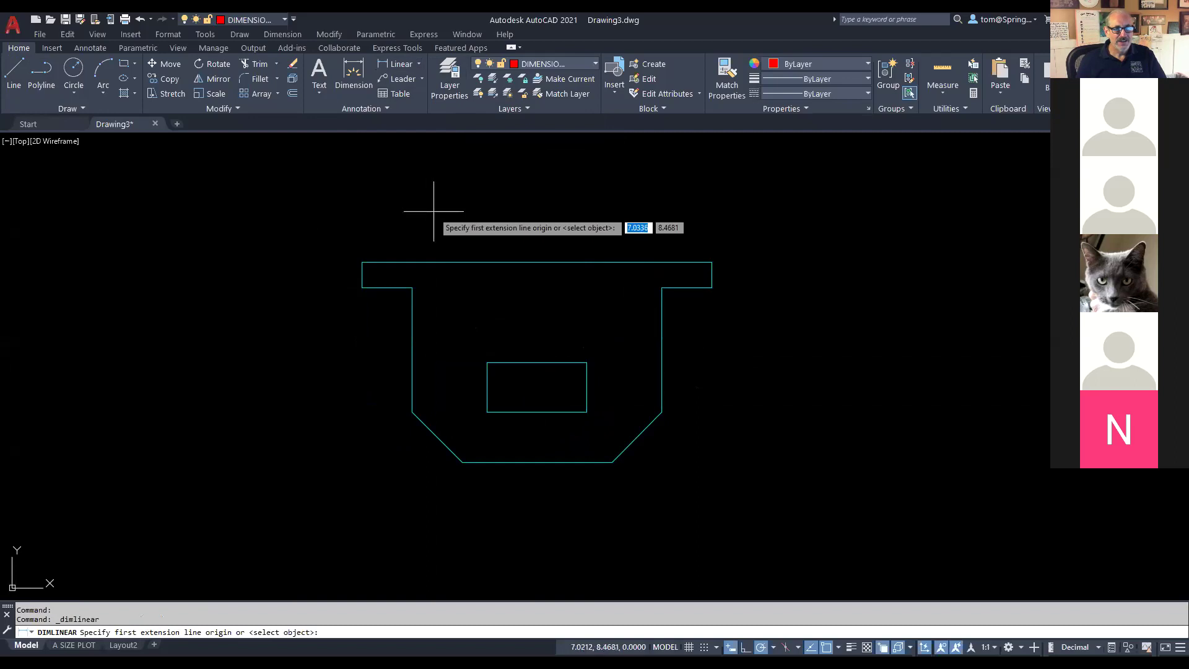
click(362, 262)
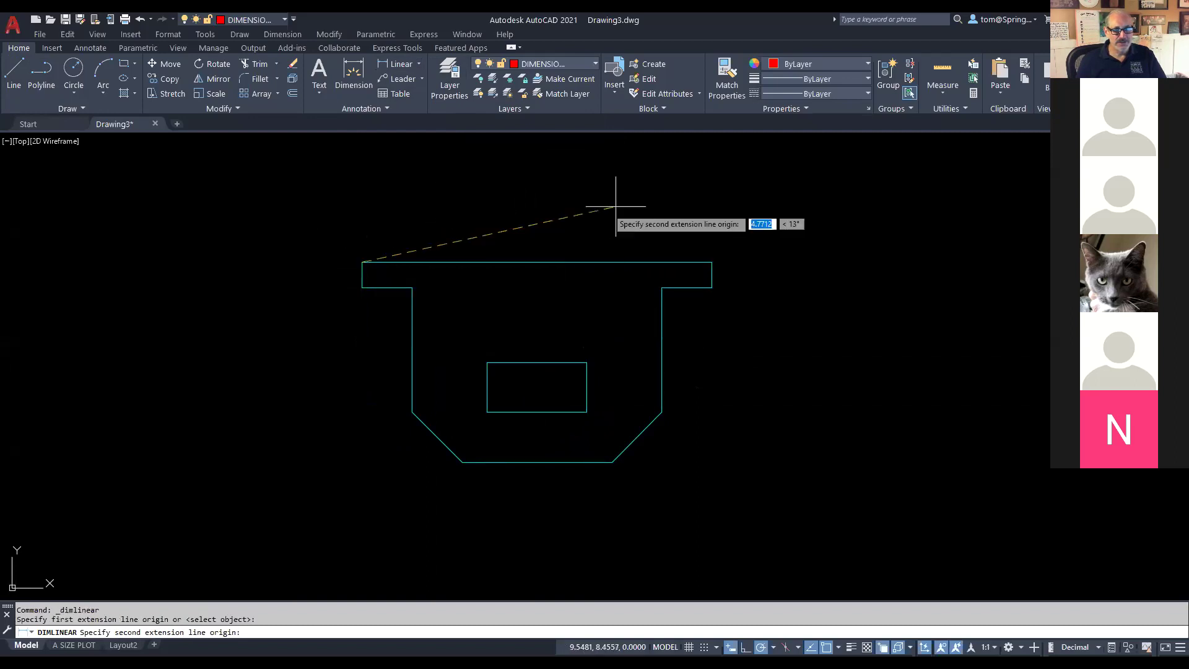
click(712, 261)
click(656, 172)
Step: Add a 5.00 linear dimension across the body just below the 7.00 one
right_click(636, 200)
click(644, 207)
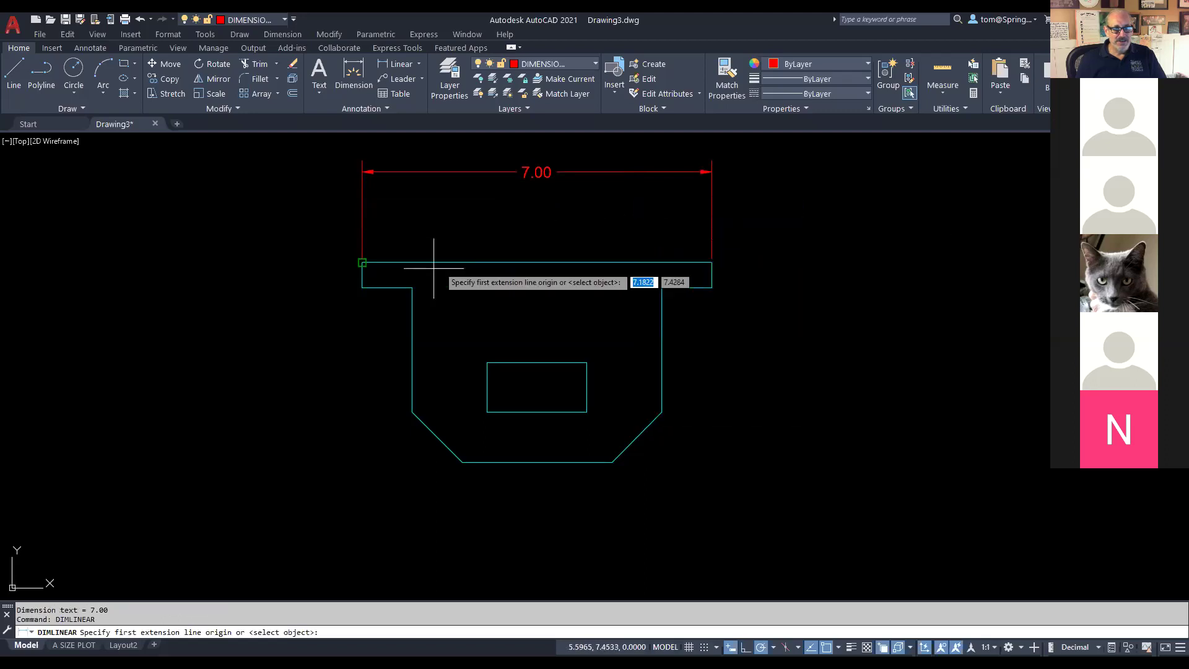
click(412, 287)
click(662, 288)
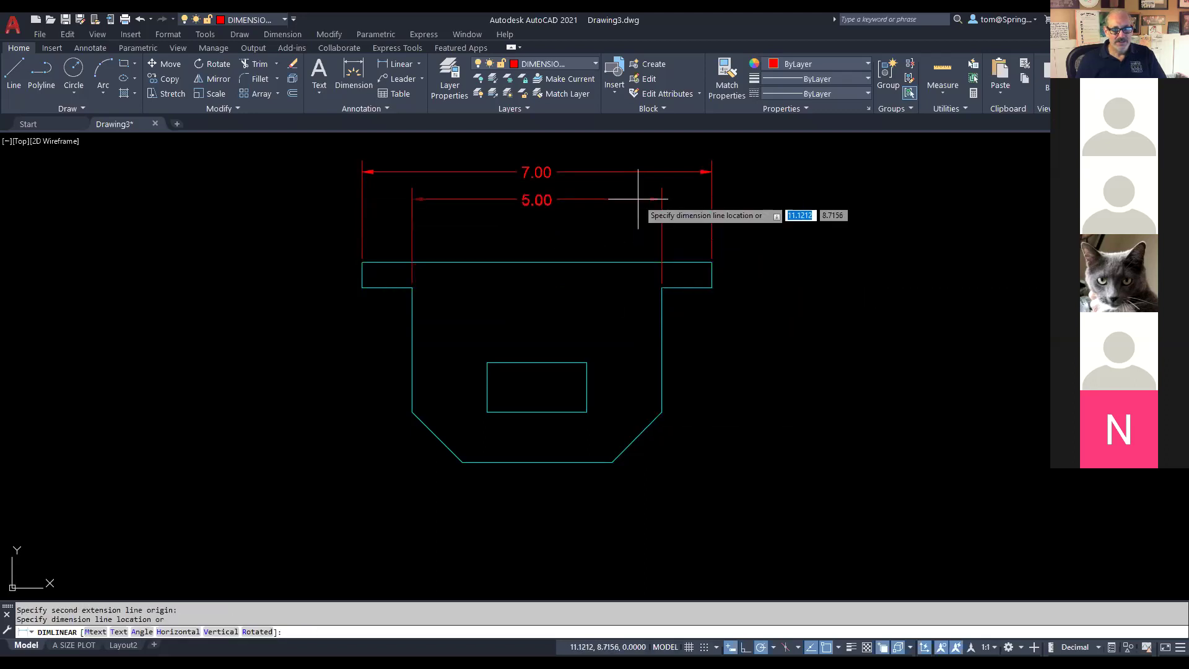
click(639, 199)
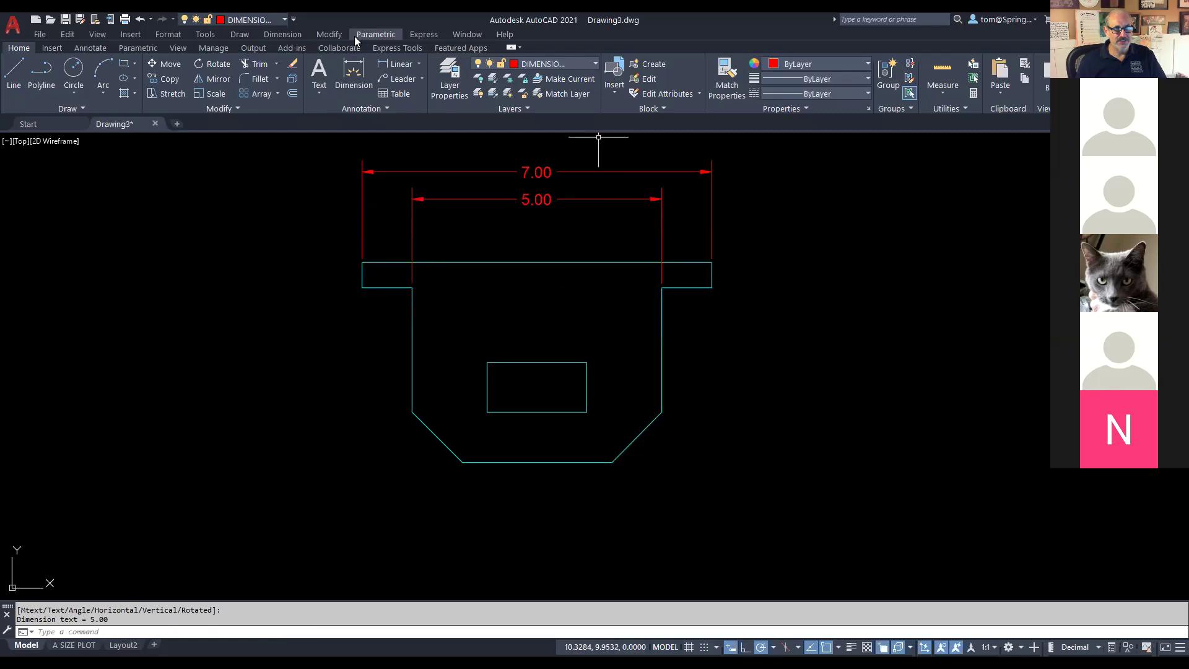
Step: Start a left-side height dimension, cancel the unwanted 3.00, and check the reference drawing
right_click(276, 250)
click(280, 253)
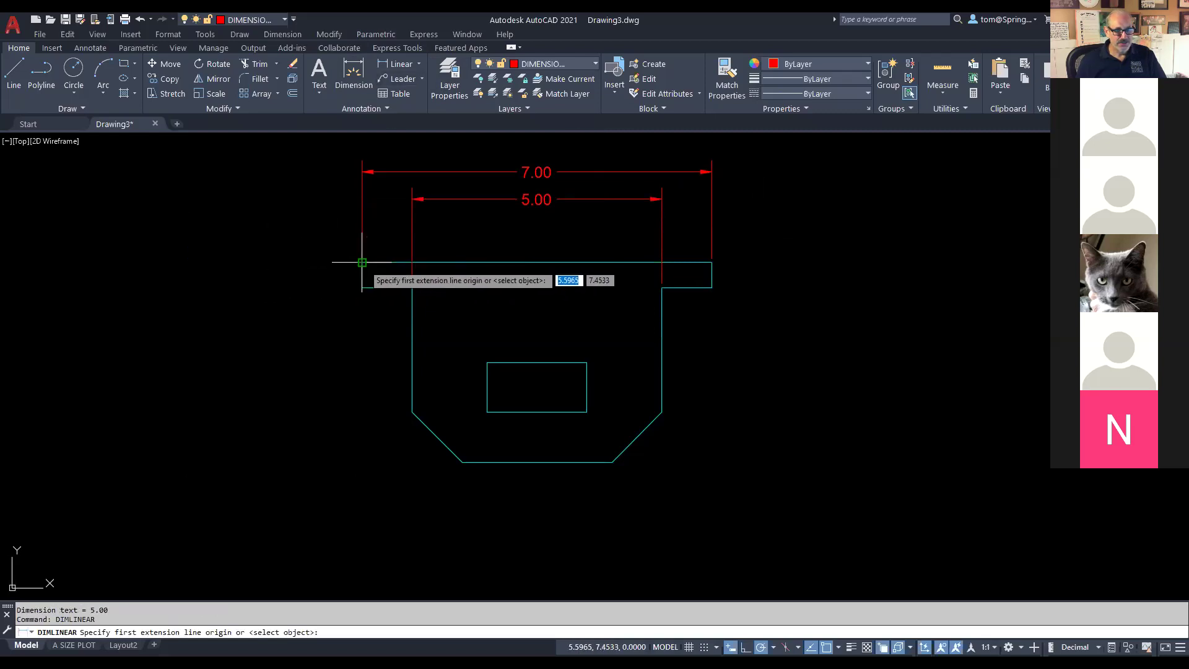
click(363, 262)
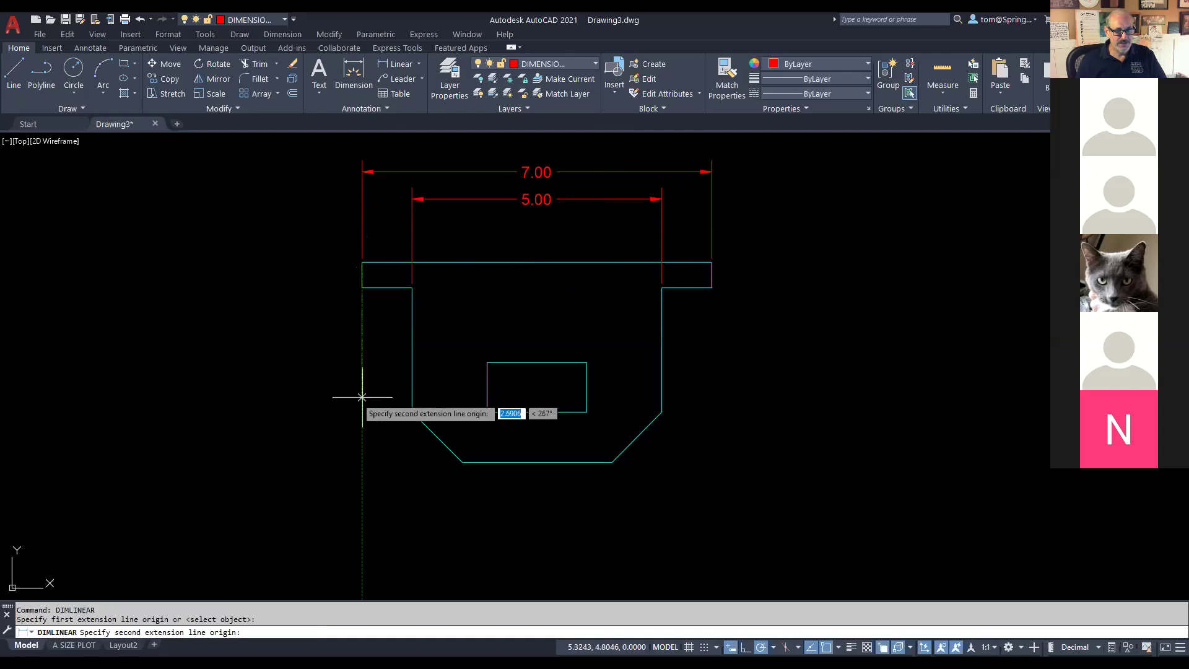
click(412, 411)
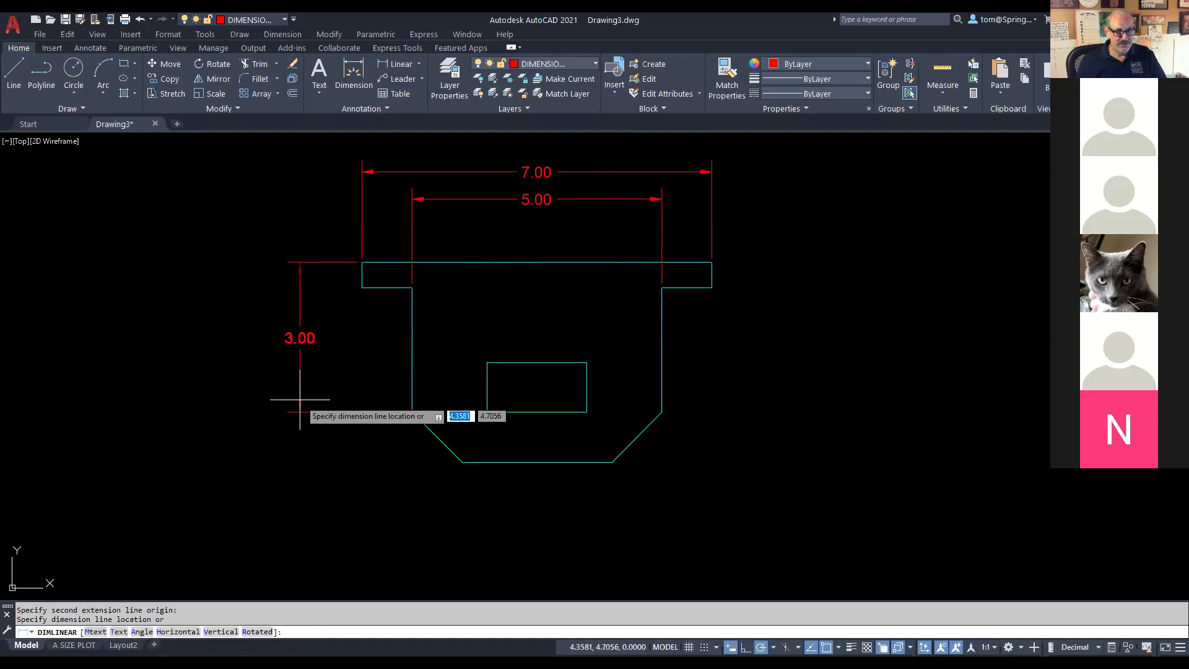
key(Escape)
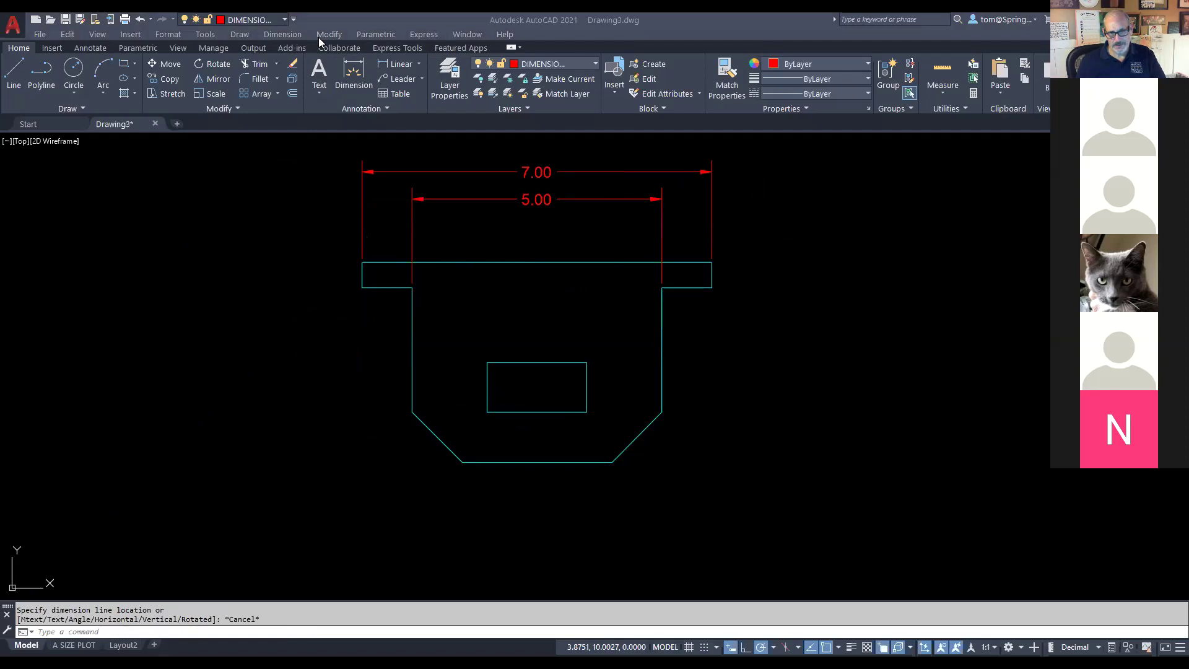
key(alt+Tab)
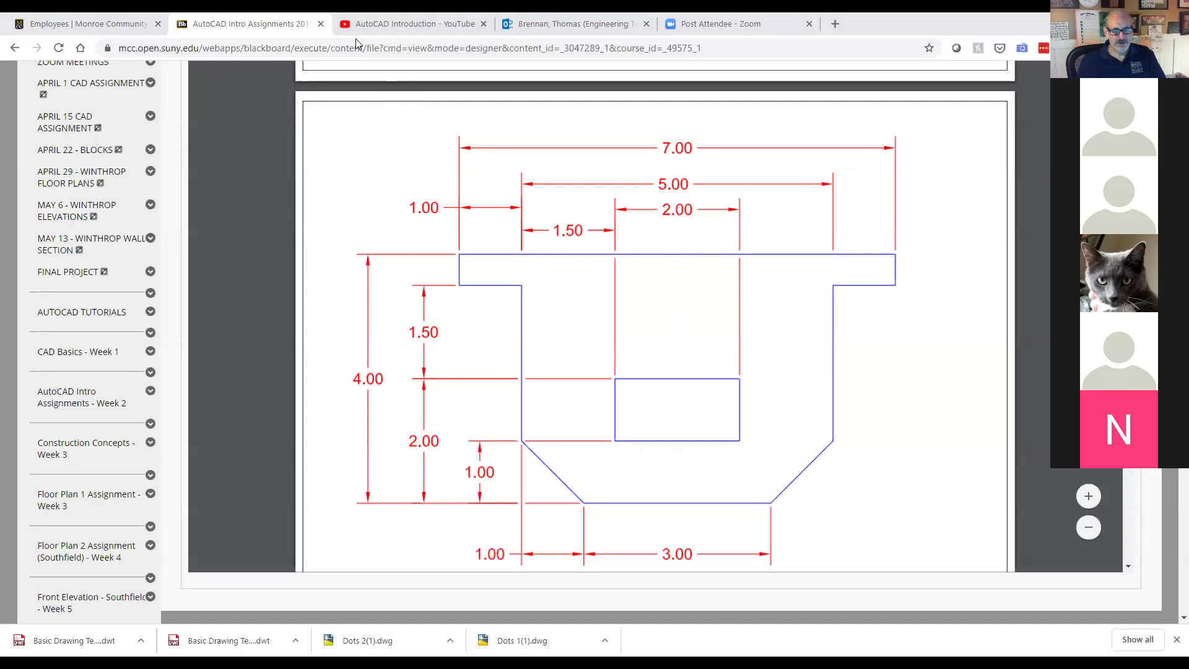
Step: Dimension the bottom edge at 3.00 below the part
key(alt+Tab)
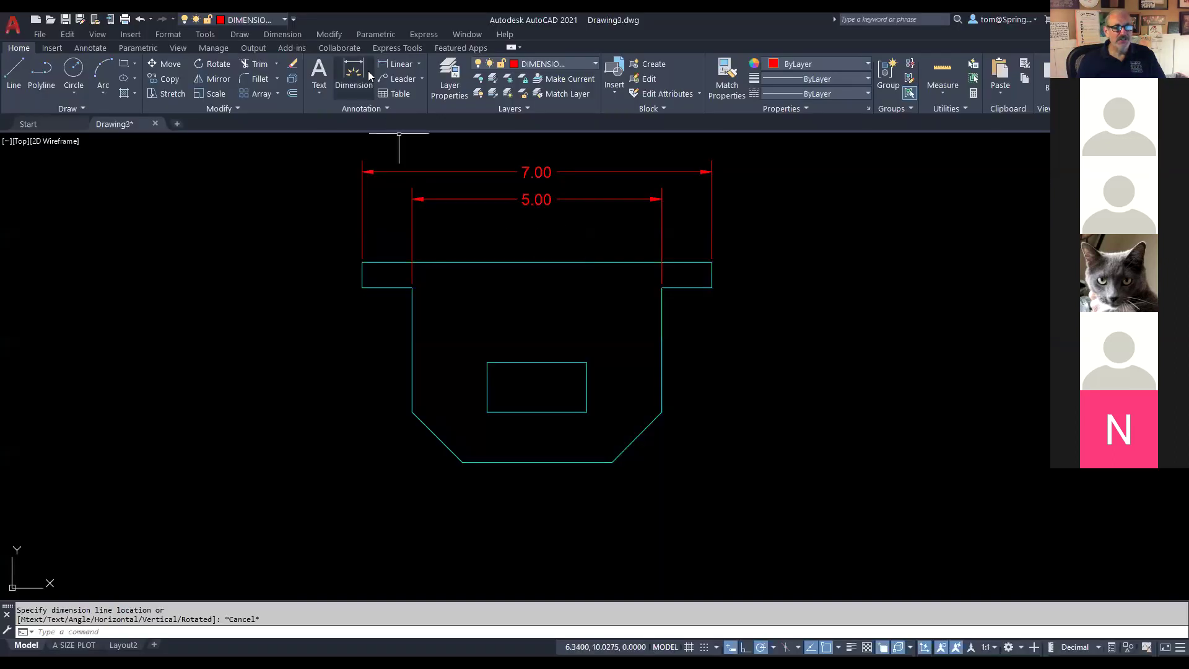
click(419, 63)
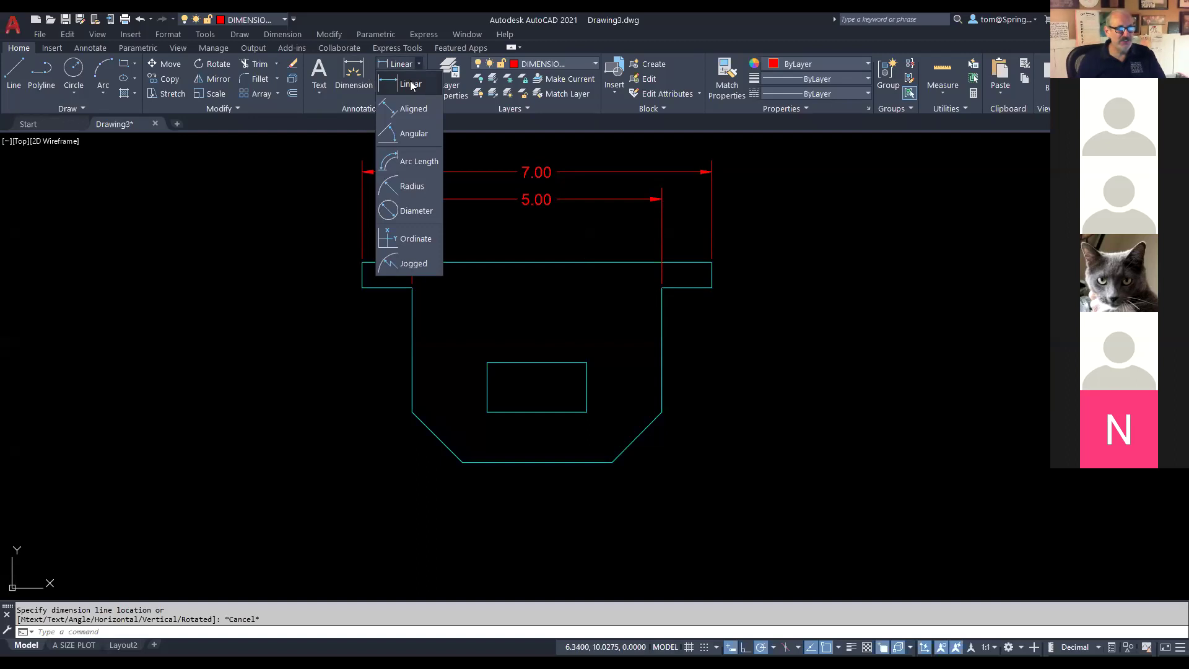
click(405, 76)
click(462, 462)
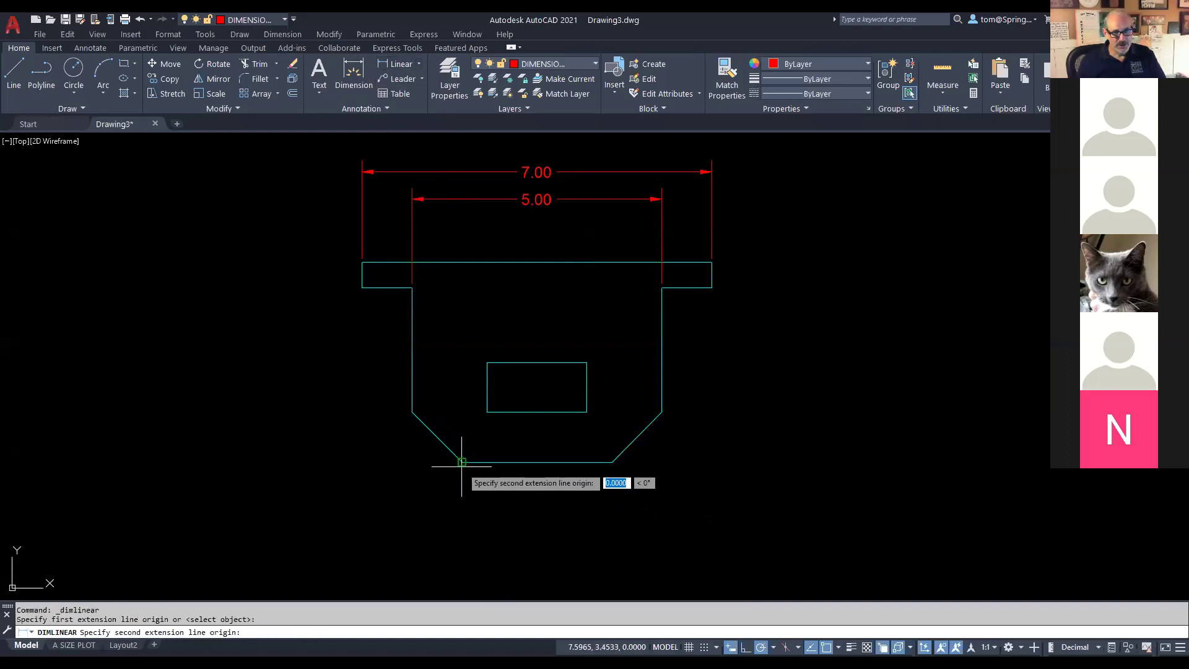
click(612, 461)
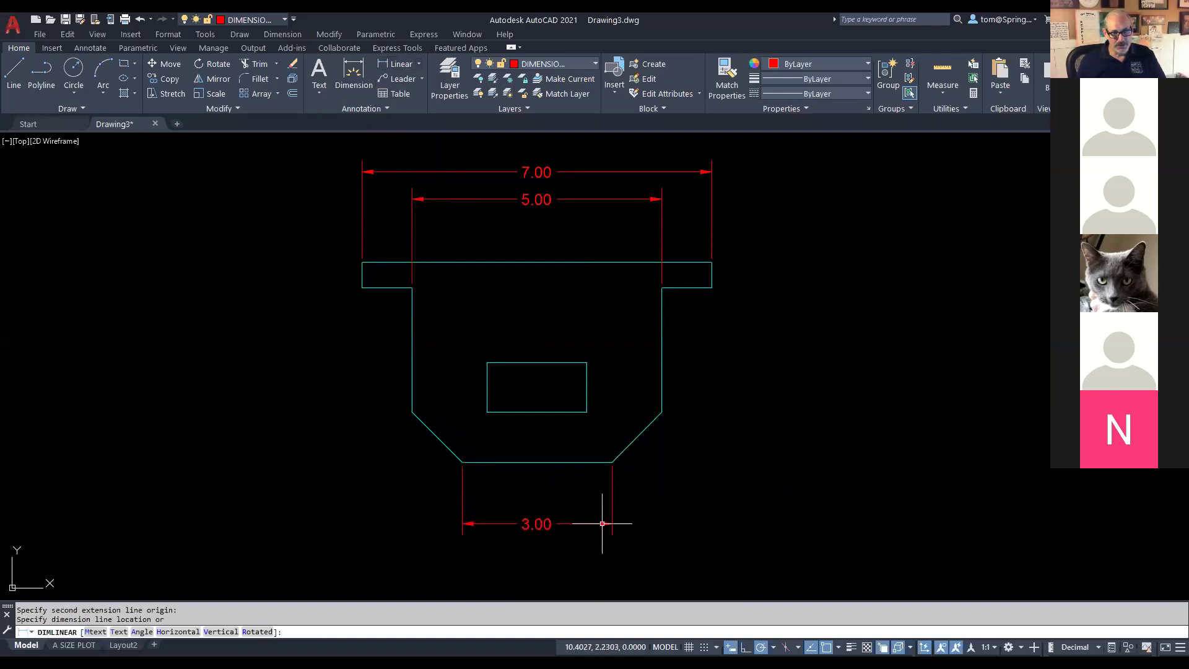
click(611, 523)
Step: Add a vertical 1.00 dimension for the left chamfer's height and select it
right_click(715, 399)
click(753, 406)
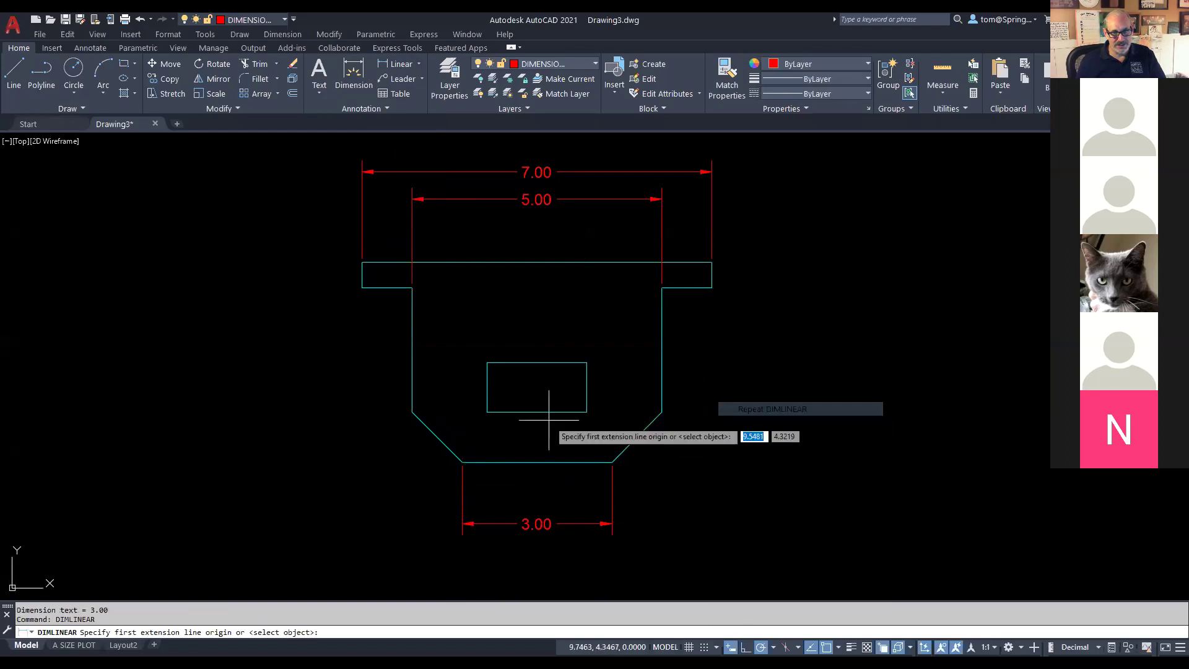
click(463, 468)
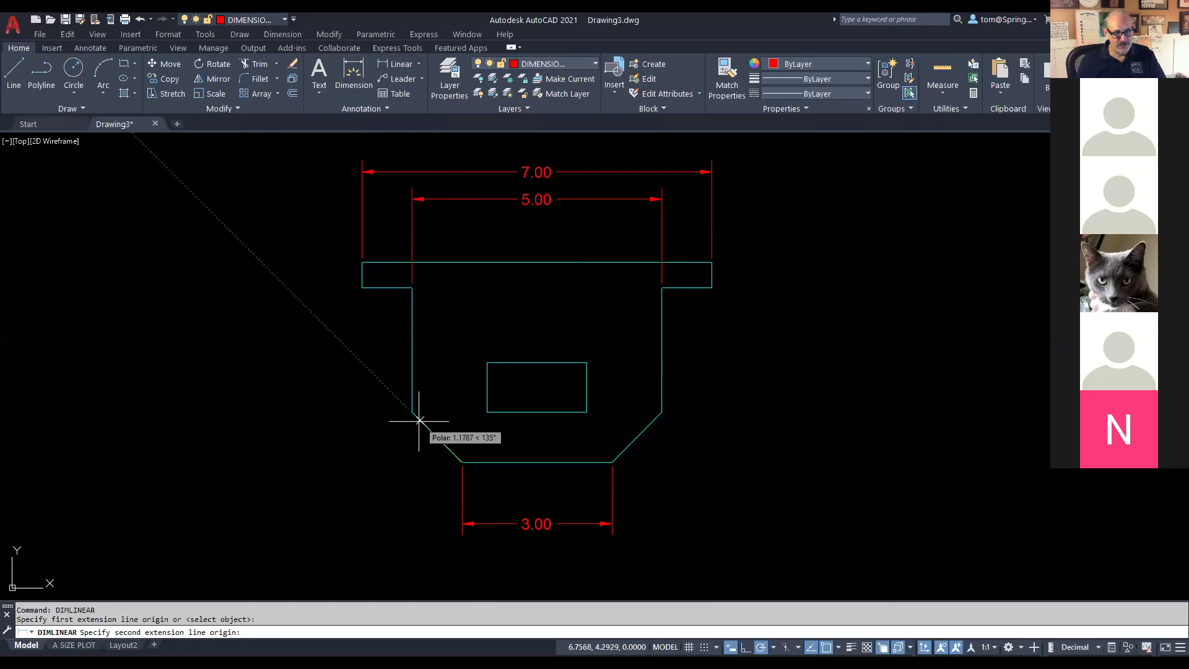
click(412, 412)
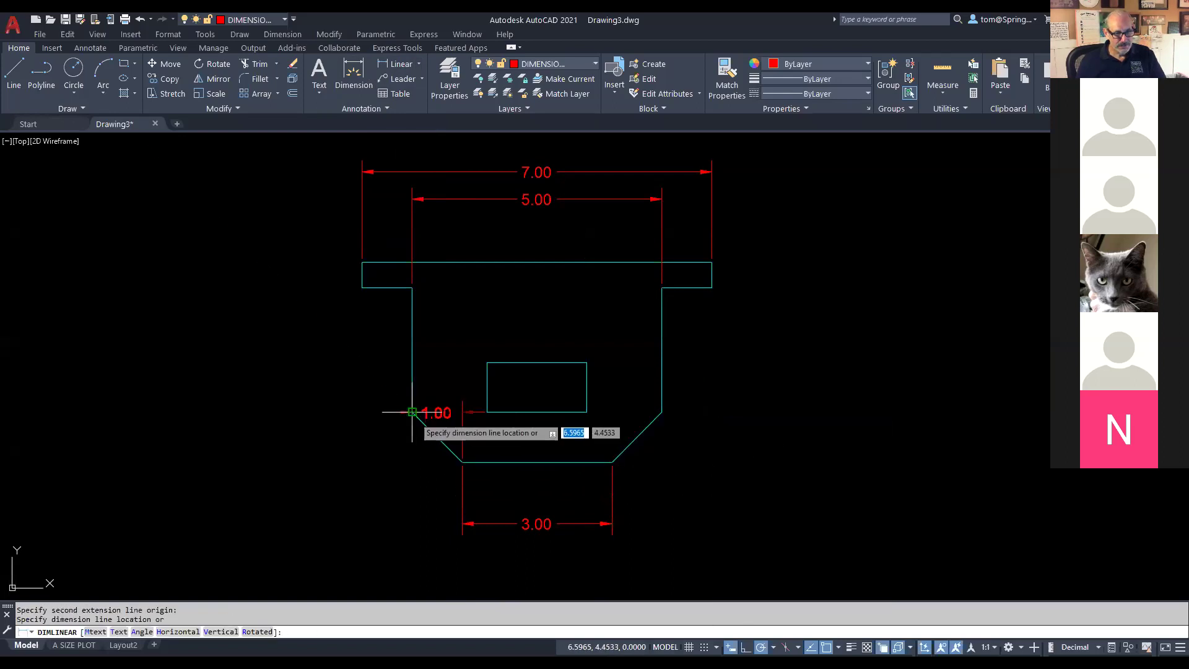
click(333, 457)
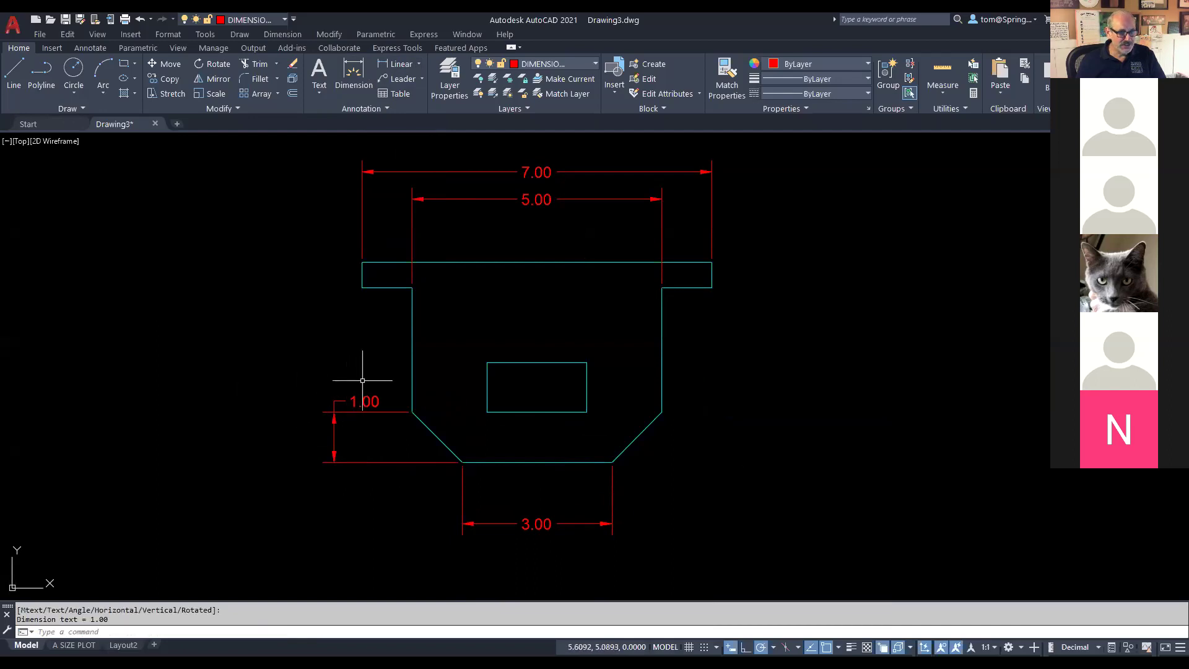
click(365, 400)
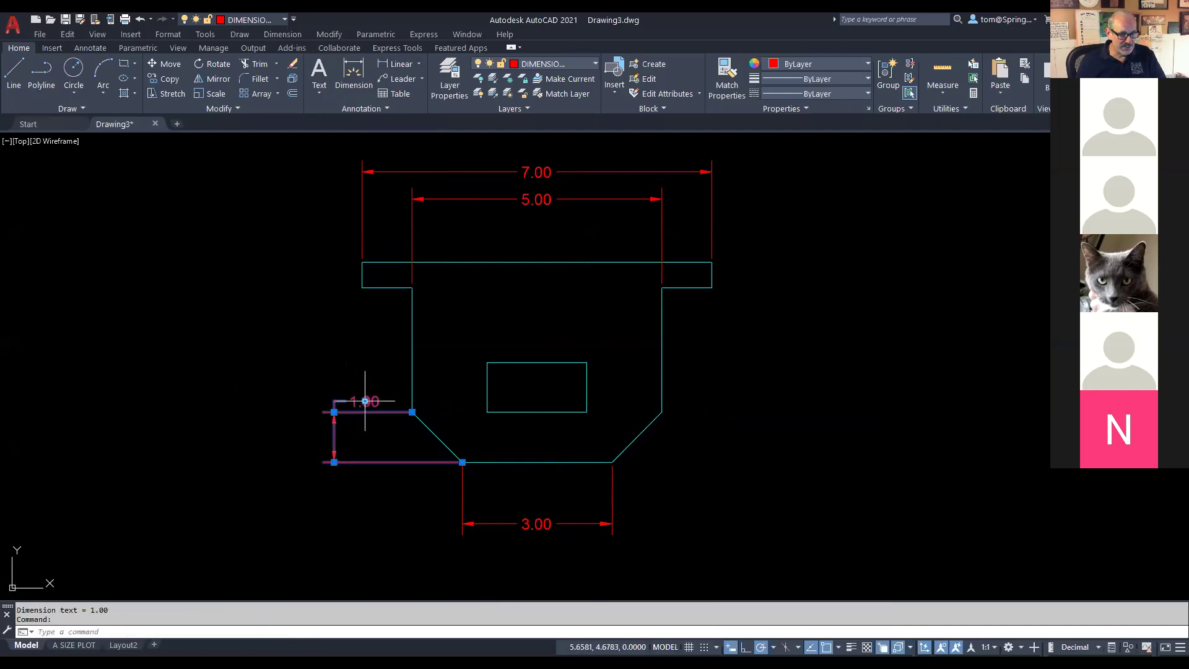
Step: Move only the 1.00 chamfer dimension's text to the left of its dimension line
click(364, 401)
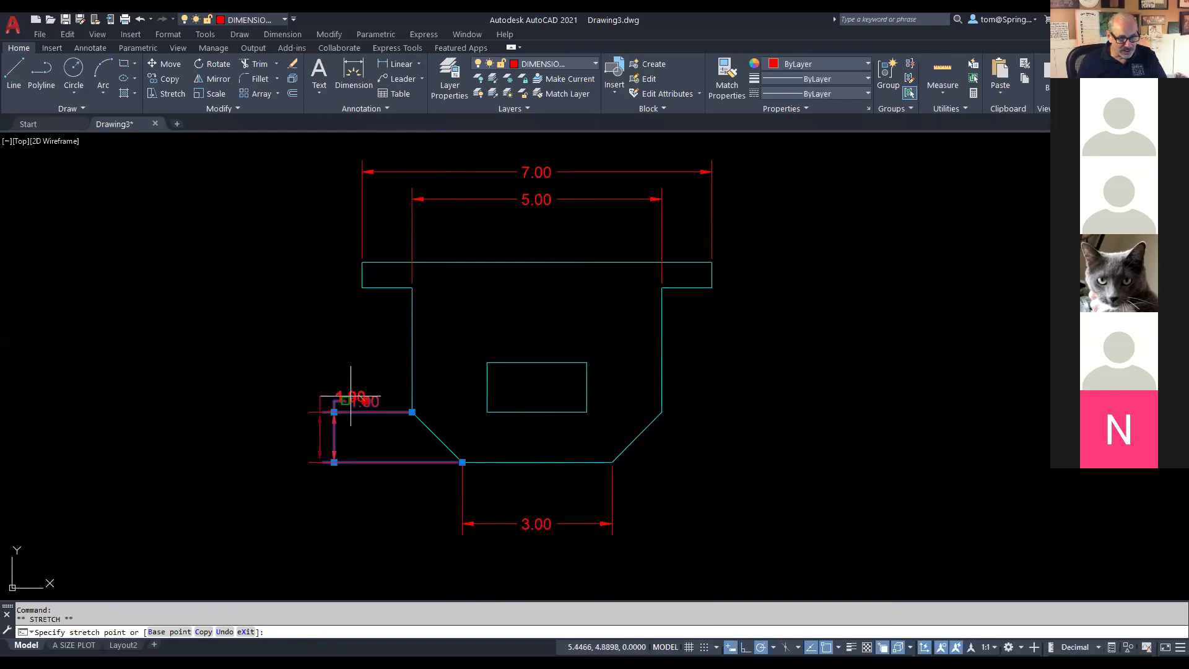
right_click(361, 401)
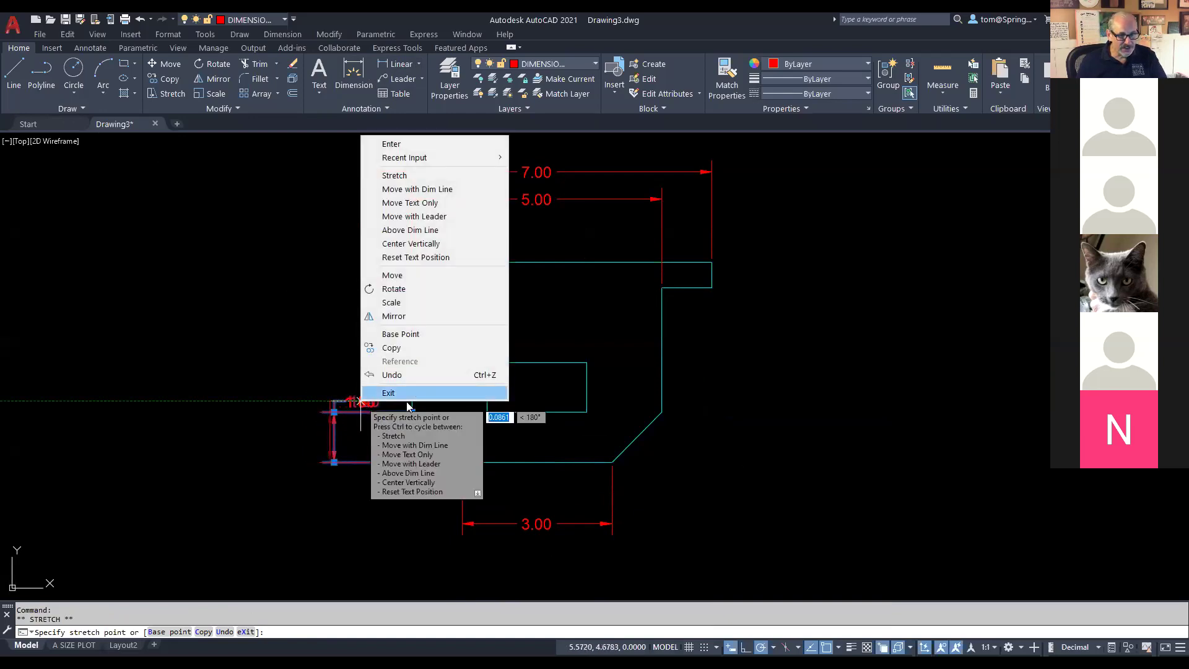
click(389, 392)
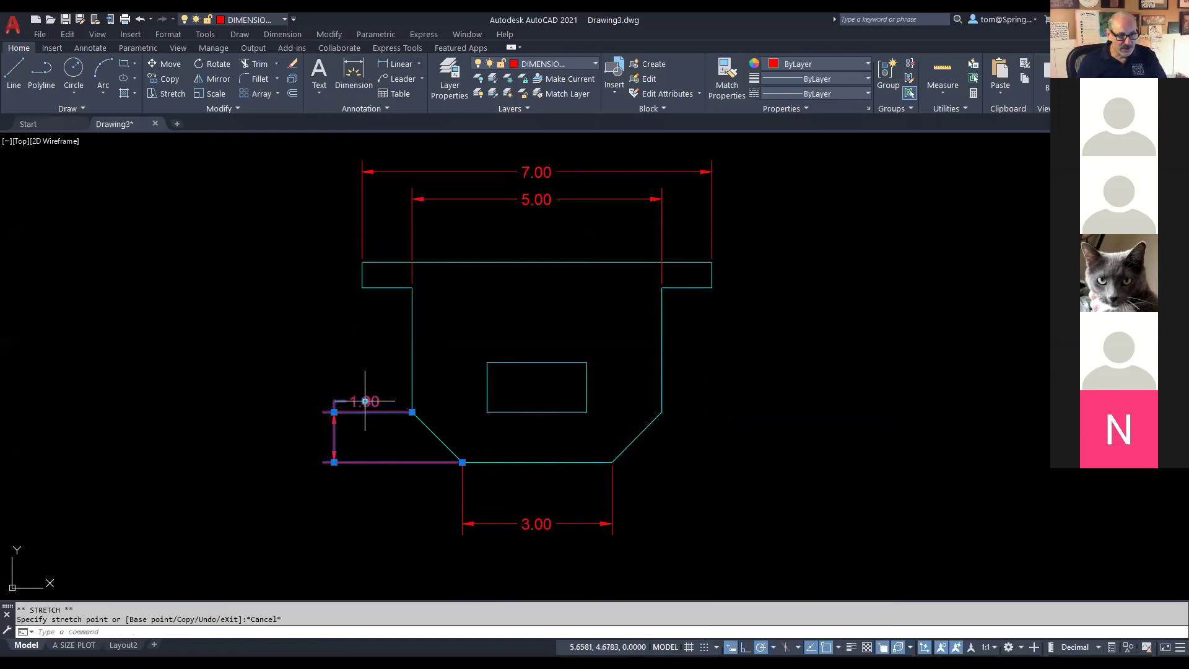
right_click(364, 406)
key(Escape)
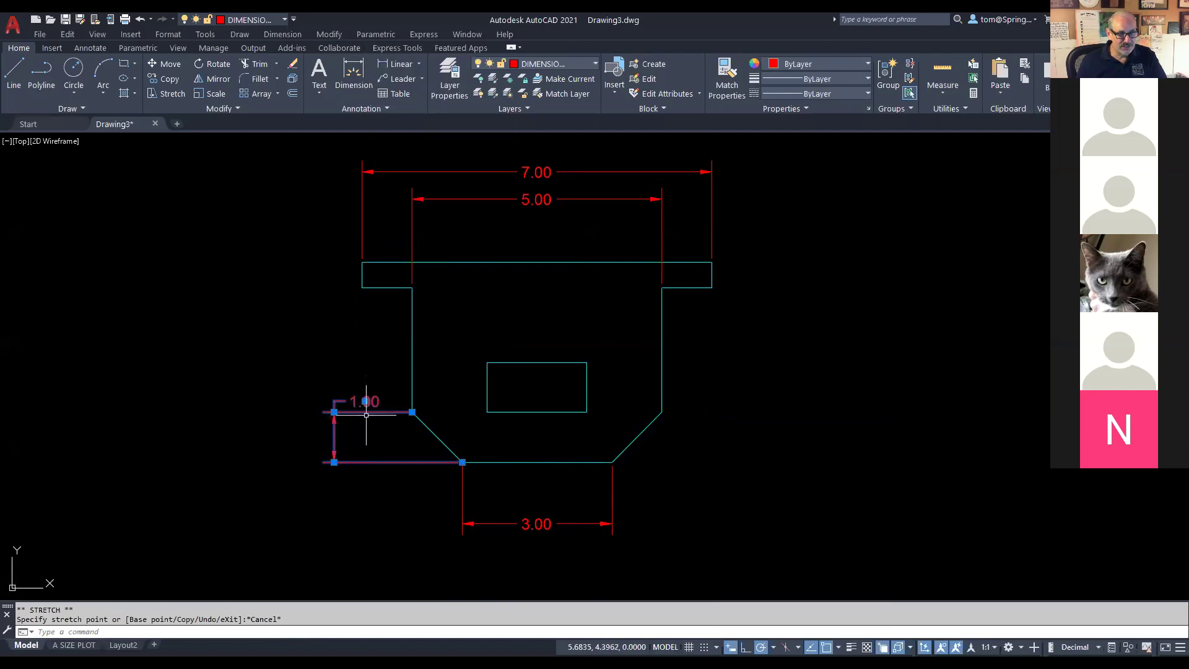
mouse_move(365, 403)
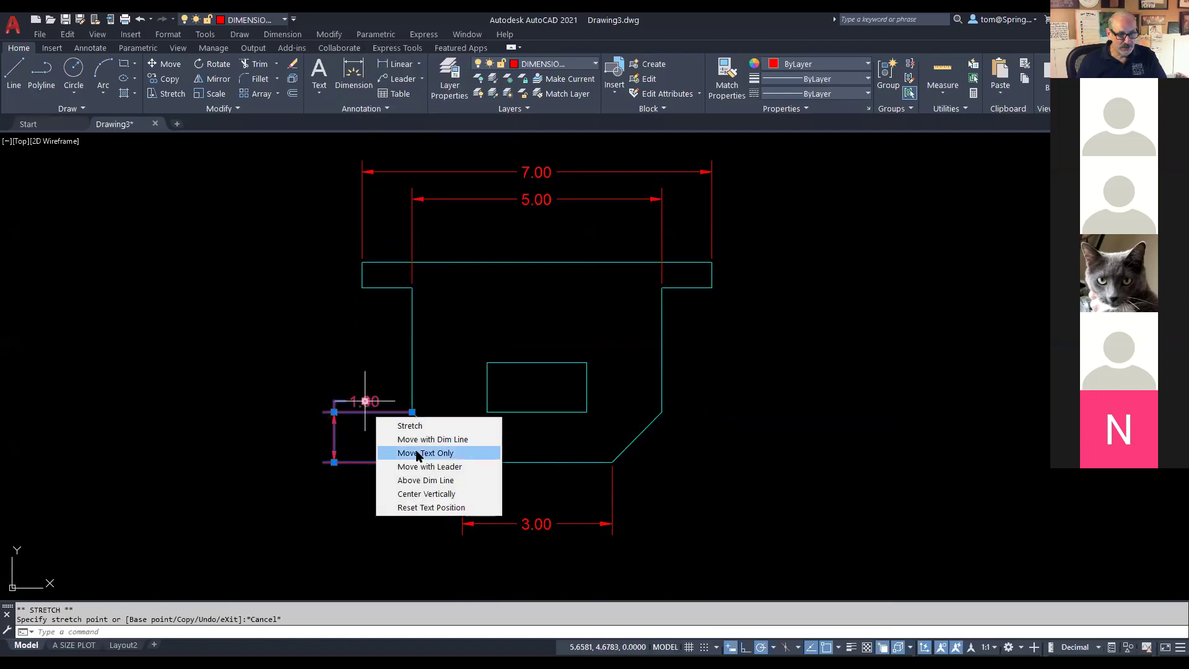
click(414, 452)
click(301, 430)
key(Escape)
Step: Add a horizontal 1.00 chamfer-width dimension beside the 3.00
right_click(373, 379)
click(374, 379)
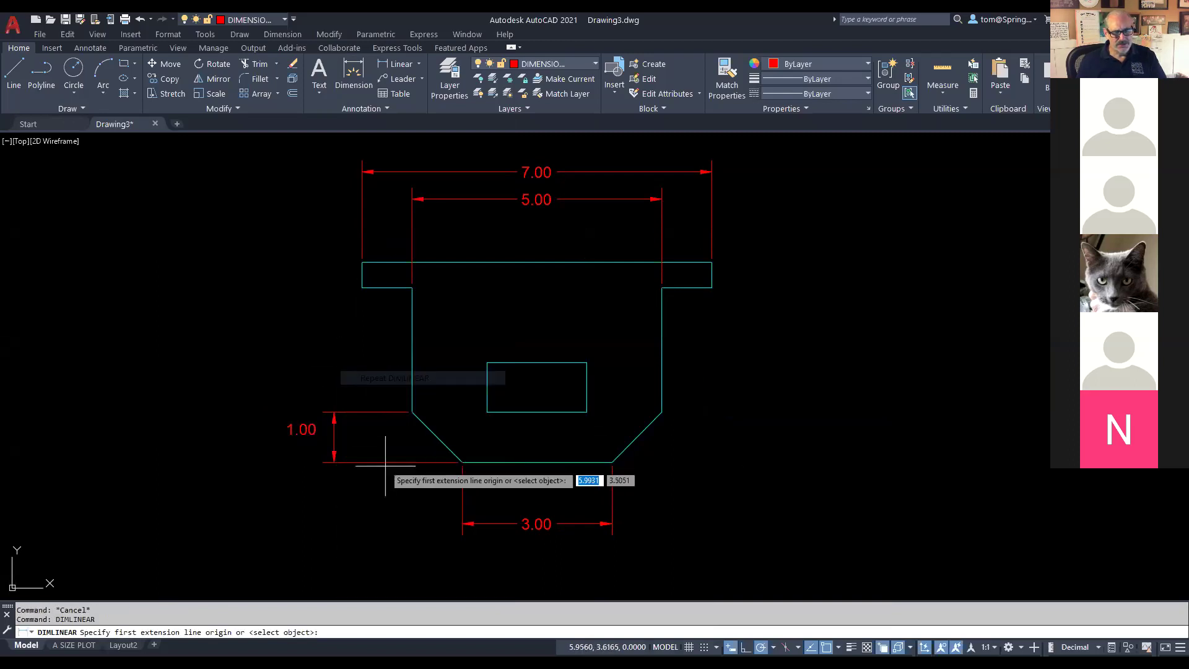
click(412, 411)
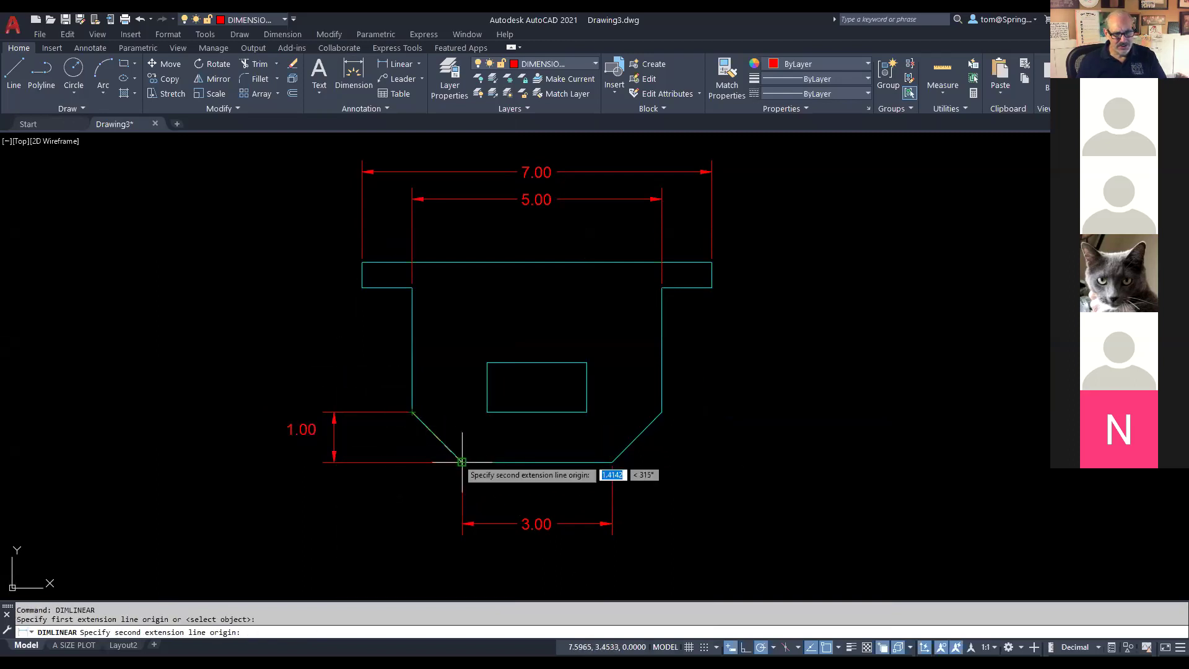
click(463, 462)
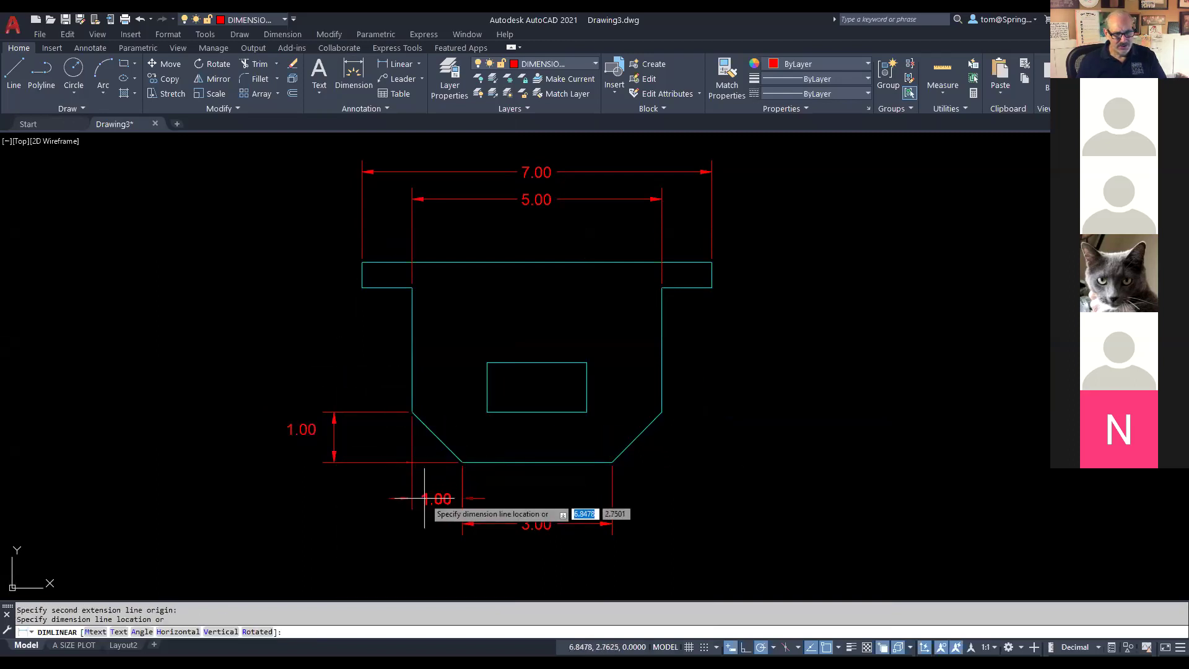
click(463, 524)
Step: Add a vertical 4.00 overall-height dimension far left of the part
right_click(449, 317)
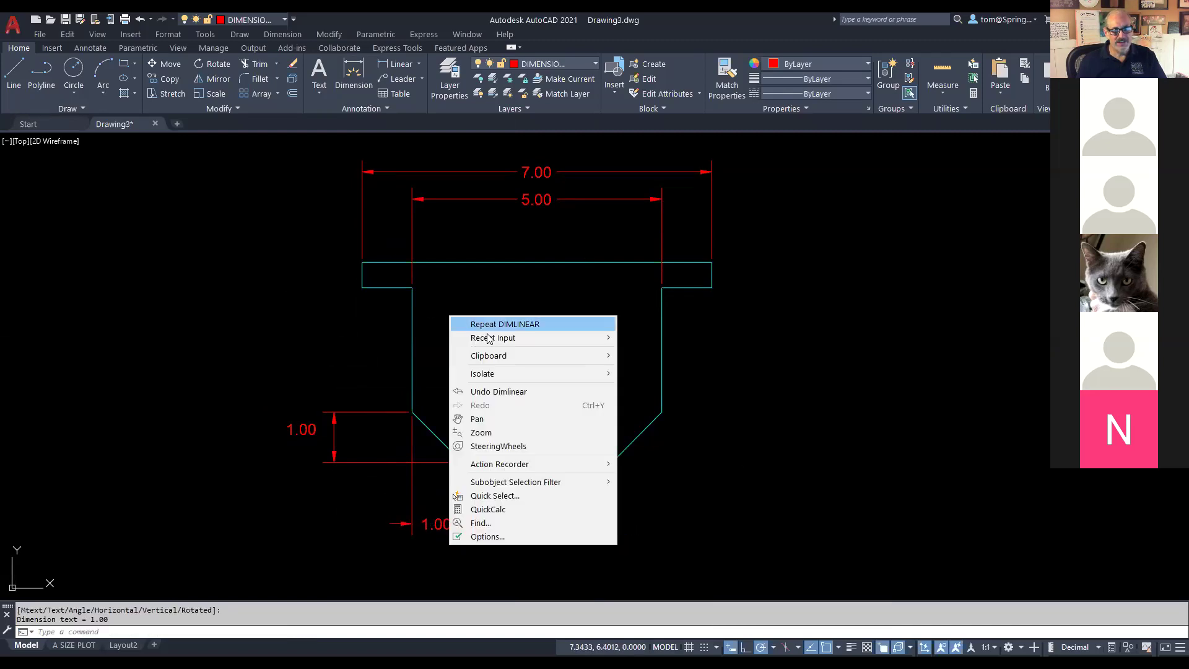
click(493, 325)
click(362, 262)
click(462, 462)
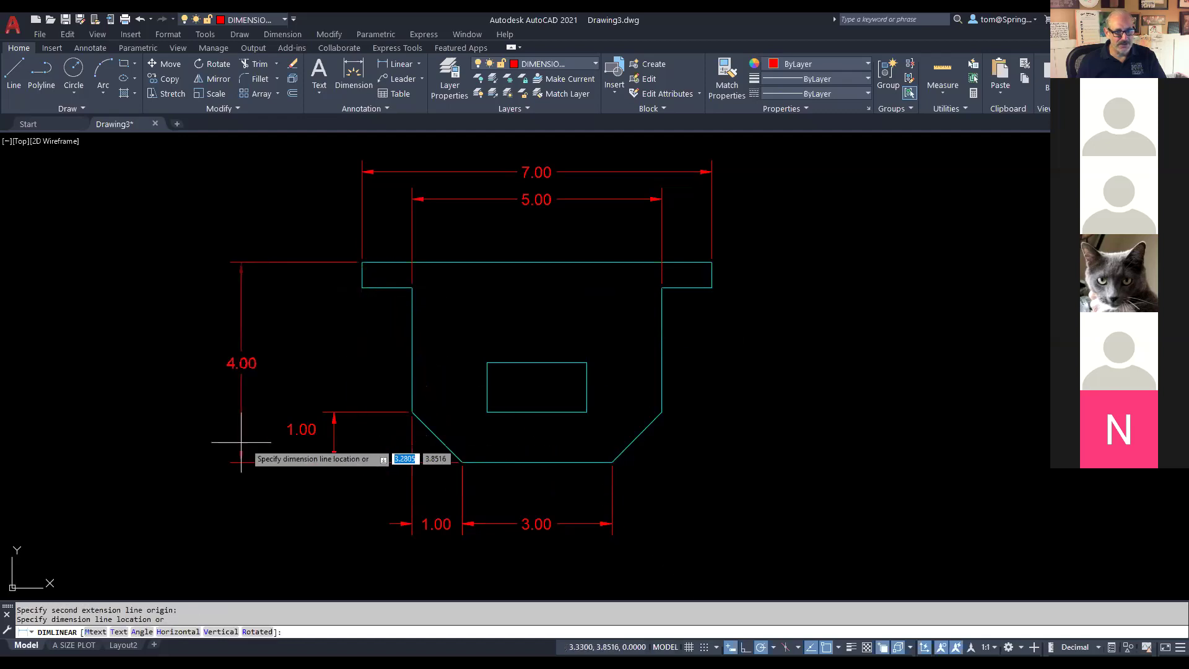
click(243, 469)
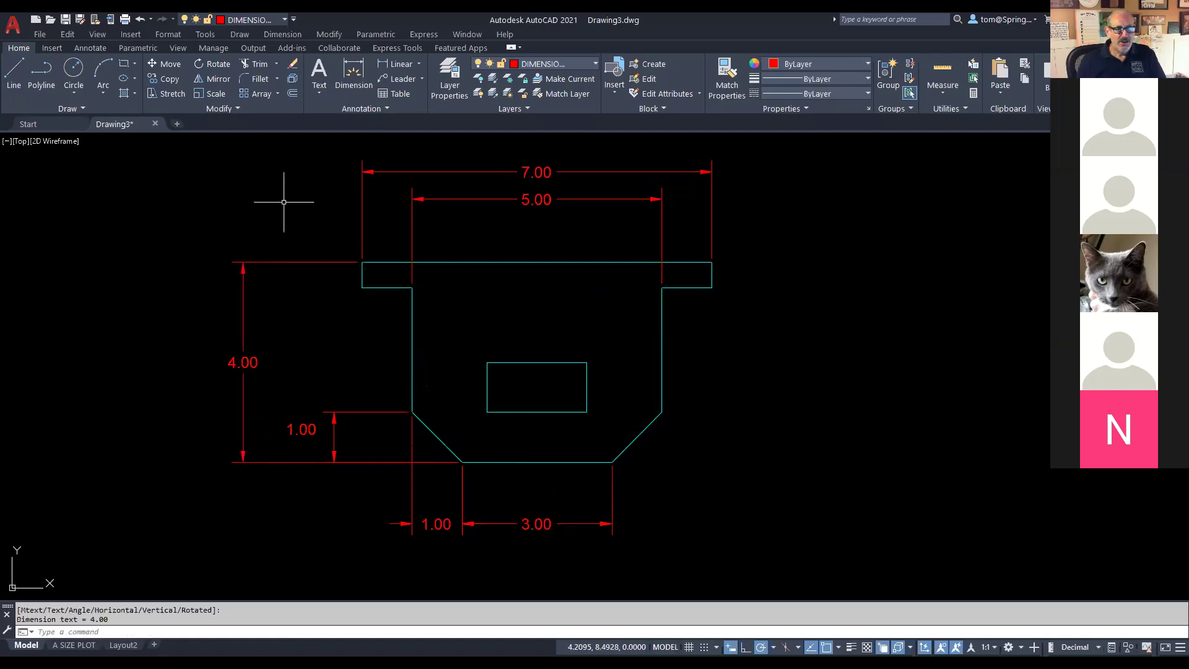
Step: Cancel a stray 2.00 dimension attempt and return to the reference drawing
right_click(320, 186)
click(338, 193)
click(362, 263)
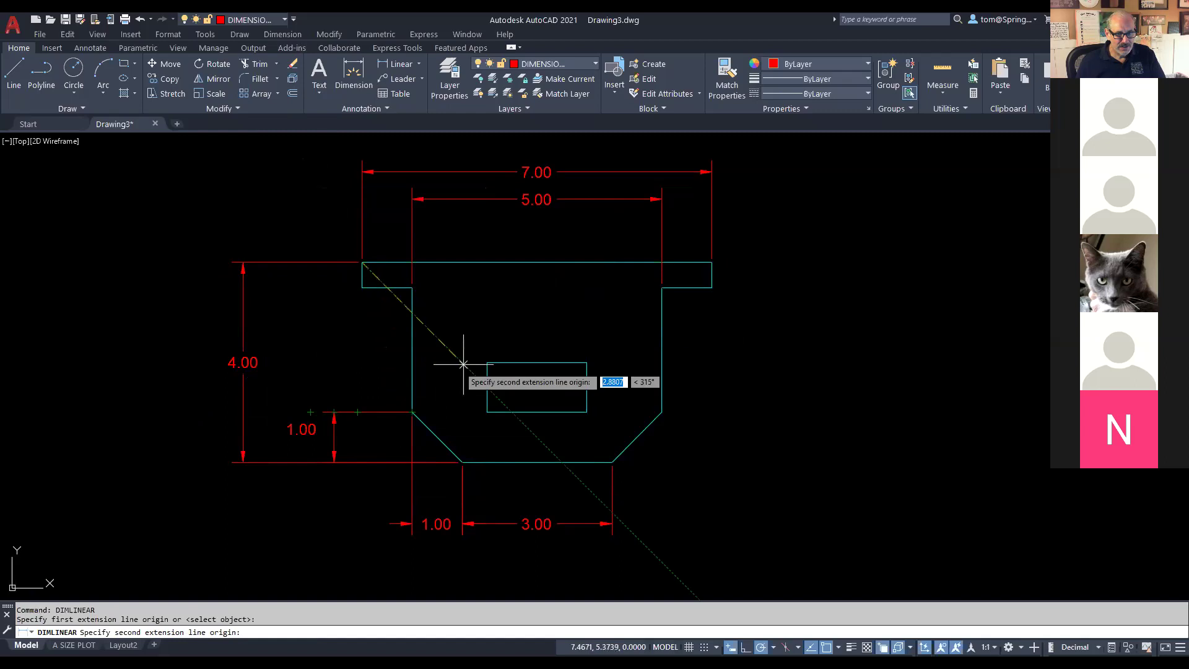
click(487, 362)
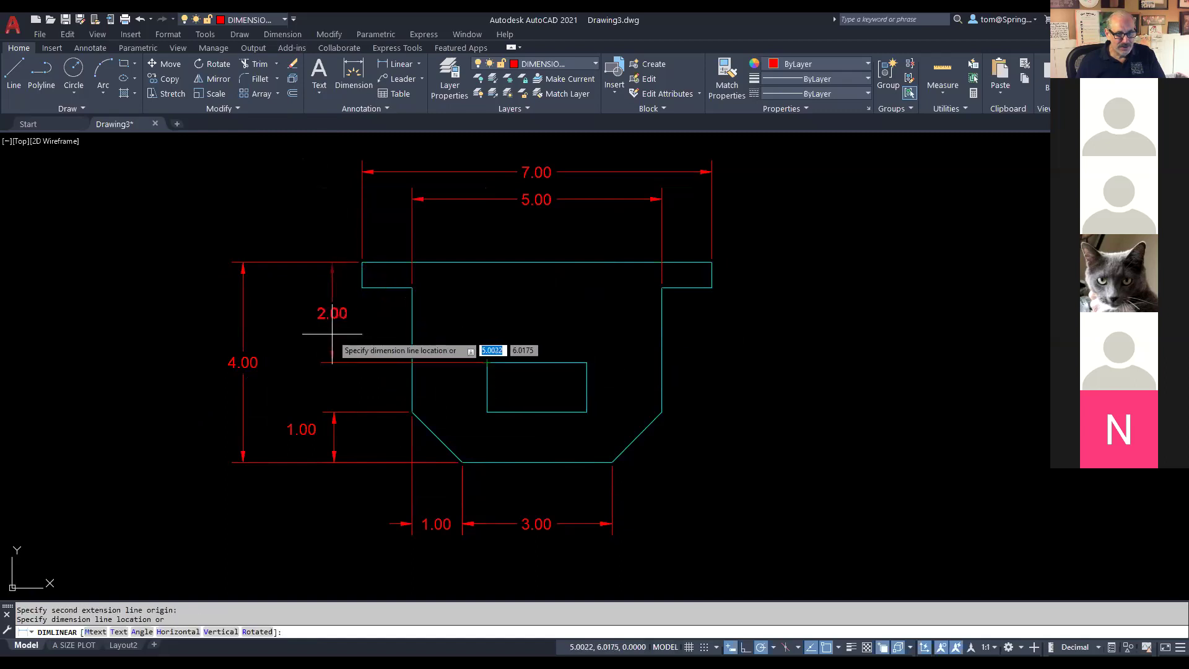
key(Escape)
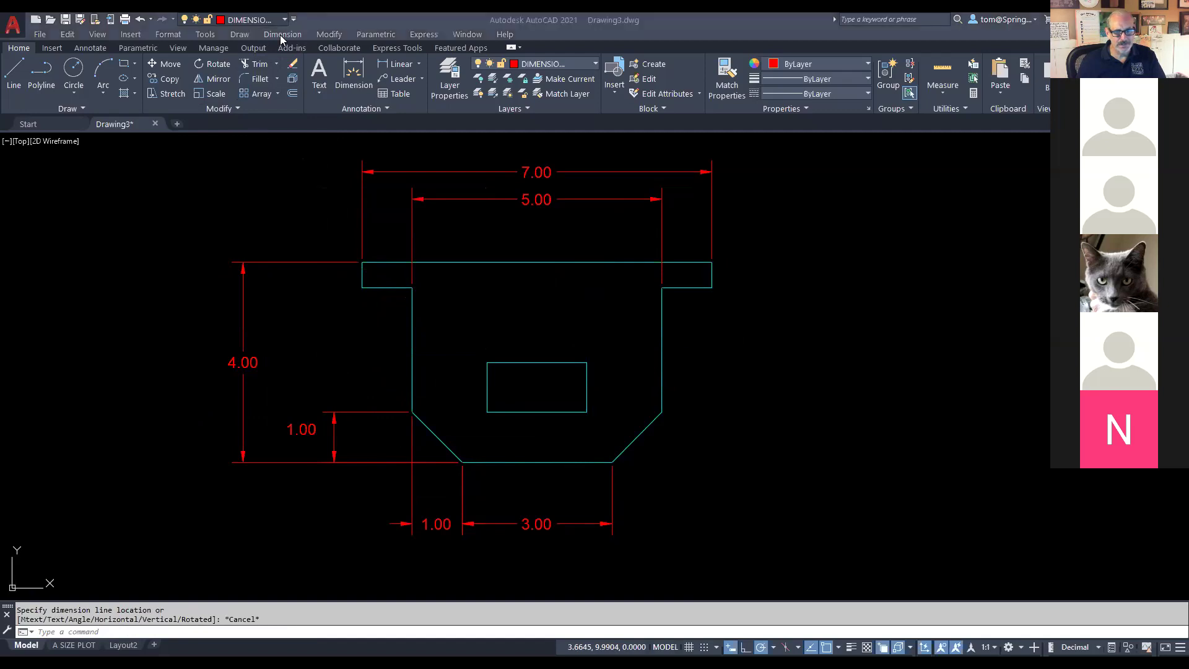
key(alt+Tab)
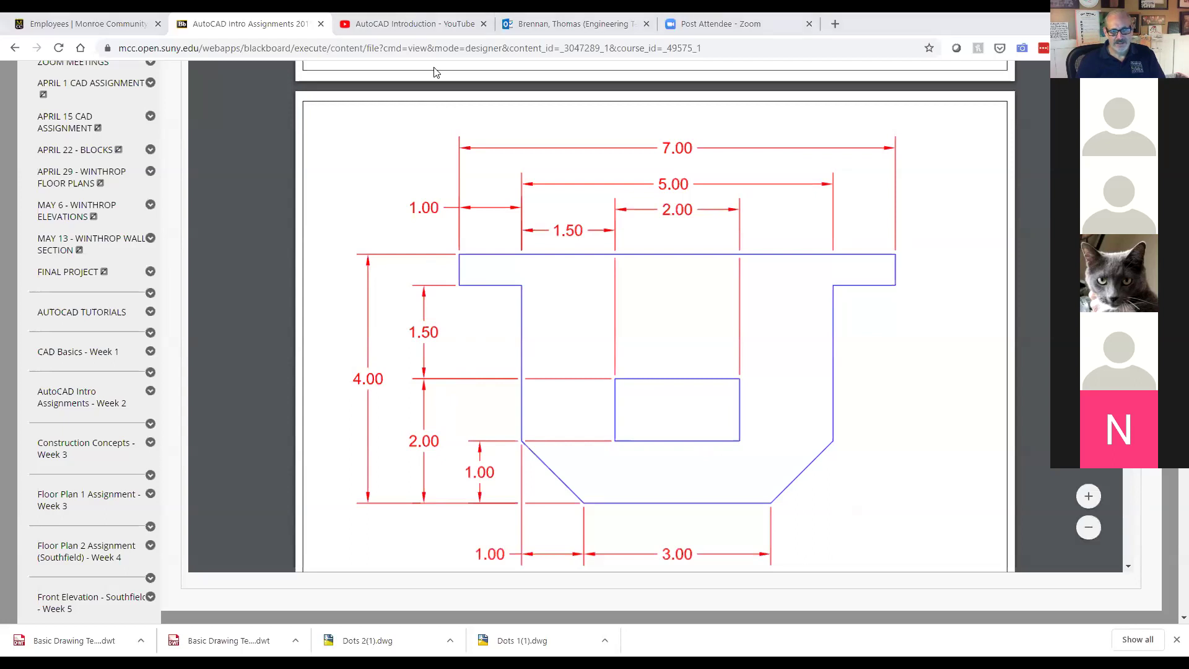
Step: After cancelling a wrong 2.50 dimension, add a 1.50 offset dimension to the inner rectangle
key(alt+Tab)
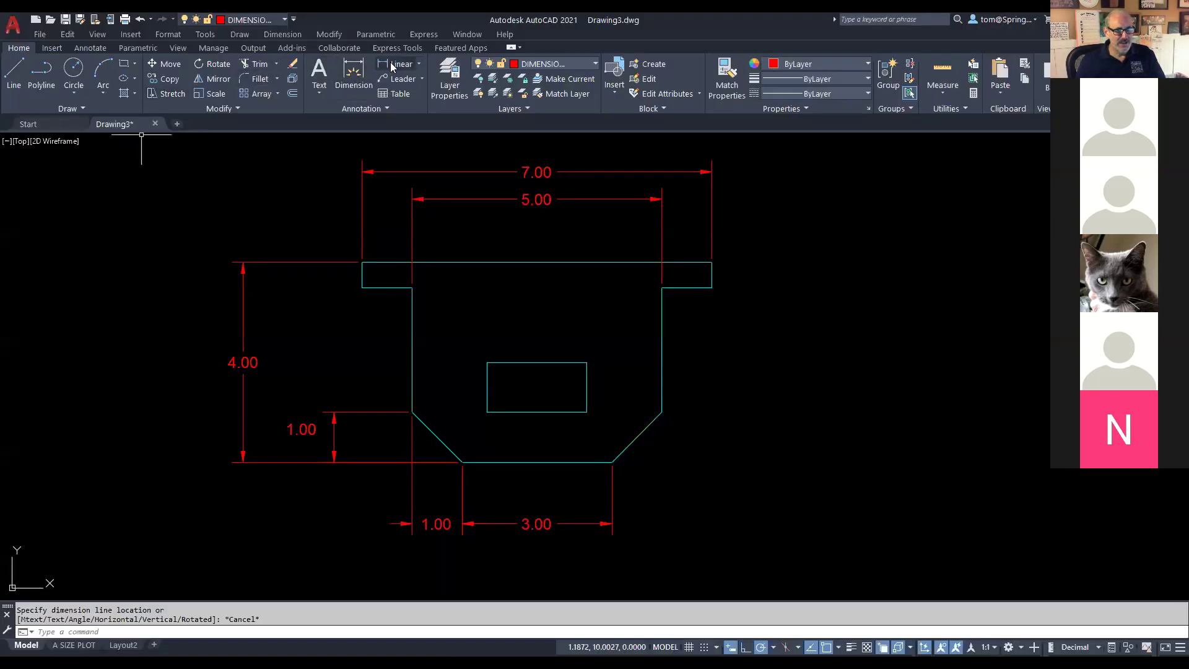
click(414, 65)
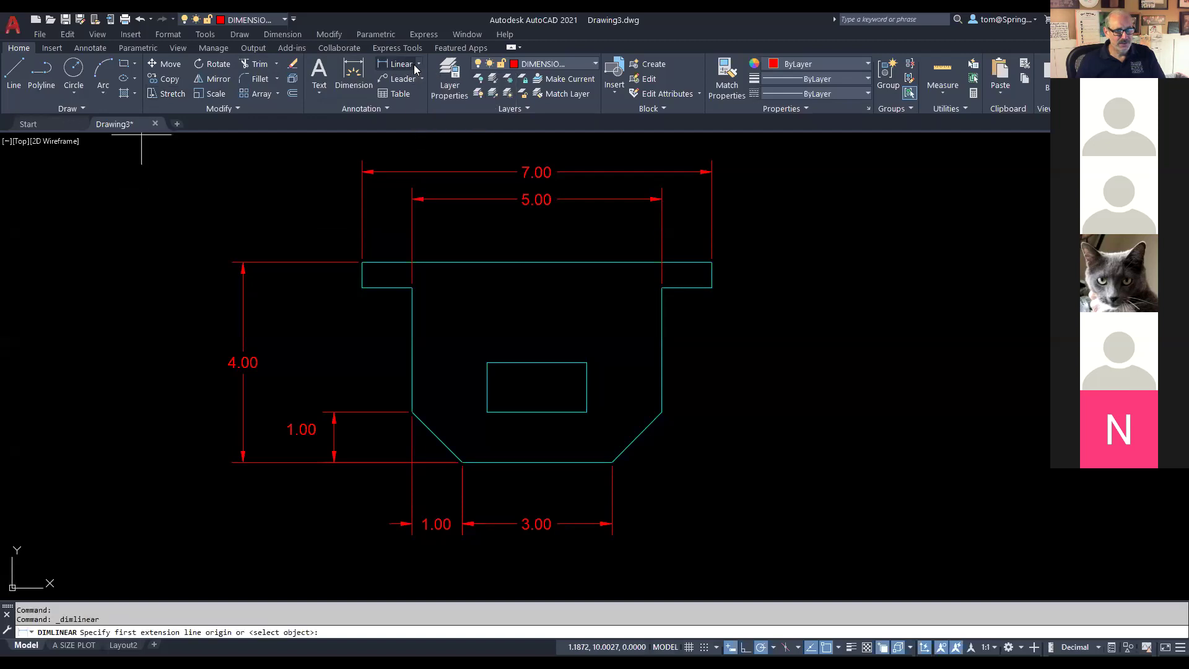
click(420, 66)
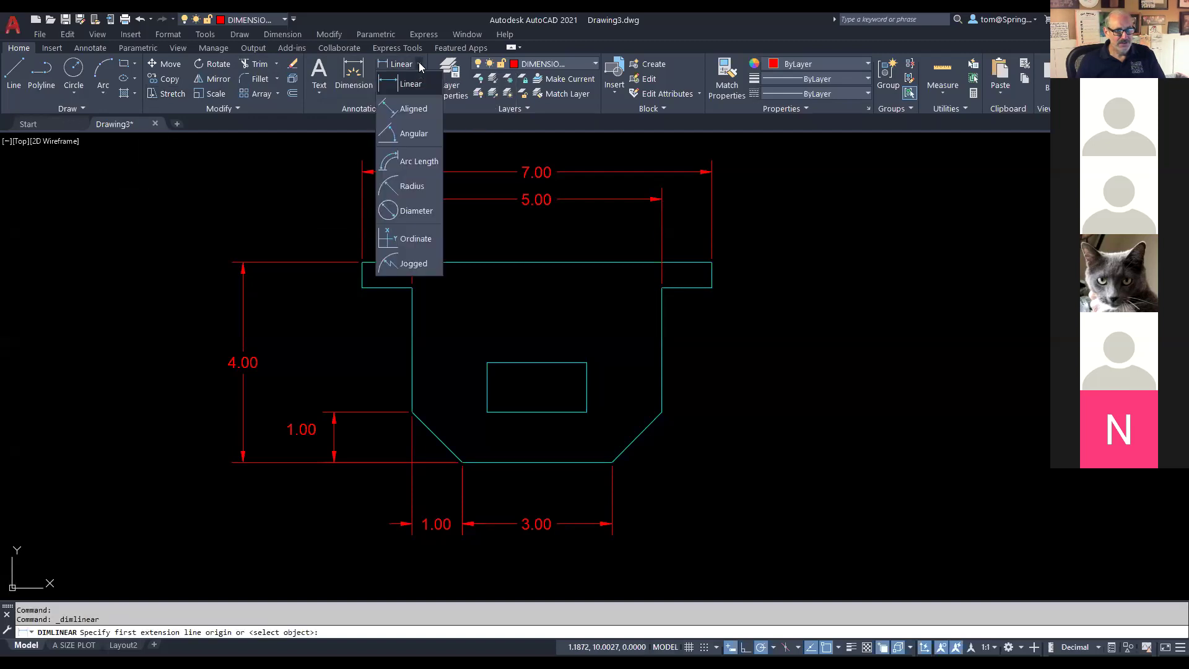
click(362, 286)
click(411, 410)
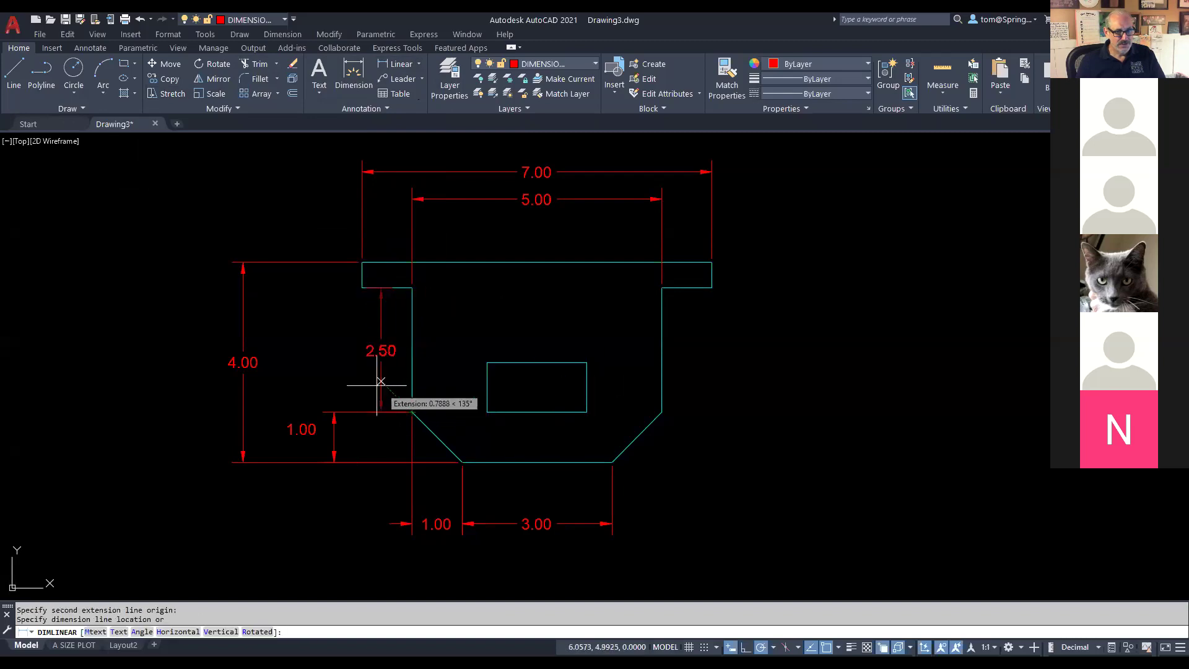
key(Escape)
right_click(375, 321)
click(383, 328)
click(362, 287)
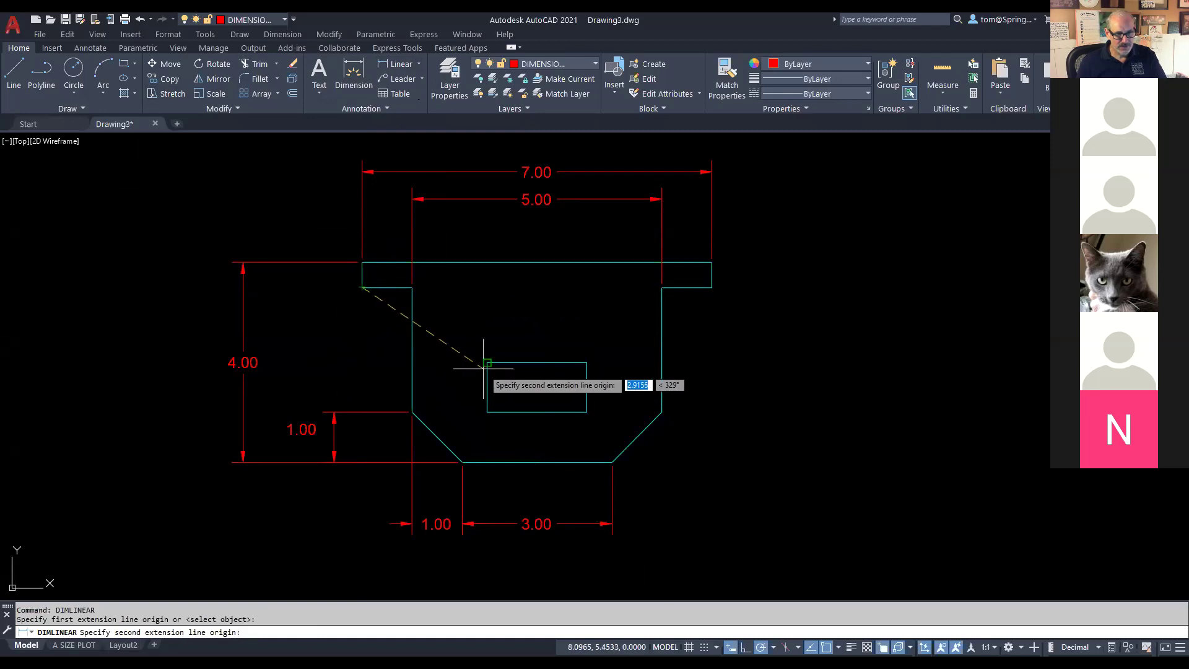
click(487, 362)
click(313, 334)
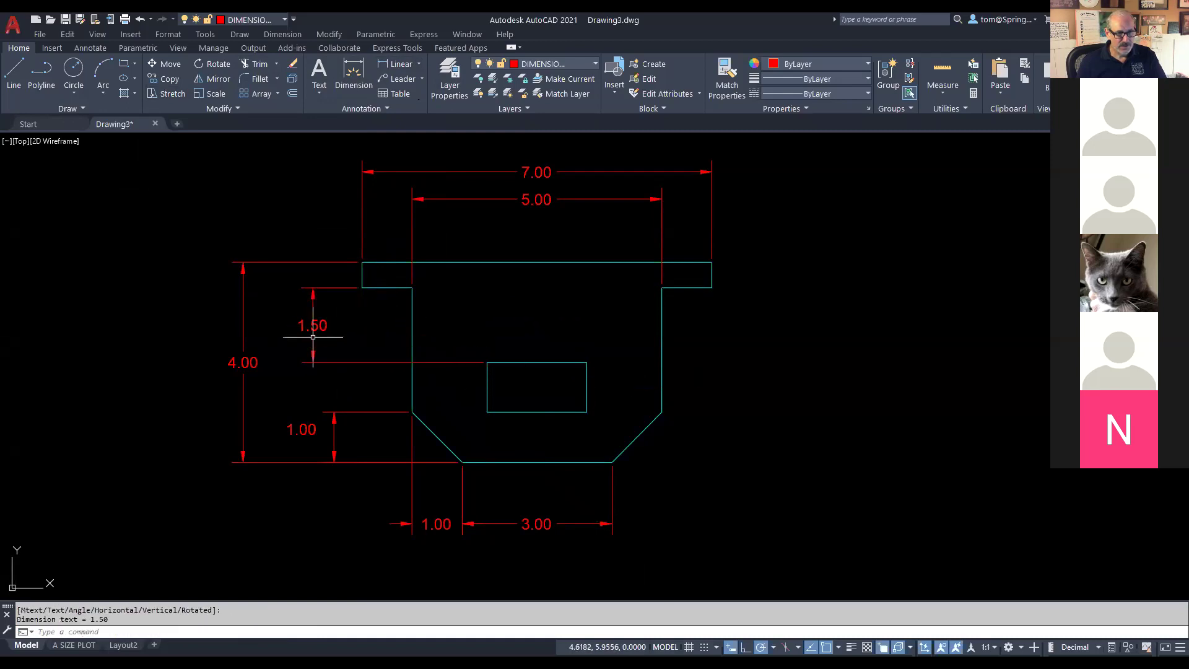
Step: Dimension the small rectangle's width at 2.00 above the shape
right_click(483, 297)
click(530, 305)
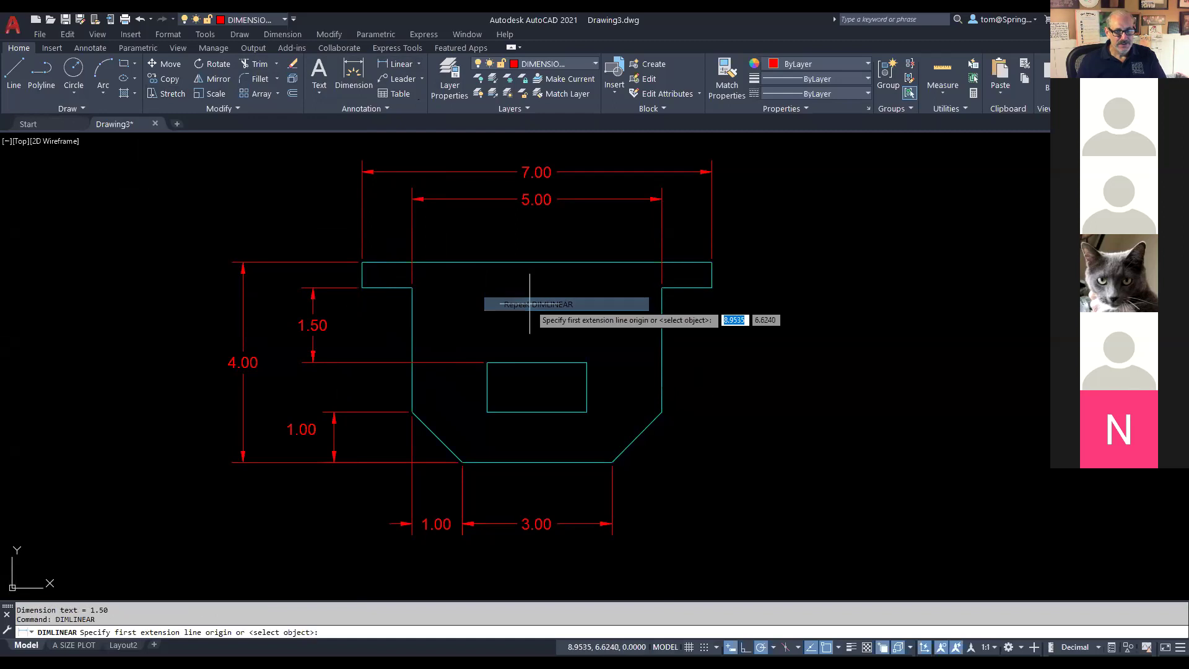
click(488, 362)
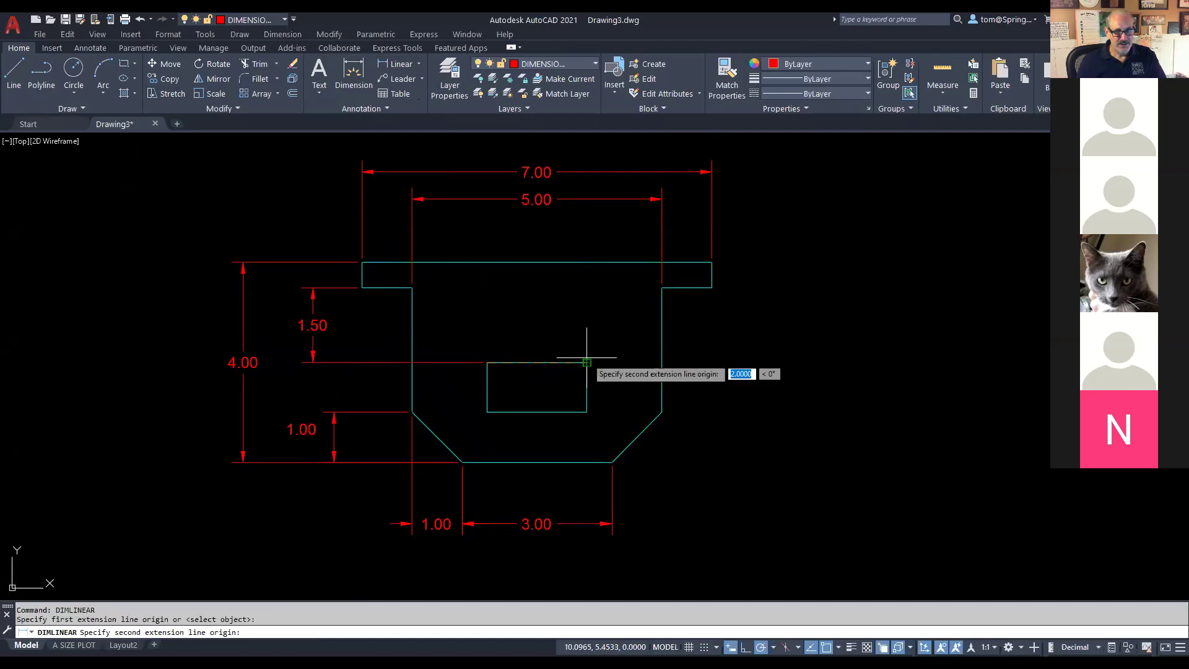
click(586, 363)
click(568, 235)
Step: Add a vertical 1.00 dimension up to the rectangle and move its text beside the line
right_click(778, 236)
click(818, 247)
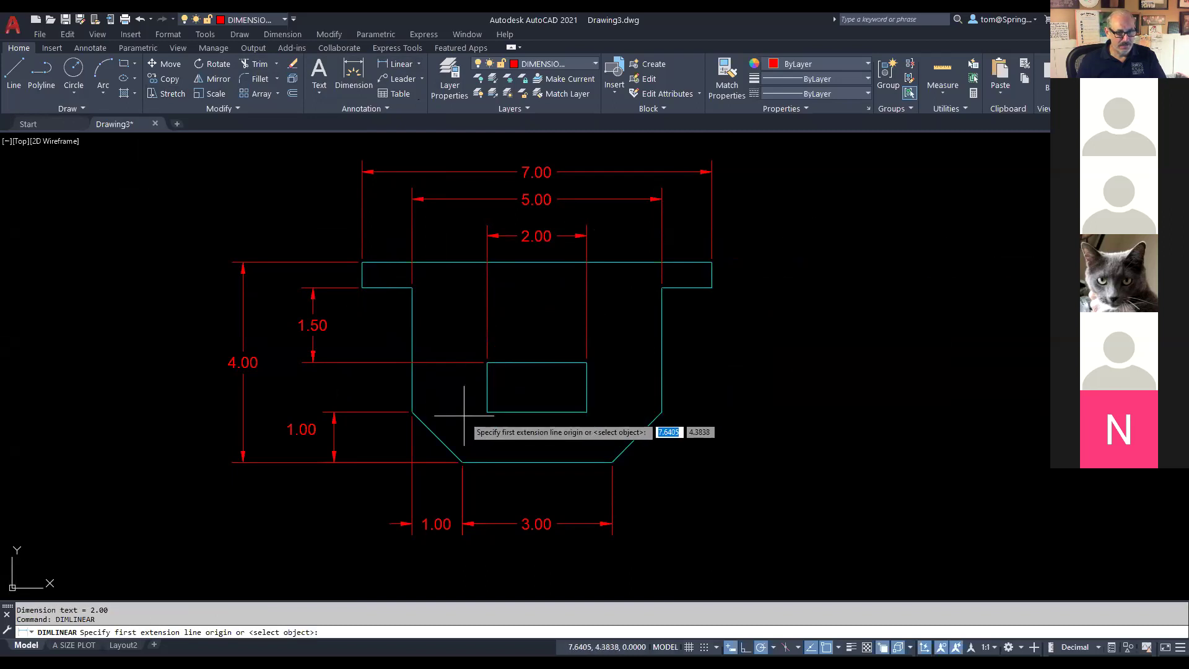
click(412, 412)
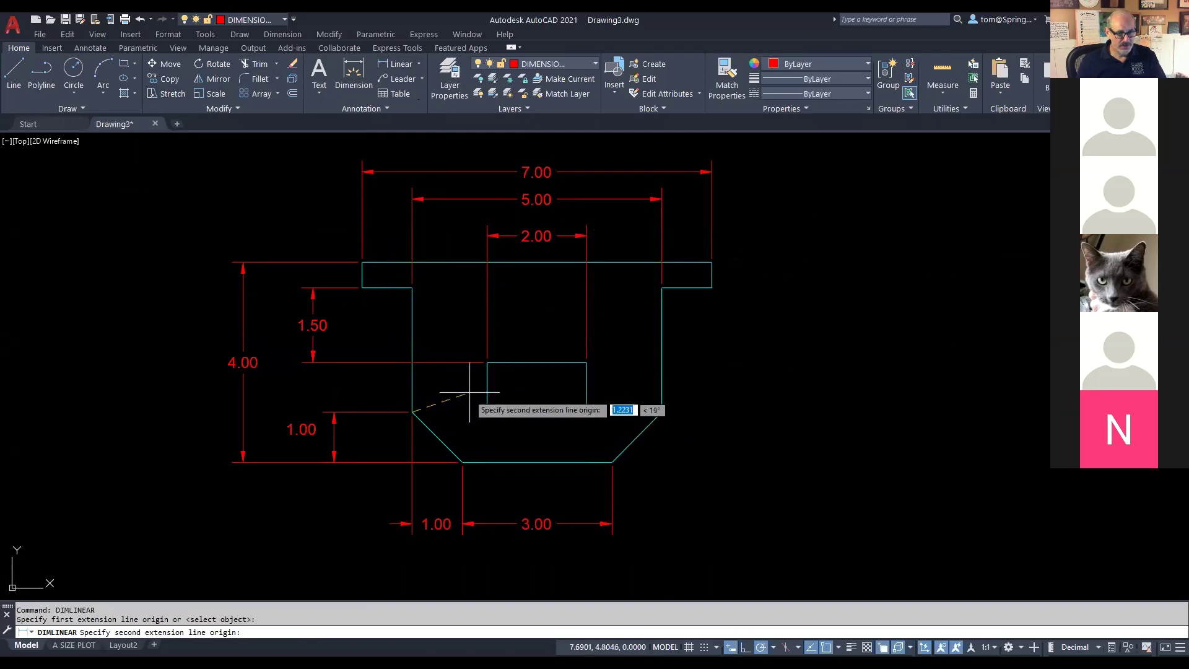
click(486, 362)
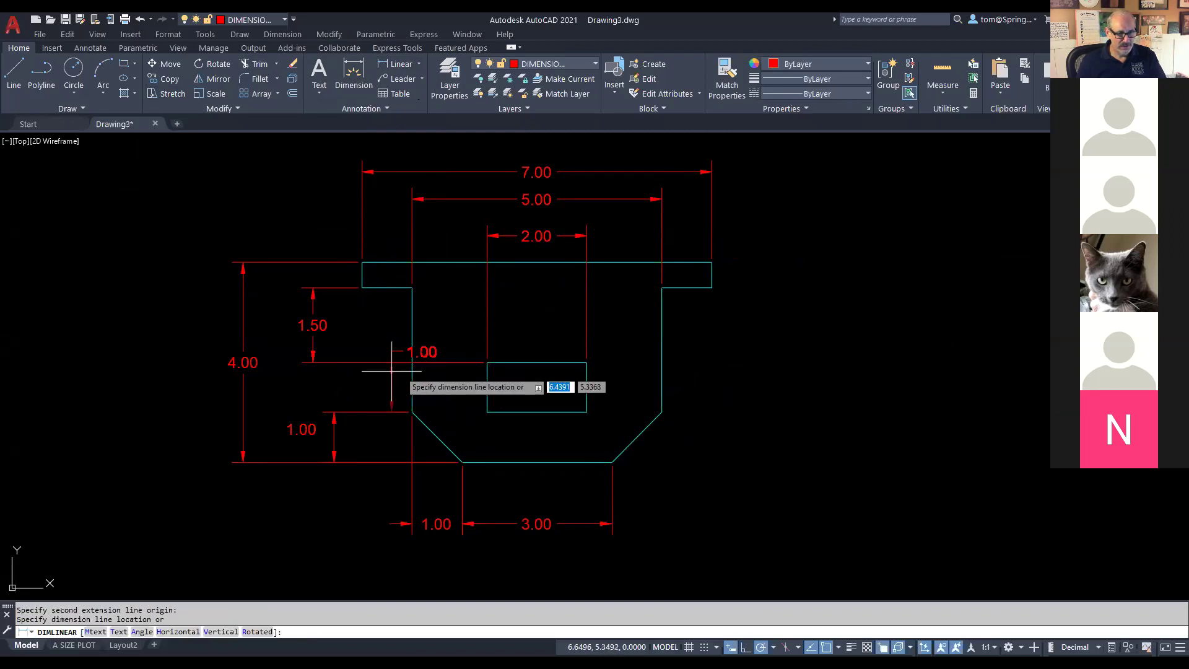
click(313, 370)
click(356, 351)
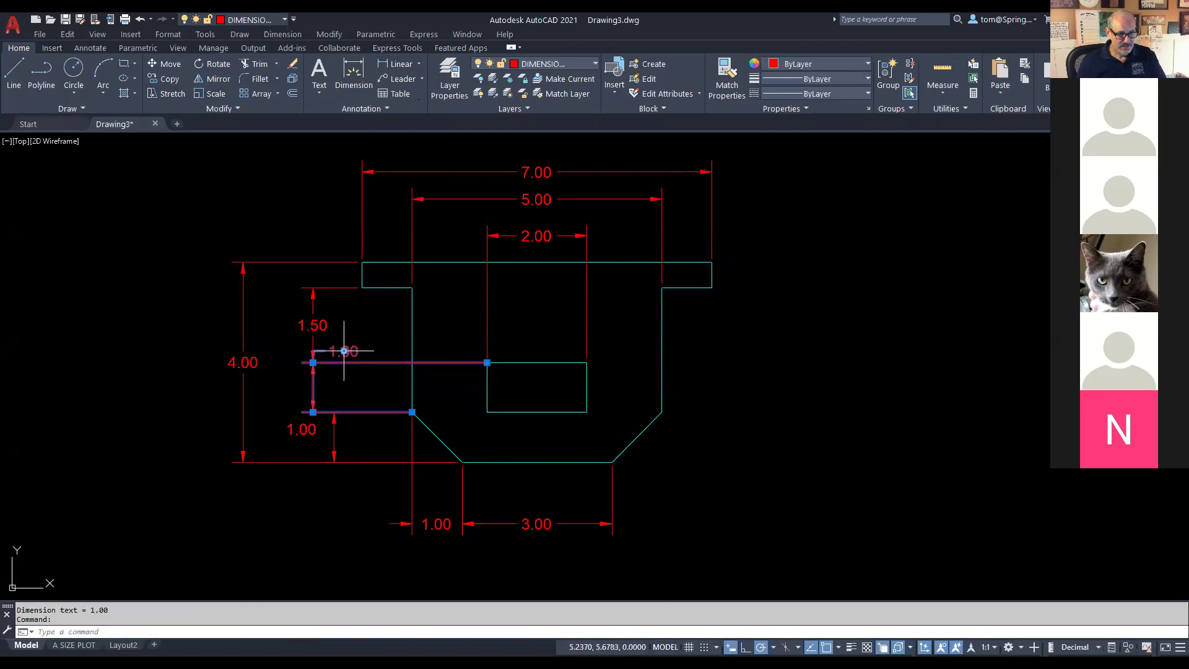
mouse_move(344, 351)
click(410, 400)
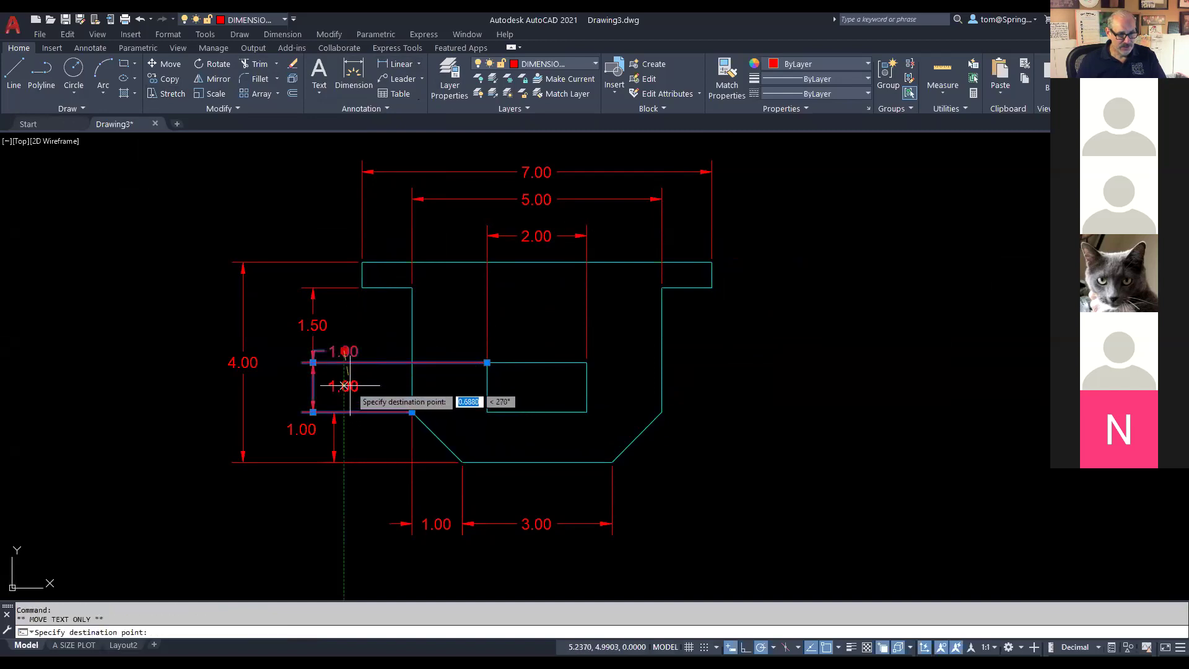
click(343, 386)
key(Escape)
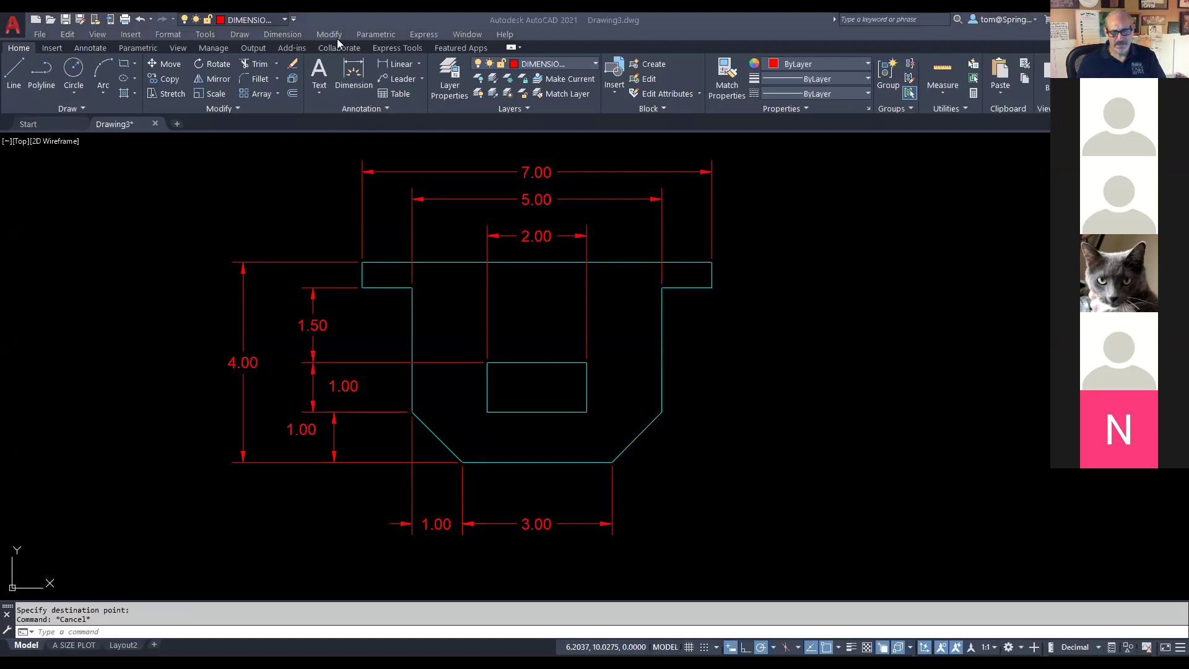
Step: Review the Blackboard reference drawing's dimensions, then return to AutoCAD
key(alt+Tab)
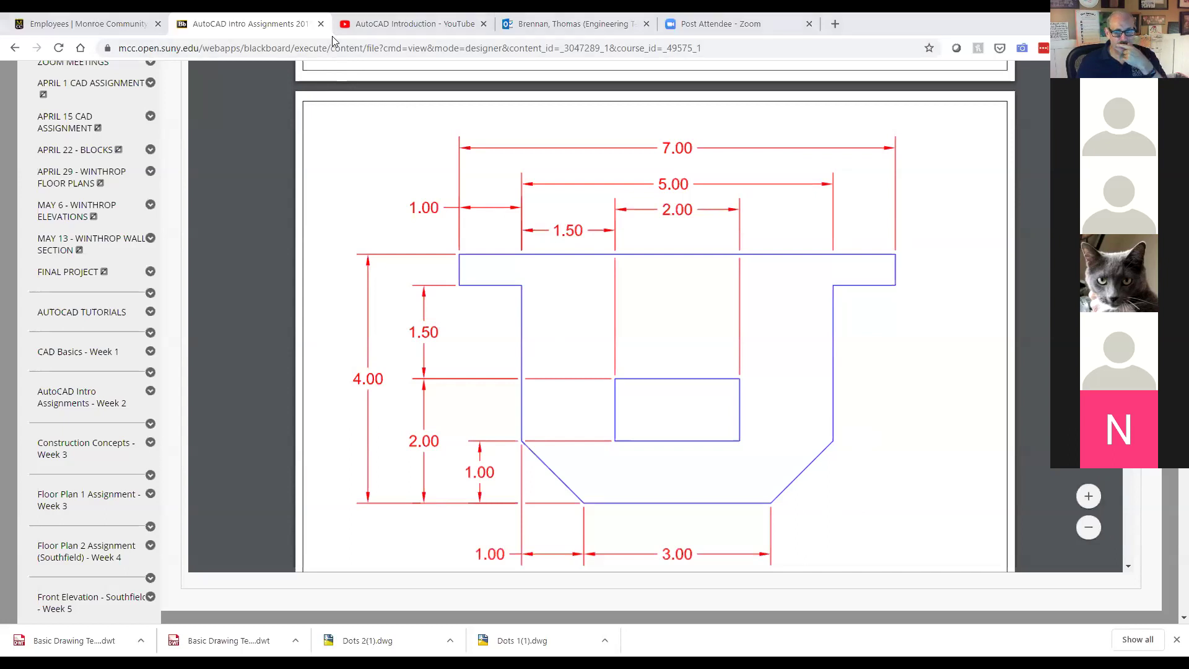
key(alt+Tab)
Step: Dimension the flange overhang at 1.00 and the 1.50 span to the inner rectangle along the top
click(396, 64)
click(363, 263)
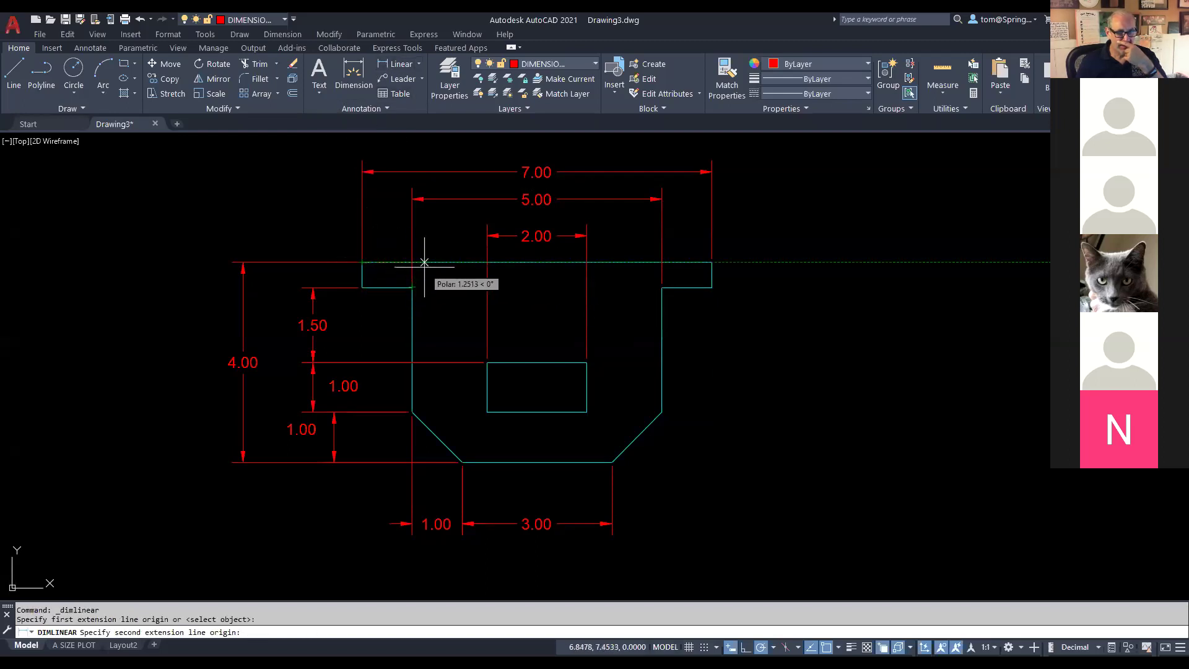
click(412, 287)
click(403, 224)
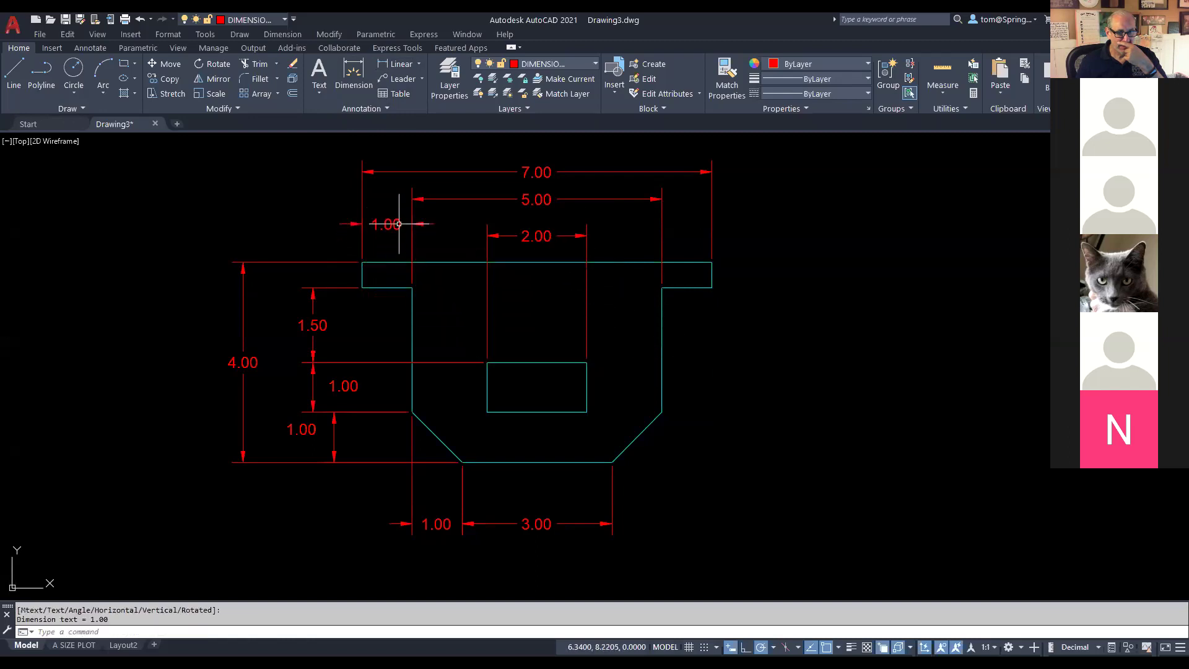
right_click(485, 241)
click(496, 234)
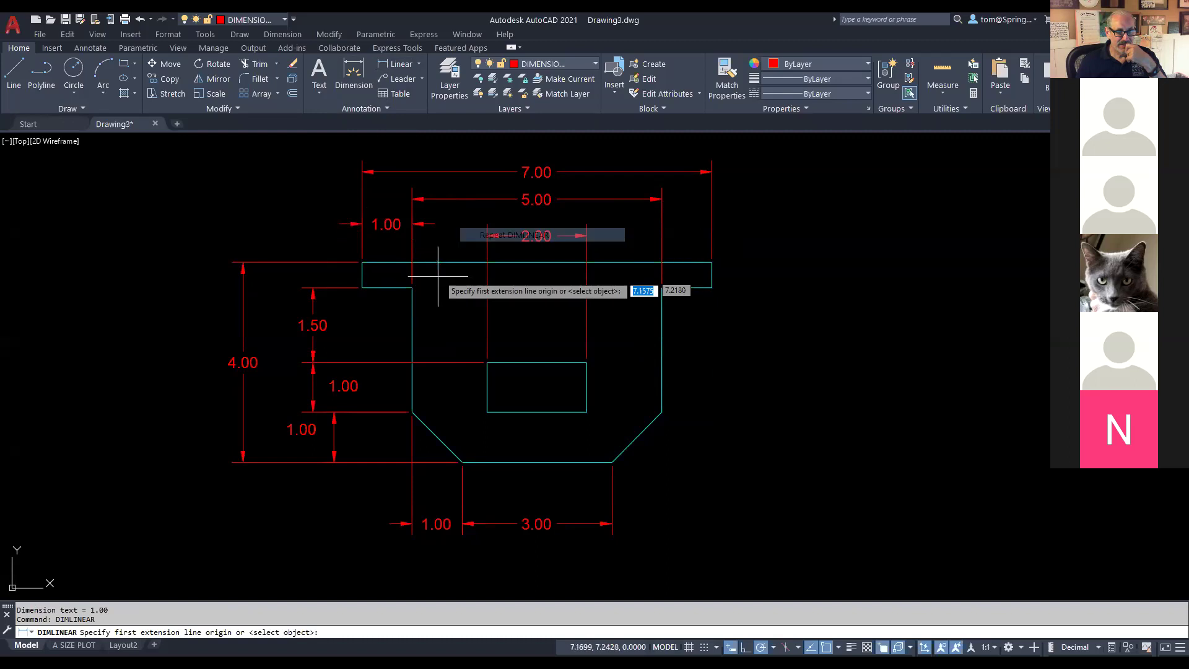
click(412, 287)
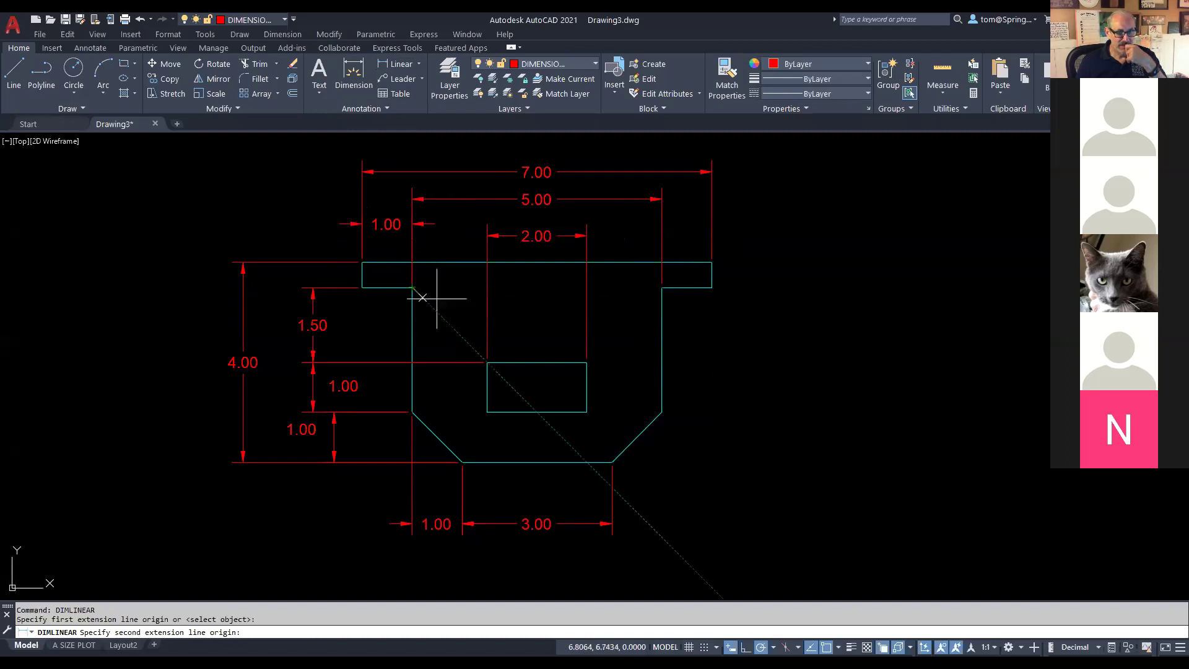
click(487, 363)
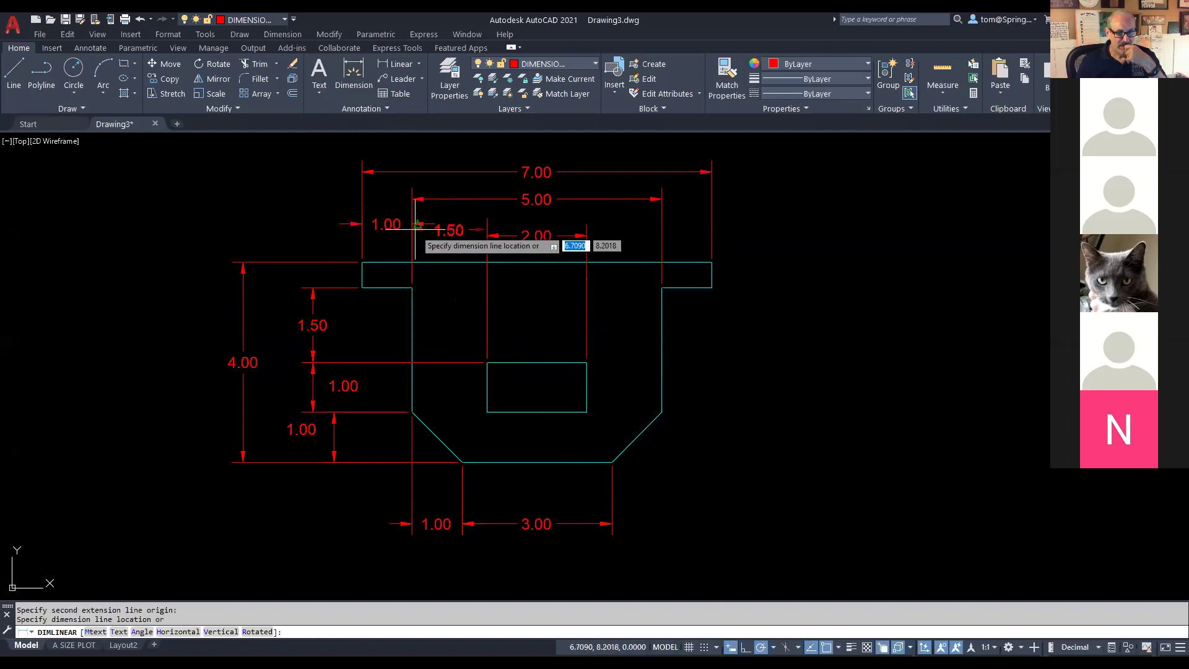
click(427, 223)
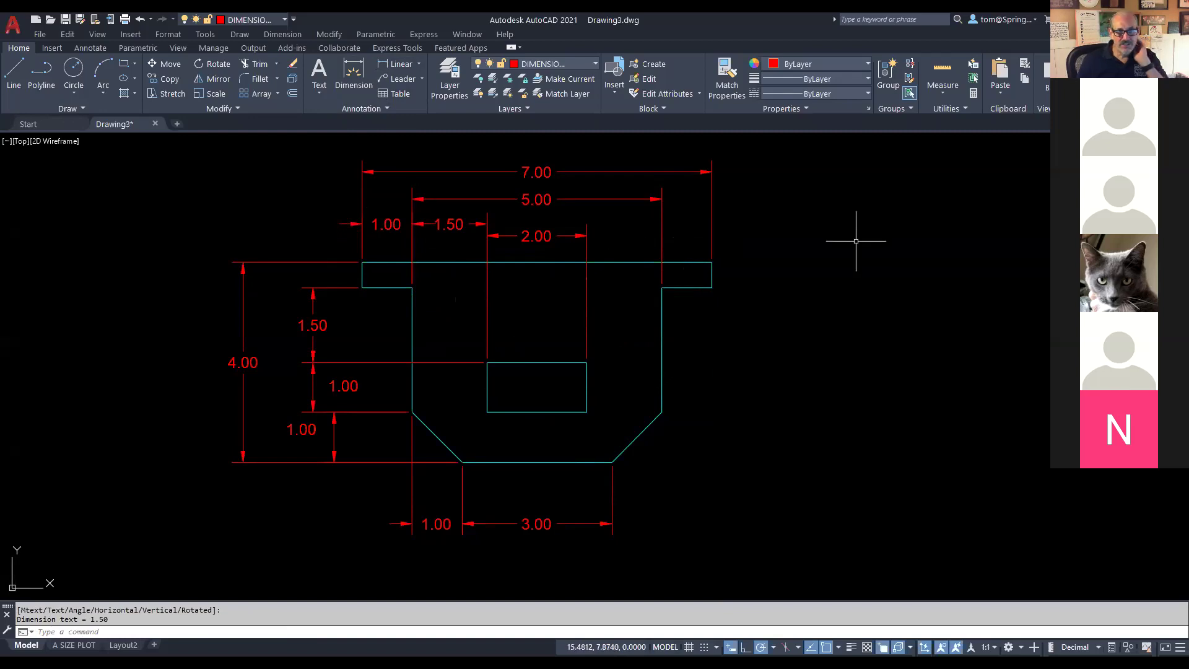
mouse_move(798, 369)
mouse_down()
mouse_move(822, 345)
mouse_move(867, 340)
mouse_up()
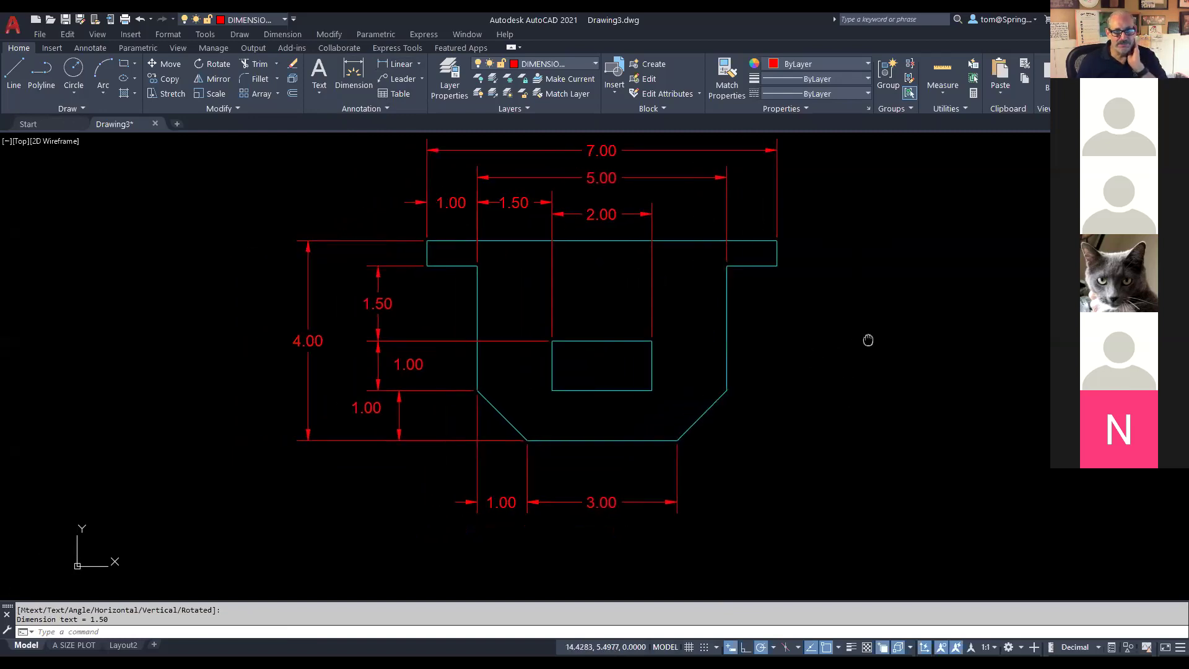
Step: Make TEXT the current layer and place a multiline 'DRAWING C' title below the part
click(595, 64)
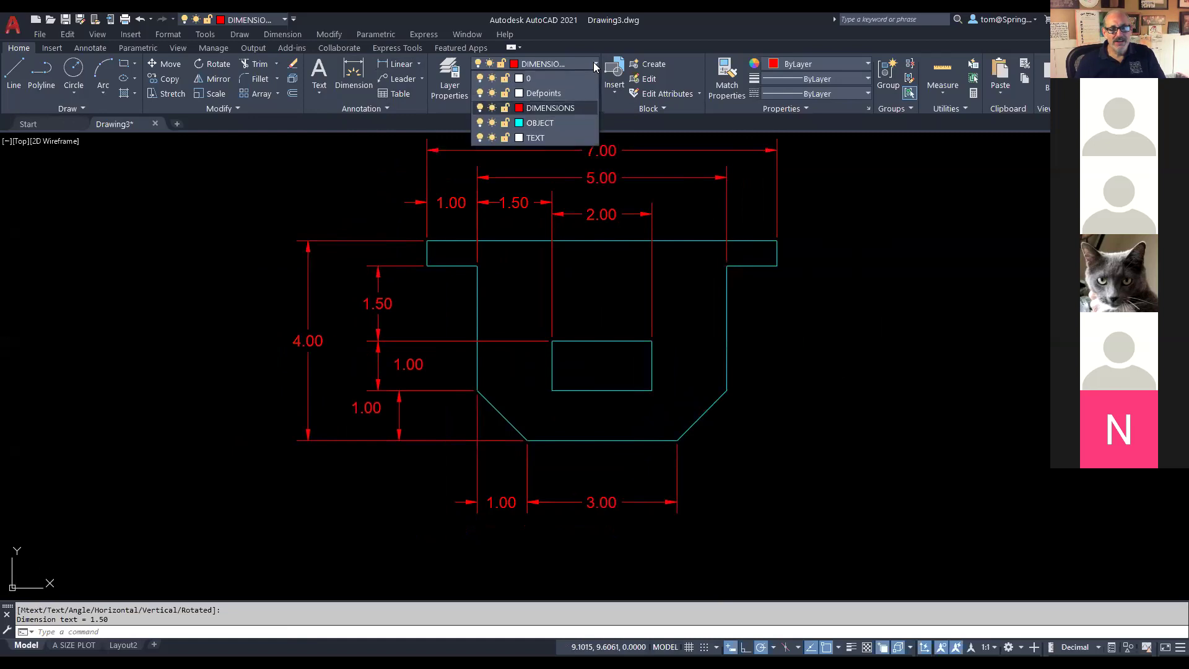
click(549, 138)
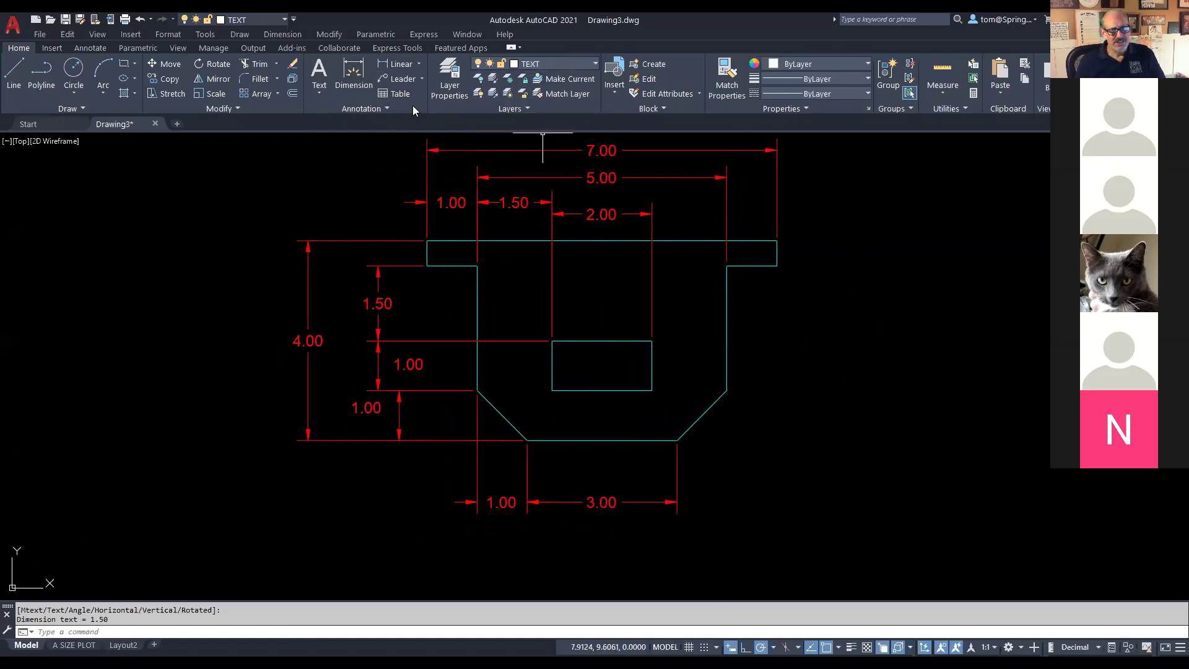
click(321, 90)
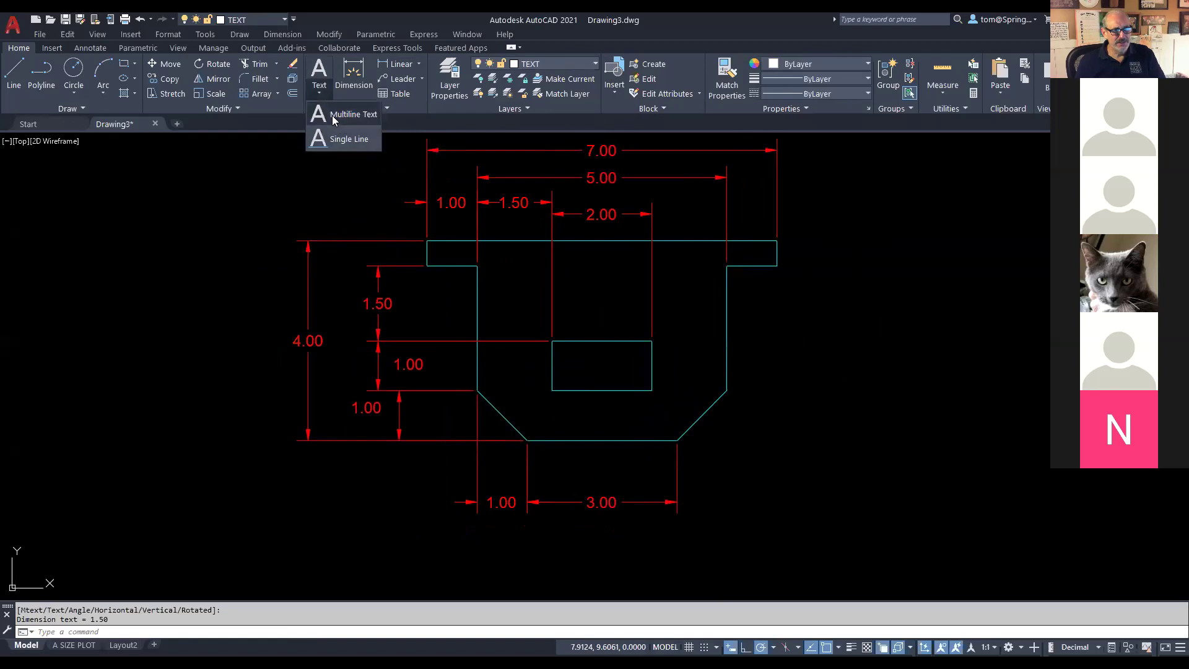
click(332, 116)
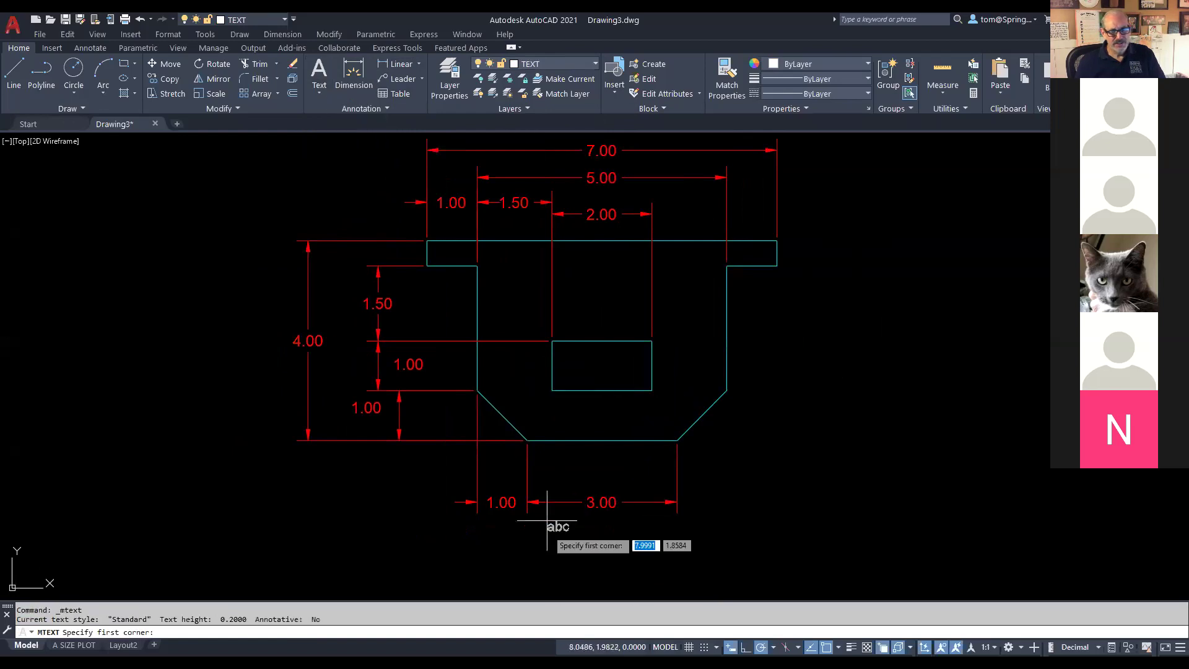
click(575, 571)
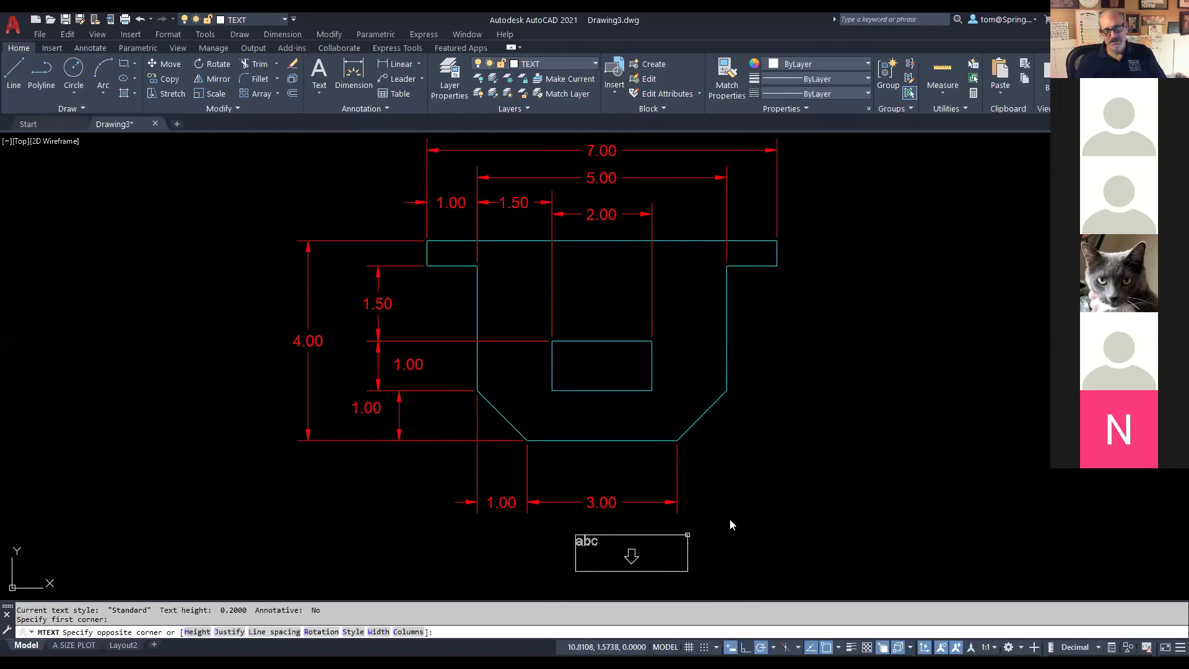
click(687, 534)
text(DRAWING -)
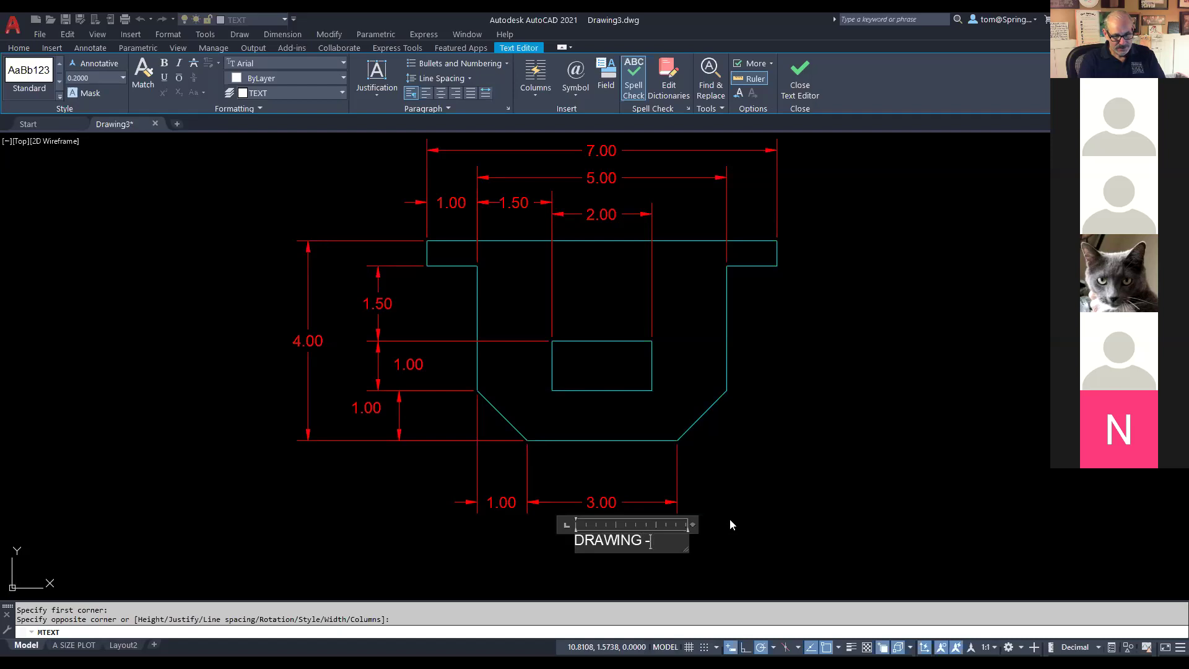
key(BackSpace)
text(BB)
key(BackSpace)
key(BackSpace)
key(BackSpace)
text(C)
click(752, 477)
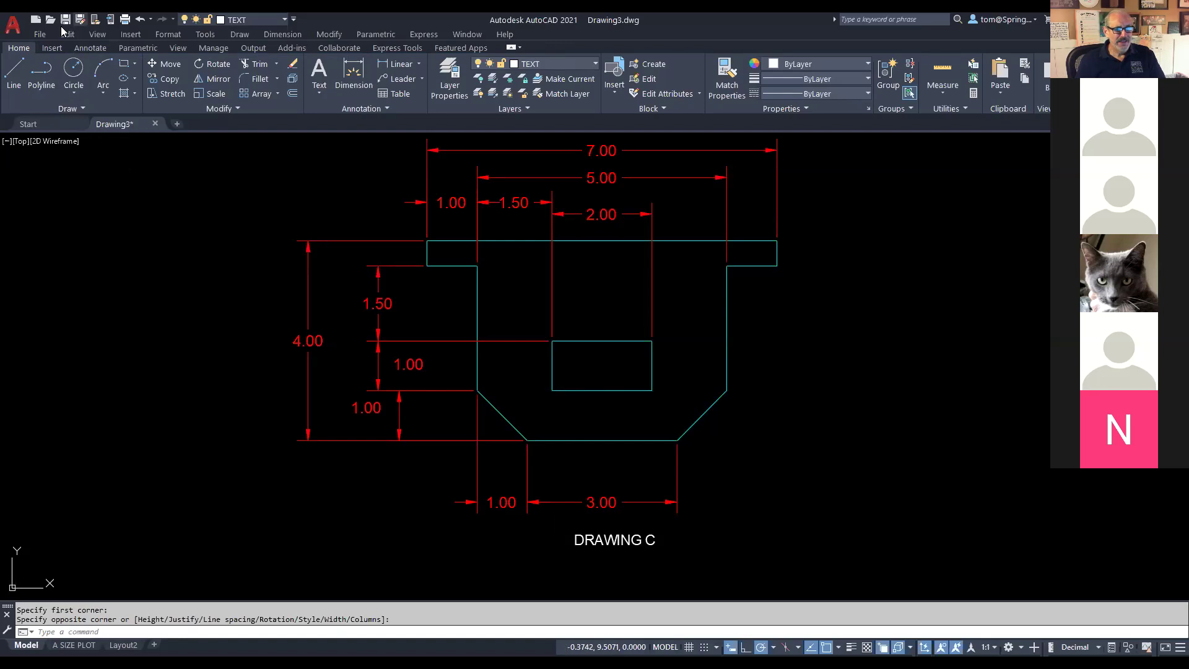
Step: Save the drawing to the Desktop as a new 'DRAWING C' file with the student's surname and a 2 appended, without replacing the original
key(ctrl+shift+s)
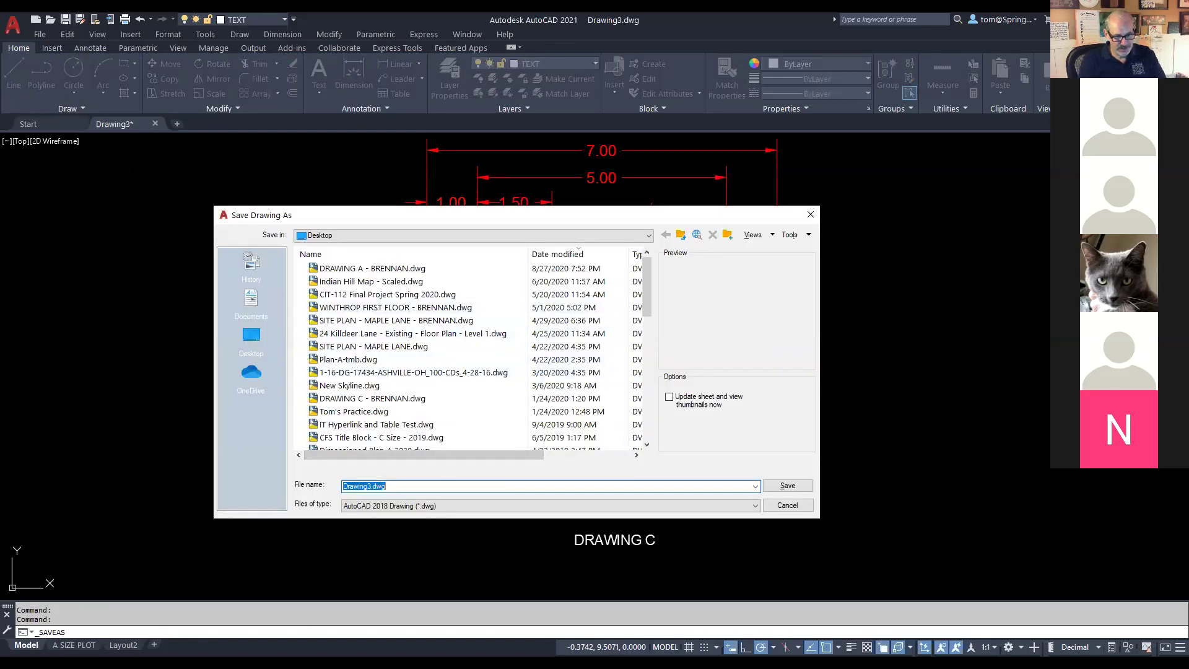
text(DRAWING C -)
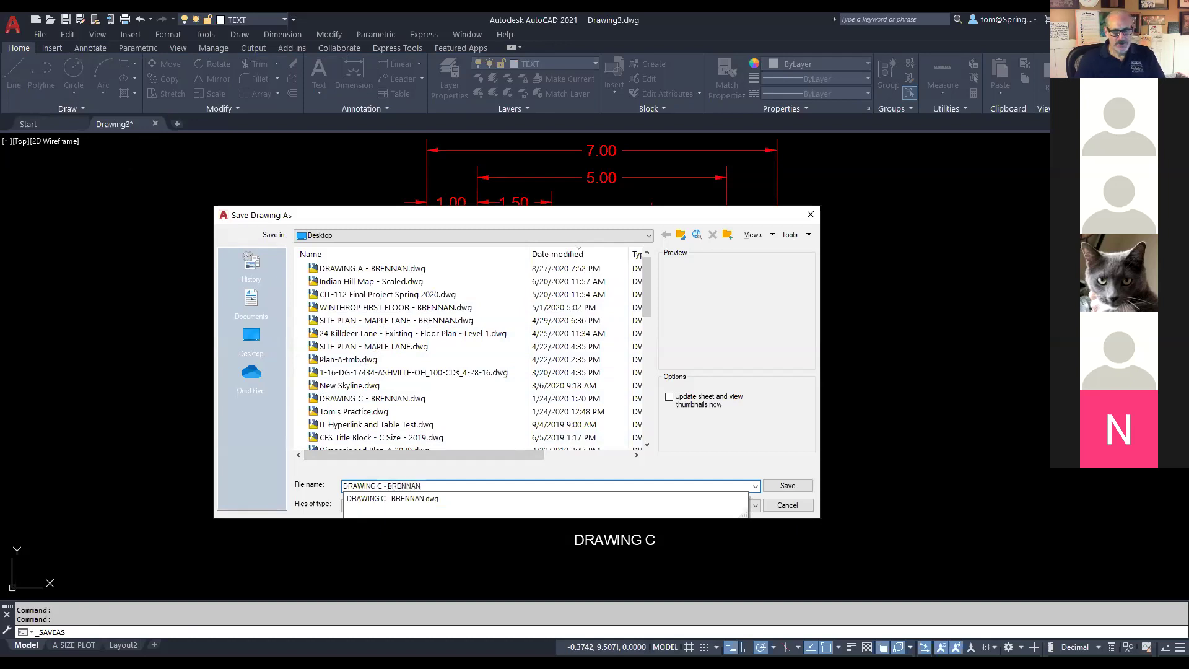
text( BRENNAN)
click(787, 485)
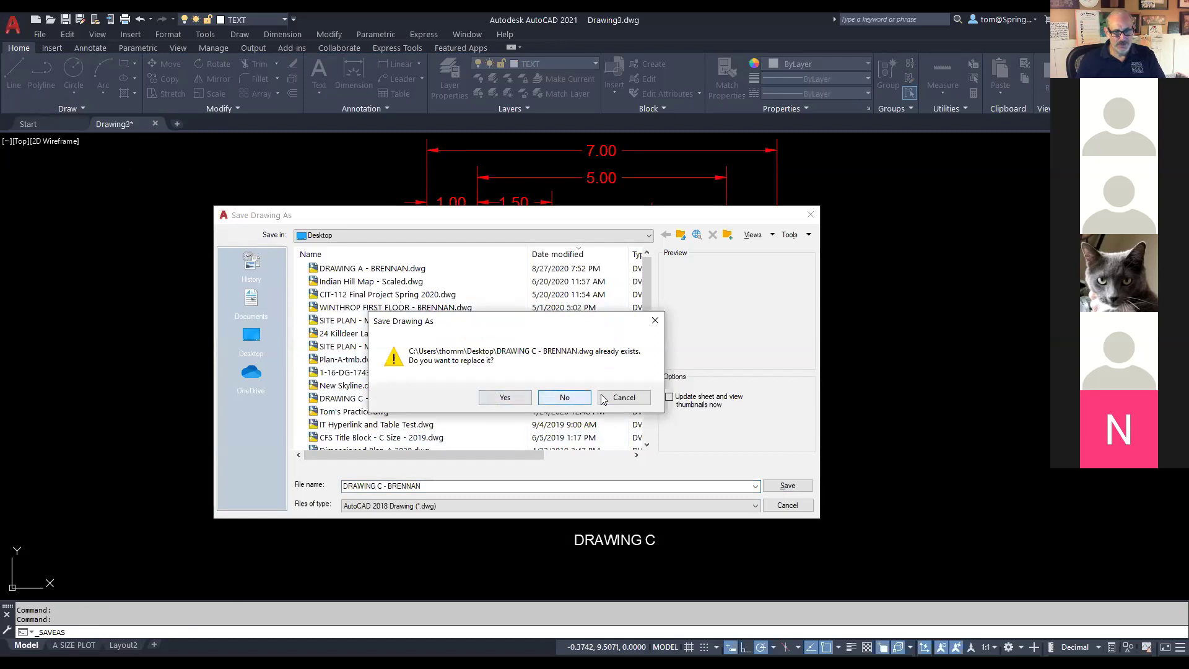
click(623, 397)
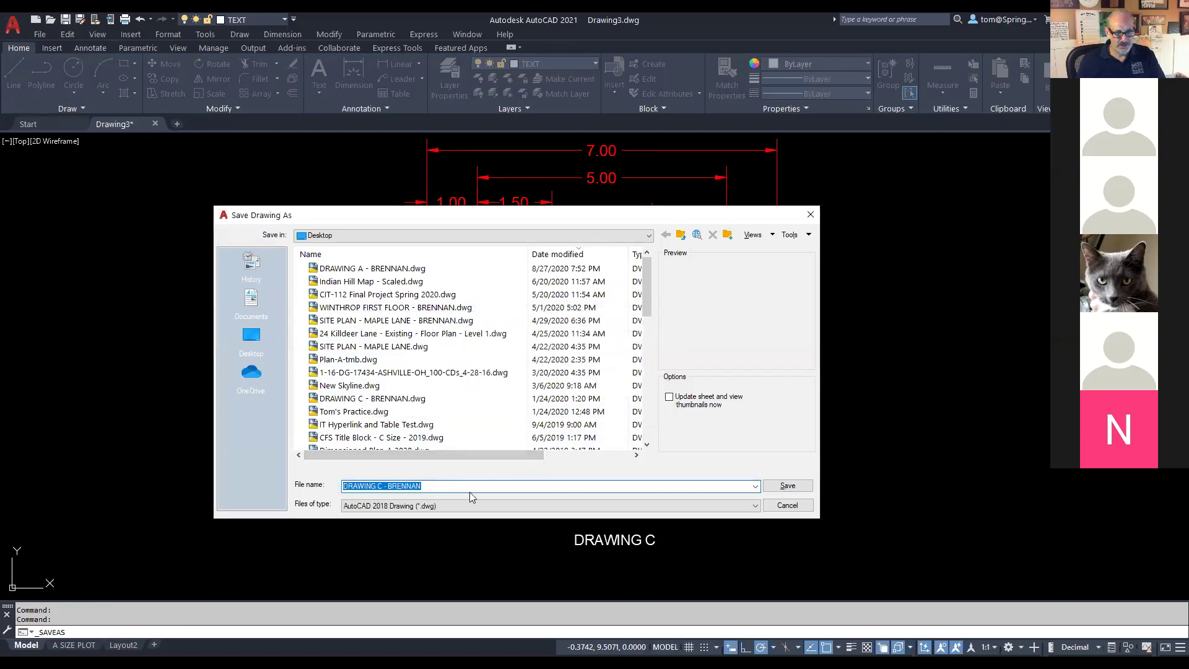
click(469, 487)
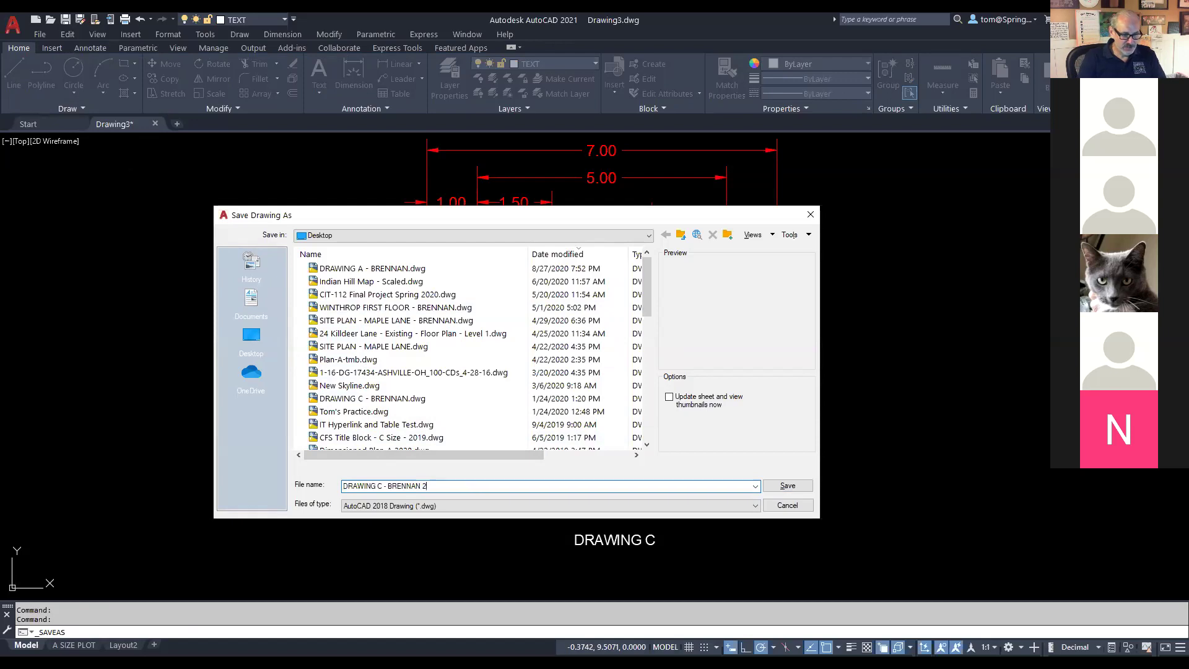
key(ctrl+a)
key(Return)
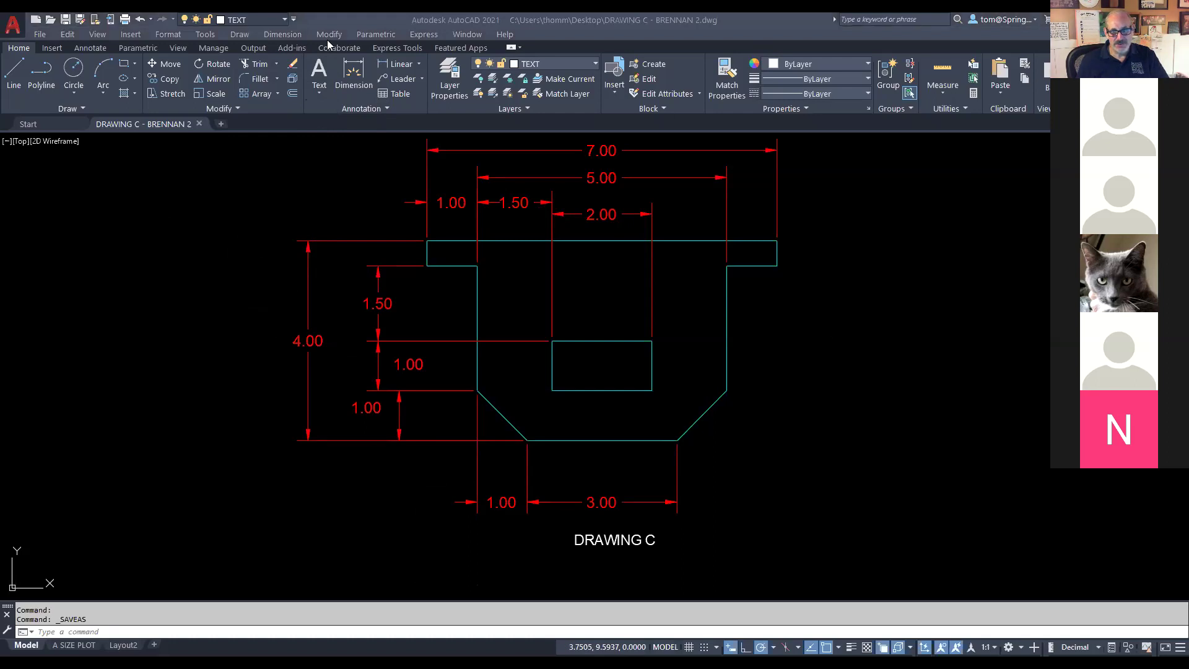
Step: Return to Blackboard and scroll the AutoCAD Intro Assignments 2019 PDF back to page 1
key(alt+Tab)
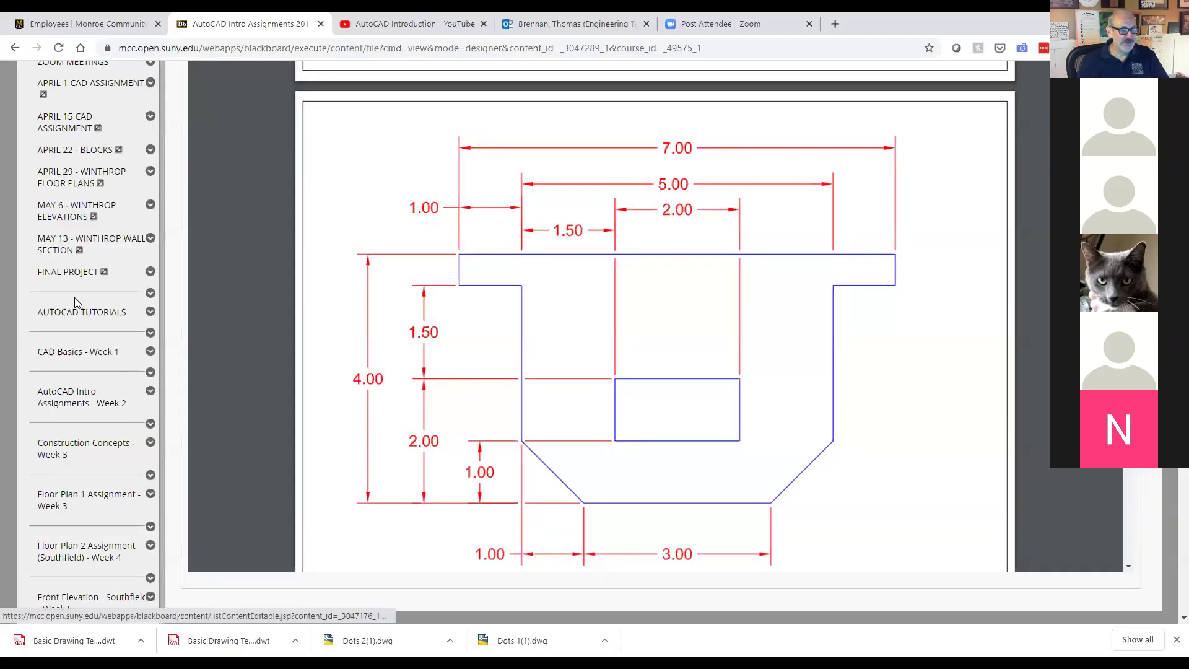
scroll(253, 233, up, 1)
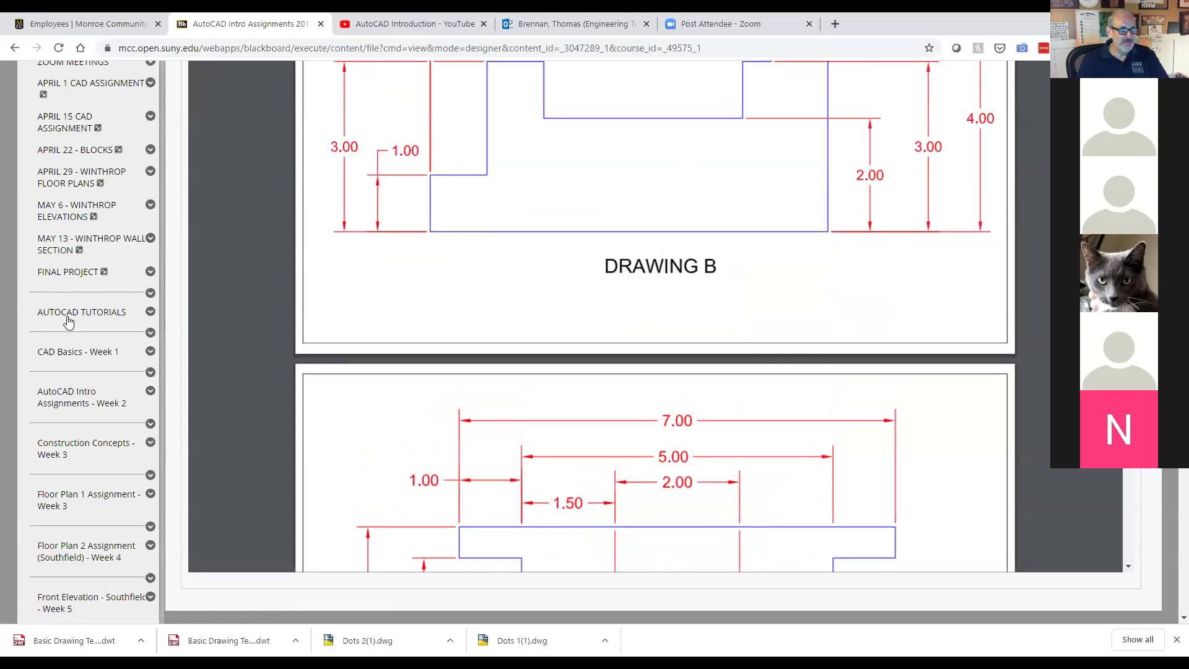
scroll(132, 353, up, 5)
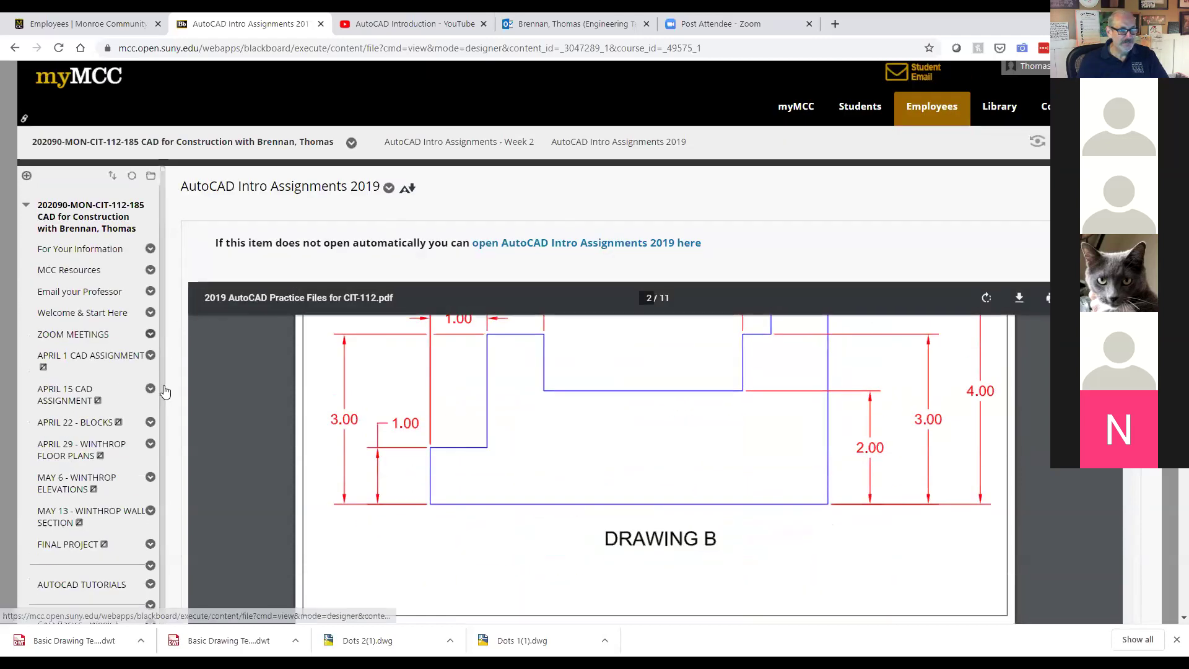
scroll(167, 390, down, 5)
scroll(225, 260, up, 3)
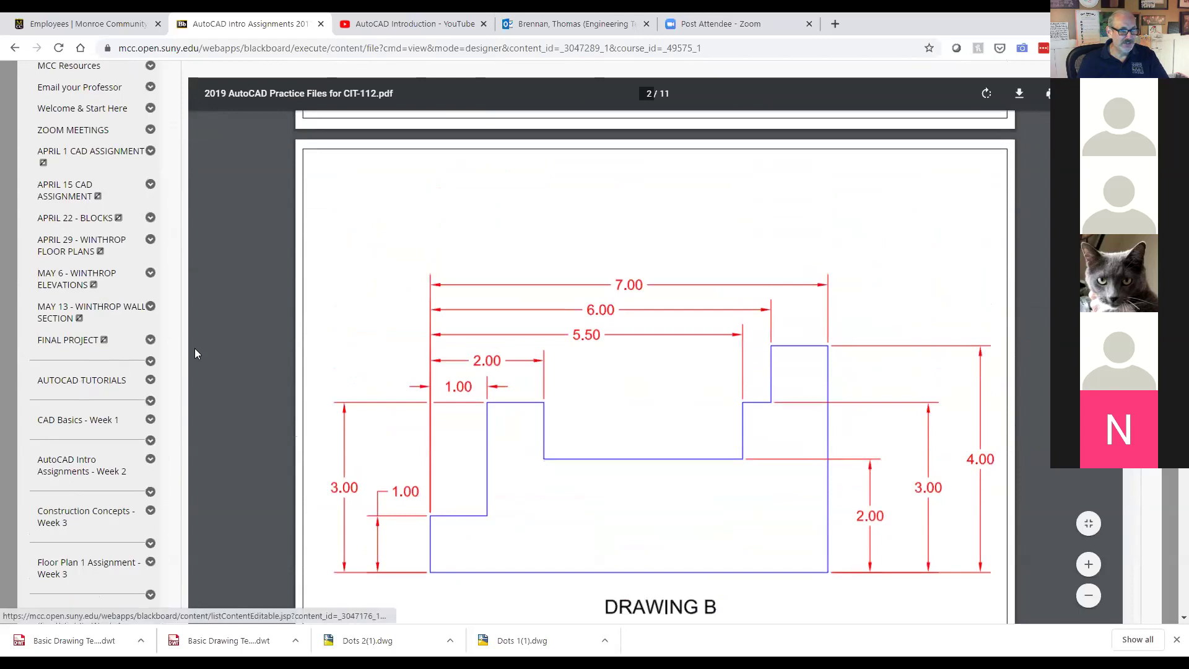
scroll(226, 322, up, 10)
scroll(234, 317, up, 1)
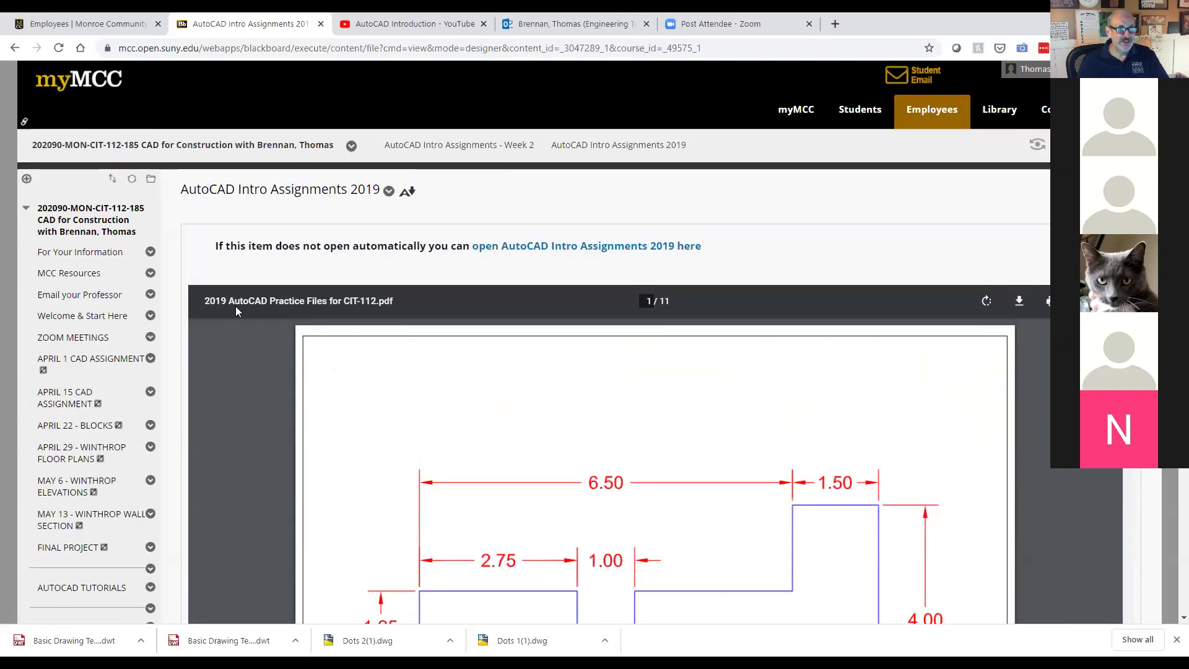
Step: Collapse and re-expand the course menu twice so all its folders are listed
click(102, 222)
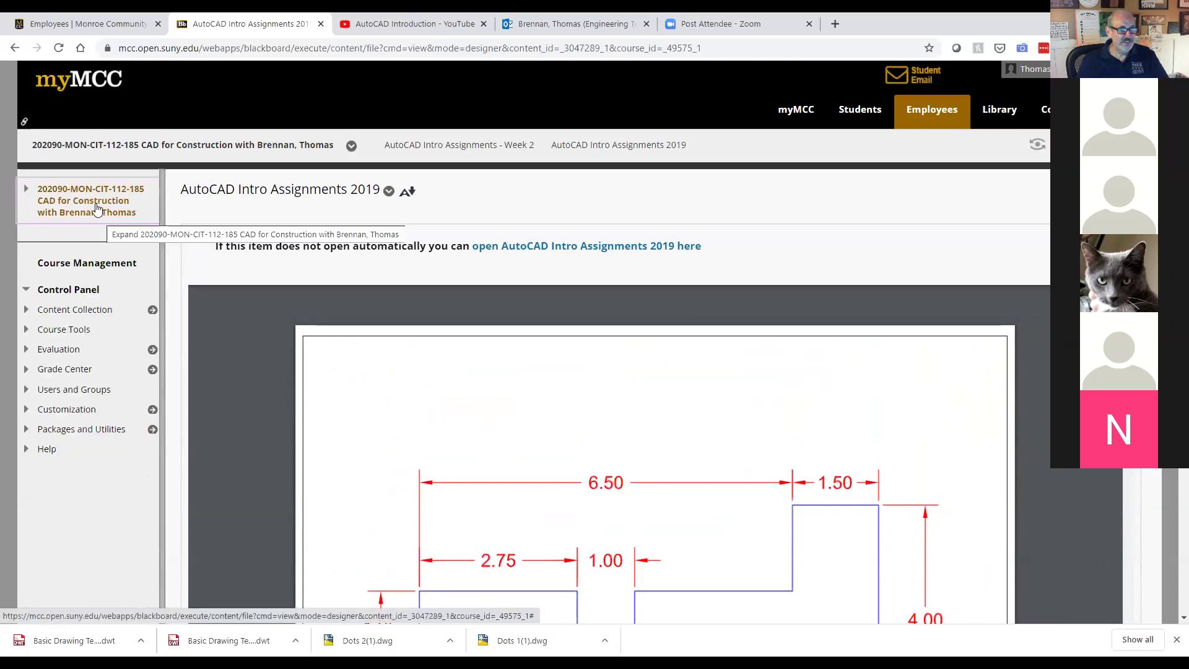
click(94, 213)
click(84, 224)
click(82, 225)
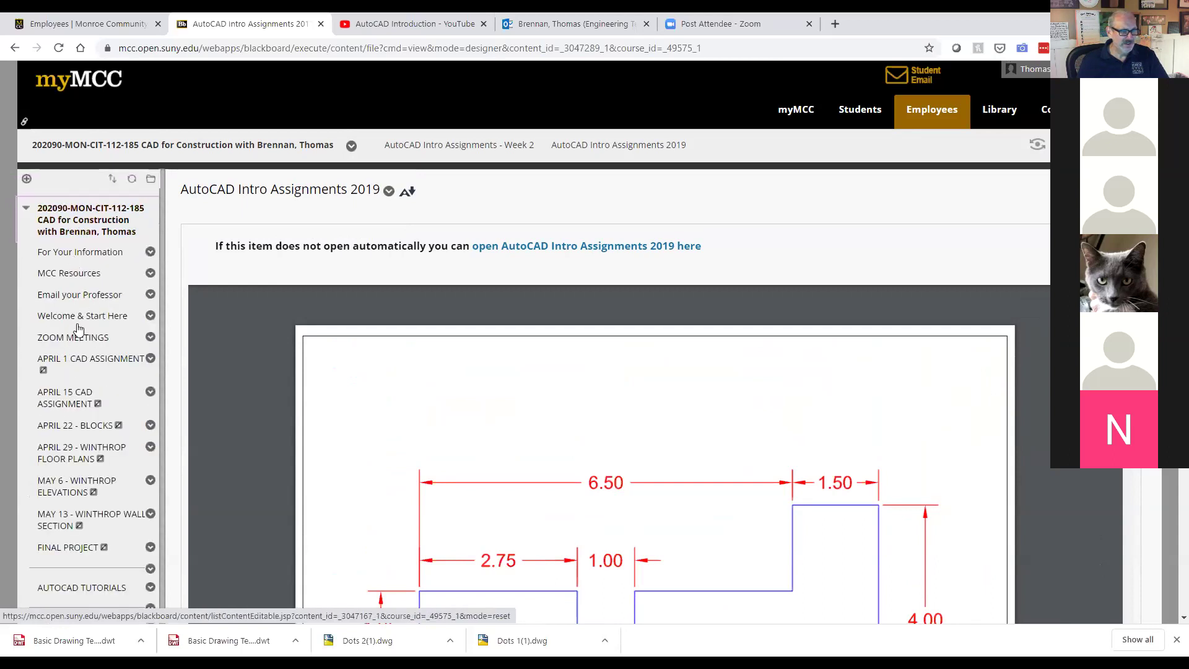
Step: Review the What's Due When - Fall 2020 schedule under Welcome & Start Here, then go to AutoCAD Intro Assignments - Week 2
click(79, 320)
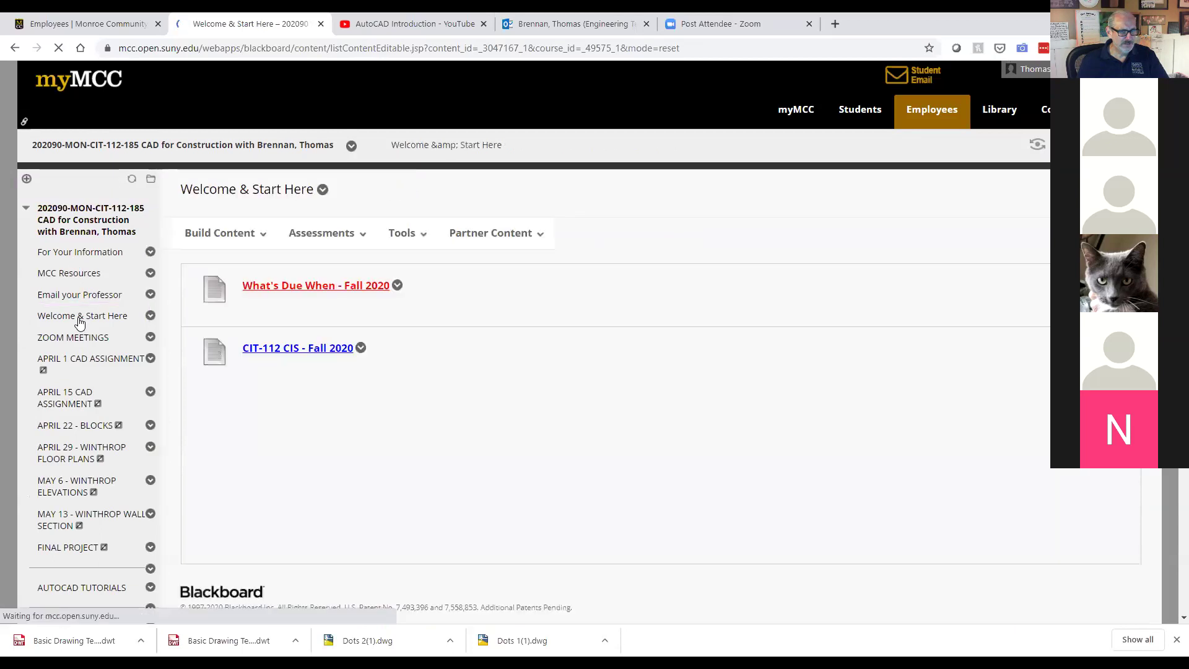
click(322, 286)
scroll(519, 358, down, 2)
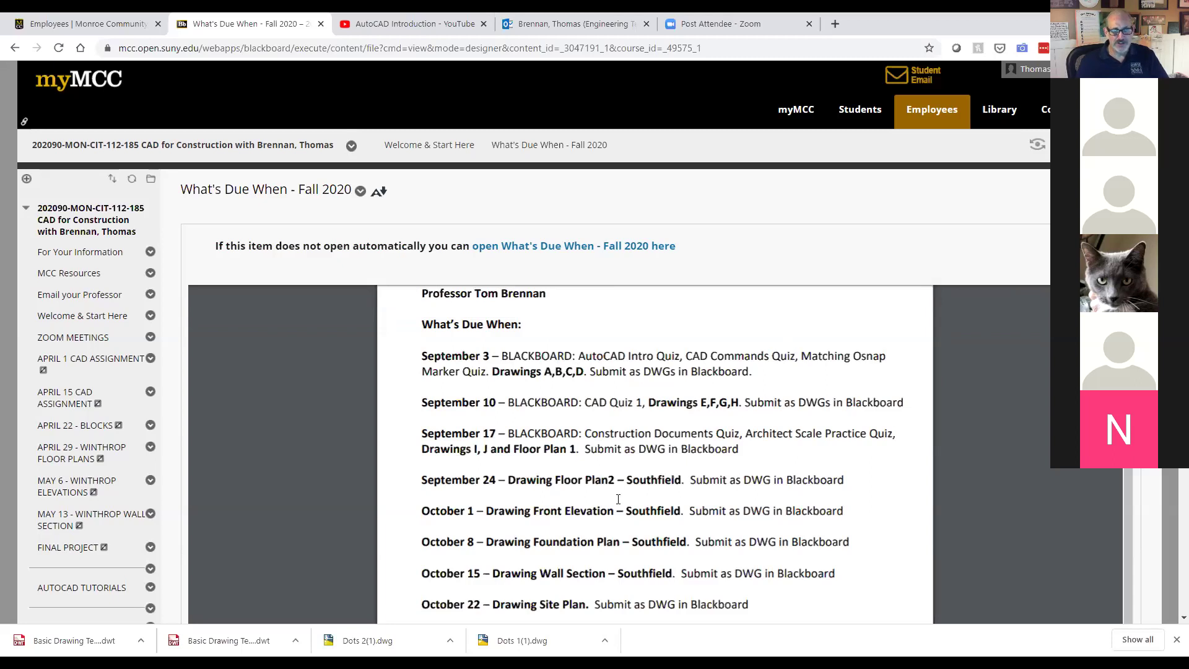
scroll(104, 521, down, 3)
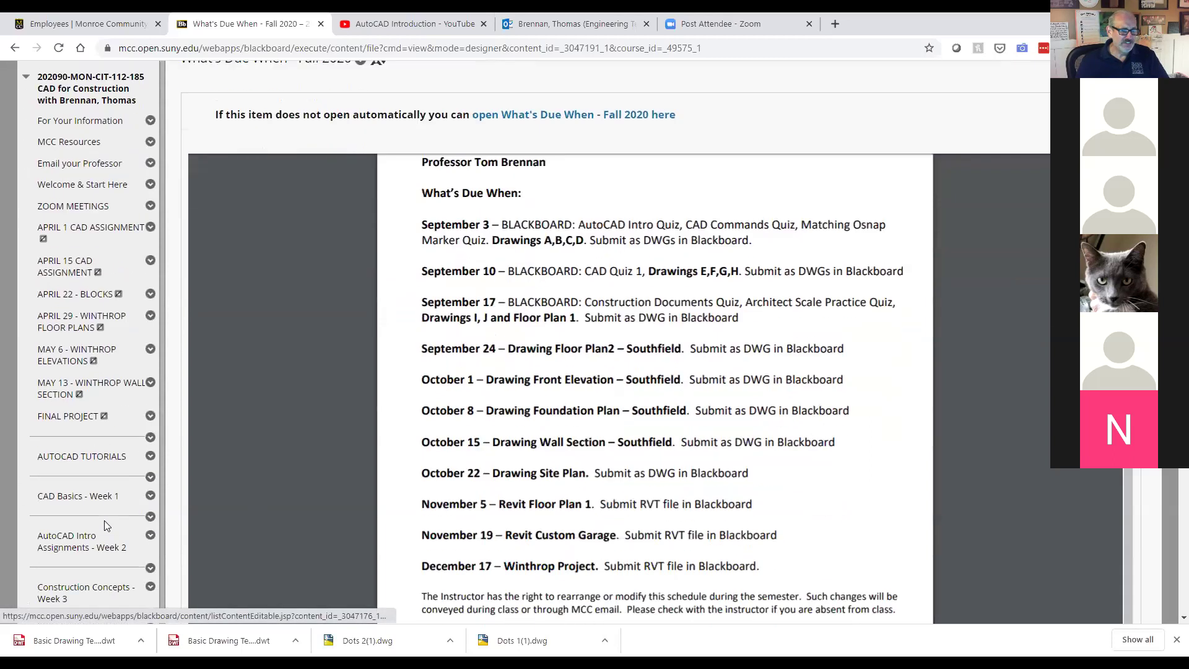
scroll(104, 524, down, 2)
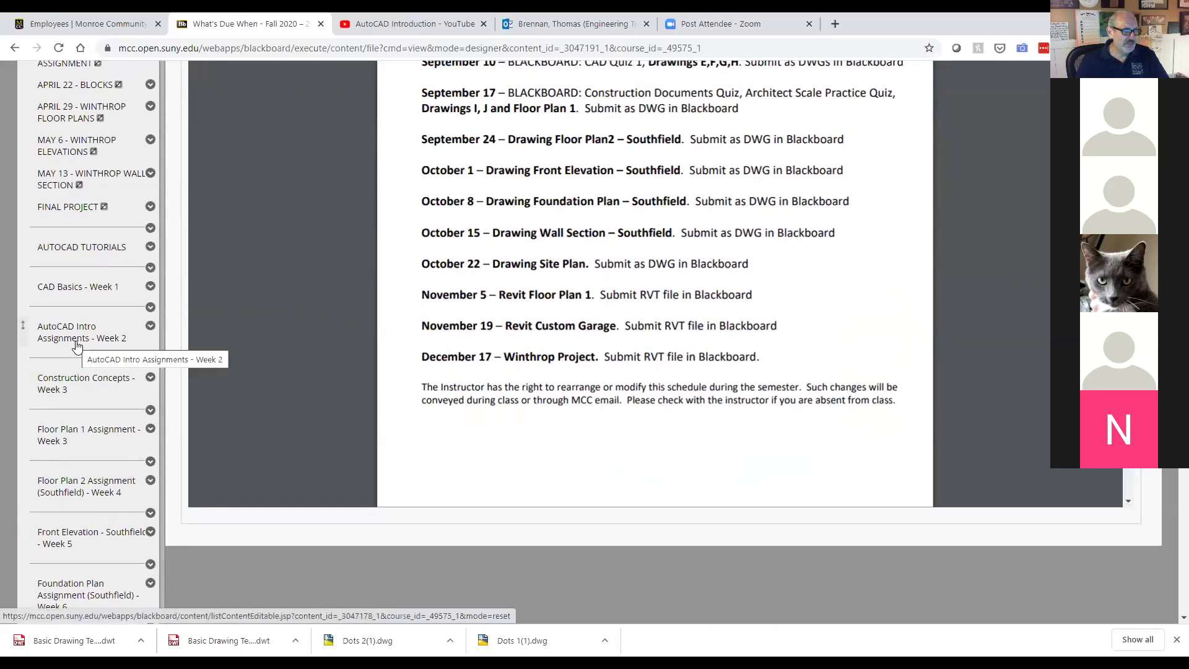
click(77, 345)
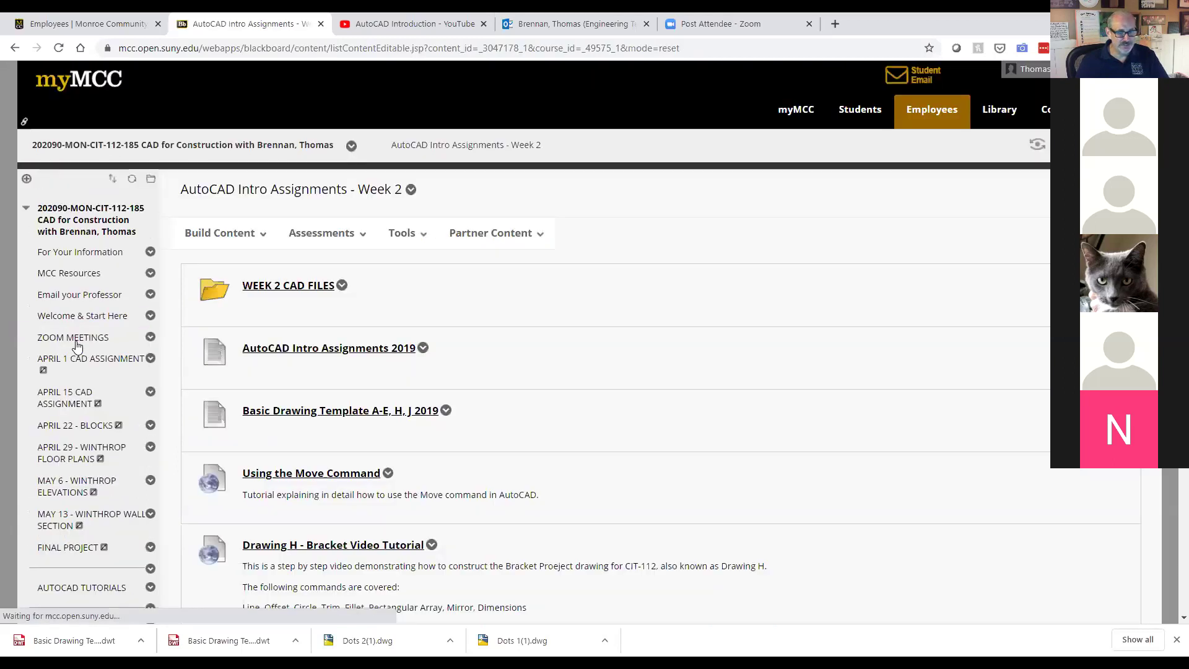
Step: Scroll down to Drawing A, check its options menu, then open the Drawing A upload assignment
scroll(523, 387, down, 7)
scroll(518, 398, down, 5)
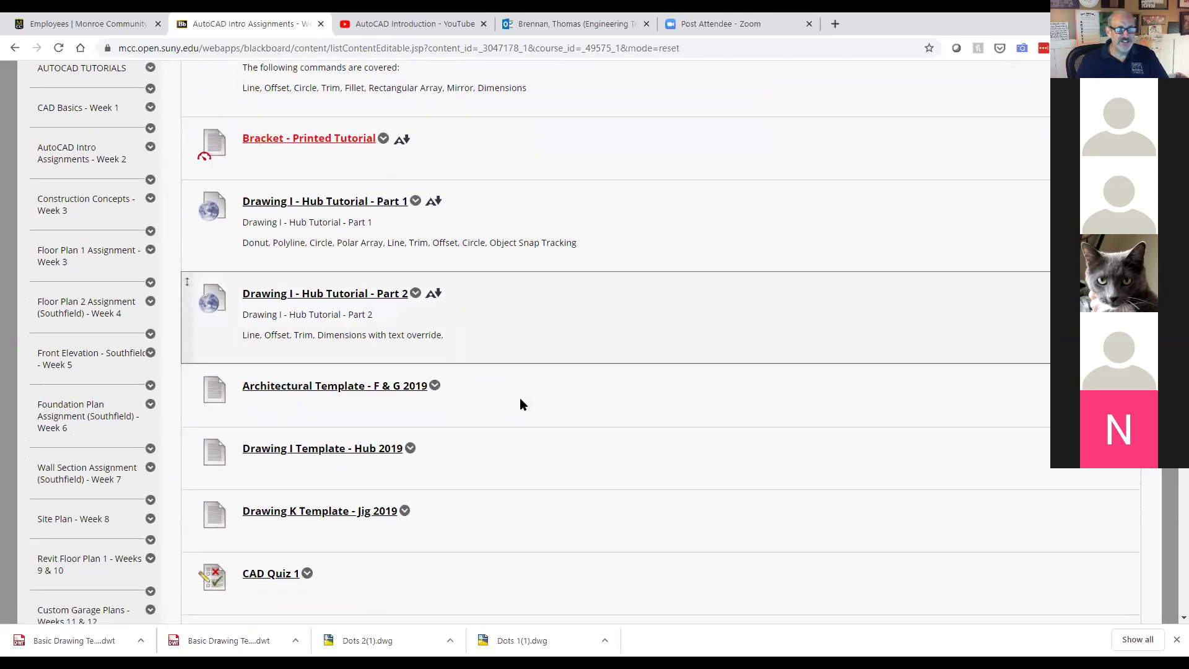
scroll(520, 399, down, 1)
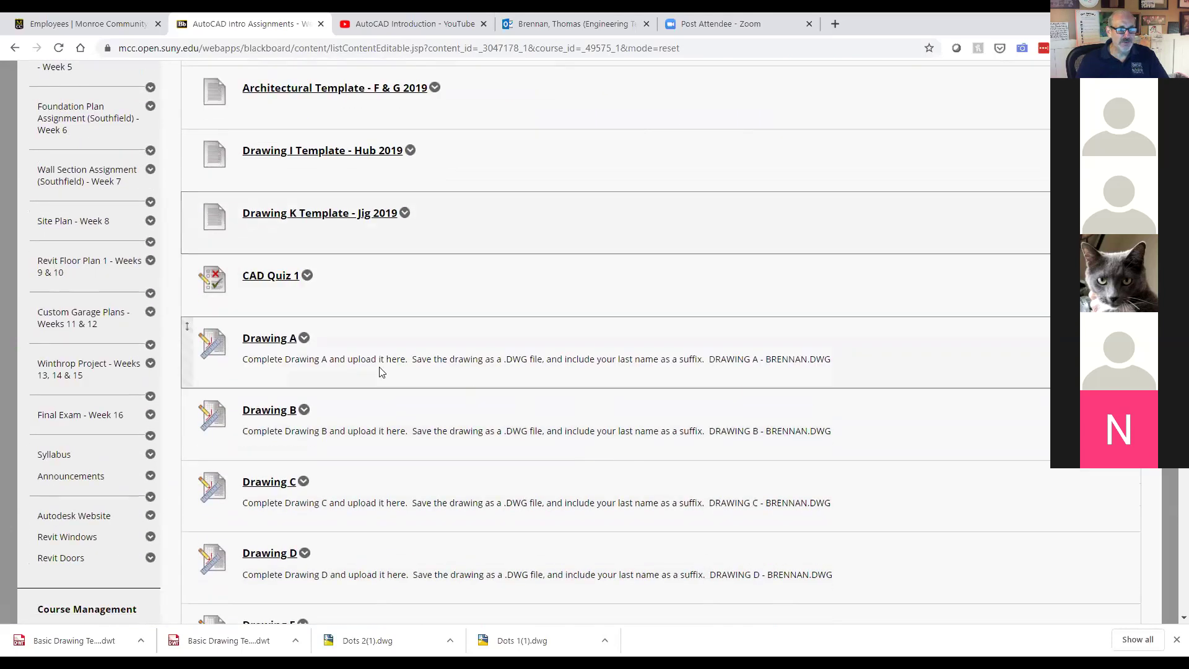
click(304, 338)
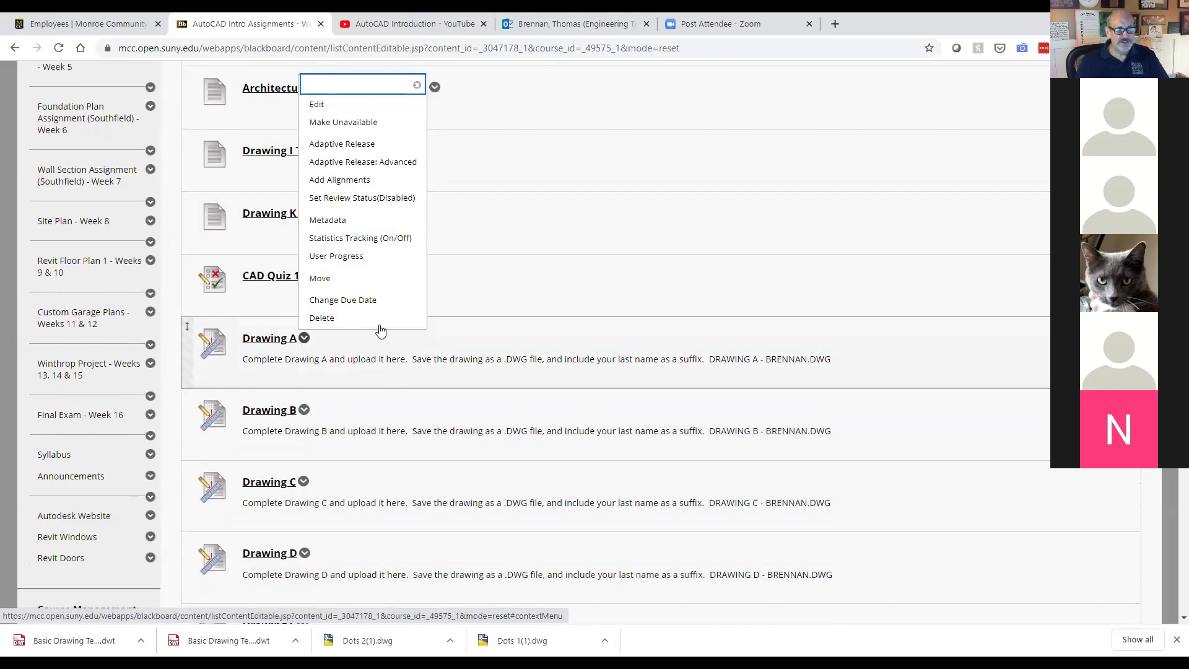
click(470, 340)
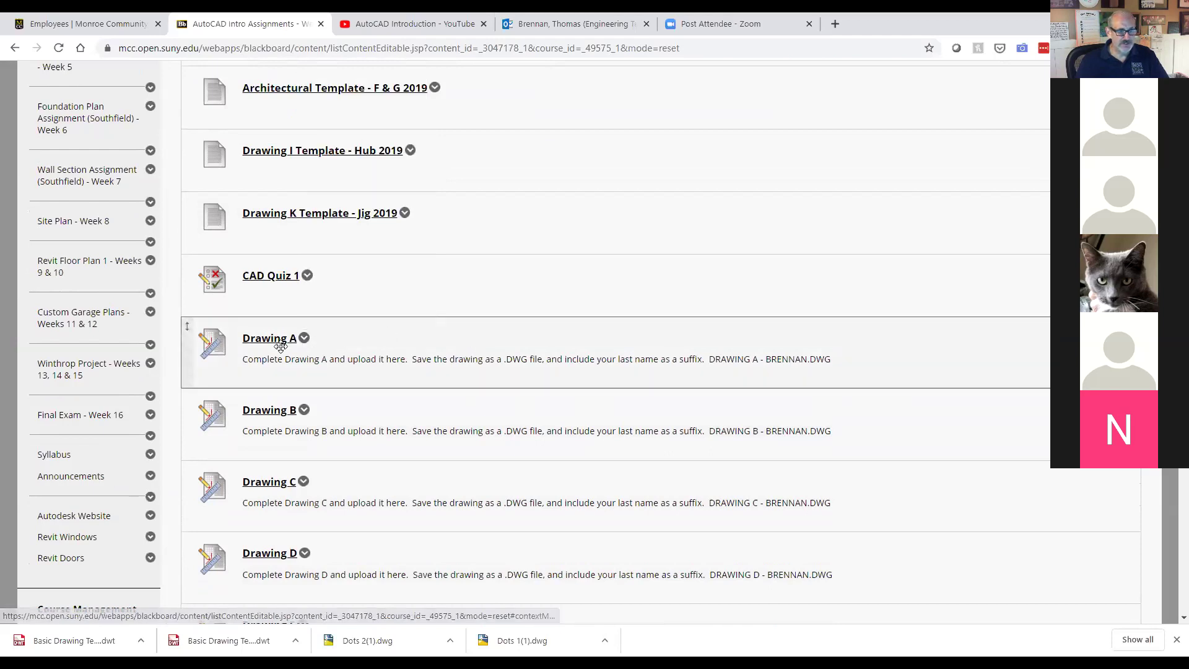
click(265, 346)
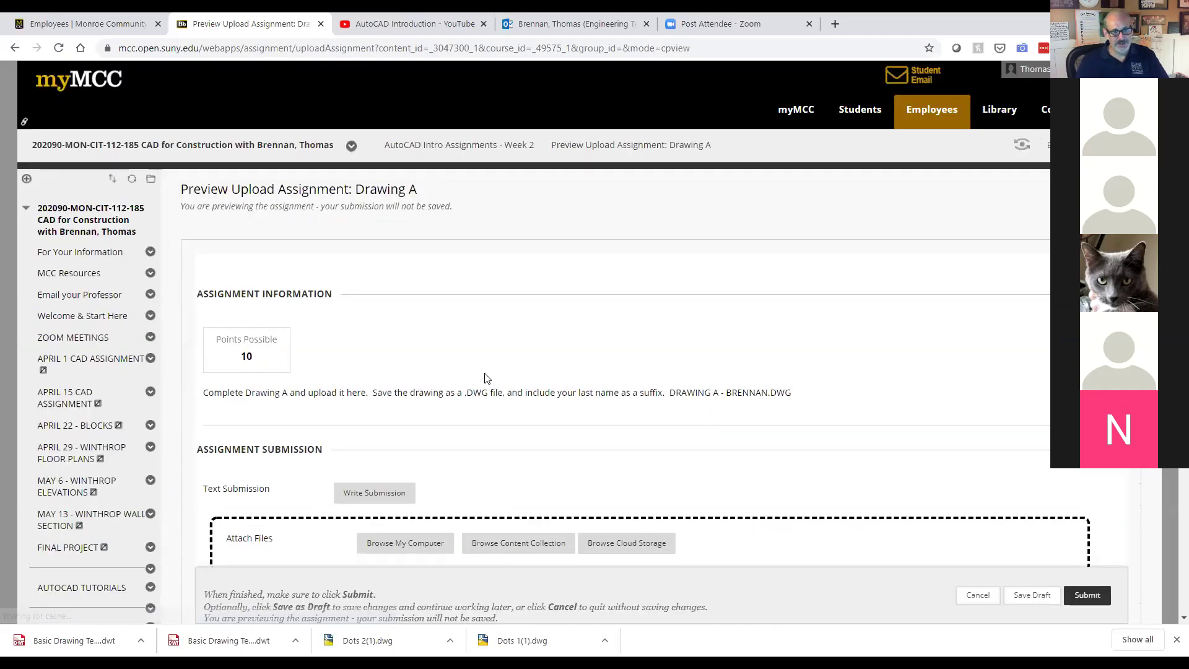
Step: Attach the Drawing A .dwg file from the Desktop to the assignment
scroll(483, 378, down, 2)
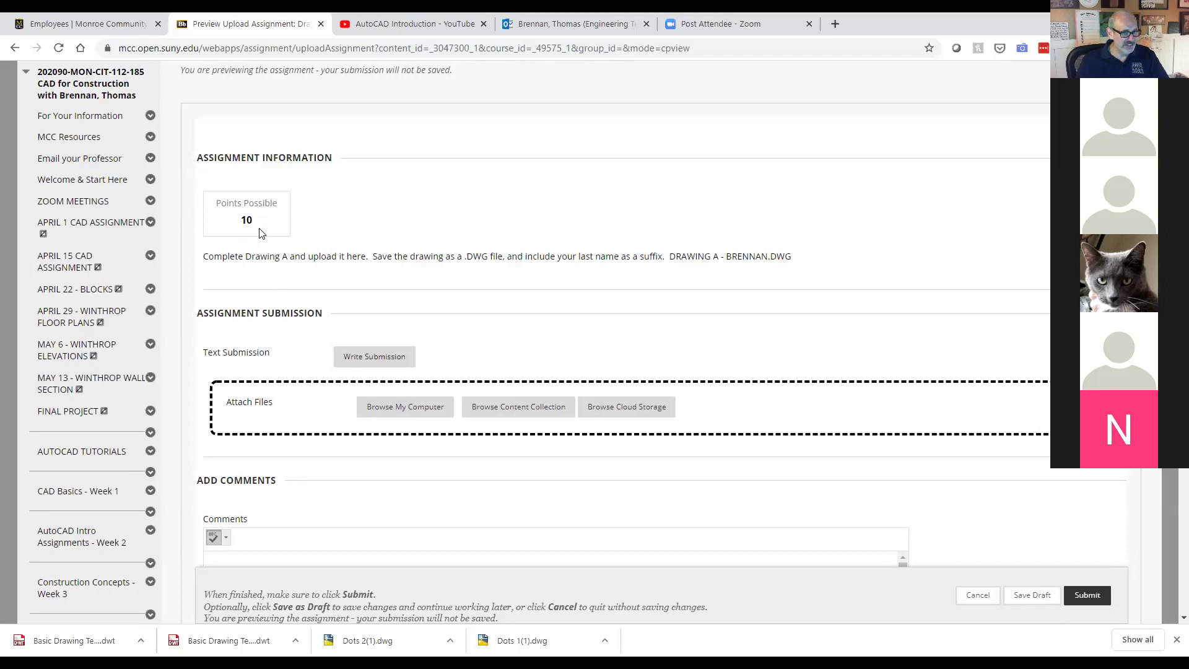
click(389, 412)
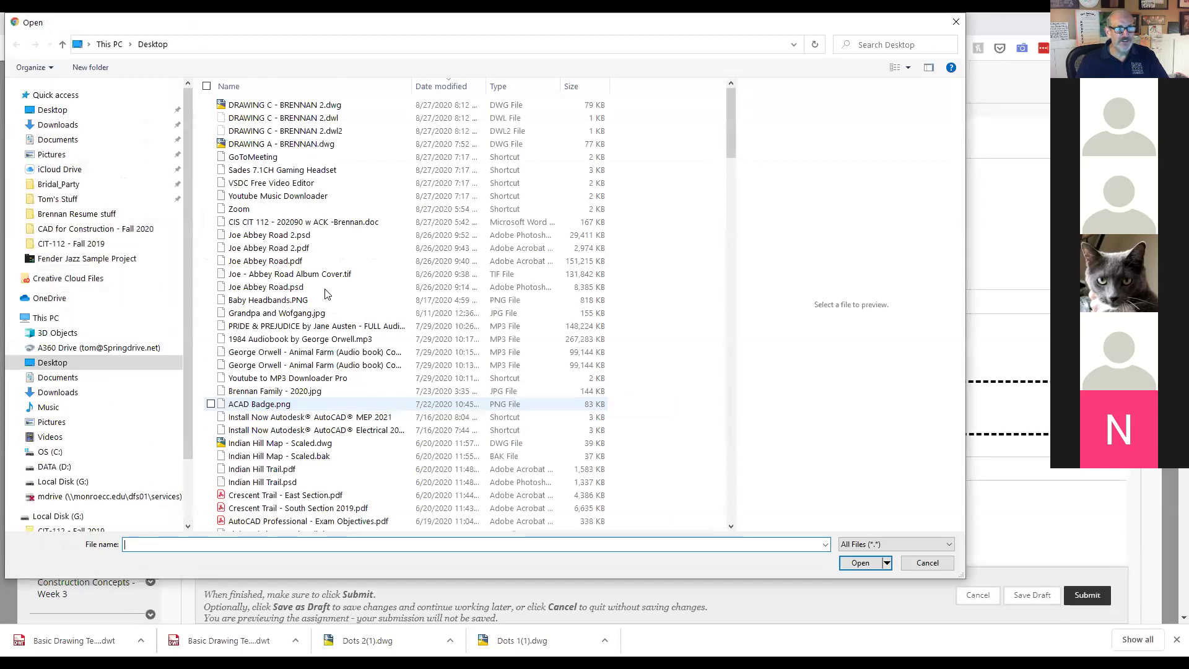
click(297, 146)
click(860, 563)
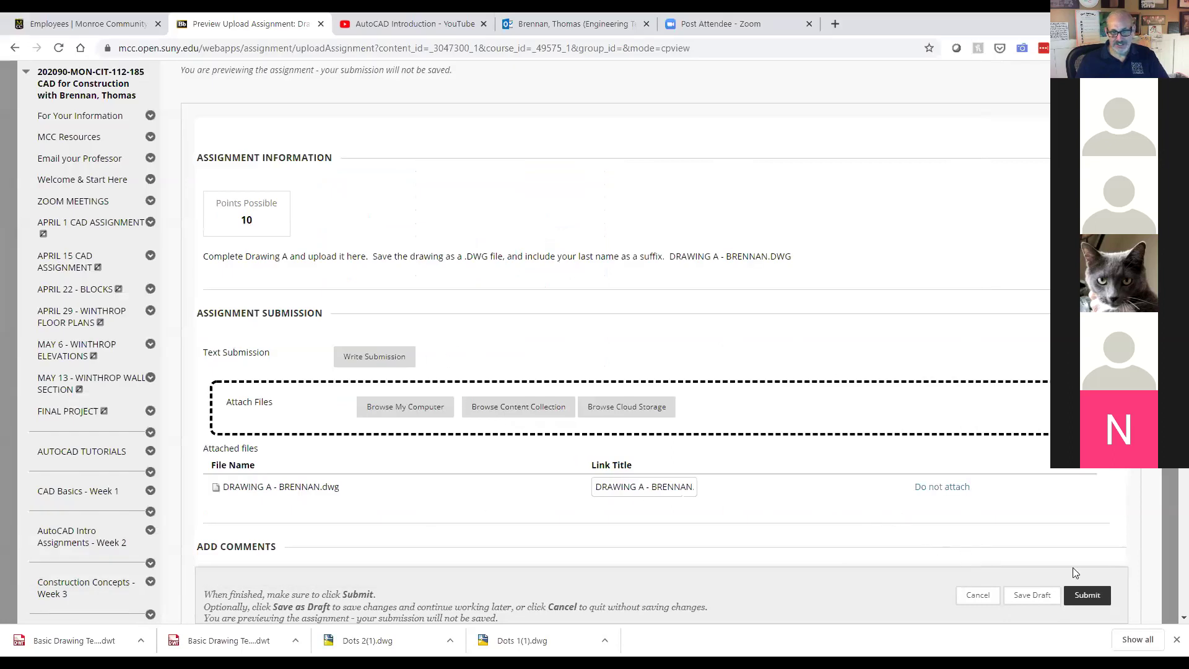
Step: Submit the preview assignment, then go to the AUTOCAD TUTORIALS area
scroll(817, 560, up, 1)
scroll(743, 545, down, 1)
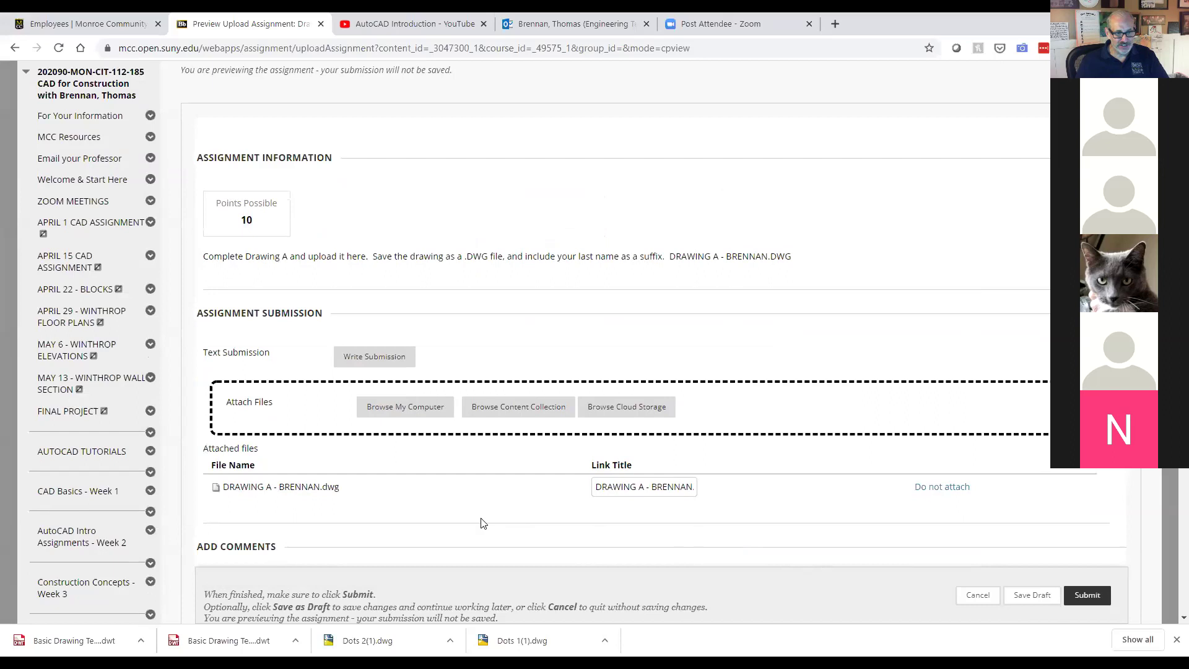
click(1088, 595)
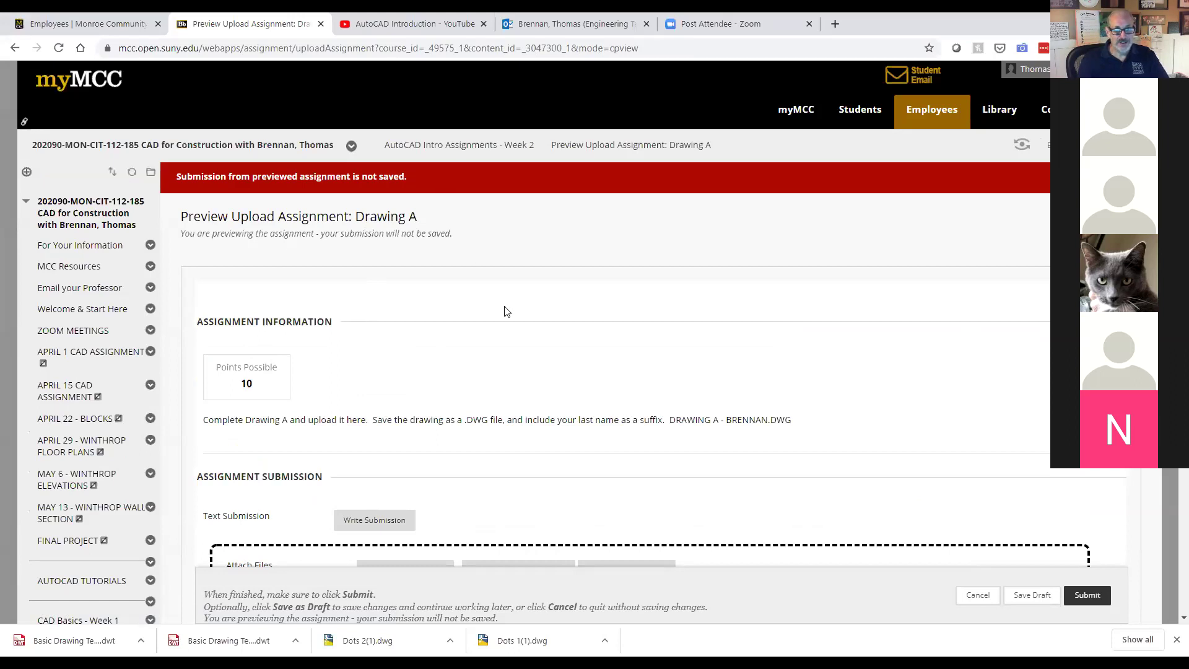
scroll(505, 311, down, 2)
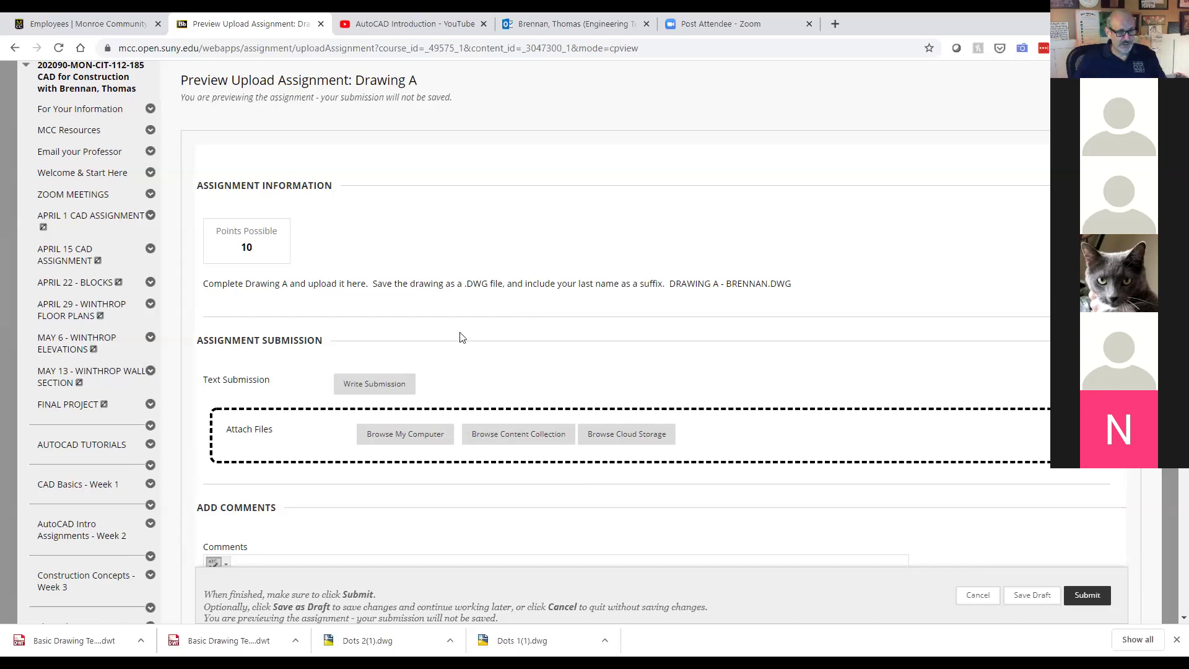
click(109, 446)
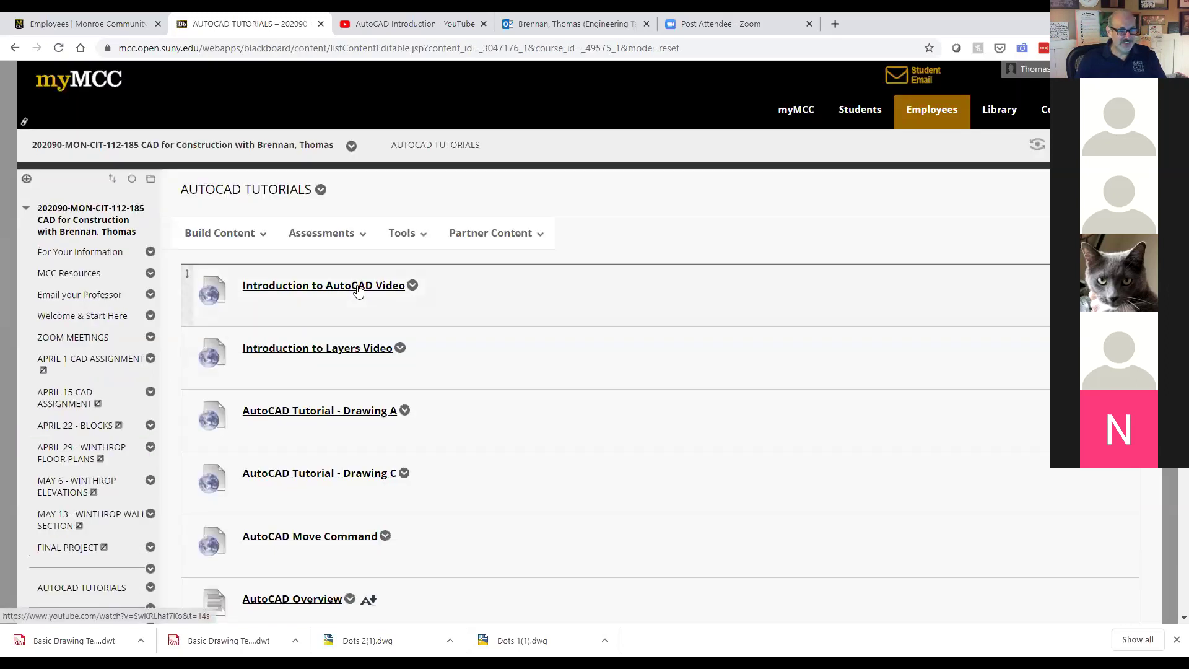
Step: Scroll through the AUTOCAD TUTORIALS videos, then open CAD Basics - Week 1
scroll(357, 284, down, 2)
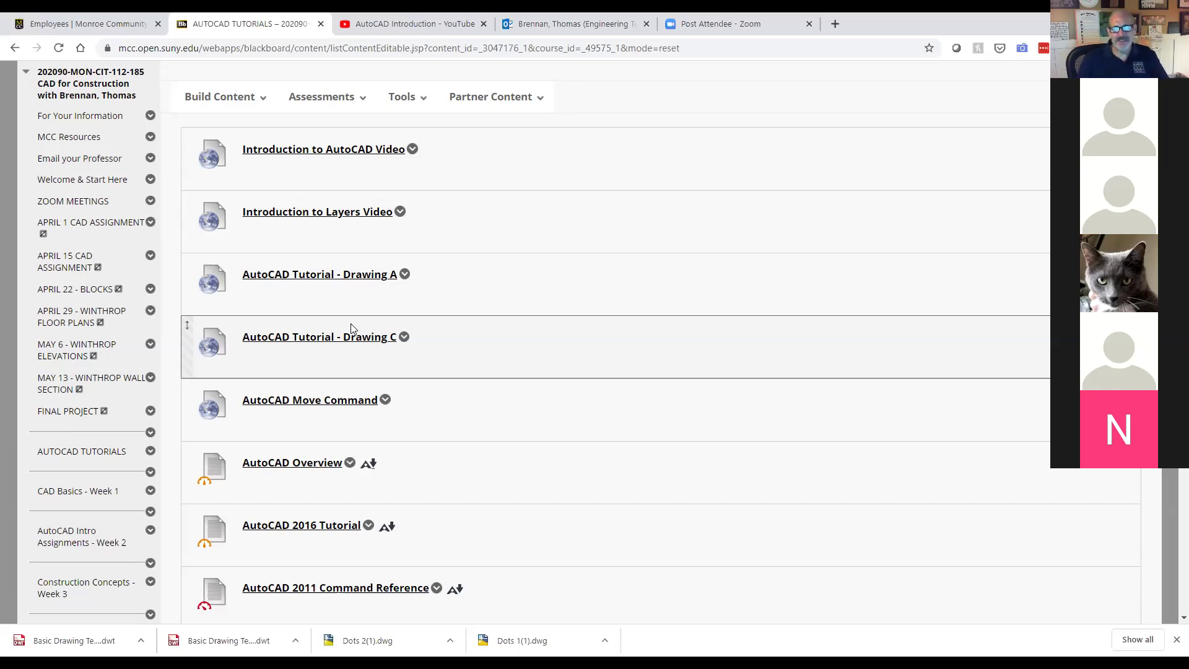
scroll(352, 323, down, 2)
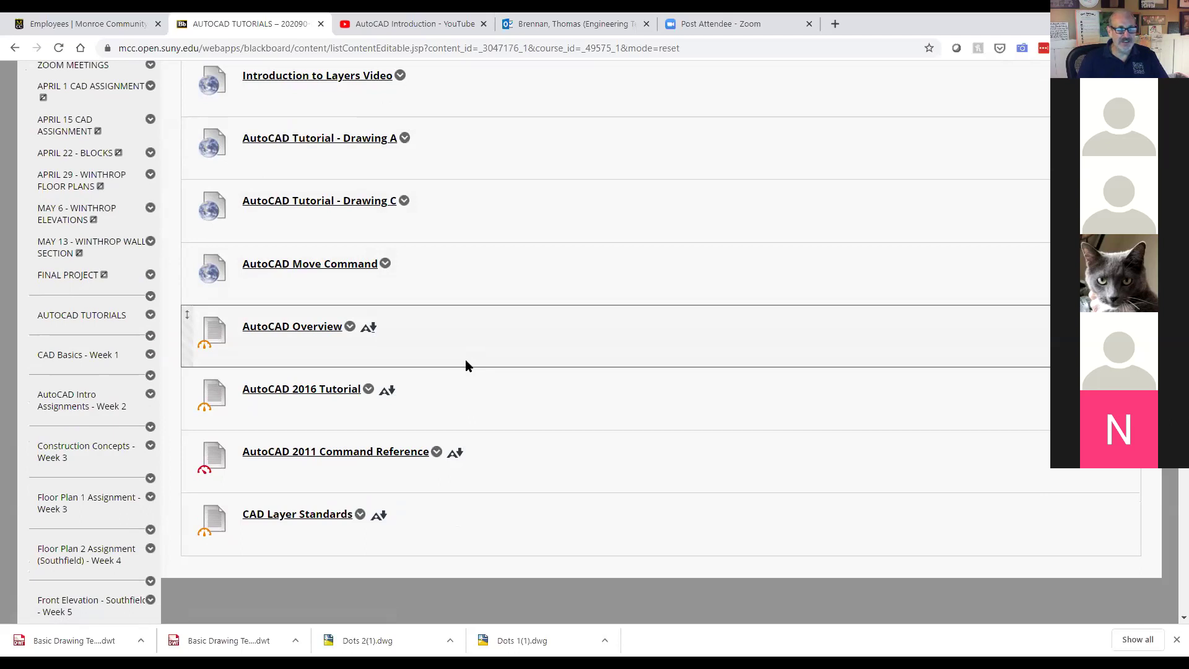
scroll(466, 365, up, 2)
scroll(466, 365, up, 2)
scroll(466, 365, down, 2)
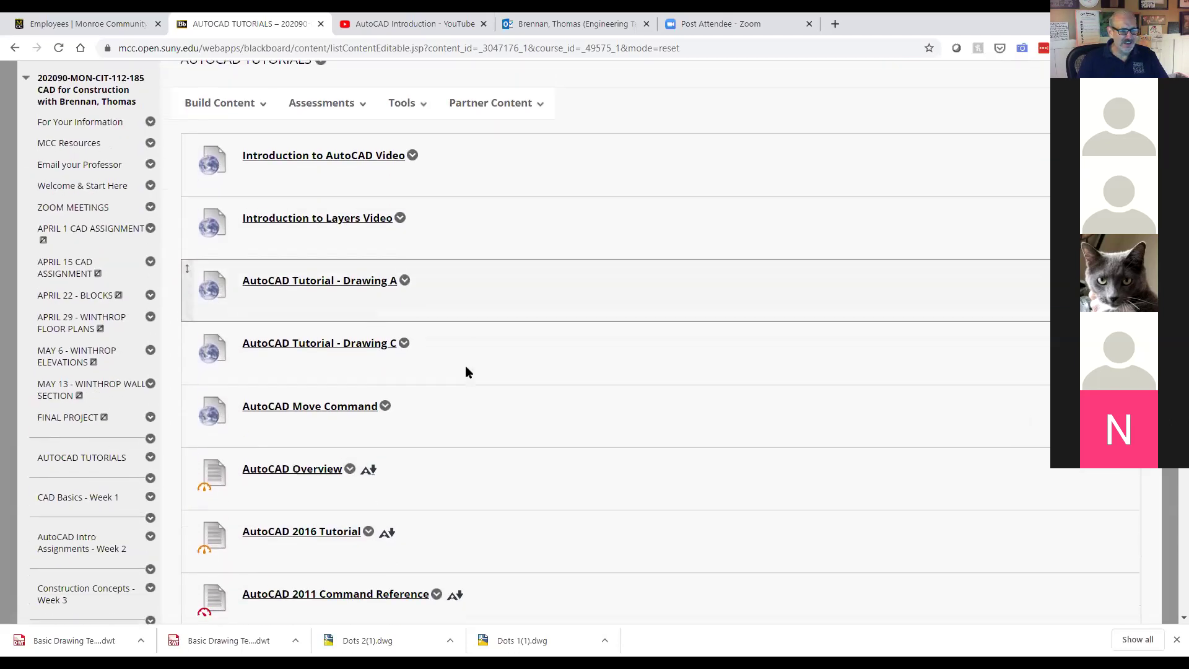
scroll(466, 370, down, 1)
click(85, 424)
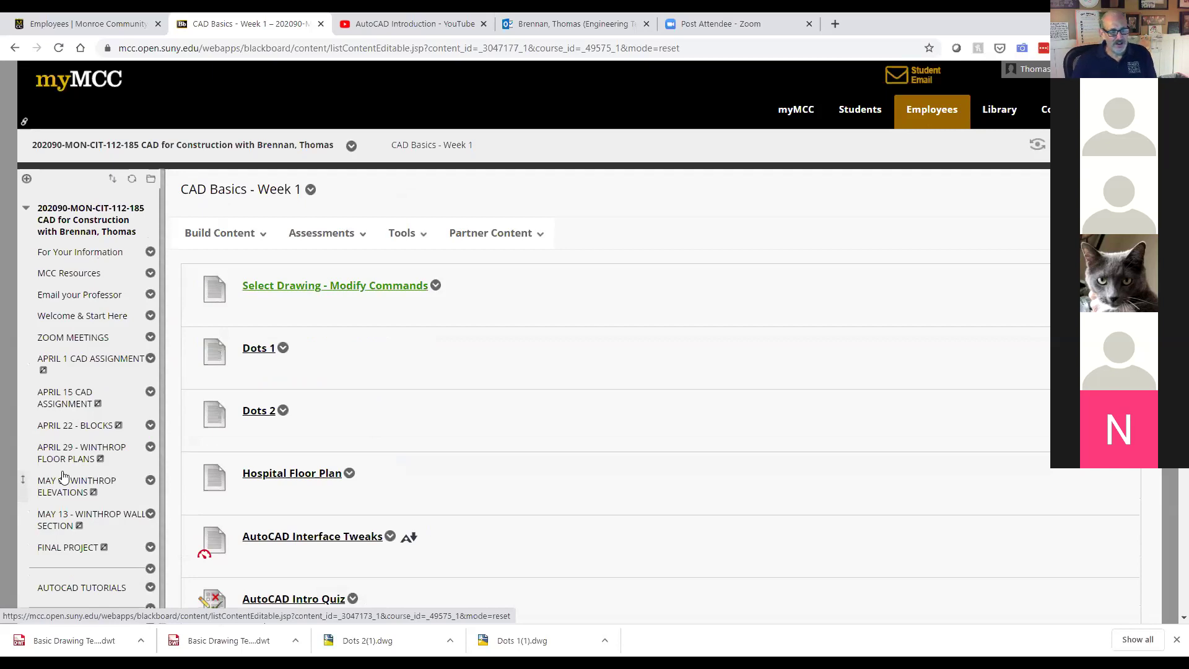
Step: Go to AutoCAD Intro Assignments - Week 2 and open the AutoCAD Intro Assignments 2019 practice PDF
scroll(64, 476, down, 3)
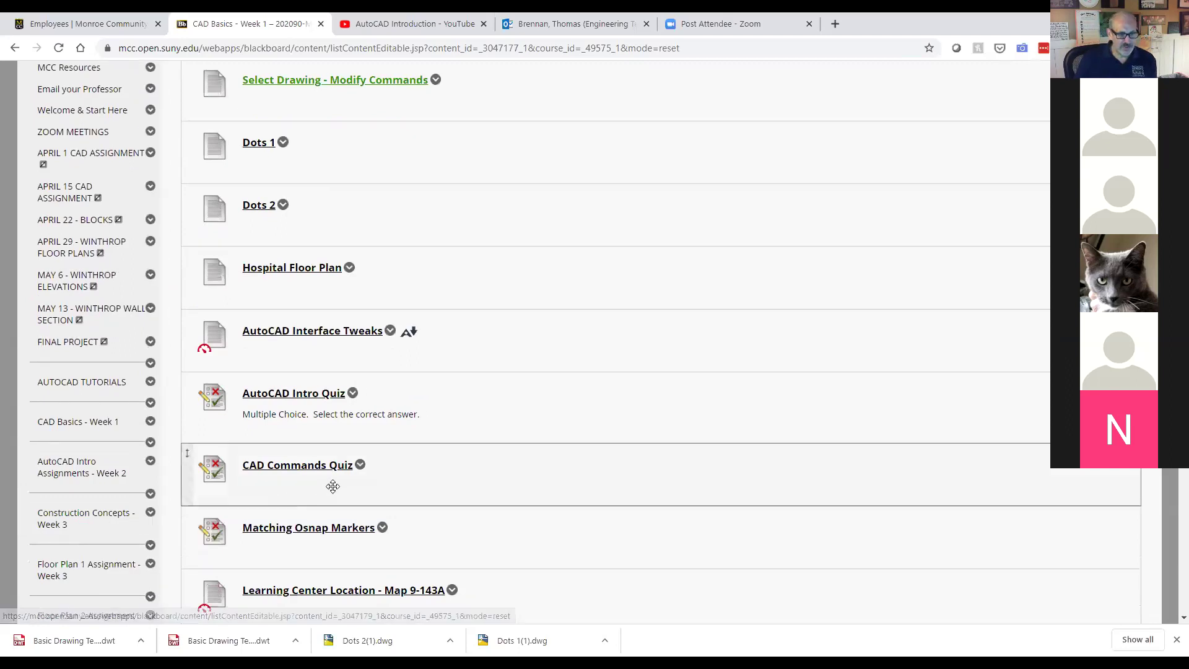
scroll(340, 494, down, 3)
scroll(344, 495, up, 2)
scroll(344, 496, up, 1)
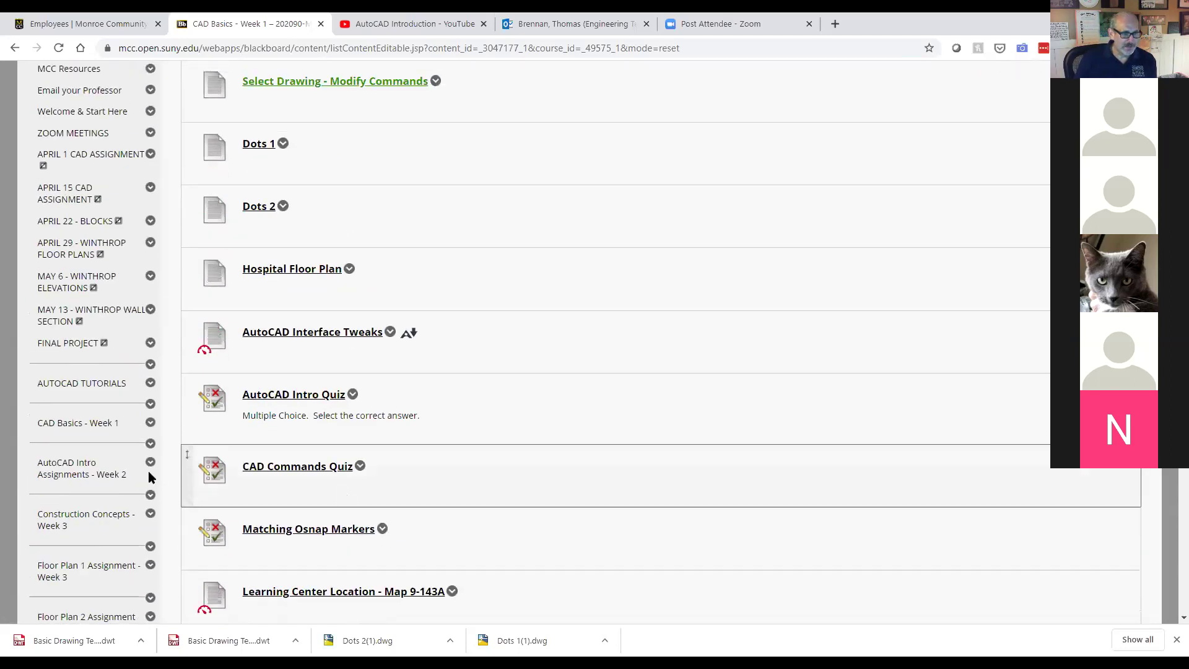
click(92, 470)
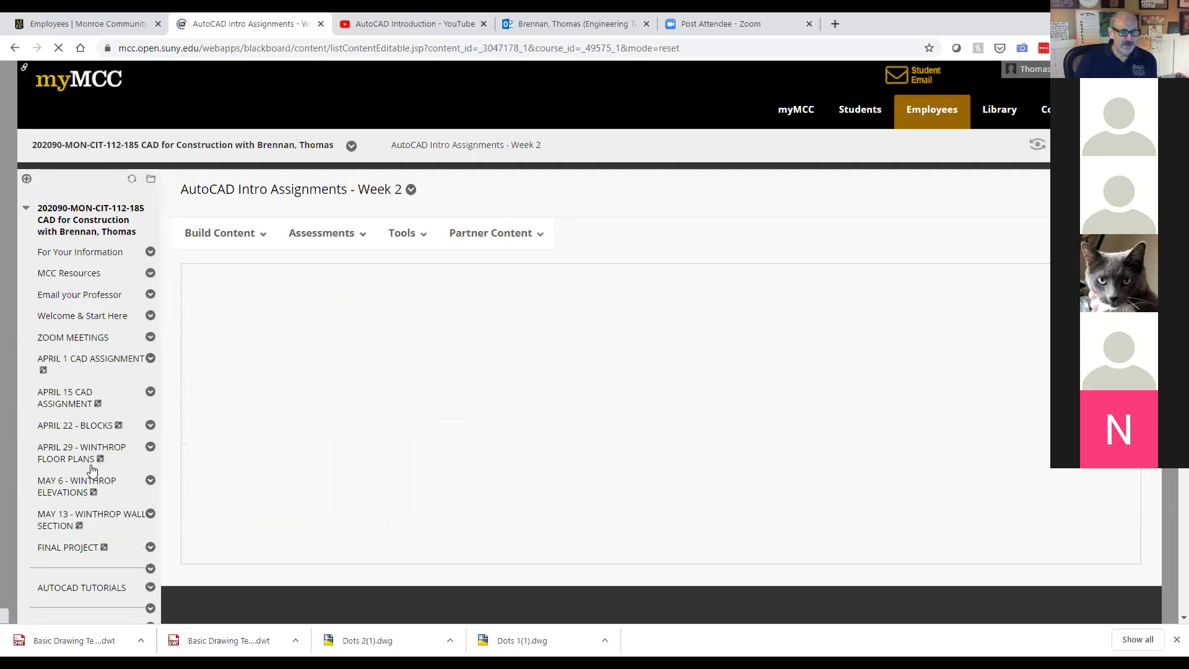
scroll(584, 384, down, 1)
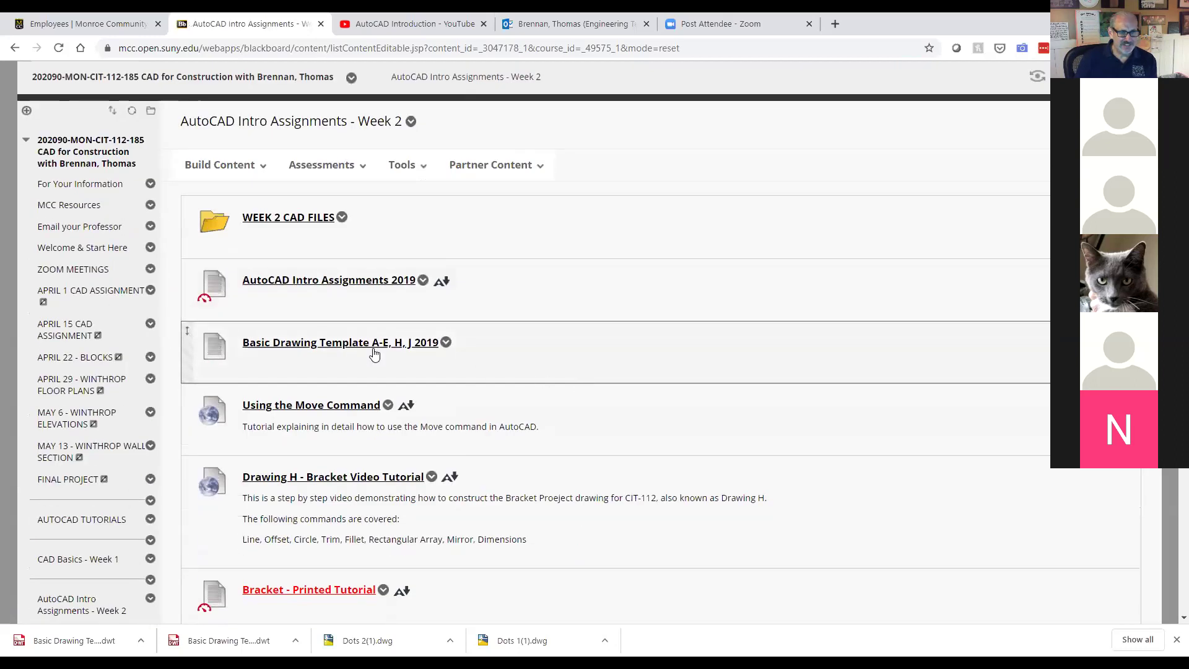
click(374, 283)
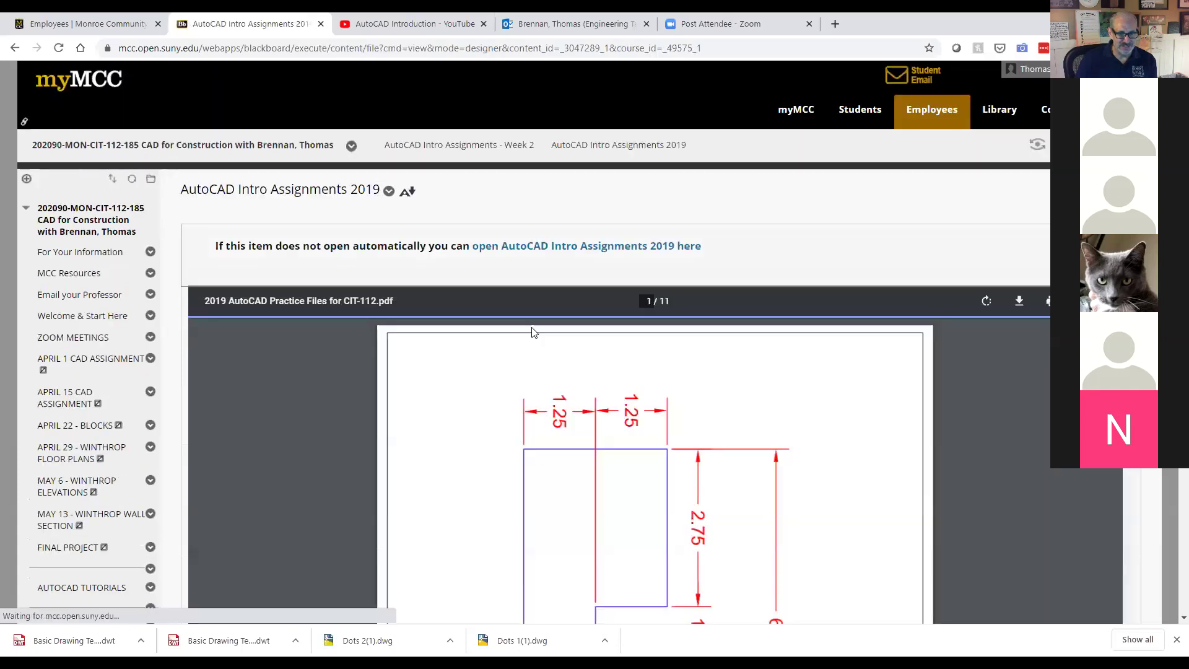
Step: Scroll the PDF to page 4 showing Drawing D, then return to AUTOCAD TUTORIALS
scroll(553, 391, down, 3)
scroll(553, 393, down, 15)
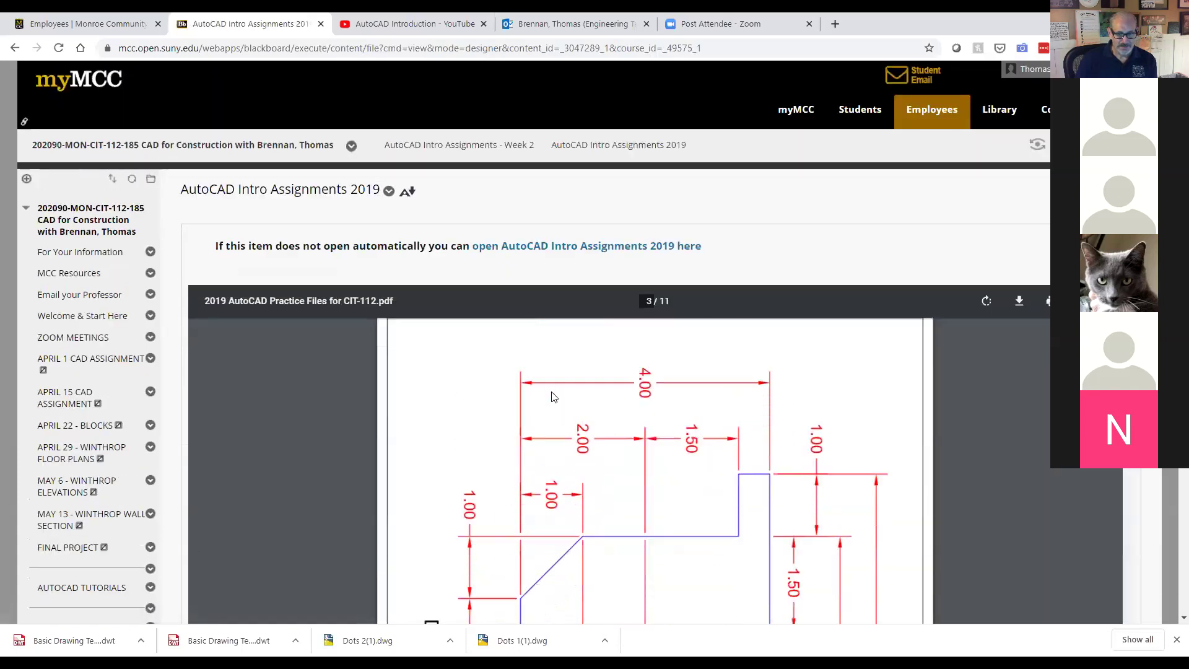
scroll(553, 396, up, 2)
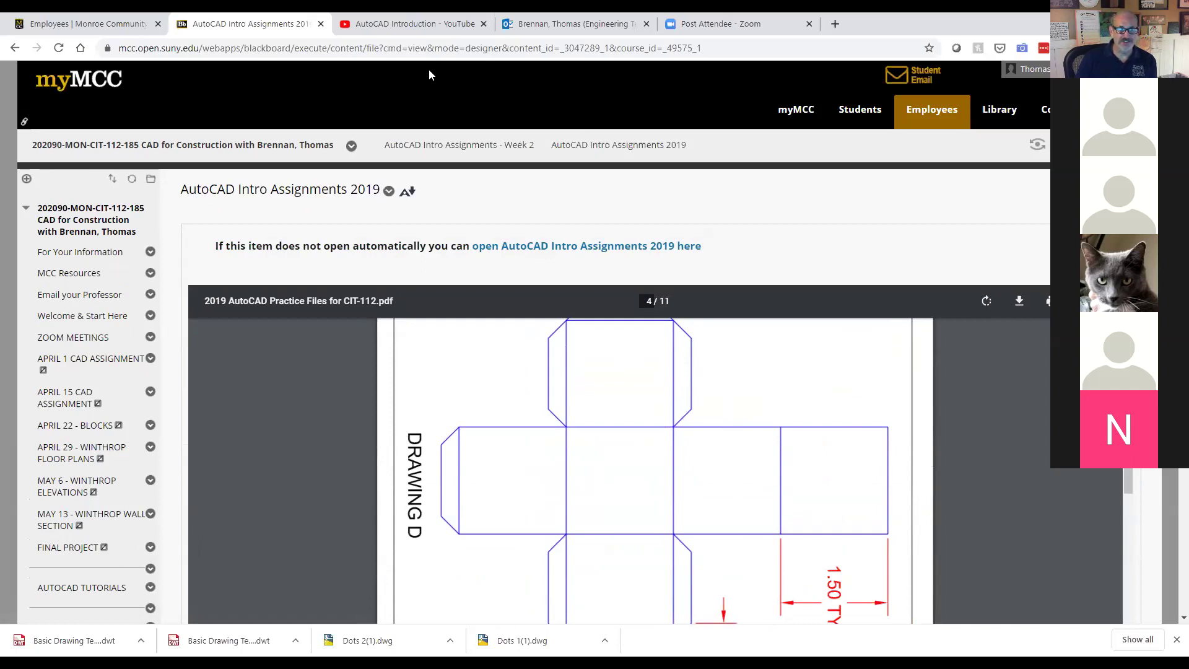
click(91, 591)
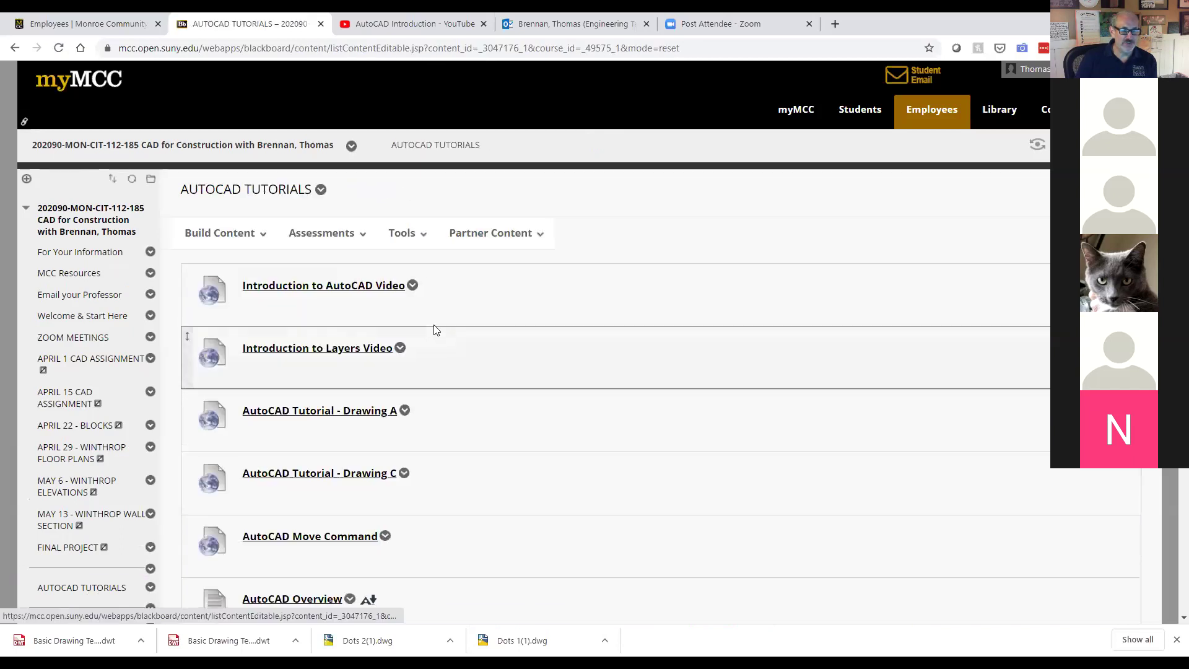
Step: Scroll the AUTOCAD TUTORIALS list down to AutoCAD 2011 Command Reference and CAD Layer Standards
scroll(434, 328, down, 1)
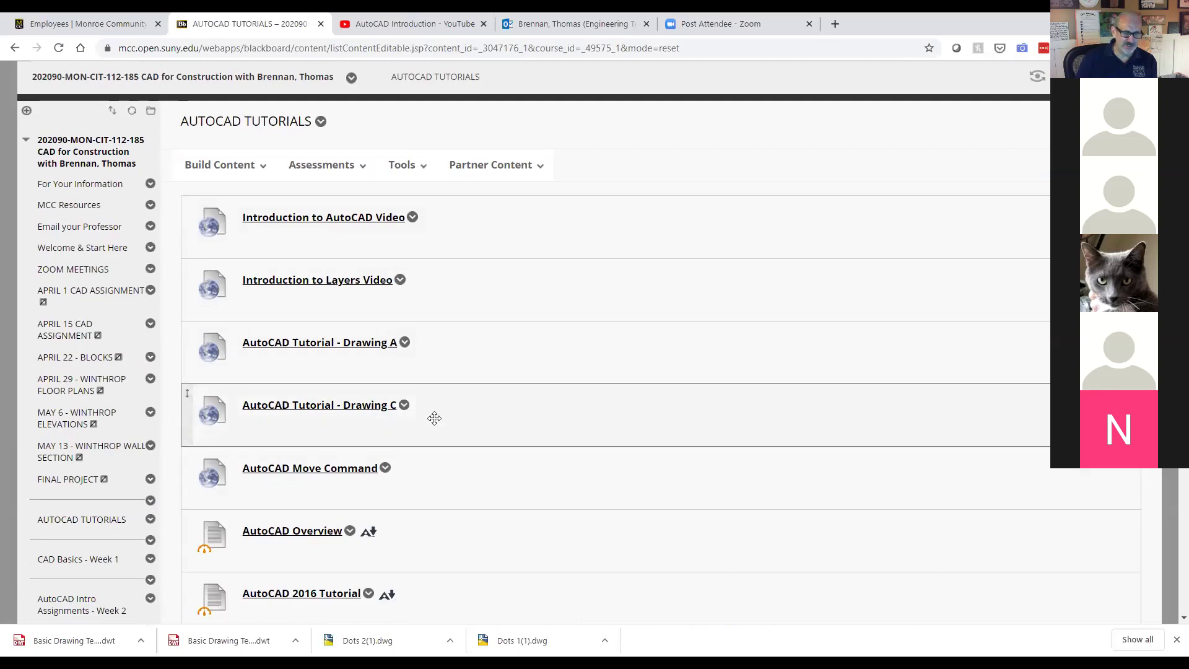
scroll(435, 418, down, 3)
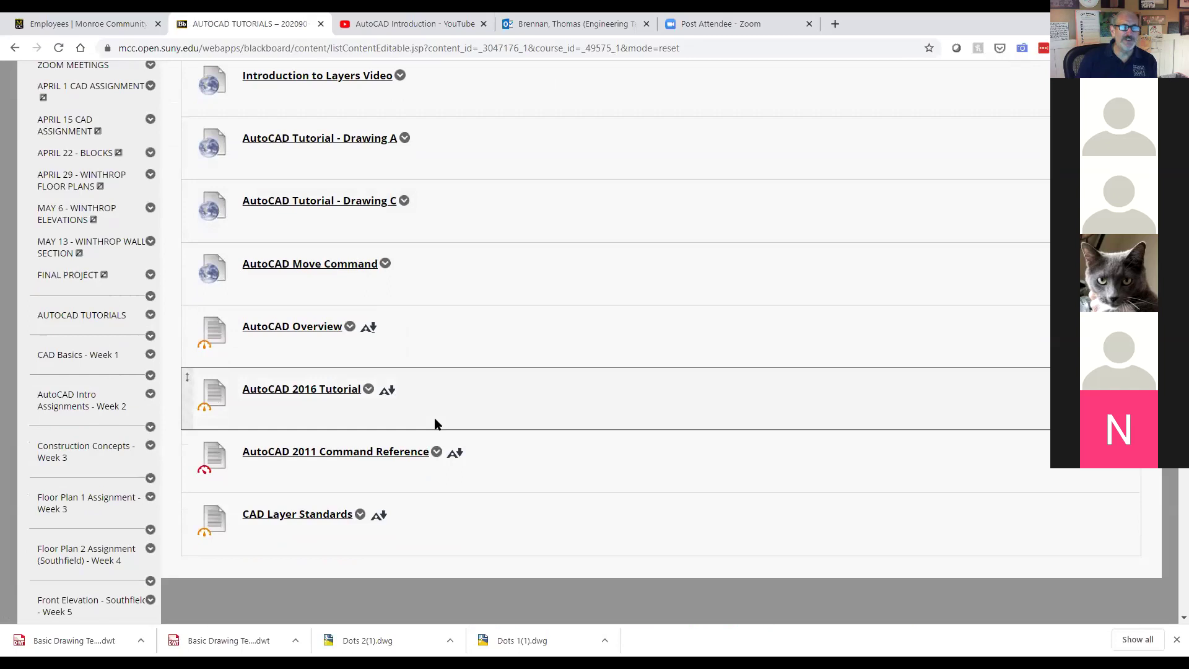
Step: Open AutoCAD Overview and sign in with the student's username and password
click(312, 328)
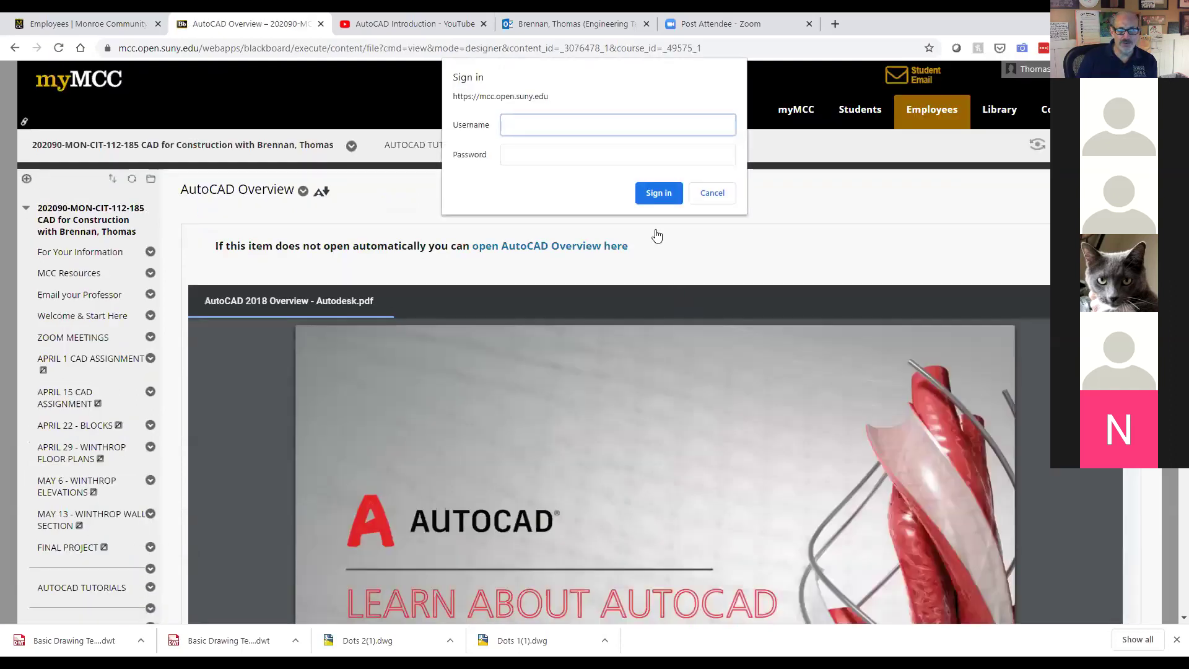
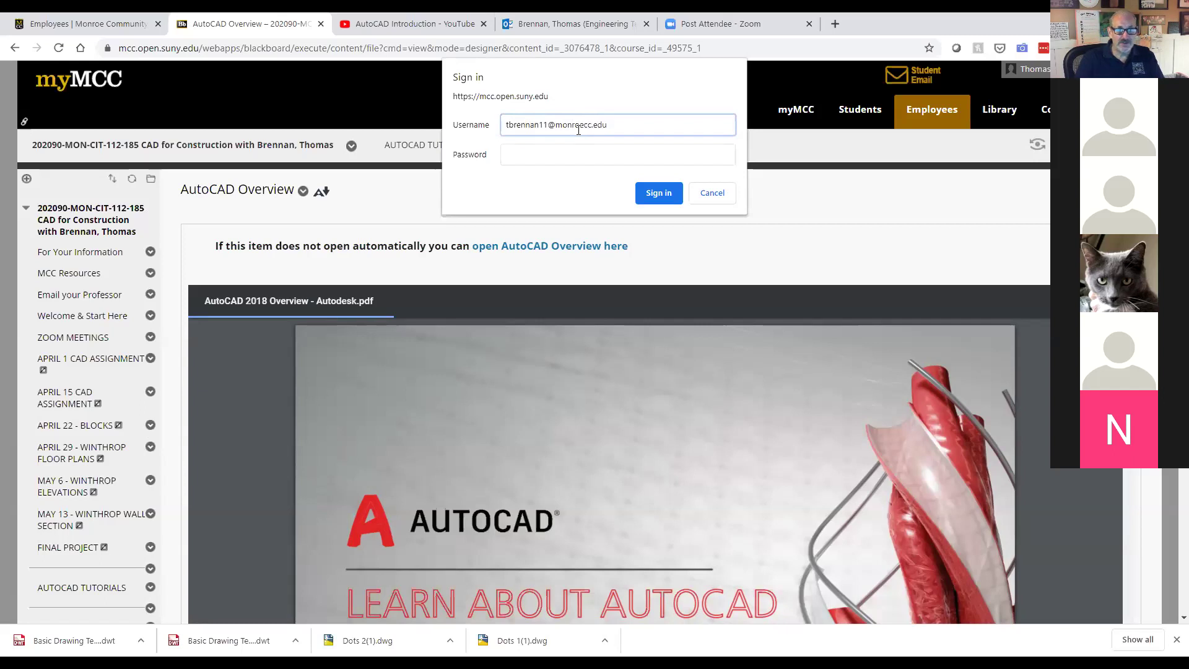
click(567, 156)
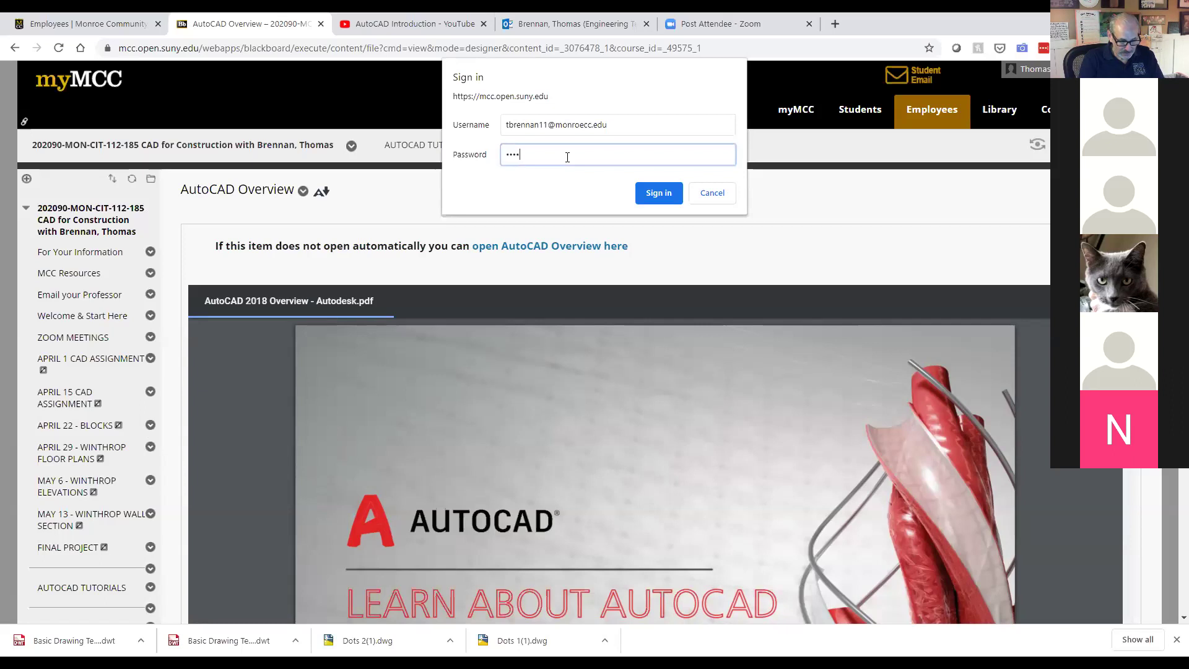
key(Return)
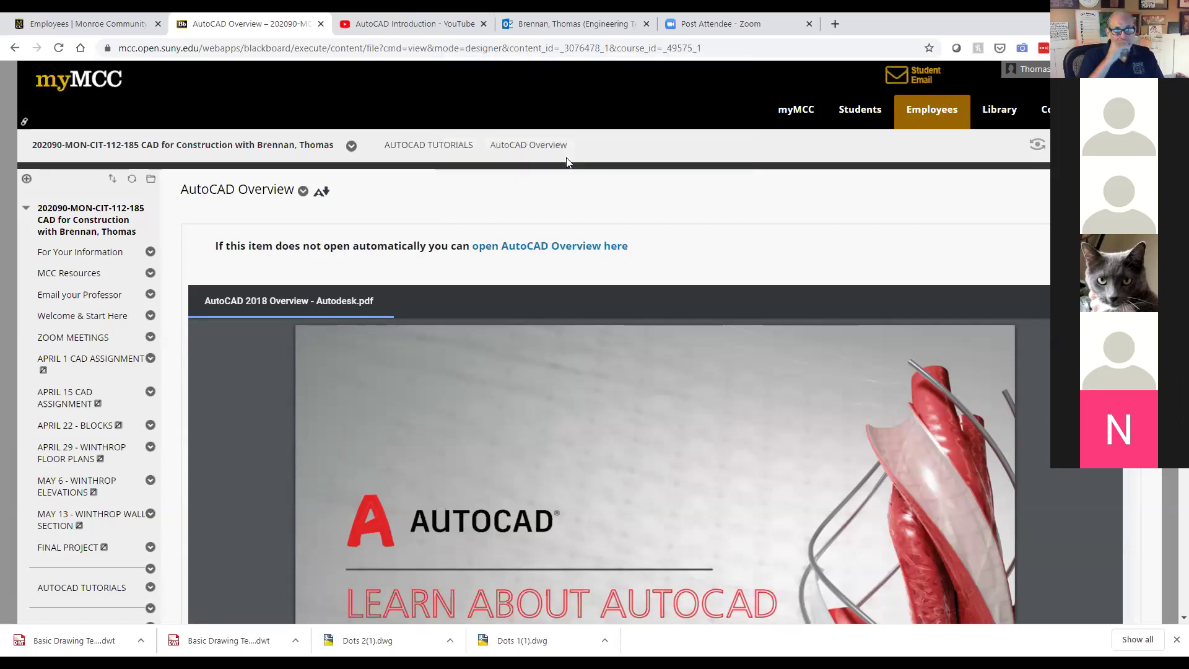
Step: Scroll through the AutoCAD Overview PDF
scroll(586, 377, down, 10)
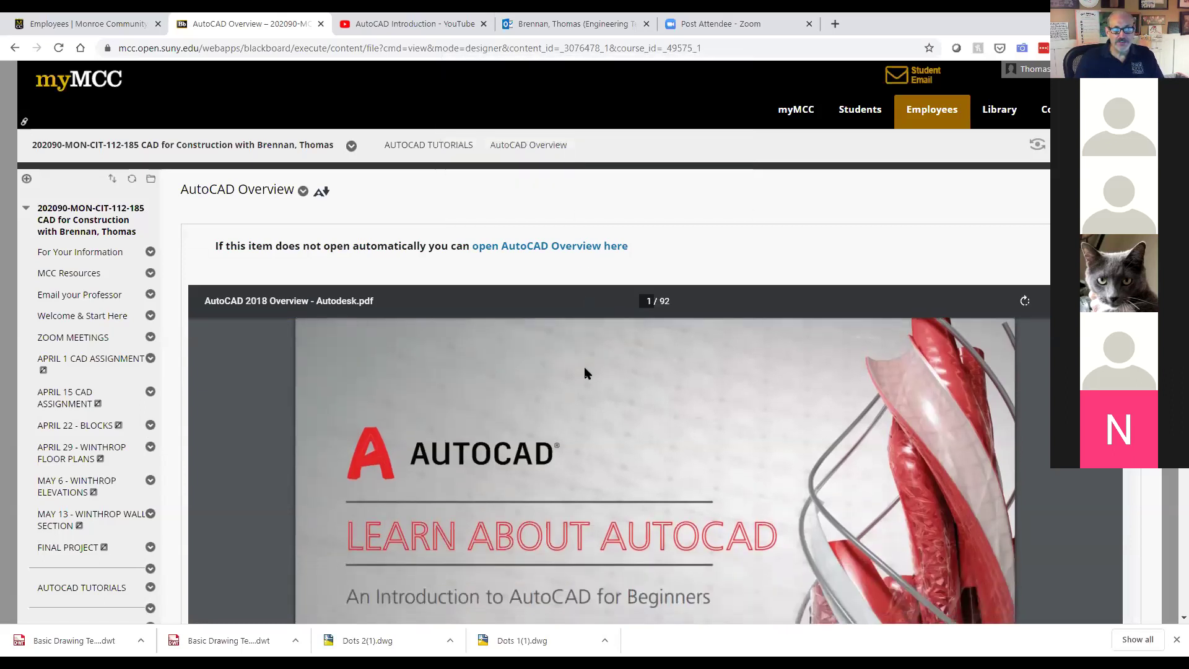
scroll(589, 394, down, 10)
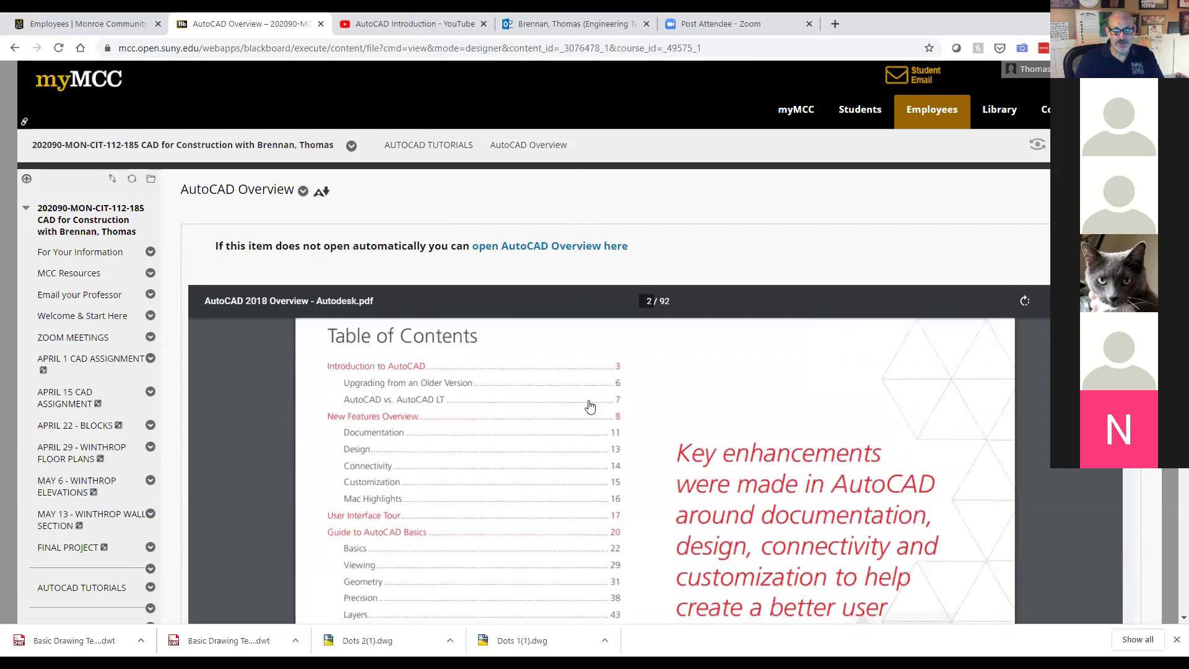
scroll(589, 402, down, 8)
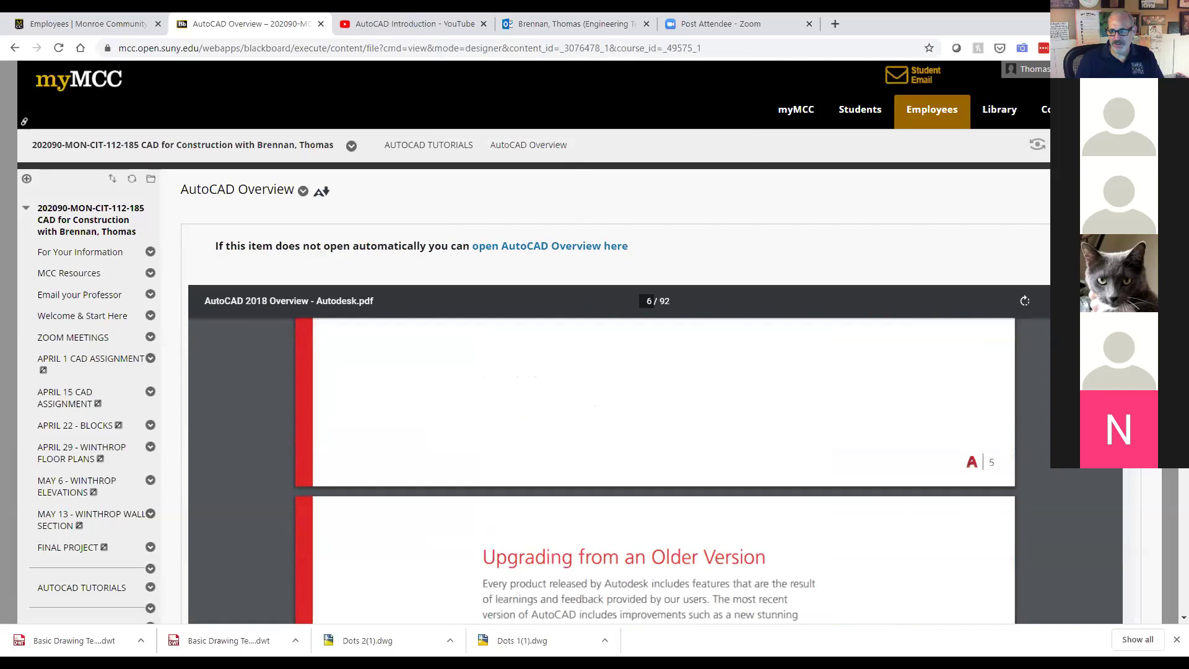
scroll(589, 401, down, 5)
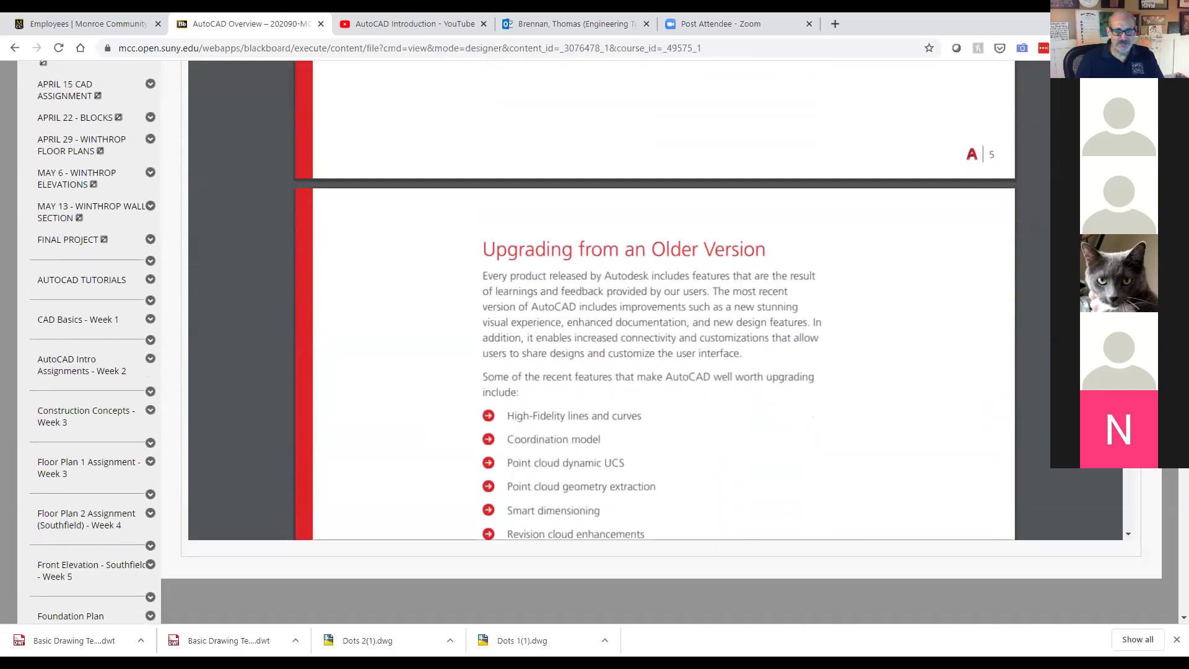
scroll(655, 351, down, 10)
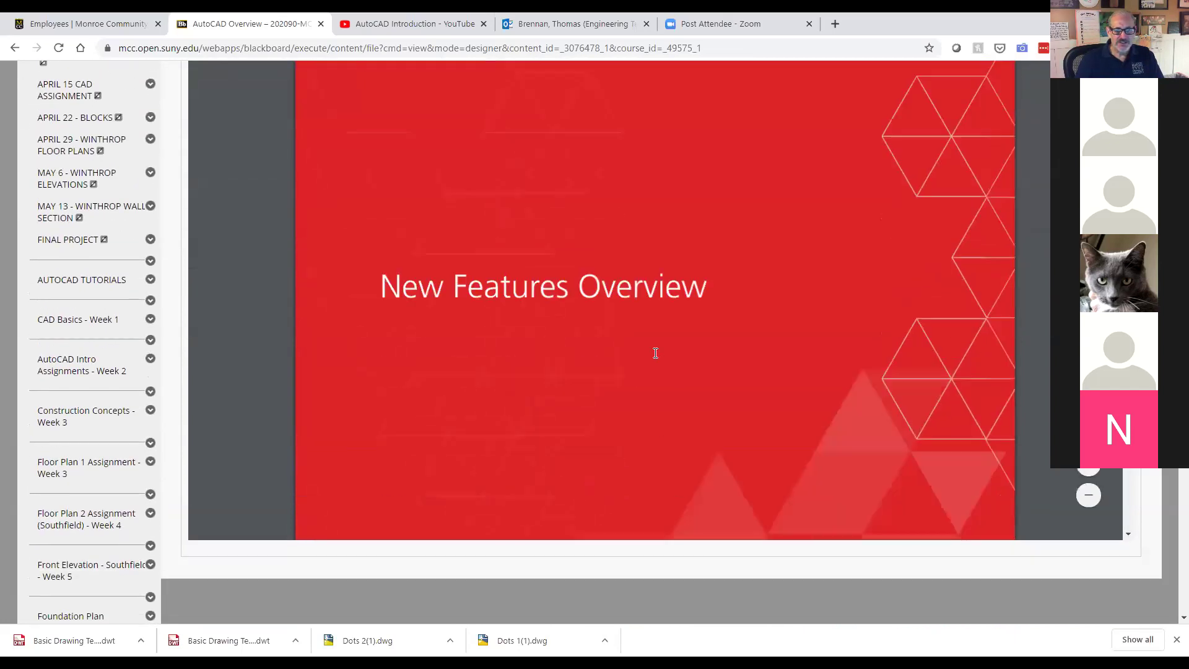
scroll(655, 353, down, 15)
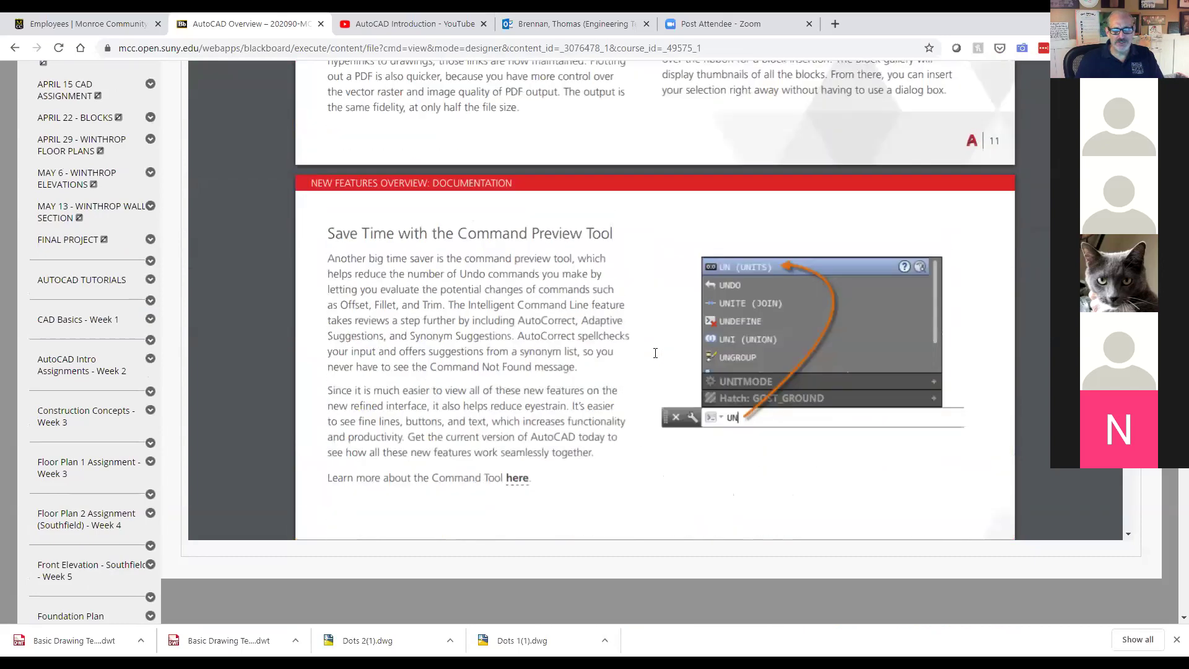
scroll(655, 352, down, 15)
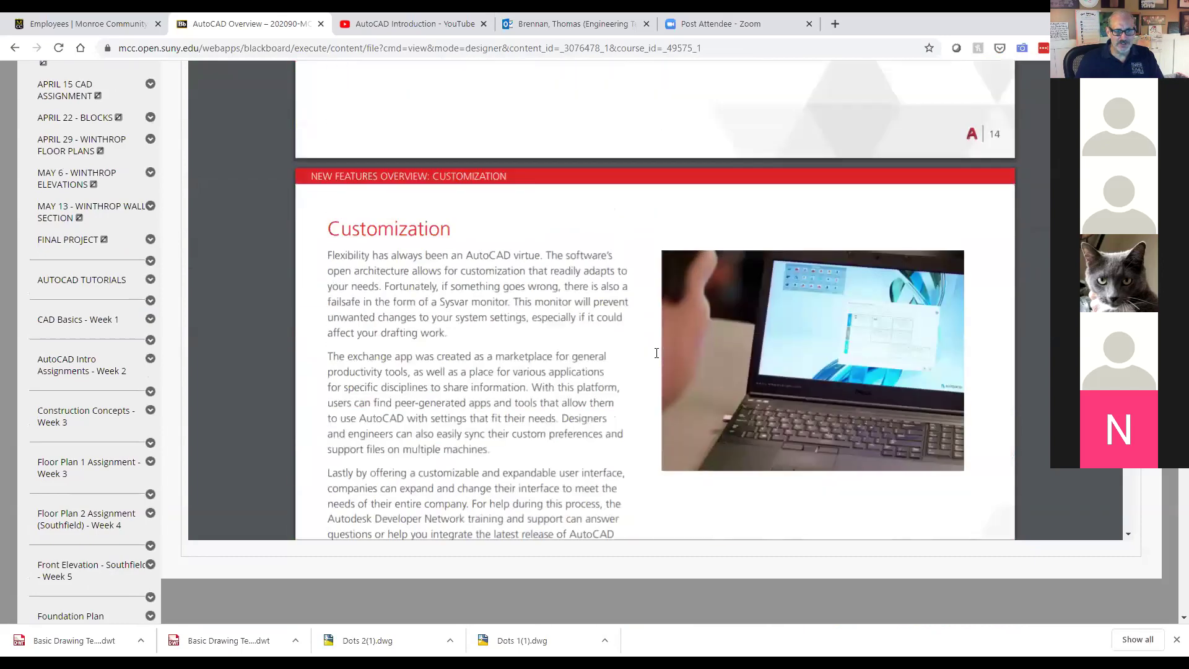
scroll(656, 352, down, 12)
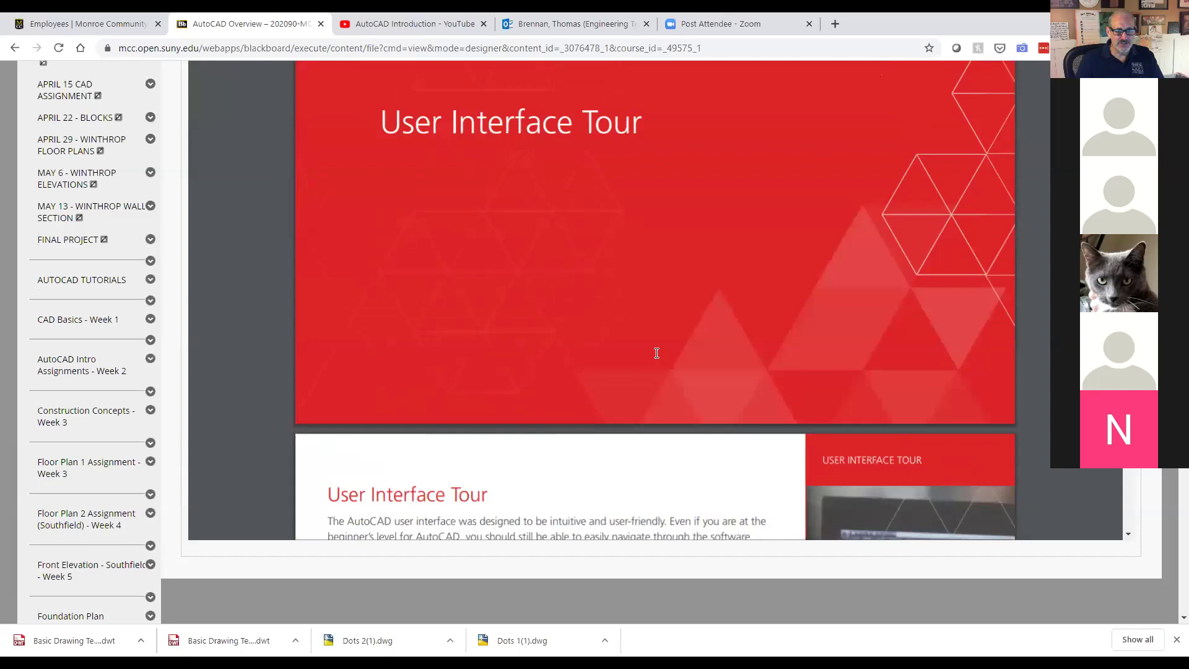
scroll(657, 353, down, 10)
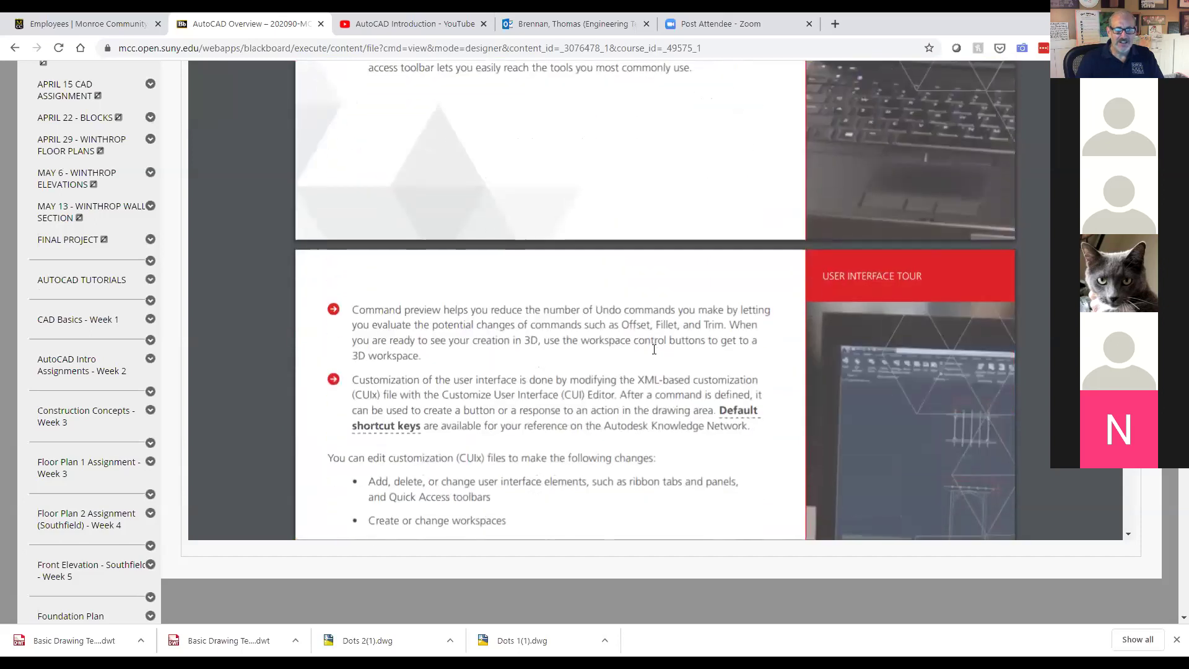
scroll(654, 349, down, 10)
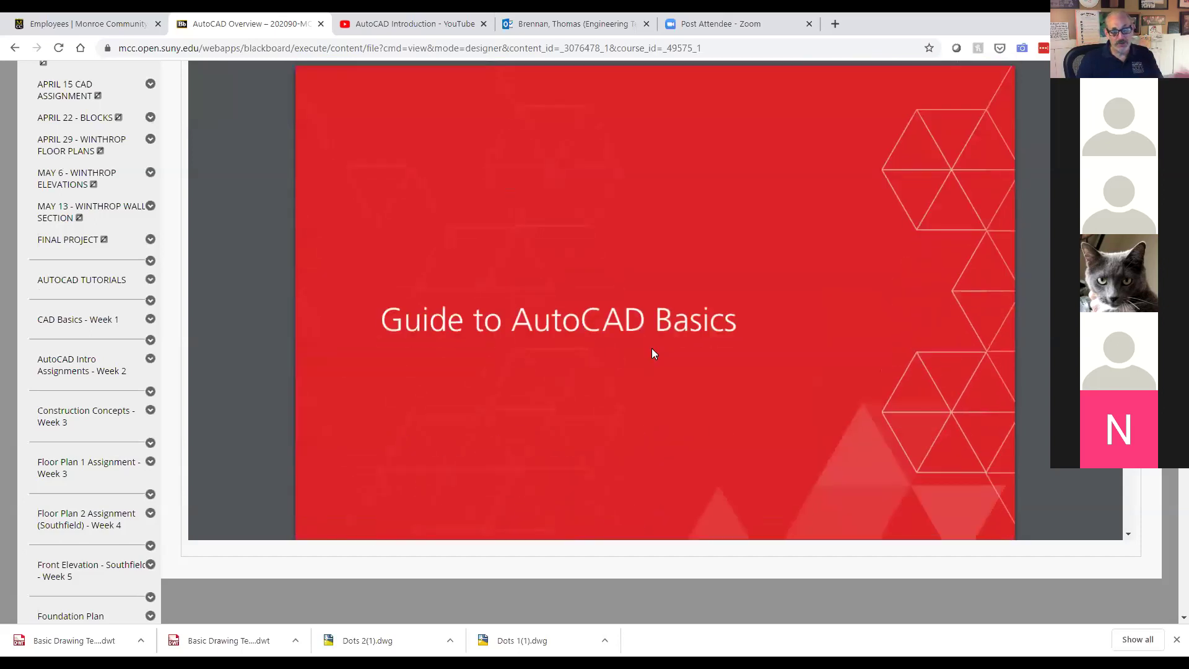
scroll(652, 350, down, 10)
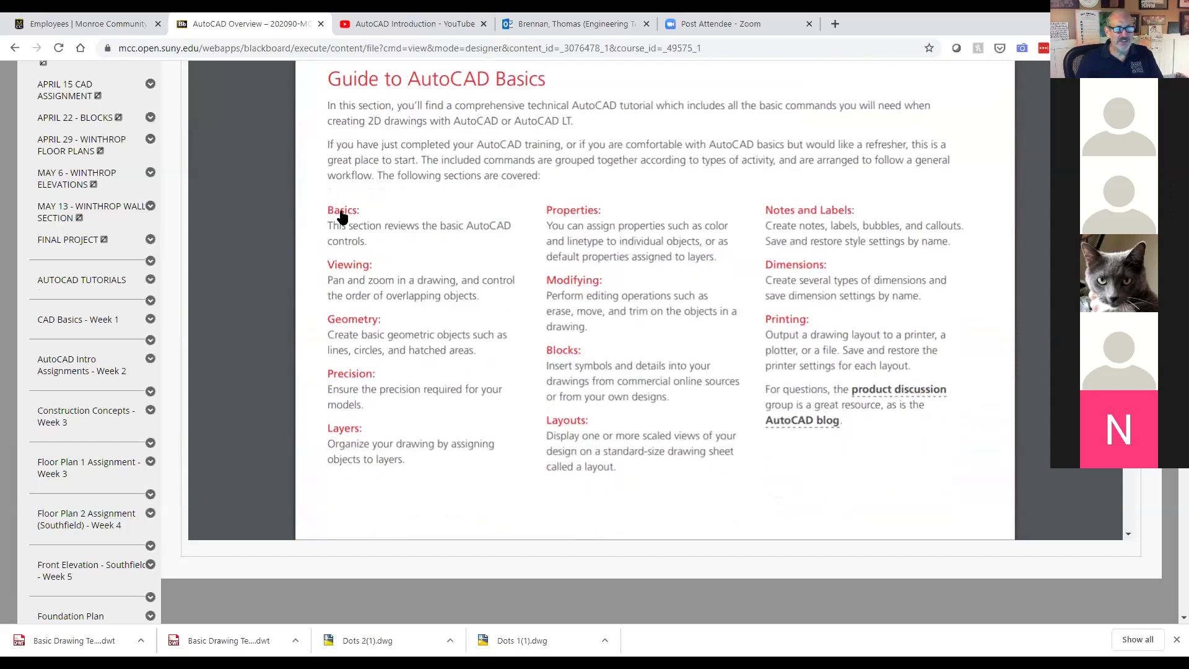
Step: Read through the guide's Basics section, then go back to the AUTOCAD TUTORIALS list
click(340, 213)
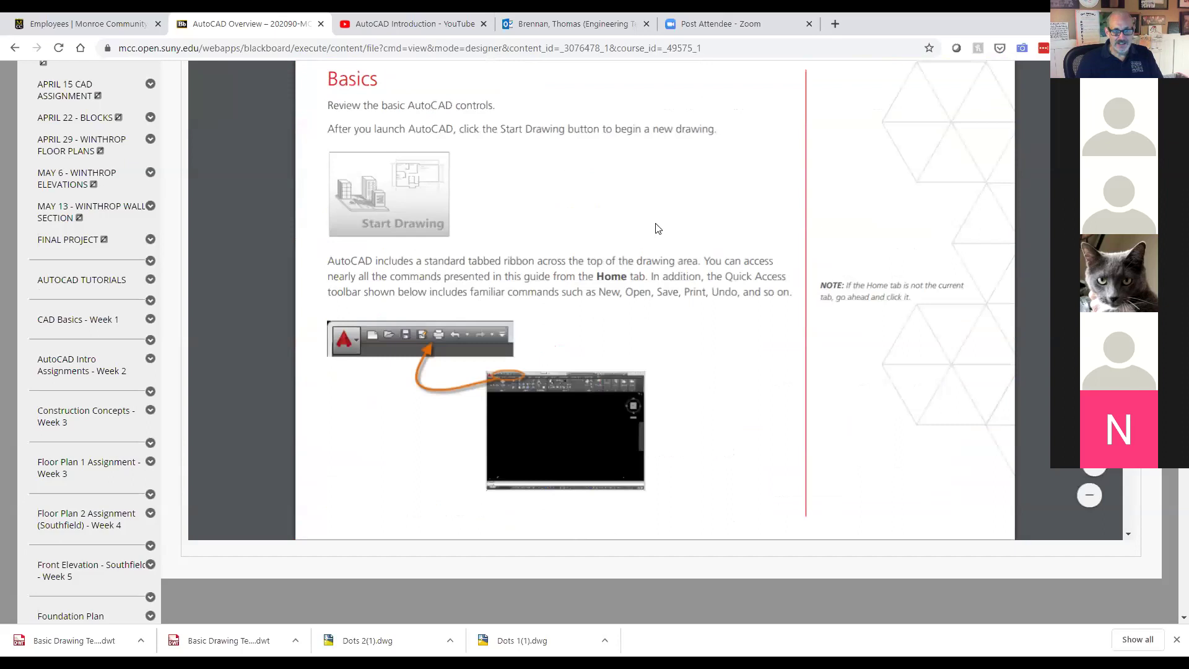
scroll(657, 228, down, 8)
scroll(655, 228, down, 10)
scroll(657, 232, down, 10)
scroll(656, 232, down, 10)
scroll(656, 232, down, 10)
scroll(655, 230, down, 10)
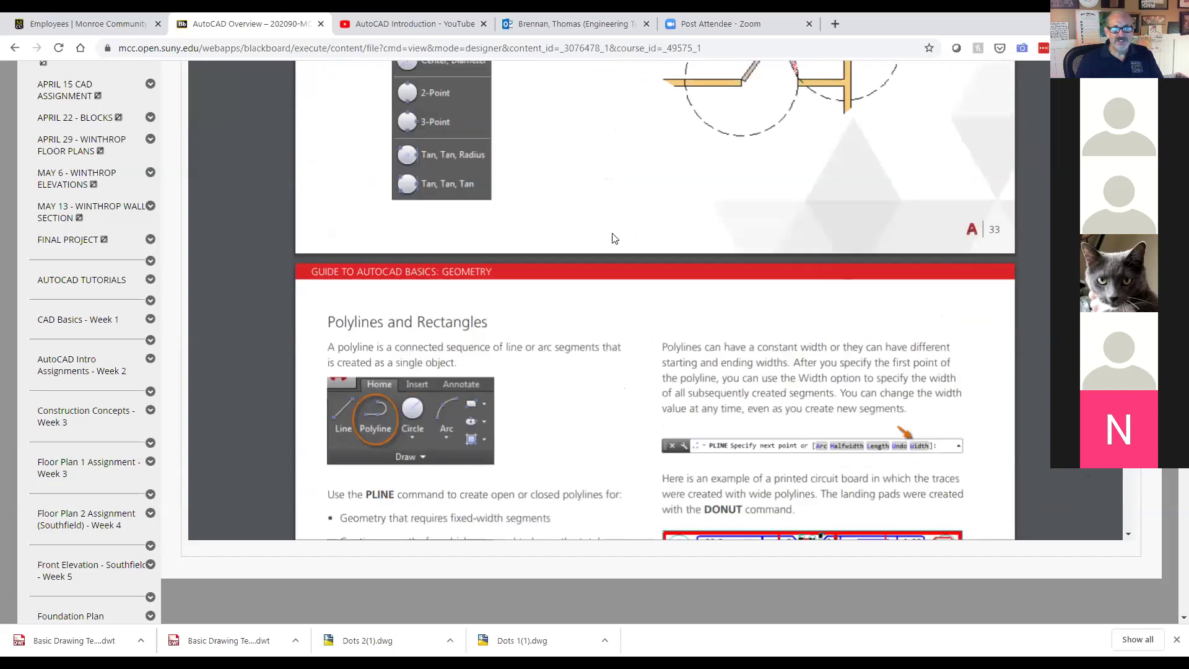
scroll(614, 247, down, 10)
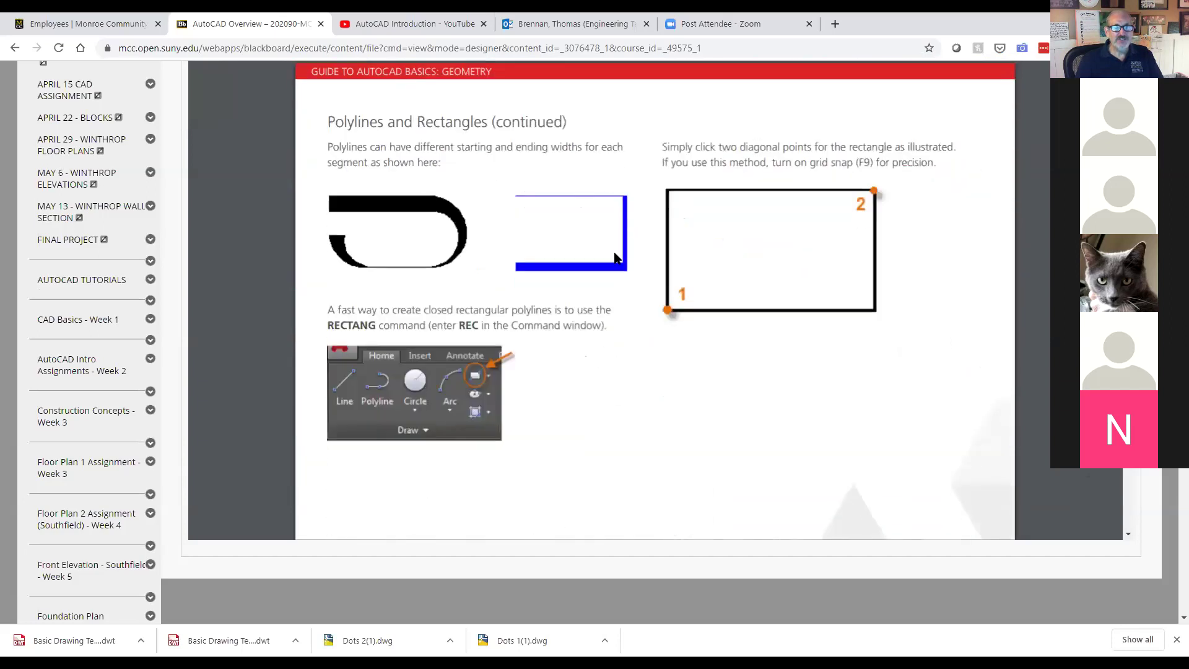
scroll(616, 257, down, 10)
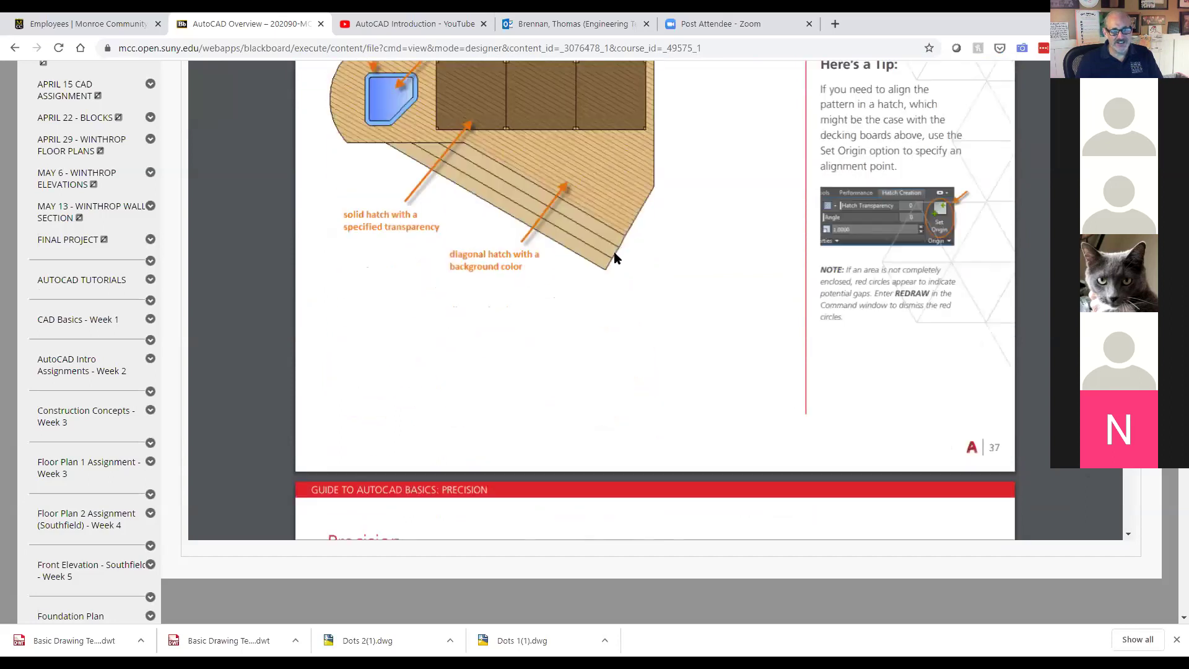
scroll(615, 258, down, 6)
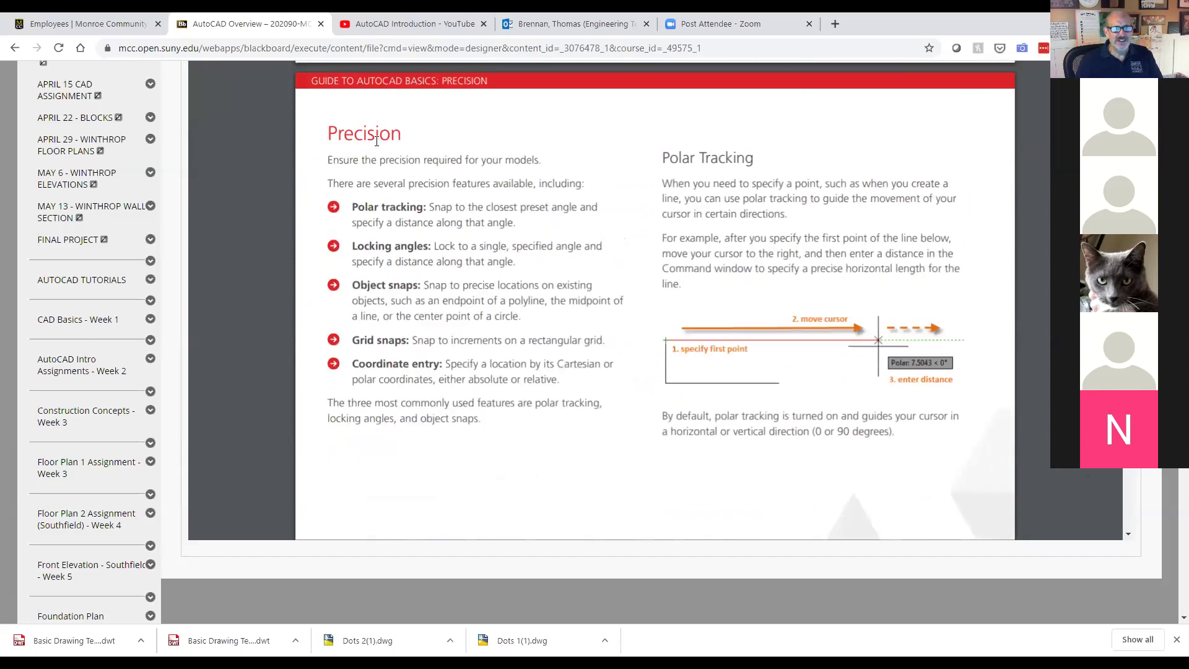
scroll(649, 329, up, 4)
scroll(648, 335, down, 12)
scroll(630, 337, down, 20)
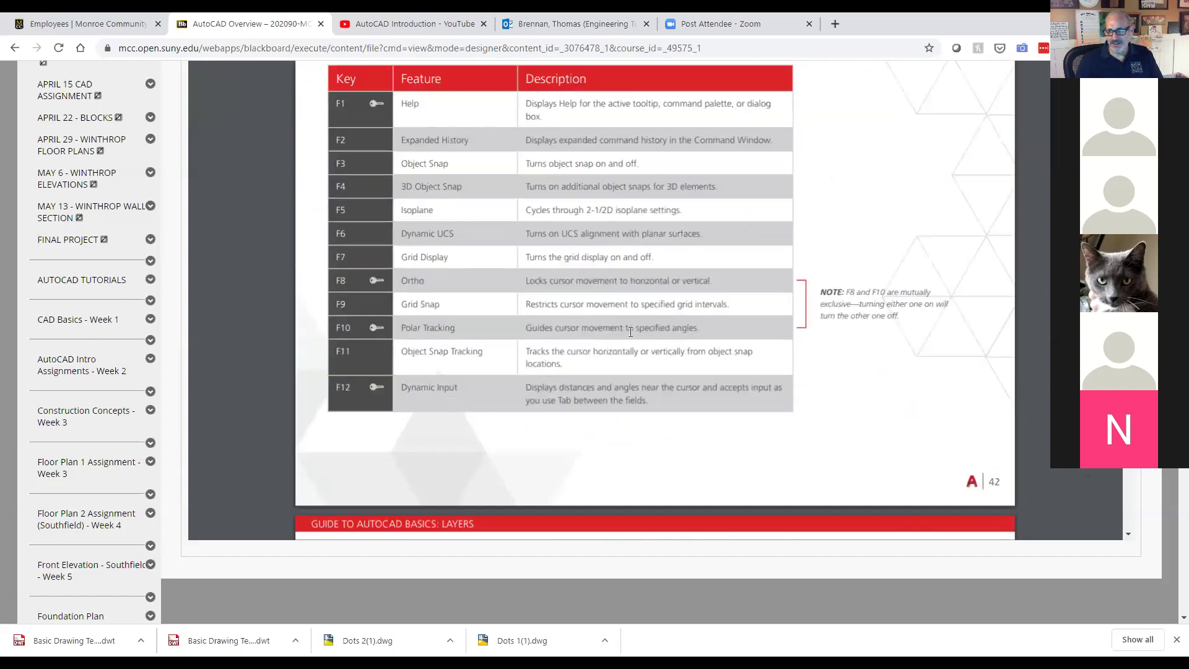
scroll(631, 335, down, 20)
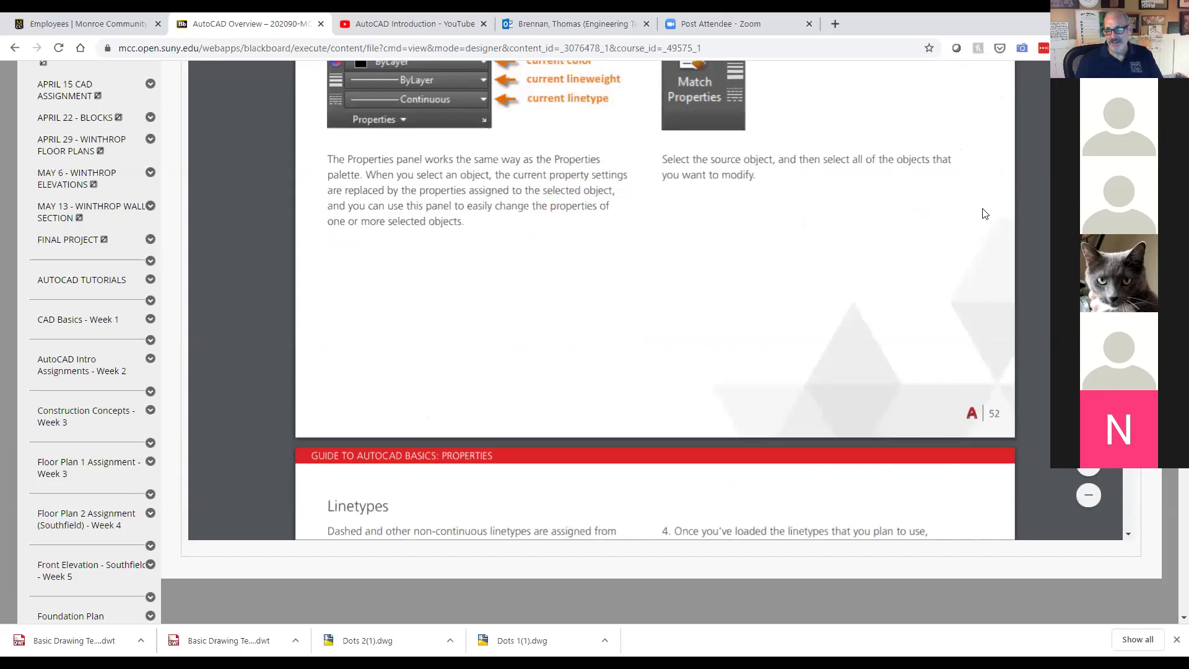
scroll(984, 214, up, 20)
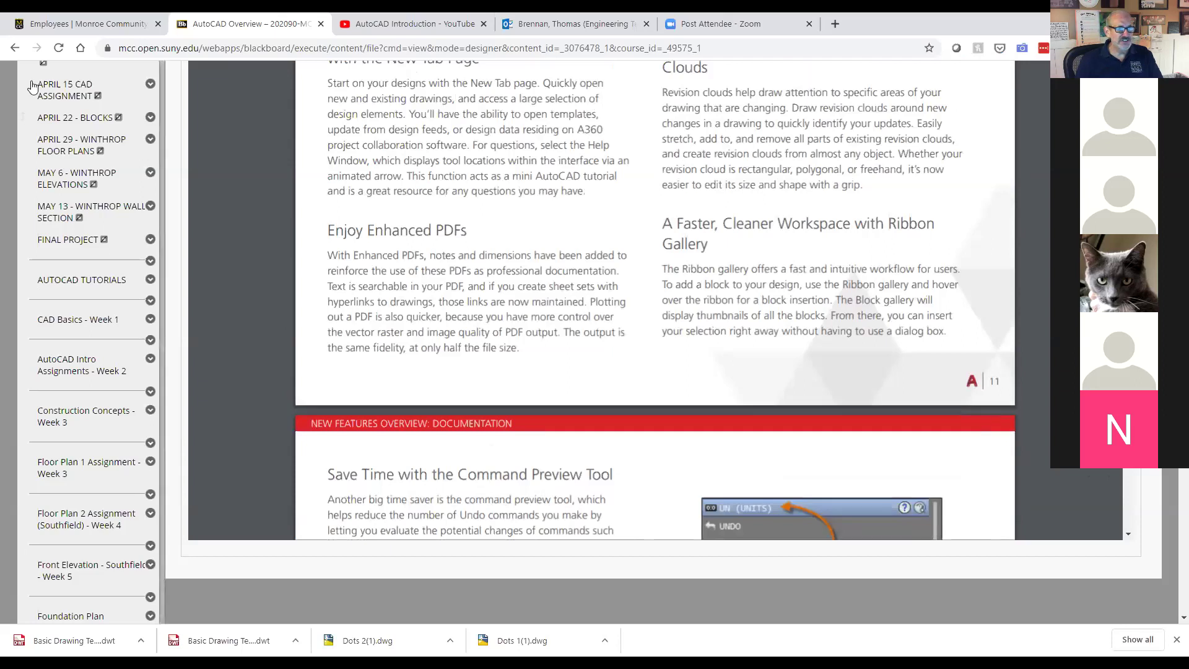
click(16, 47)
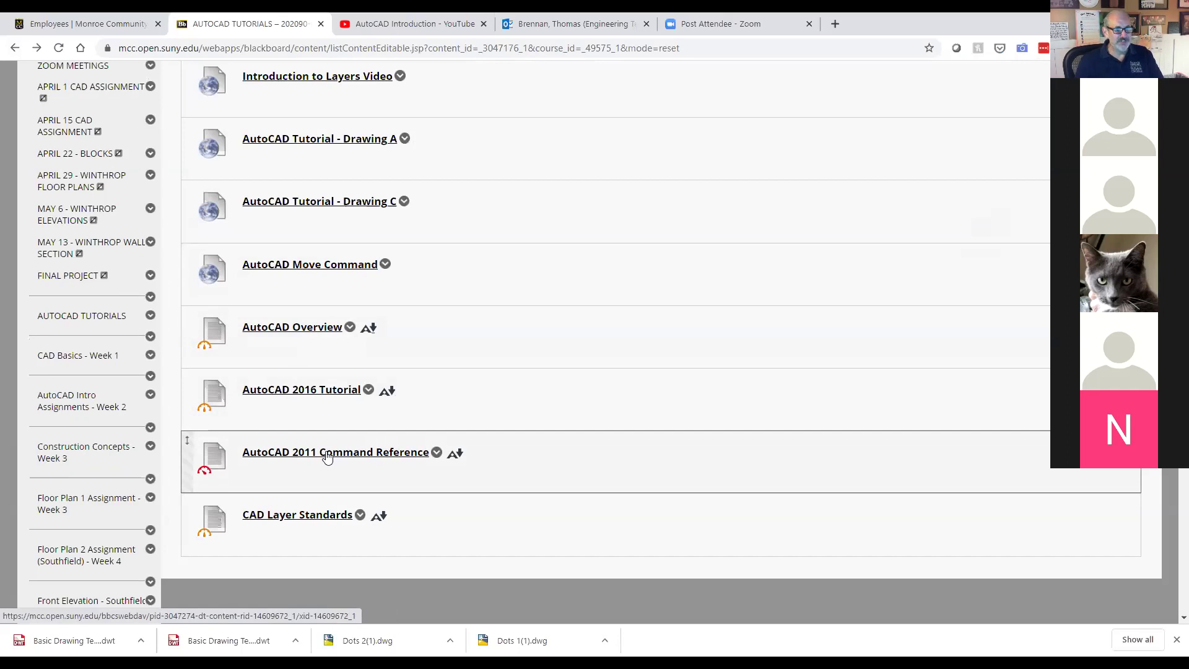
click(94, 318)
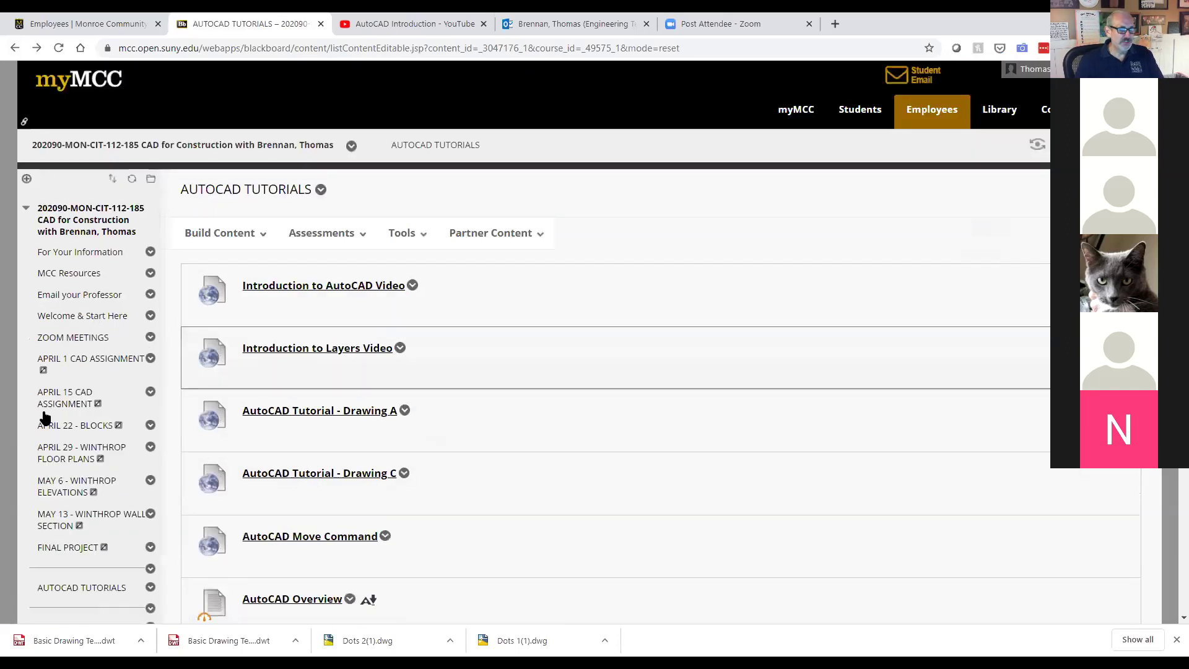
scroll(275, 435, down, 6)
scroll(227, 442, up, 5)
scroll(148, 452, down, 2)
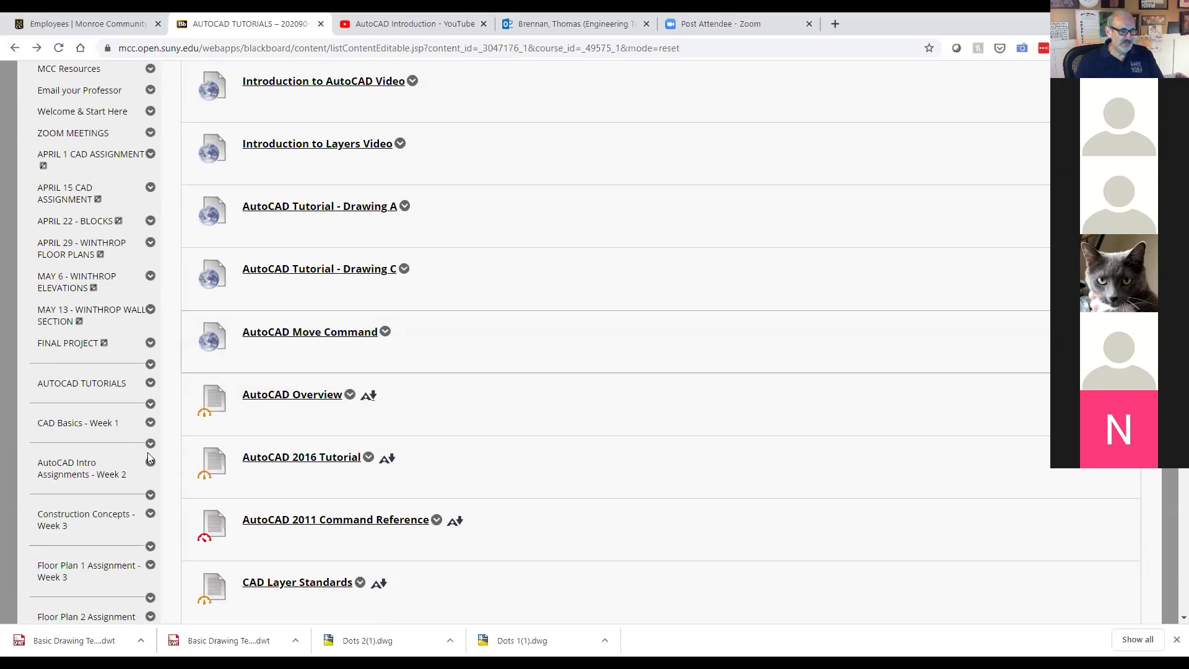
Step: Scroll through the CAD Basics - Week 1 items, then open AutoCAD Intro Assignments - Week 2
click(83, 426)
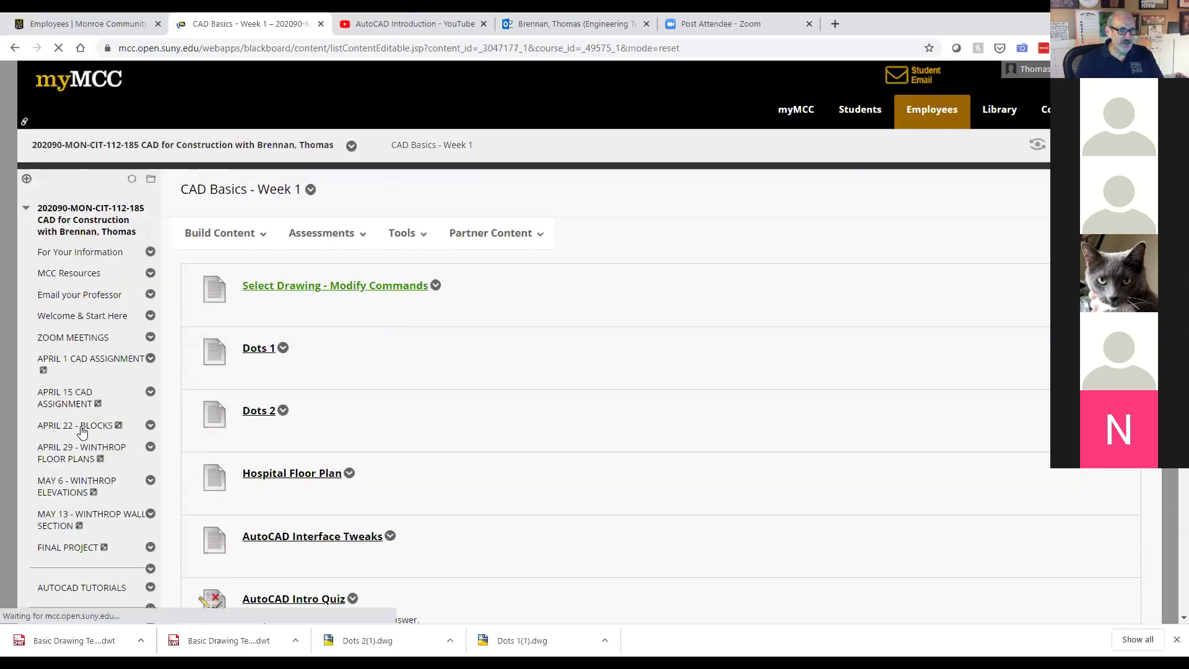
scroll(334, 316, down, 1)
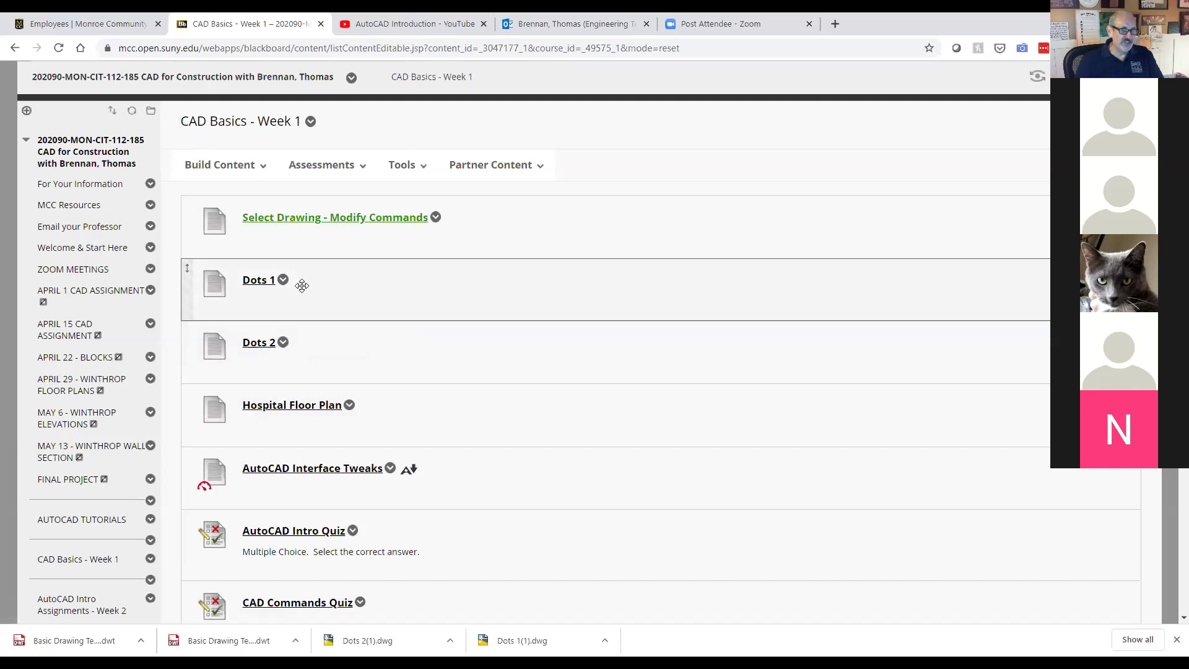
scroll(303, 281, down, 2)
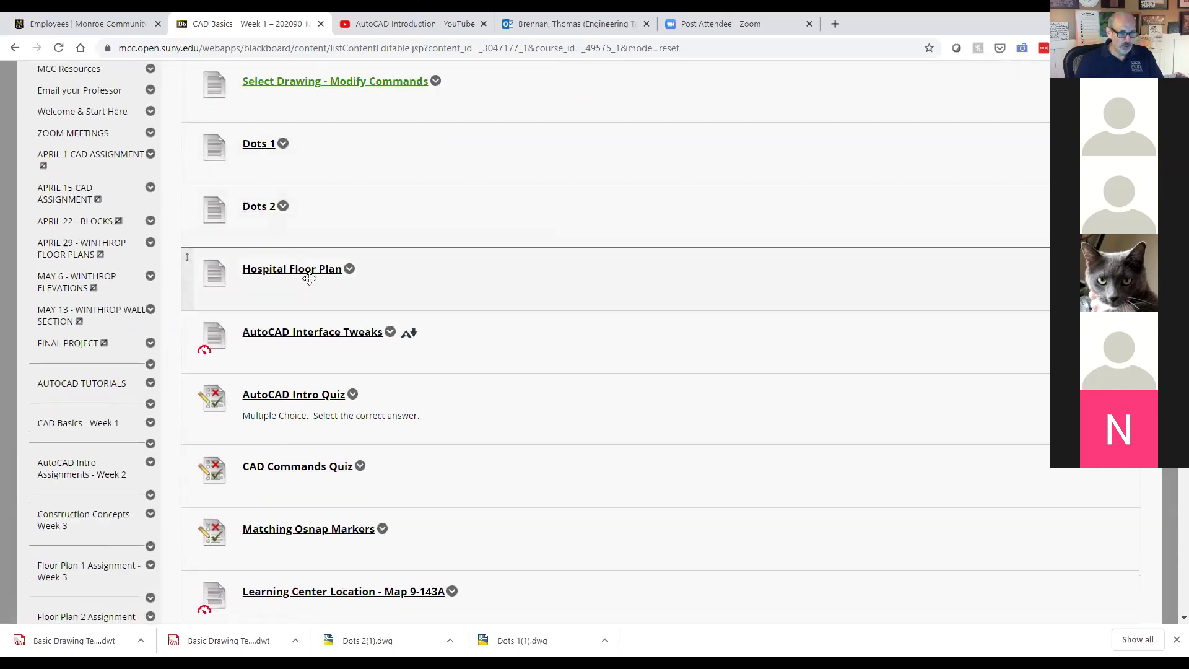
scroll(490, 380, down, 4)
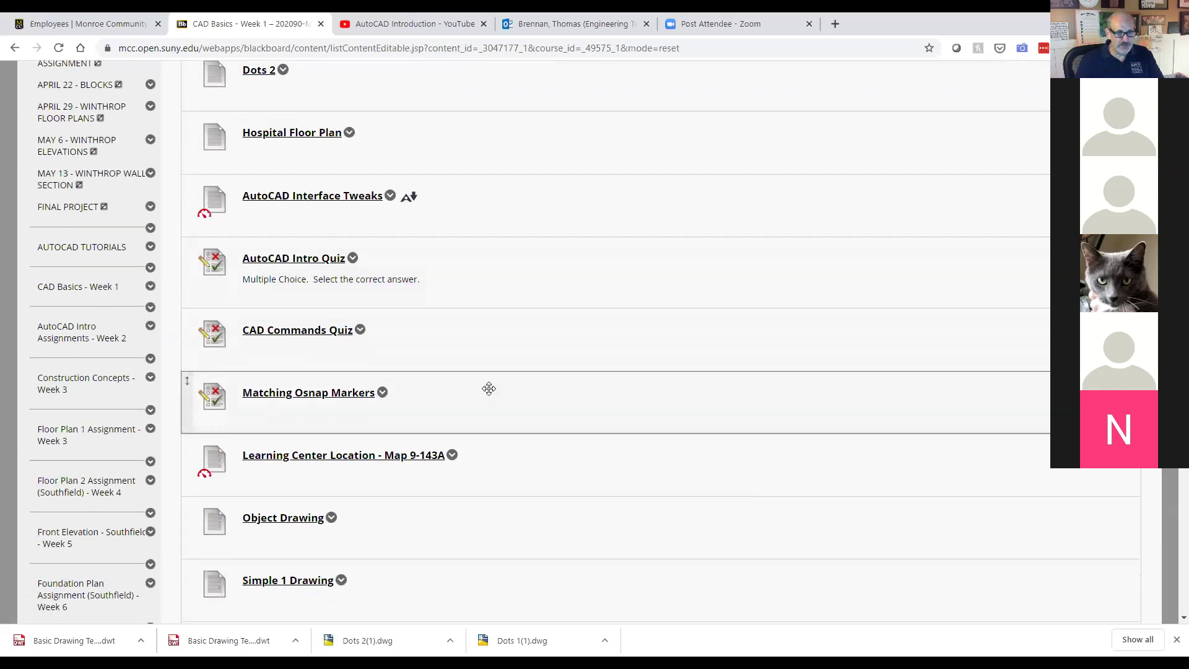
scroll(489, 388, down, 1)
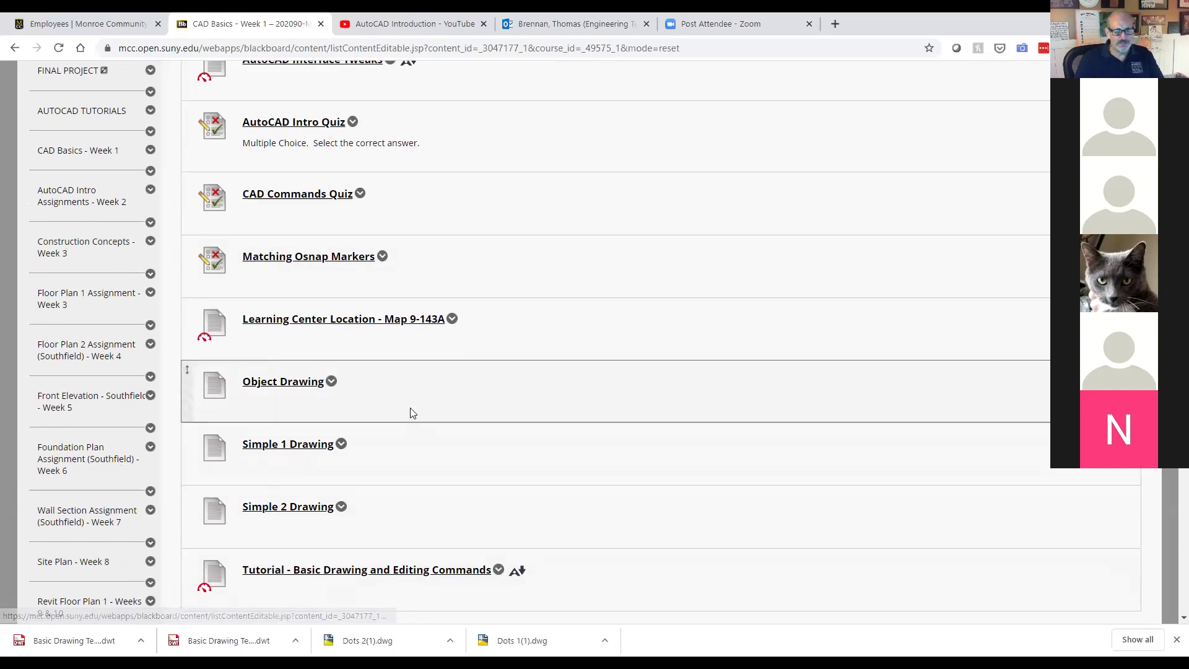
scroll(124, 473, down, 1)
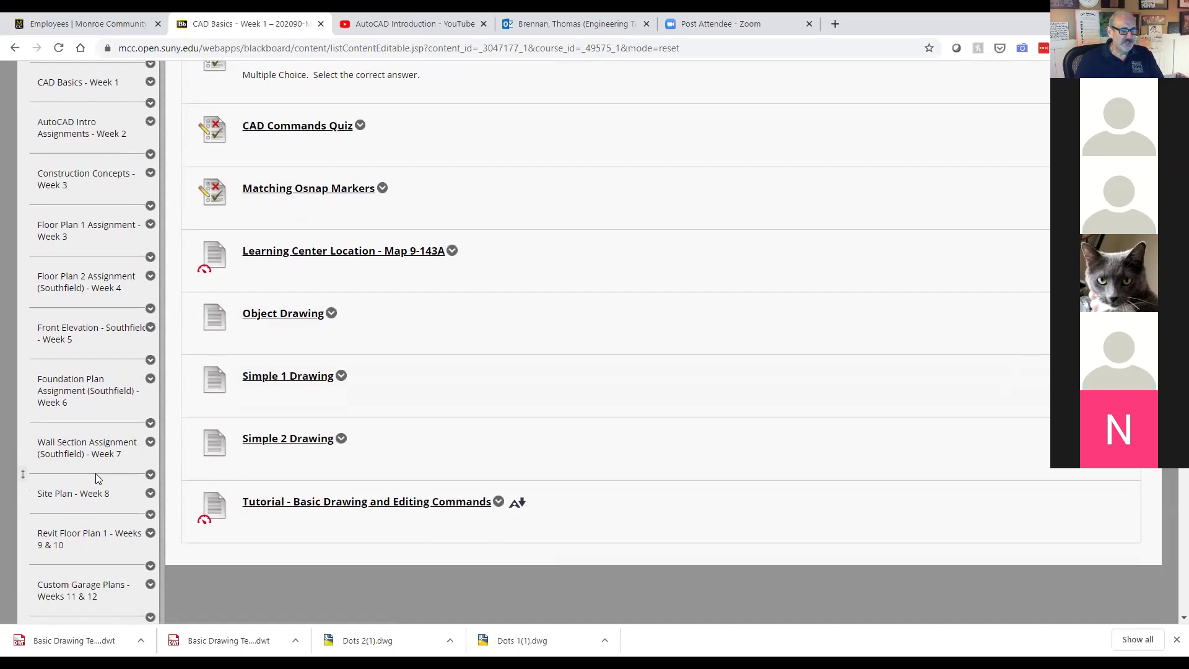
scroll(95, 473, up, 2)
scroll(95, 473, up, 3)
scroll(95, 473, down, 1)
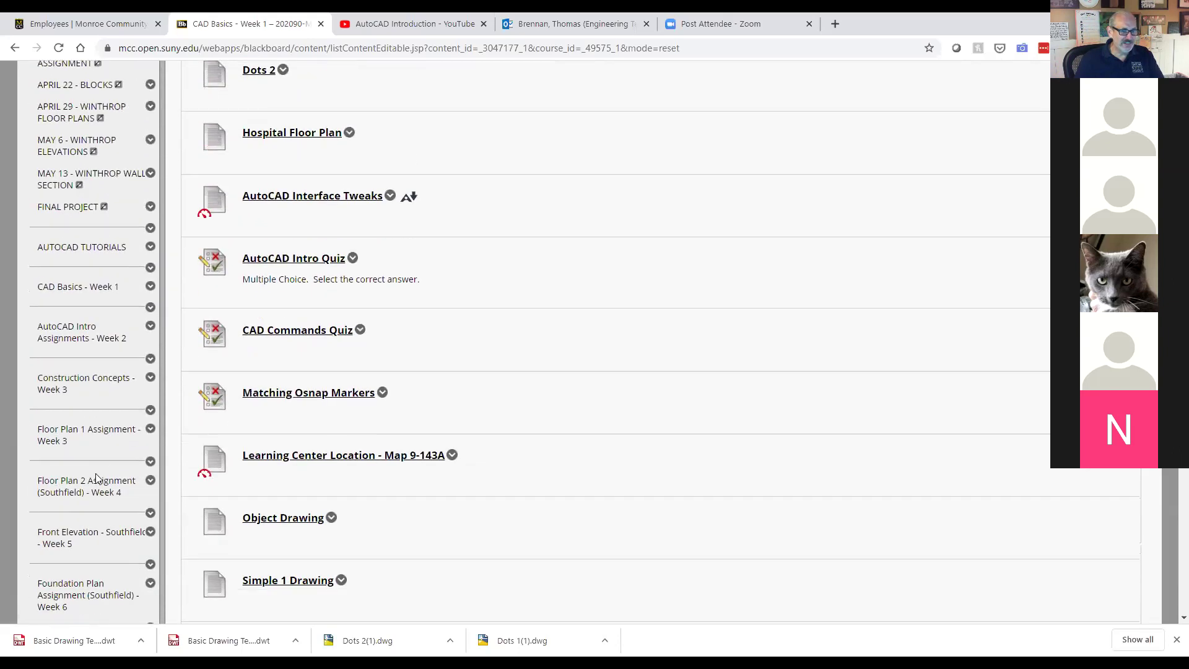
click(63, 334)
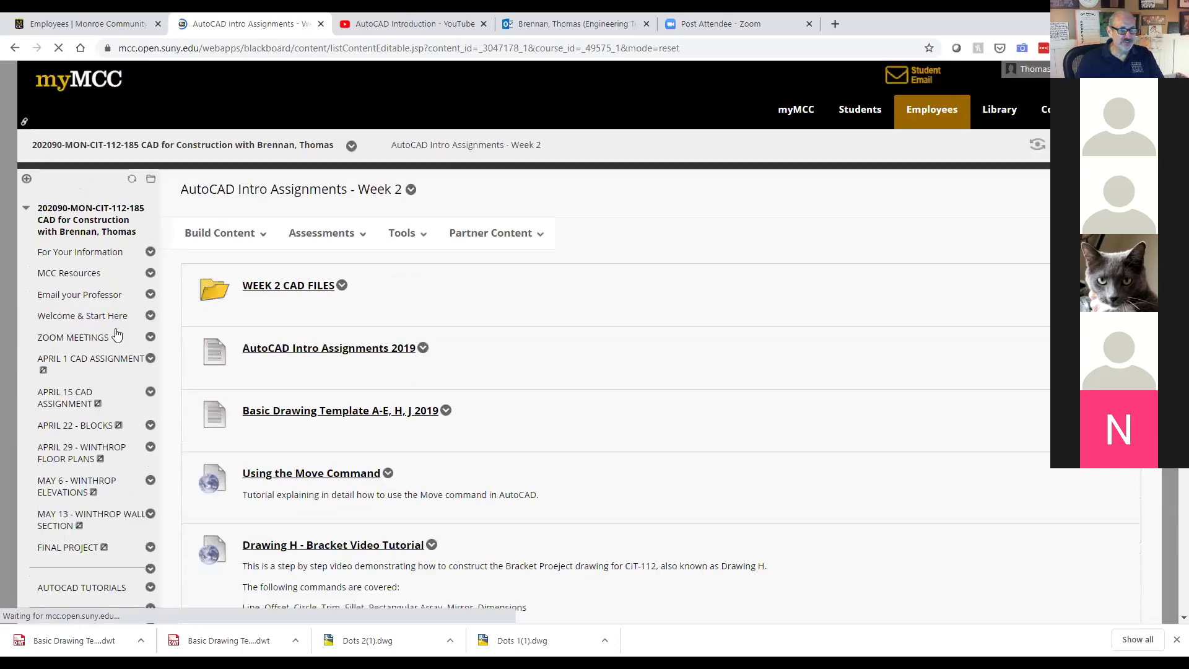
Step: Scroll down the Week 2 items to the Drawing D–K uploads, then back up to the top
scroll(464, 309, down, 1)
scroll(464, 308, down, 1)
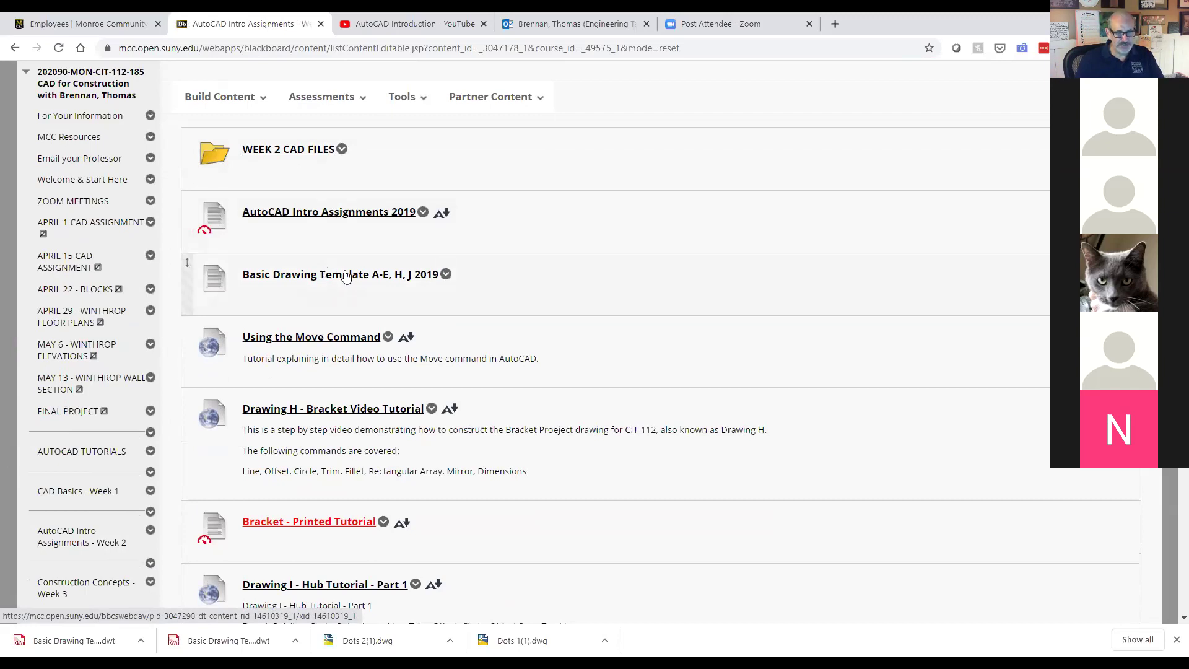
scroll(339, 280, down, 2)
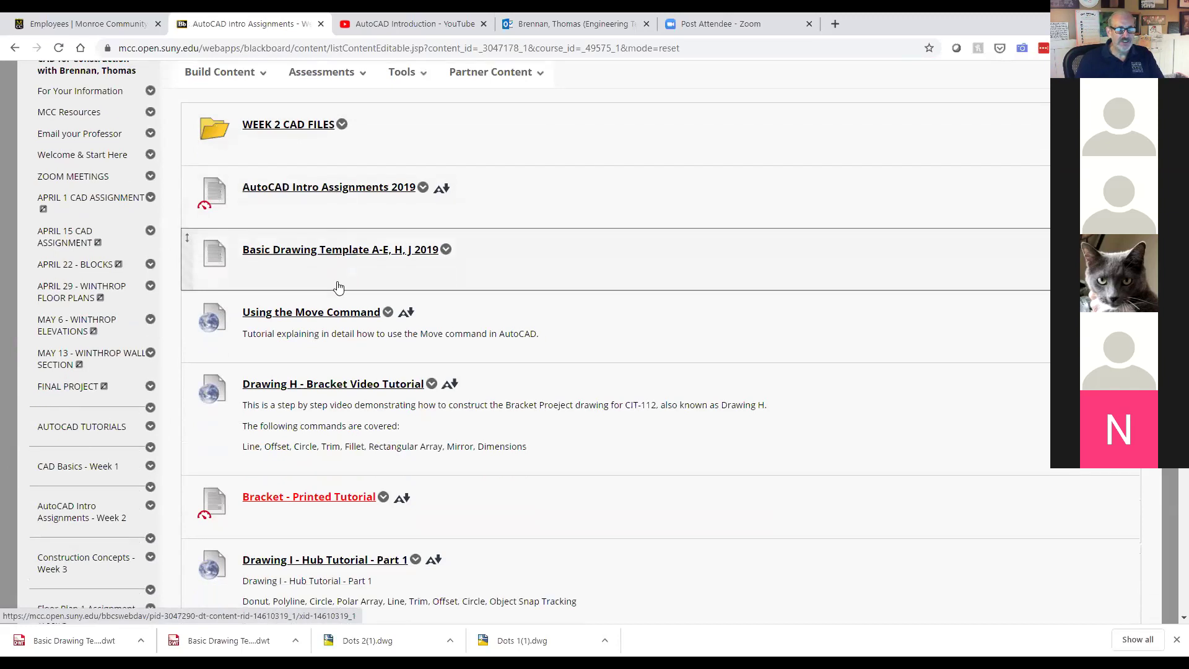
scroll(344, 276, down, 6)
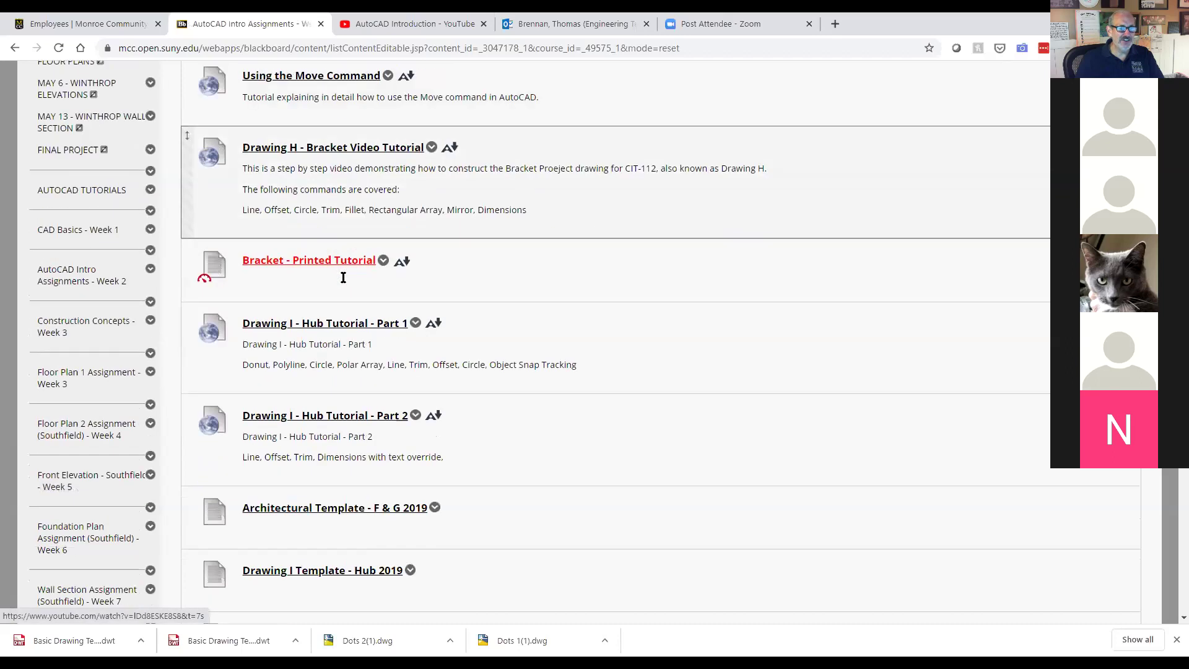
scroll(344, 280, down, 9)
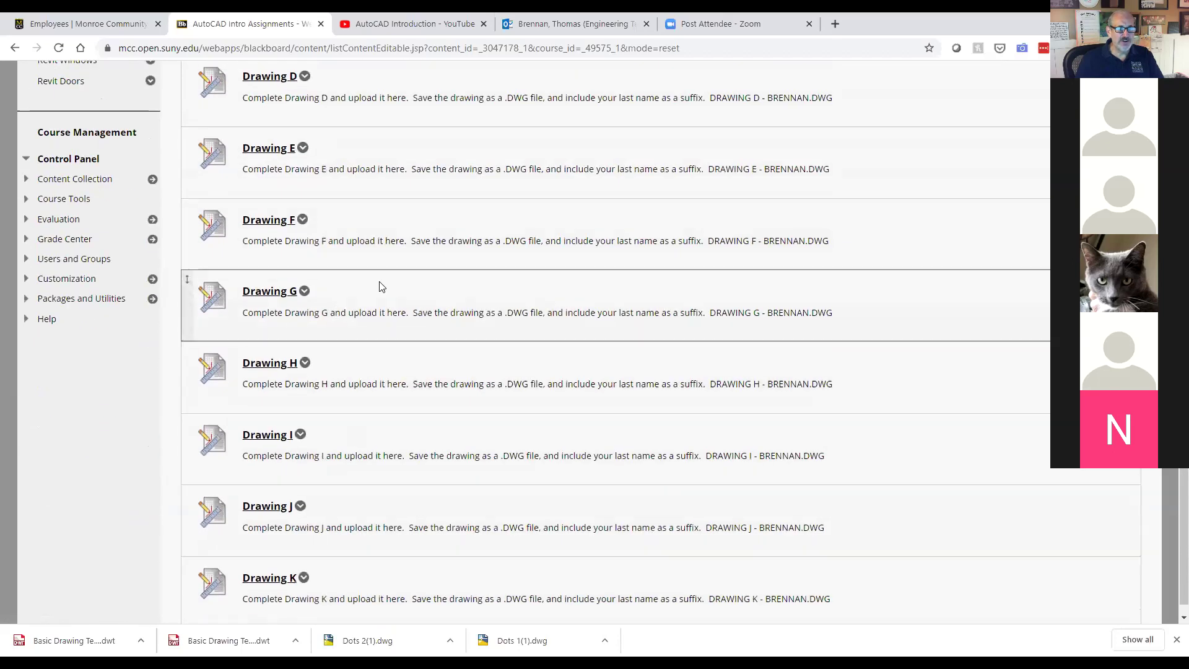
scroll(381, 285, up, 20)
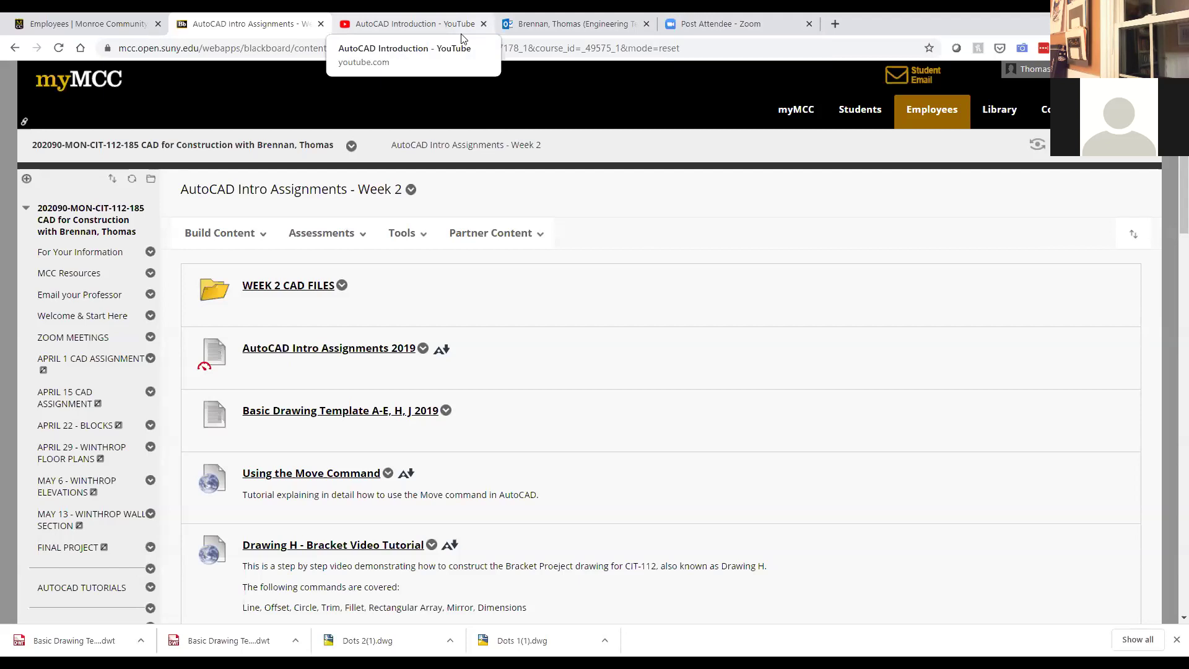
Step: Switch from the Blackboard course page to the Outlook webmail and show the Inbox
click(87, 25)
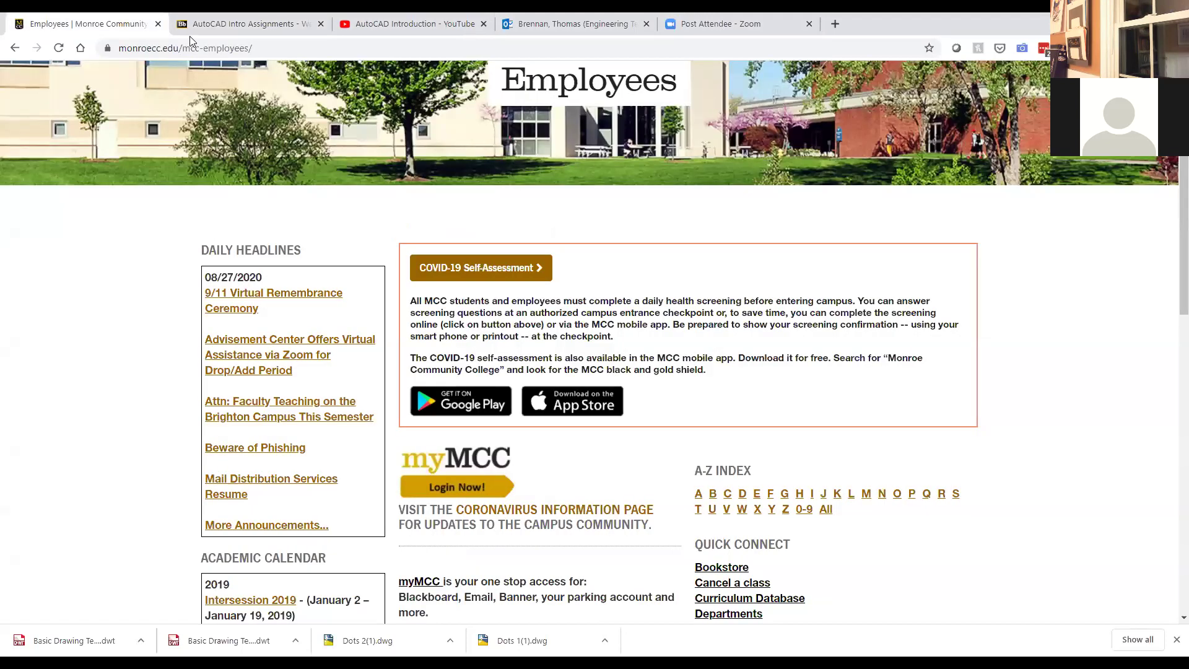
click(190, 31)
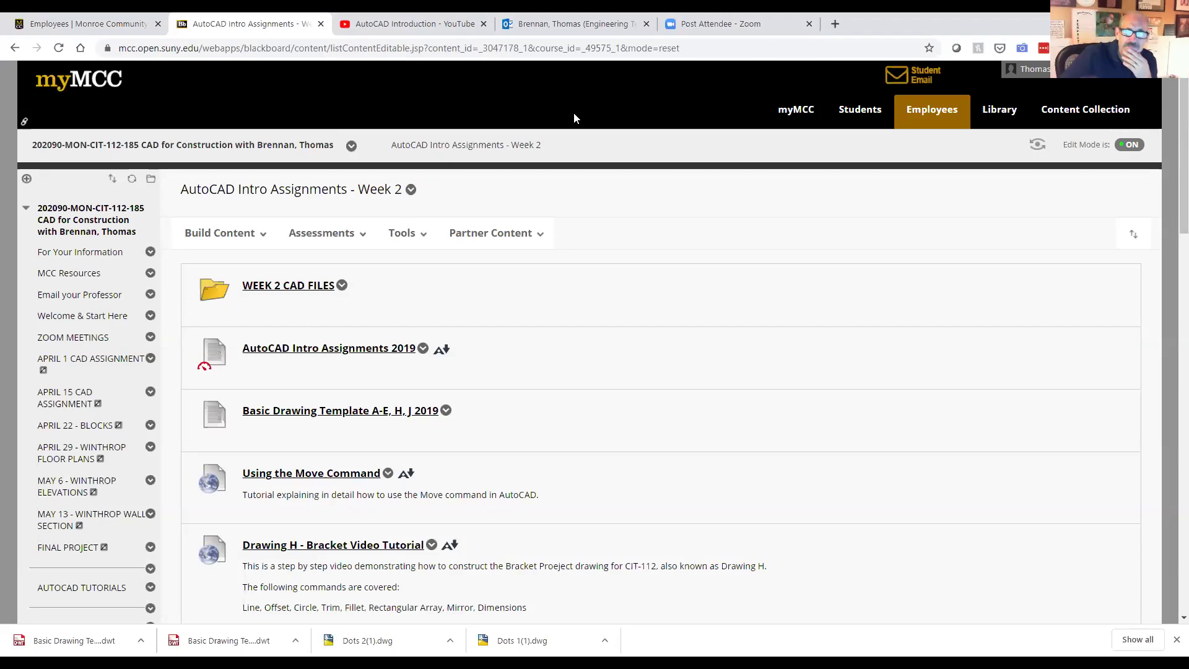
click(540, 30)
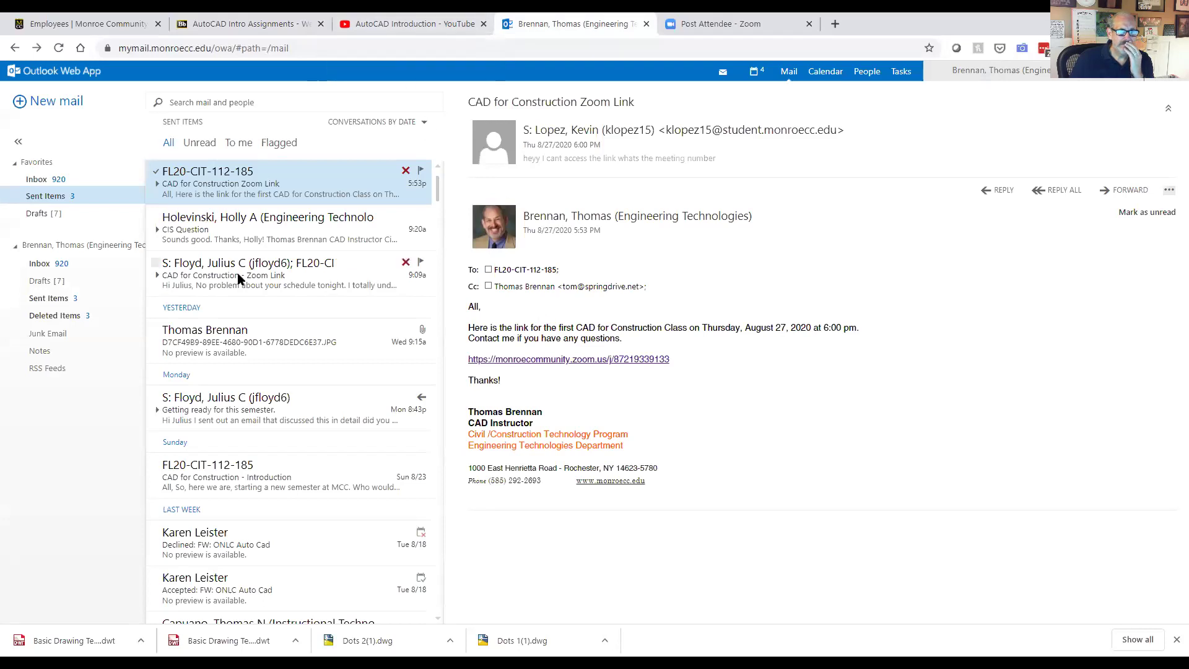
scroll(229, 280, down, 1)
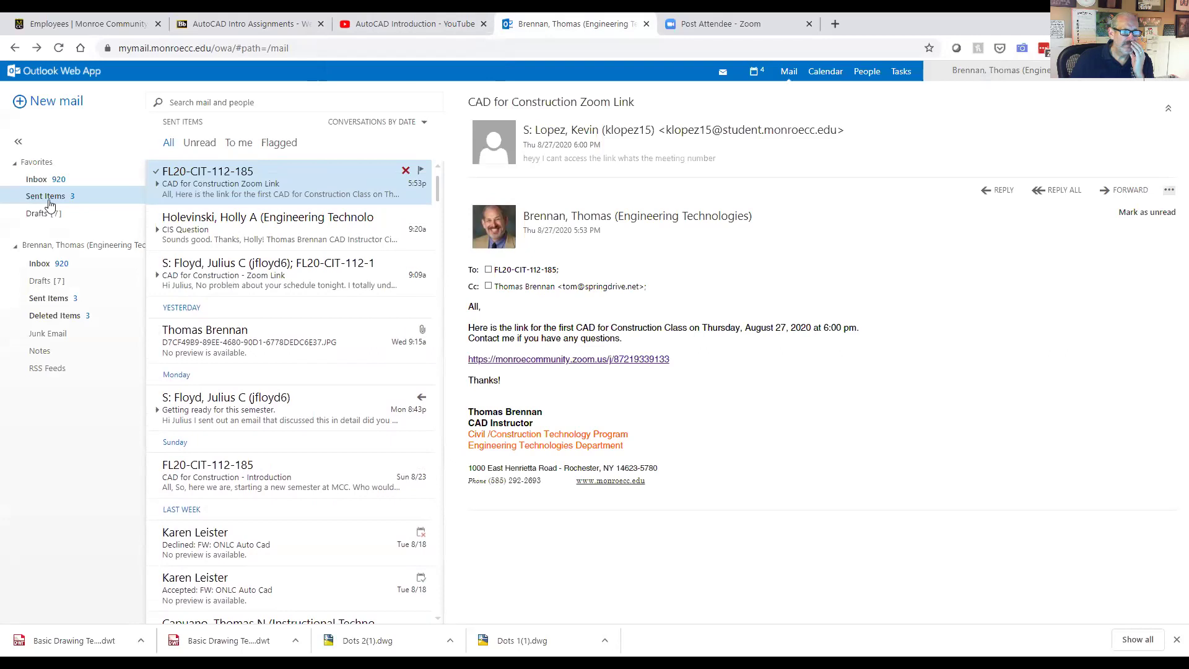
click(49, 181)
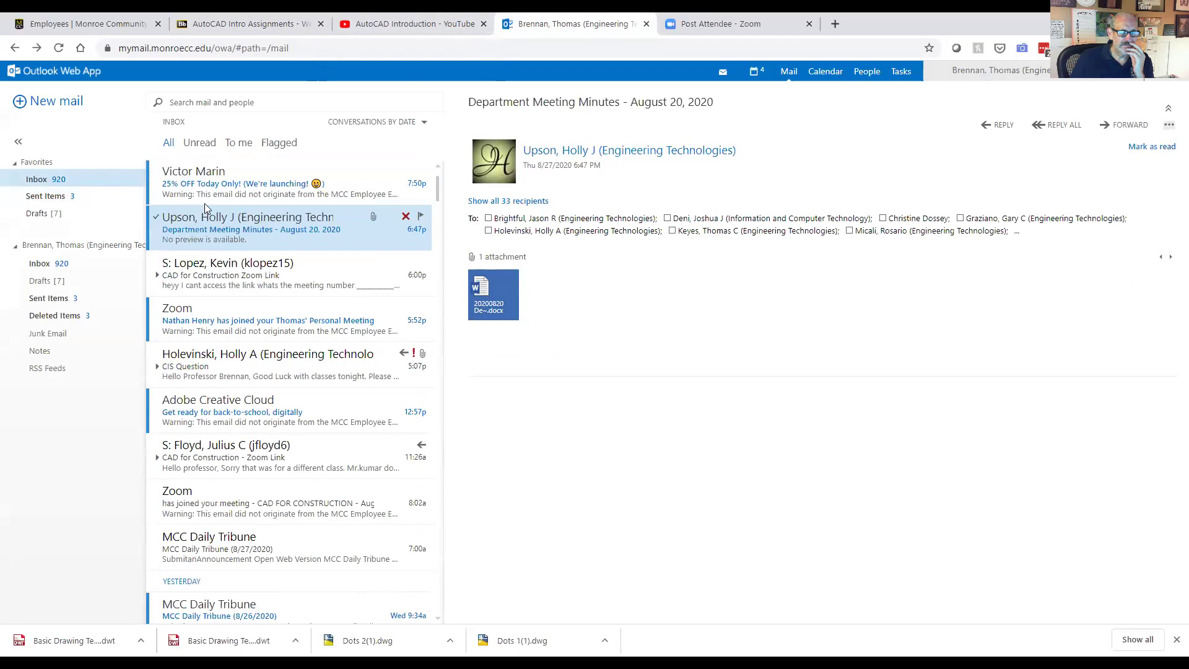
Step: Open the student's Zoom link email, expand the thread's messages, and start a reply
click(204, 273)
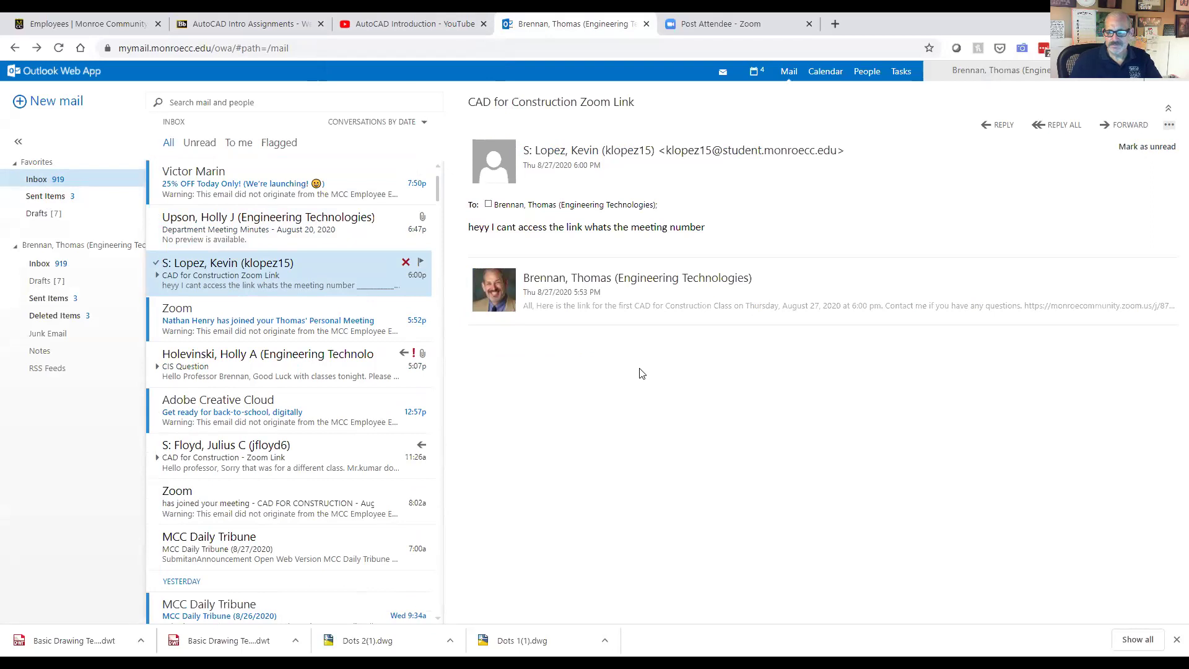
click(710, 307)
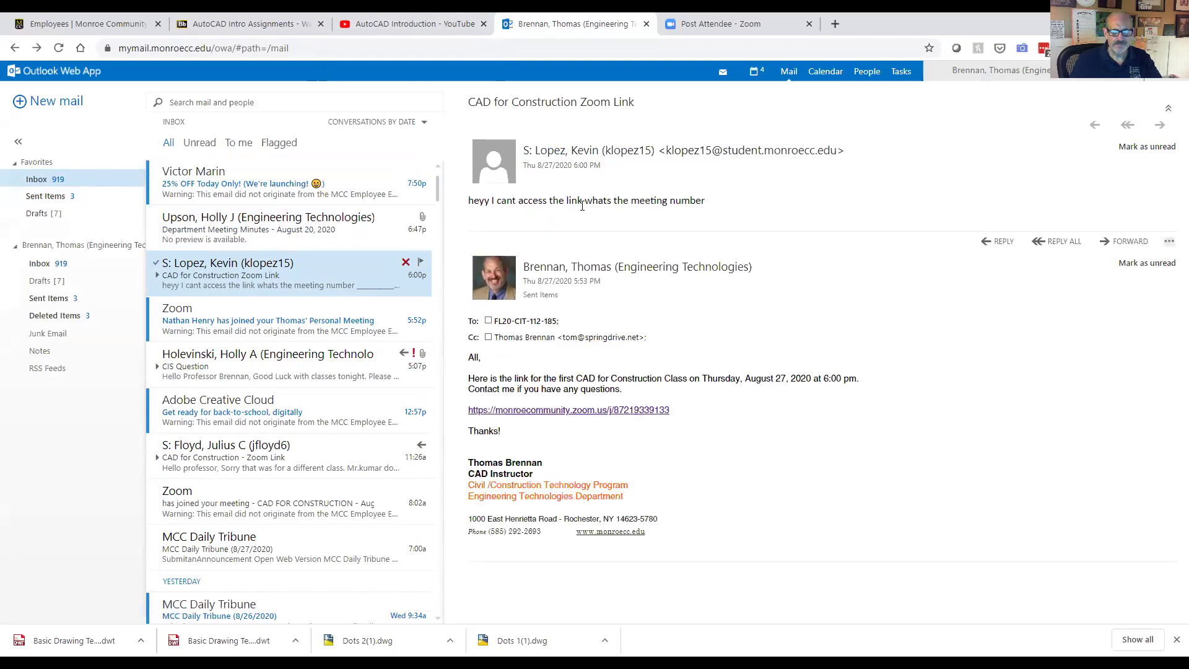
click(737, 201)
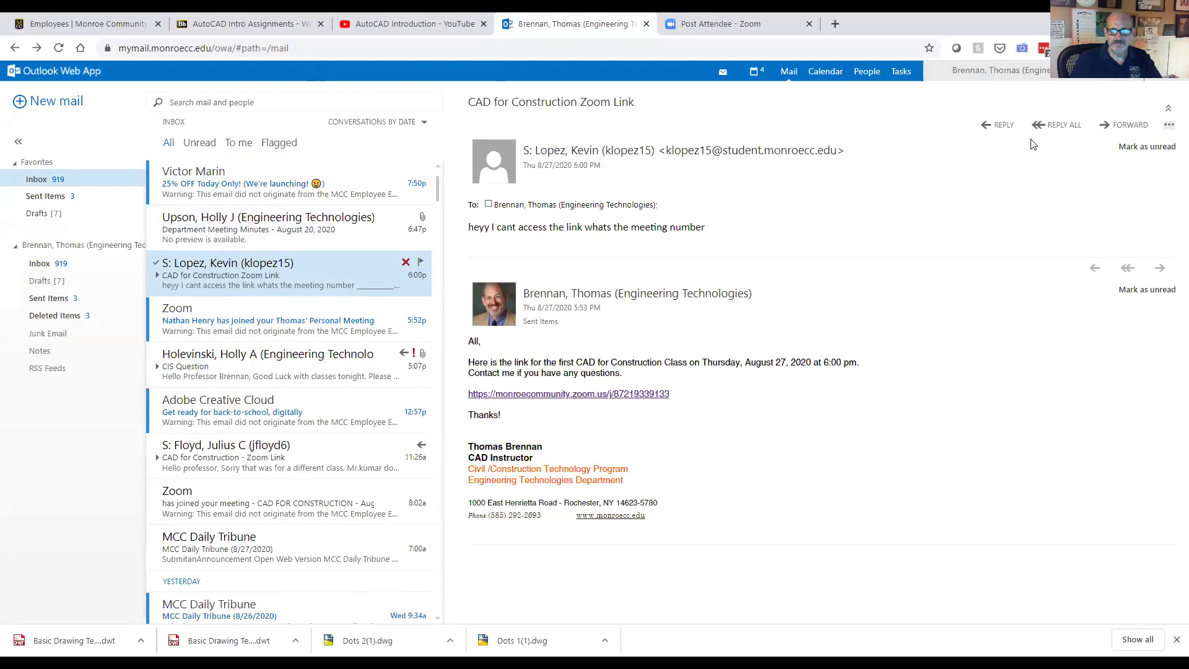
click(1048, 125)
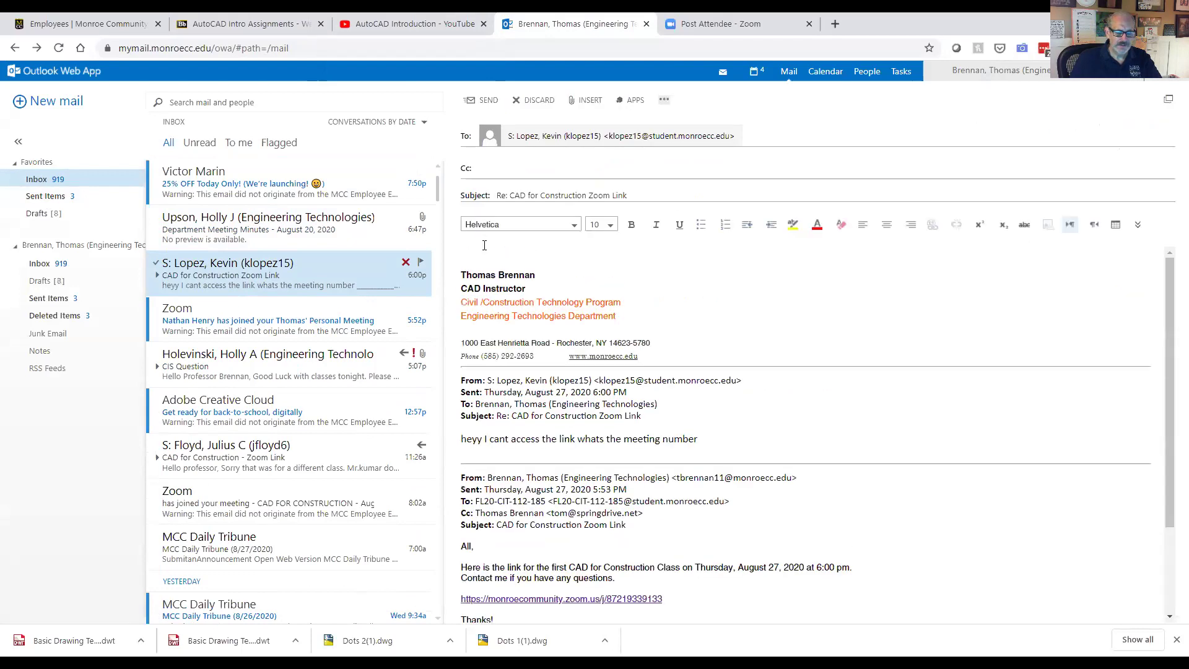
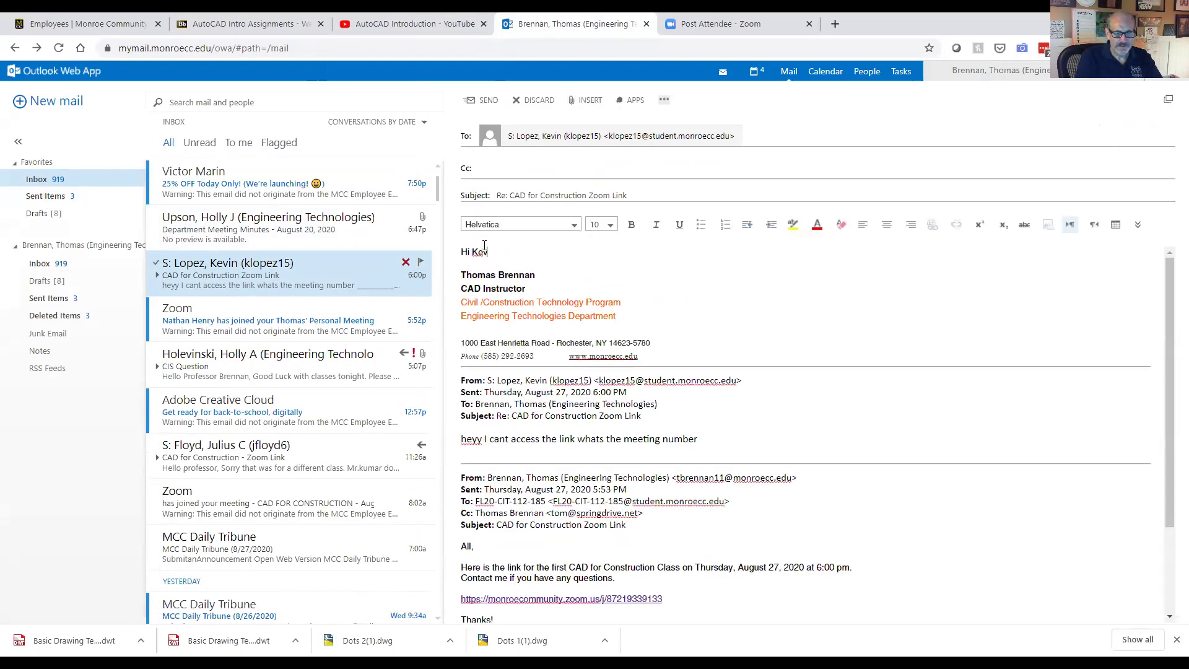
Step: Greet the student and apologise that the Zoom link failed, noting everybody else could log in
key(Return)
key(Return)
text(I am sorry you were unable to access the Zoom link )
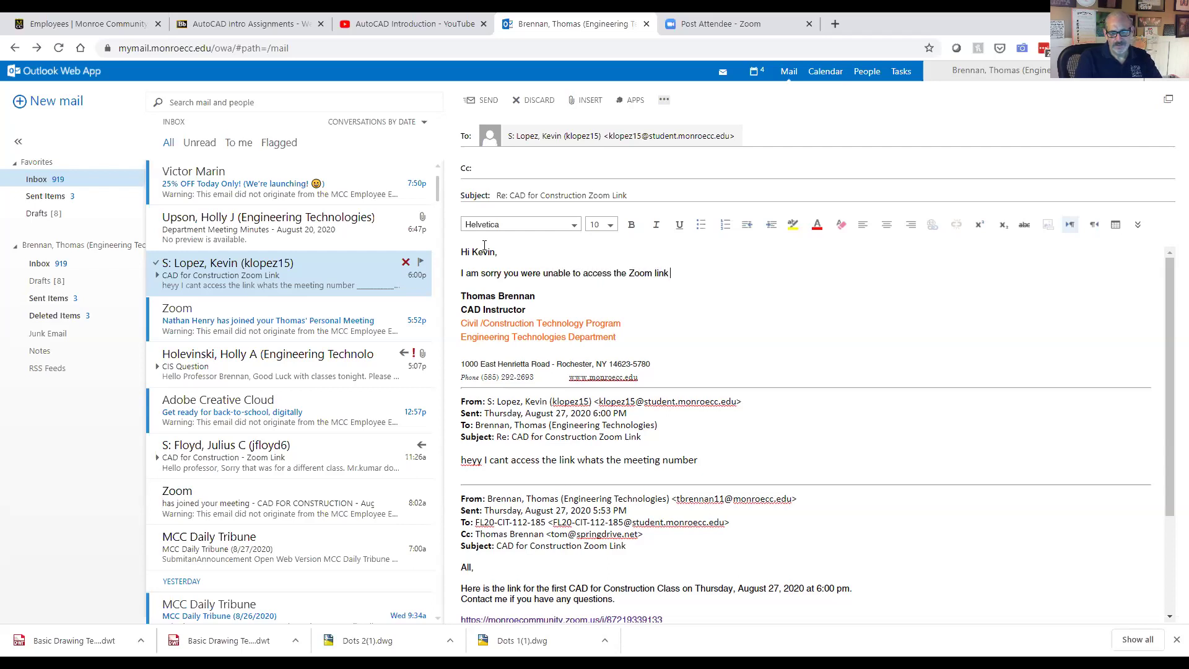
text( Everyon)
key(BackSpace)
key(BackSpace)
text(body else was able to login)
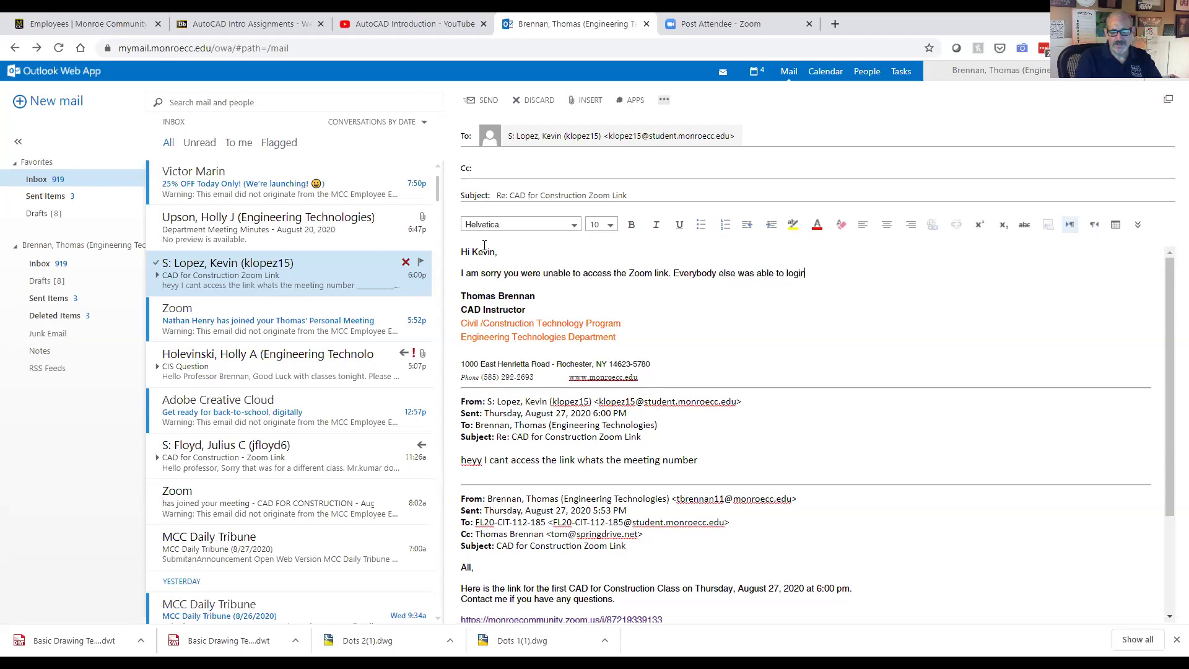
text(, so I am not sure)
text( what your)
Step: End the sentence with 'not sure what the problem was' and begin a new line 'I will be'
key(BackSpace)
key(BackSpace)
key(BackSpace)
key(BackSpace)
text(e p)
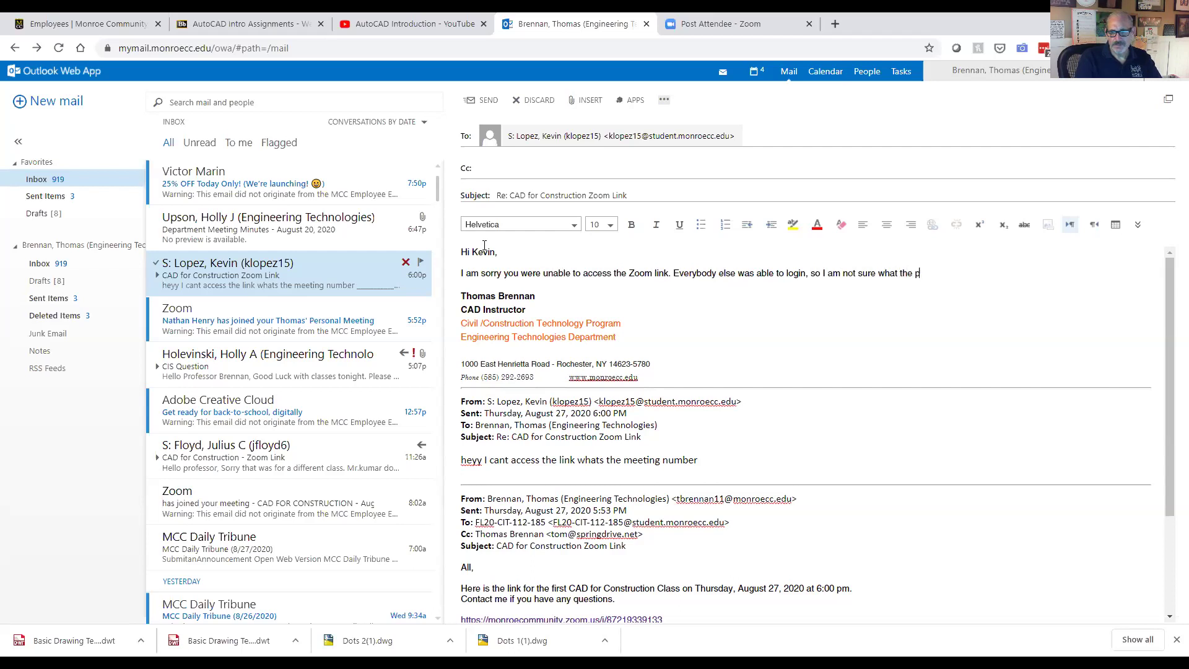
text(roblem was.)
key(Return)
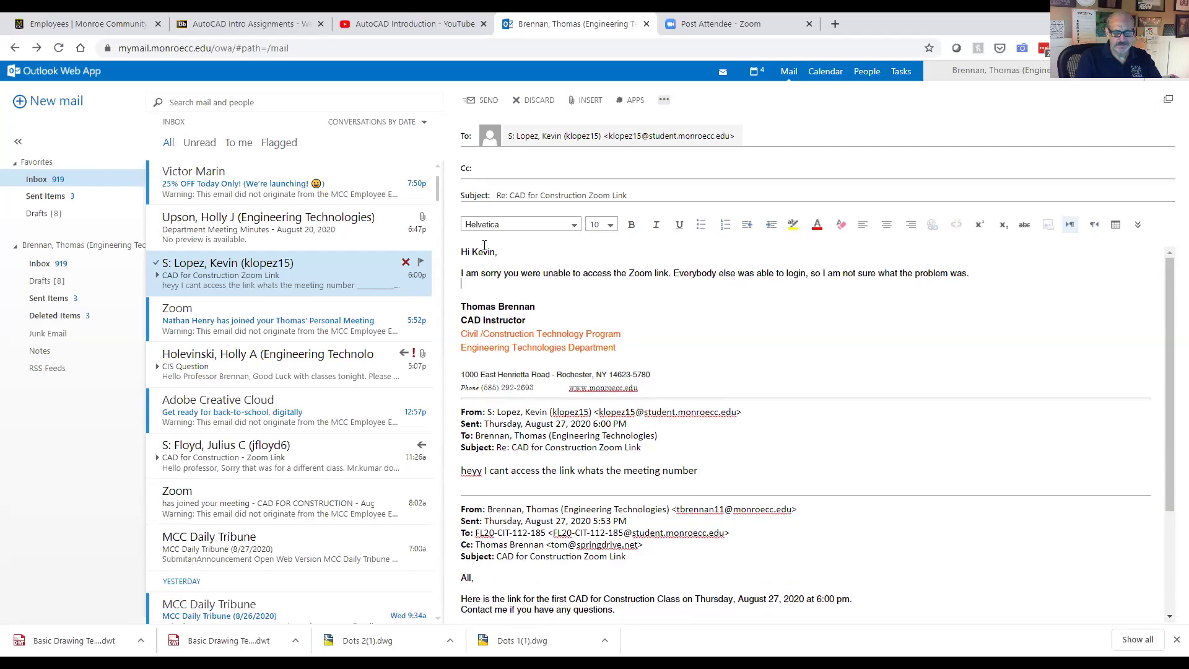
text(I will be)
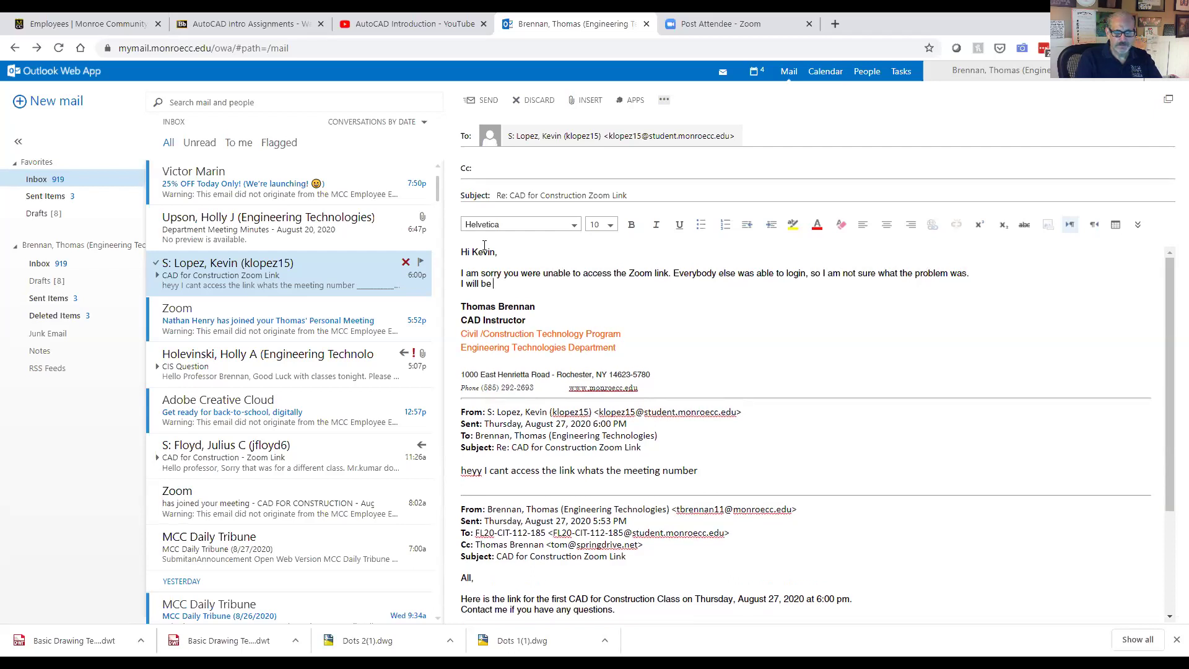